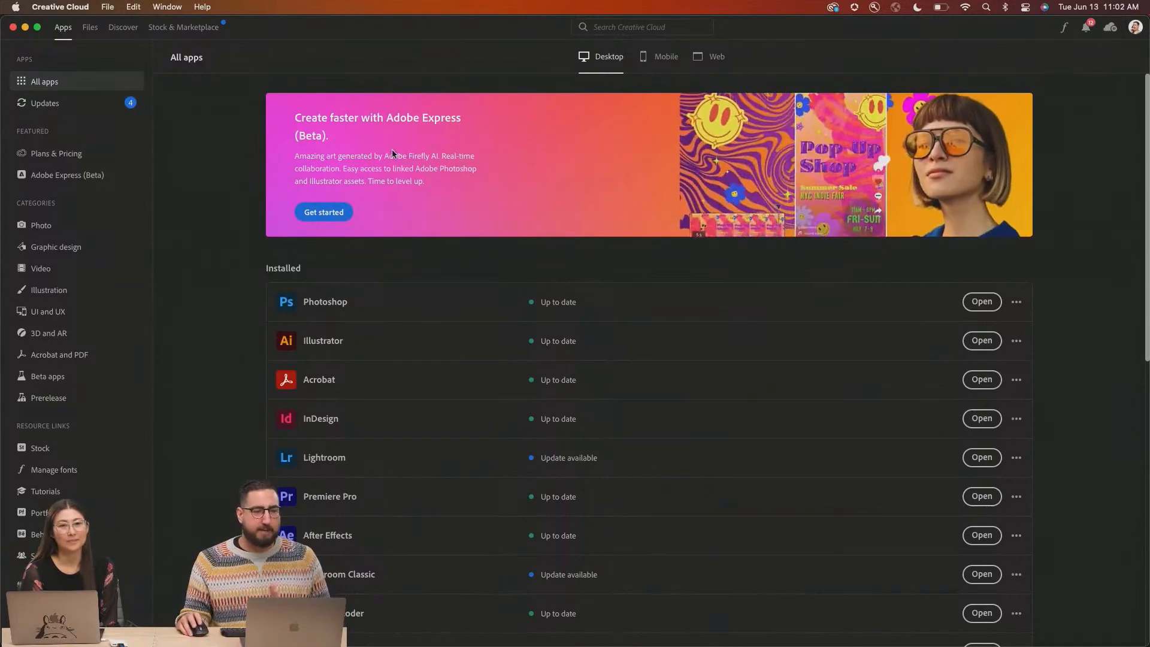
# Review the available app updates and the list of beta apps, returning to the overview of all apps.
pyautogui.click(67, 109)
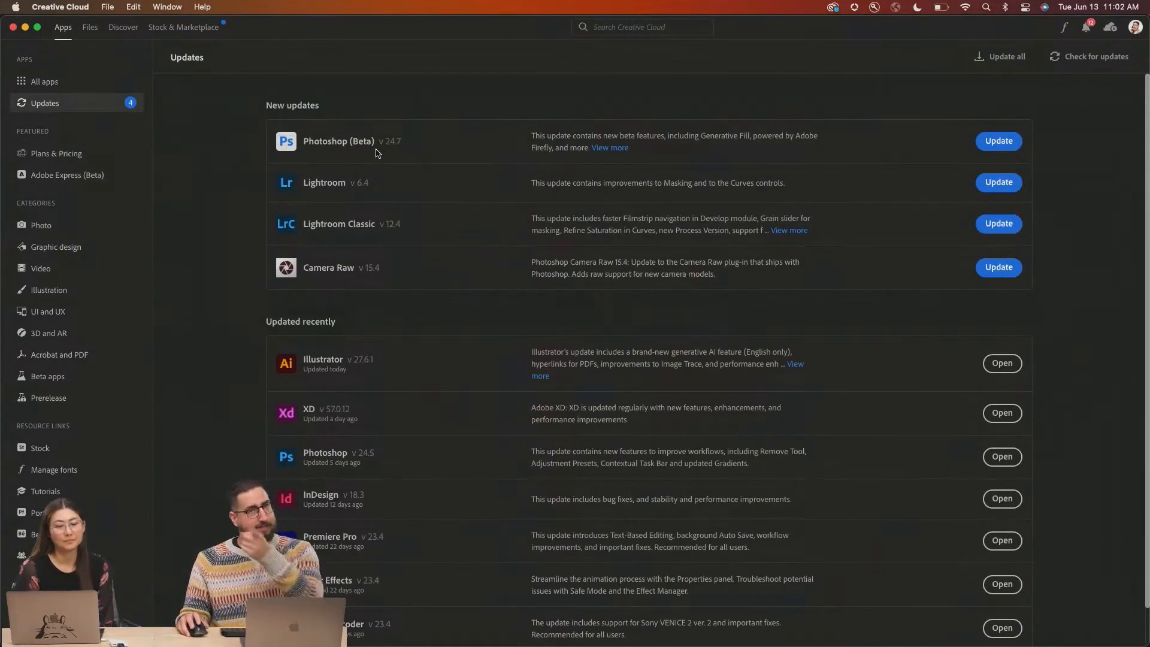
pyautogui.click(78, 85)
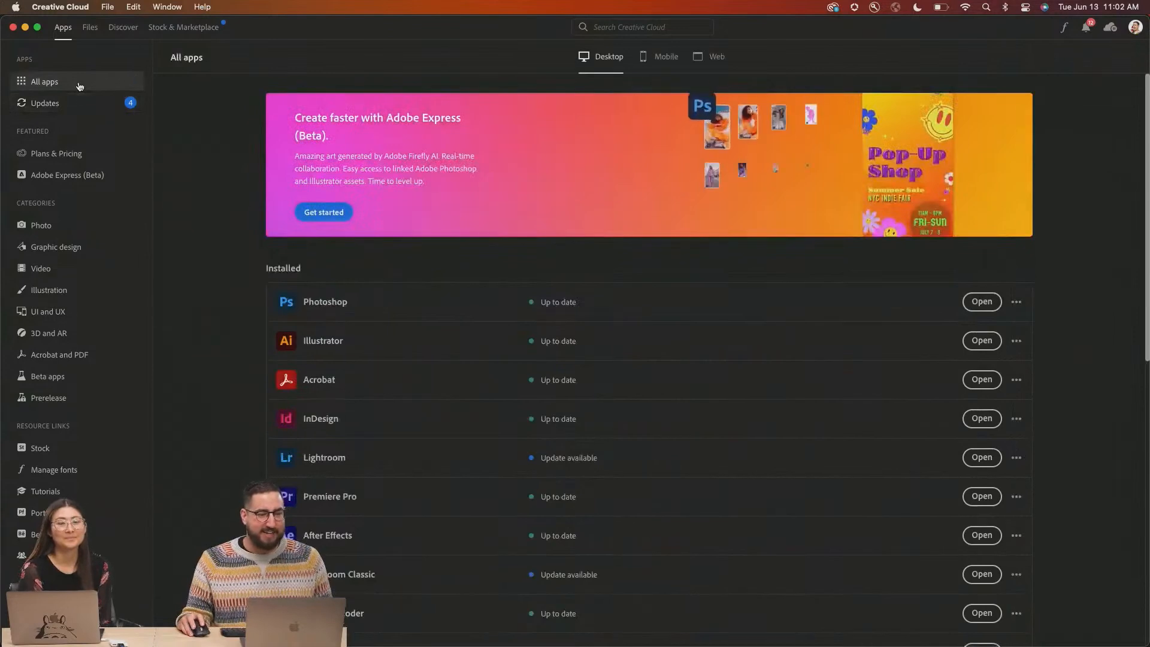
pyautogui.click(81, 385)
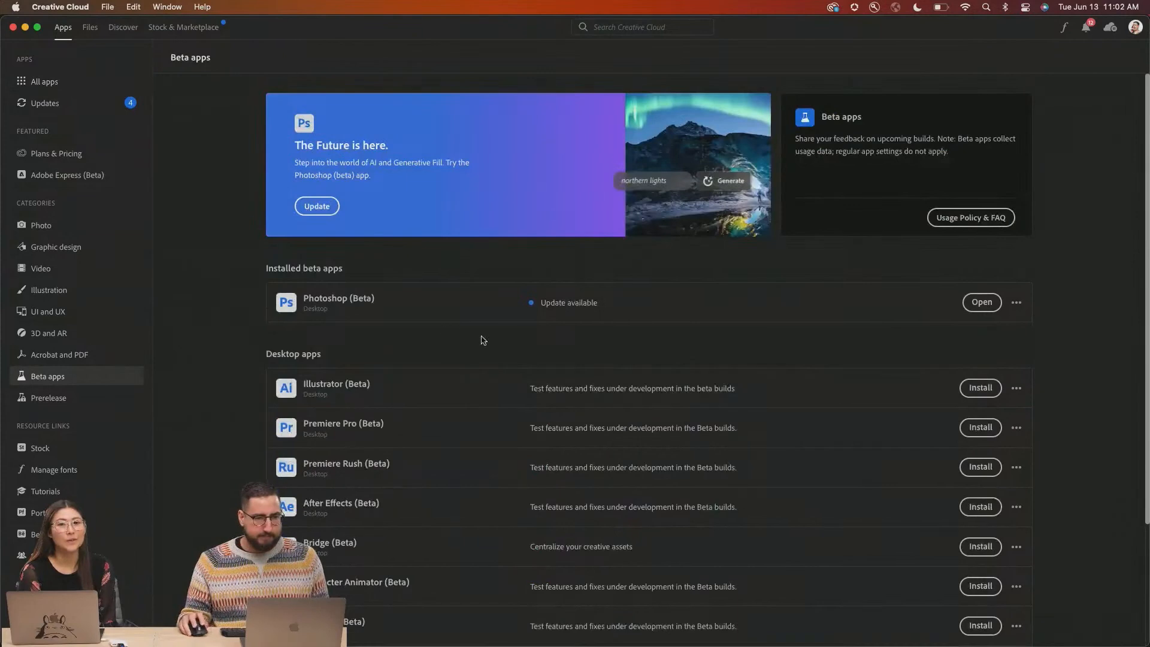
pyautogui.moveTo(569, 388)
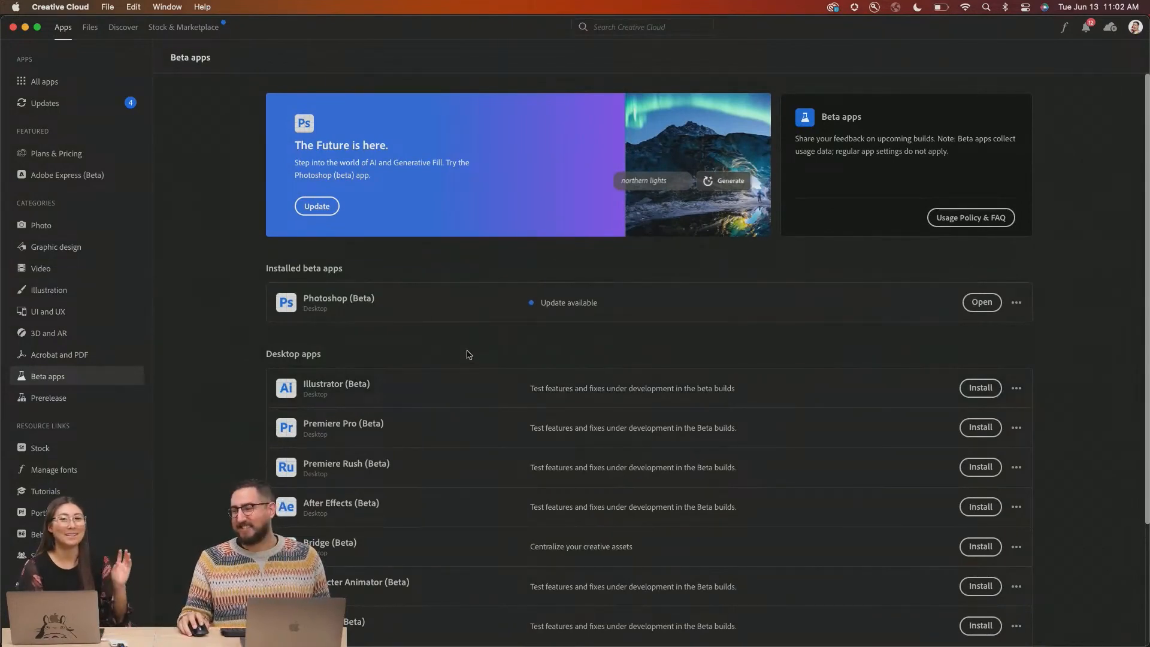
pyautogui.click(59, 86)
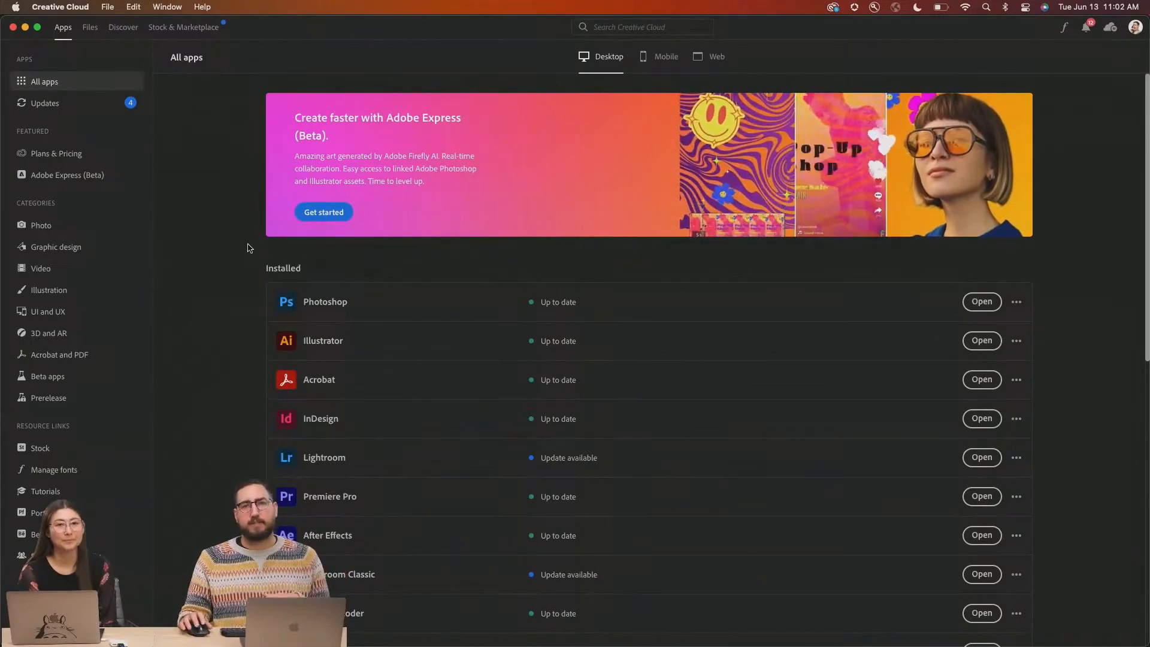
# Switch to Illustrator and open its "What's new in Illustrator" help article.
pyautogui.moveTo(767, 644)
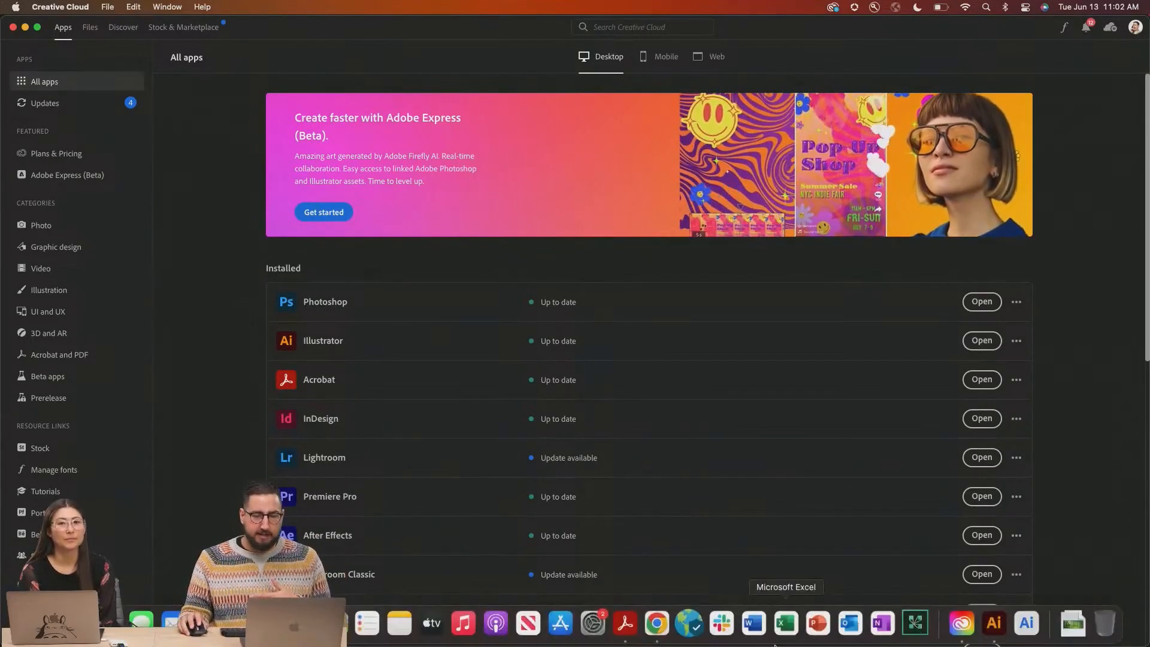
pyautogui.click(993, 622)
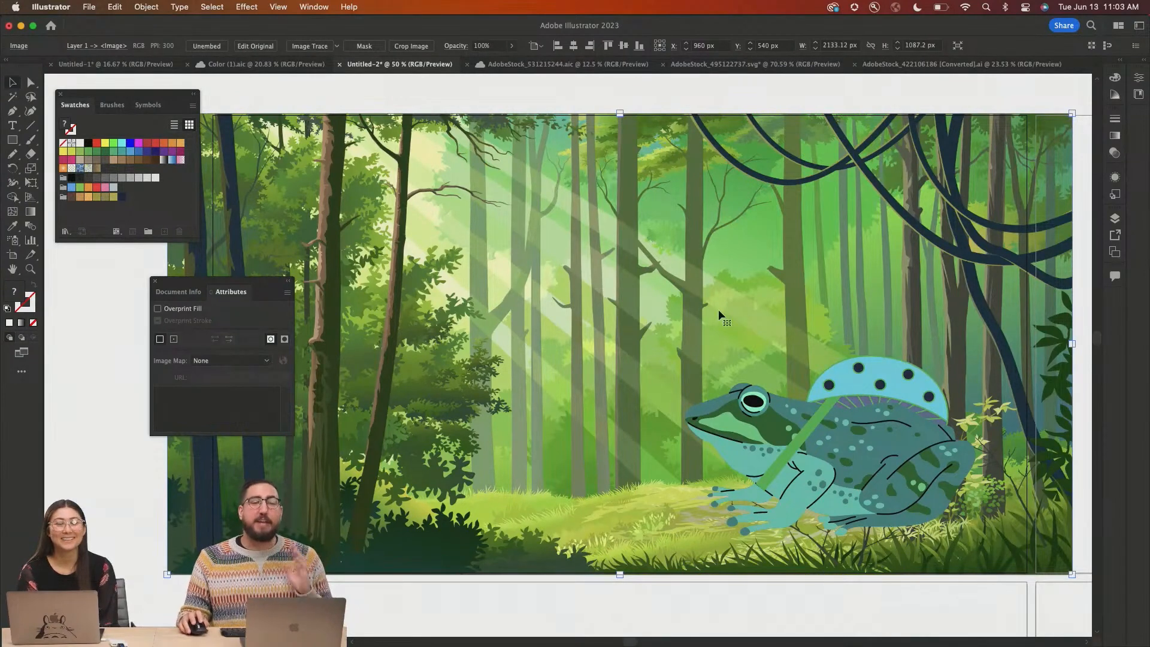
pyautogui.click(341, 7)
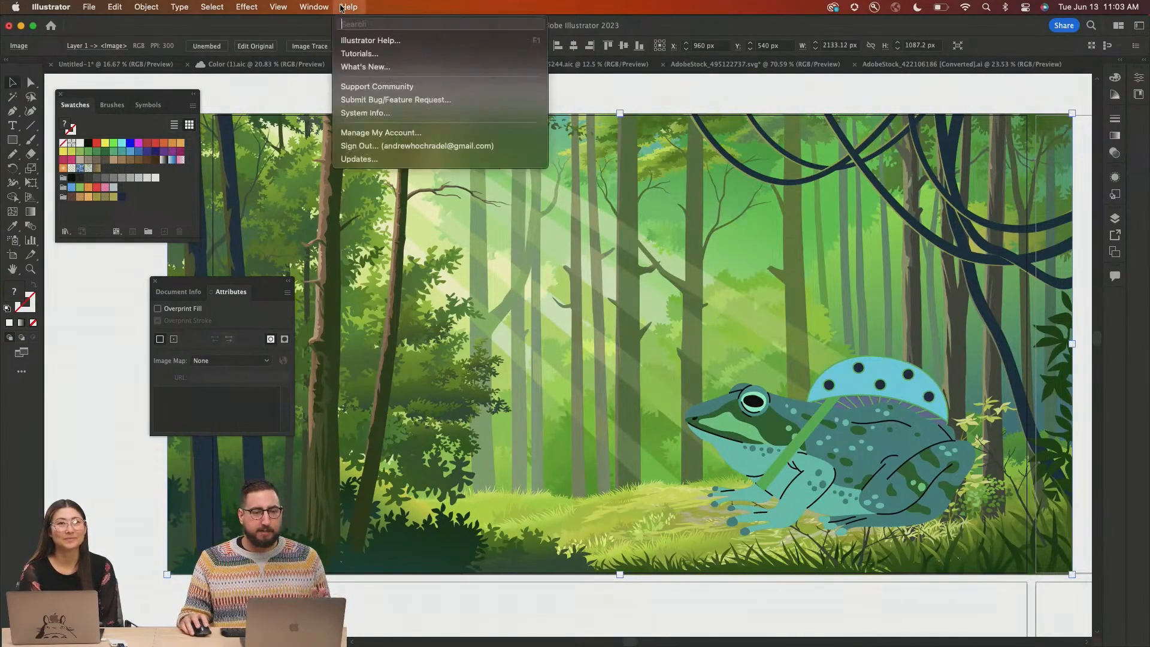
pyautogui.click(379, 70)
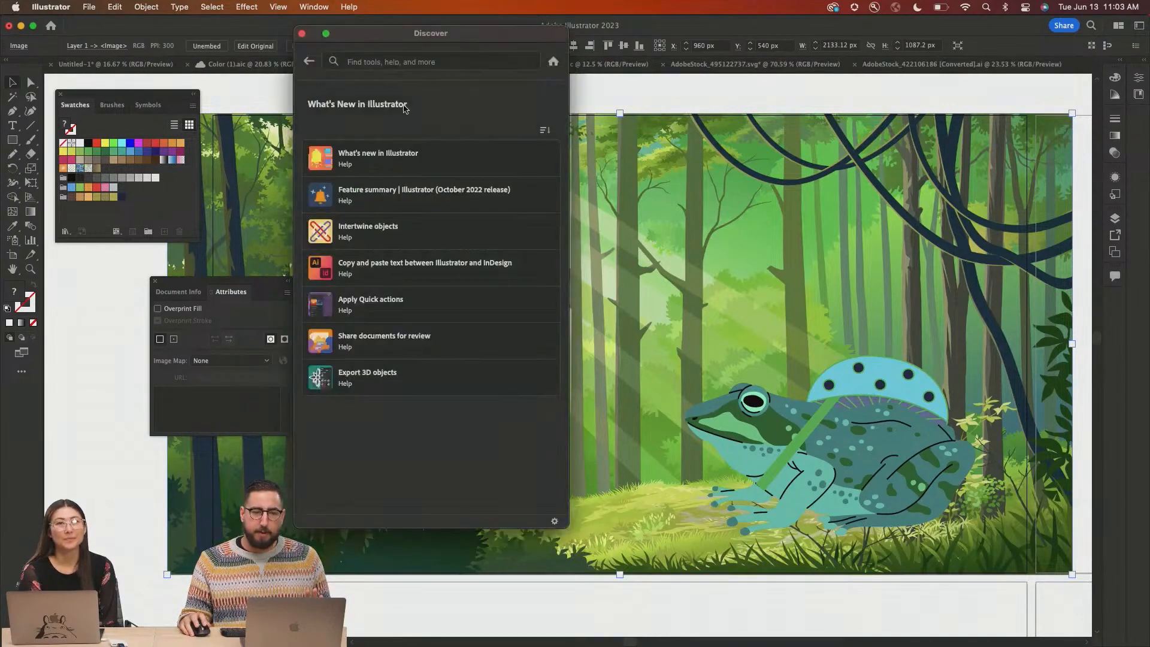
pyautogui.click(412, 157)
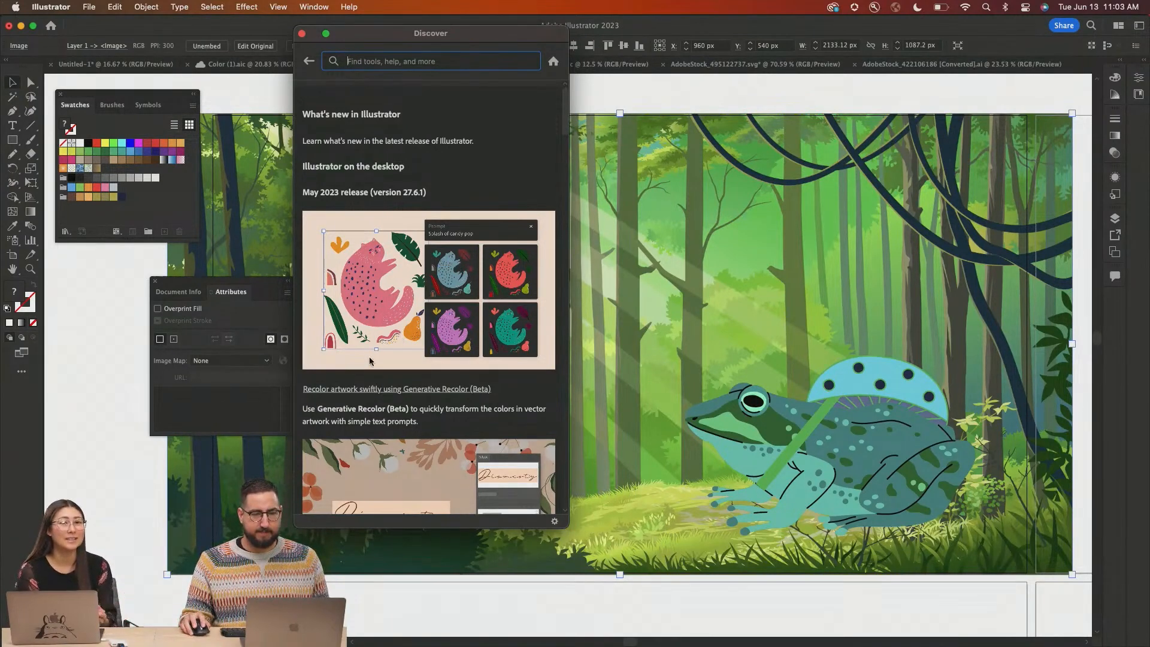
# Open the Generative Recolor (Beta) feature summary from the release notes and read its section on recoloring artwork with a text prompt.
pyautogui.scroll(-3, 370, 360)
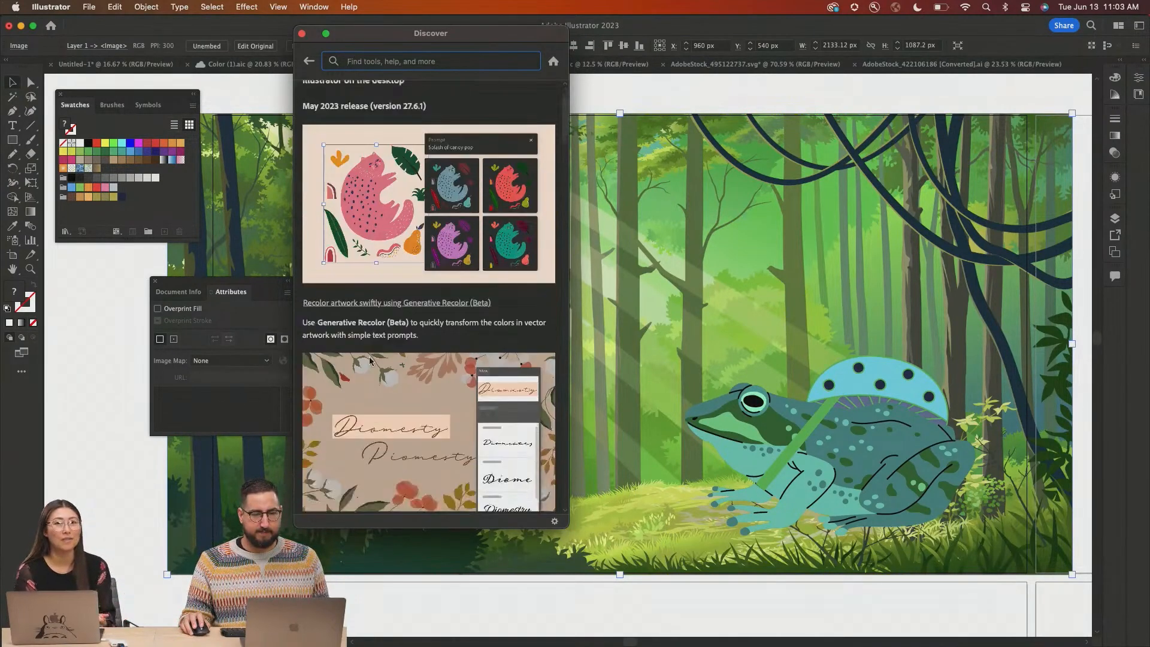
pyautogui.click(362, 303)
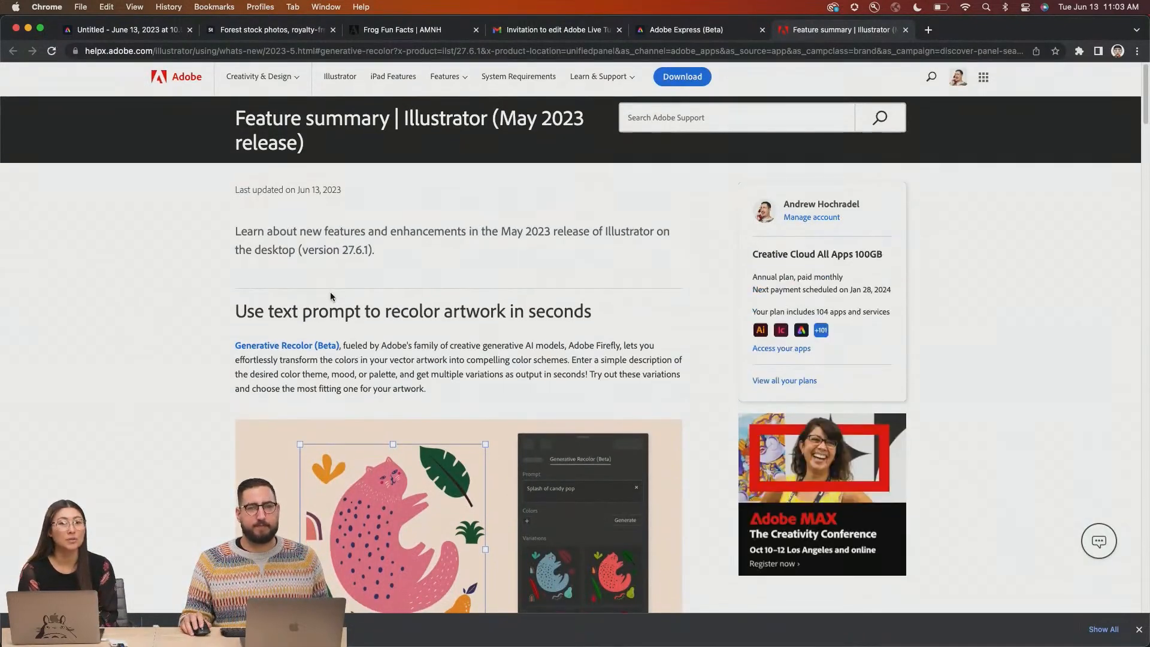
pyautogui.scroll(-1, 330, 293)
pyautogui.scroll(-2, 330, 294)
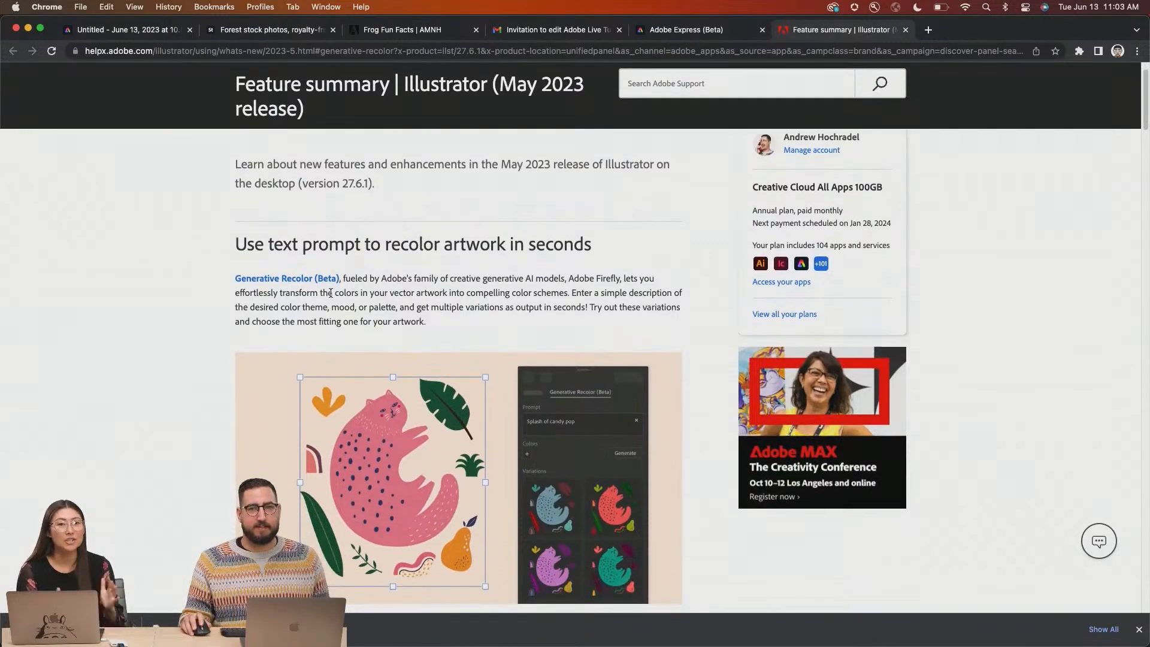
pyautogui.scroll(-2, 330, 293)
# Switch back to Illustrator, view the Retype (Beta) entry in the release notes, and move the Discover window aside.
pyautogui.moveTo(1072, 636)
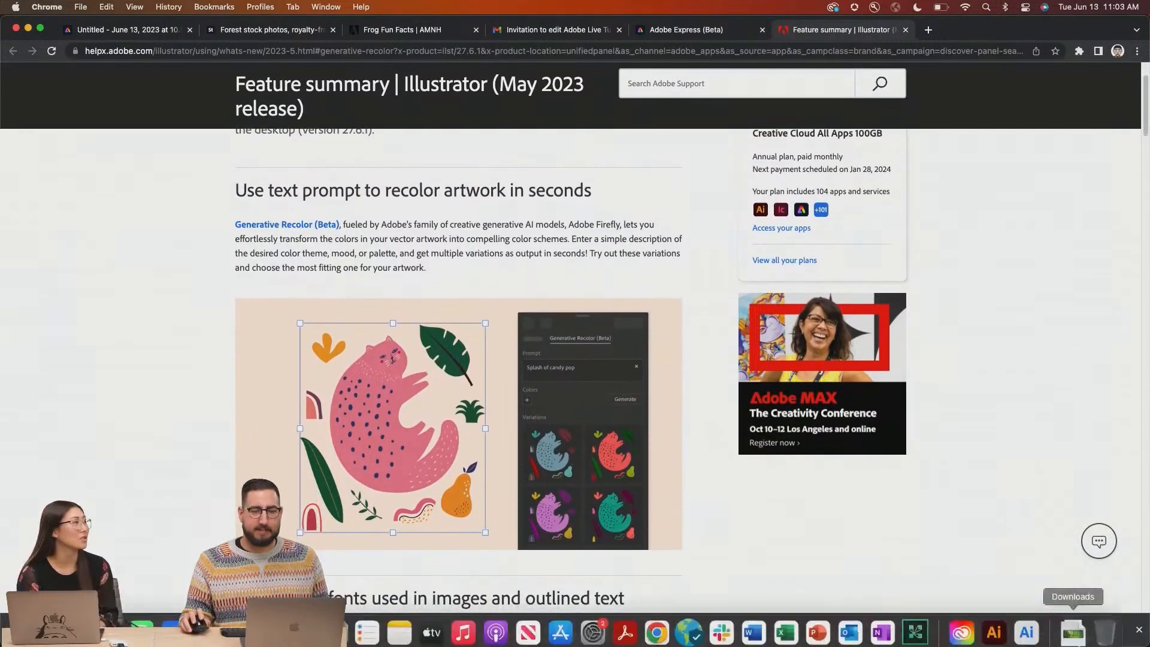
pyautogui.click(999, 632)
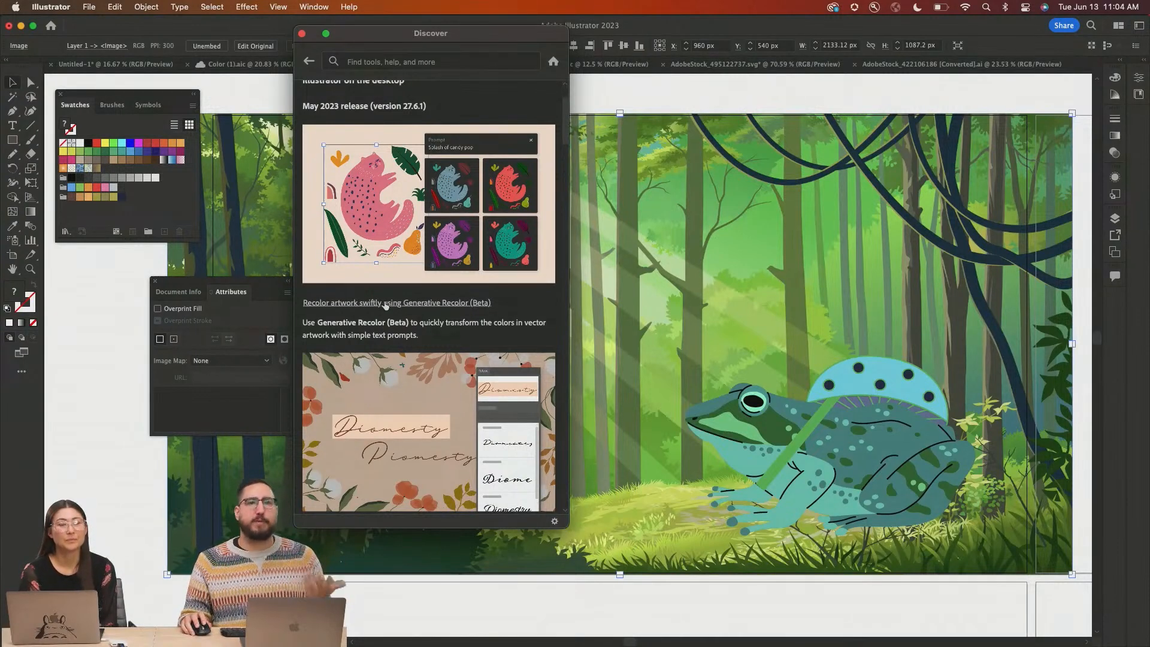
pyautogui.scroll(-5, 385, 304)
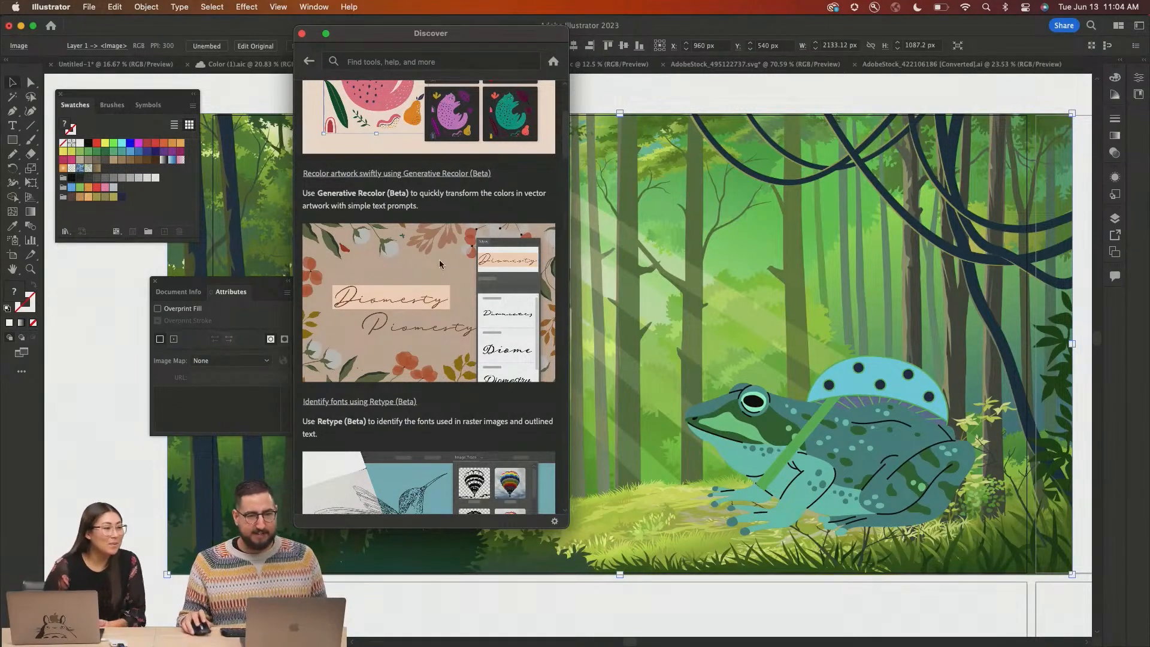
pyautogui.moveTo(400, 41); pyautogui.dragTo(900, 100)
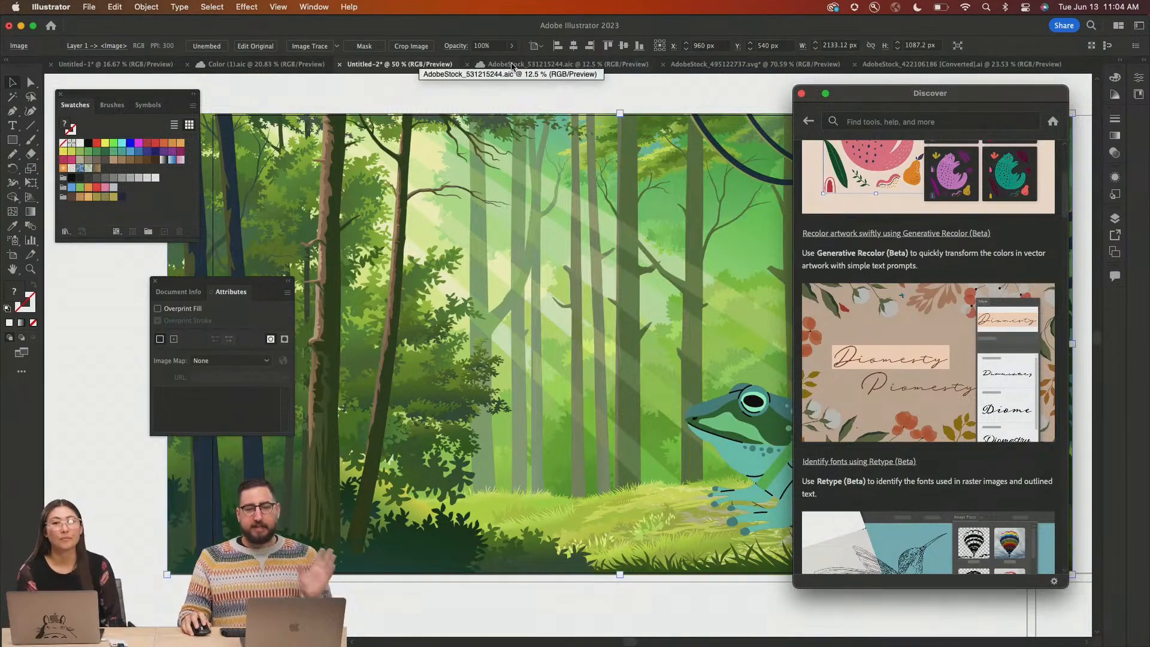
# Bring up the Untitled-1 document with the Creative Retreat artwork and move the floating Discover and Attributes windows clear of it.
pyautogui.click(294, 66)
pyautogui.click(120, 65)
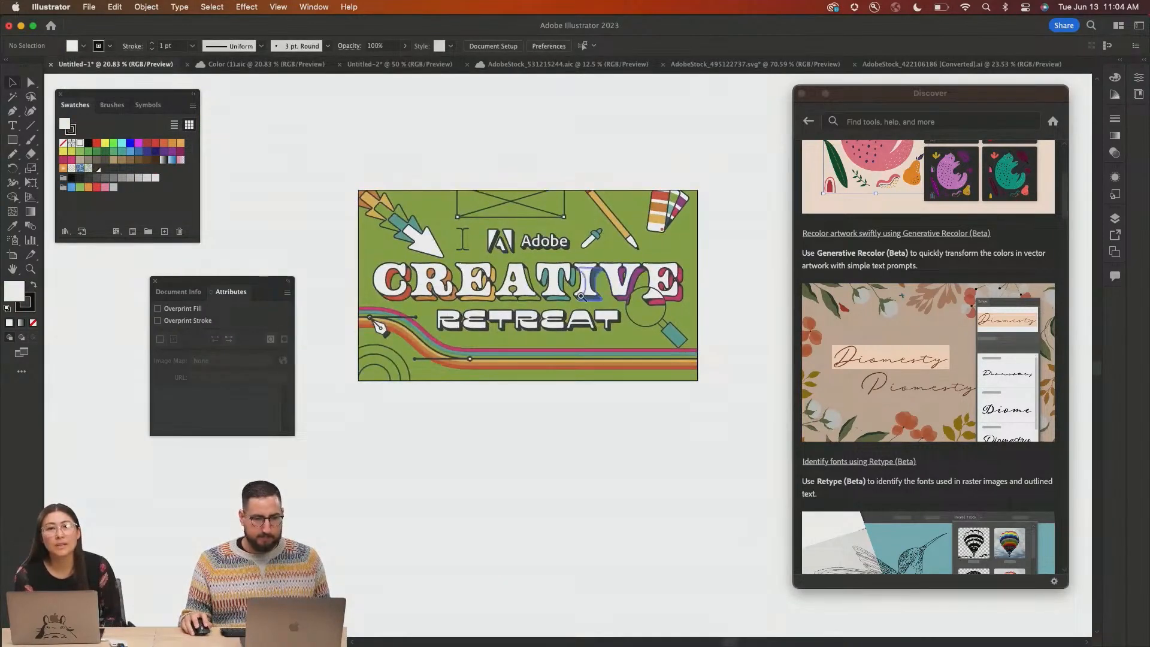
pyautogui.press('z')
pyautogui.click(572, 289)
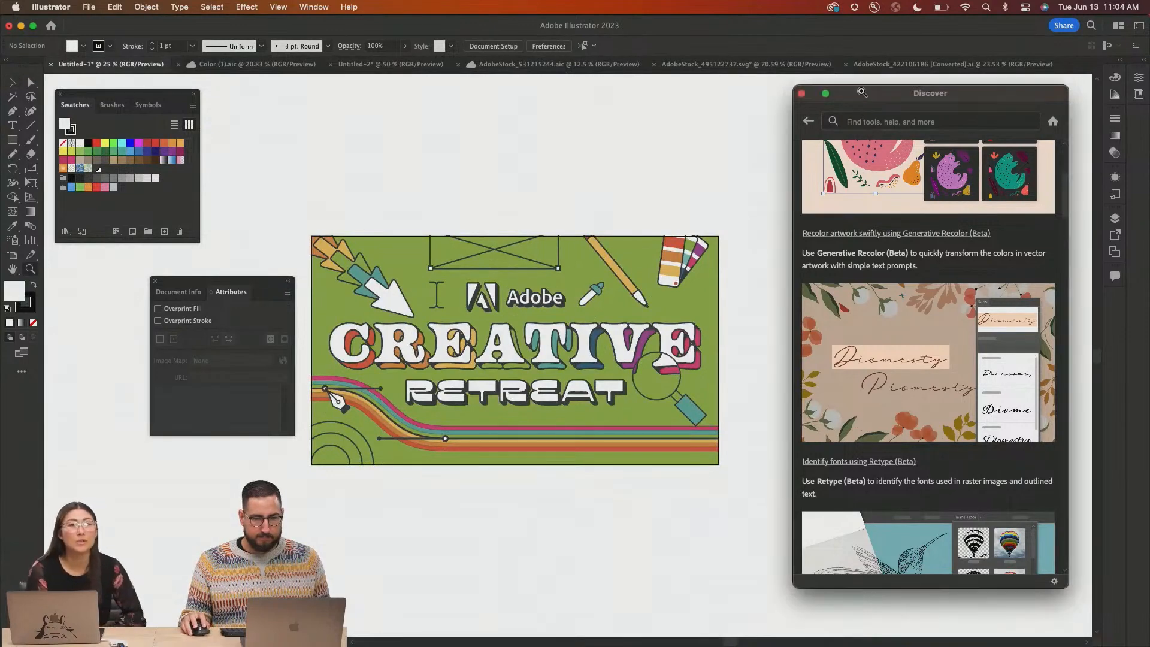
pyautogui.moveTo(861, 94); pyautogui.dragTo(898, 94)
pyautogui.moveTo(235, 281); pyautogui.dragTo(154, 288)
pyautogui.click(608, 371)
pyautogui.scroll(-2, 394, 315)
pyautogui.hscroll(-2, 393, 314)
# Isolate the nested group holding the CREATIVE lettering inside the artwork's clip group.
pyautogui.press('v')
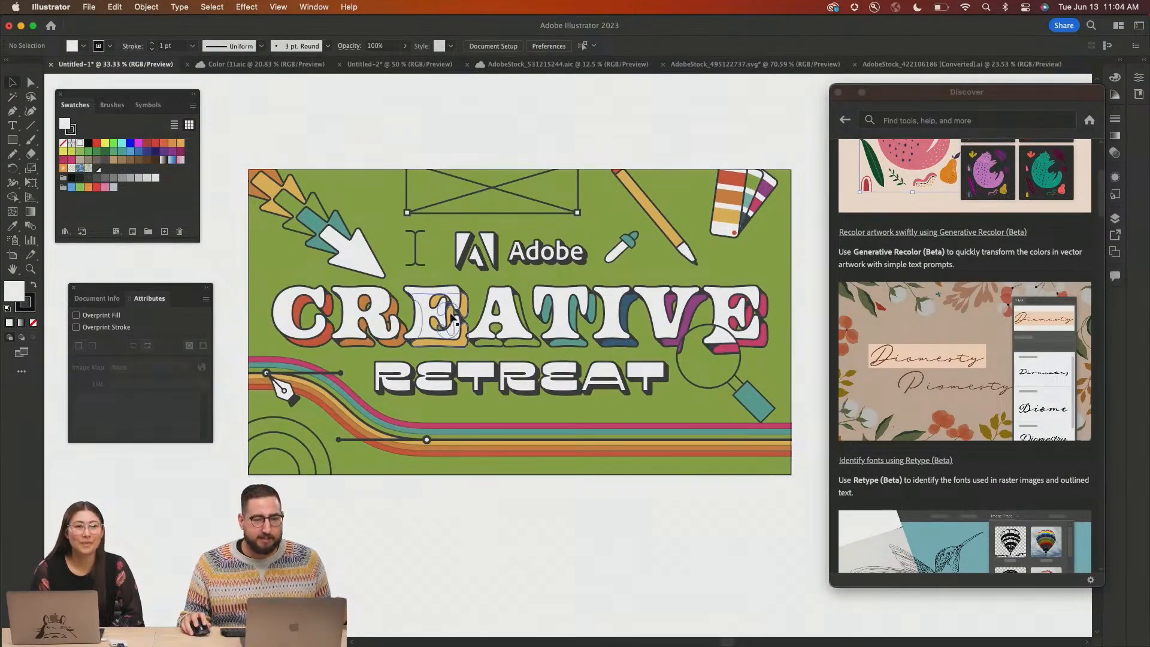
pyautogui.click(421, 210)
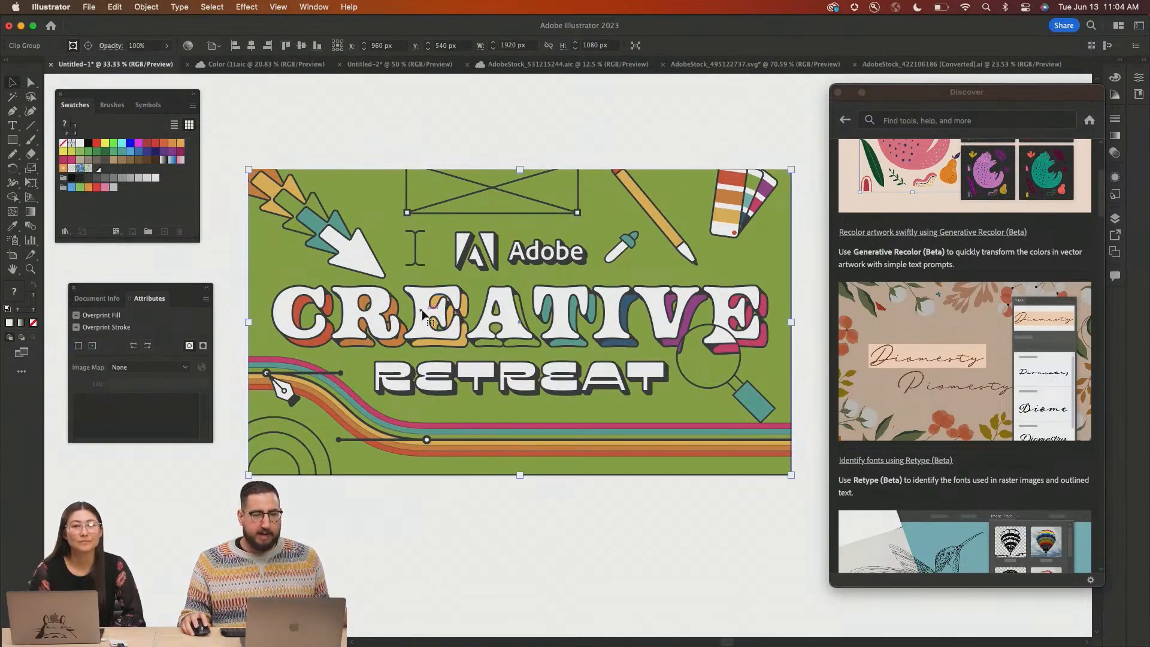
pyautogui.doubleClick(423, 312)
pyautogui.click(425, 306)
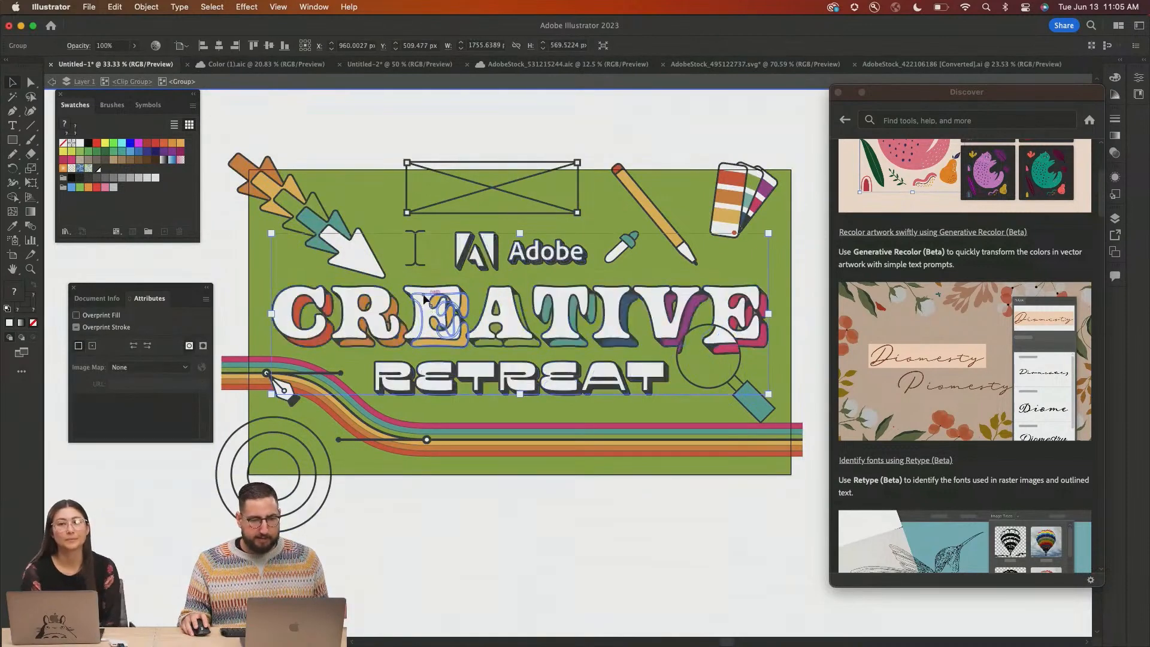
pyautogui.doubleClick(423, 297)
pyautogui.doubleClick(419, 296)
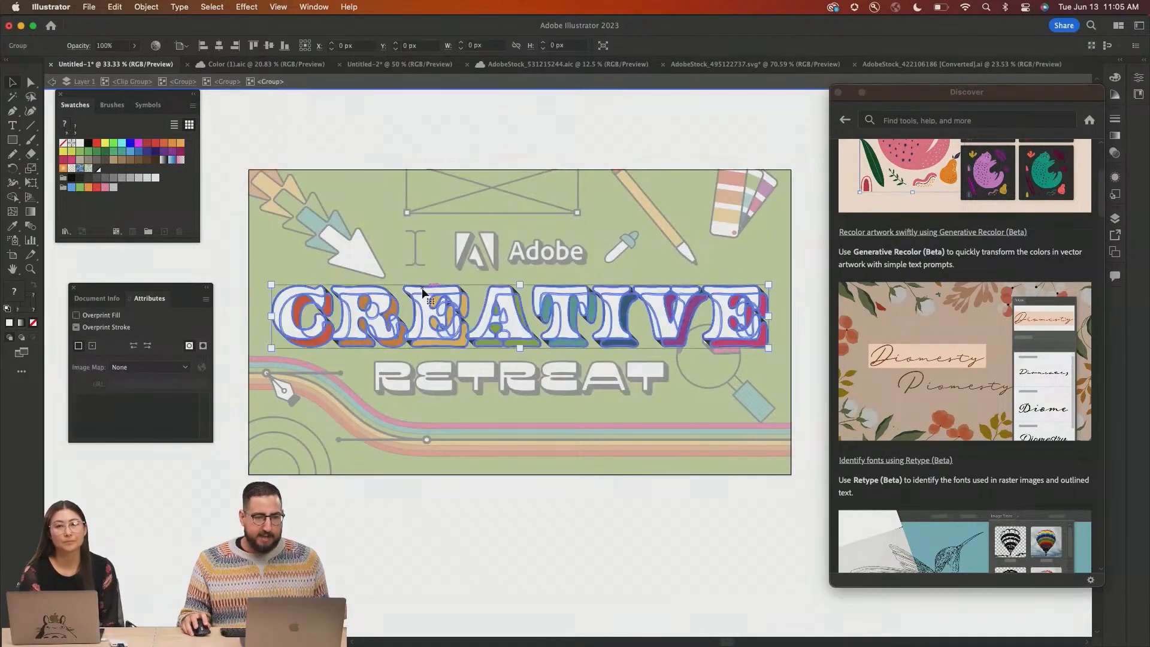
pyautogui.doubleClick(417, 296)
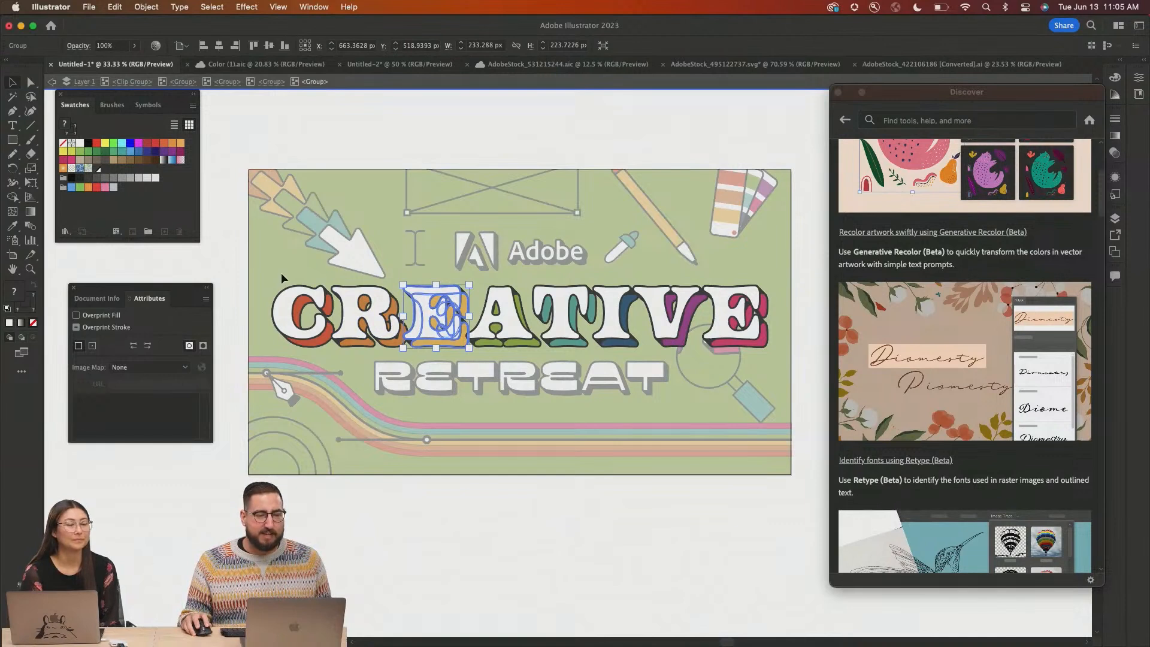
# Directly select the white front shapes of all eight letters in the word CREATIVE.
pyautogui.press('a')
pyautogui.click(285, 292)
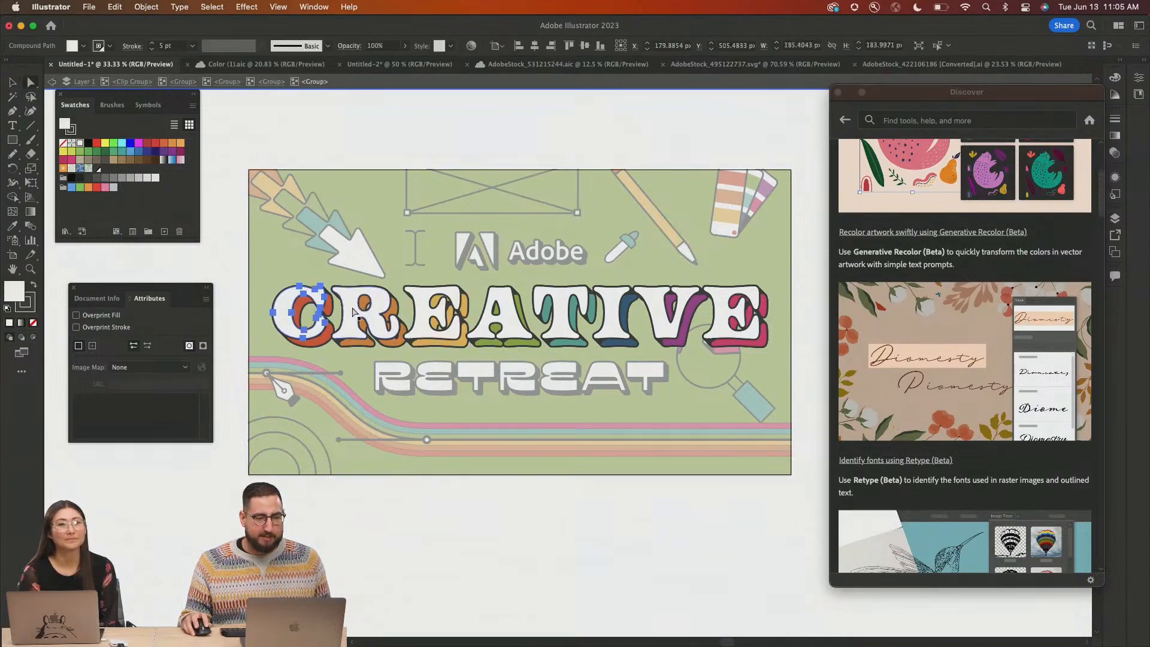
pyautogui.keyDown('shift'); pyautogui.click(362, 313); pyautogui.keyUp('shift')
pyautogui.keyDown('shift'); pyautogui.click(437, 302); pyautogui.keyUp('shift')
pyautogui.keyDown('shift'); pyautogui.click(497, 302); pyautogui.keyUp('shift')
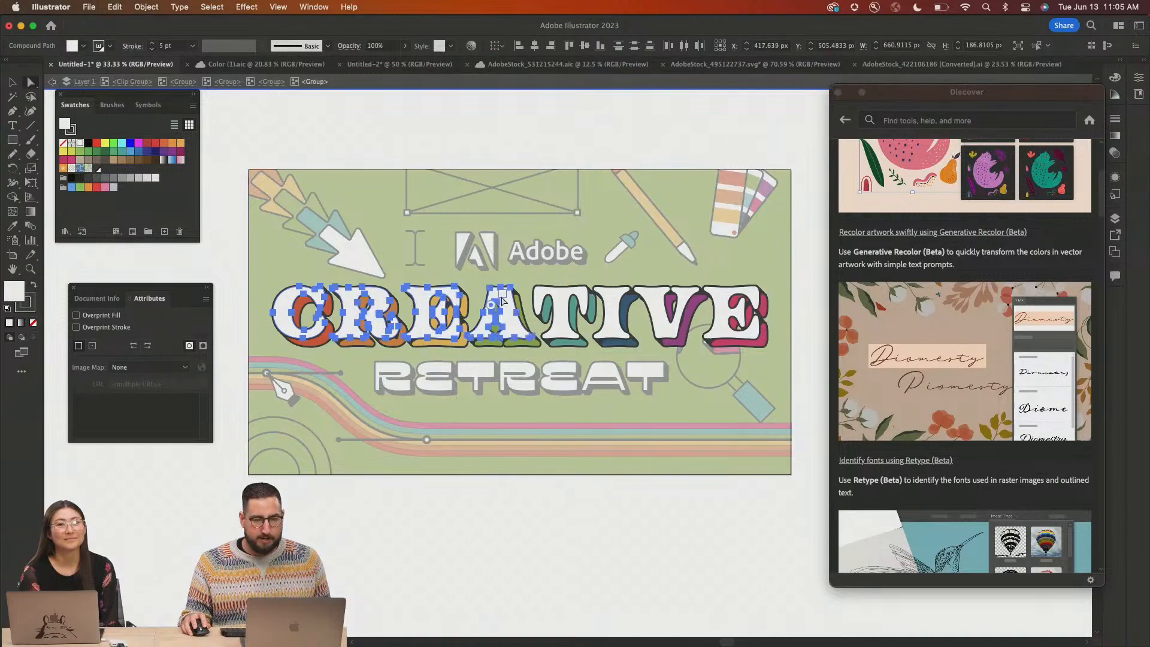
pyautogui.keyDown('shift'); pyautogui.click(566, 310); pyautogui.keyUp('shift')
pyautogui.keyDown('shift'); pyautogui.click(612, 306); pyautogui.keyUp('shift')
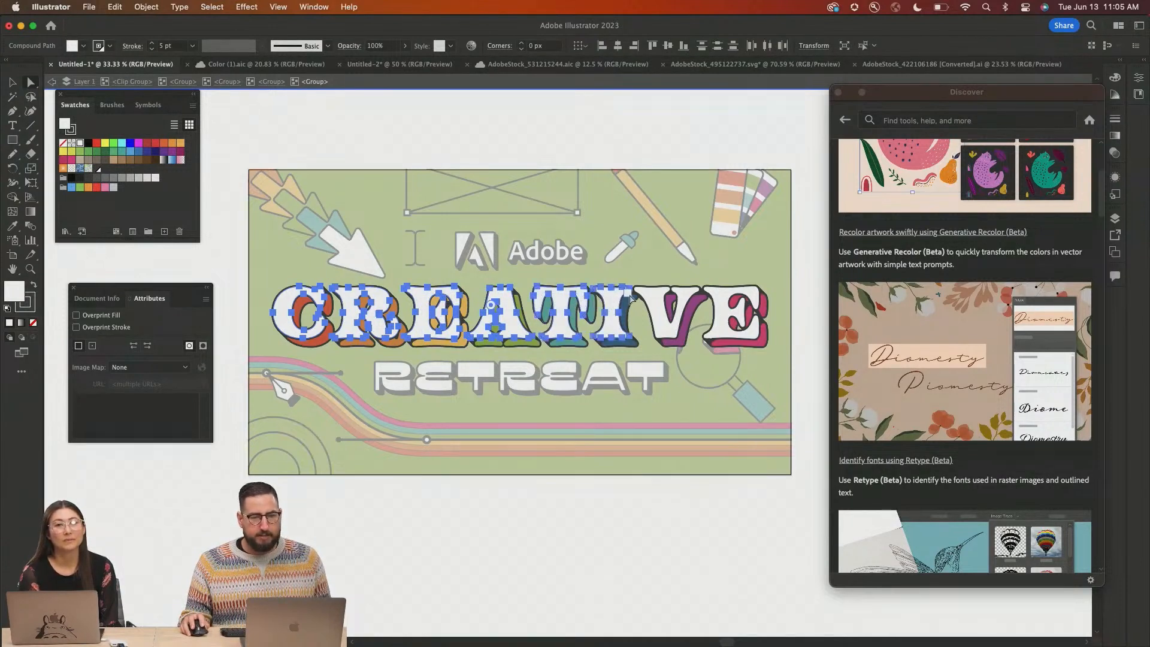
pyautogui.keyDown('shift'); pyautogui.click(666, 303); pyautogui.keyUp('shift')
pyautogui.keyDown('shift'); pyautogui.click(725, 303); pyautogui.keyUp('shift')
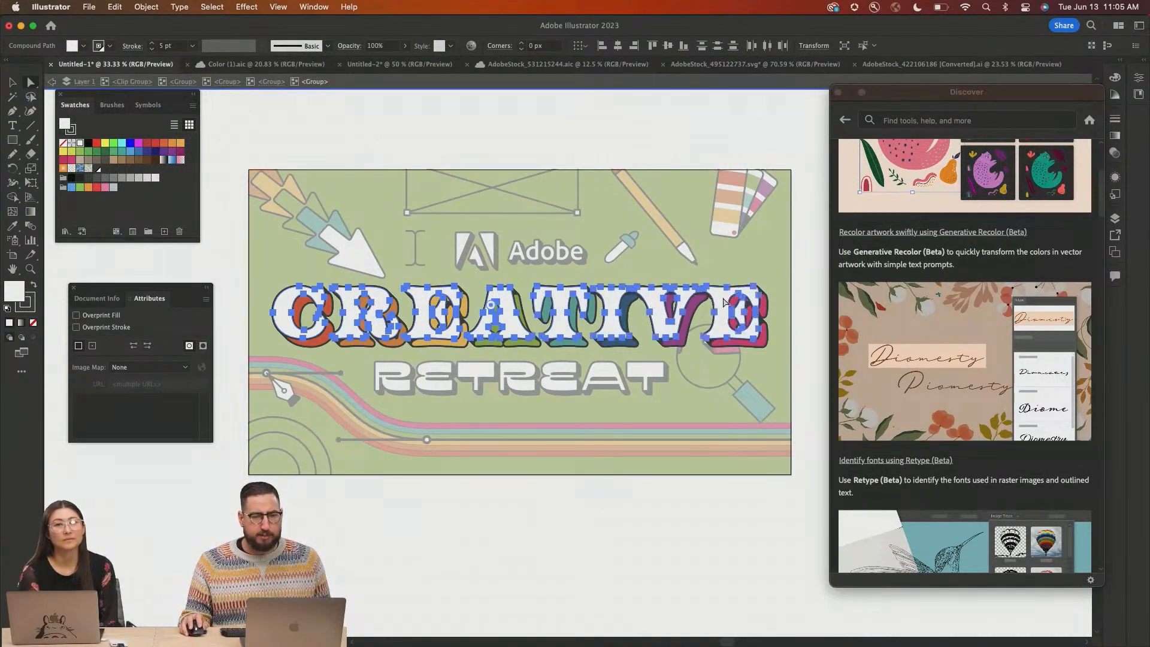
# Paste a copy of the CREATIVE letter shapes on the empty canvas below the artboard and swap their fill and stroke colors.
pyautogui.scroll(-3, 485, 403)
pyautogui.scroll(-5, 485, 404)
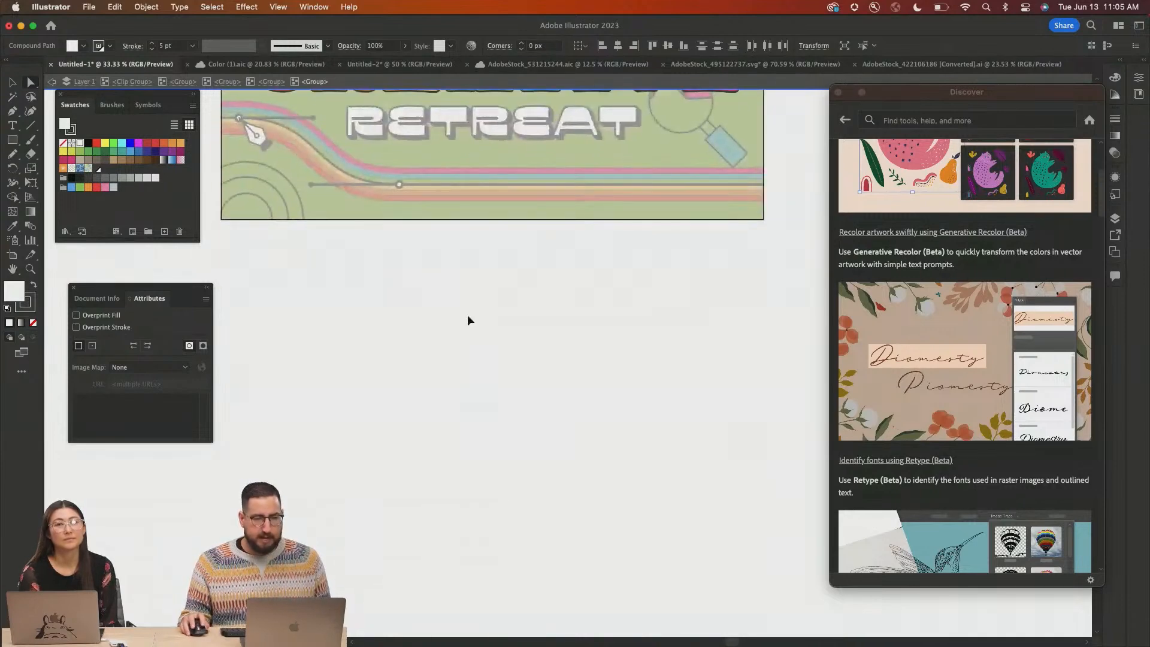
pyautogui.press('super+v')
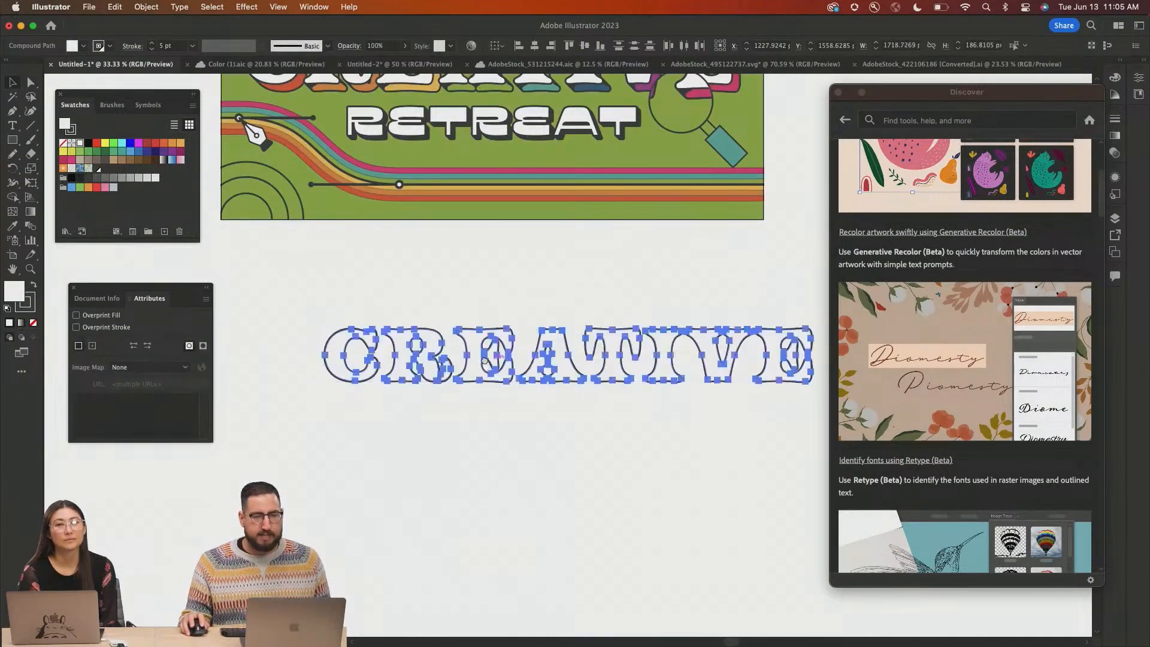
pyautogui.hscroll(2, 479, 365)
pyautogui.hotkey('shift', 'x')
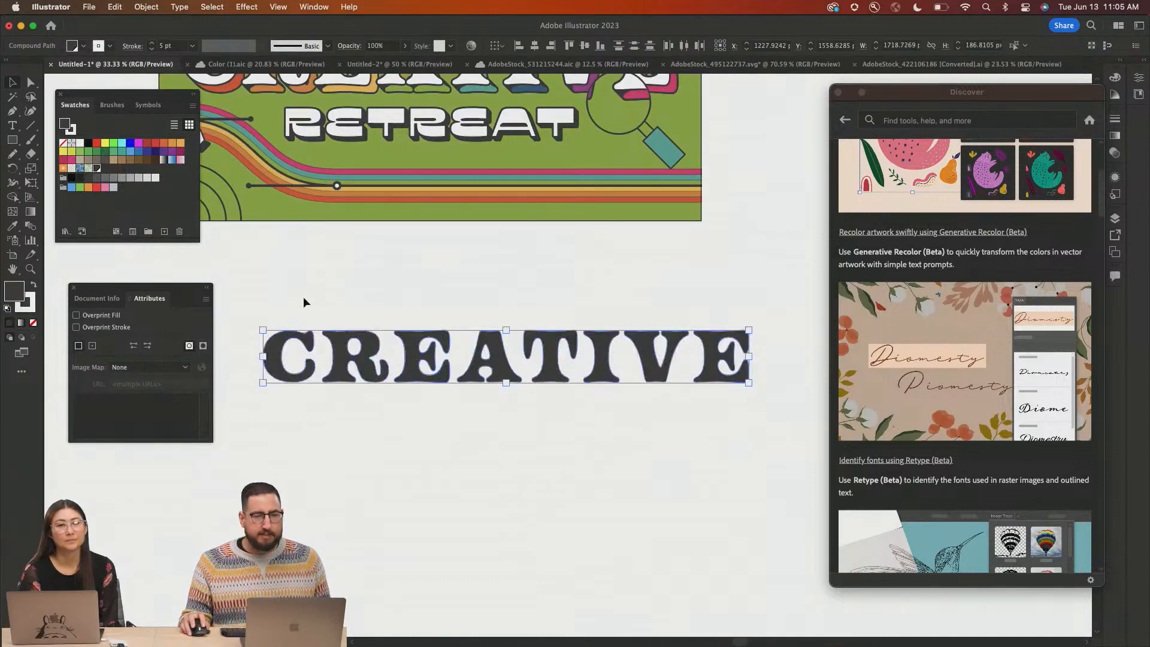
# Group the copied CREATIVE letters and run Retype (Beta) on the group to identify their font.
pyautogui.moveTo(303, 296); pyautogui.dragTo(551, 377)
pyautogui.moveTo(750, 427); pyautogui.dragTo(749, 427)
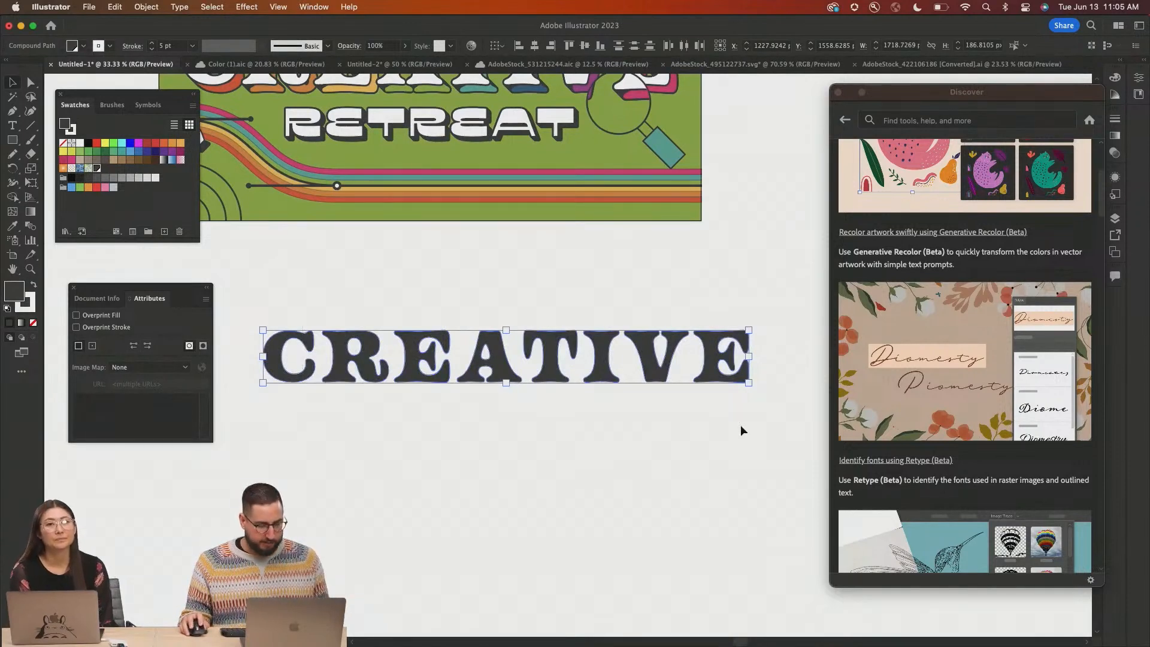
pyautogui.press('super+g')
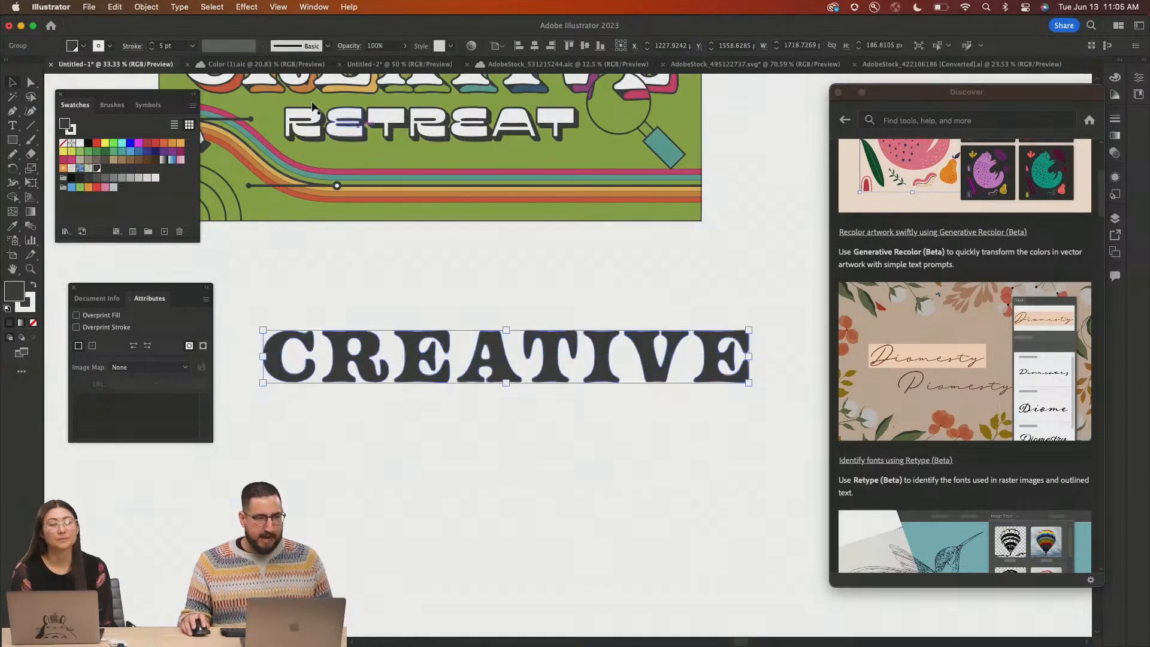
pyautogui.click(177, 6)
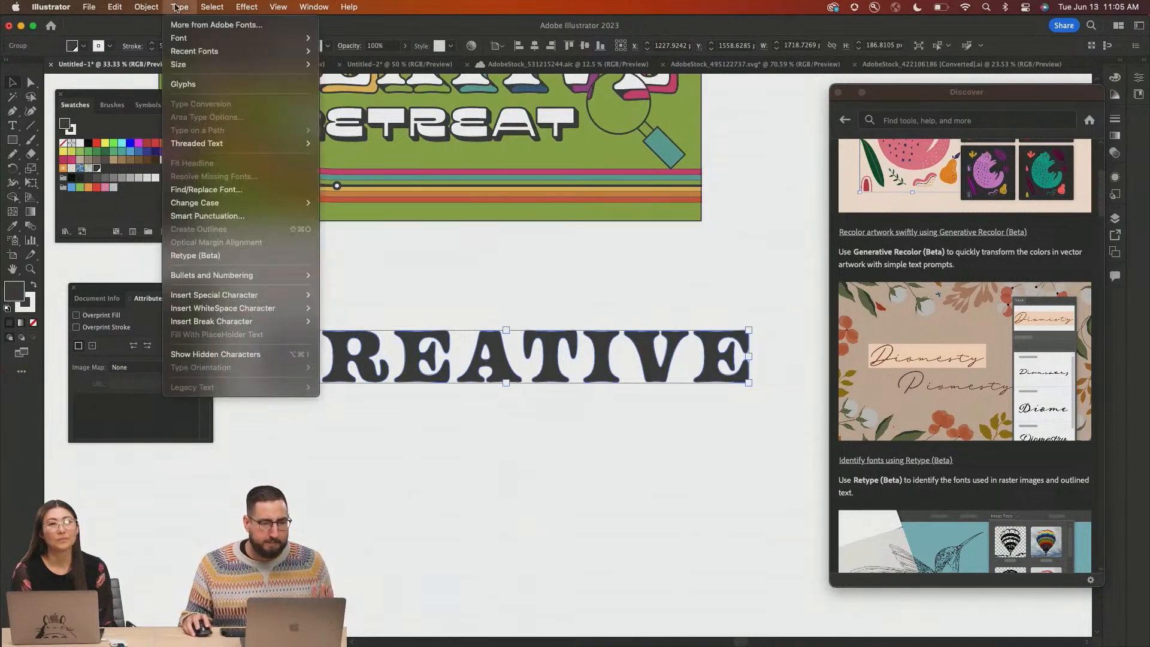
pyautogui.click(227, 259)
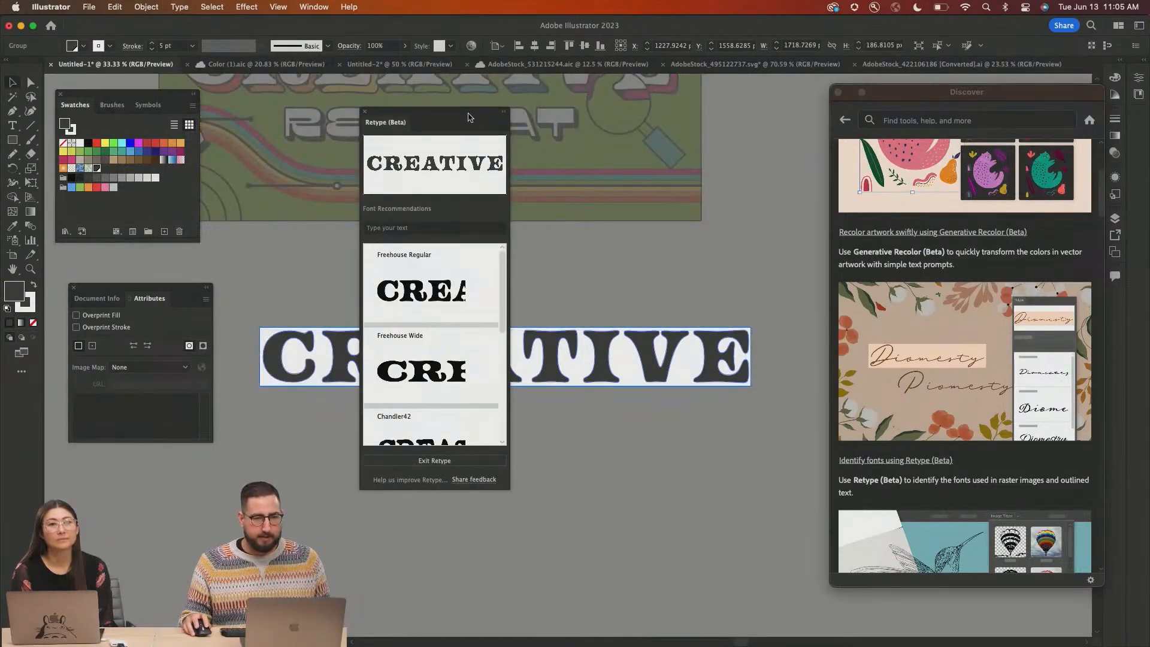
# Move the Retype results clear of the lettering and review the recommended fonts as far as Reagan Regular.
pyautogui.moveTo(469, 117); pyautogui.dragTo(726, 126)
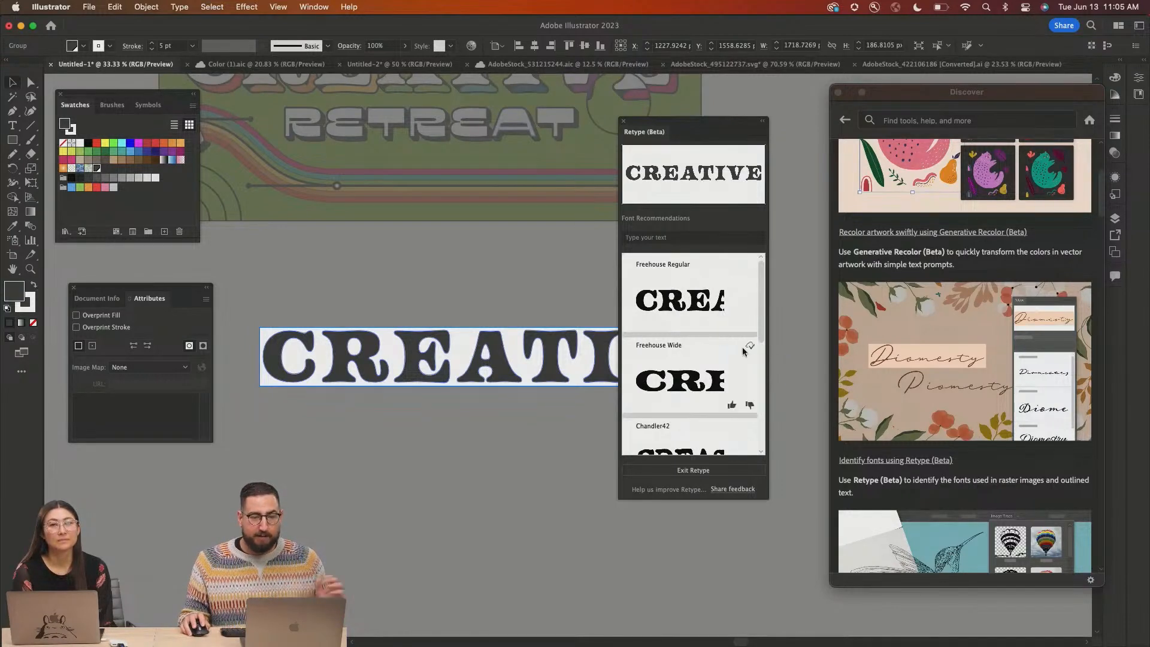
pyautogui.scroll(-2, 722, 363)
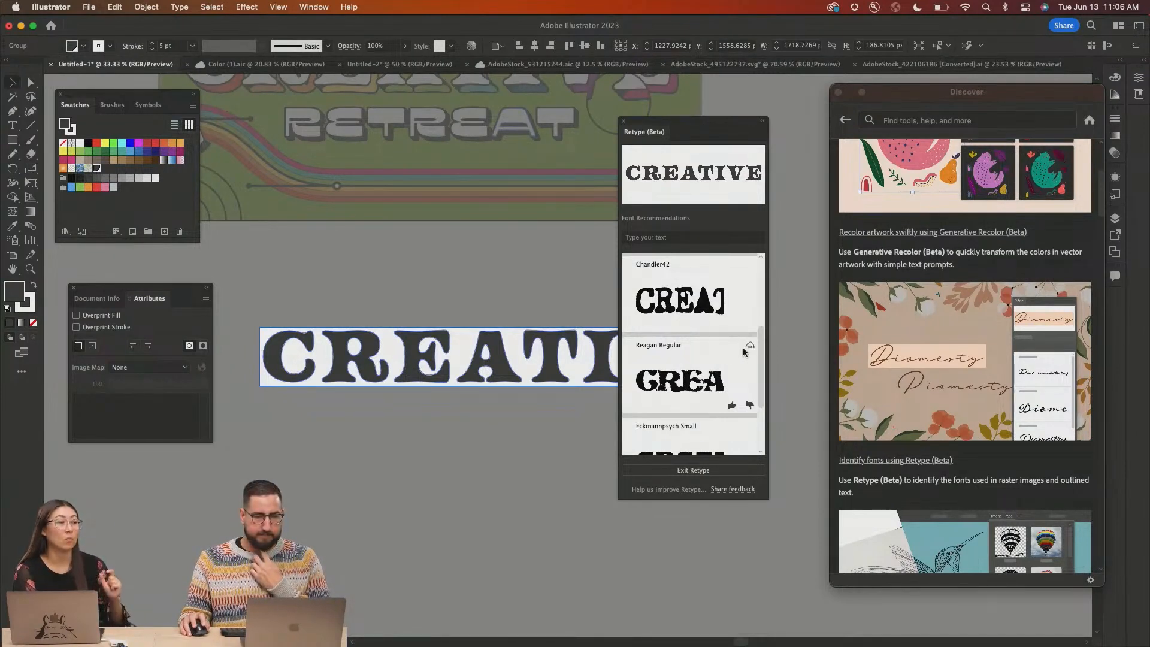
# Switch to Creative Cloud, resume the paused file syncing, and return to Illustrator.
pyautogui.click(832, 7)
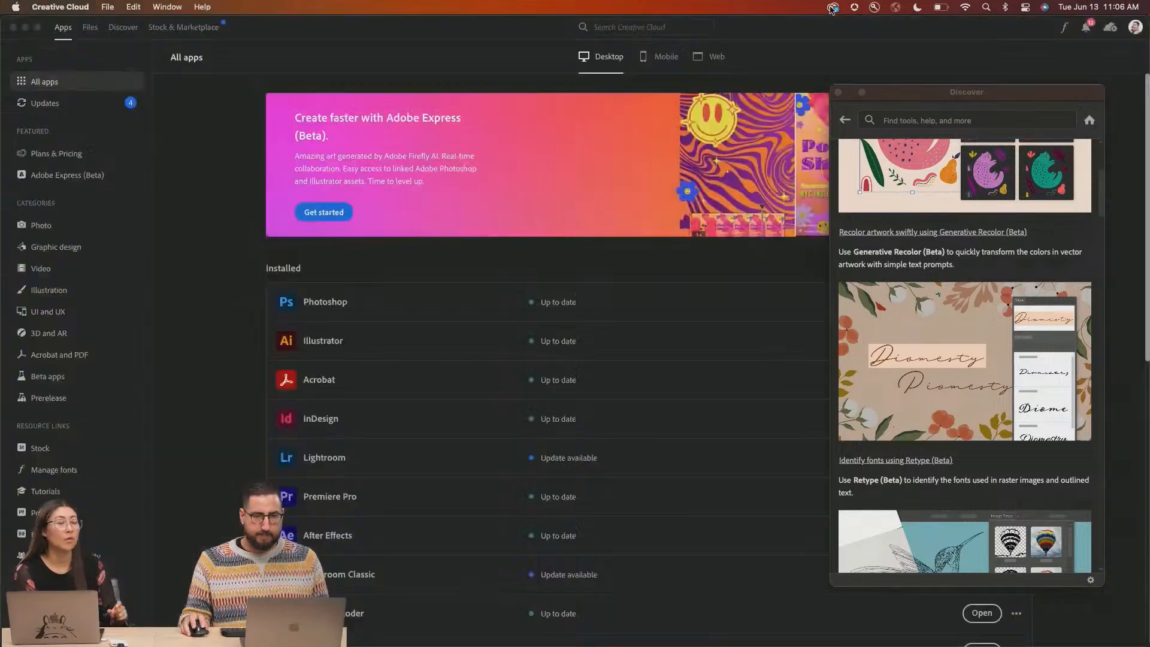
pyautogui.click(1113, 32)
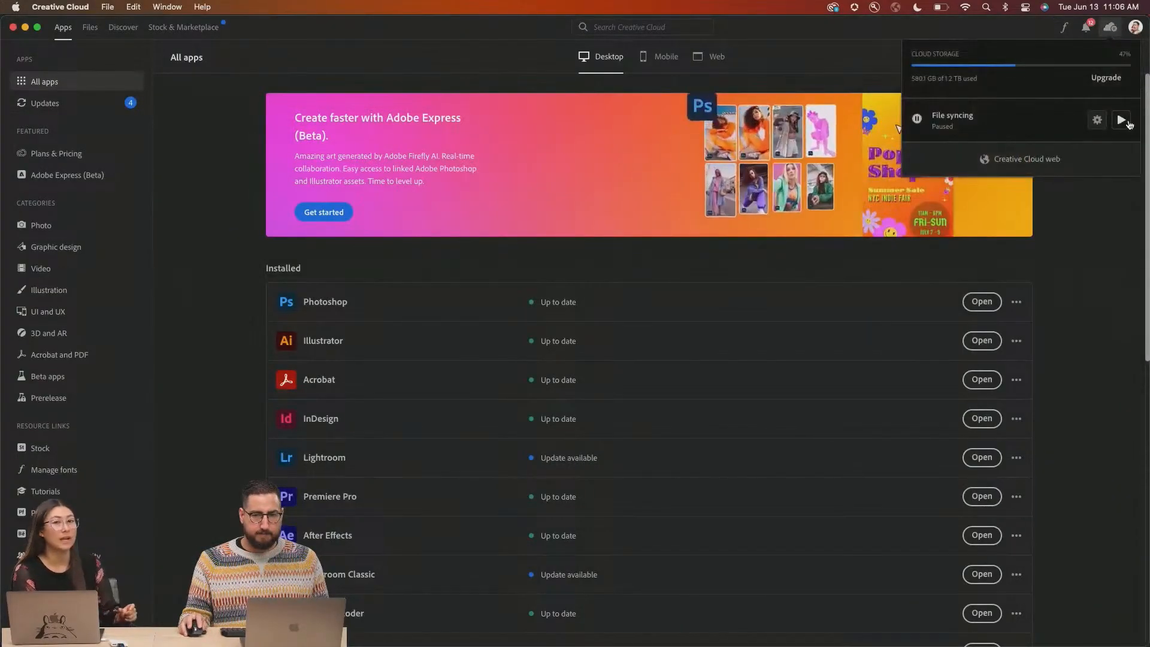
pyautogui.press('super+Tab')
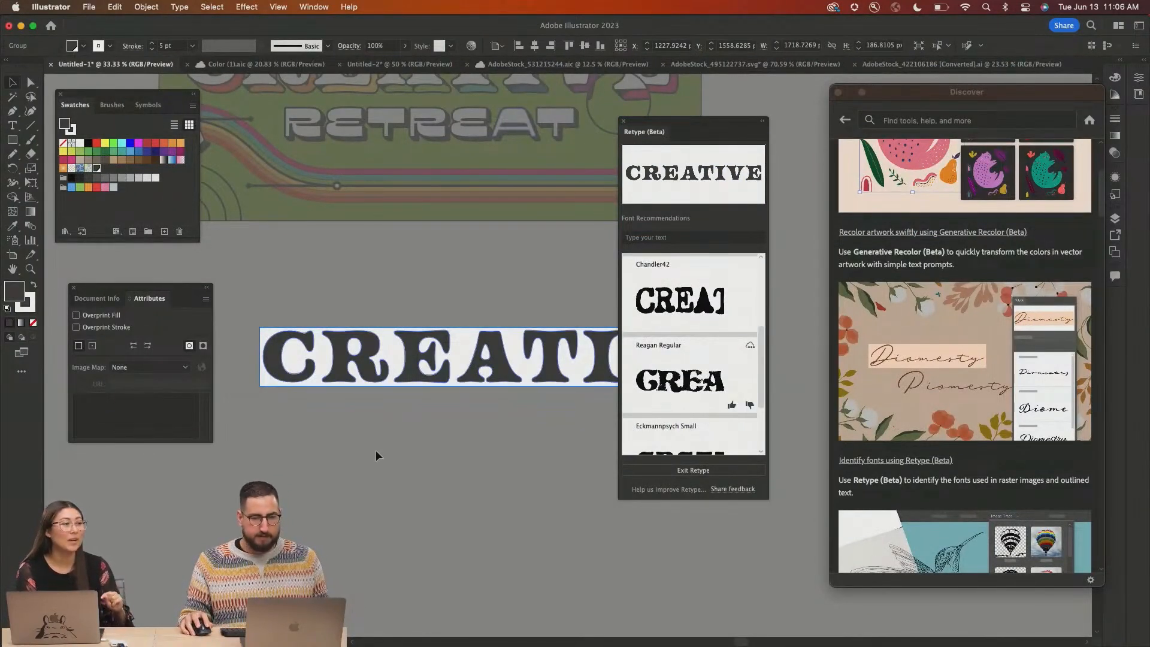
# Add the live text CREATIVE below the outlined lettering and enlarge it to about 248 pt.
pyautogui.press('t')
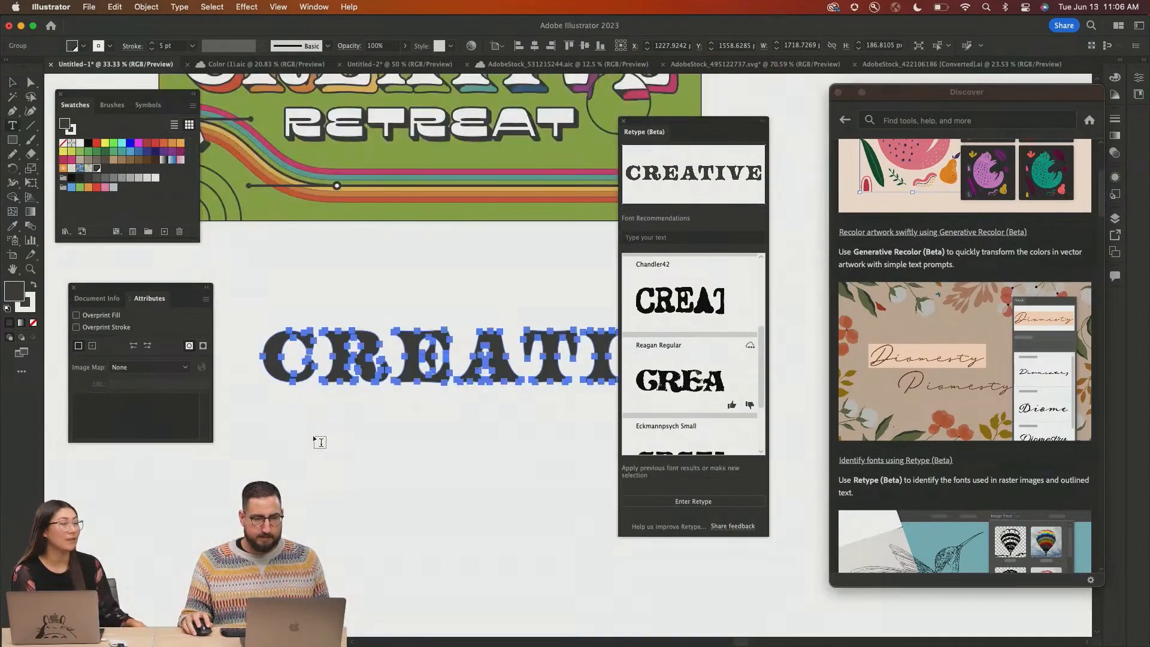
pyautogui.click(314, 434)
pyautogui.press('BackSpace')
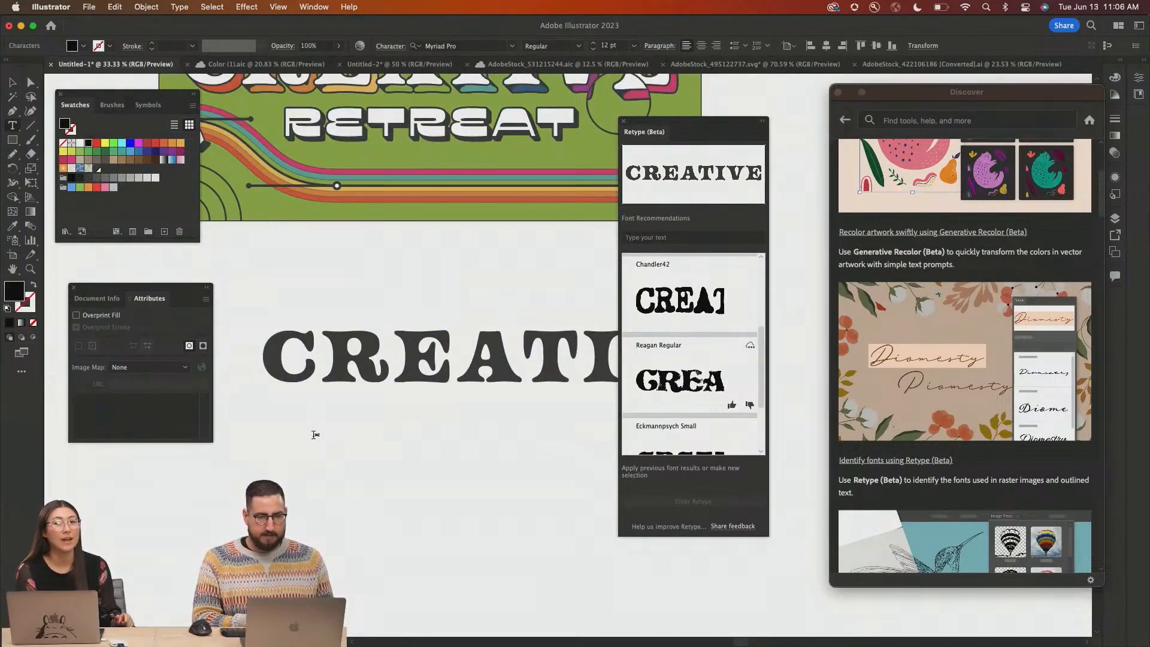
pyautogui.write('CREATIVE')
pyautogui.press('Escape')
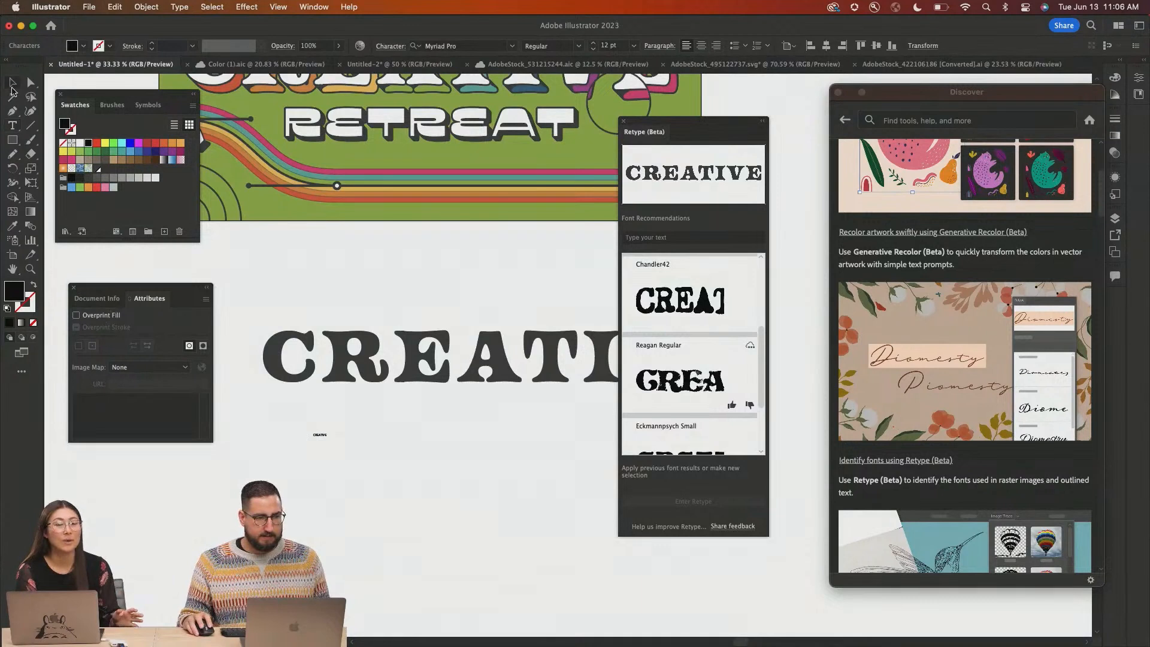
pyautogui.moveTo(327, 432); pyautogui.dragTo(497, 314)
pyautogui.moveTo(405, 425); pyautogui.dragTo(386, 462)
# Search the fonts for "reag" and activate Reagan Regular from the Retype recommendations.
pyautogui.click(440, 46)
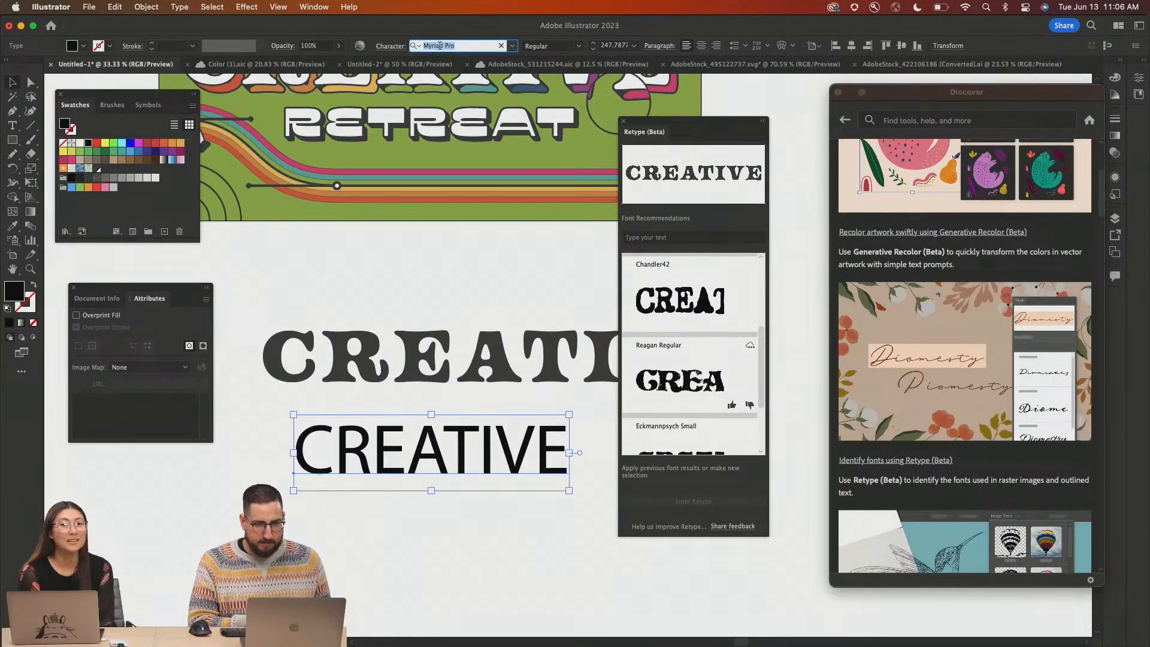
pyautogui.write('reag')
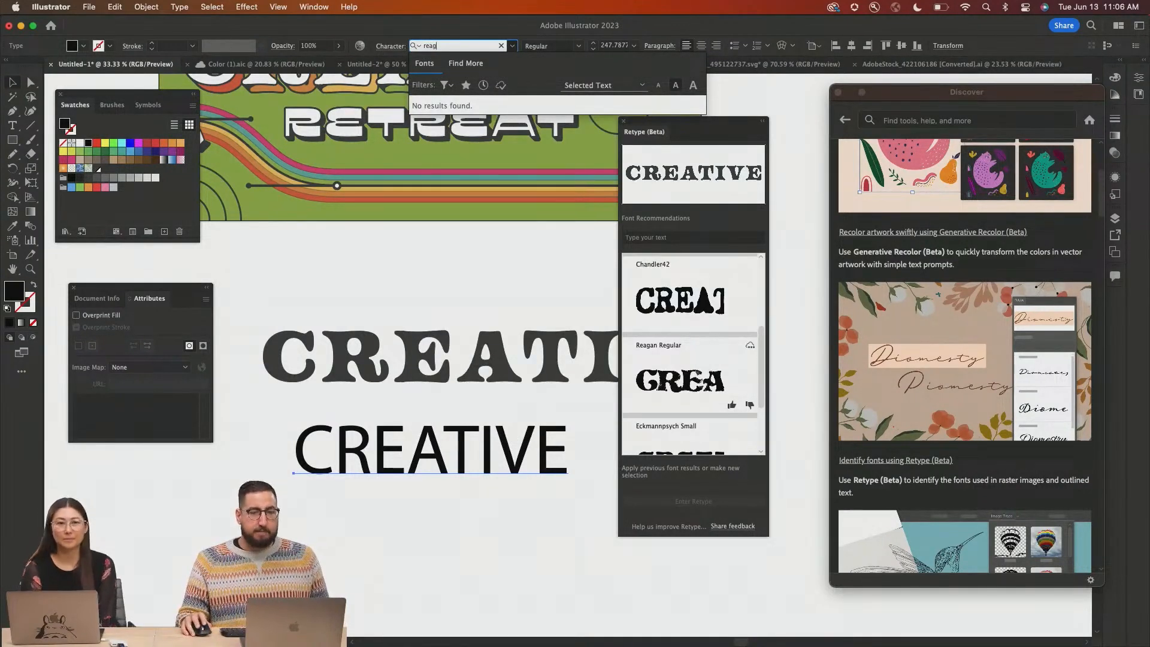
pyautogui.click(749, 347)
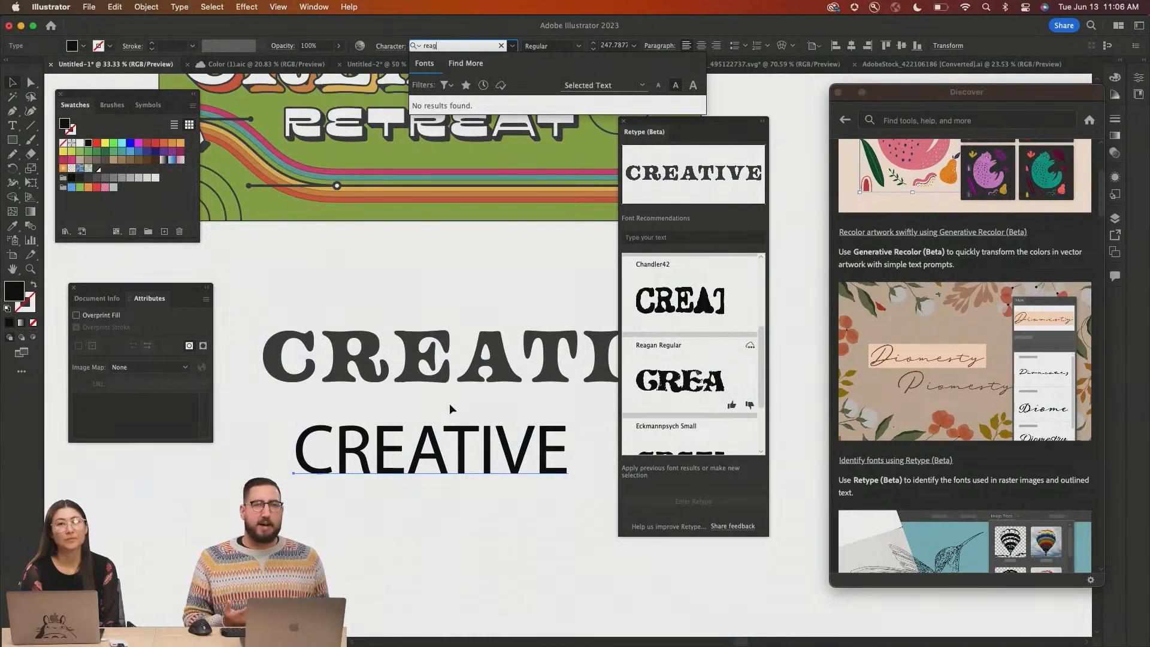
pyautogui.moveTo(398, 287); pyautogui.dragTo(521, 485)
pyautogui.press('Delete')
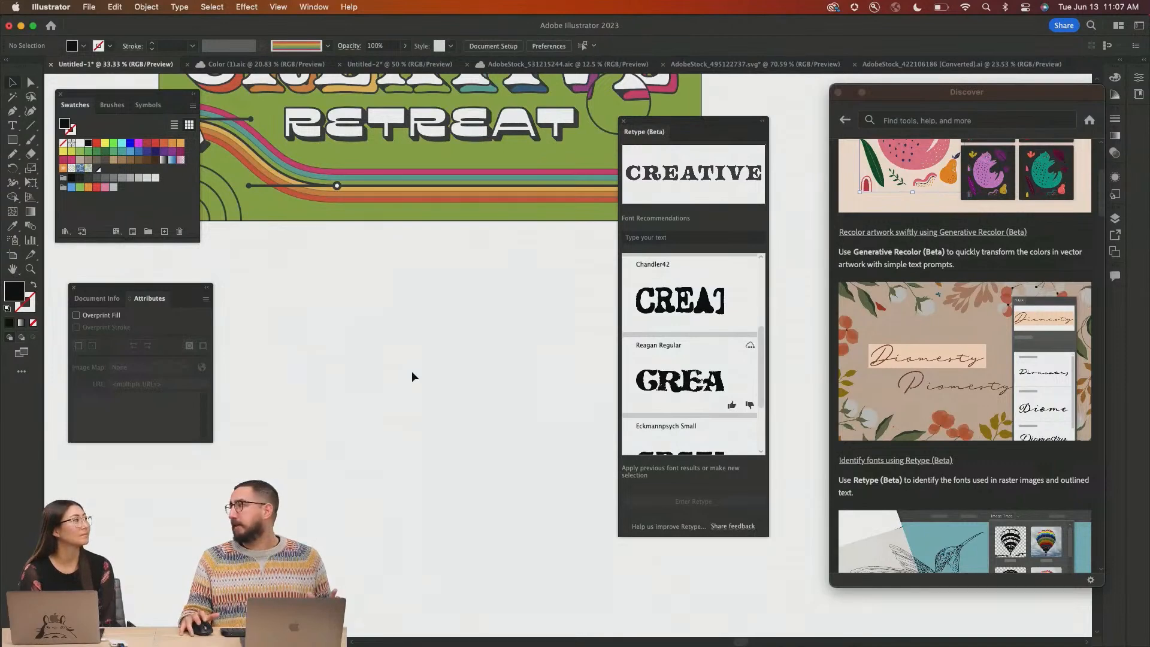
pyautogui.click(833, 7)
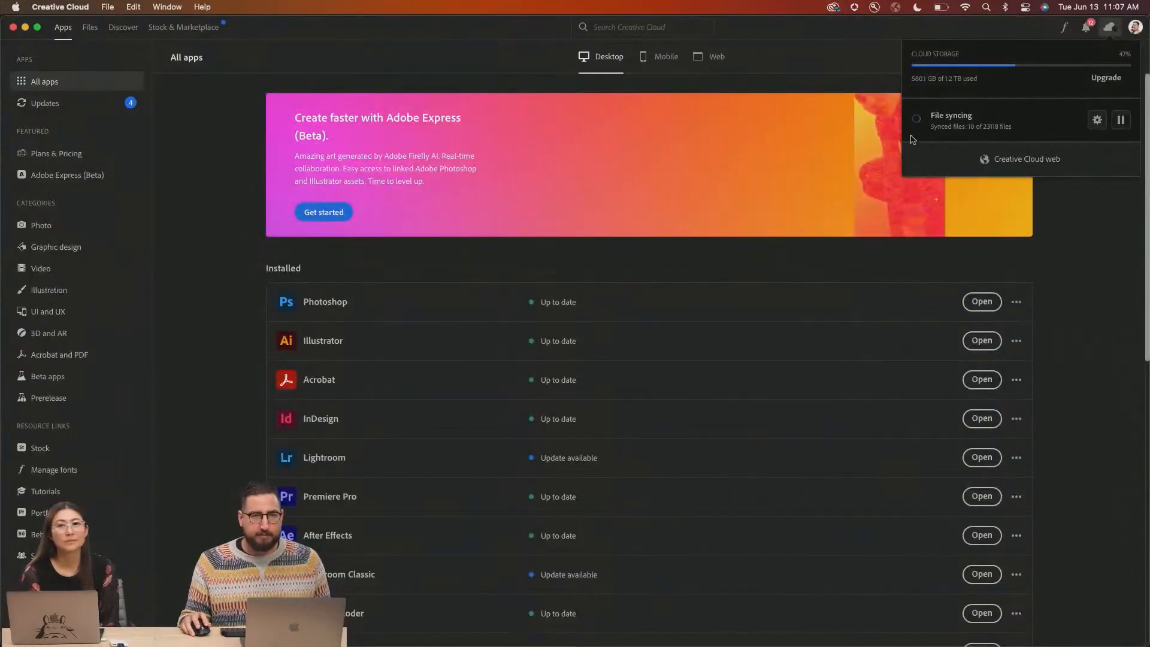
pyautogui.press('super+Tab')
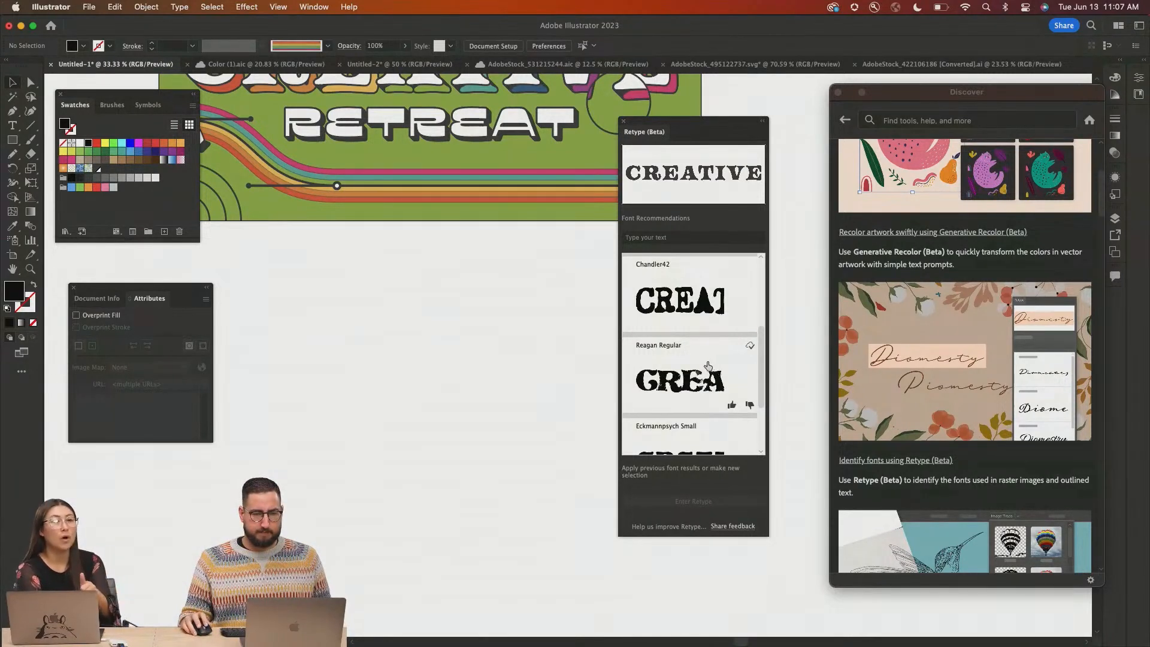
pyautogui.press('cmd+v')
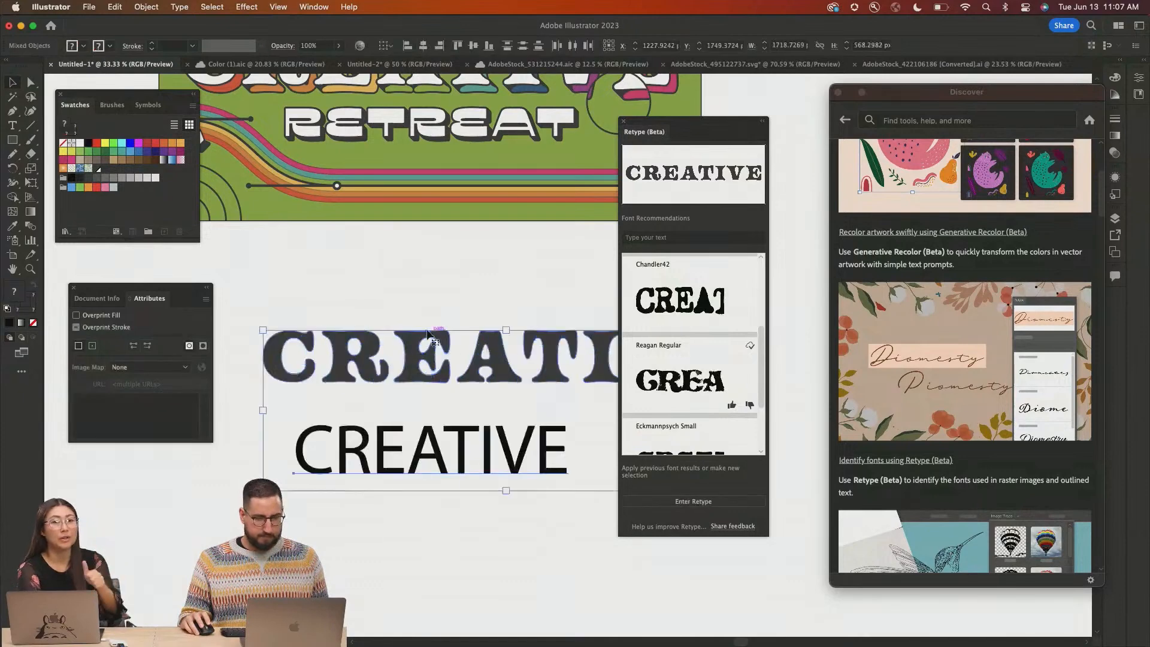
# Set the live CREATIVE text's font to Reagan-Regular and place it closely beneath the outlined lettering, aligned with its left edge.
pyautogui.click(467, 536)
pyautogui.click(431, 449)
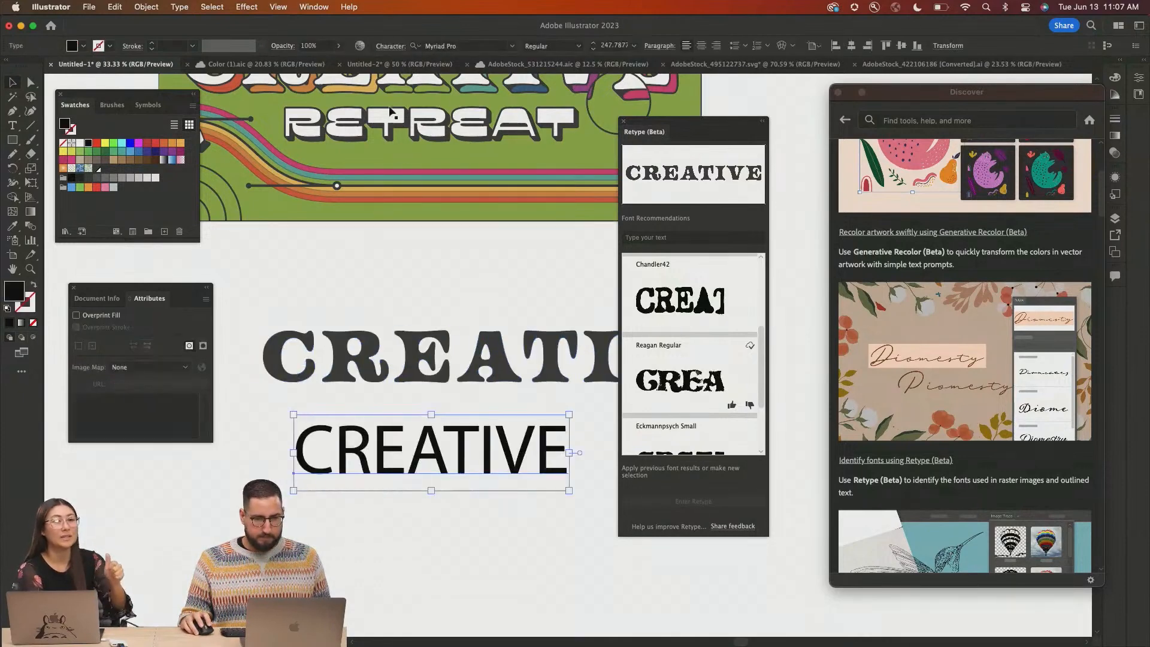
pyautogui.click(458, 46)
pyautogui.write('reag')
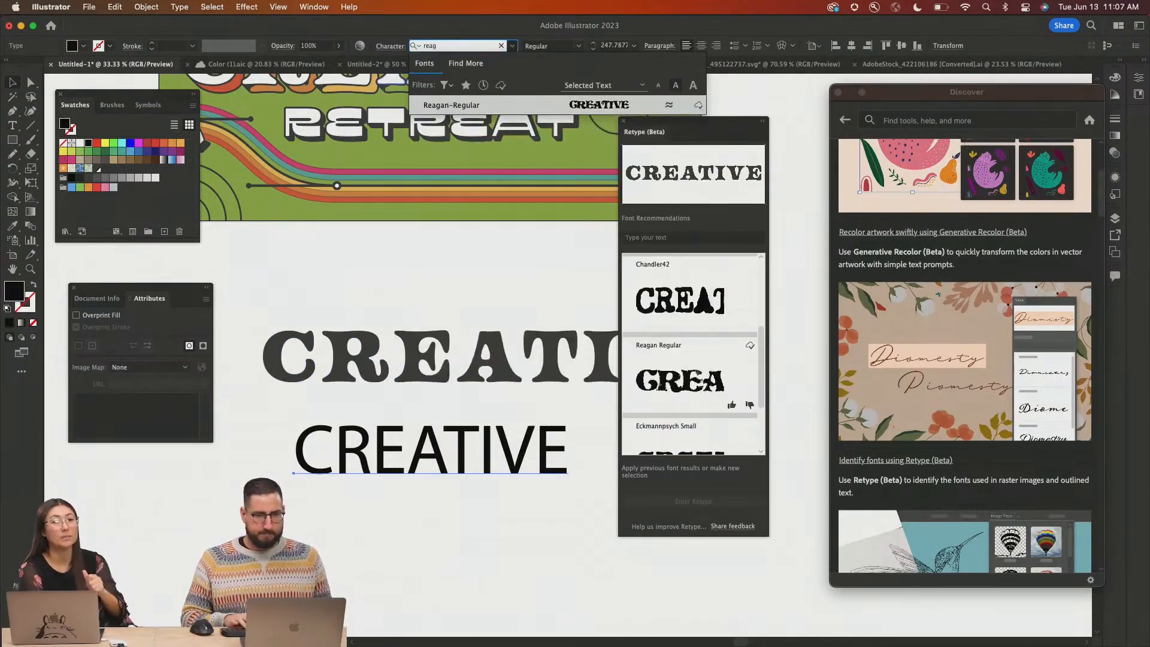
pyautogui.press('Return')
pyautogui.click(403, 543)
pyautogui.moveTo(407, 477)
pyautogui.mouseDown()
pyautogui.moveTo(398, 463)
pyautogui.moveTo(403, 477)
pyautogui.mouseUp()
pyautogui.scroll(-2, 395, 454)
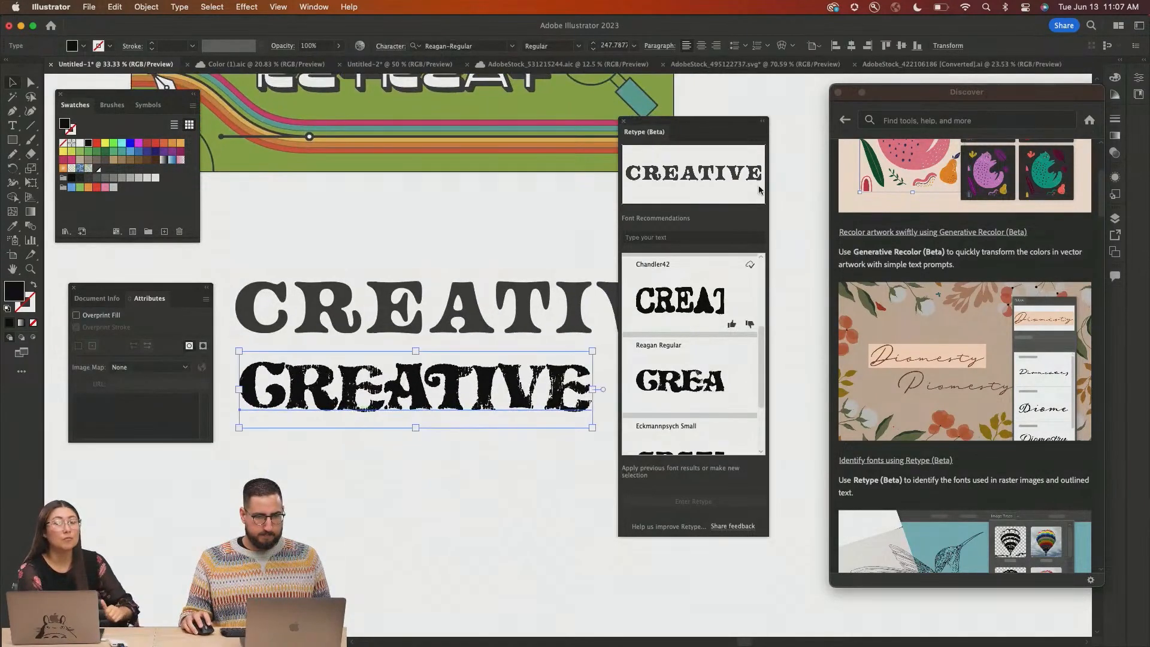
# Enlarge the Reagan-Regular CREATIVE text to about 316 pt, roughly matching the width of the outlined lettering above it.
pyautogui.moveTo(737, 126); pyautogui.dragTo(842, 167)
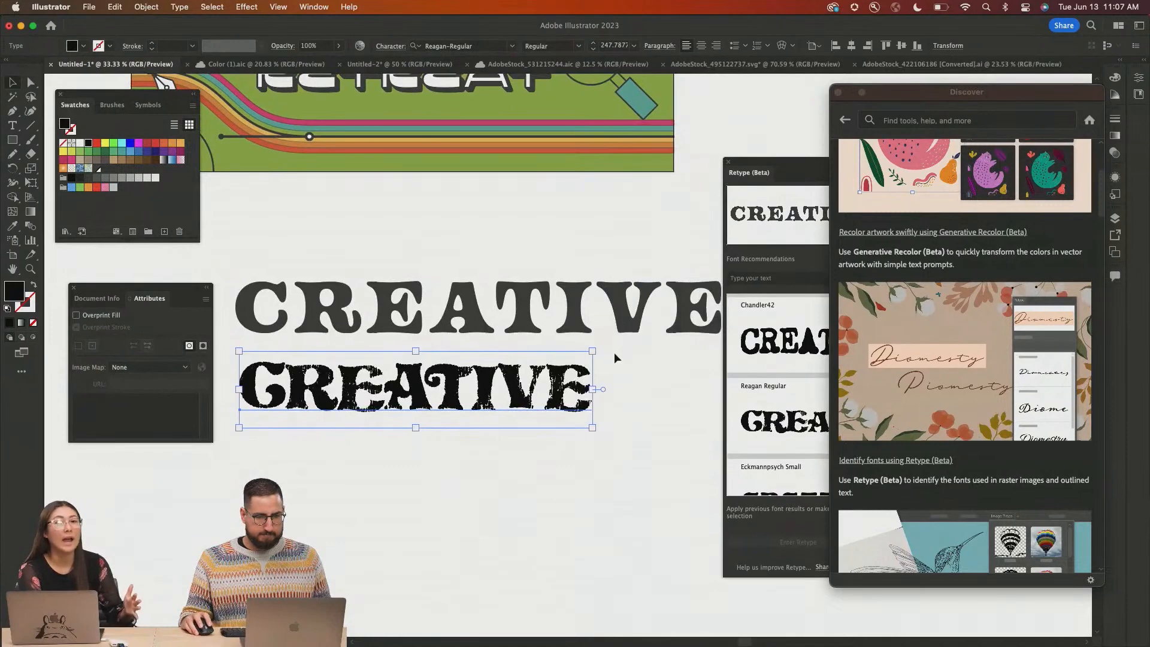
pyautogui.moveTo(592, 427); pyautogui.dragTo(621, 271)
pyautogui.scroll(-2, 598, 317)
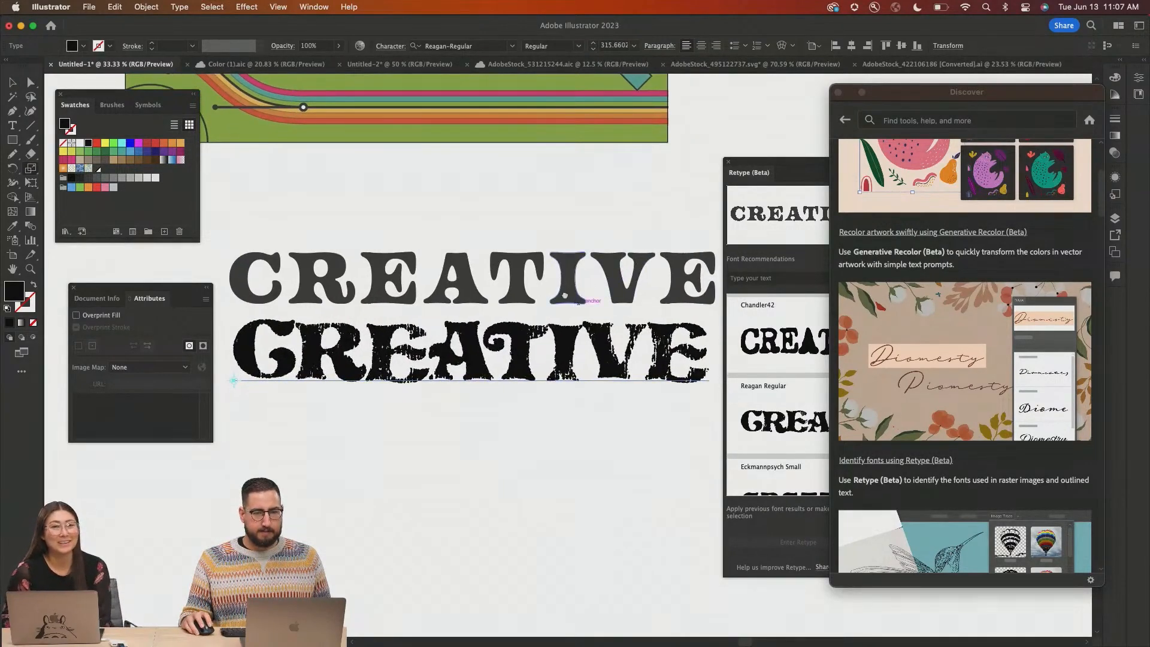
pyautogui.scroll(-1, 567, 296)
pyautogui.click(527, 455)
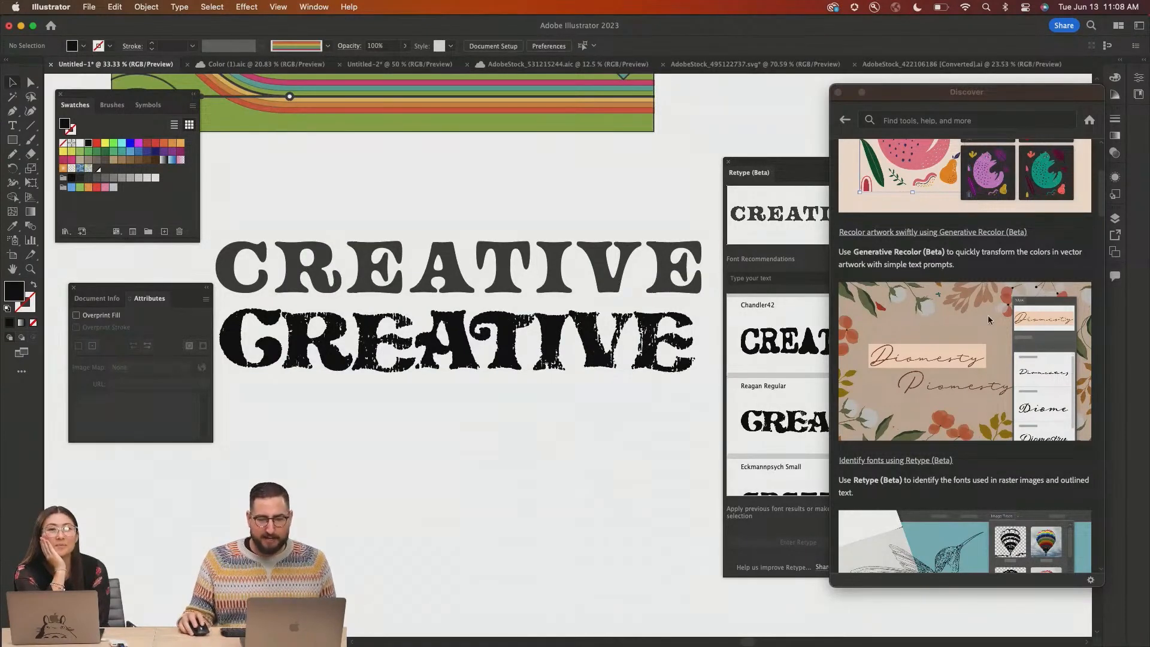
# Examine the Discover feature overview as far as the section on improved Image Trace workflows.
pyautogui.scroll(-10, 990, 315)
pyautogui.scroll(2, 976, 319)
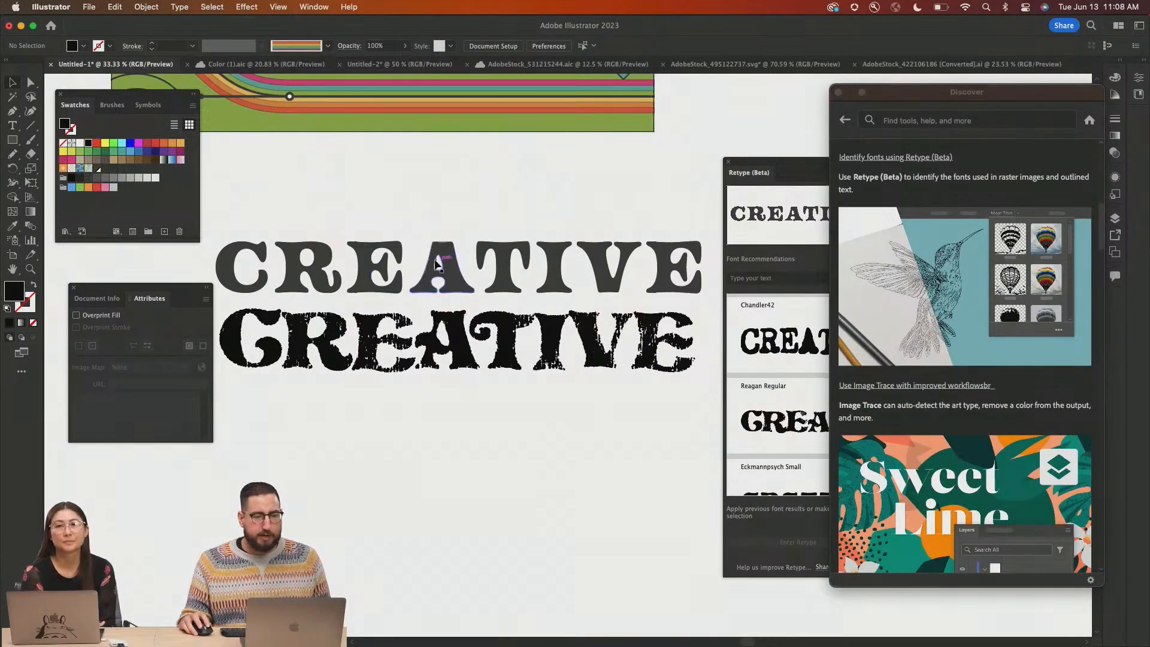
pyautogui.scroll(6, 437, 262)
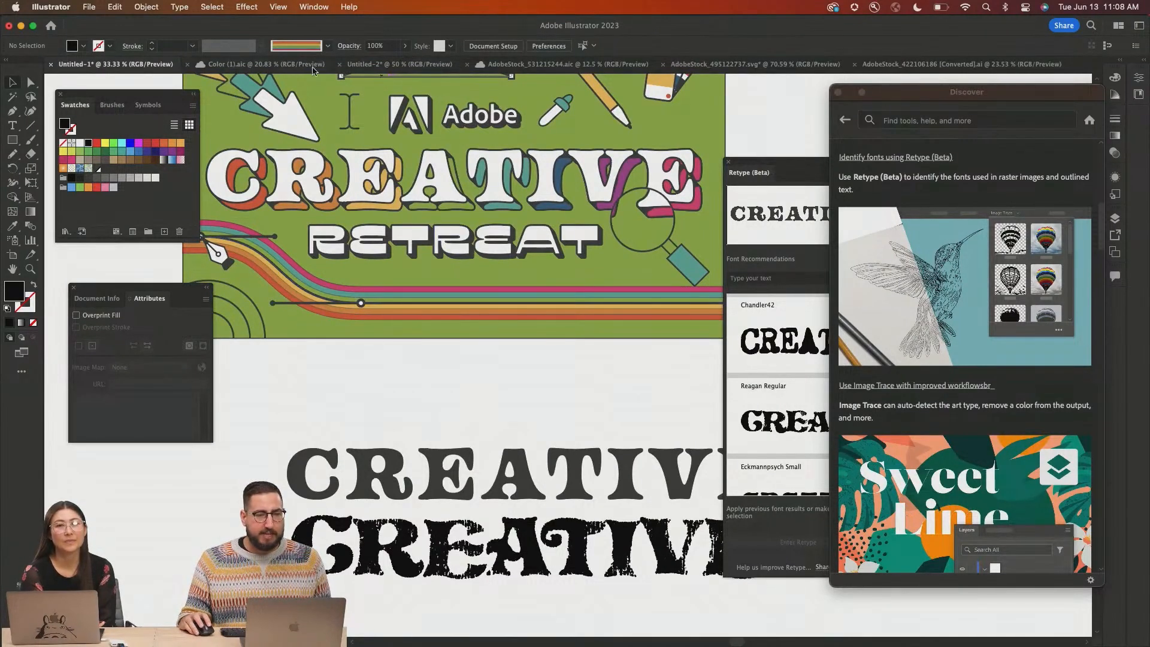
# Switch to the Color (1).aic document and close the floating Swatches and Attributes panels covering the canvas.
pyautogui.click(265, 64)
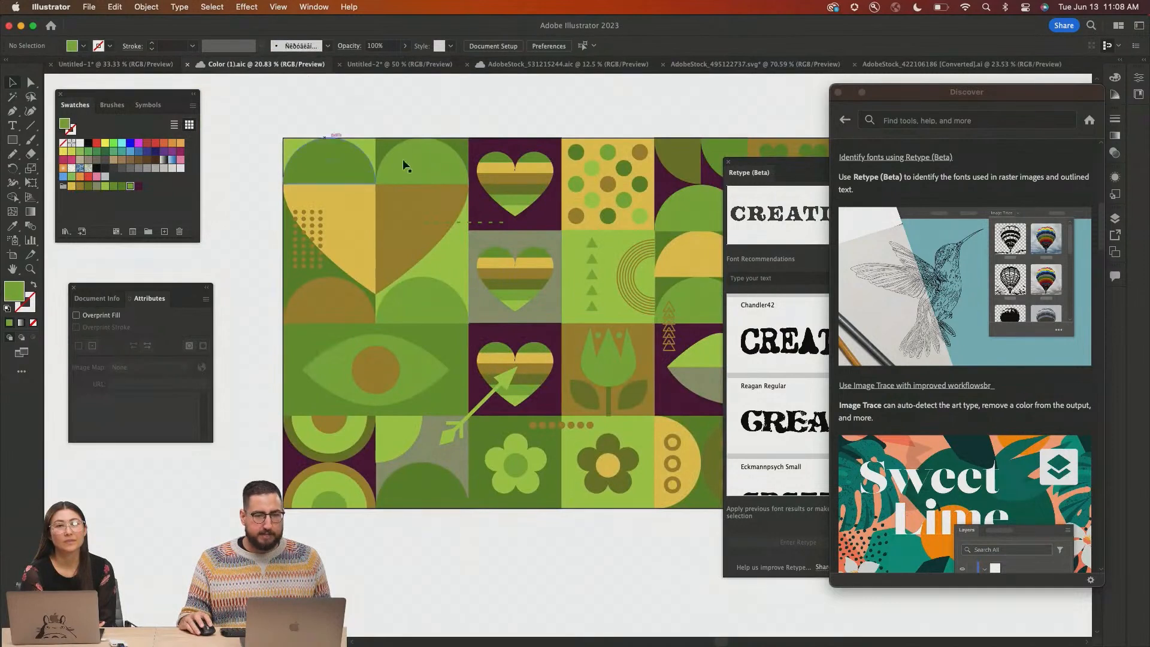
pyautogui.hscroll(4, 735, 101)
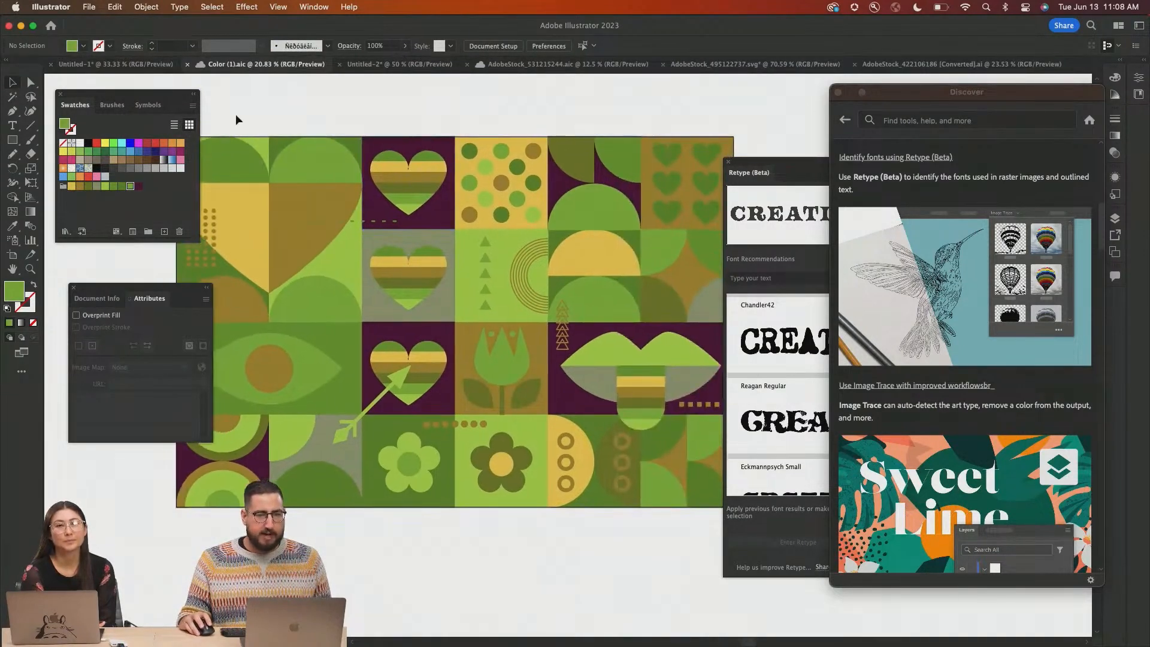
pyautogui.click(60, 94)
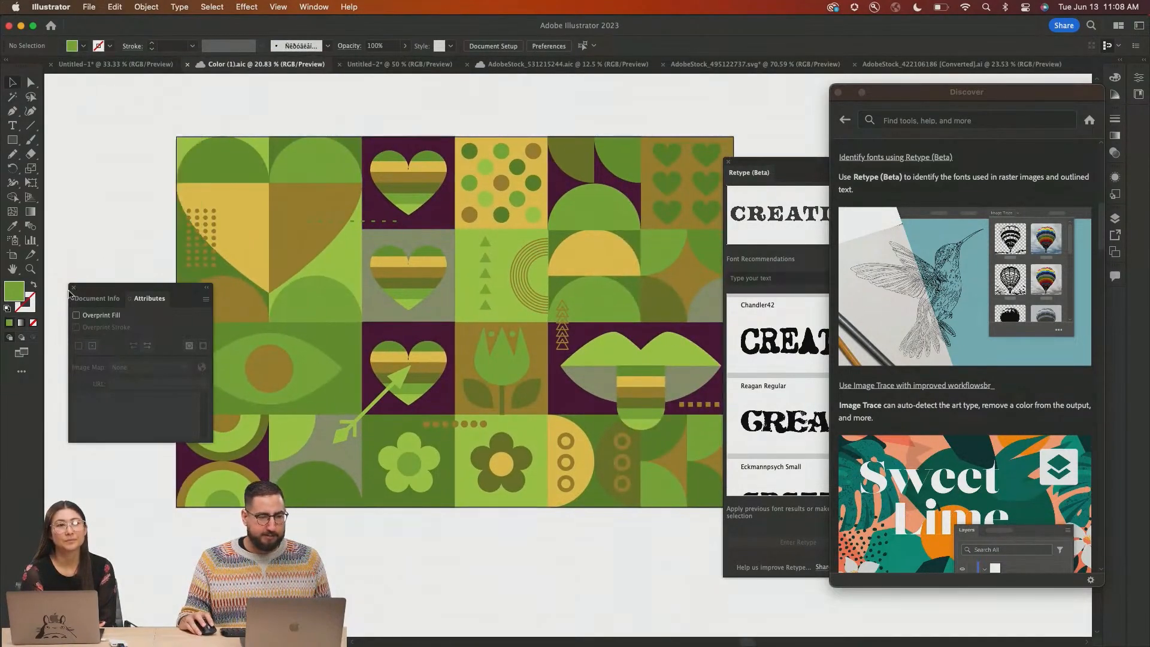
pyautogui.click(72, 289)
pyautogui.hscroll(3, 72, 290)
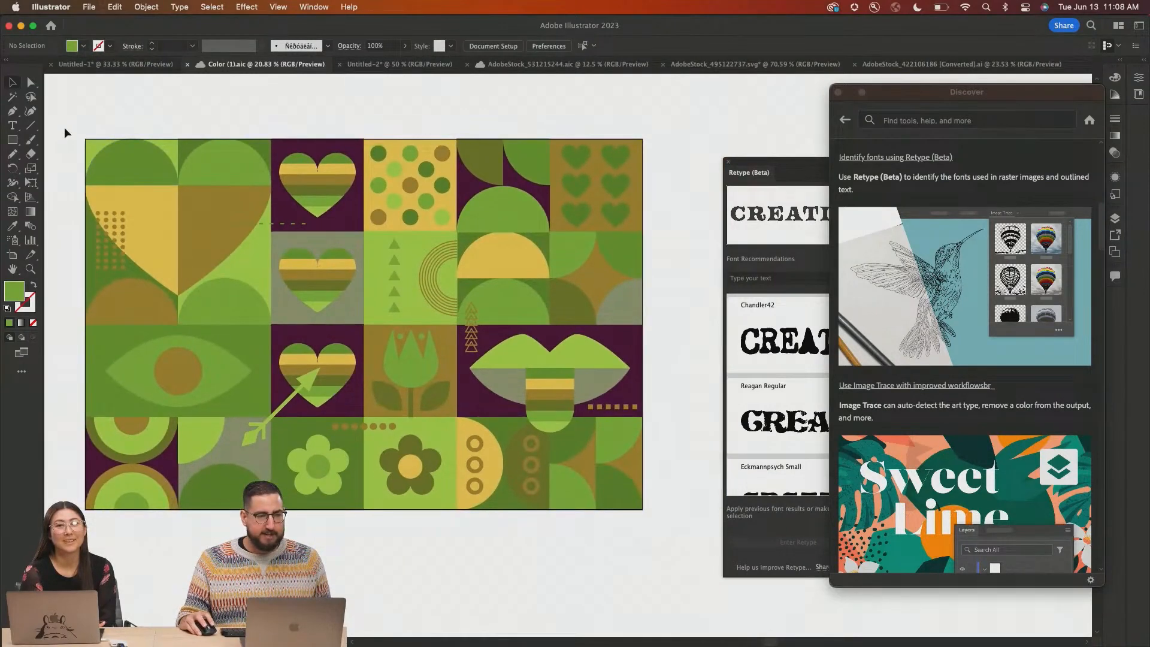
# Rasterize the entire geometric artwork in RGB at High (300 ppi) with a white background and Art Optimized anti-aliasing.
pyautogui.press('super+a')
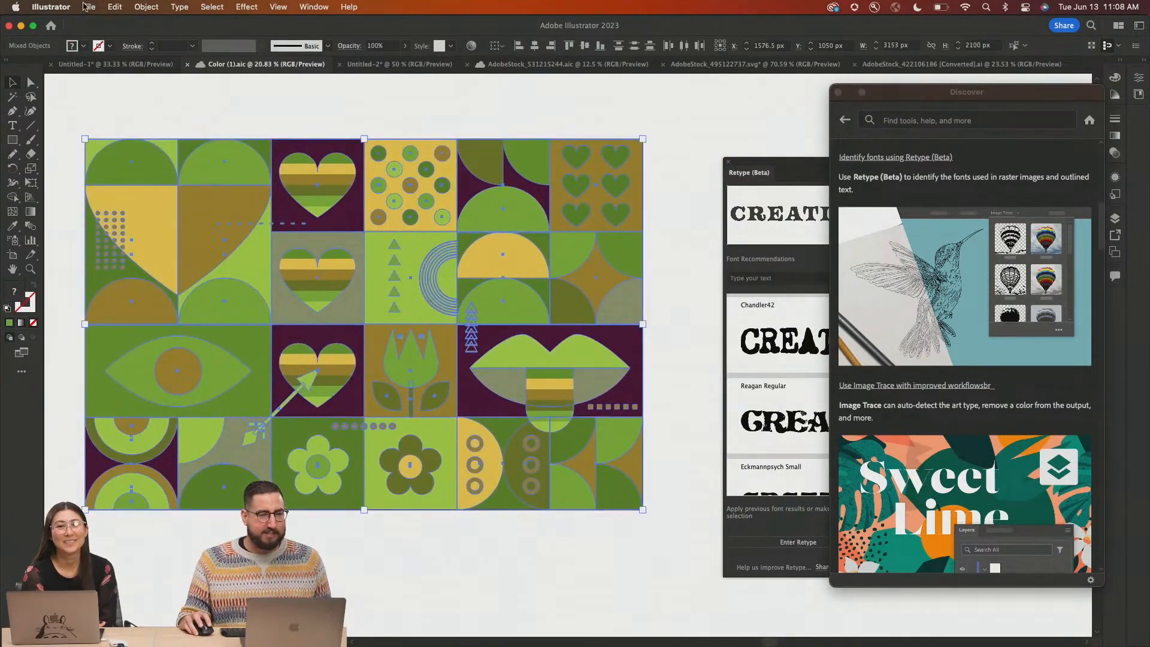
pyautogui.click(88, 6)
pyautogui.moveTo(146, 7)
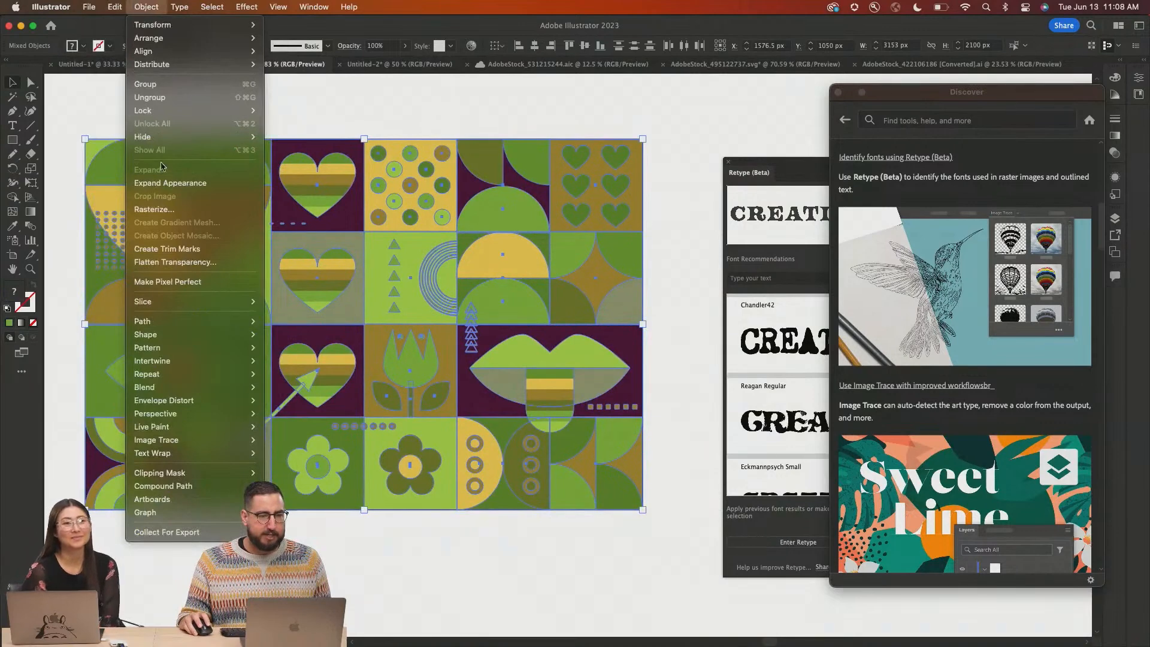
pyautogui.click(160, 211)
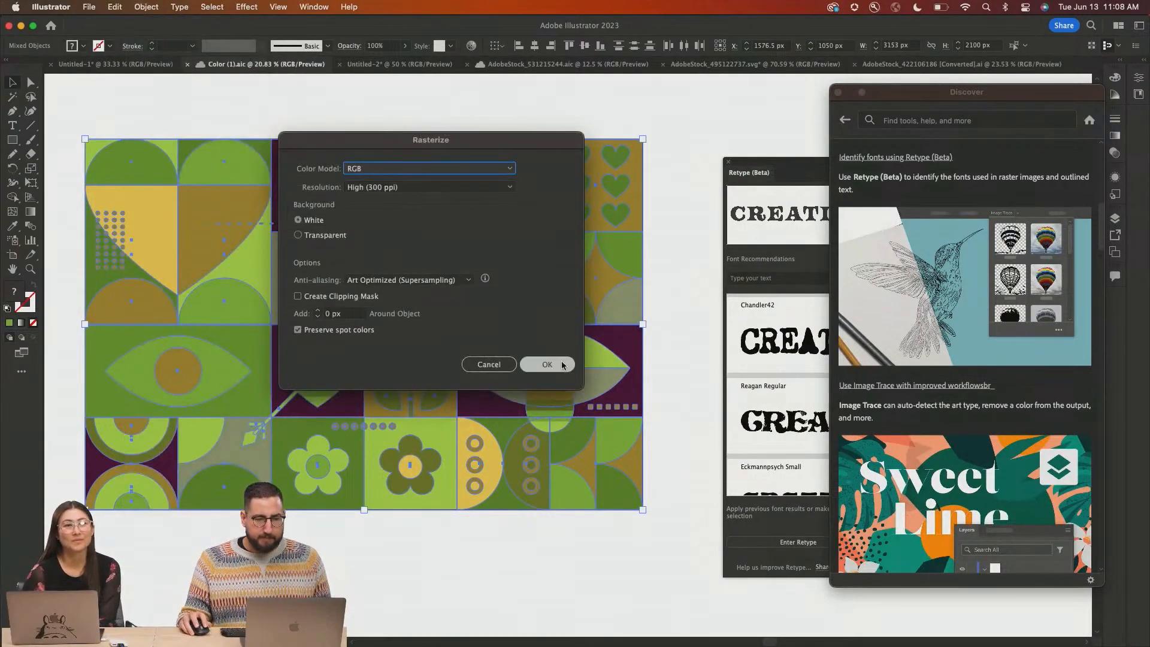
pyautogui.press('Return')
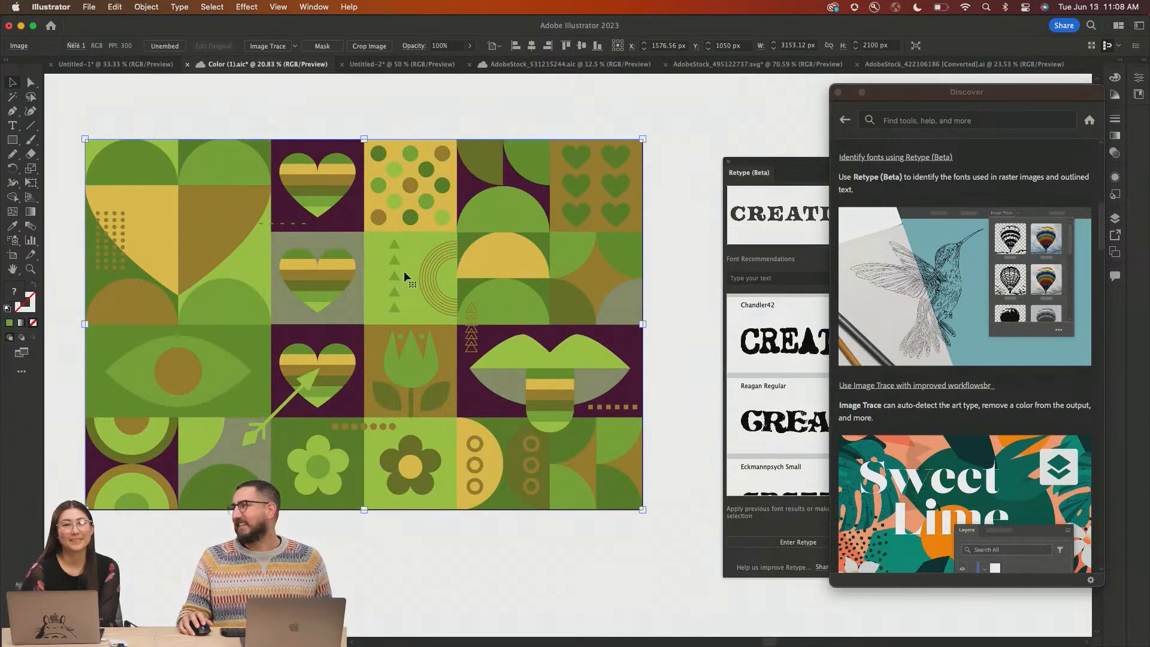
# Examine the edges of the rasterized artwork's shapes up close, then return to the full image.
pyautogui.press('z')
pyautogui.moveTo(416, 220); pyautogui.dragTo(680, 451)
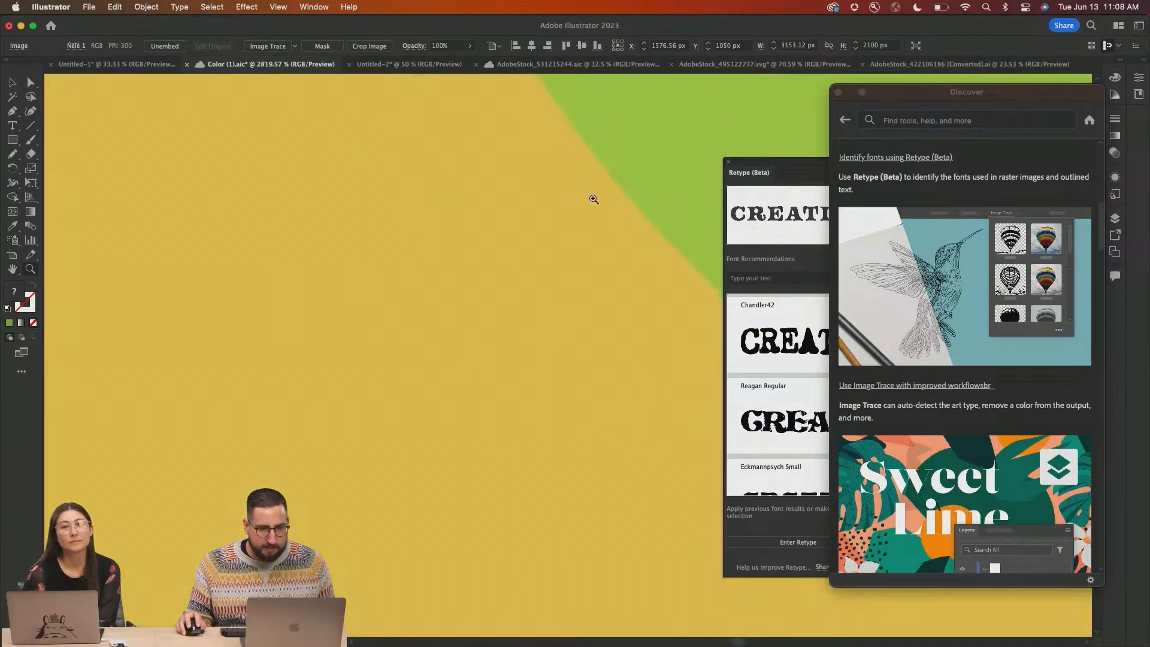
pyautogui.moveTo(502, 146); pyautogui.dragTo(204, 113)
pyautogui.moveTo(464, 402); pyautogui.dragTo(400, 363)
pyautogui.moveTo(321, 297); pyautogui.dragTo(279, 255)
pyautogui.moveTo(345, 410); pyautogui.dragTo(351, 312)
pyautogui.press('v')
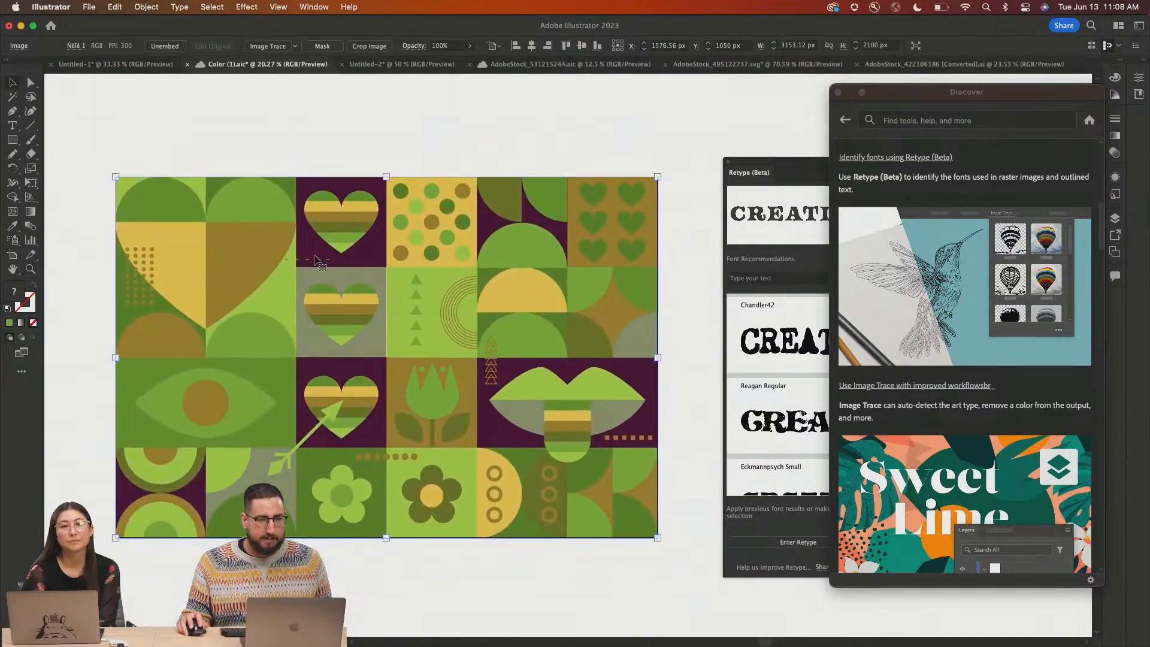
# Trace the rasterized artwork with the 6 Colors Image Trace preset and expand the tracing into vector paths.
pyautogui.click(295, 47)
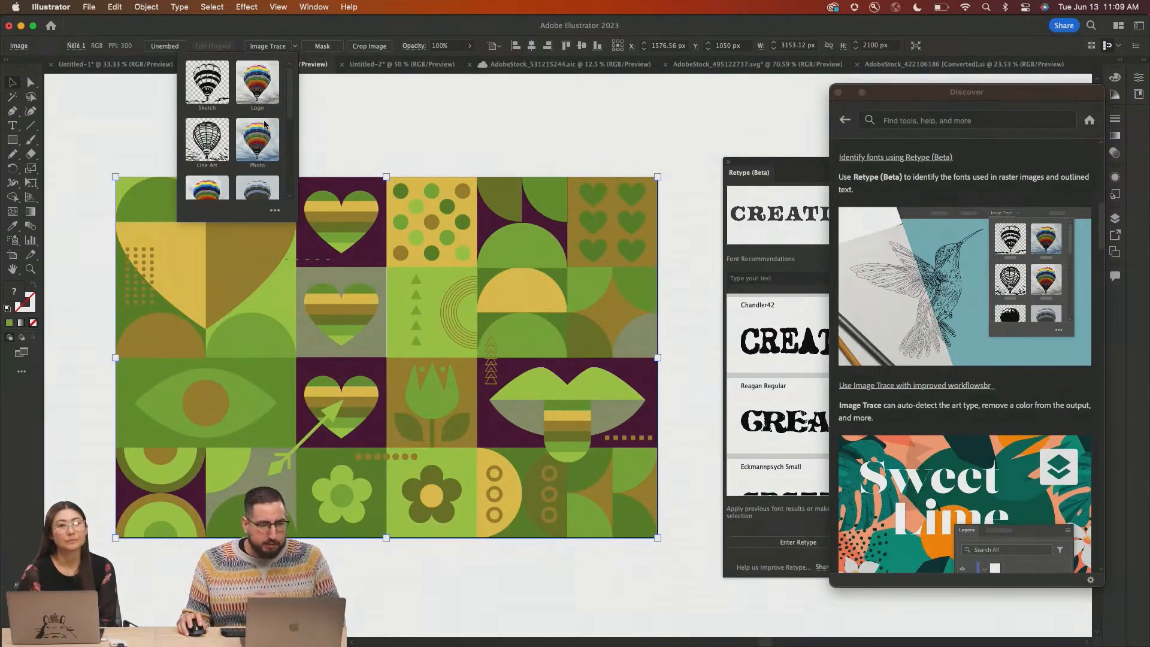
pyautogui.scroll(-2, 290, 117)
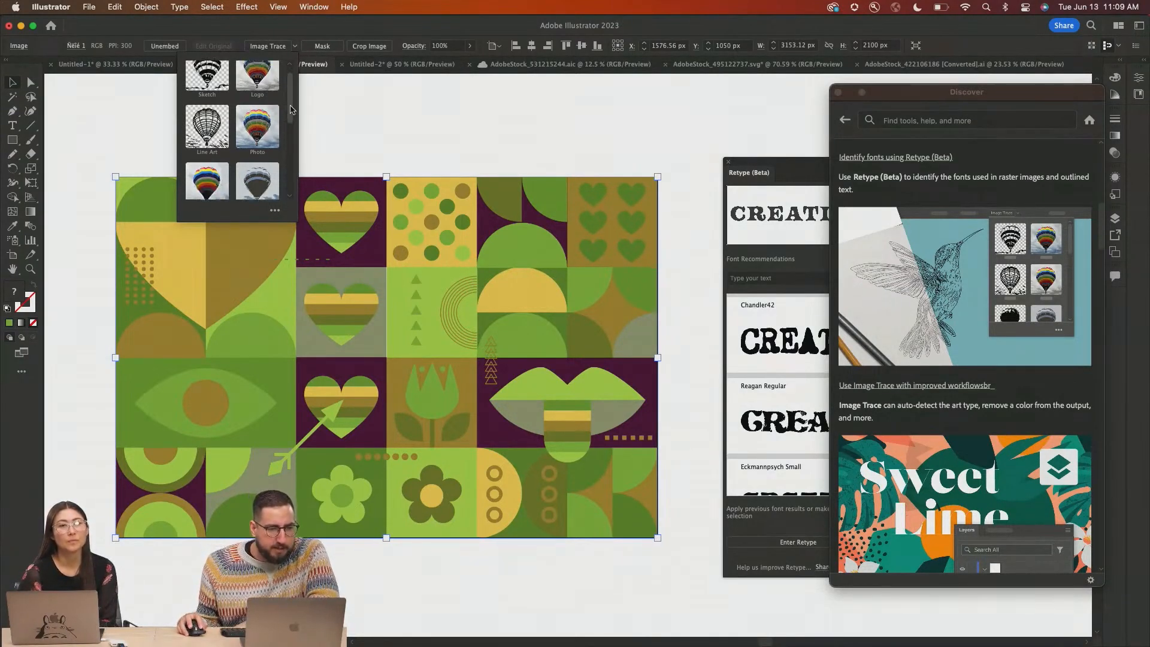
pyautogui.moveTo(292, 124)
pyautogui.mouseDown()
pyautogui.moveTo(294, 168)
pyautogui.moveTo(292, 150)
pyautogui.mouseUp()
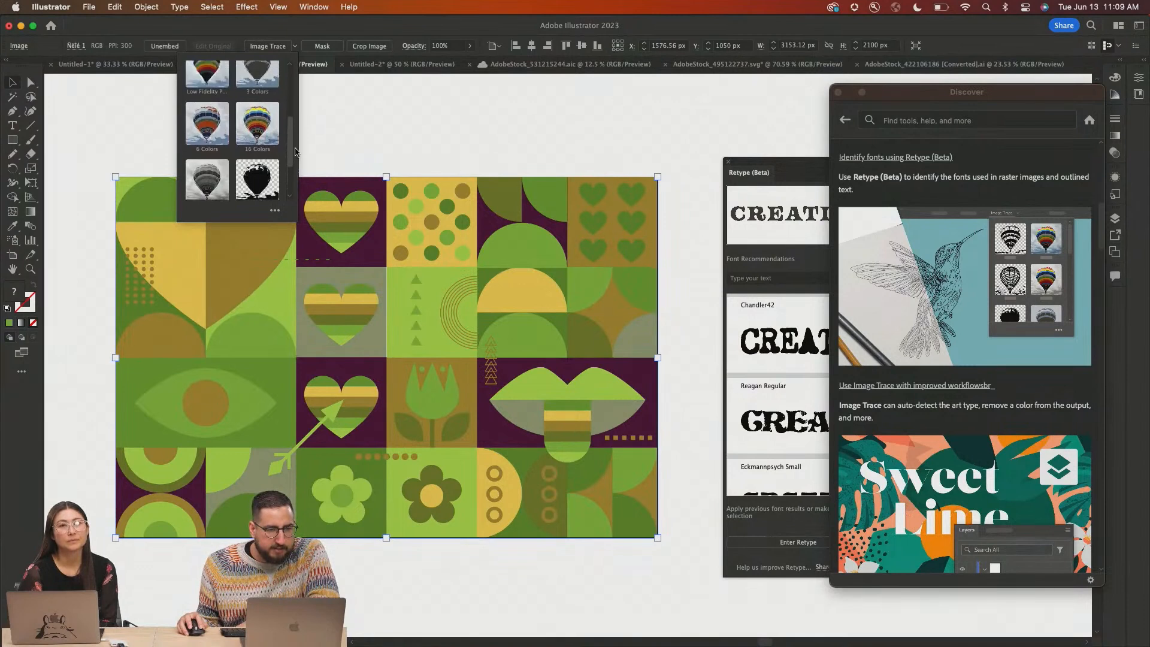
pyautogui.click(214, 124)
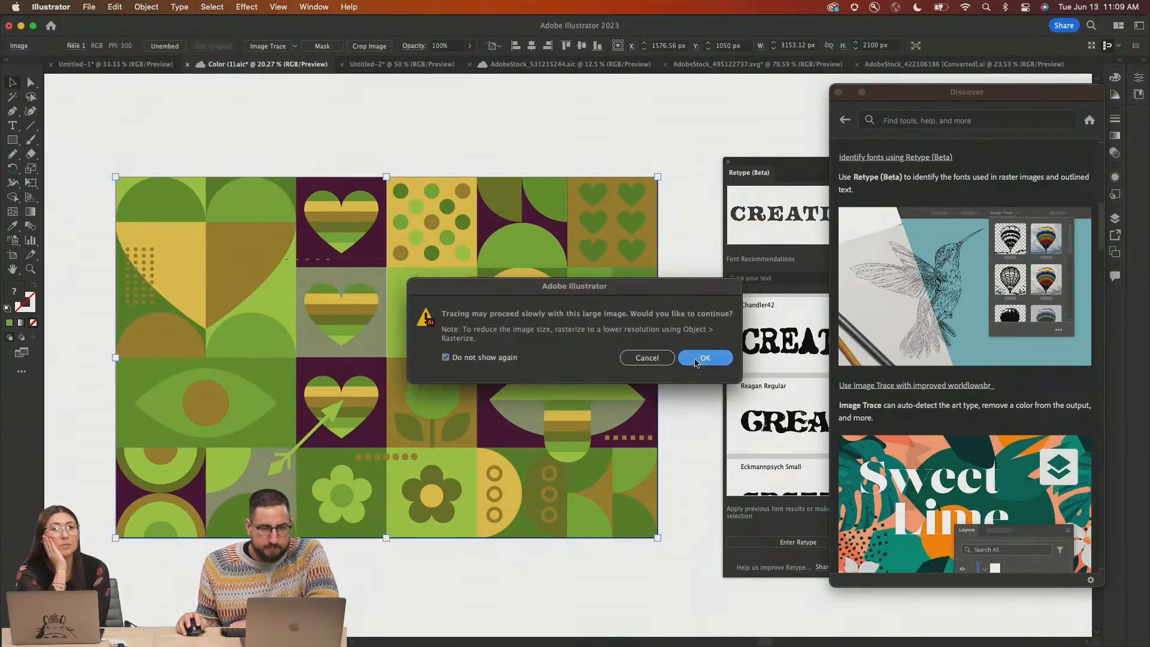
pyautogui.click(691, 361)
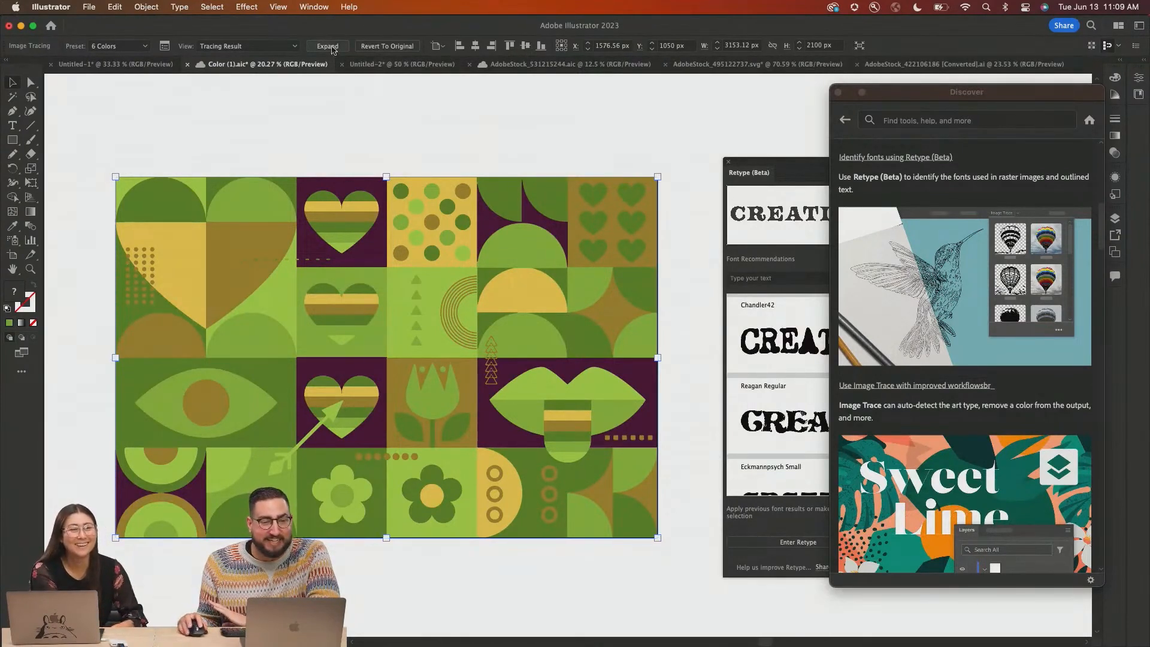
pyautogui.click(327, 46)
pyautogui.click(357, 119)
# Select individual expanded shapes, including the triangles-and-rings tile and the two upper-left half-circles, to examine their anchor points.
pyautogui.press('a')
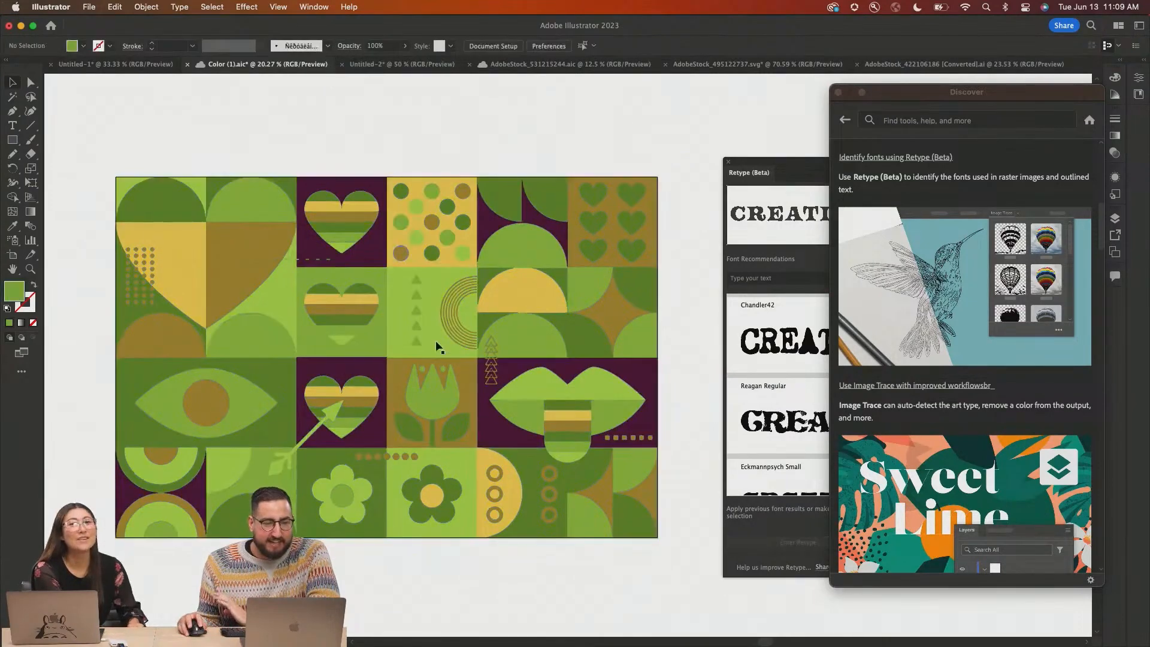
pyautogui.click(434, 291)
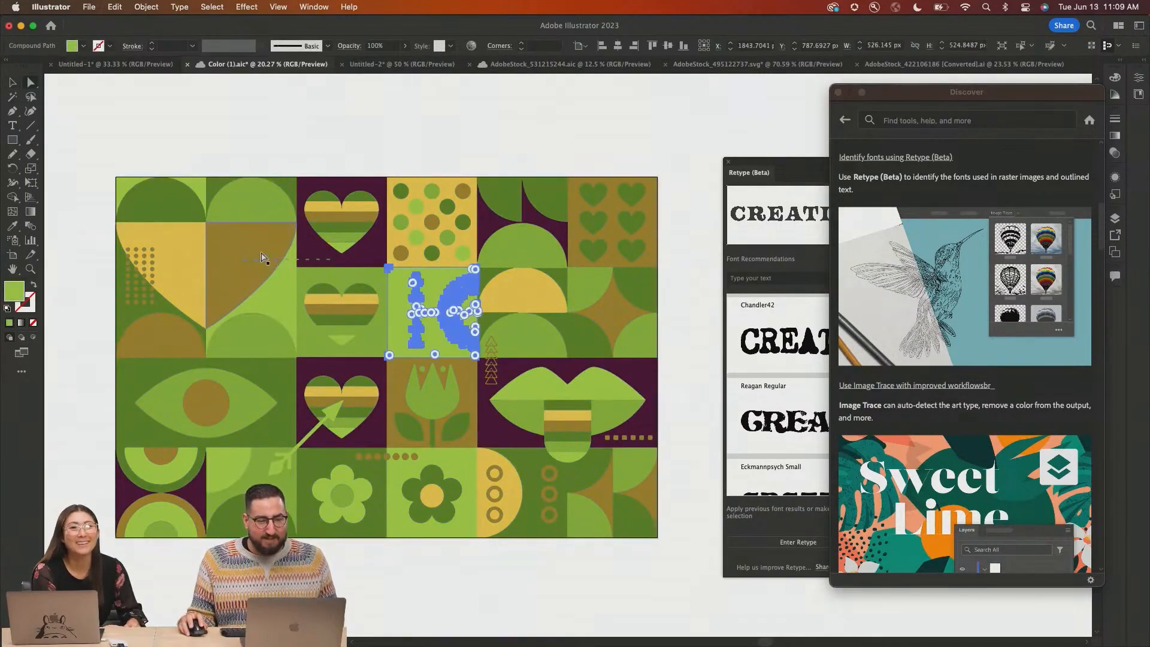
pyautogui.press('Delete')
pyautogui.click(264, 256)
pyautogui.click(257, 207)
pyautogui.press('v')
pyautogui.click(243, 195)
pyautogui.click(210, 172)
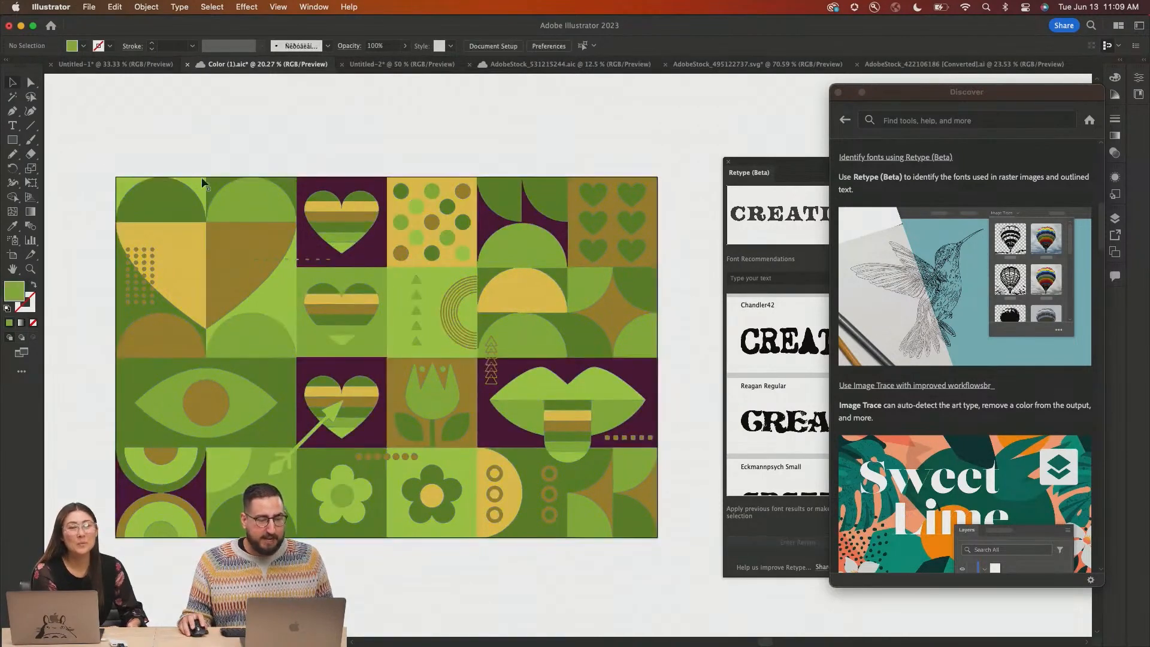
pyautogui.press('a')
pyautogui.click(157, 179)
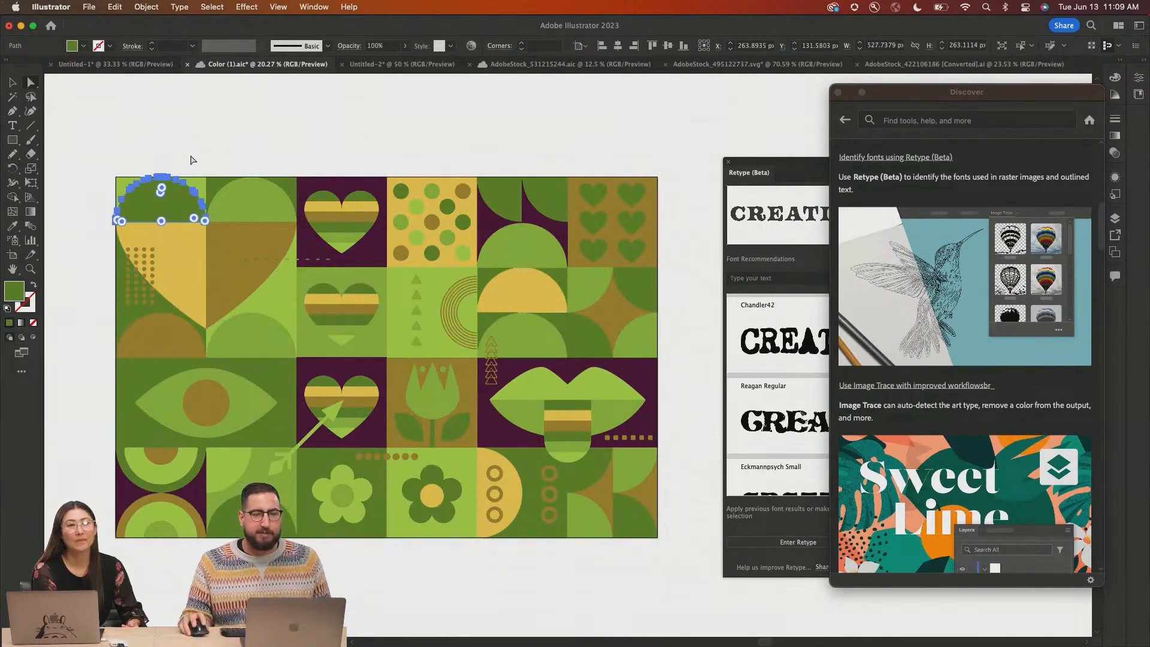
pyautogui.click(245, 149)
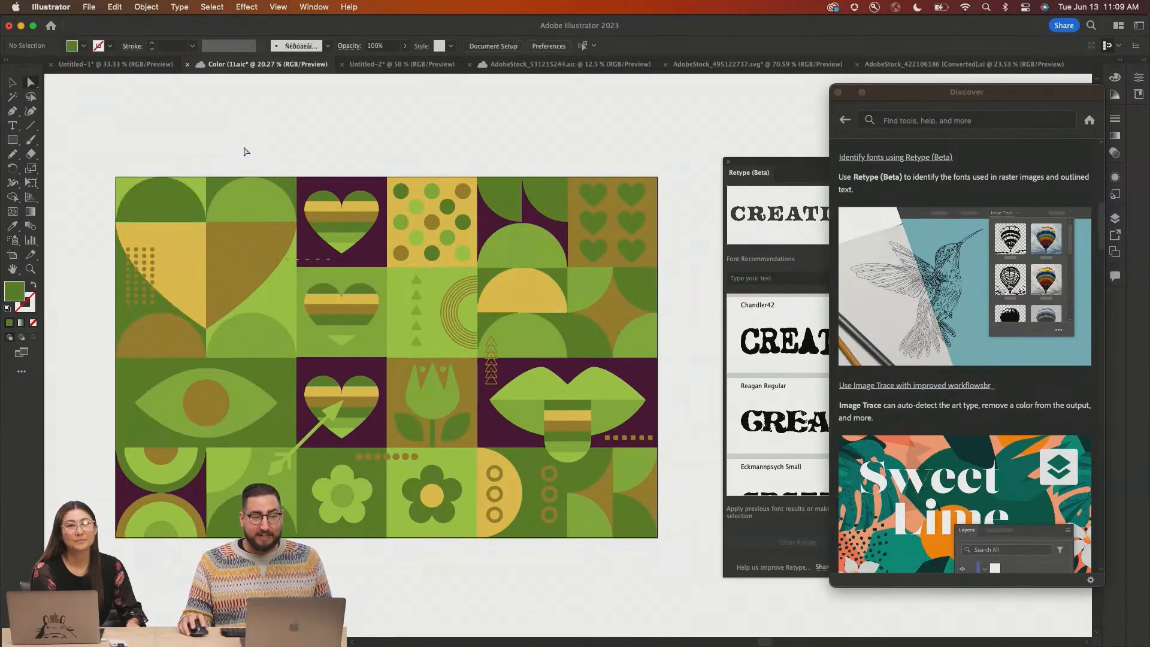
pyautogui.click(262, 207)
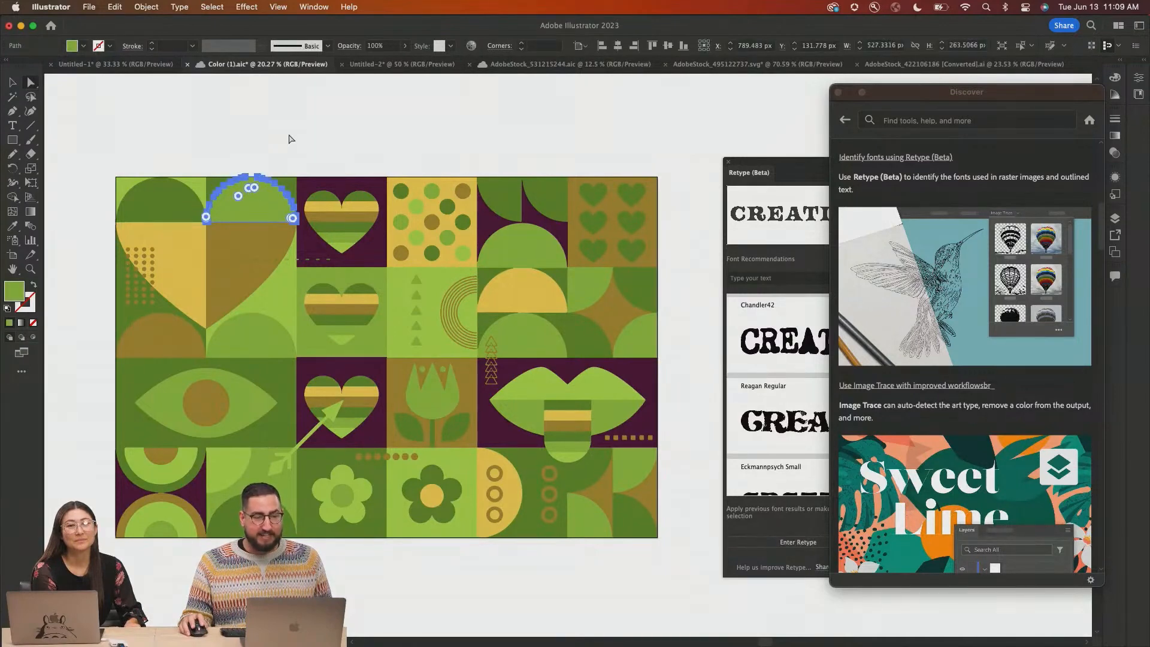
pyautogui.click(290, 133)
# Select the whole expanded artwork and create a new color group in Swatches from its colors.
pyautogui.press('super+equal')
pyautogui.press('v')
pyautogui.click(566, 312)
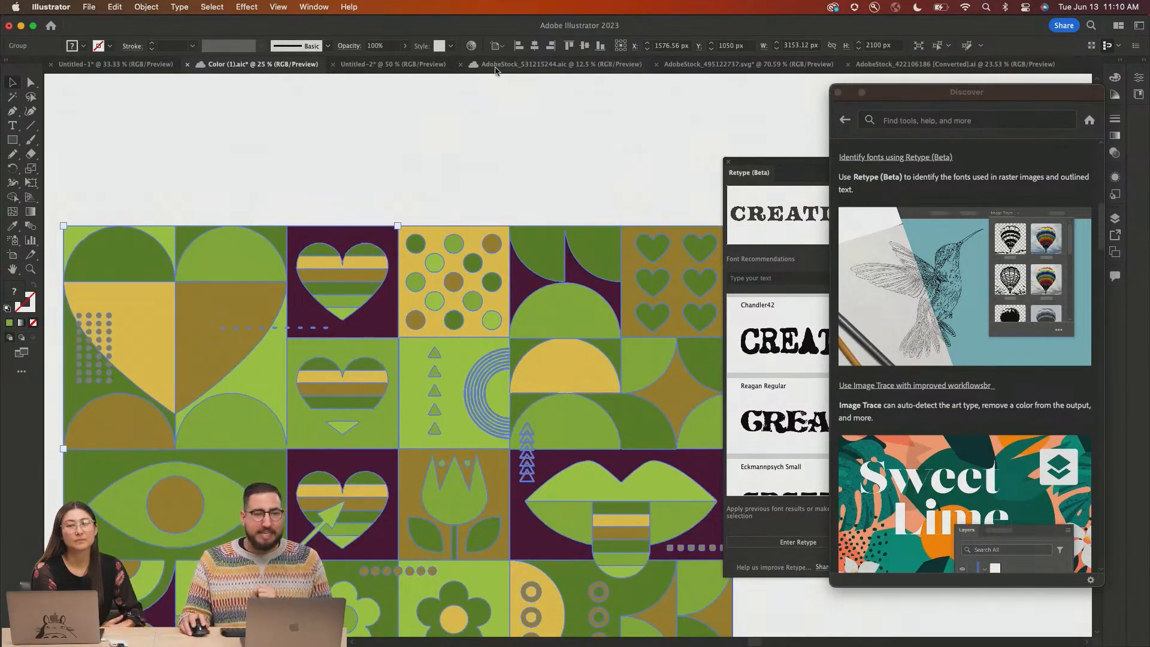
pyautogui.click(314, 7)
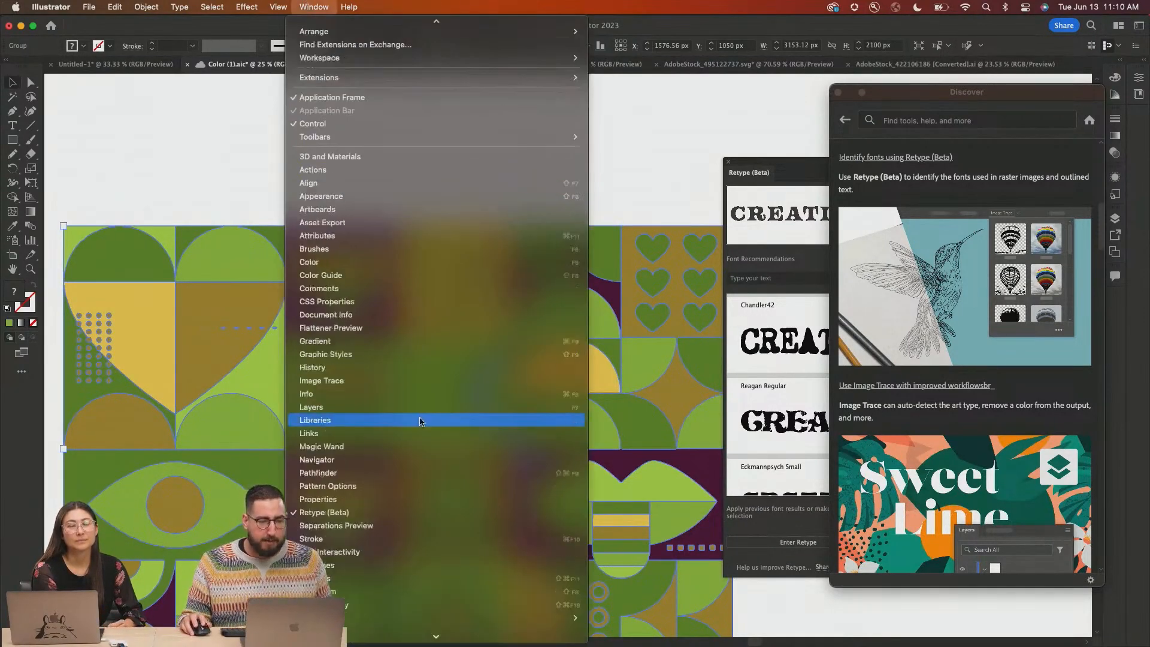
pyautogui.click(387, 421)
pyautogui.click(313, 7)
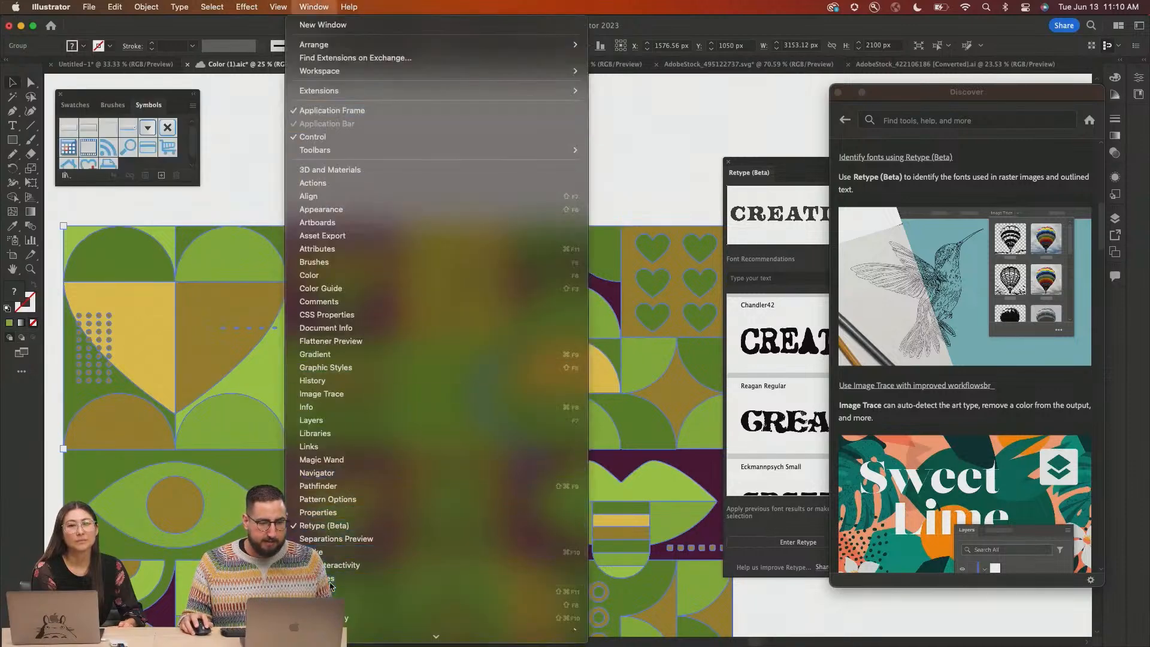
pyautogui.click(334, 578)
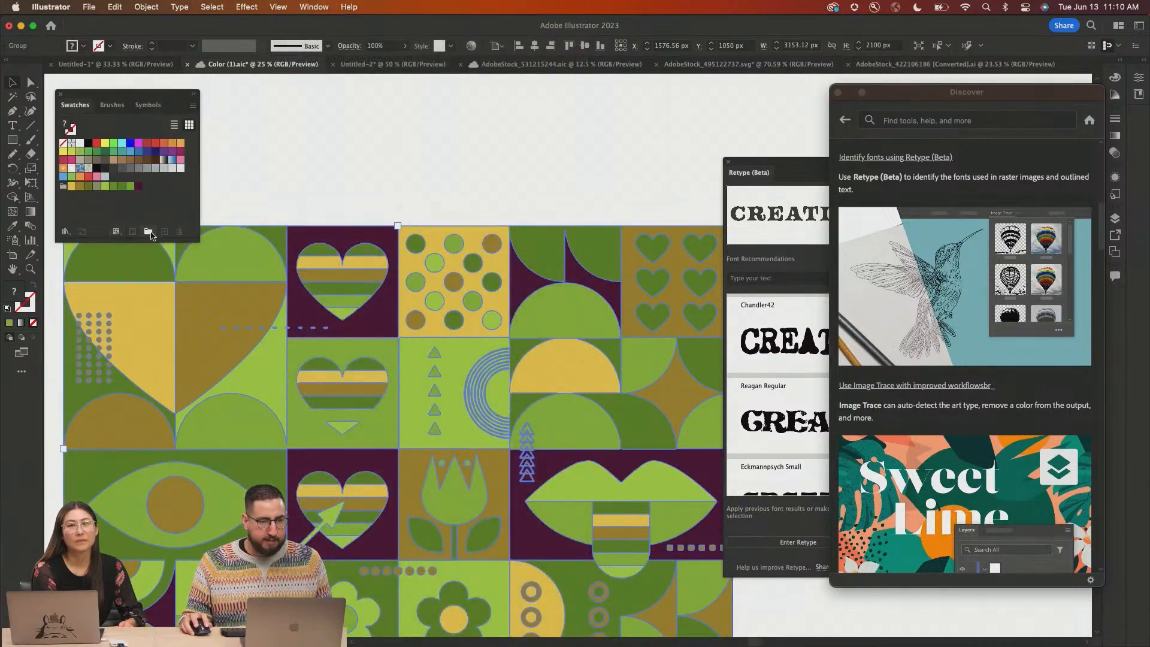
pyautogui.click(151, 235)
pyautogui.click(486, 311)
pyautogui.click(103, 210)
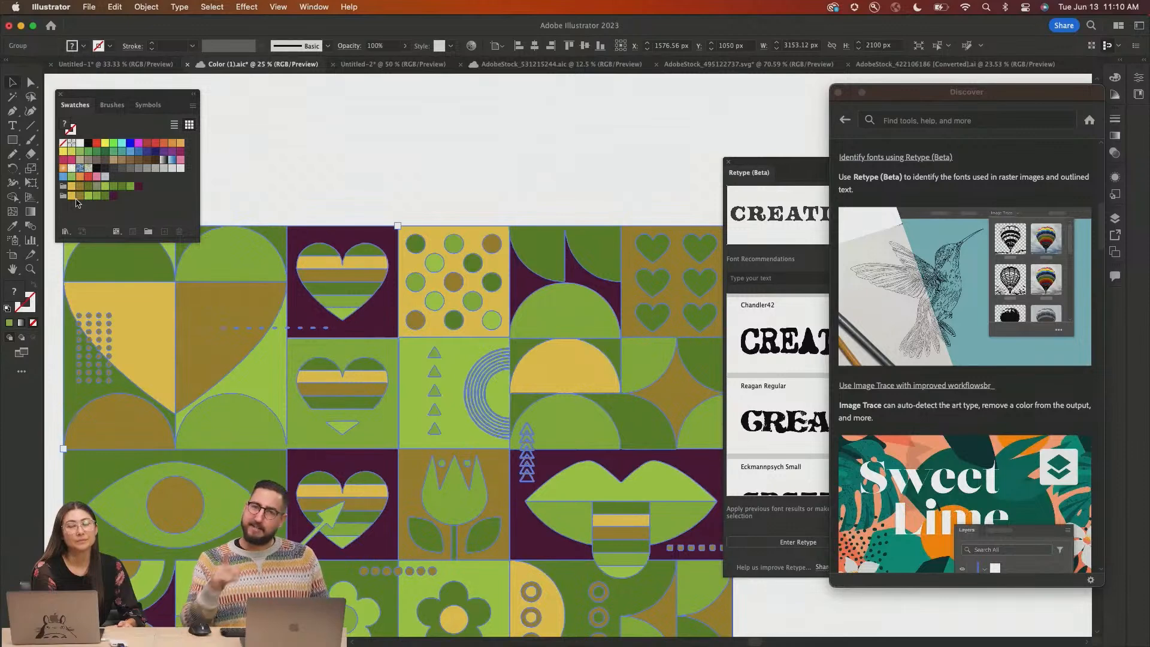
# Read Discover's section on searching and filtering layers, and undo the artwork's color group, tracing and rasterization.
pyautogui.press('super+minus')
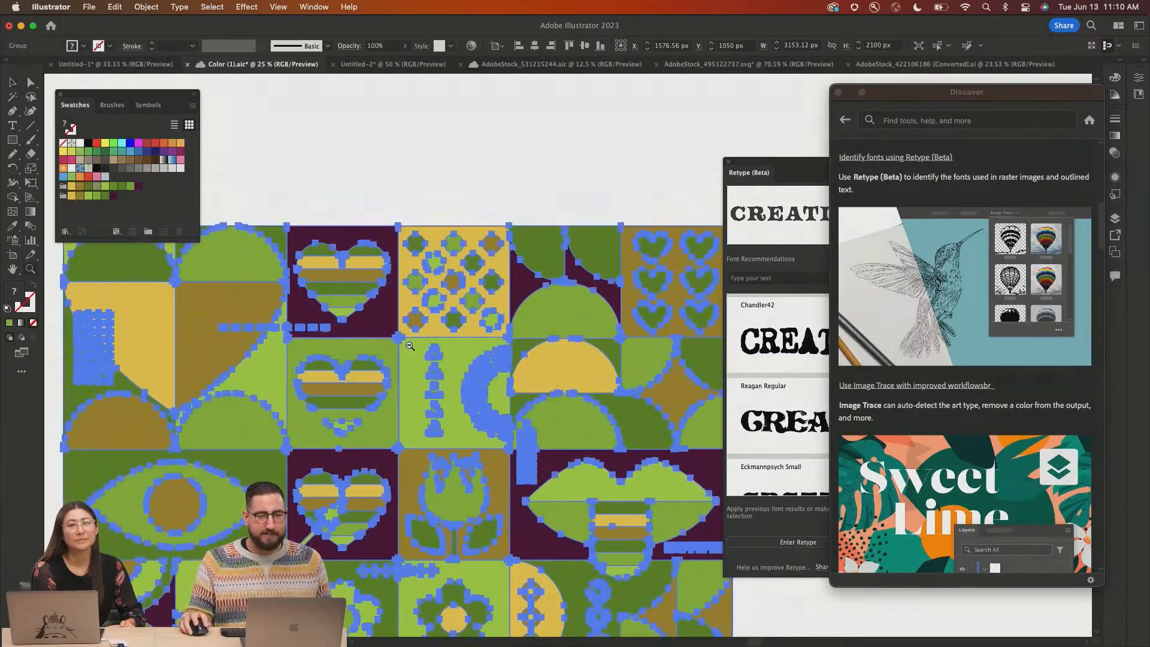
pyautogui.moveTo(437, 362); pyautogui.dragTo(350, 328)
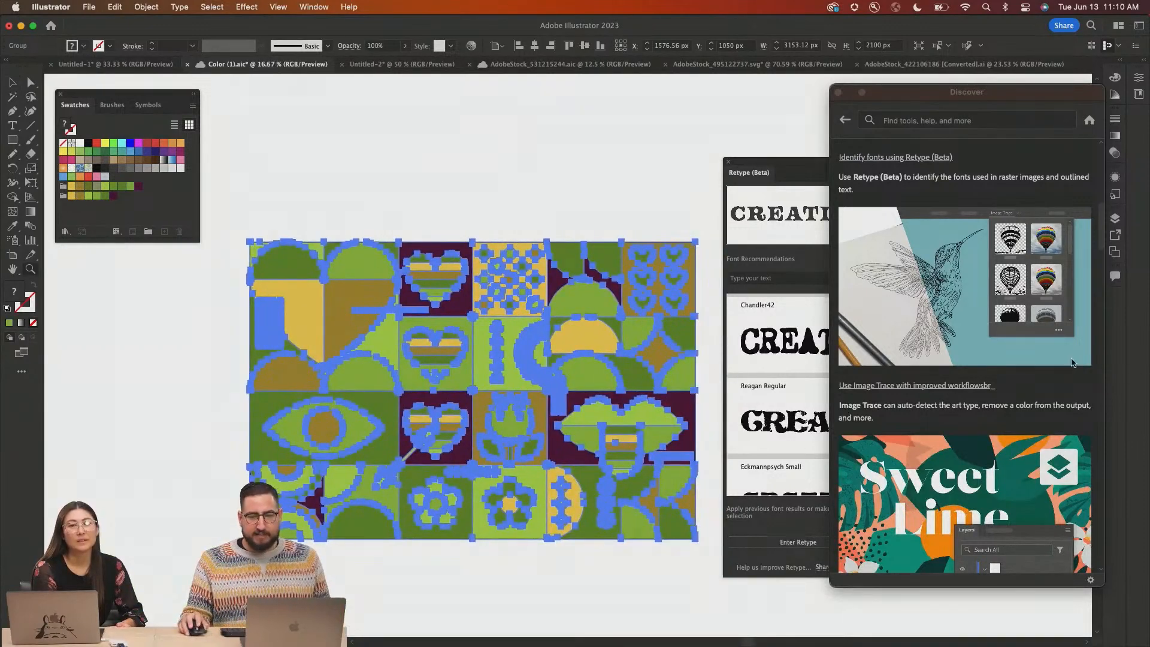
pyautogui.scroll(-5, 1056, 364)
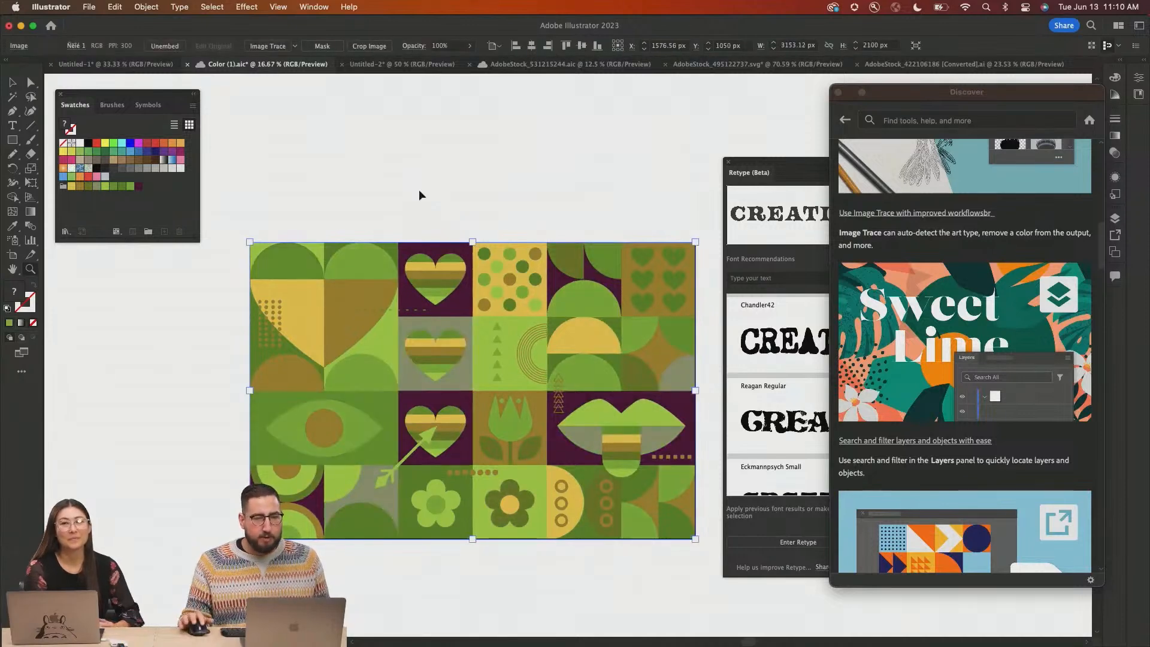
pyautogui.hotkey('ctrl', 'shift', 'e')
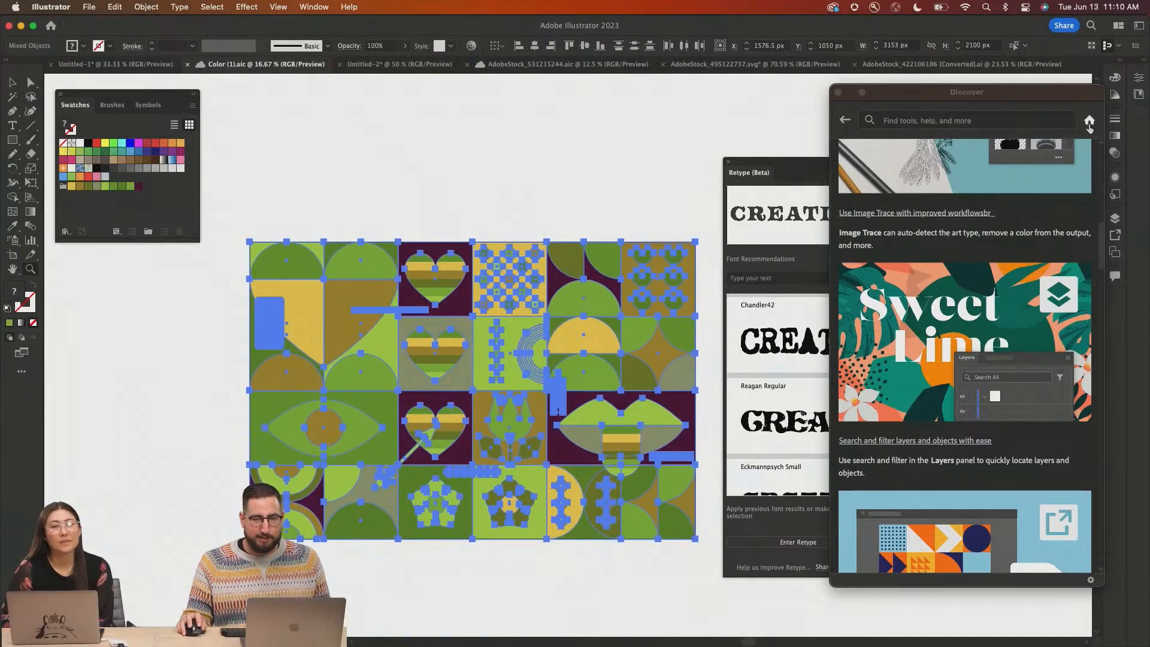
# Move Discover off the Layers panel, search the layers for "circle", clear the search, and examine the available filter options.
pyautogui.click(1114, 225)
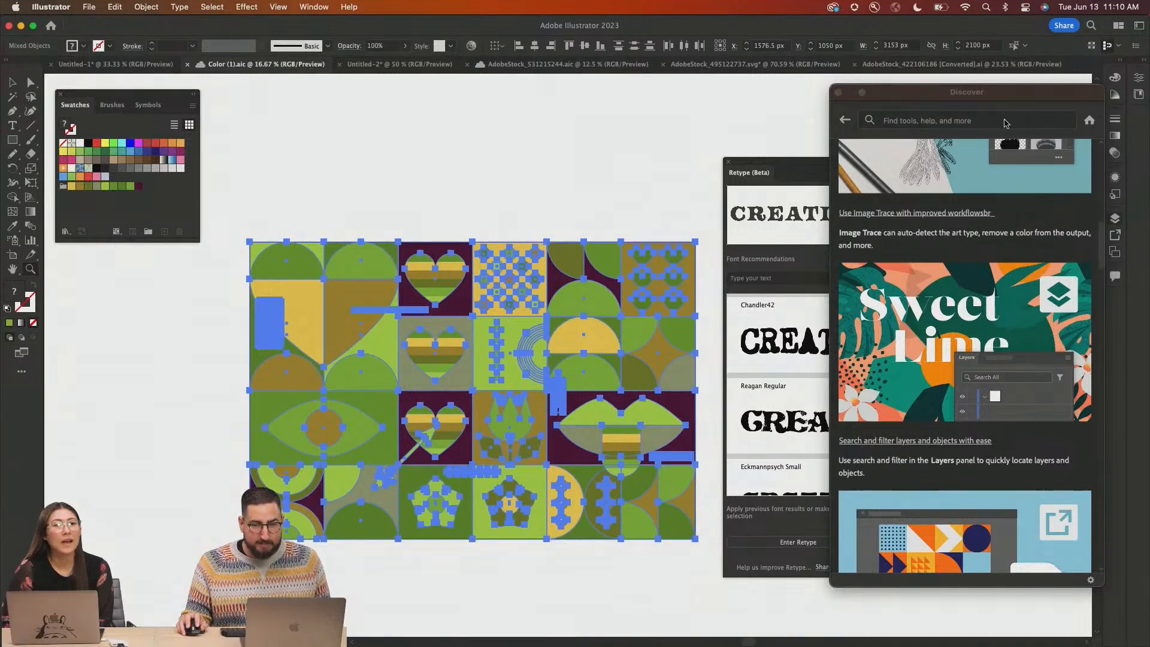
pyautogui.moveTo(978, 97); pyautogui.dragTo(948, 480)
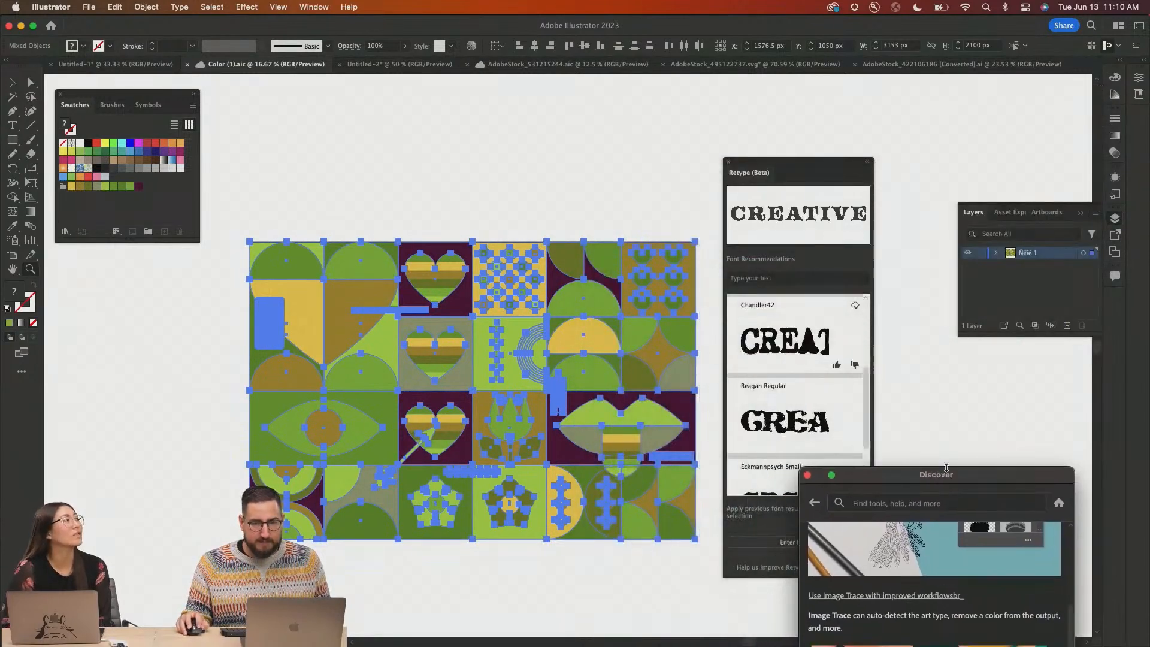
pyautogui.click(1006, 237)
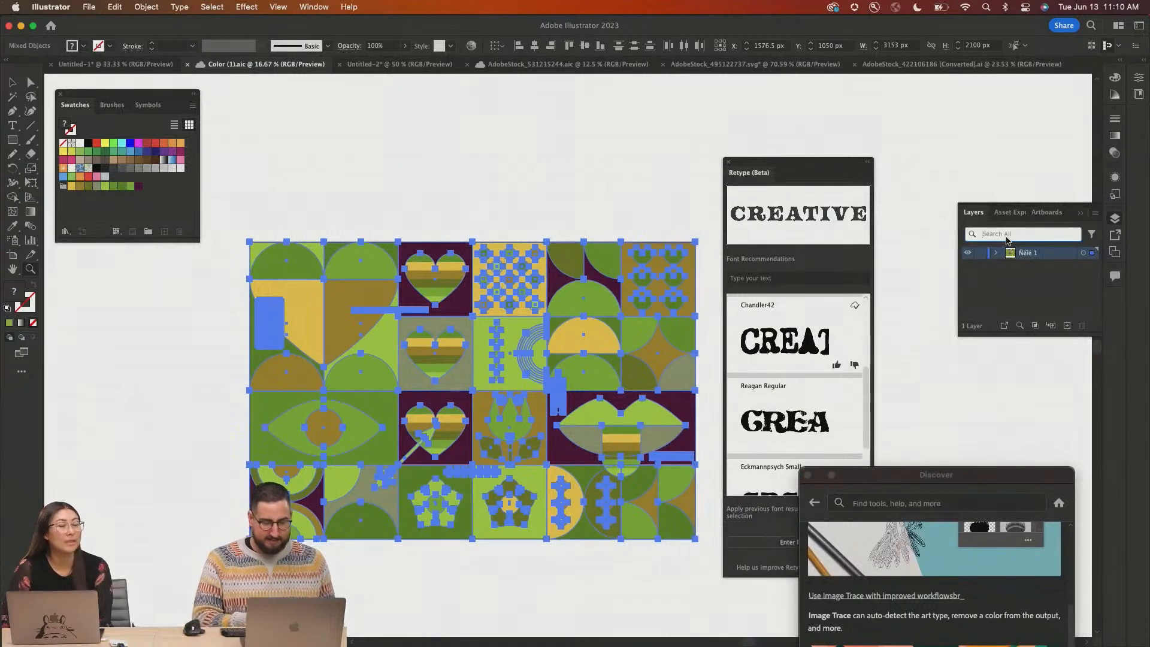
pyautogui.write('circle')
pyautogui.press('Return')
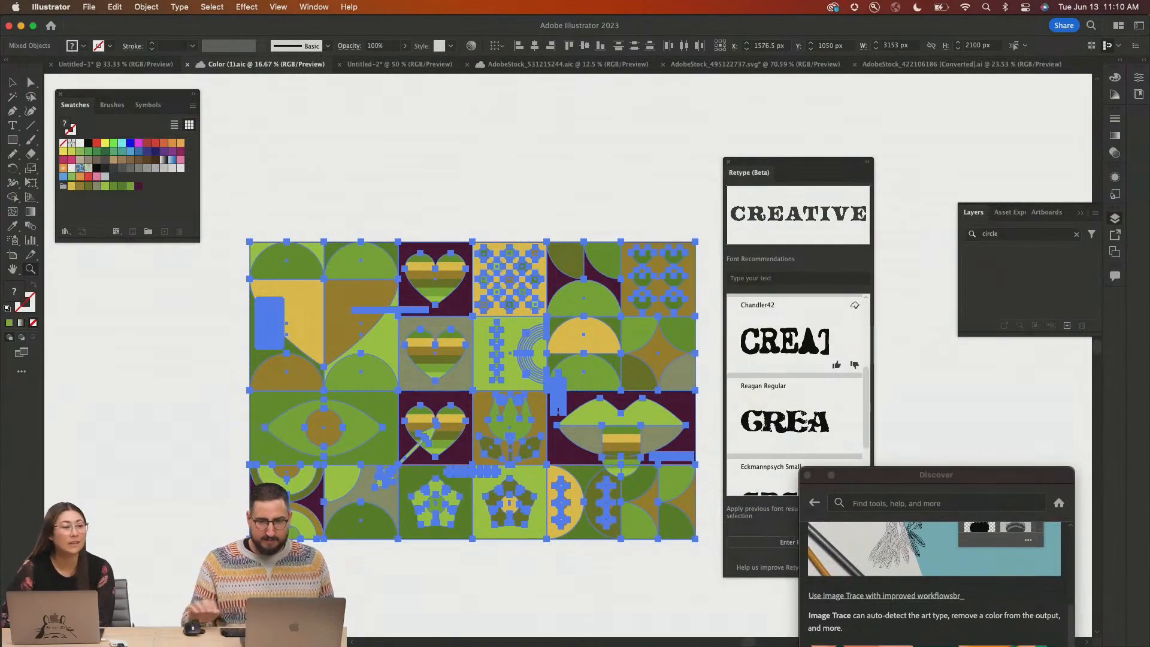
pyautogui.click(1076, 235)
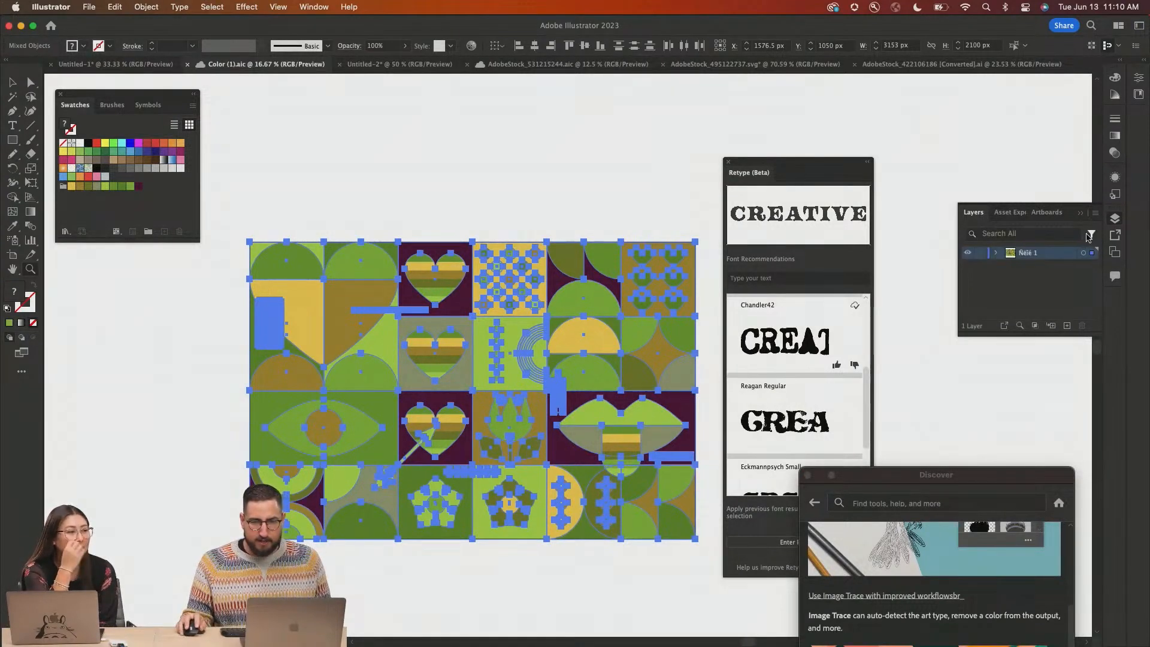
pyautogui.click(1091, 235)
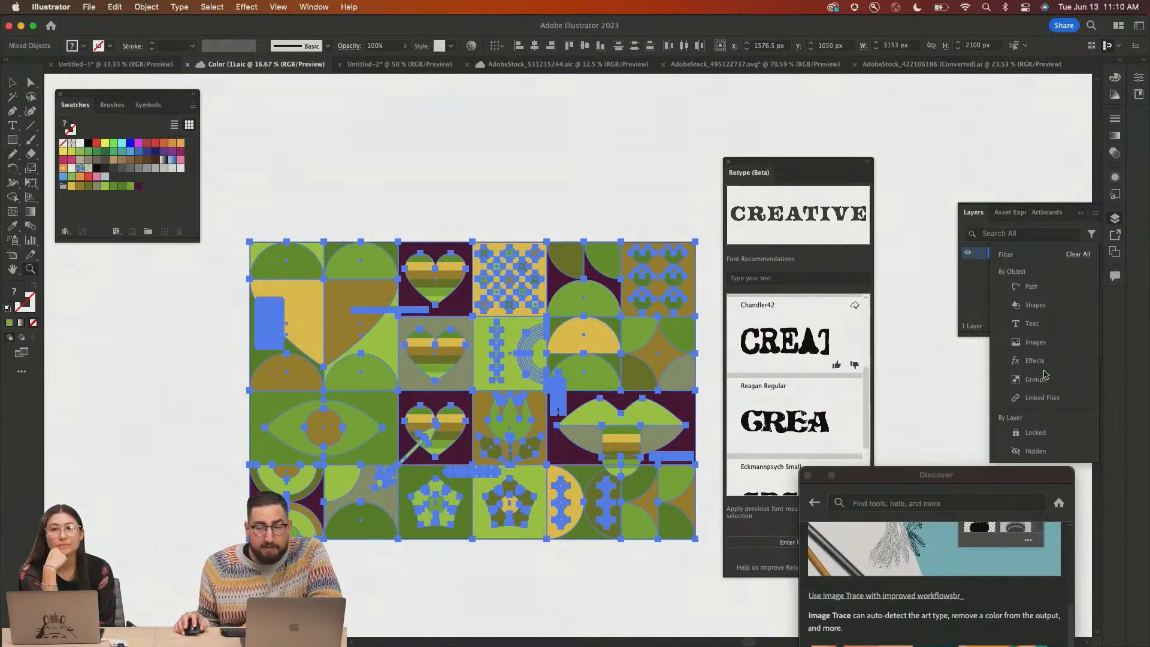
pyautogui.click(509, 176)
# Open the Untitled-4 (2).aic document with the AFTER HOURS artwork from the Creative Cloud files.
pyautogui.press('super+o')
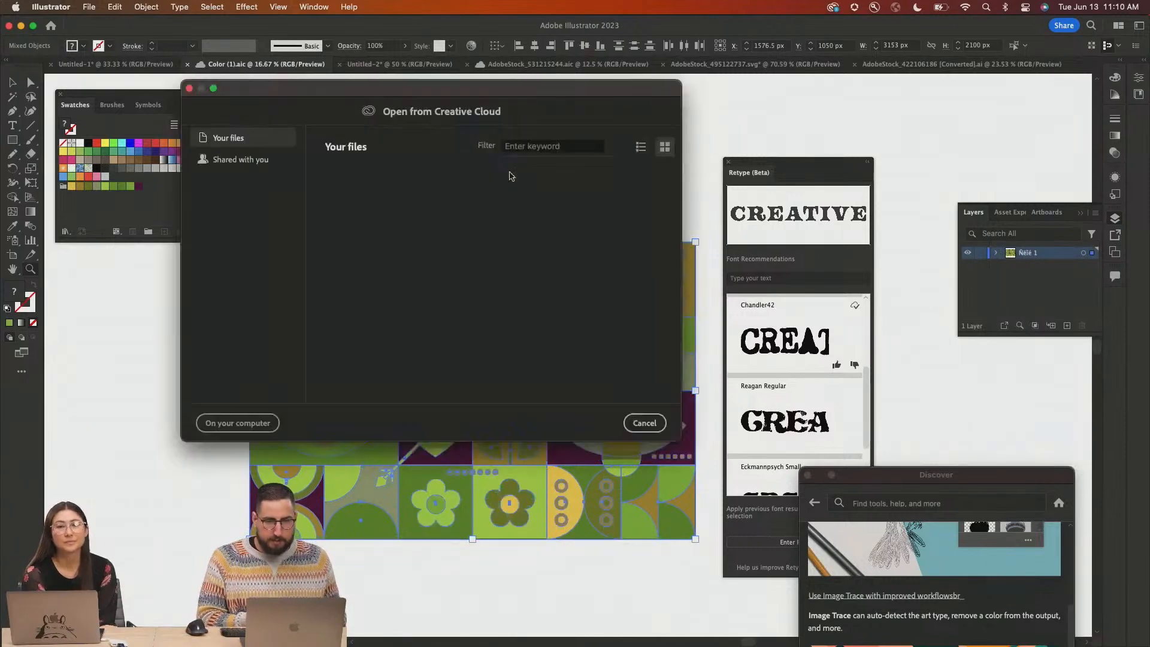
pyautogui.scroll(-2, 524, 222)
pyautogui.scroll(-3, 525, 222)
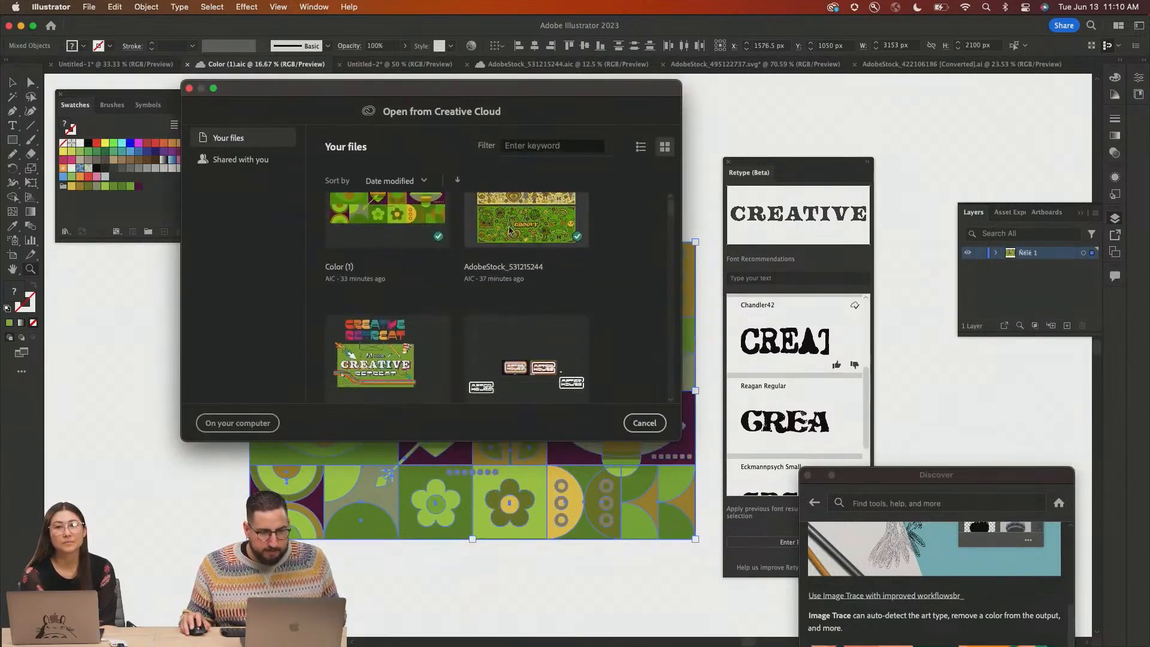
pyautogui.doubleClick(528, 292)
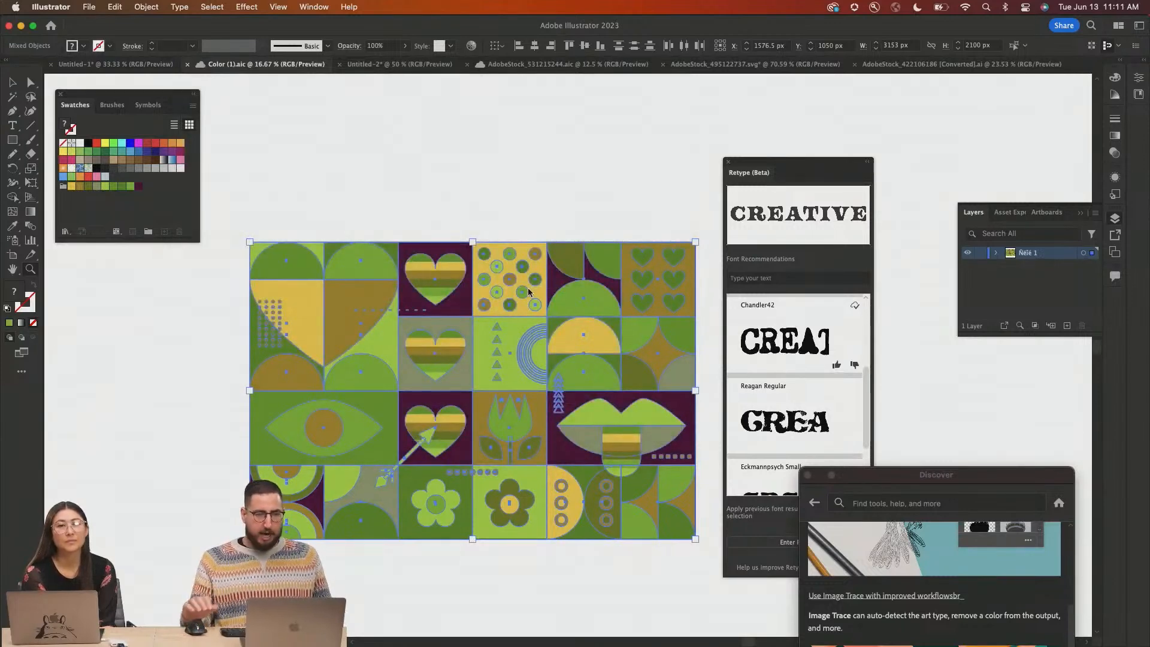
pyautogui.hscroll(-10, 420, 351)
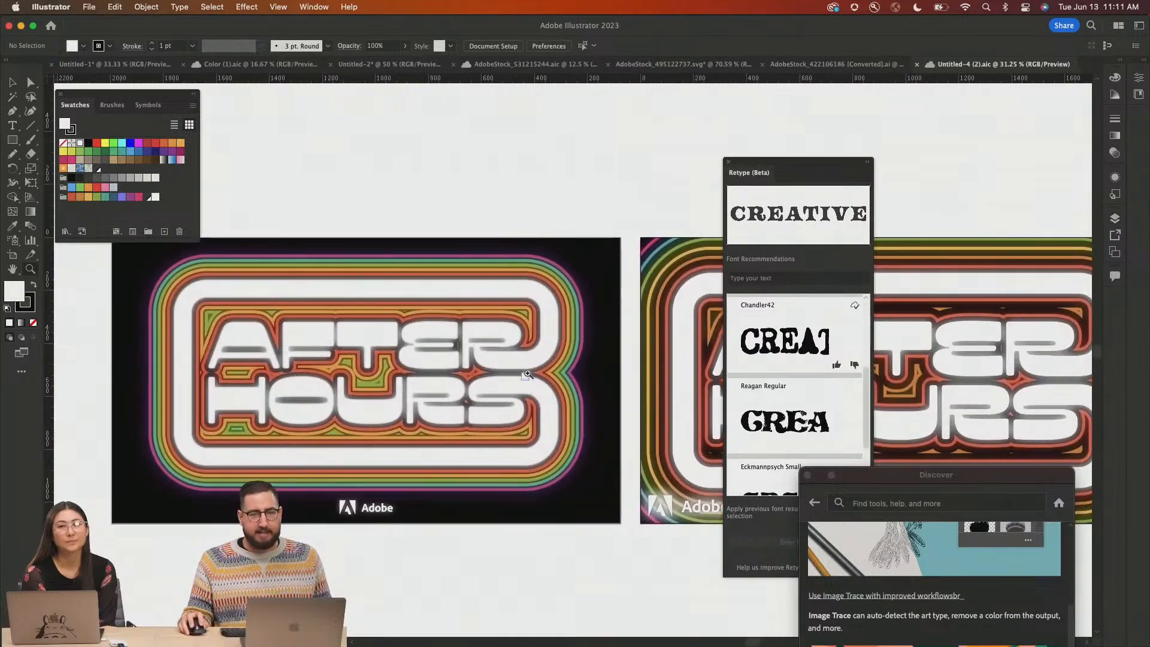
# Select the white compound path outlining the AFTER HOURS lettering to inspect it up close, and deselect it.
pyautogui.click(527, 375)
pyautogui.click(550, 314)
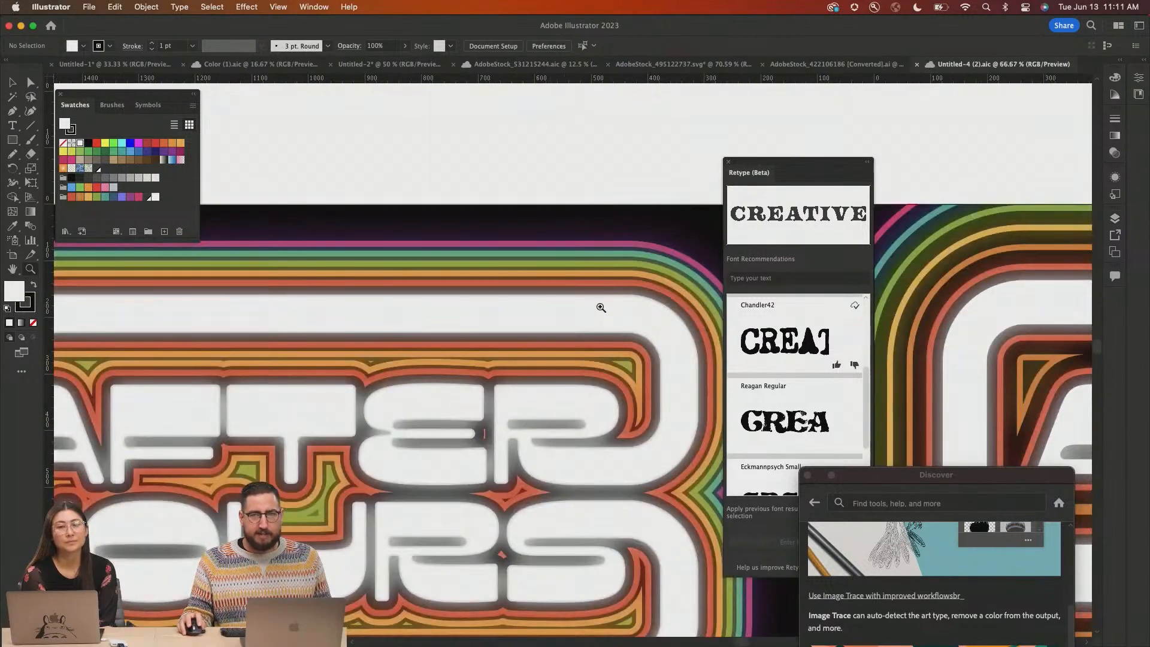
pyautogui.click(599, 311)
pyautogui.press('v')
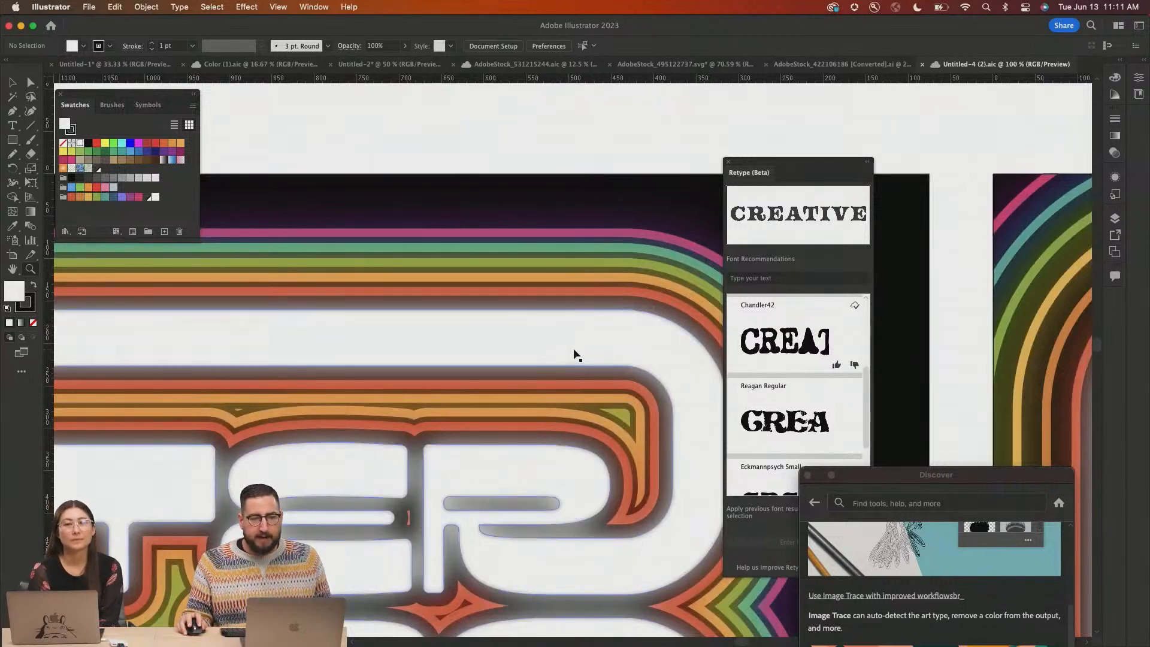
pyautogui.click(574, 353)
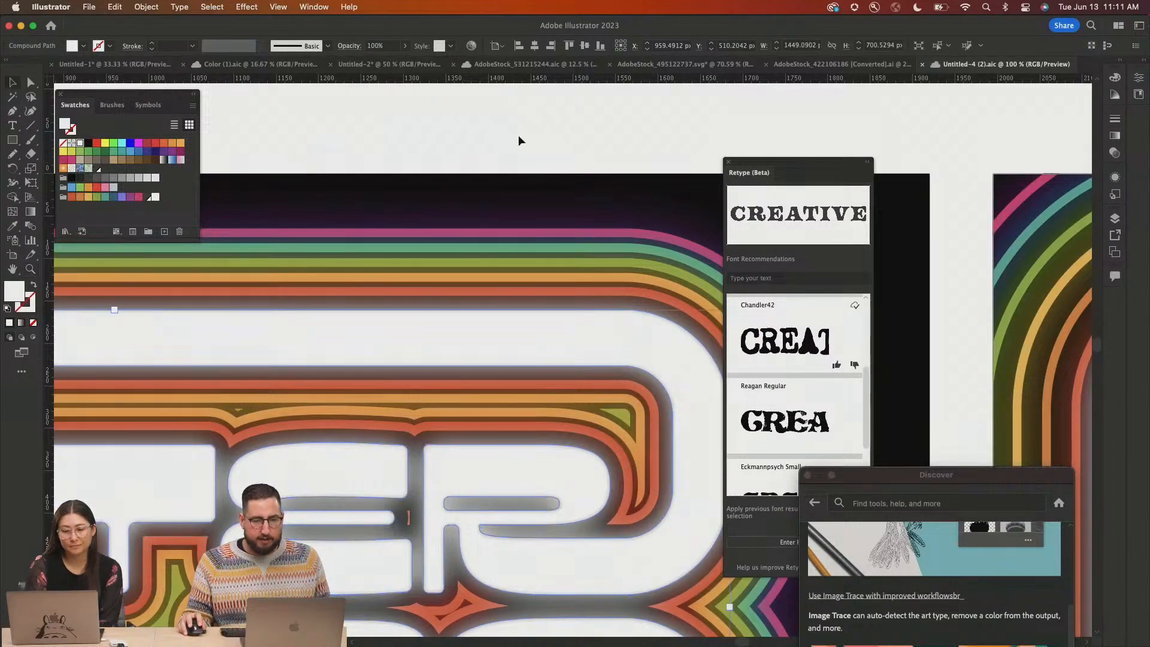
pyautogui.press('super+shift+a')
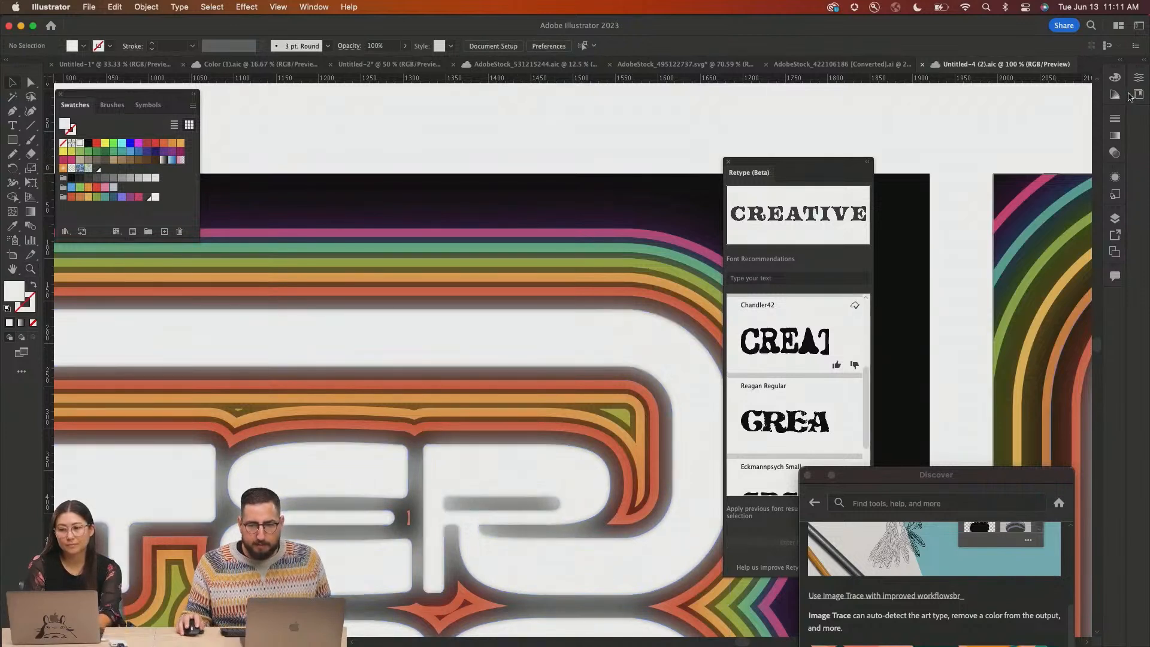
# Filter the layers by Effects, expand Layer 1, and make the Layers panel taller to see its items.
pyautogui.click(1111, 215)
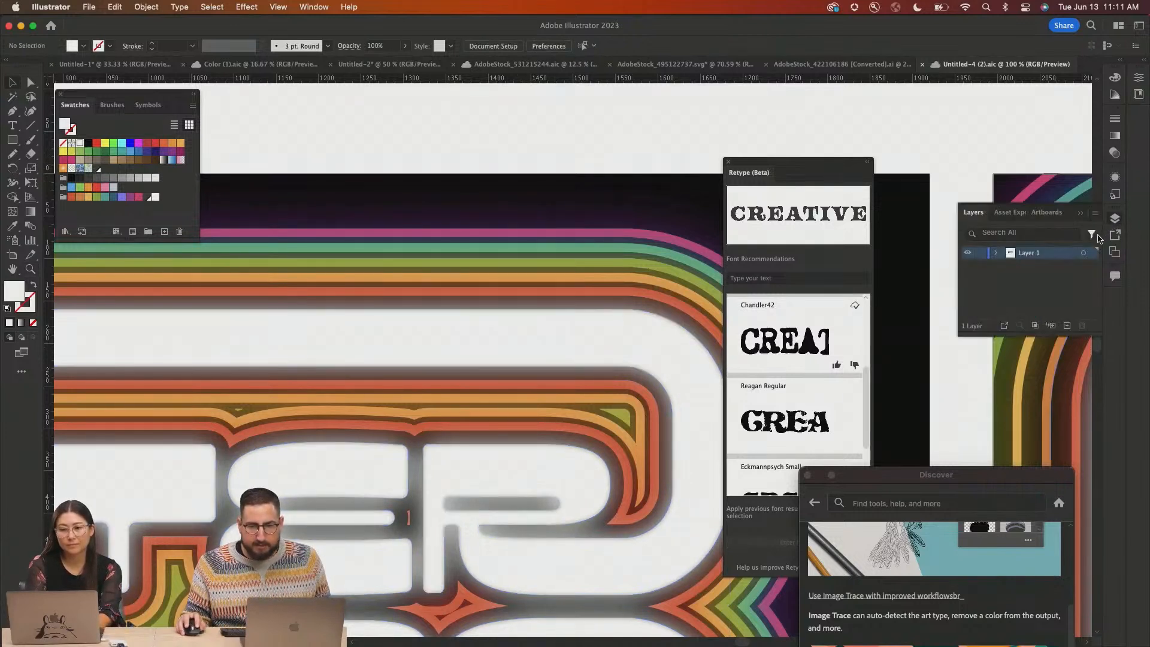
pyautogui.click(1090, 237)
pyautogui.click(1034, 361)
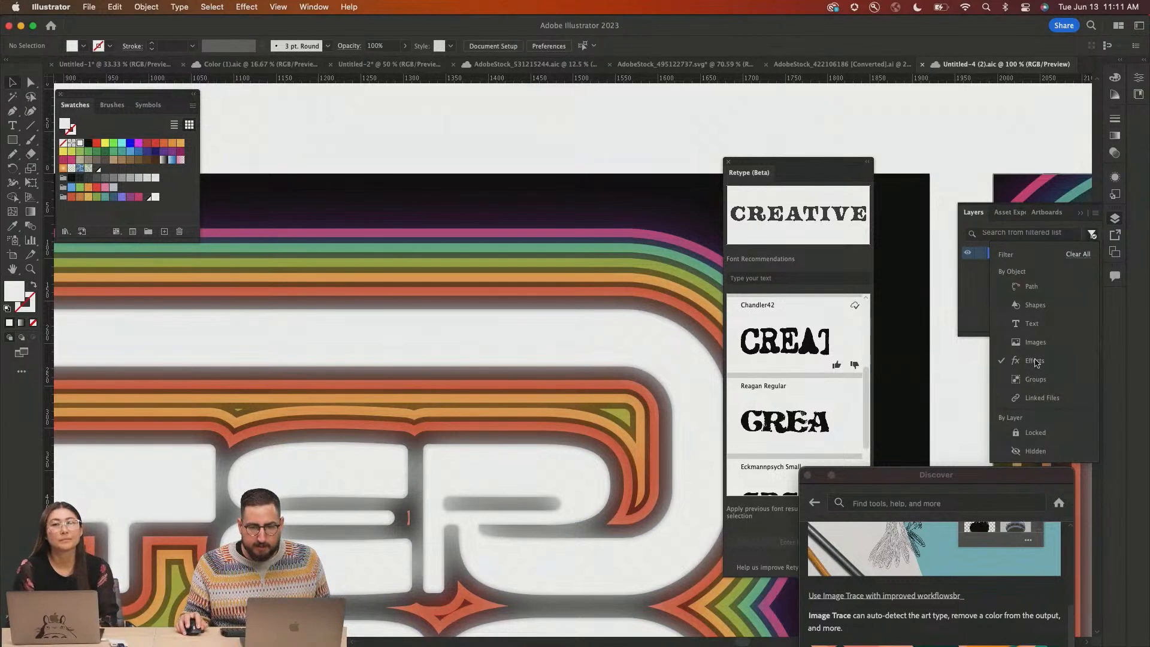
pyautogui.click(976, 298)
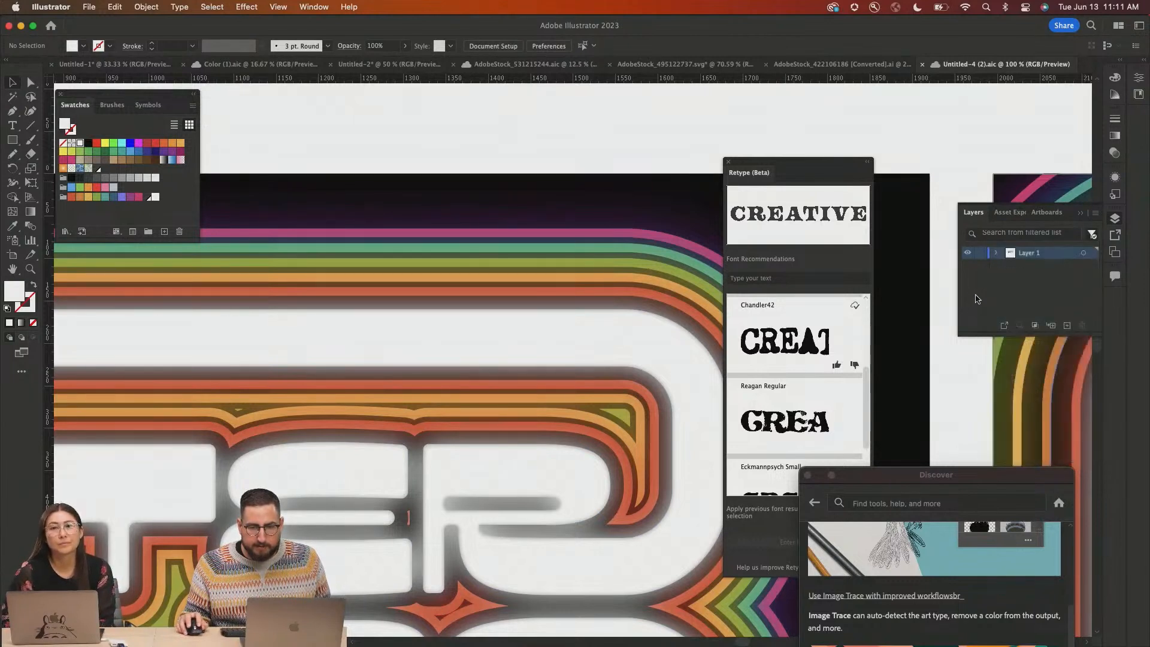
pyautogui.click(996, 253)
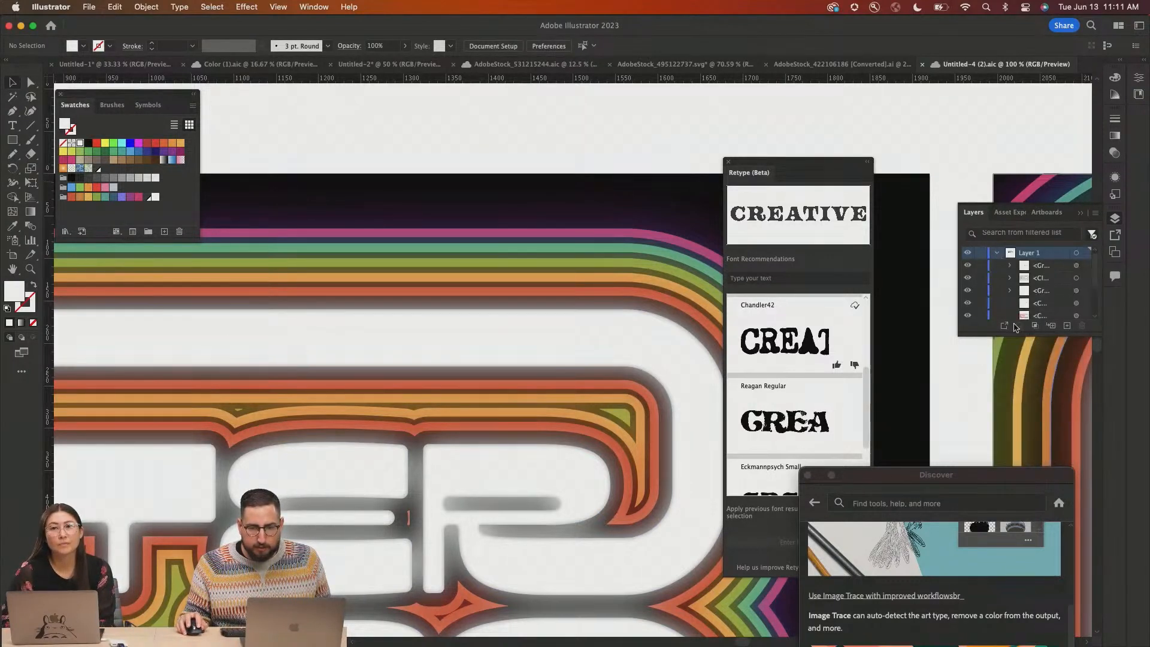
pyautogui.moveTo(1015, 334); pyautogui.dragTo(1017, 430)
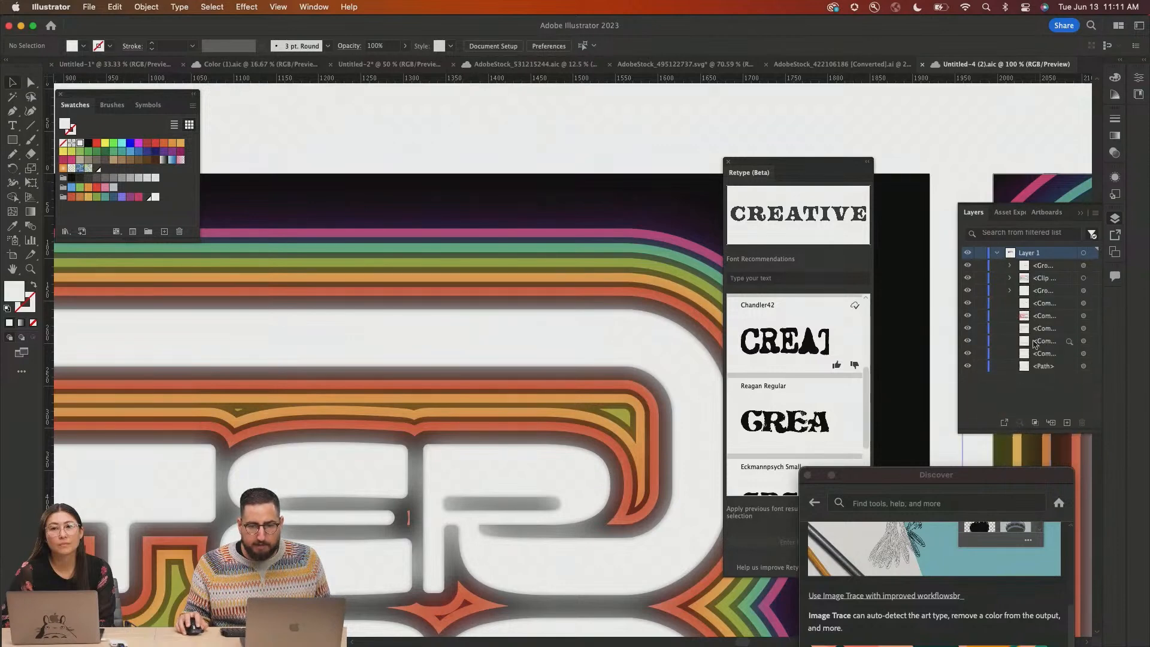
# Toggle Layer 1's outline view and the visibility of its filtered items to check which artwork parts carry effects.
pyautogui.keyDown('super'); pyautogui.click(968, 257); pyautogui.keyUp('super')
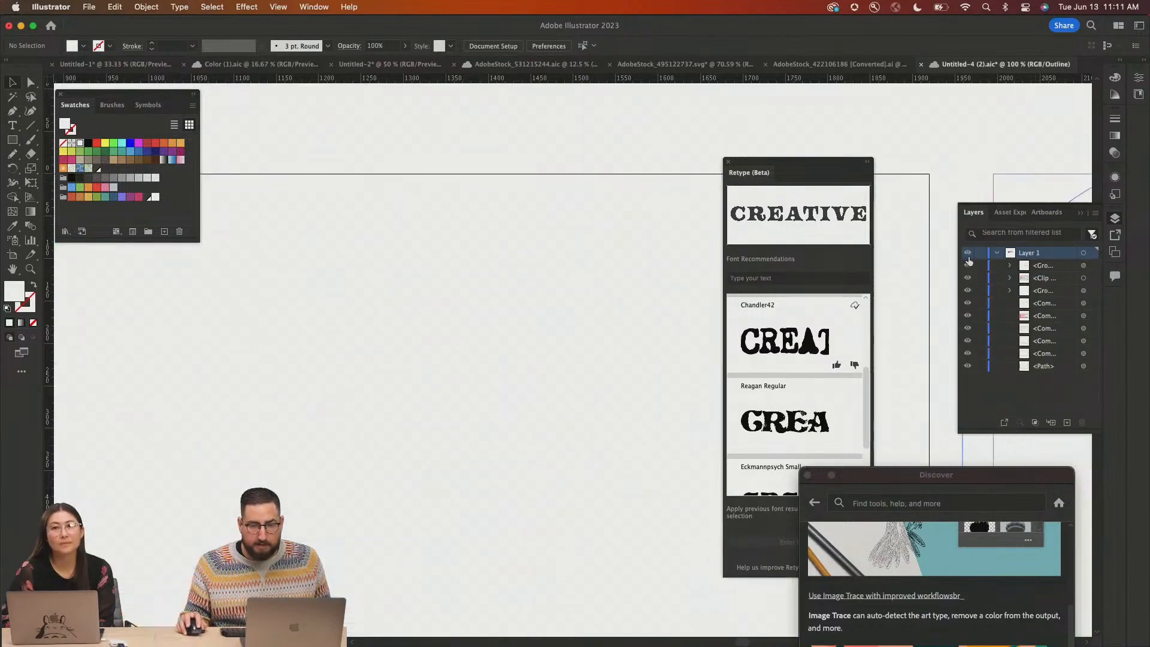
pyautogui.keyDown('super'); pyautogui.click(968, 257); pyautogui.keyUp('super')
pyautogui.click(969, 278)
pyautogui.click(967, 367)
pyautogui.click(968, 367)
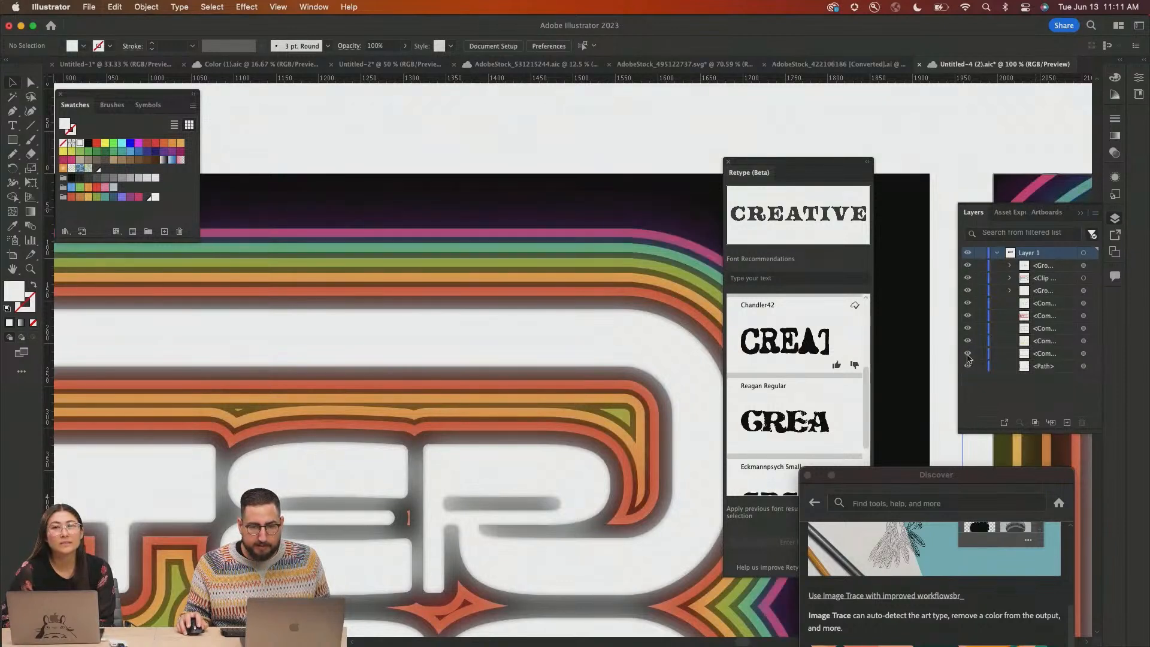
pyautogui.click(968, 354)
pyautogui.click(968, 354)
pyautogui.click(968, 341)
pyautogui.click(969, 340)
pyautogui.moveTo(967, 265)
pyautogui.mouseDown()
pyautogui.moveTo(970, 363)
pyautogui.moveTo(968, 267)
pyautogui.mouseUp()
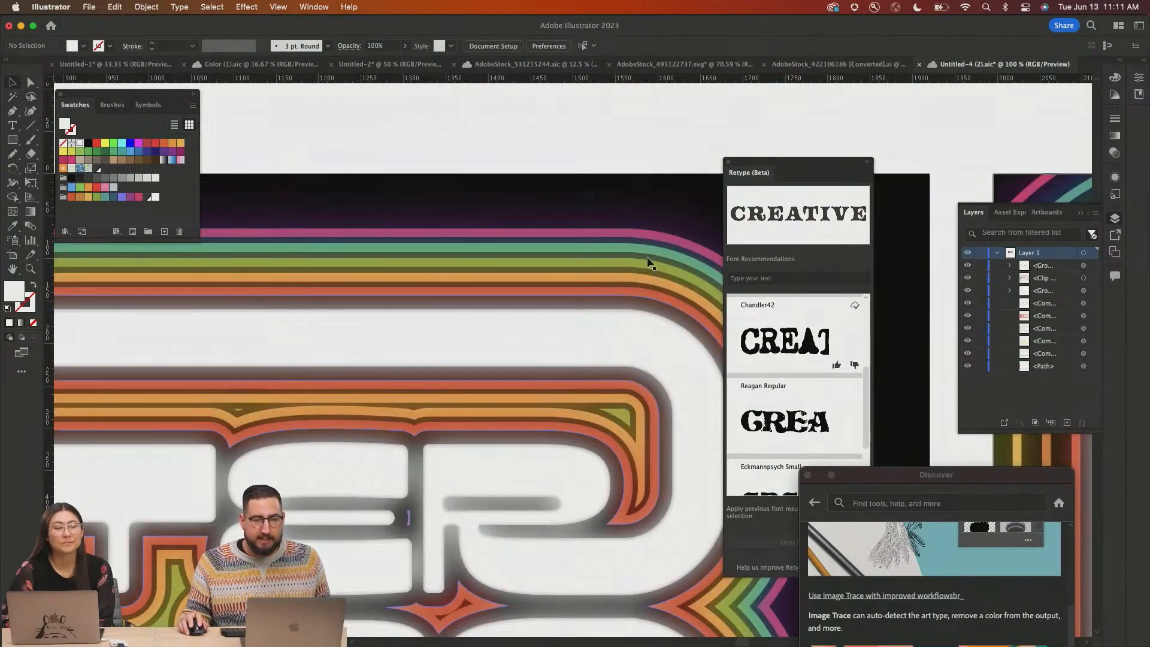
# Remove the Effects filter, try the Path and Shapes filters on the layers, and clear all filters.
pyautogui.click(1092, 233)
pyautogui.click(1035, 360)
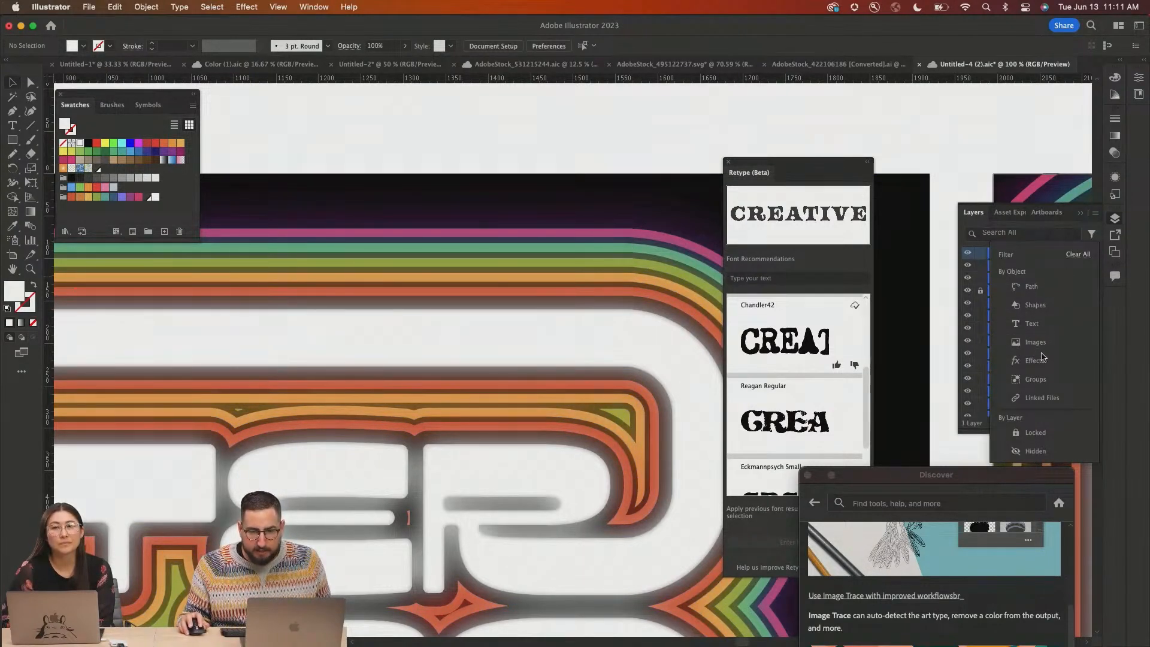
pyautogui.click(1031, 290)
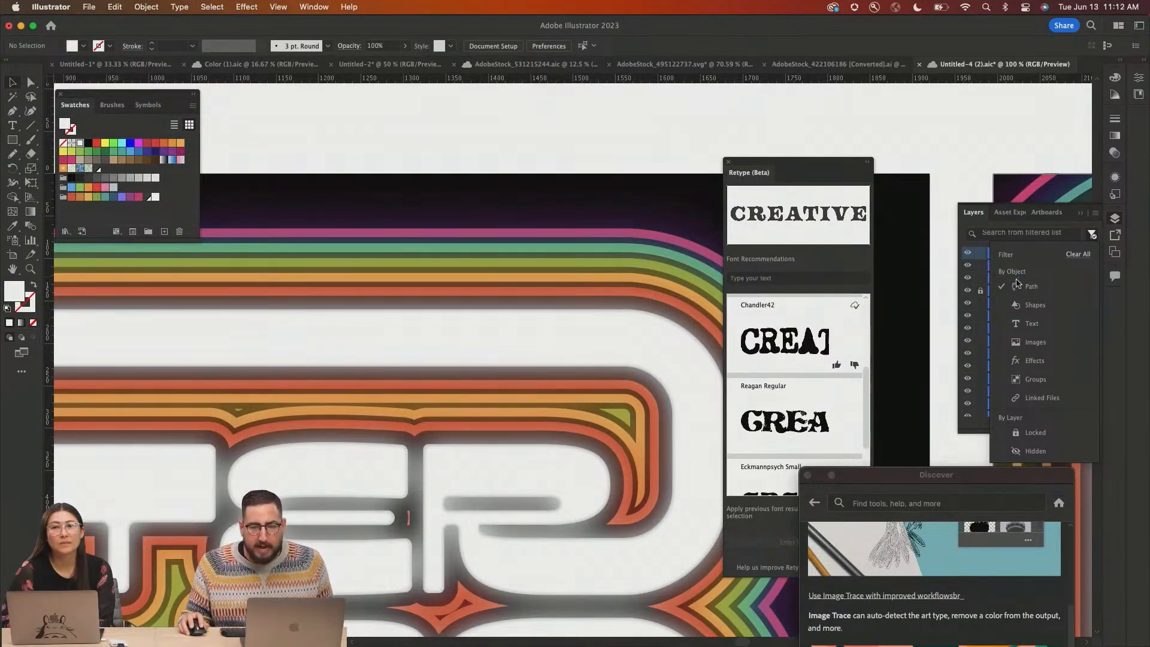
pyautogui.click(1022, 306)
pyautogui.click(1078, 254)
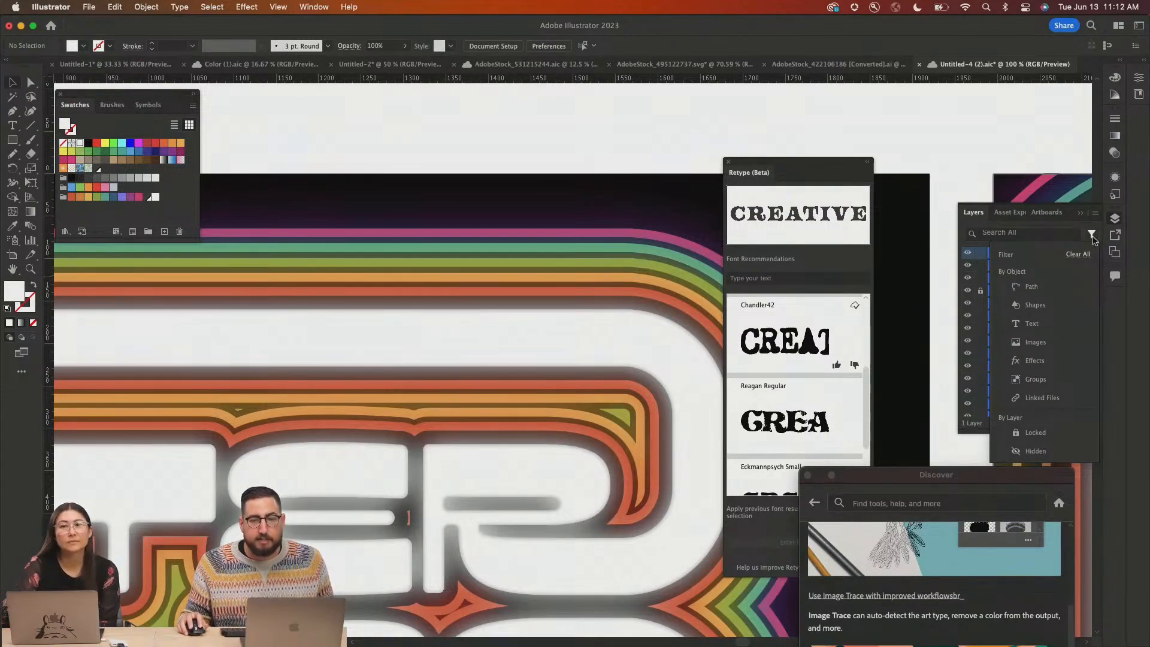
# Search the layers for "outer glow" and "ef", clearing the search after each one.
pyautogui.click(1048, 239)
pyautogui.click(1049, 239)
pyautogui.write('out')
pyautogui.write('glow')
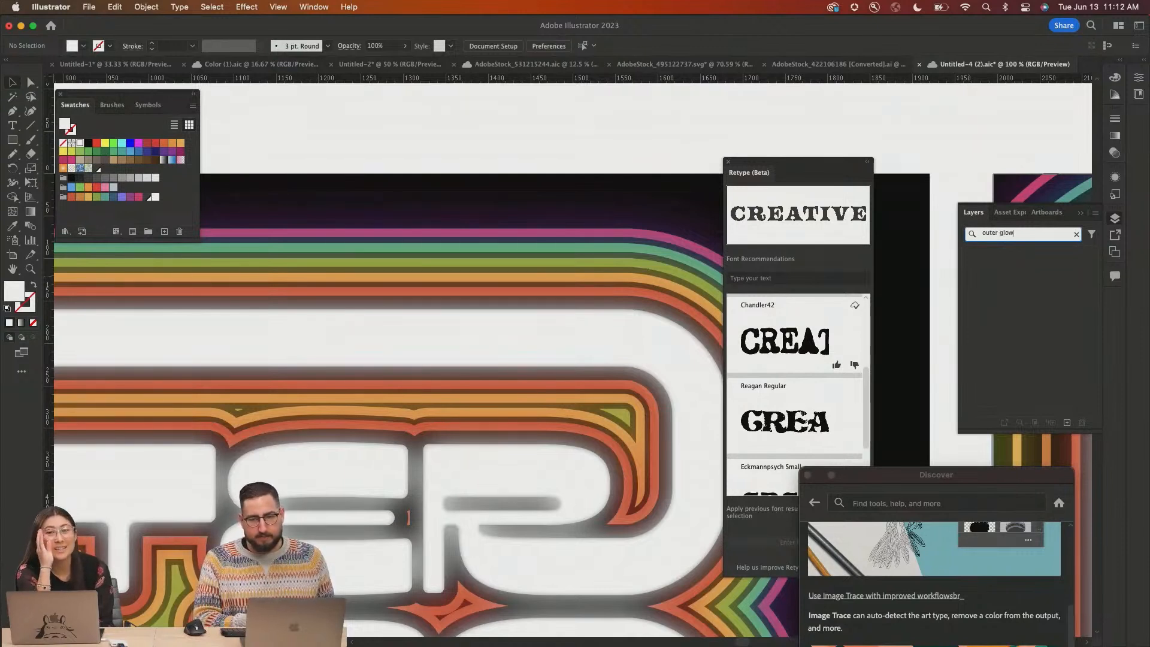
pyautogui.press('Escape')
pyautogui.write('el')
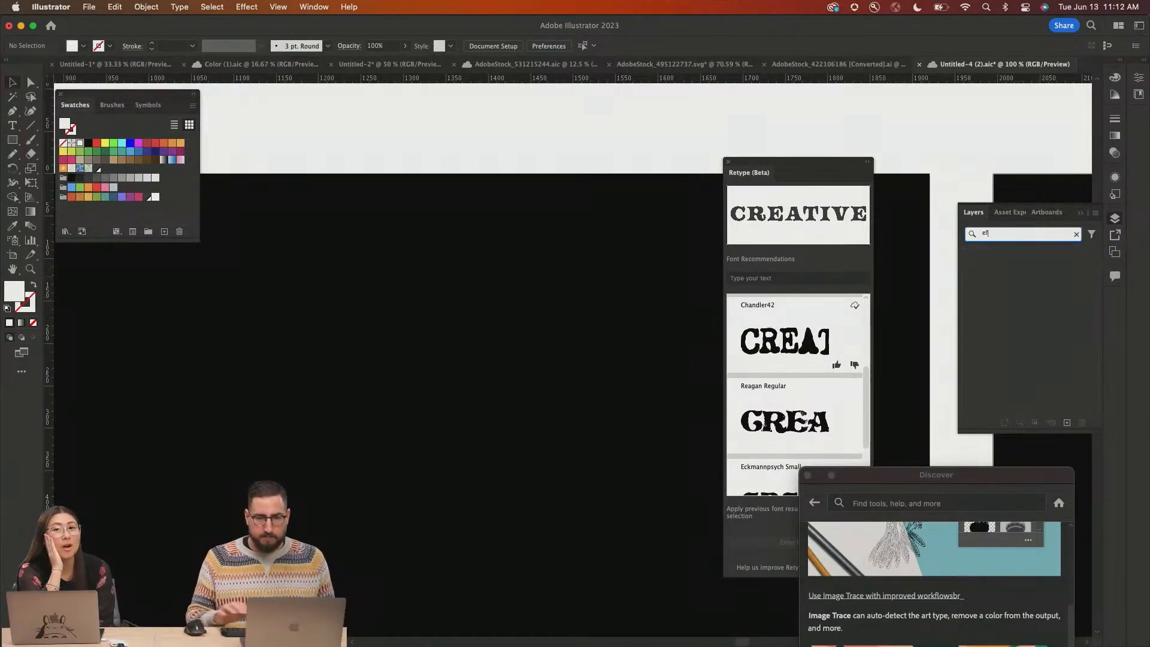
pyautogui.press('Escape')
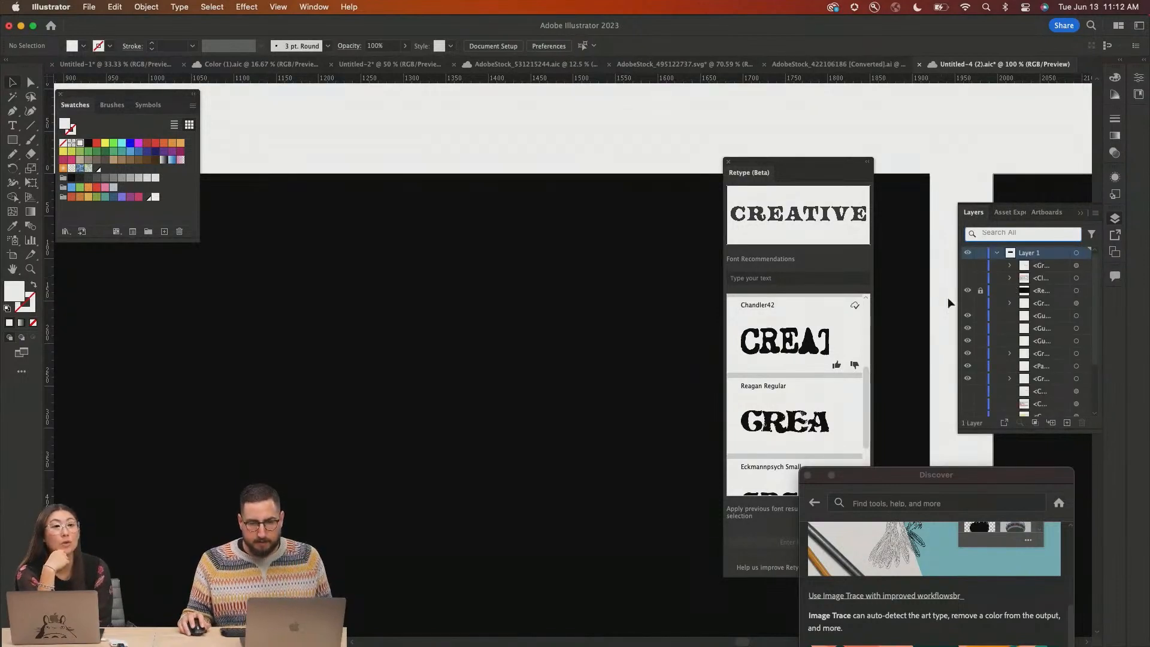
# Search the layers for "rect", clear the search, and widen the Layers panel to read the full item names.
pyautogui.write('rec')
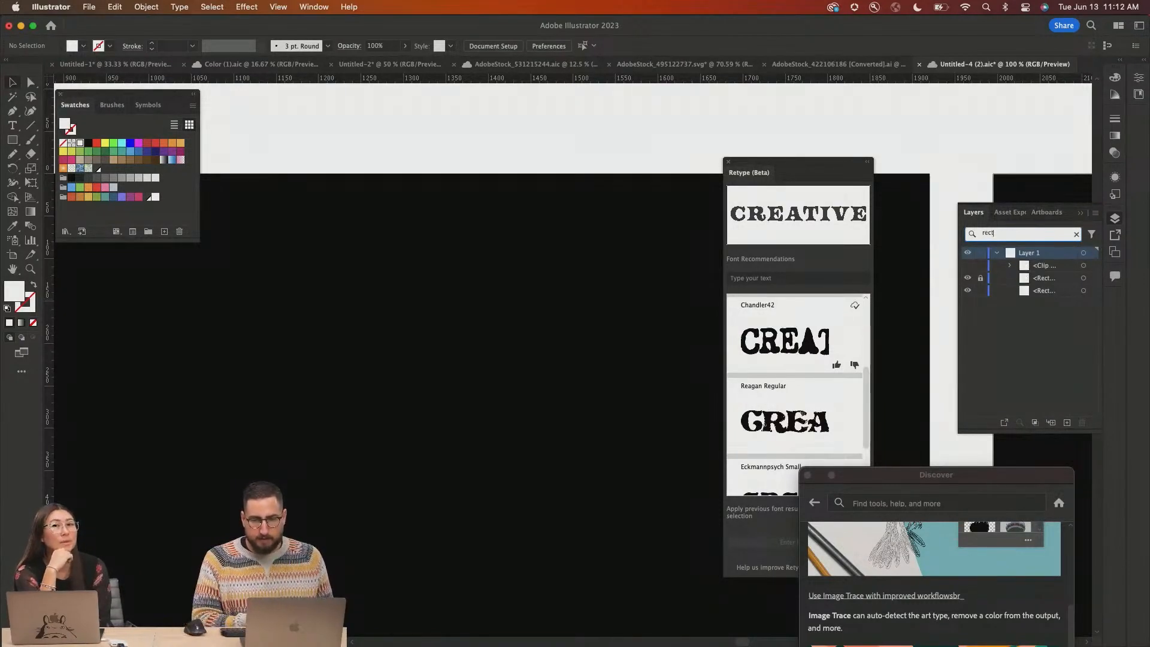
pyautogui.press('Escape')
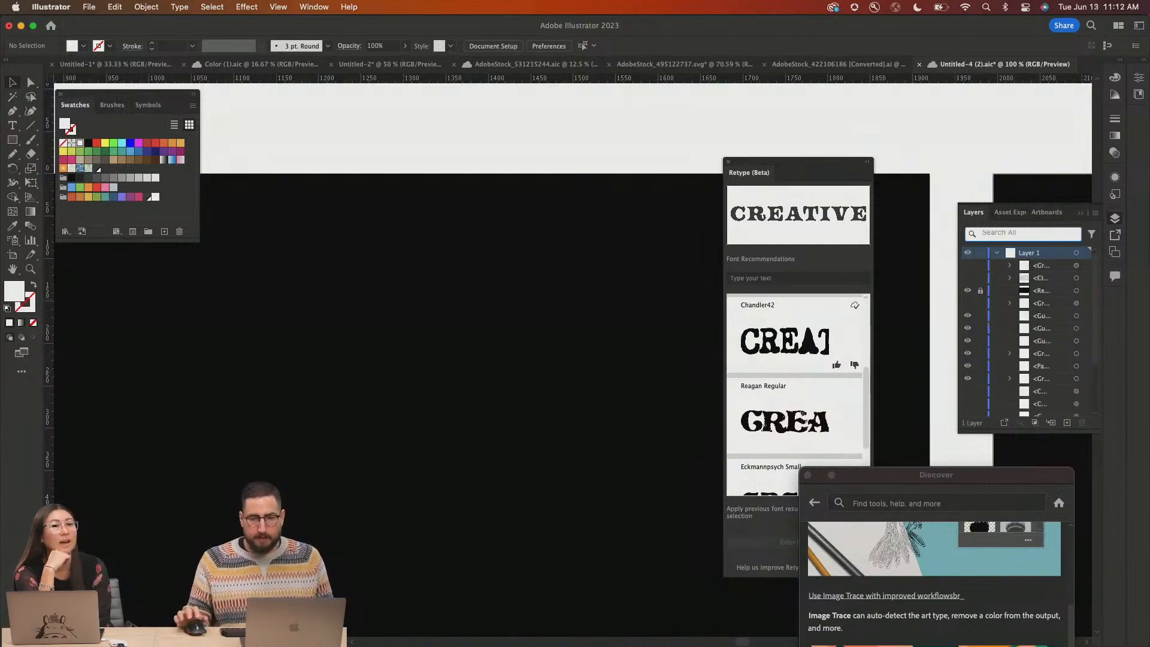
pyautogui.moveTo(957, 297); pyautogui.dragTo(904, 304)
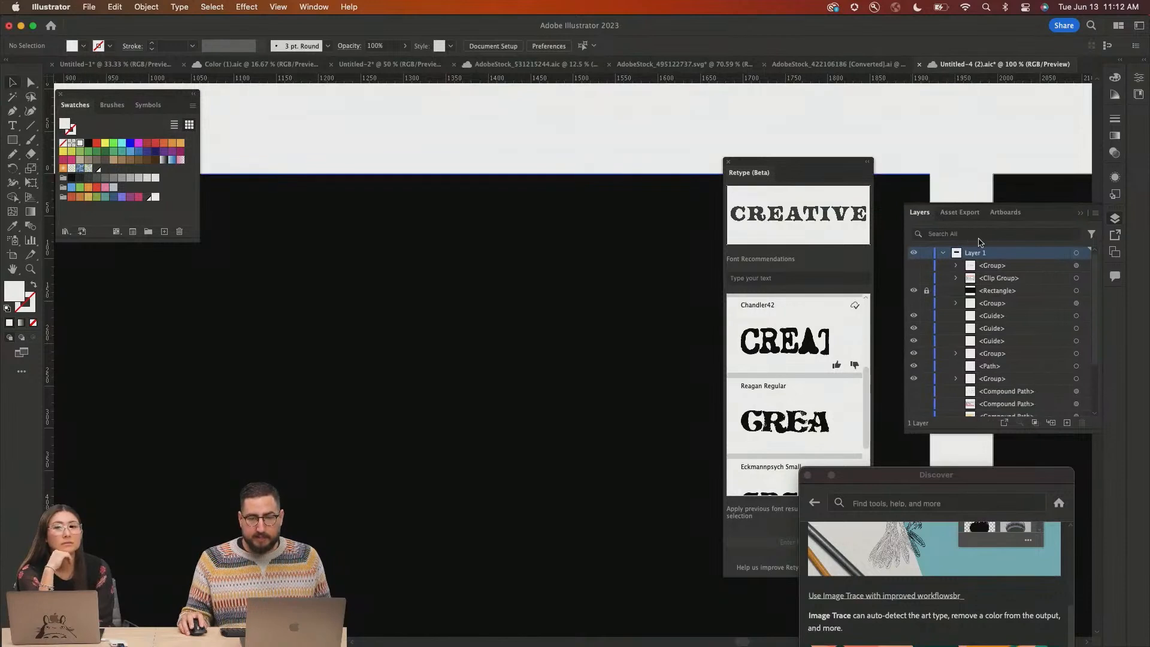
pyautogui.click(973, 235)
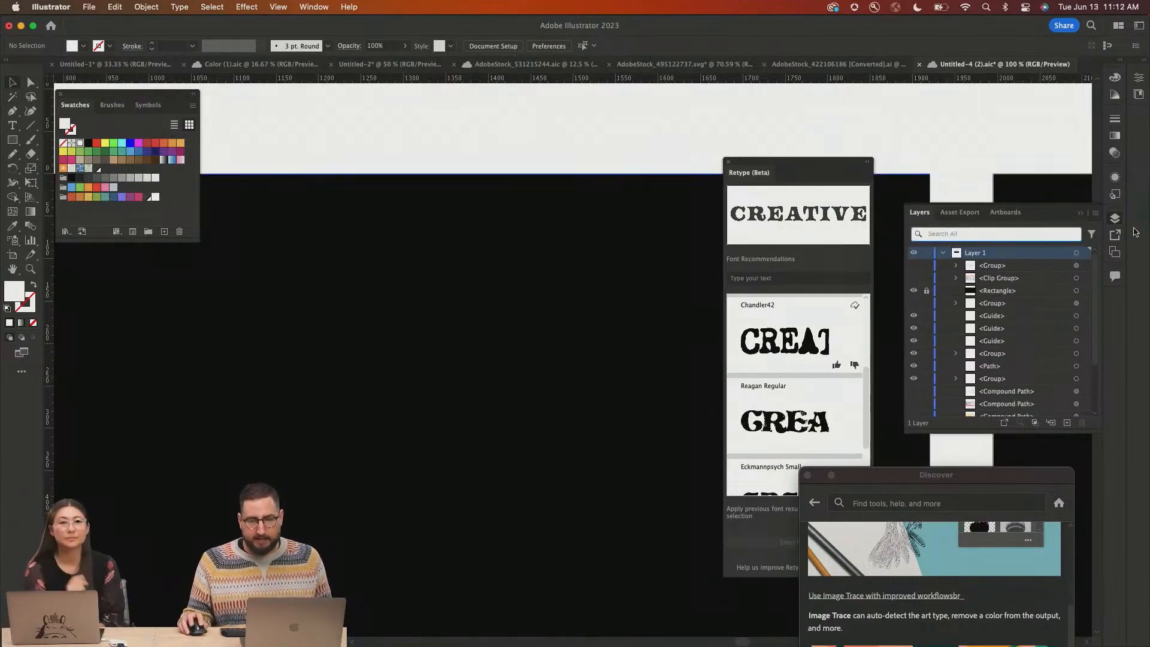
pyautogui.click(1091, 234)
pyautogui.click(1071, 235)
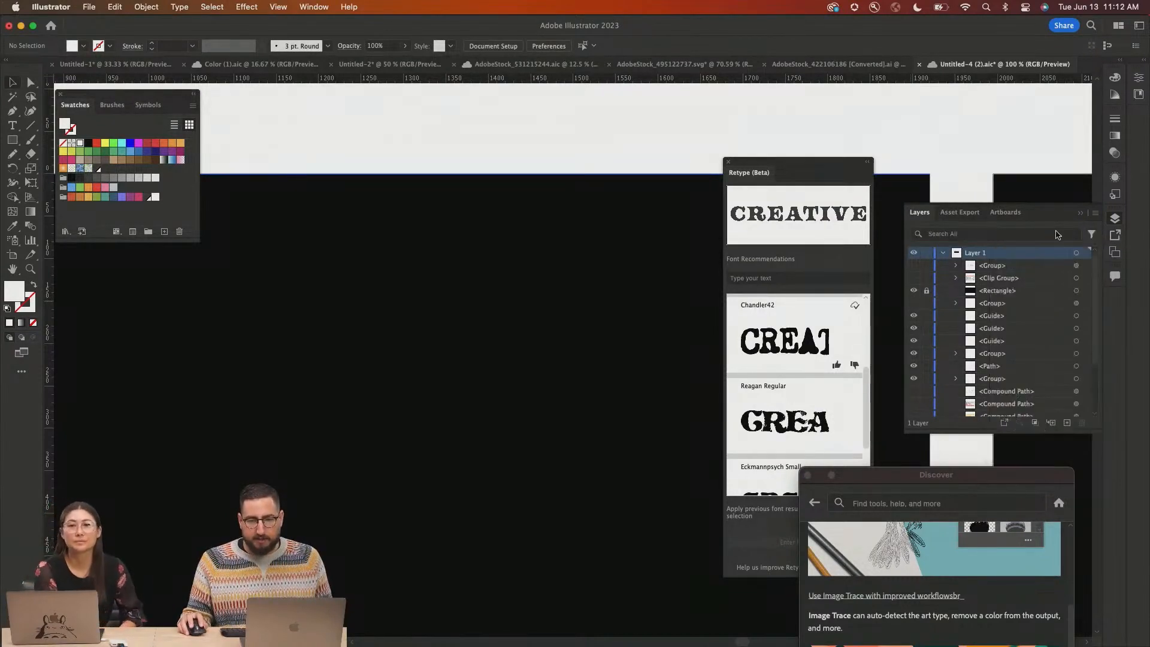
# Search the layers for "rect" and identify the two rectangles by toggling their visibility and selecting the black one on the artboard.
pyautogui.click(1031, 239)
pyautogui.write('rect')
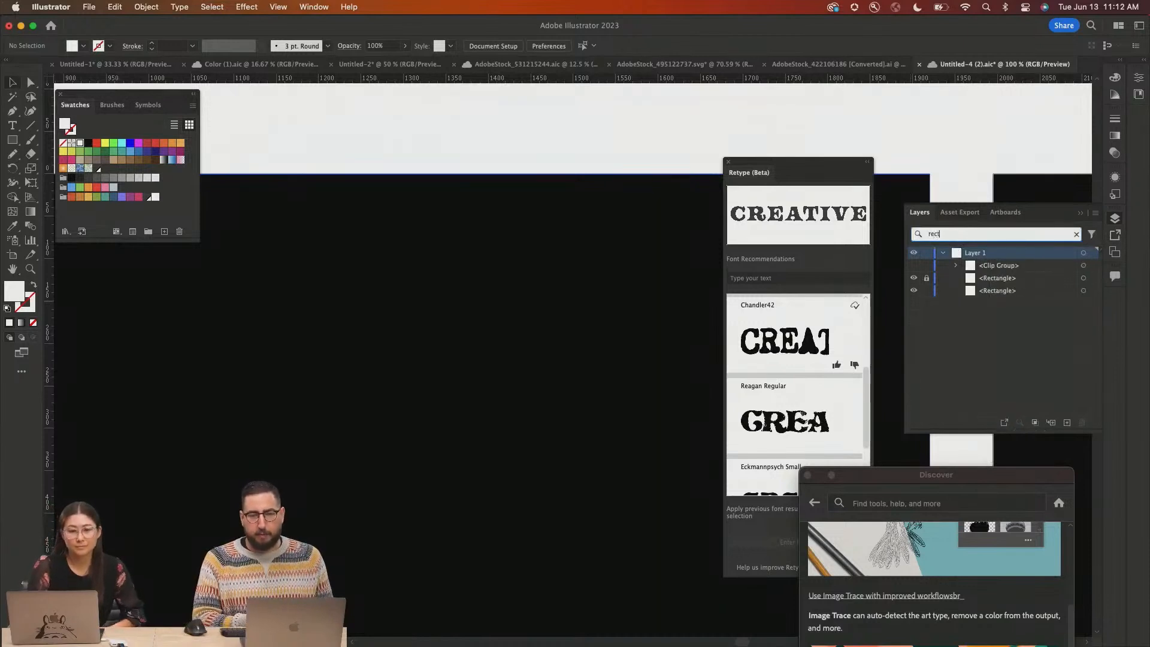
pyautogui.click(912, 279)
pyautogui.click(913, 279)
pyautogui.click(913, 291)
pyautogui.click(914, 290)
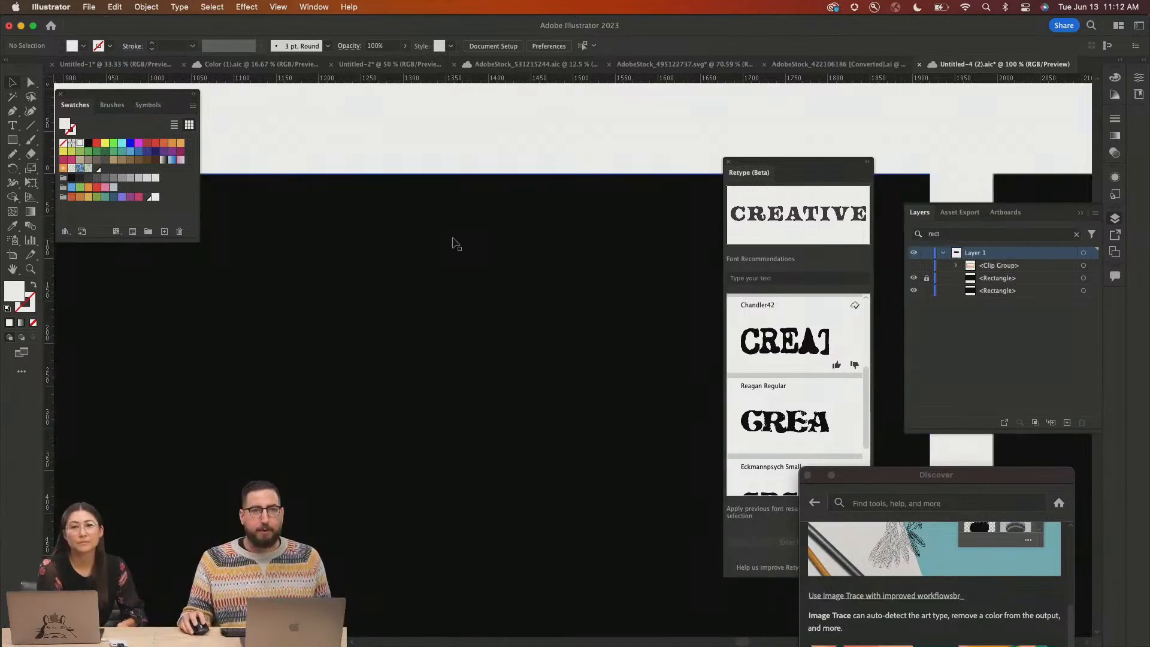
pyautogui.click(454, 264)
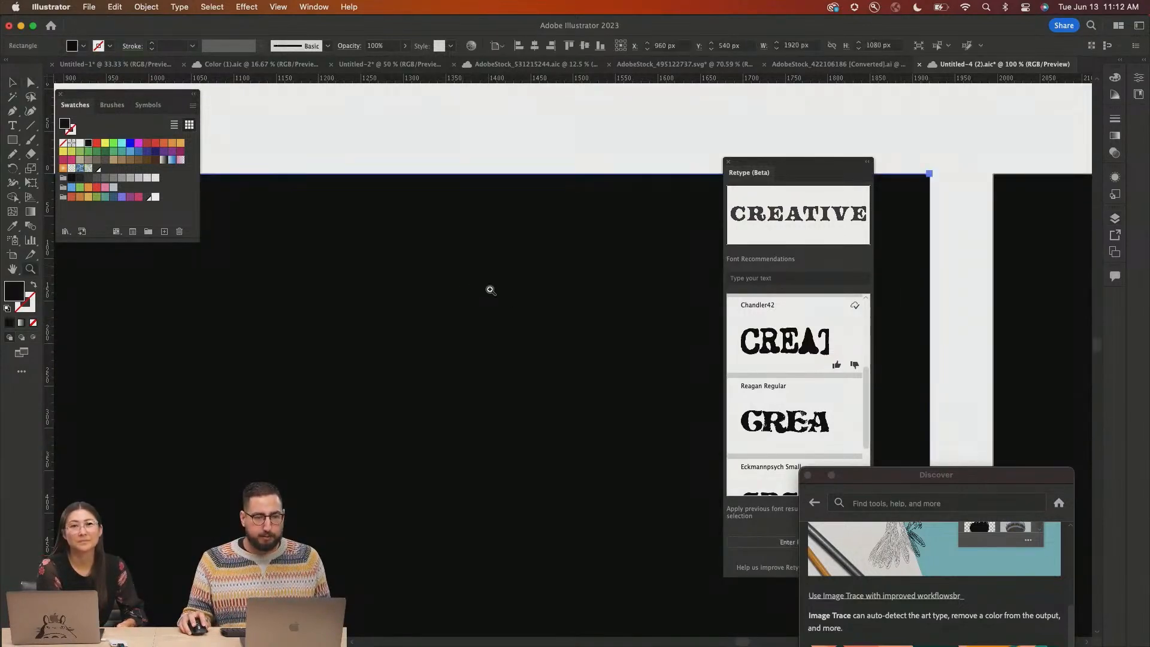
# Switch to the Untitled-1 document with the CREATIVE RETREAT artwork and close the Retype (Beta) panel.
pyautogui.press('super+minus')
pyautogui.press('super+minus')
pyautogui.press('super+minus')
pyautogui.click(375, 69)
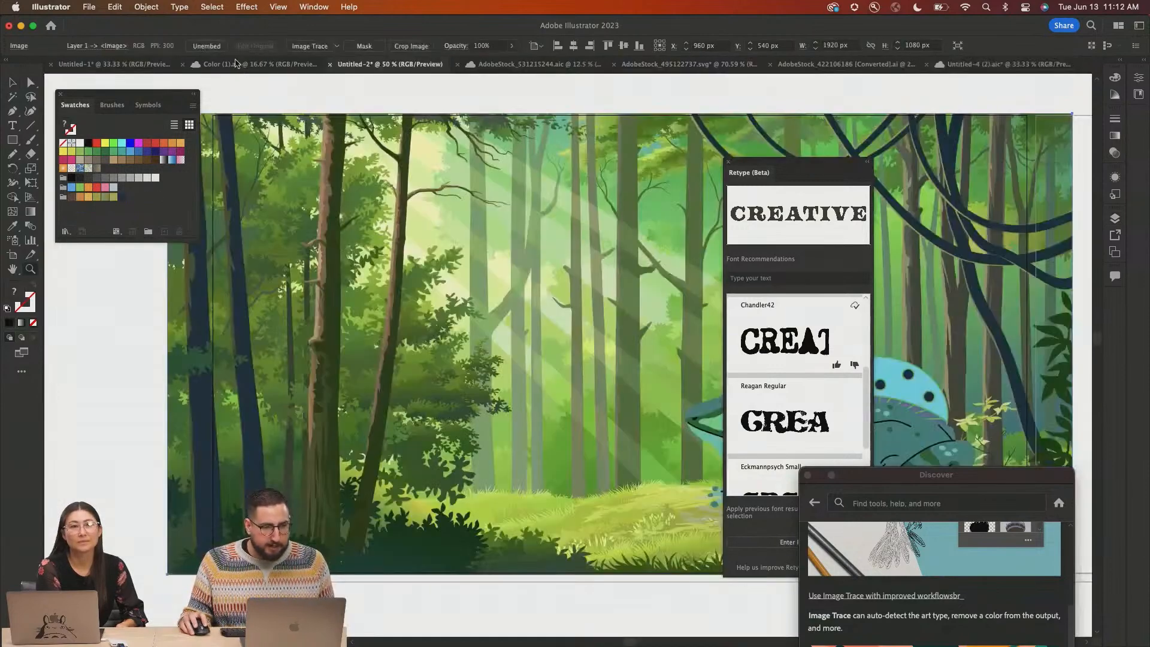
pyautogui.click(239, 65)
pyautogui.click(147, 64)
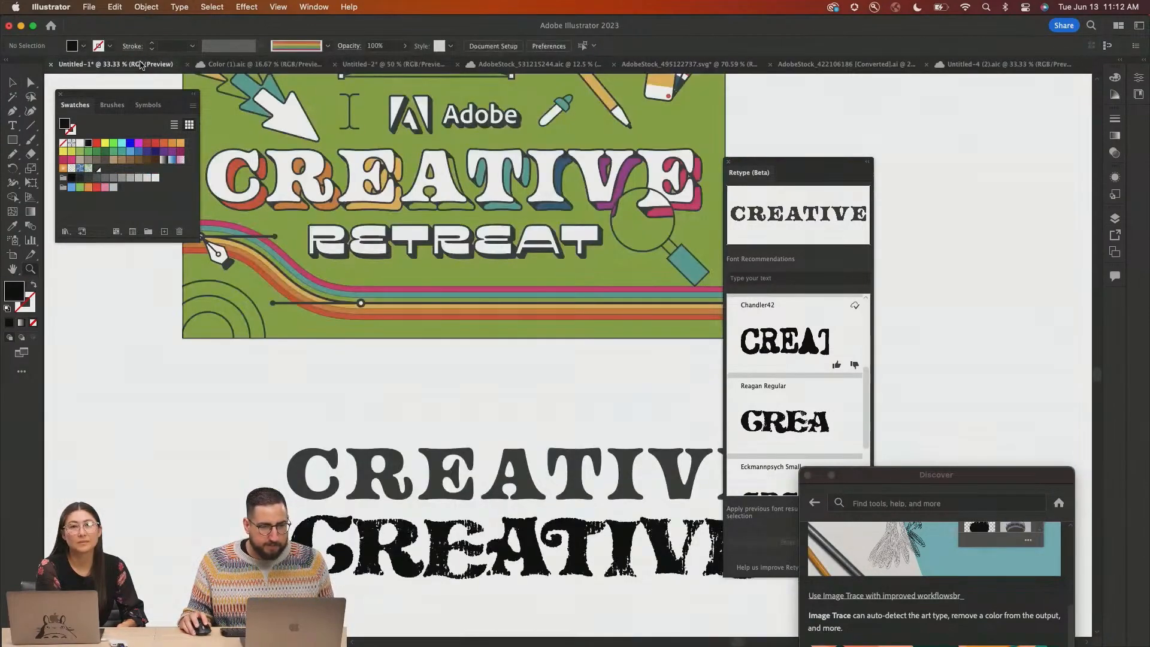
pyautogui.scroll(2, 280, 440)
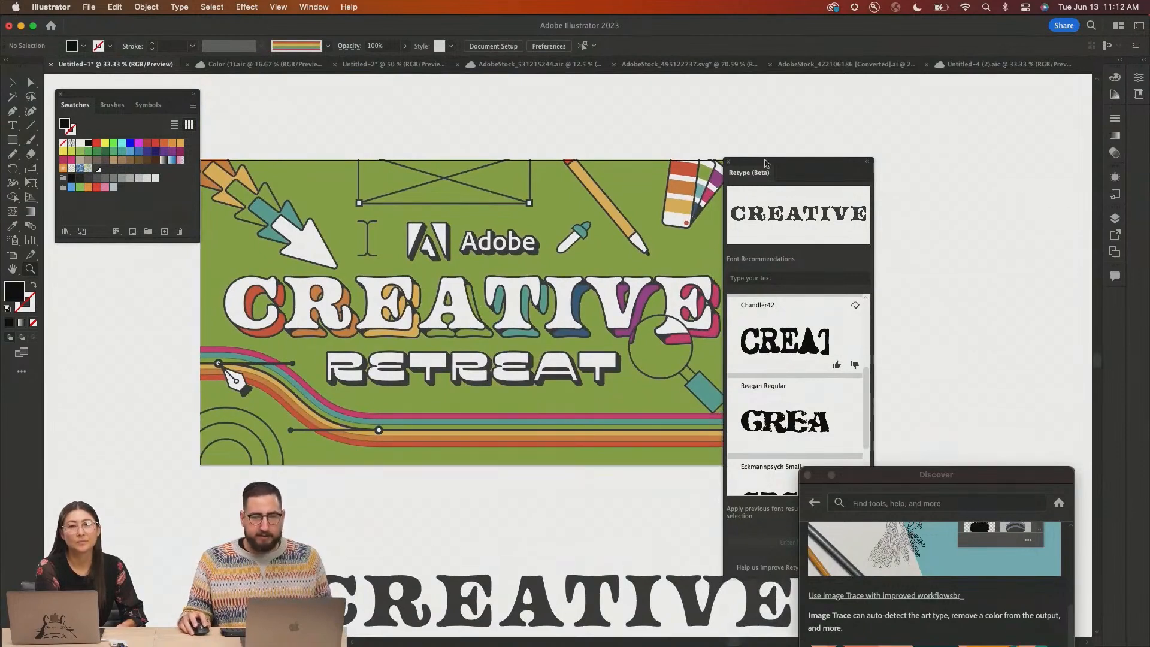
pyautogui.click(729, 161)
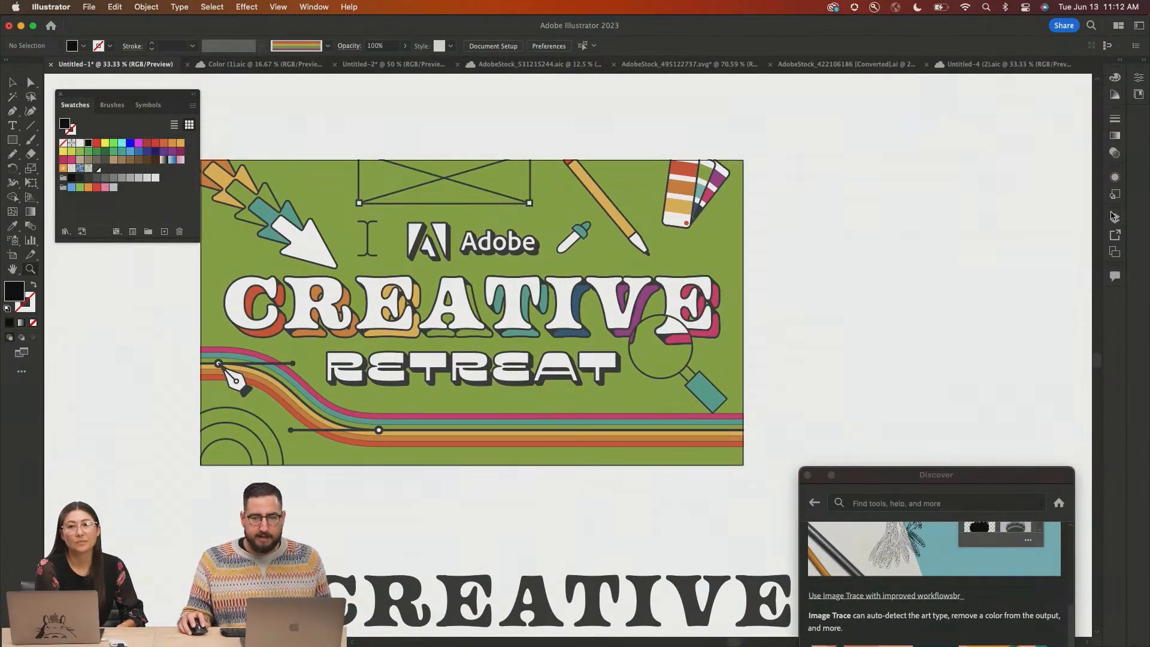
# Search this document's layers for "circle" and "rectangle", and expand Layer 1 to find the rectangle in the clip group.
pyautogui.click(1115, 219)
pyautogui.click(992, 233)
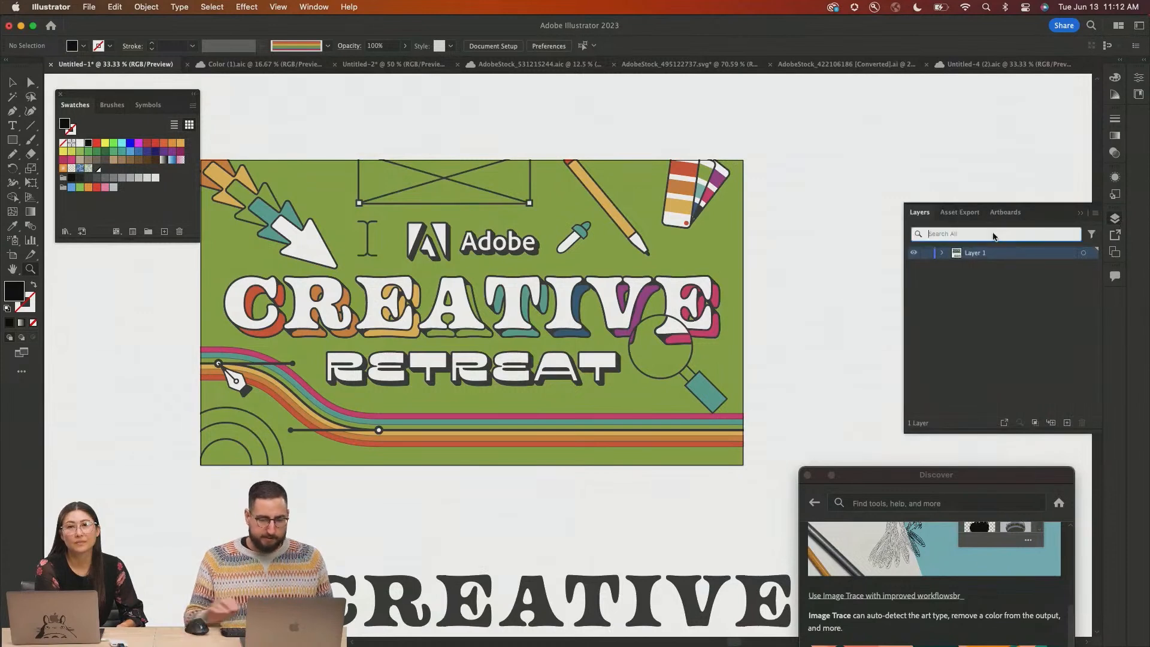
pyautogui.write('cle')
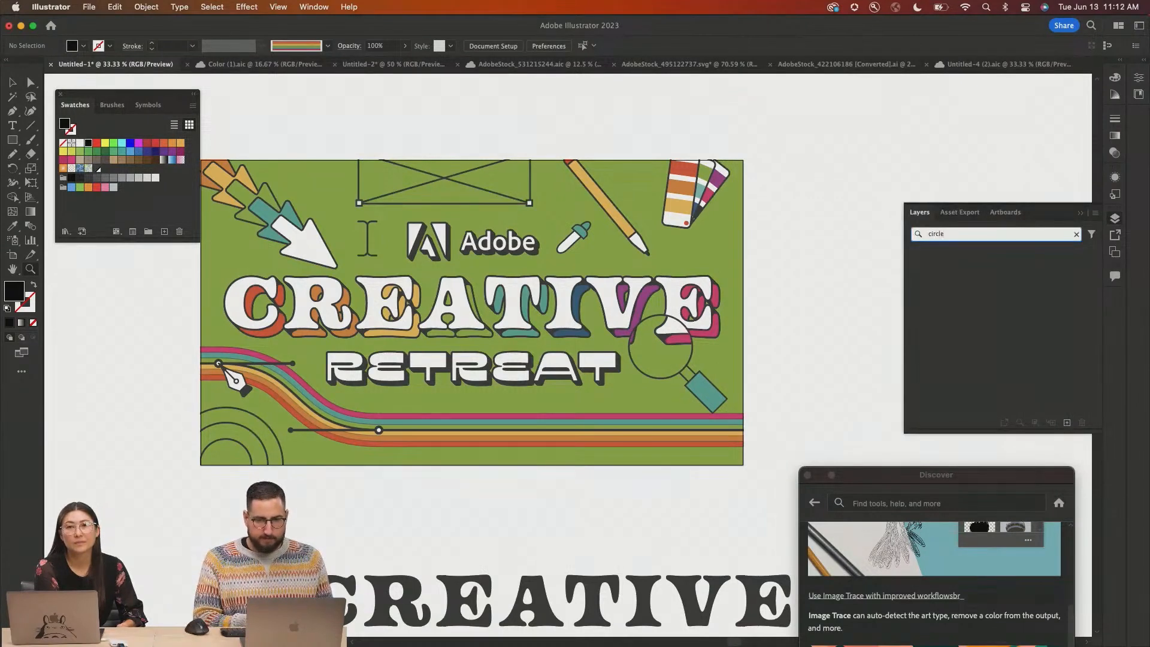
pyautogui.press('BackSpace')
pyautogui.press('BackSpace')
pyautogui.press('BackSpace')
pyautogui.write('rectangl')
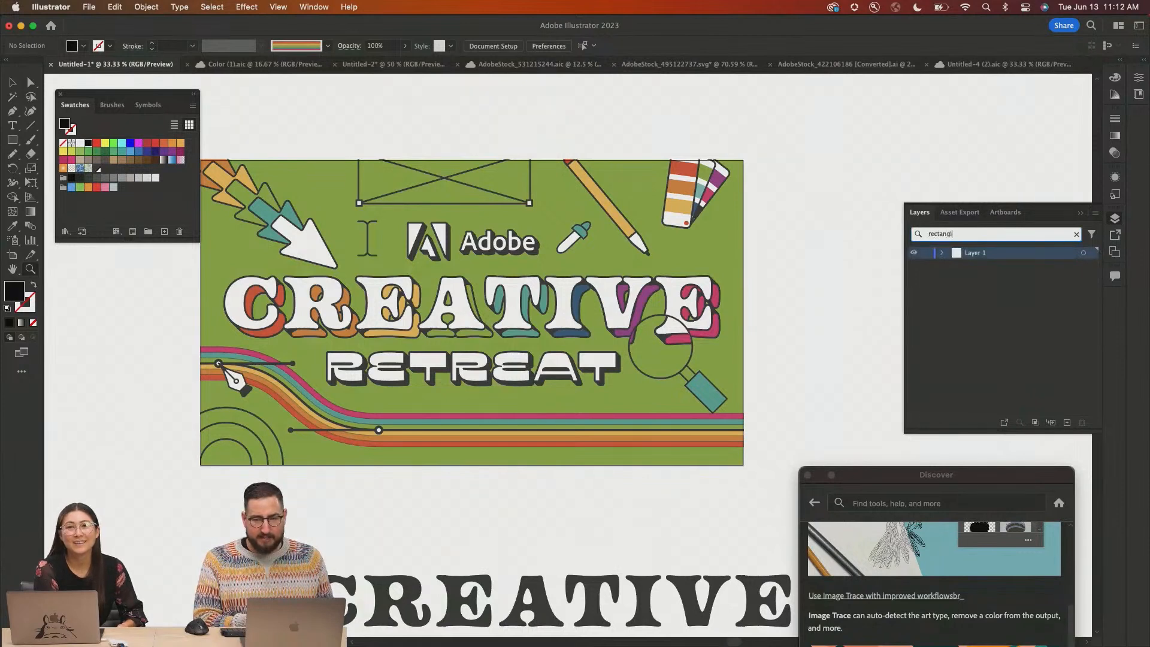
pyautogui.write('e')
pyautogui.click(942, 253)
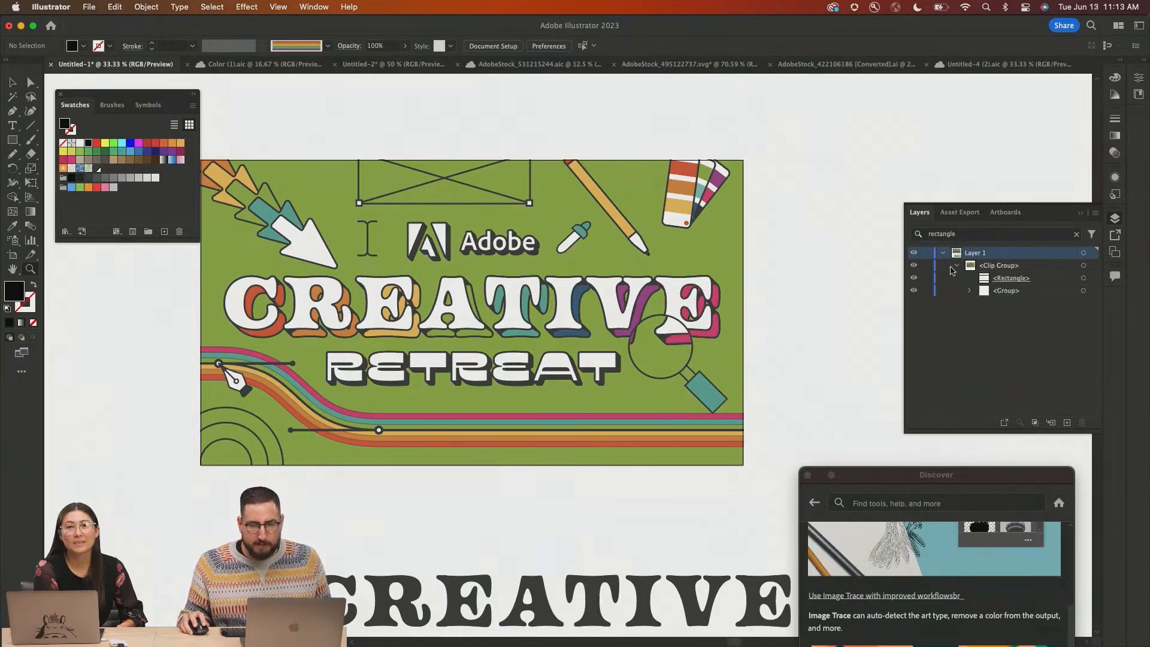
# Select the CREATIVE RETREAT clip group and release its clipping mask.
pyautogui.press('v')
pyautogui.click(616, 203)
pyautogui.rightClick(617, 204)
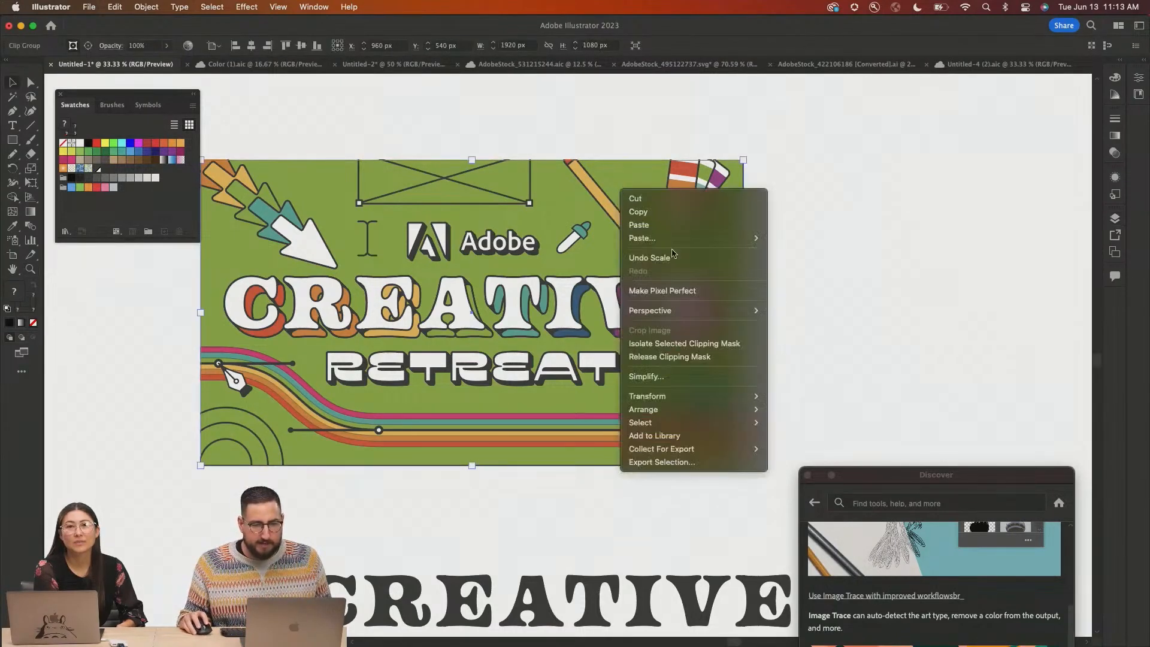
pyautogui.click(806, 247)
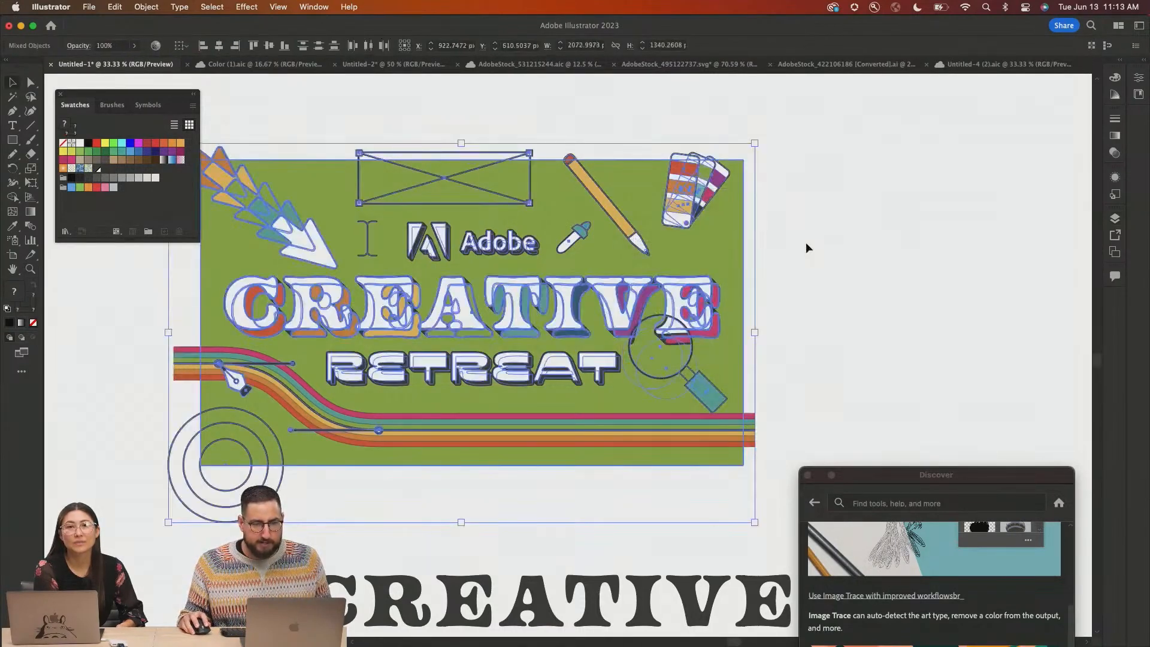
# Replace the layer search term with "circle" and deselect the released artwork.
pyautogui.click(1114, 219)
pyautogui.click(1030, 238)
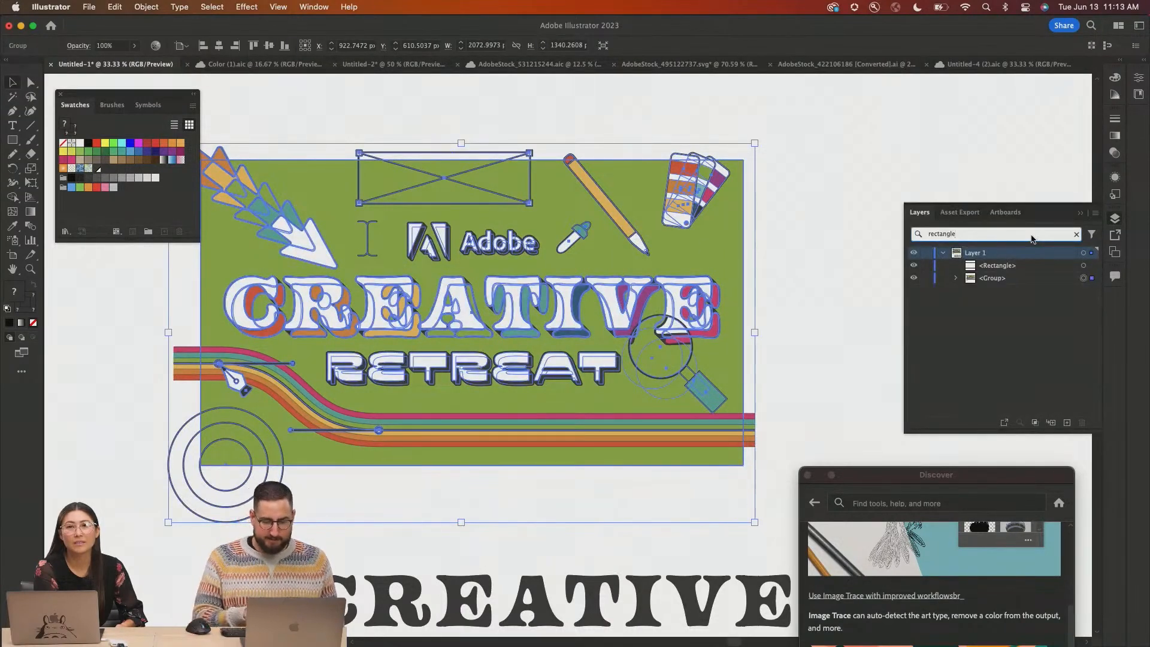
pyautogui.press('BackSpace')
pyautogui.press('BackSpace')
pyautogui.press('BackSpace')
pyautogui.press('BackSpace')
pyautogui.press('BackSpace')
pyautogui.press('BackSpace')
pyautogui.press('BackSpace')
pyautogui.press('BackSpace')
pyautogui.press('BackSpace')
pyautogui.write('circle')
pyautogui.press('BackSpace')
pyautogui.write('e')
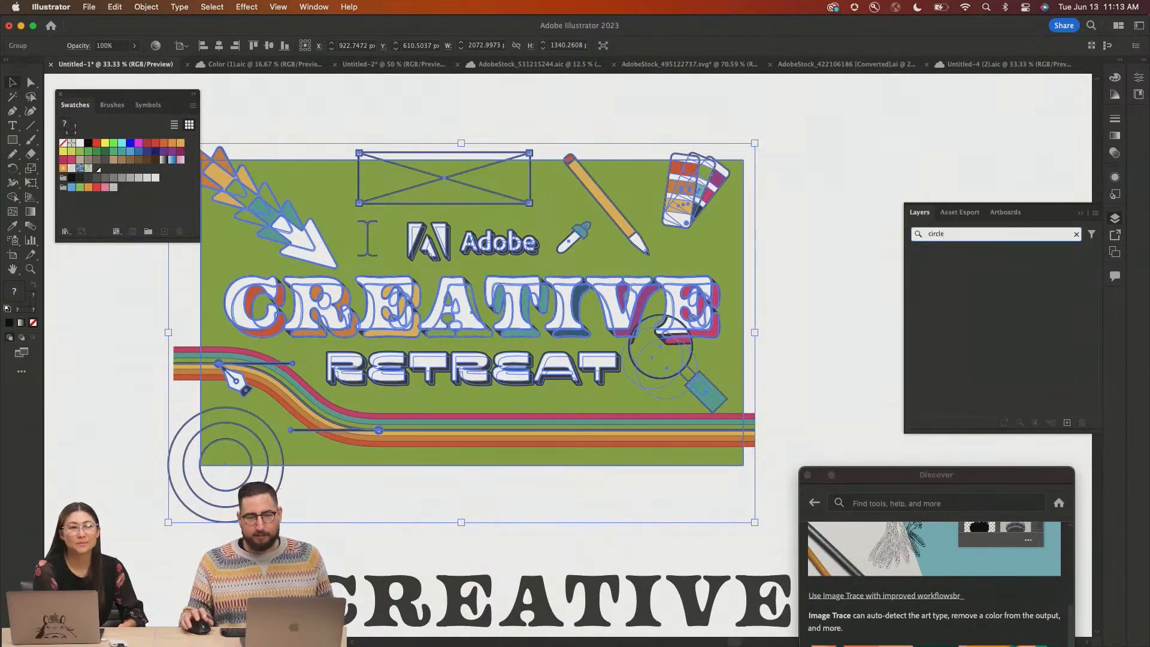
pyautogui.click(874, 154)
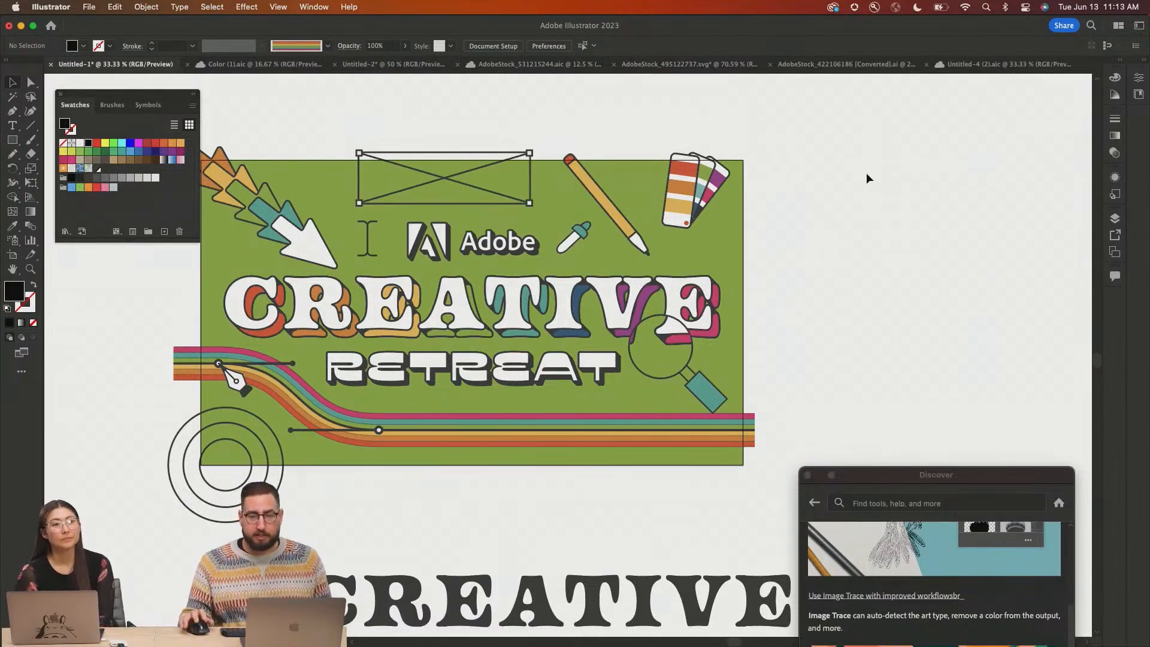
# View the Layers panel's filter options, and browse the Discover feature list to retaining hyperlinks in exported PDF files.
pyautogui.click(1113, 222)
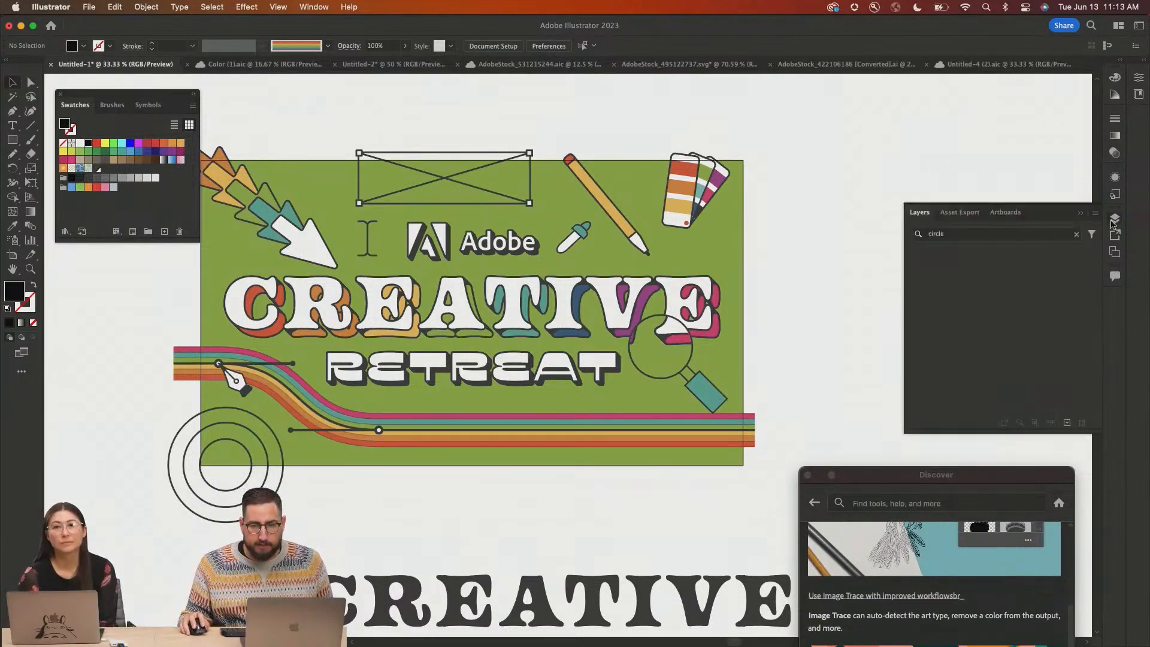
pyautogui.click(1091, 234)
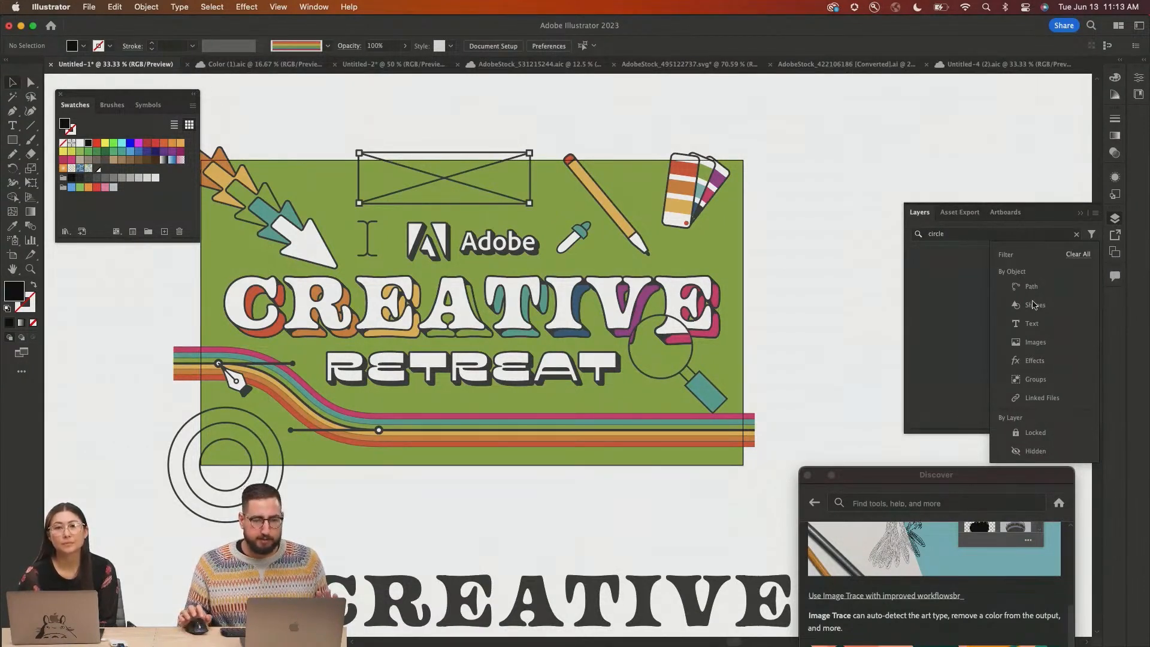
pyautogui.click(919, 476)
pyautogui.moveTo(919, 476); pyautogui.dragTo(849, 109)
pyautogui.scroll(-5, 868, 389)
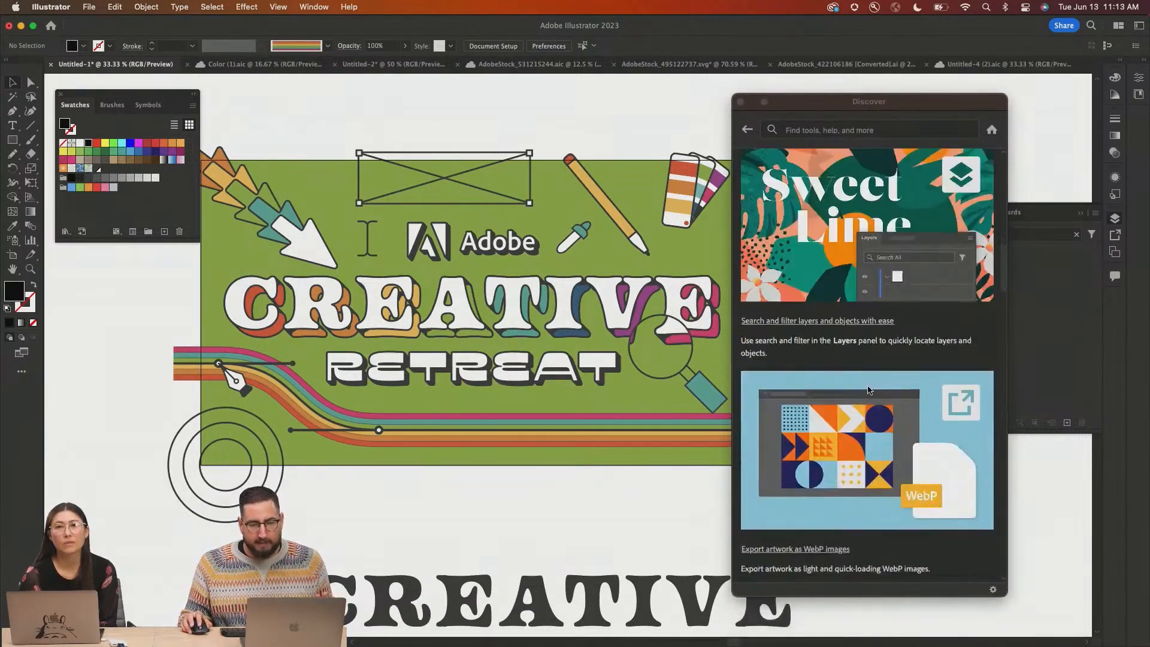
pyautogui.scroll(-2, 868, 389)
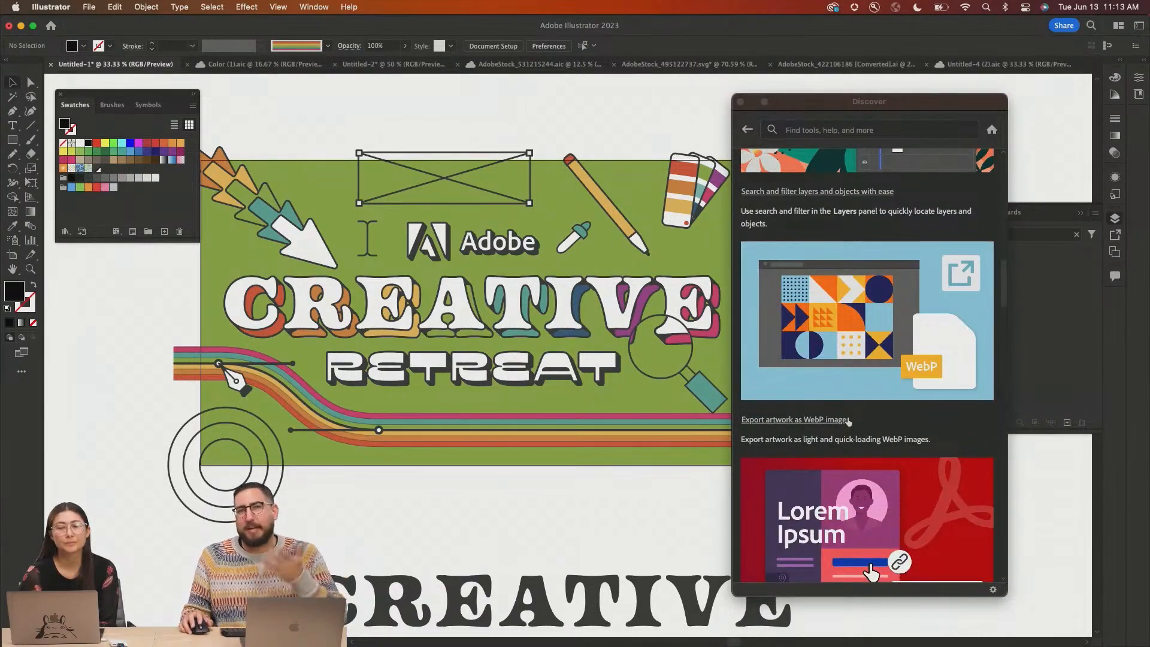
pyautogui.scroll(-4, 849, 421)
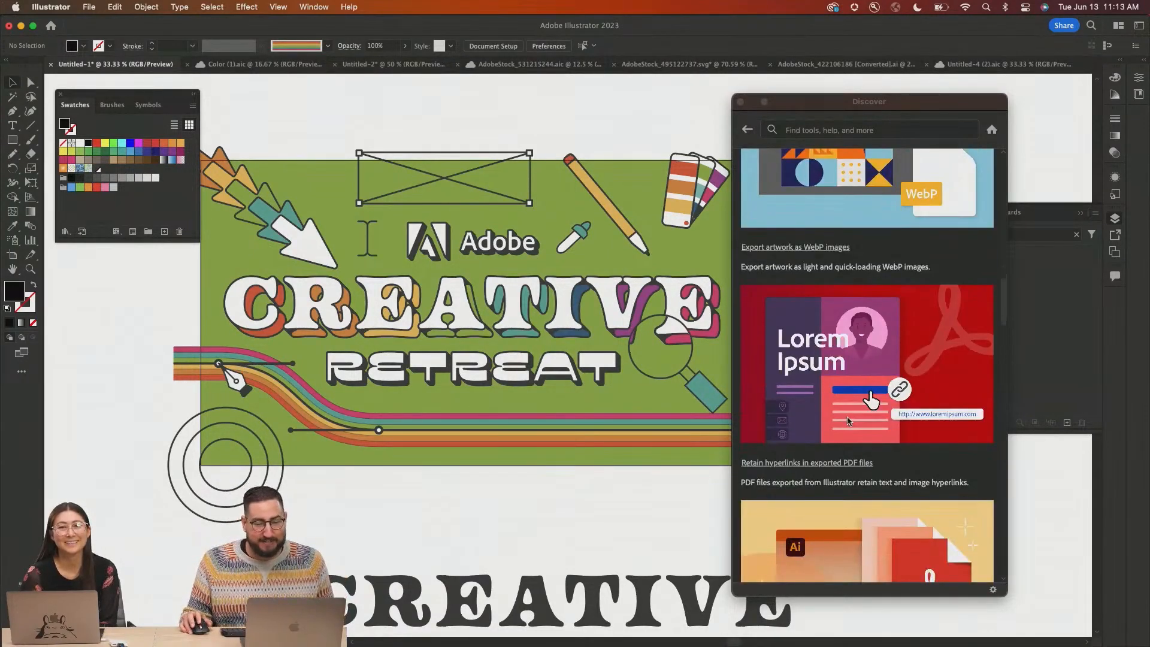
pyautogui.scroll(-2, 848, 420)
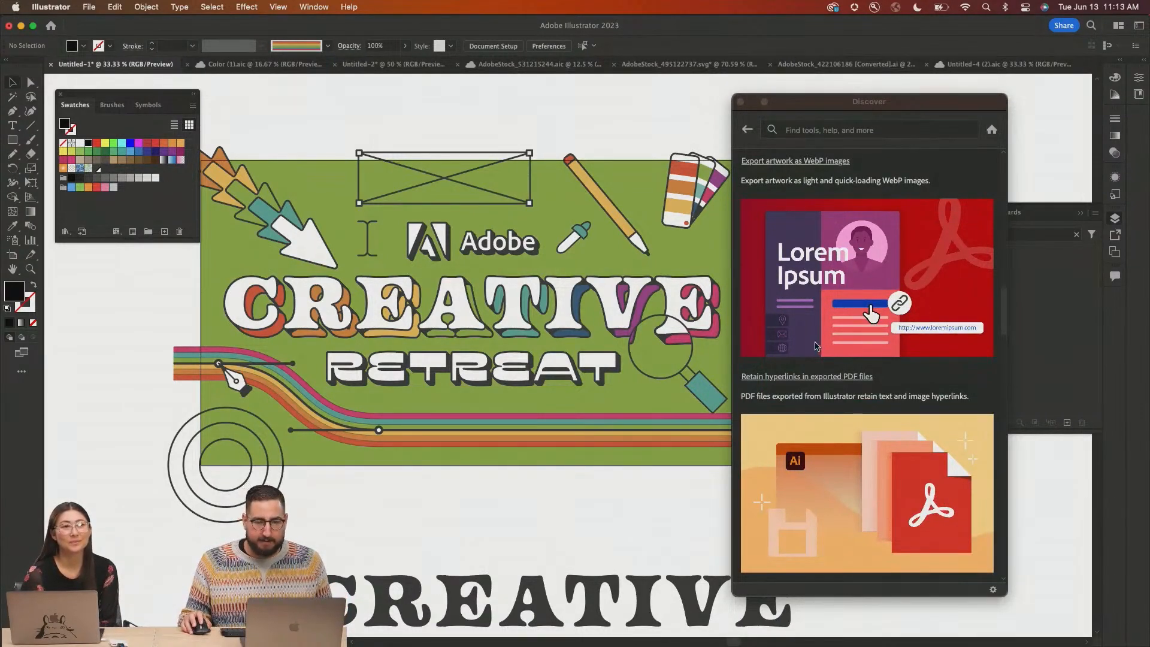
# Isolate the group holding the Adobe logo above the CREATIVE lettering and select the logo.
pyautogui.click(465, 242)
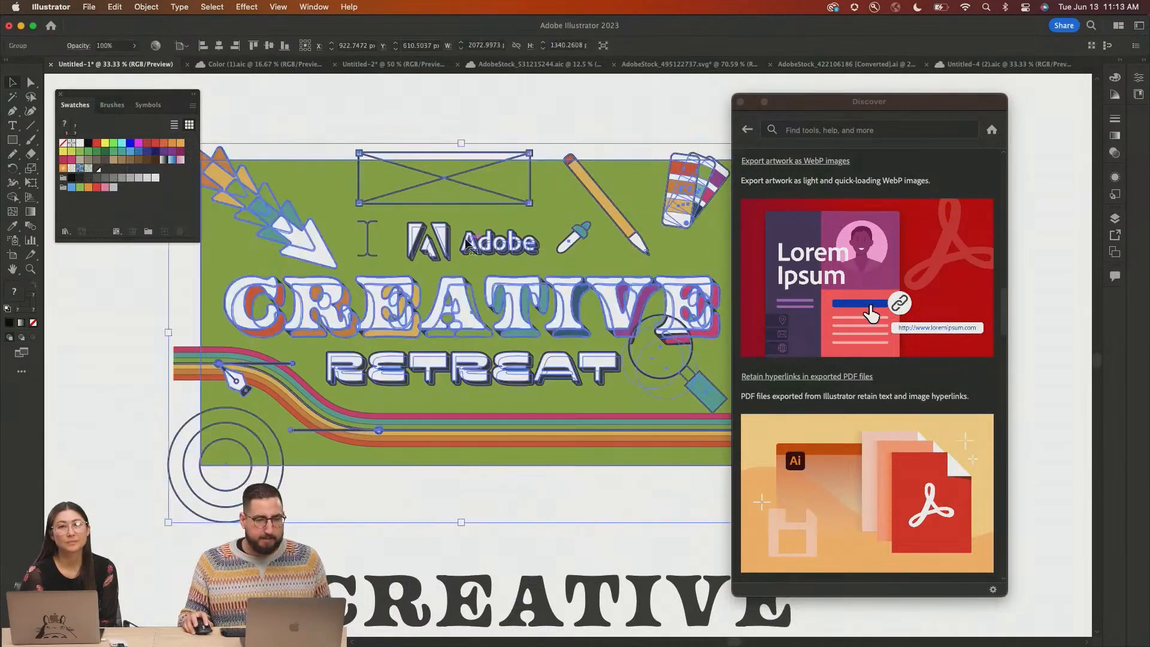
pyautogui.doubleClick(461, 240)
pyautogui.doubleClick(473, 242)
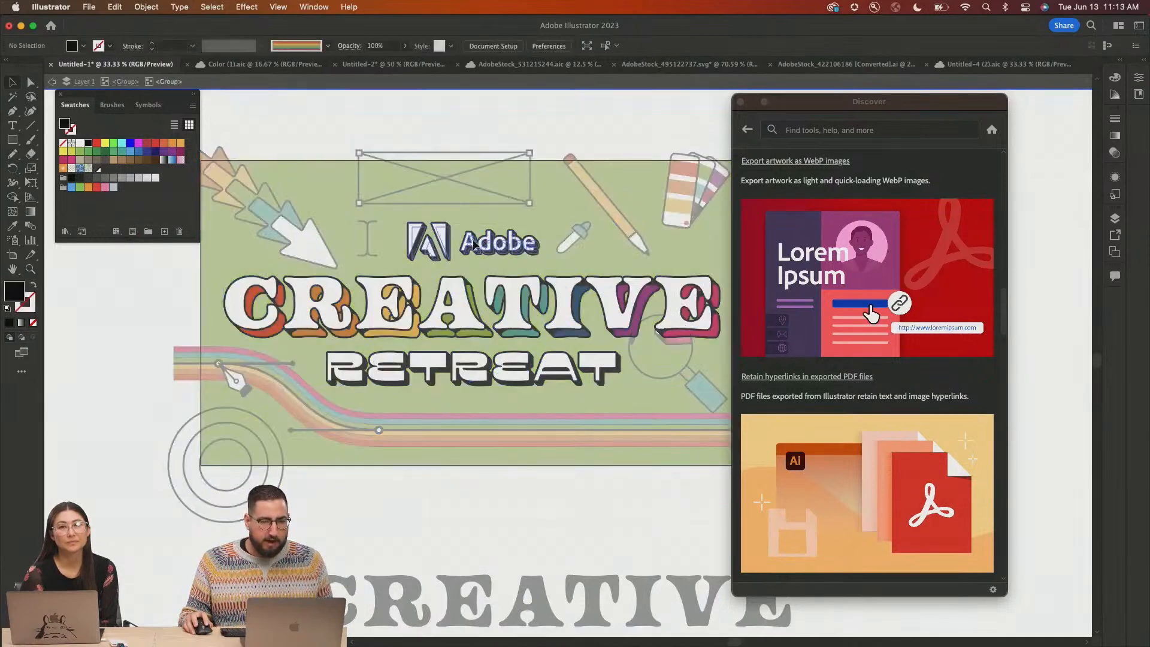
pyautogui.press('super+equal')
pyautogui.press('super+equal')
pyautogui.hscroll(3, 559, 404)
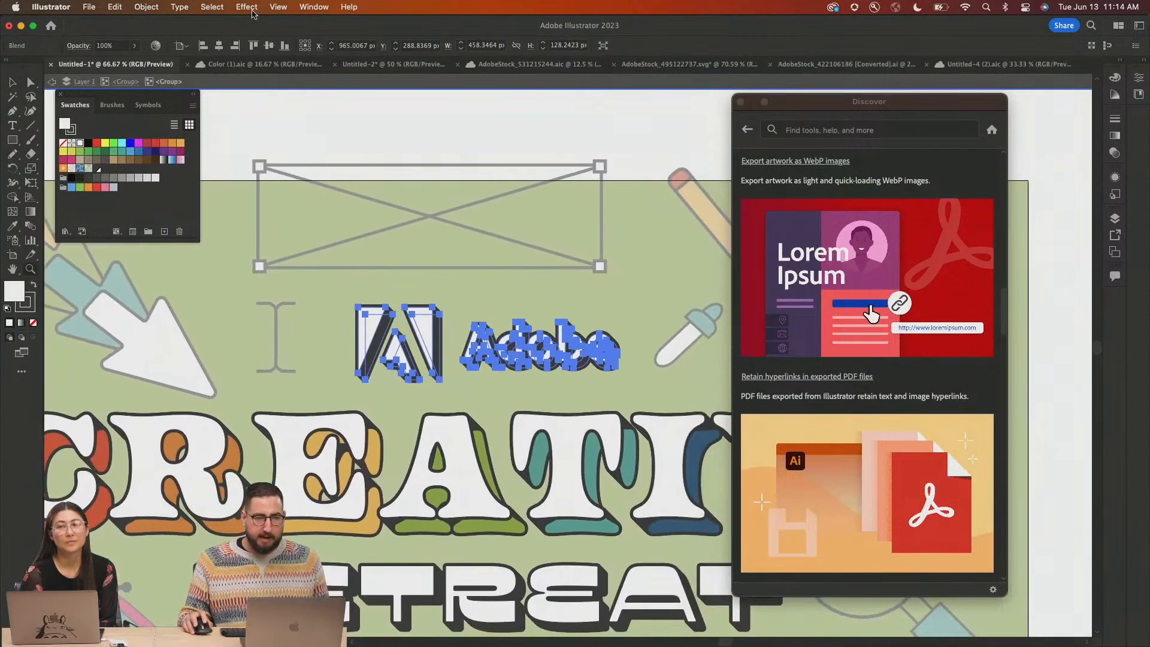
pyautogui.click(247, 7)
pyautogui.moveTo(314, 7)
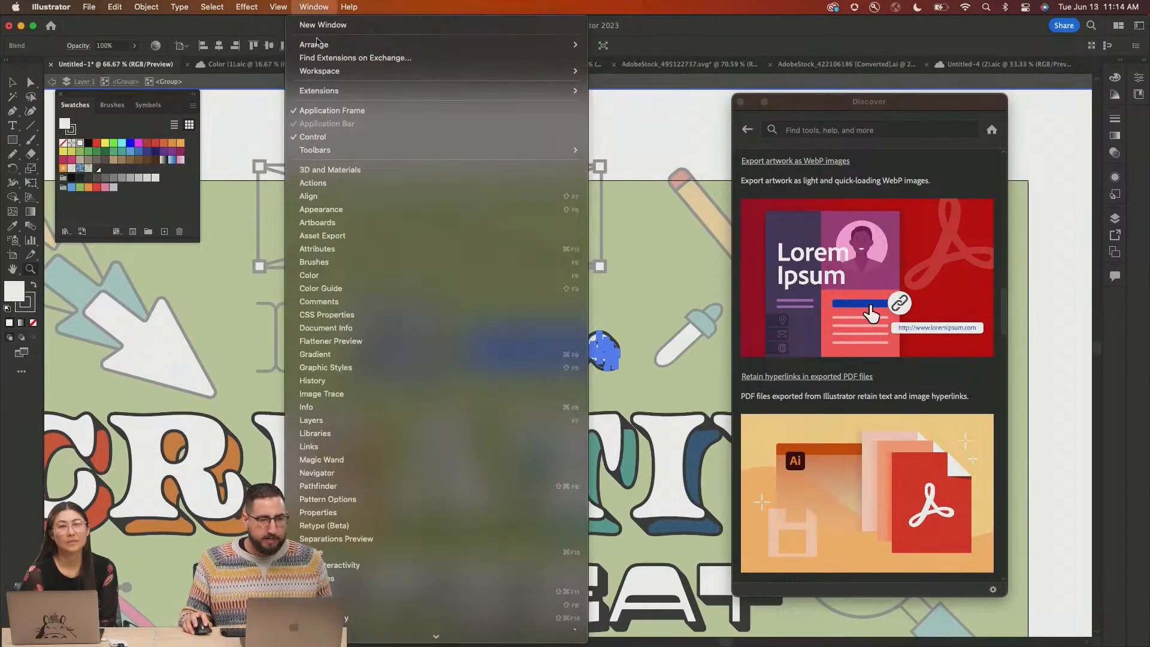
pyautogui.click(337, 248)
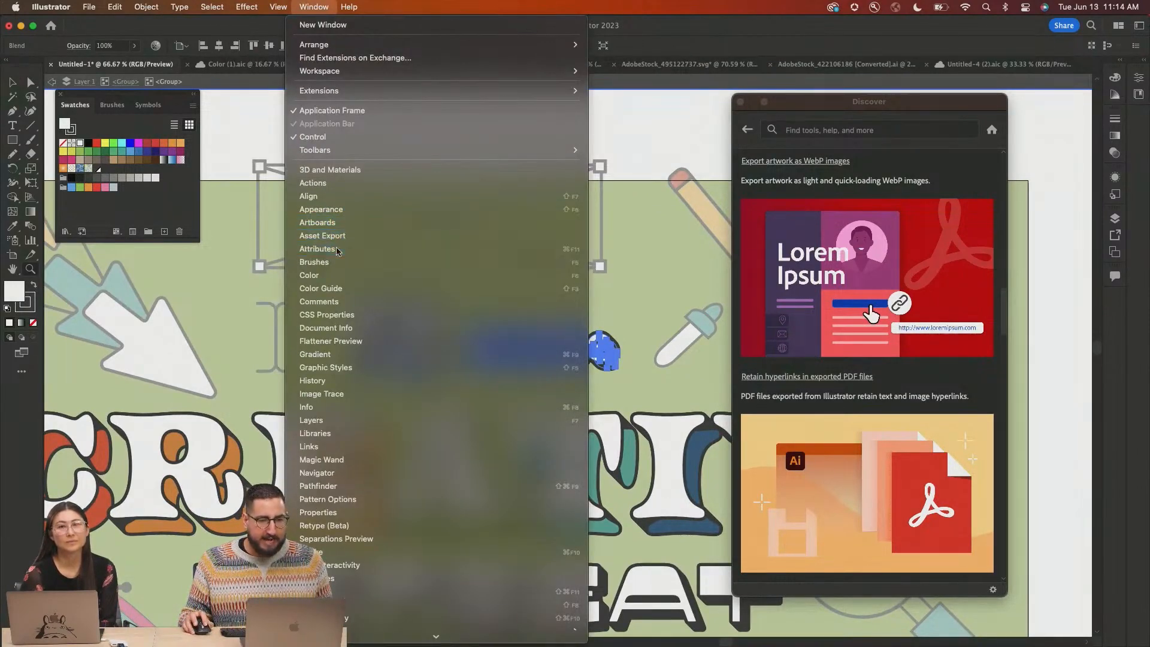
pyautogui.click(129, 368)
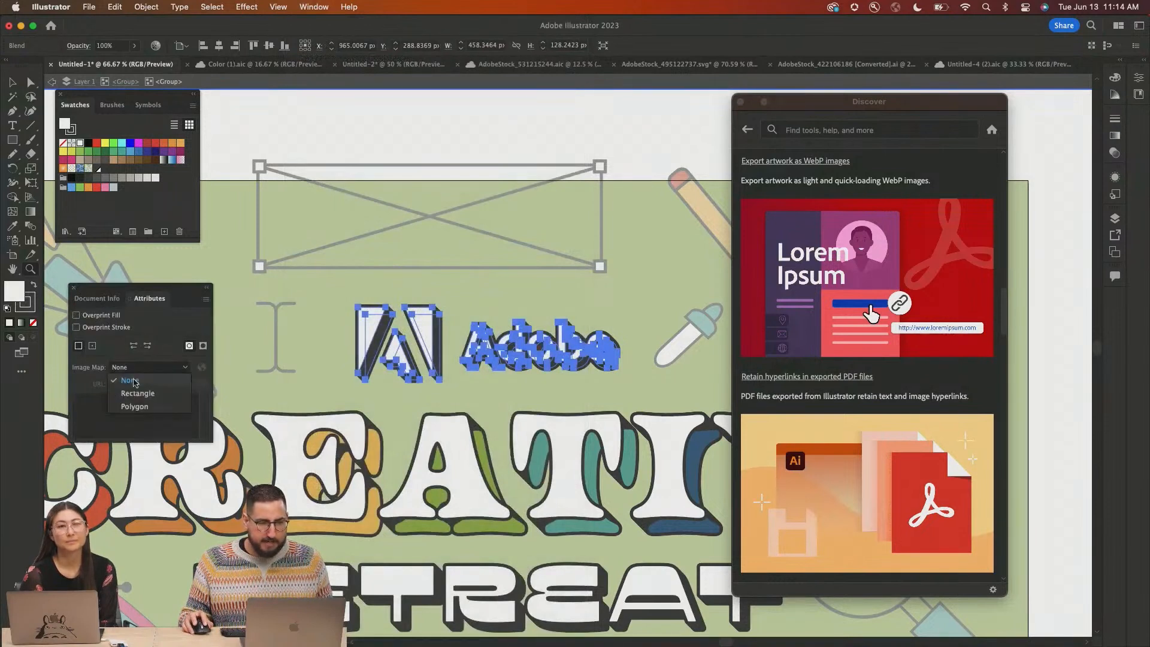
pyautogui.click(140, 407)
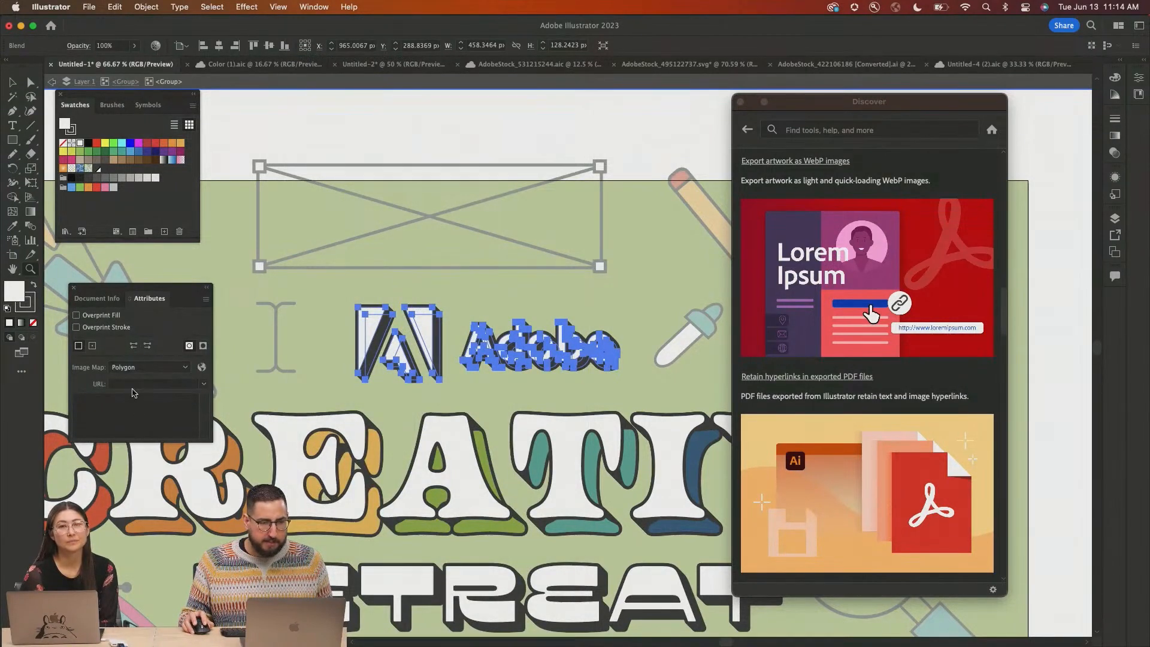
pyautogui.click(132, 384)
pyautogui.write('w')
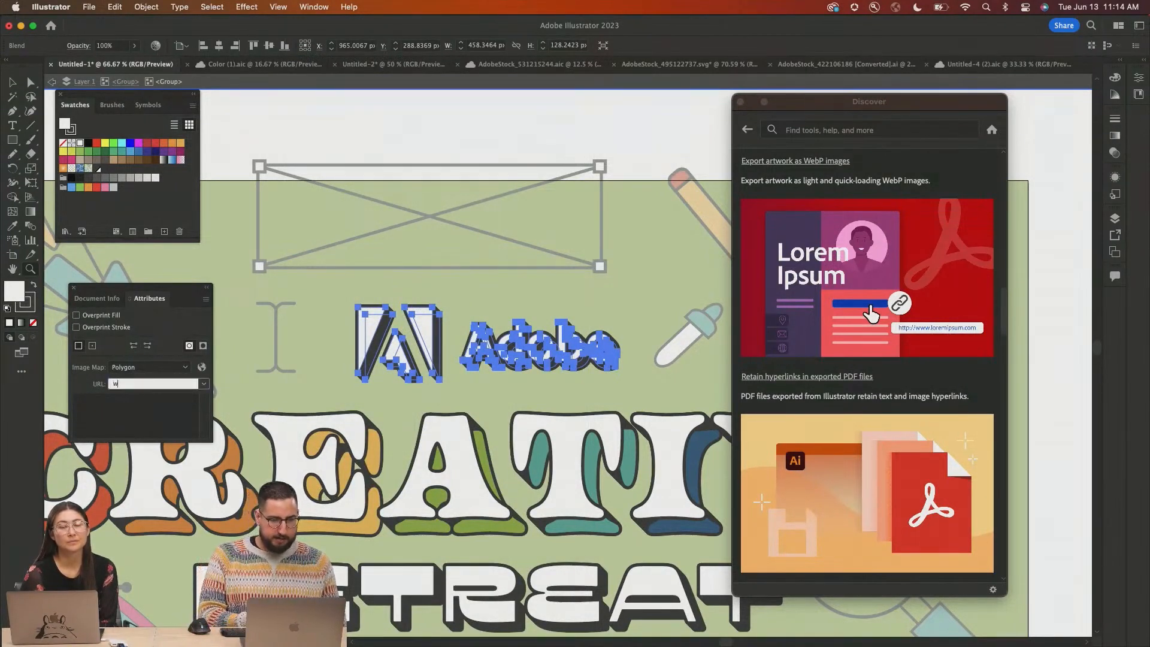
pyautogui.write('ww.adobe.com')
pyautogui.press('Return')
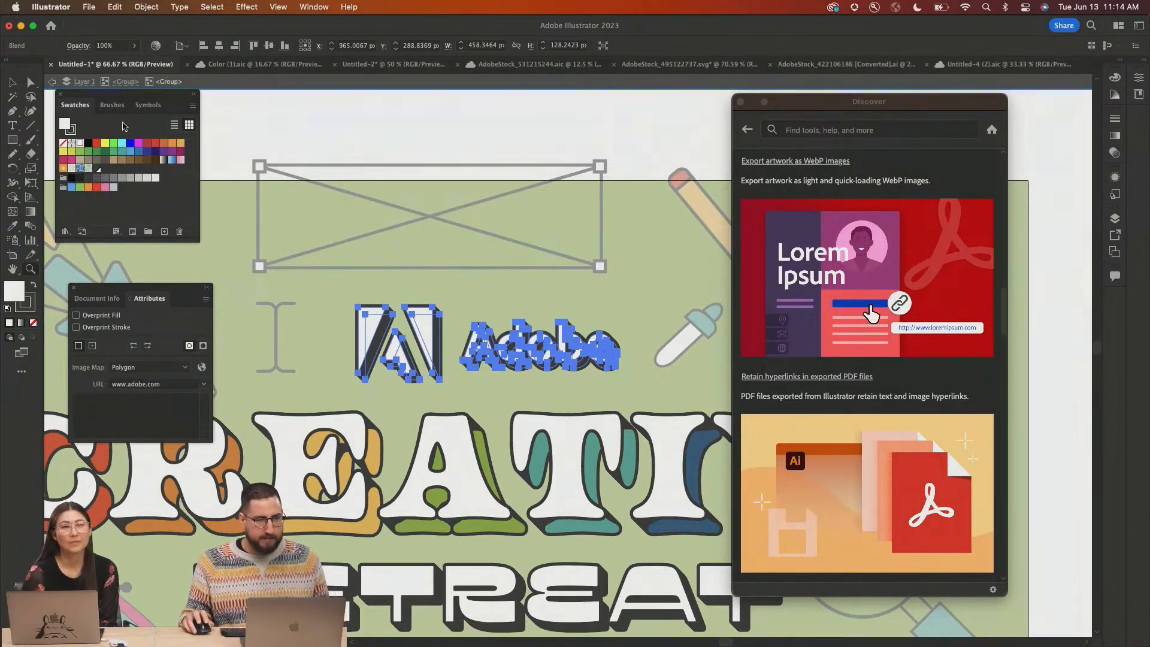
# Start saving the document to the Desktop in Adobe PDF format under the name adobe.
pyautogui.click(89, 7)
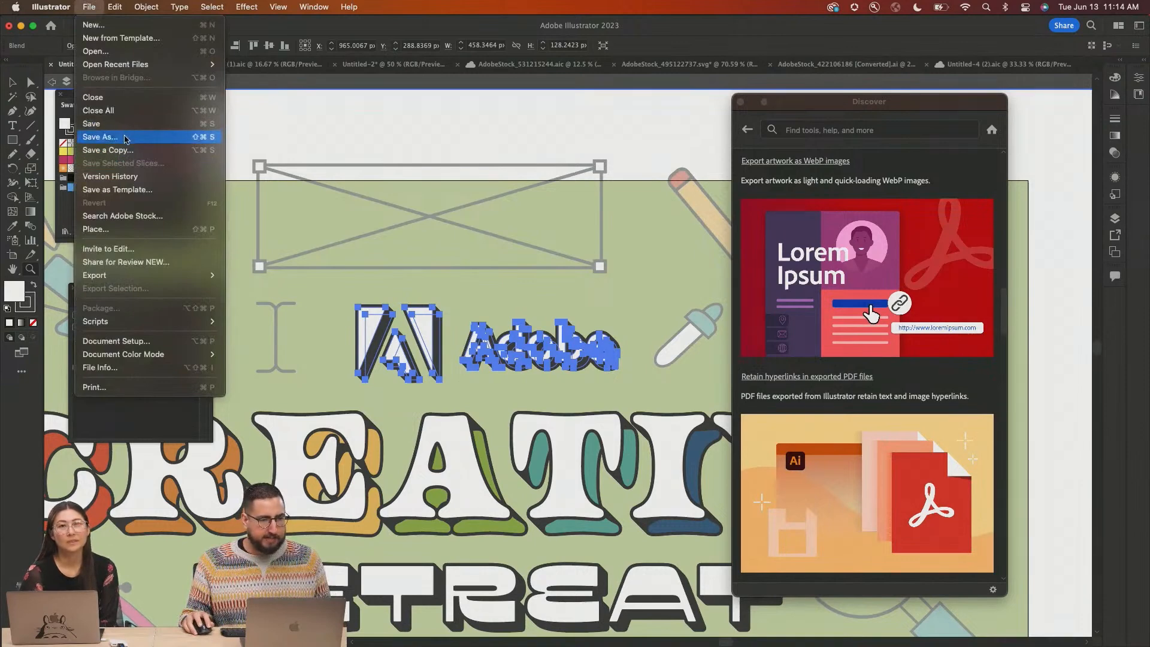
pyautogui.doubleClick(208, 162)
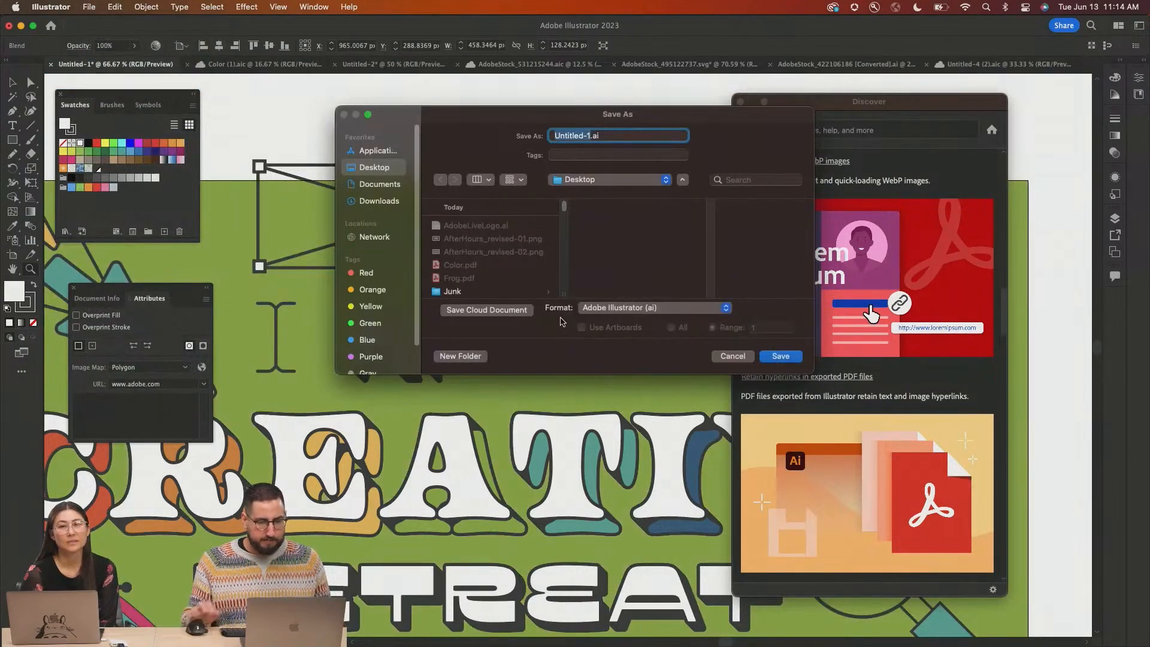
pyautogui.write('adobe')
pyautogui.click(638, 308)
pyautogui.click(644, 310)
pyautogui.click(642, 307)
pyautogui.click(643, 349)
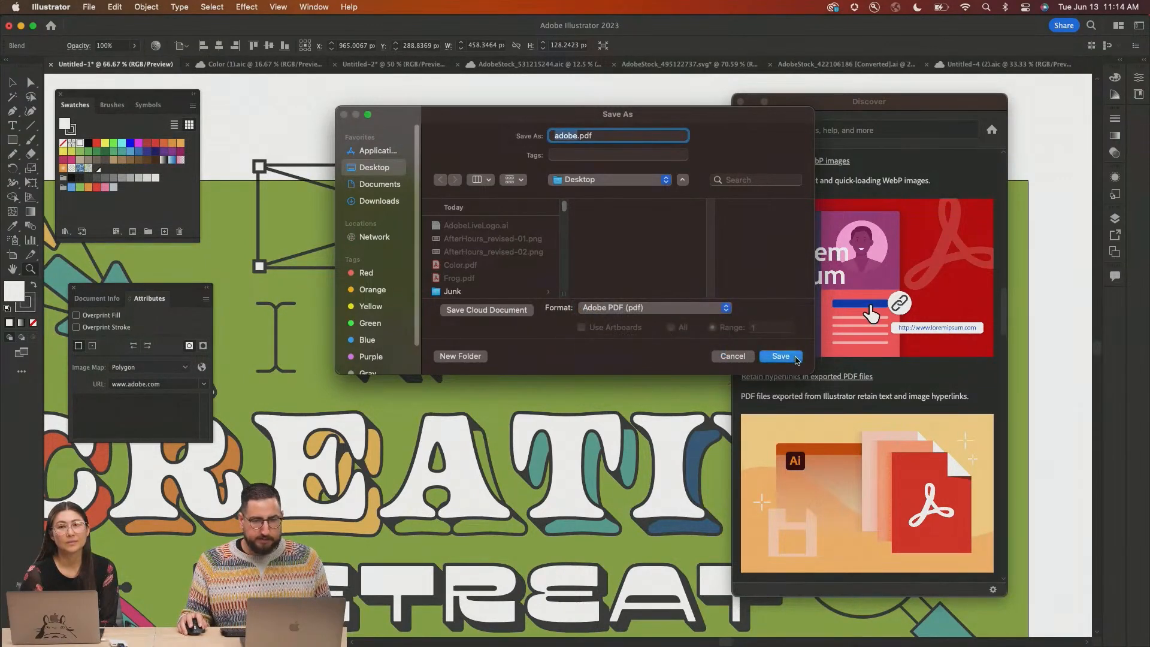
pyautogui.click(796, 358)
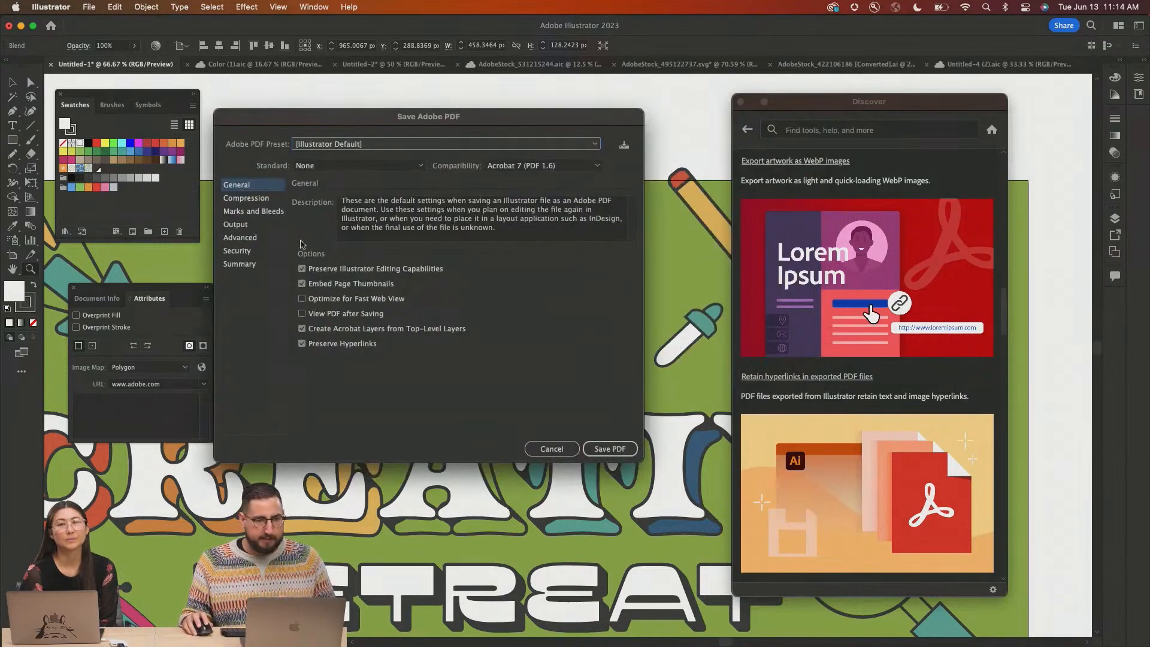
# Enable all printer's marks except color bars, disable the document bleed settings, and save the PDF.
pyautogui.click(253, 211)
pyautogui.click(319, 216)
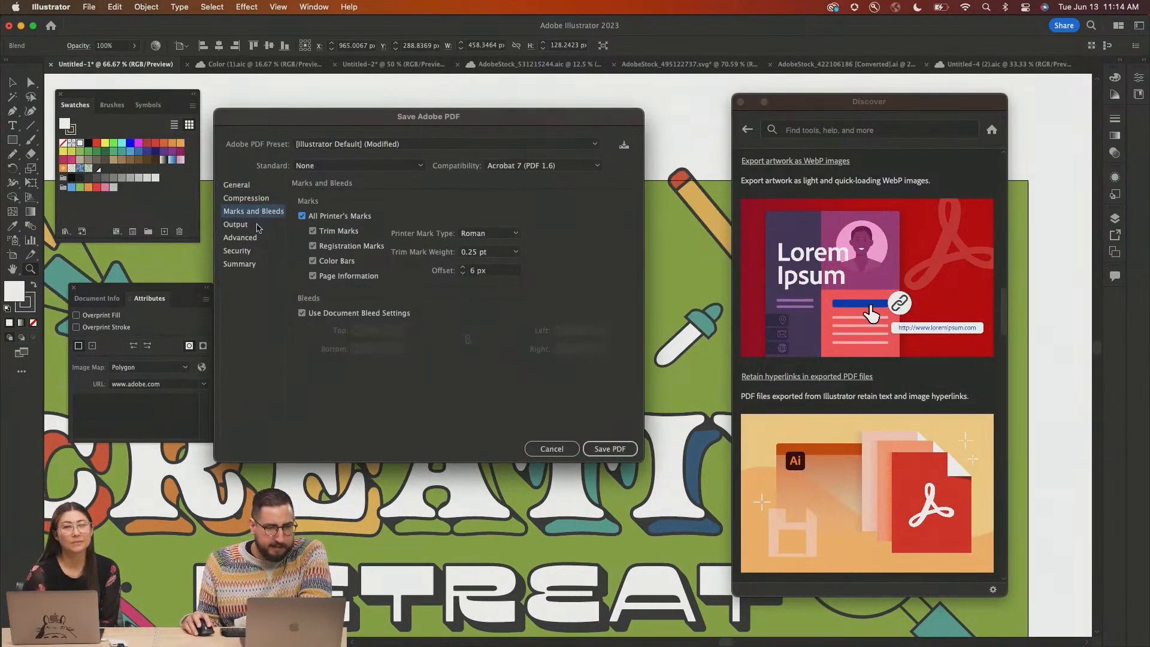
pyautogui.click(313, 261)
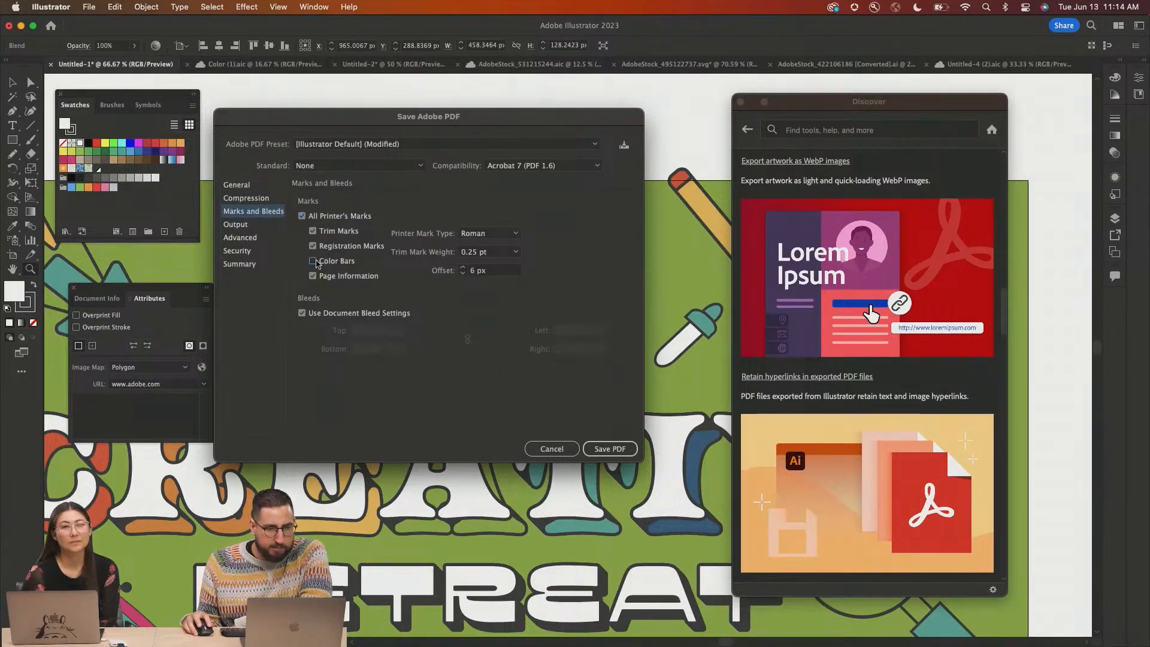
pyautogui.click(303, 313)
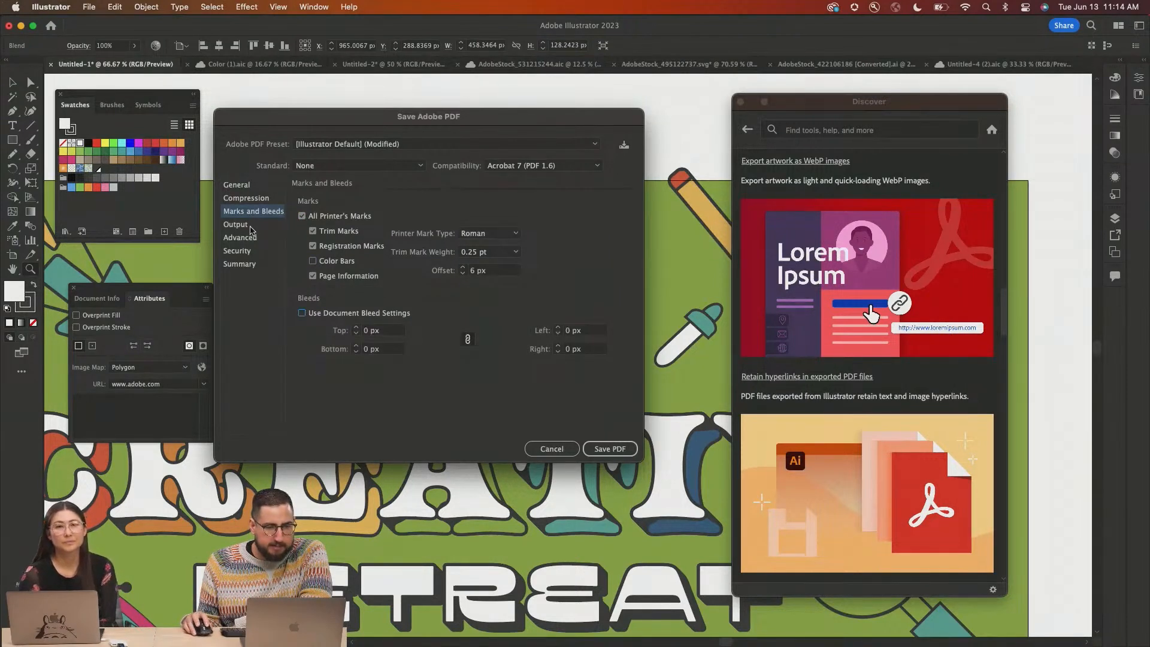
pyautogui.click(605, 449)
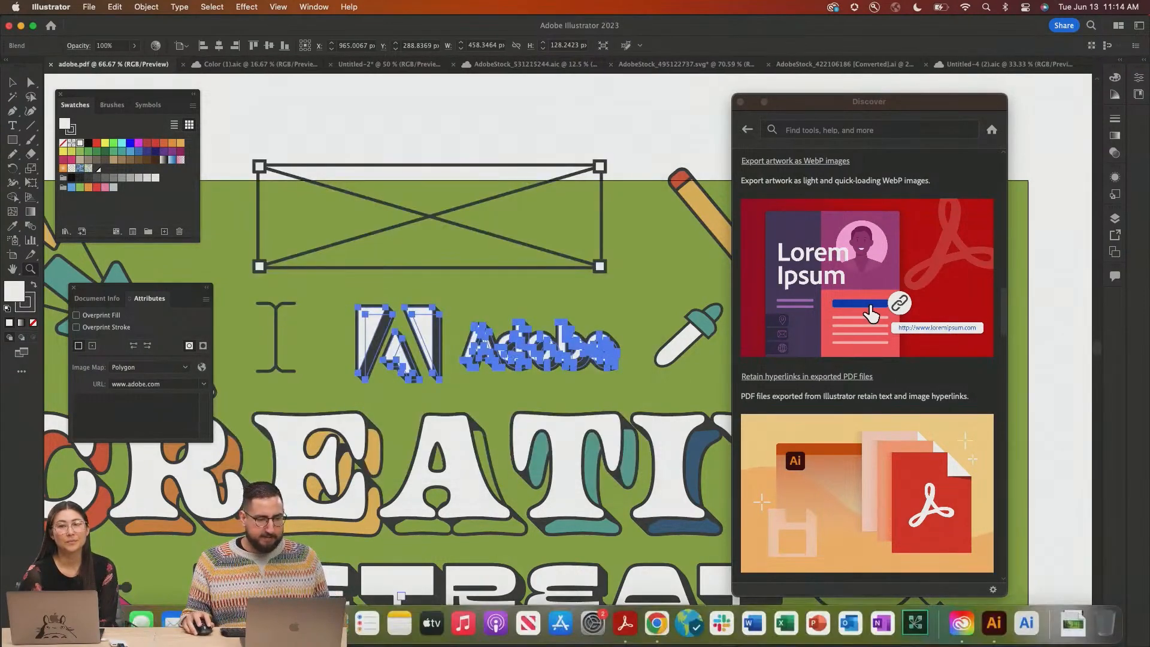
pyautogui.click(368, 625)
pyautogui.click(345, 263)
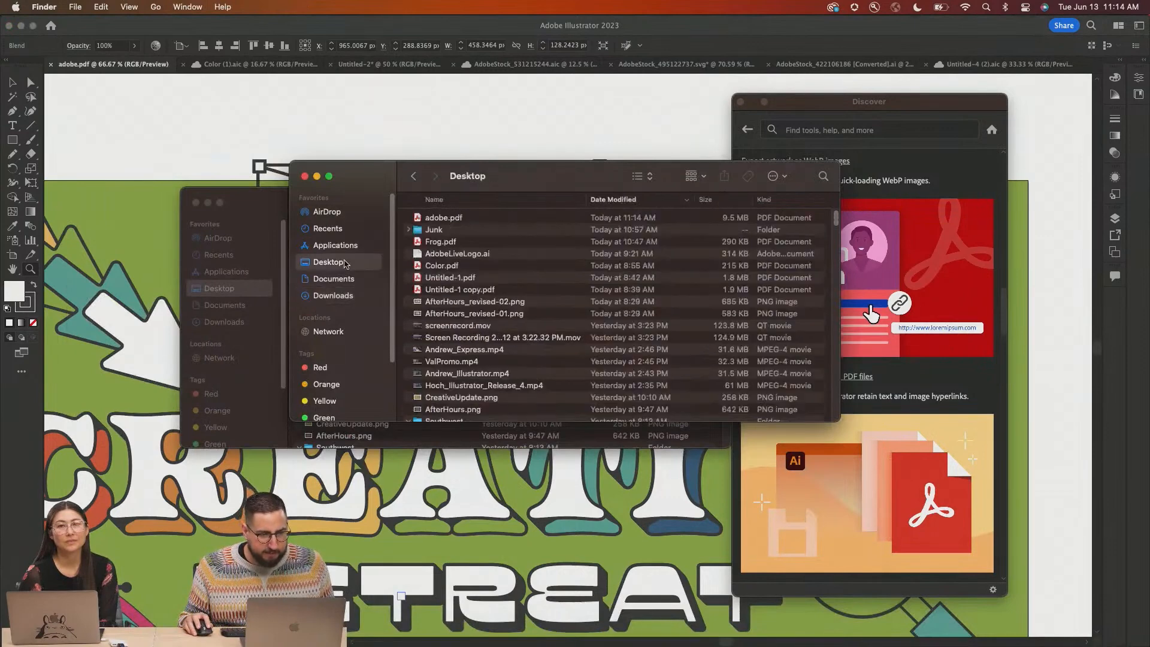
pyautogui.click(444, 219)
pyautogui.doubleClick(445, 219)
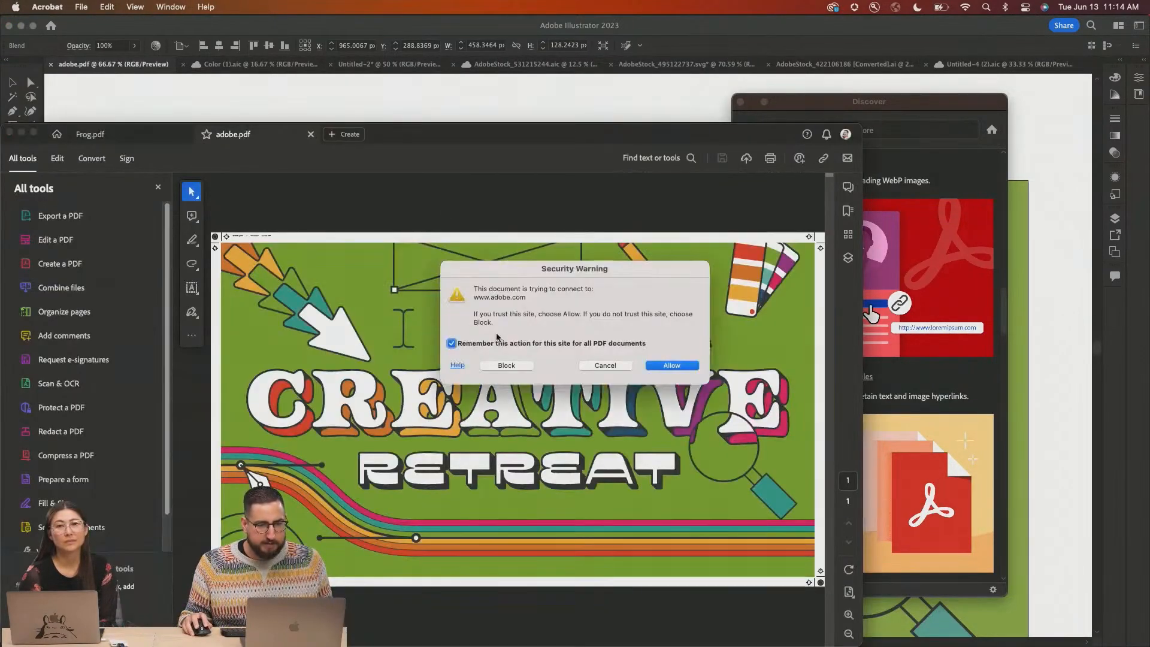
pyautogui.click(680, 365)
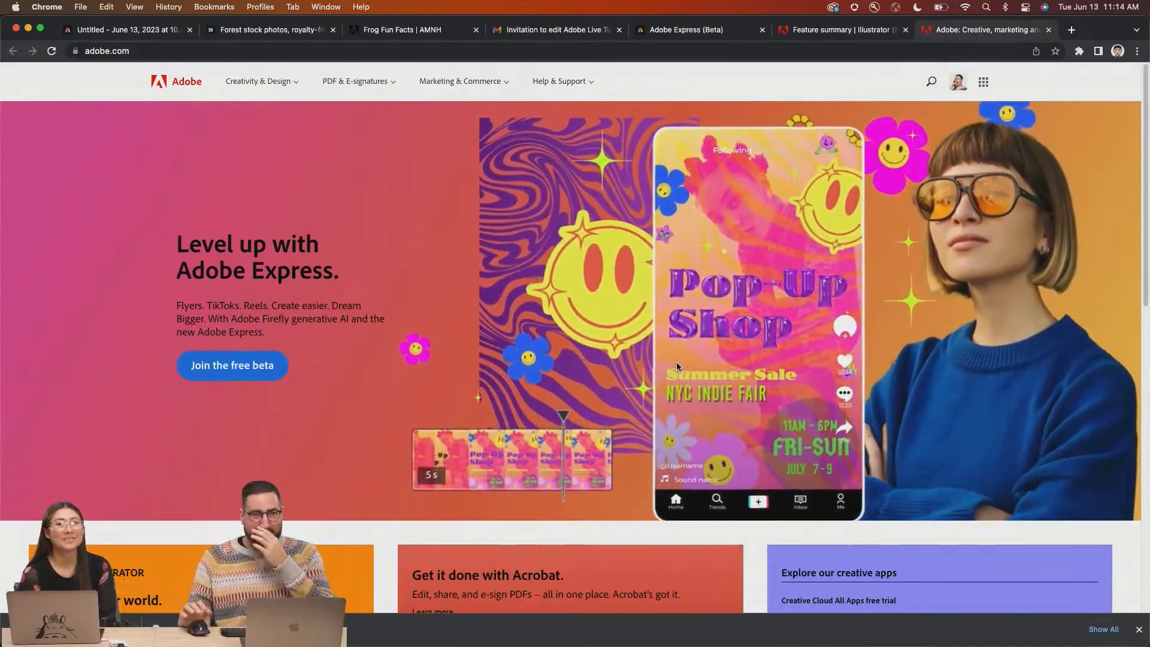
# Return to Illustrator and start re-saving over adobe.pdf to examine the retained Compression and Marks and Bleeds settings, and cancel the save.
pyautogui.moveTo(850, 629)
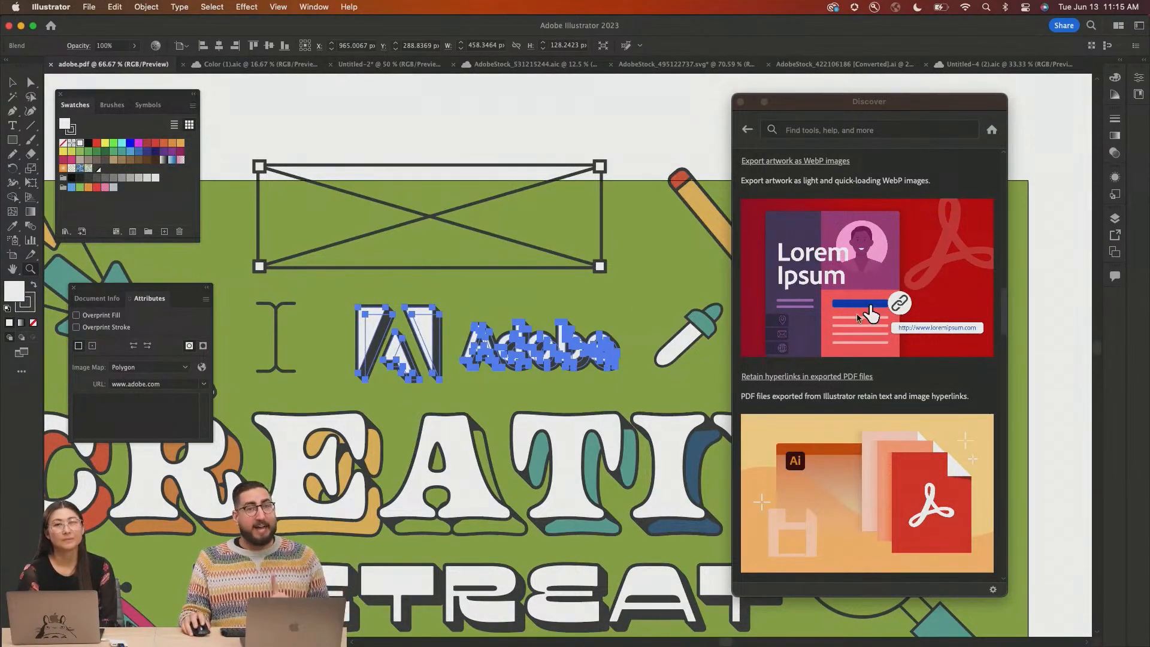
pyautogui.scroll(-3, 844, 311)
pyautogui.scroll(-1, 860, 318)
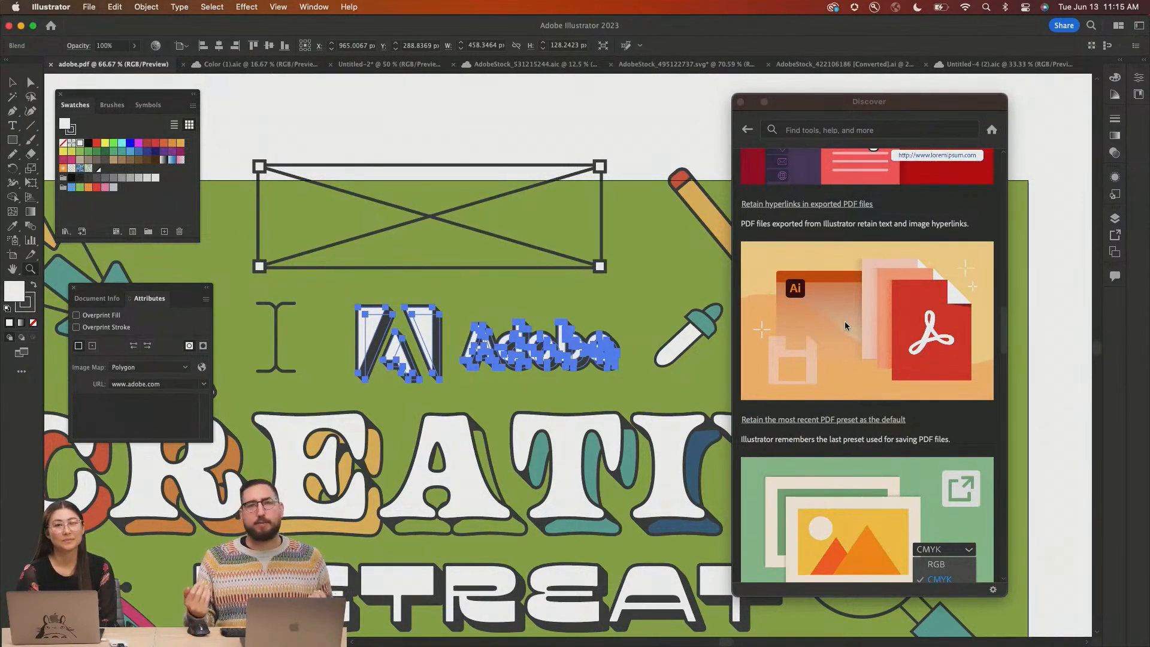
pyautogui.click(91, 6)
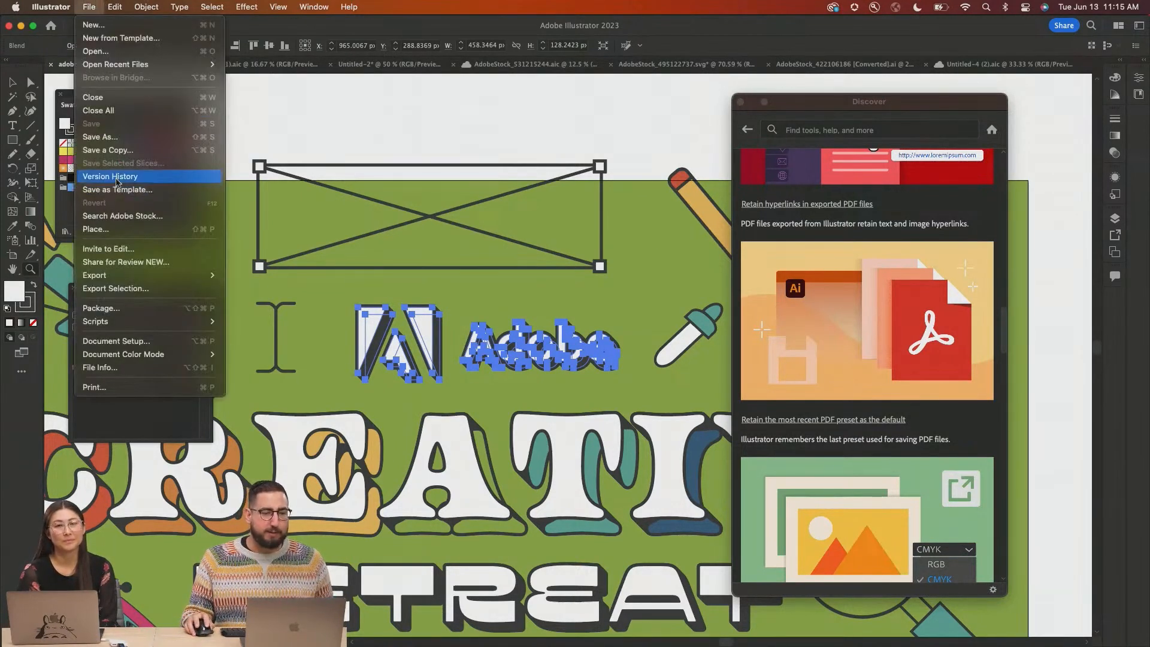
pyautogui.click(115, 138)
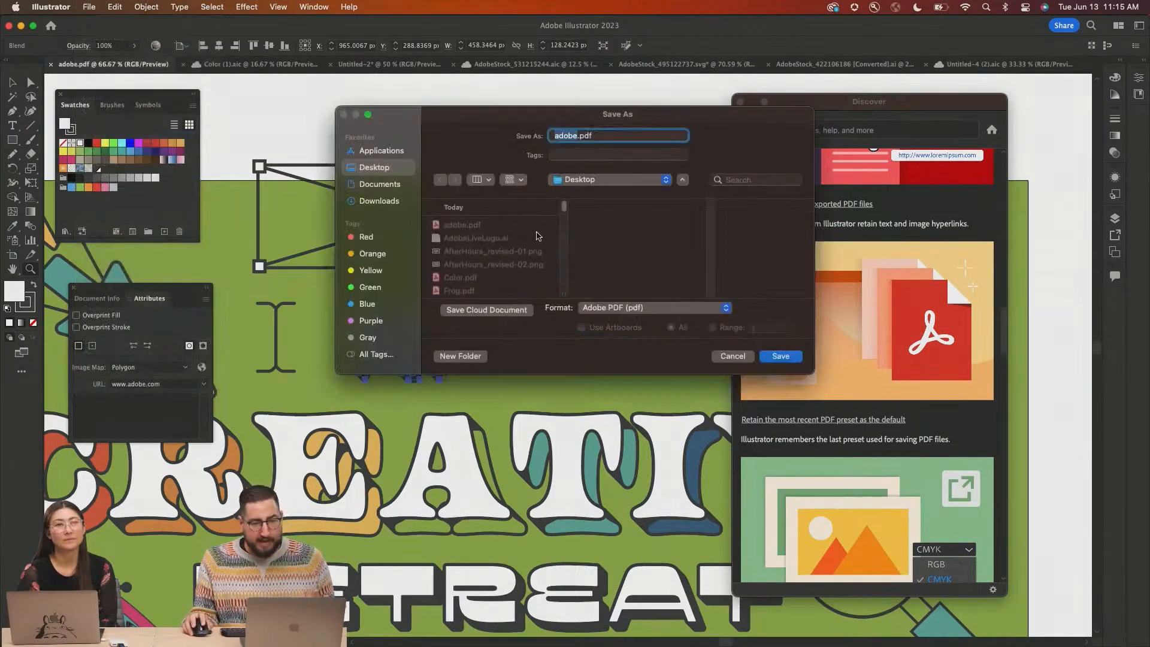
pyautogui.click(762, 356)
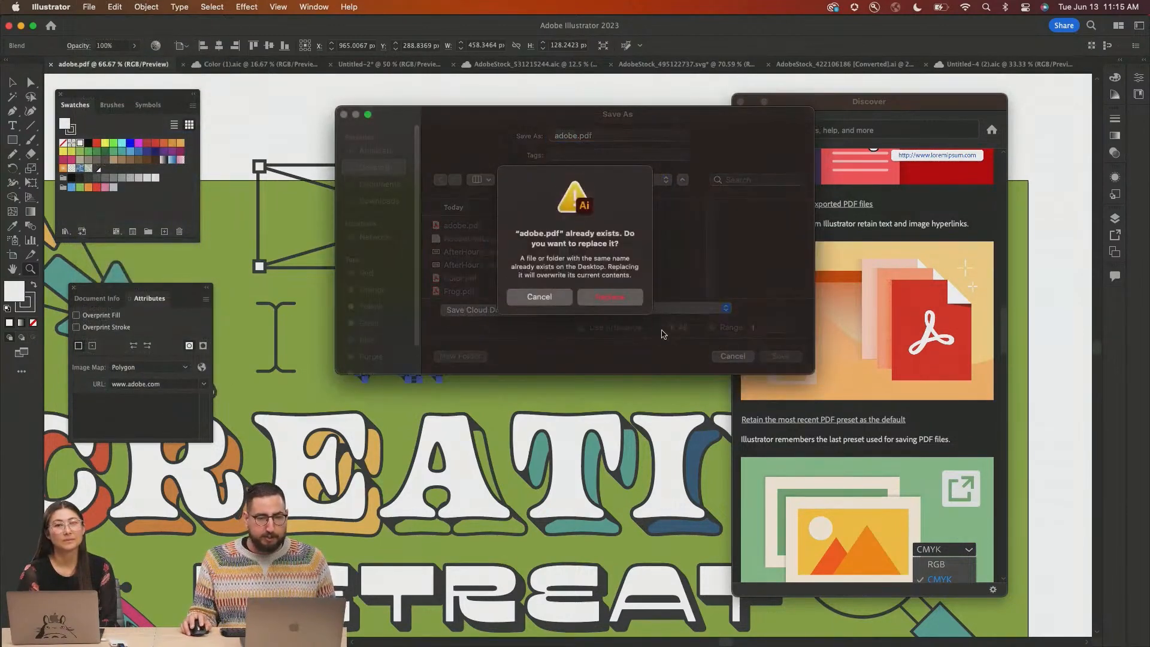
pyautogui.click(627, 300)
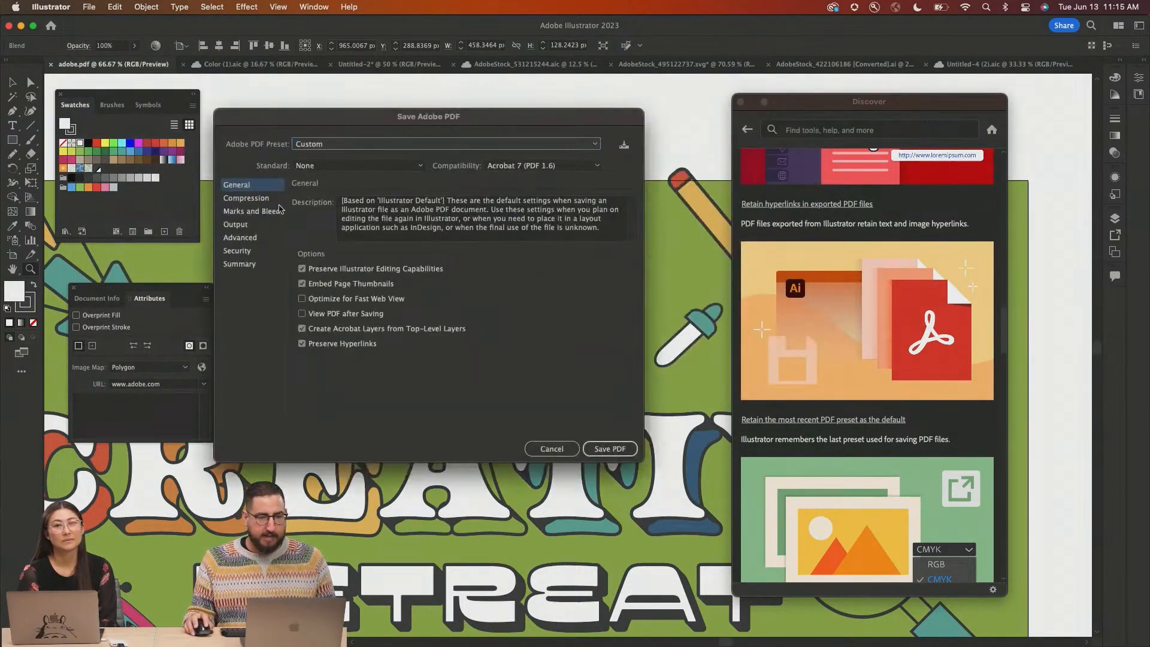
pyautogui.click(249, 201)
pyautogui.click(252, 211)
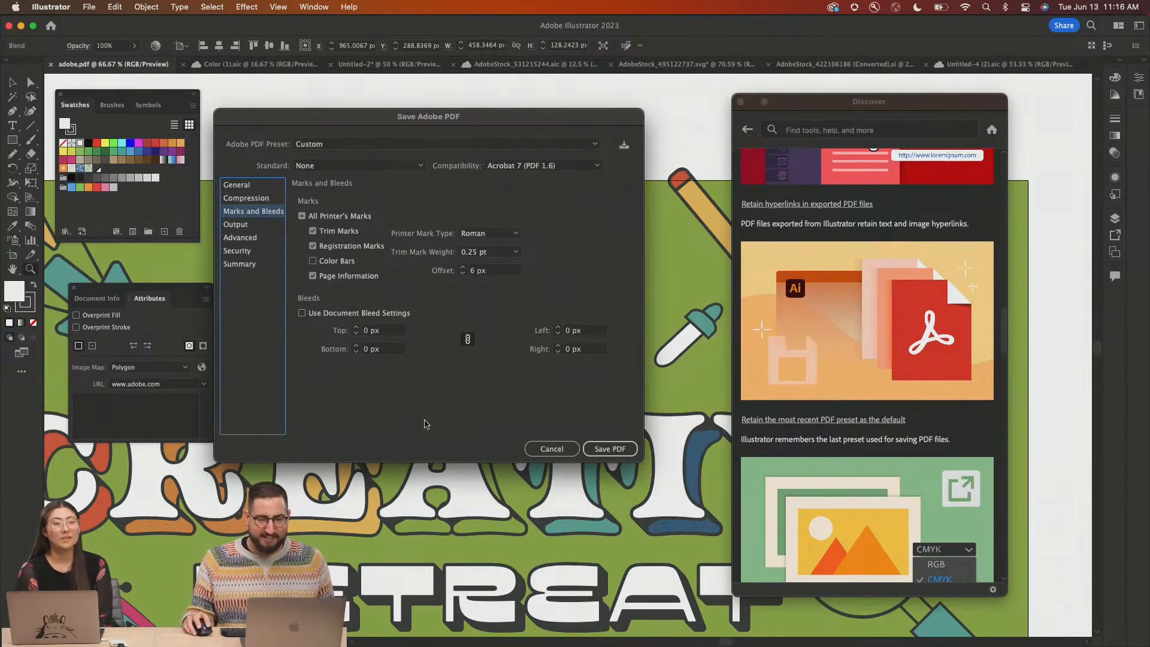
pyautogui.click(550, 449)
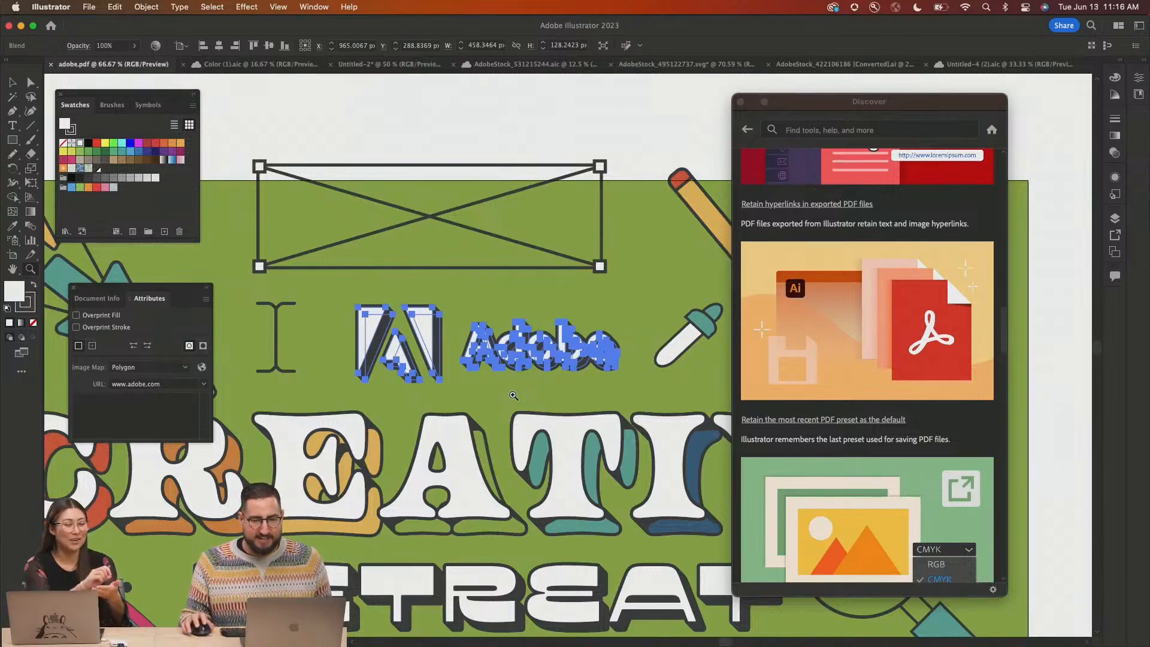
# Review the remaining feature notes on PDF presets, JPEG color models, and precise HSB and CMYK values, and close Discover.
pyautogui.scroll(-3, 830, 398)
pyautogui.scroll(-3, 829, 398)
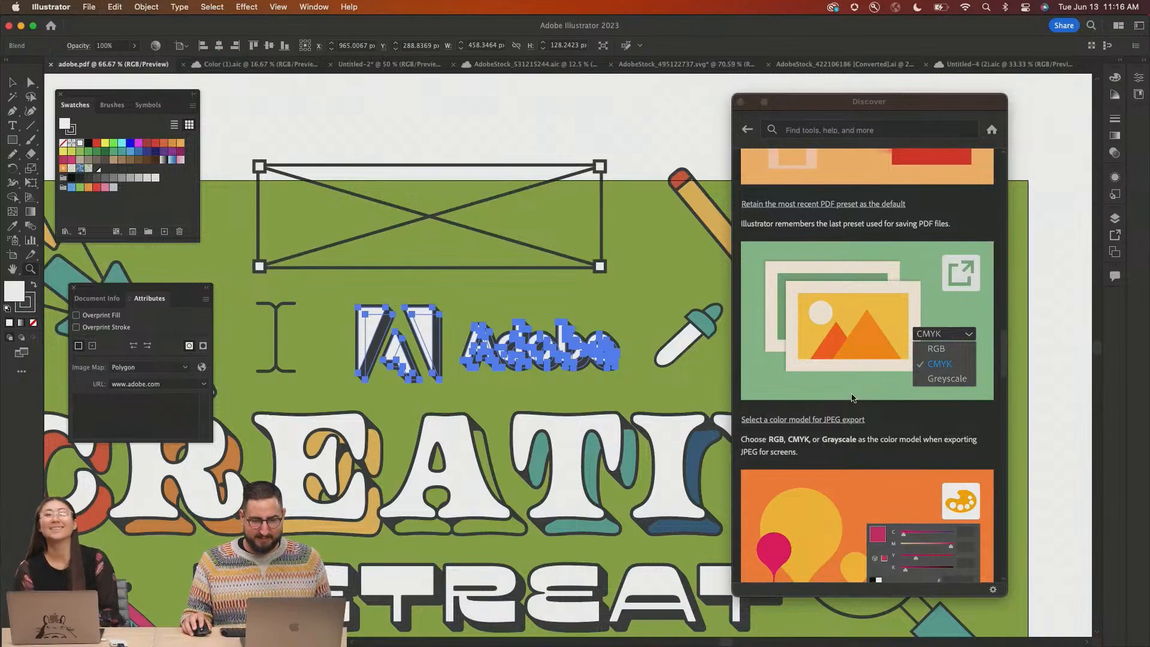
pyautogui.scroll(-1, 852, 397)
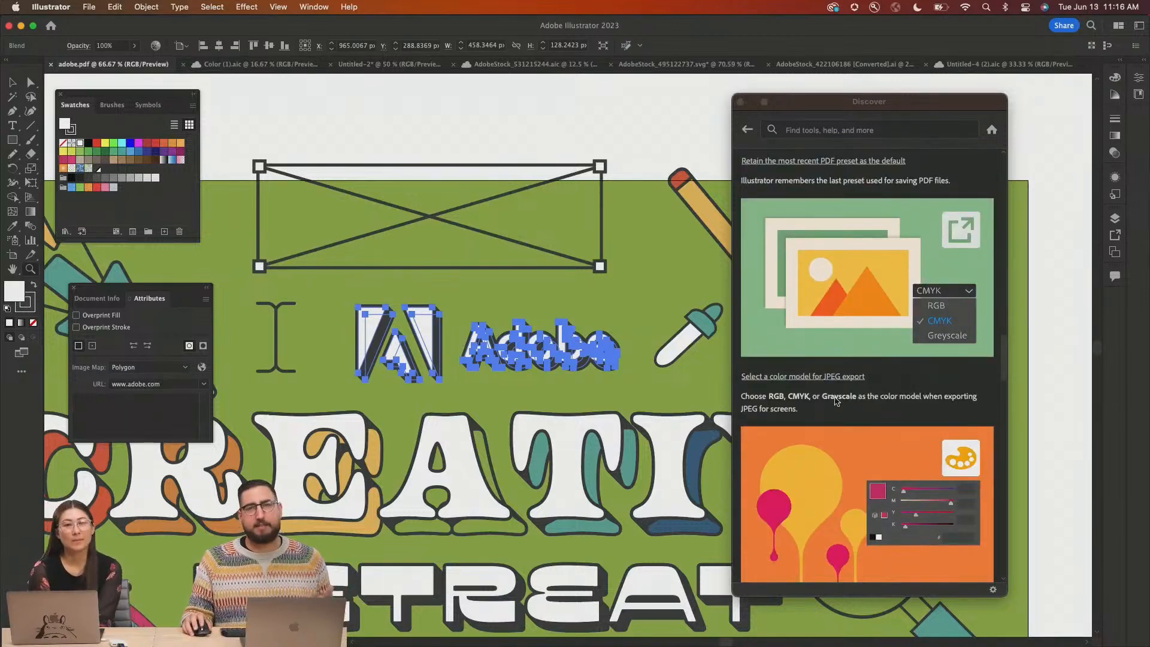
pyautogui.scroll(-4, 837, 400)
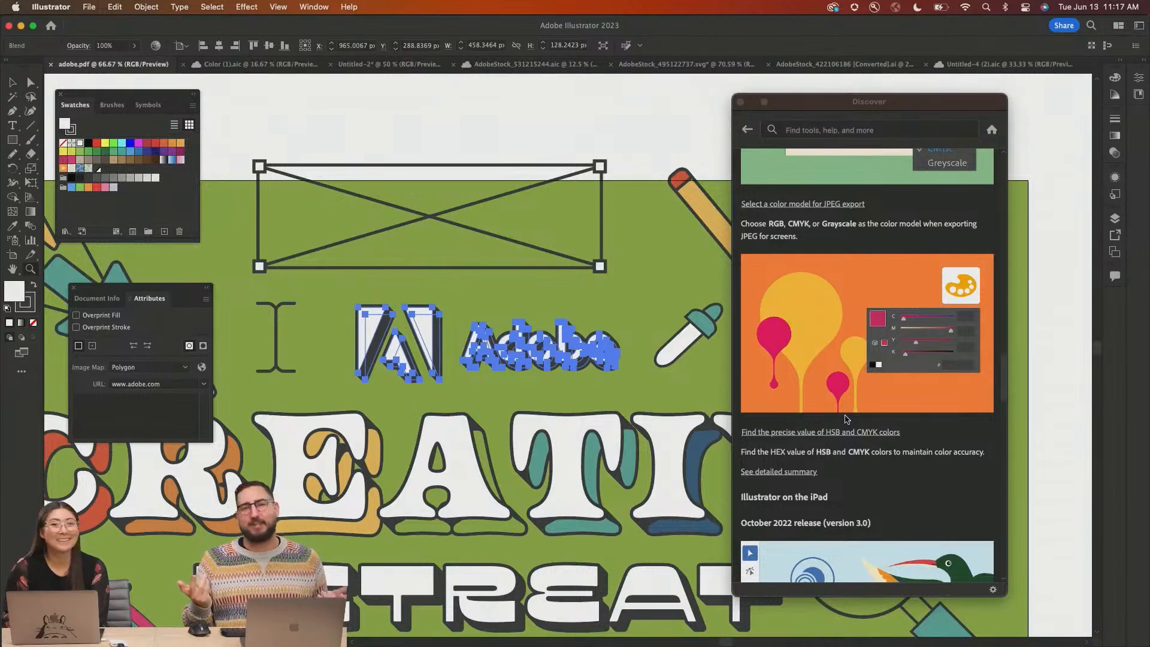
pyautogui.scroll(-5, 846, 419)
pyautogui.scroll(7, 846, 419)
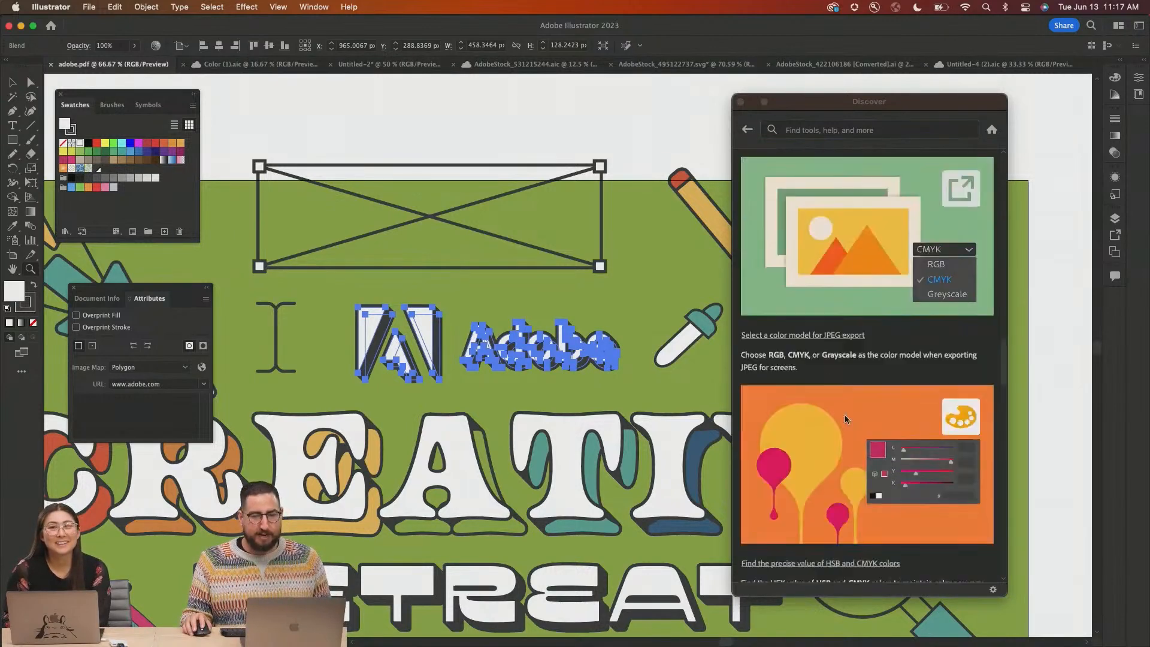
pyautogui.scroll(-2, 846, 418)
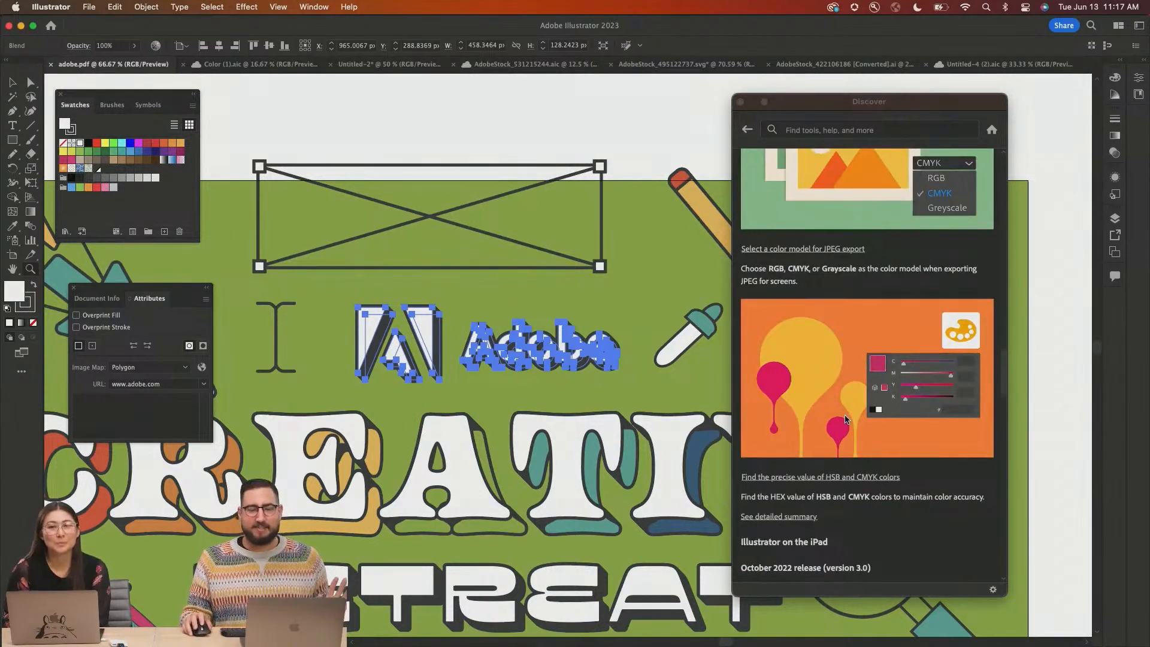
pyautogui.click(741, 101)
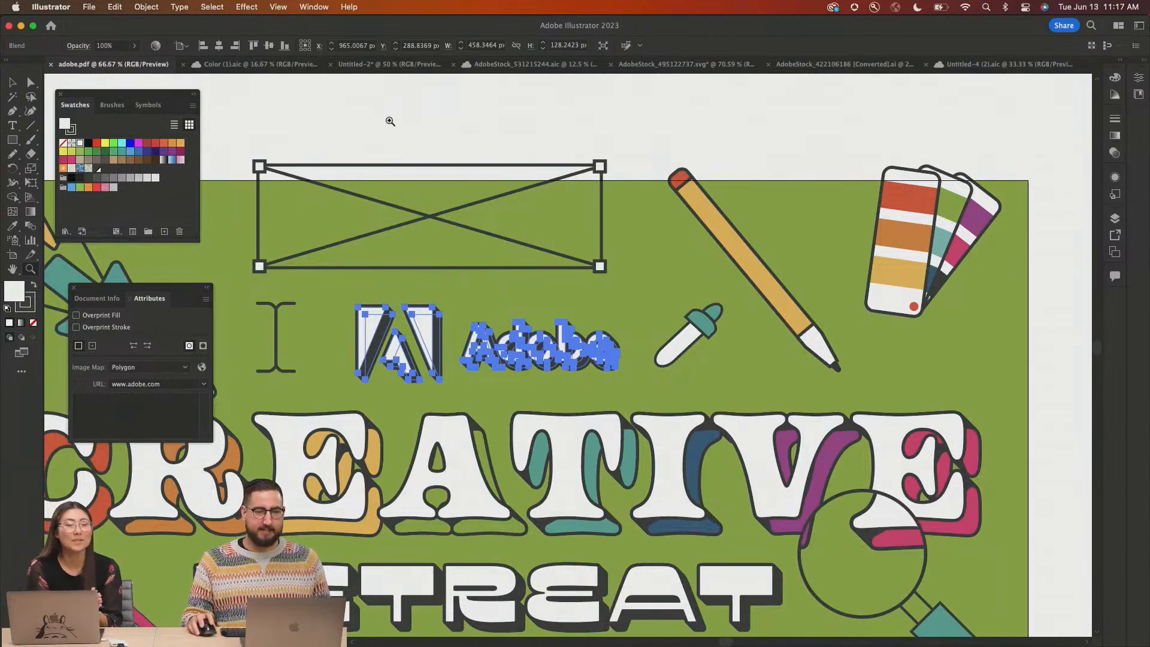
# Switch to Adobe Firefly (Beta) in Chrome and examine the generative tools offered on its home page.
pyautogui.moveTo(584, 643)
pyautogui.click(657, 623)
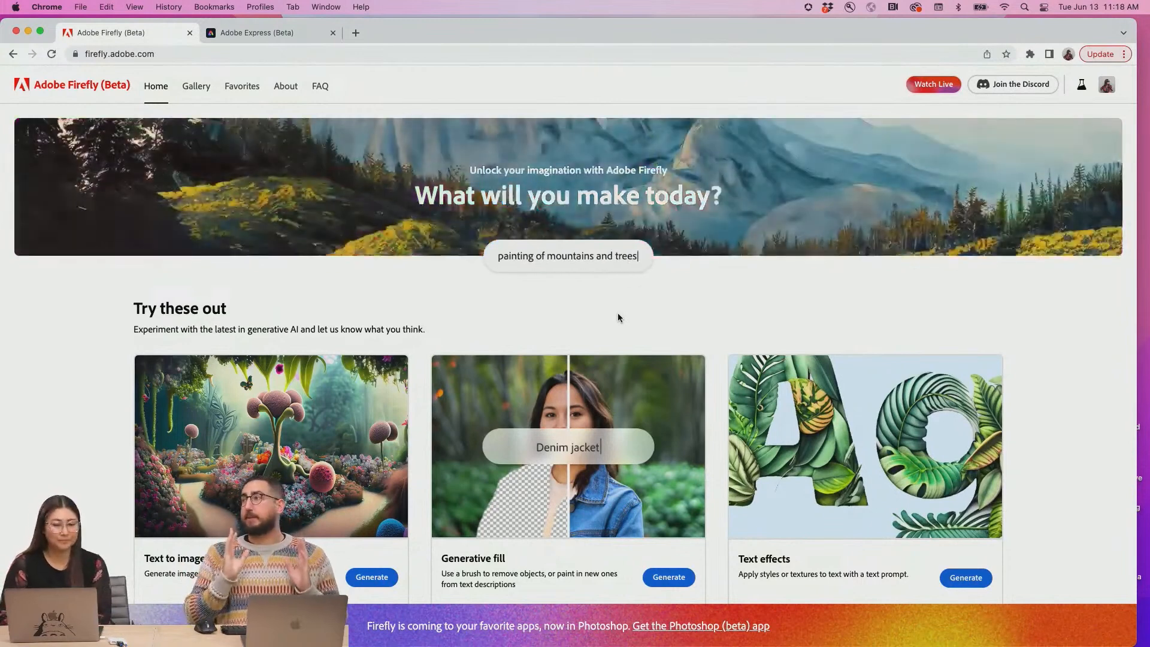
pyautogui.scroll(-1, 619, 318)
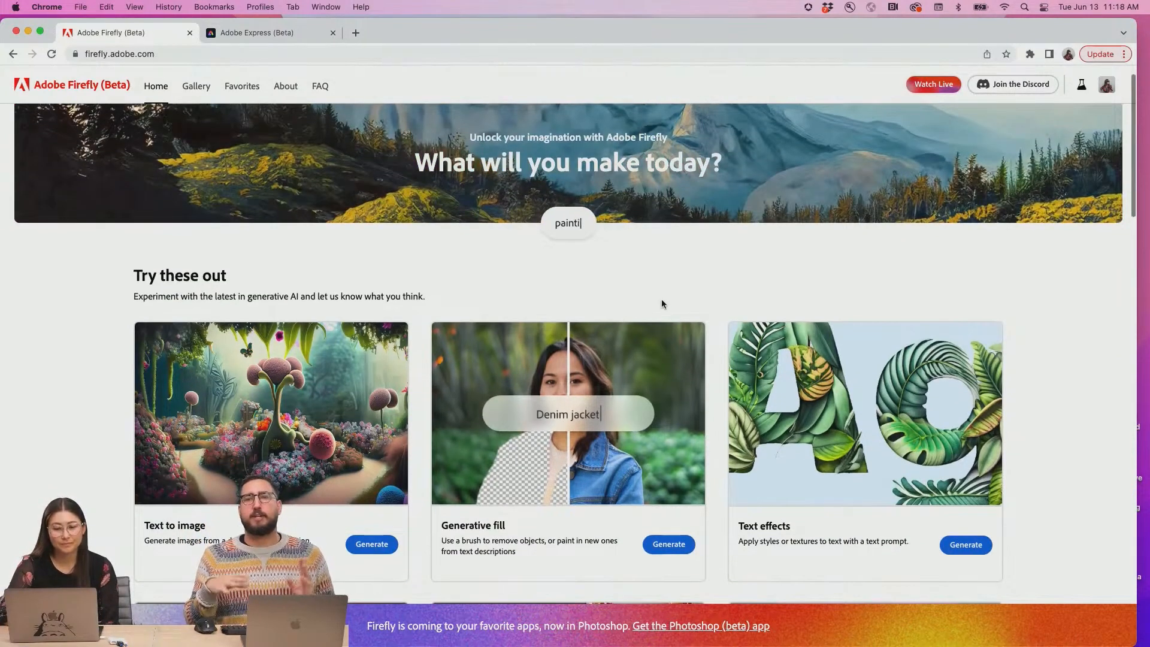
pyautogui.scroll(1, 689, 294)
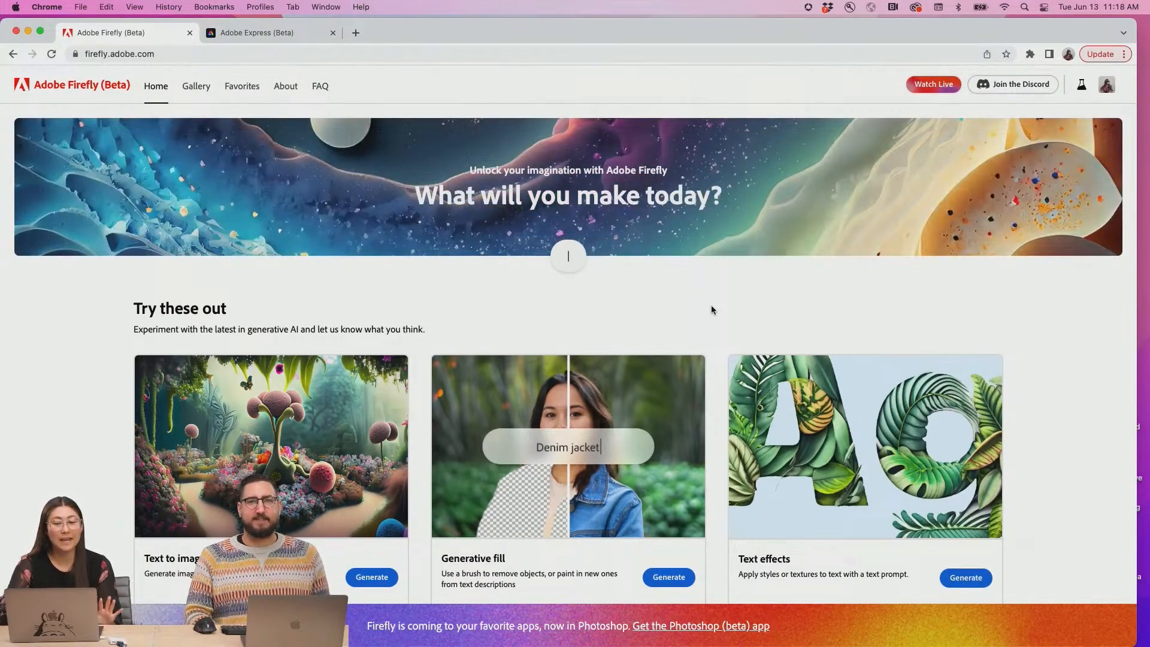
pyautogui.scroll(-1, 710, 307)
pyautogui.scroll(-1, 711, 308)
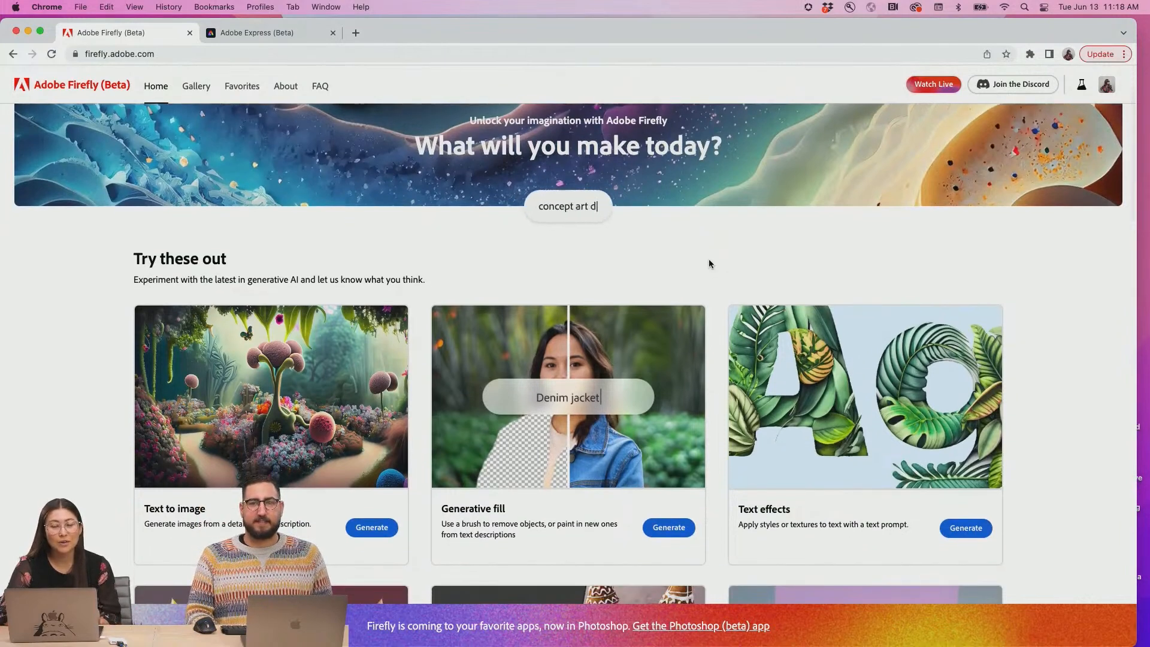
pyautogui.scroll(-5, 709, 261)
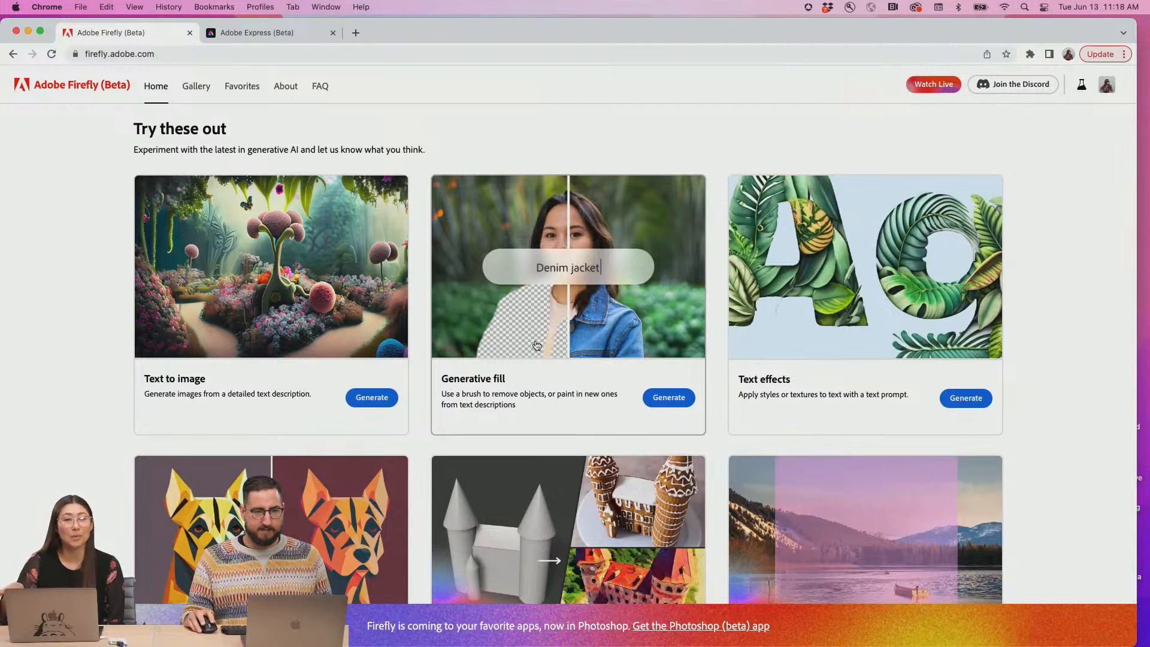
pyautogui.scroll(-5, 847, 313)
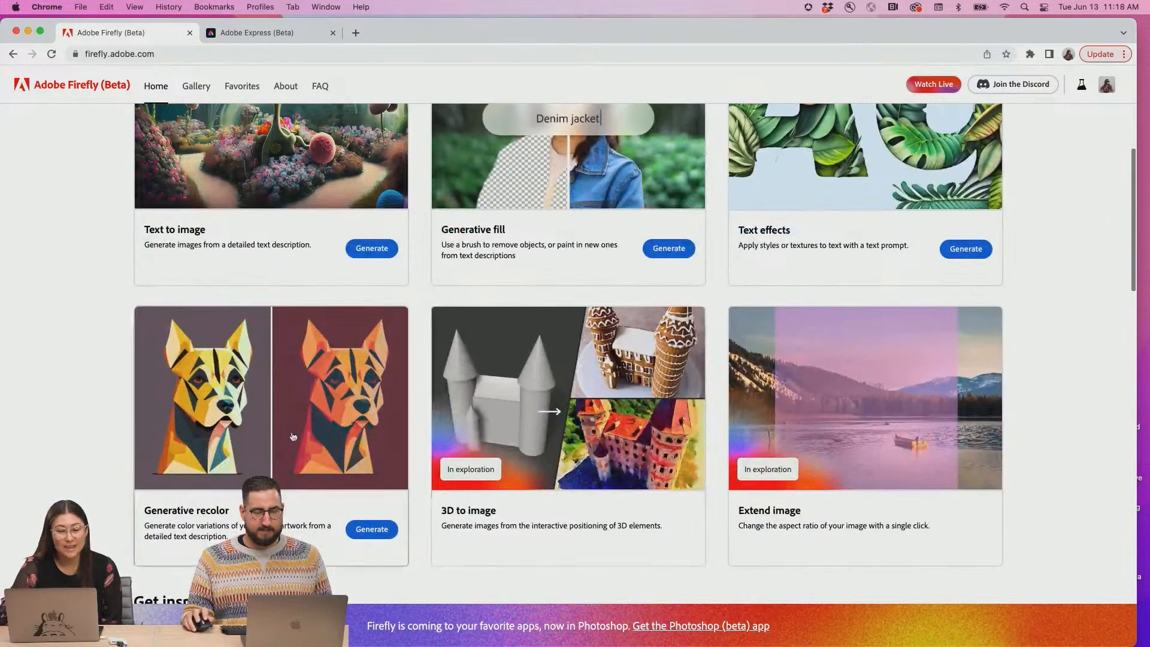
pyautogui.scroll(7, 297, 438)
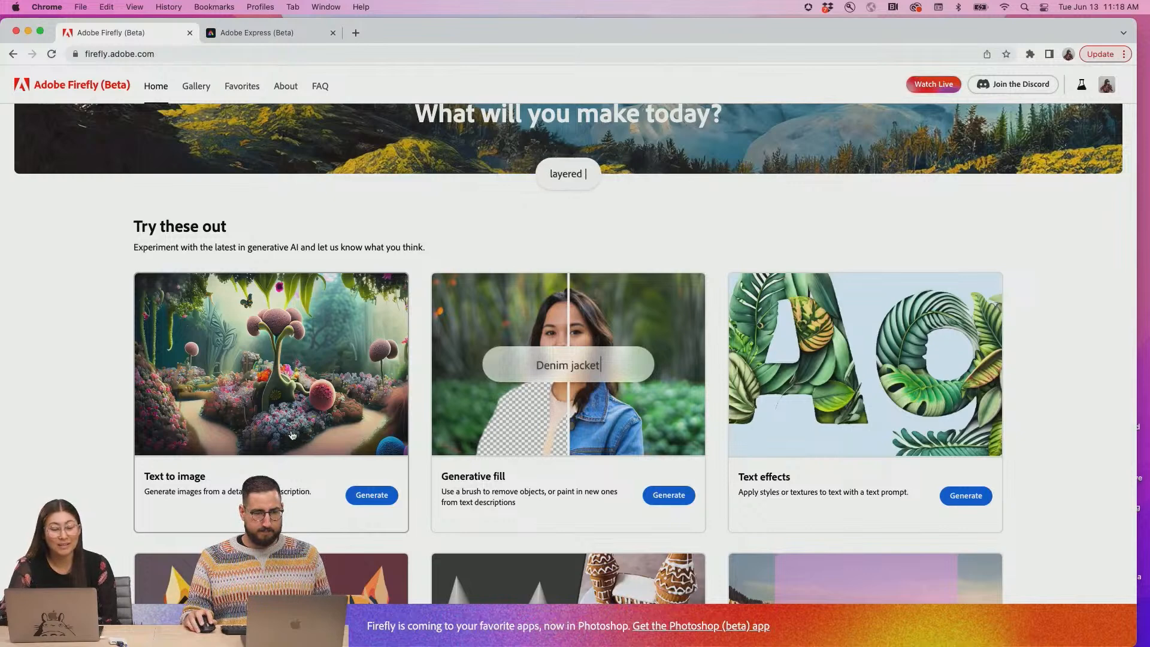
# Open Text to image and generate images from the sample prompt "A cute fluffy blue ball animal eating banana in a misty magical forest".
pyautogui.click(224, 358)
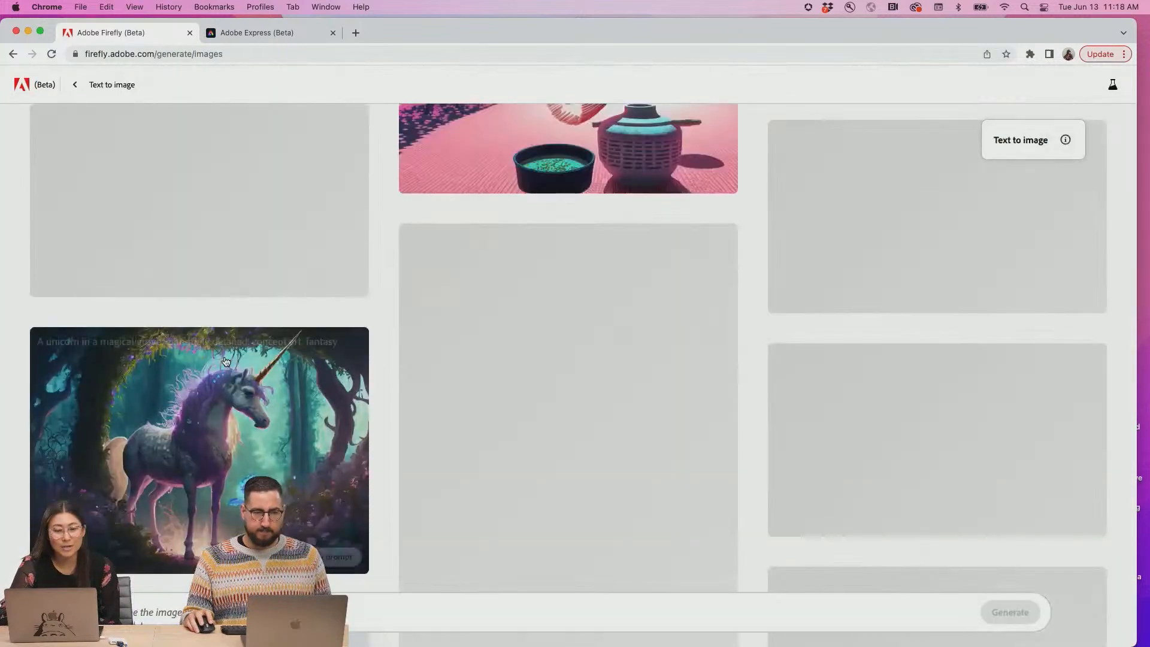
pyautogui.scroll(-1, 379, 304)
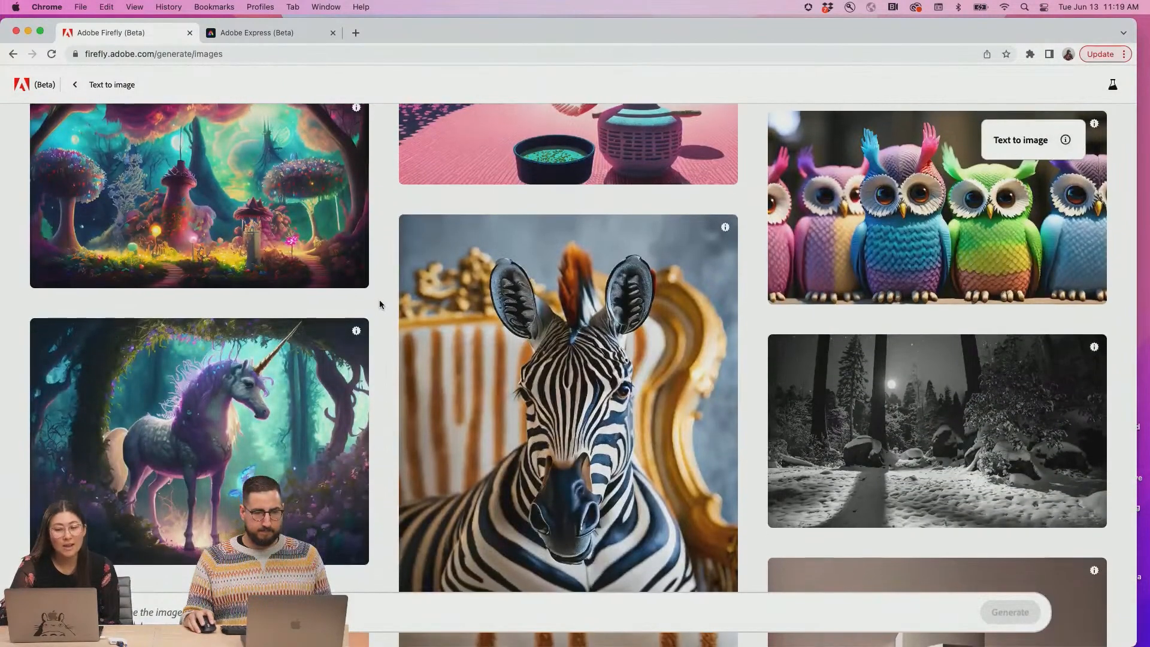
pyautogui.scroll(-4, 379, 304)
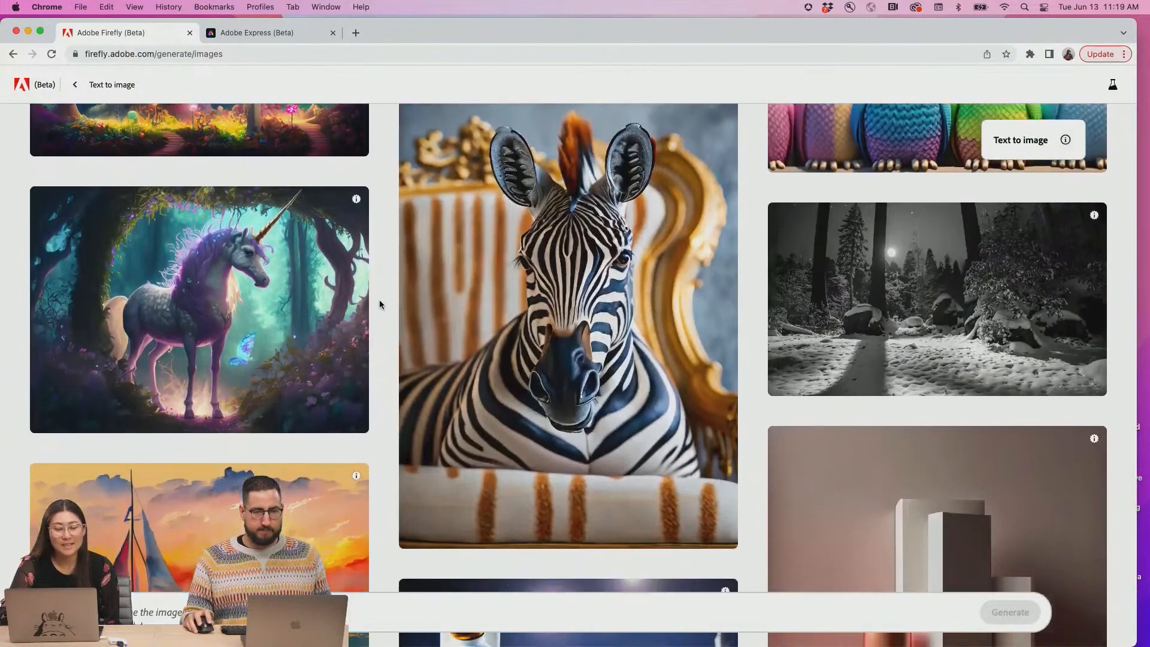
pyautogui.scroll(-5, 379, 304)
pyautogui.scroll(-5, 450, 299)
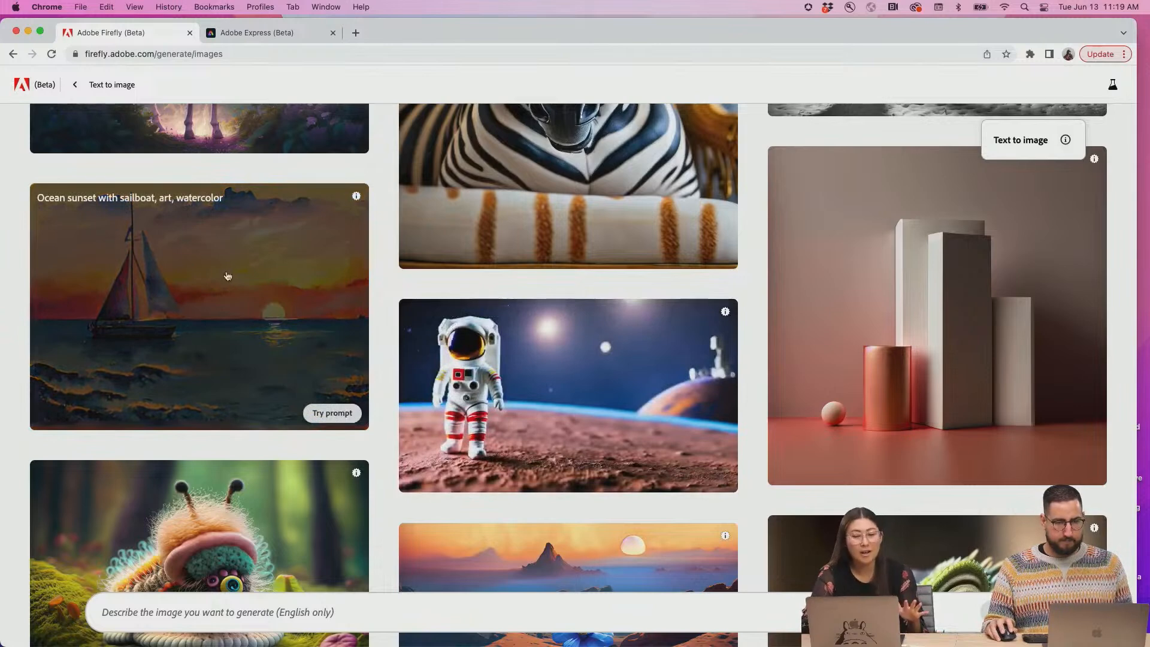
pyautogui.scroll(-1, 521, 392)
pyautogui.scroll(-1, 521, 392)
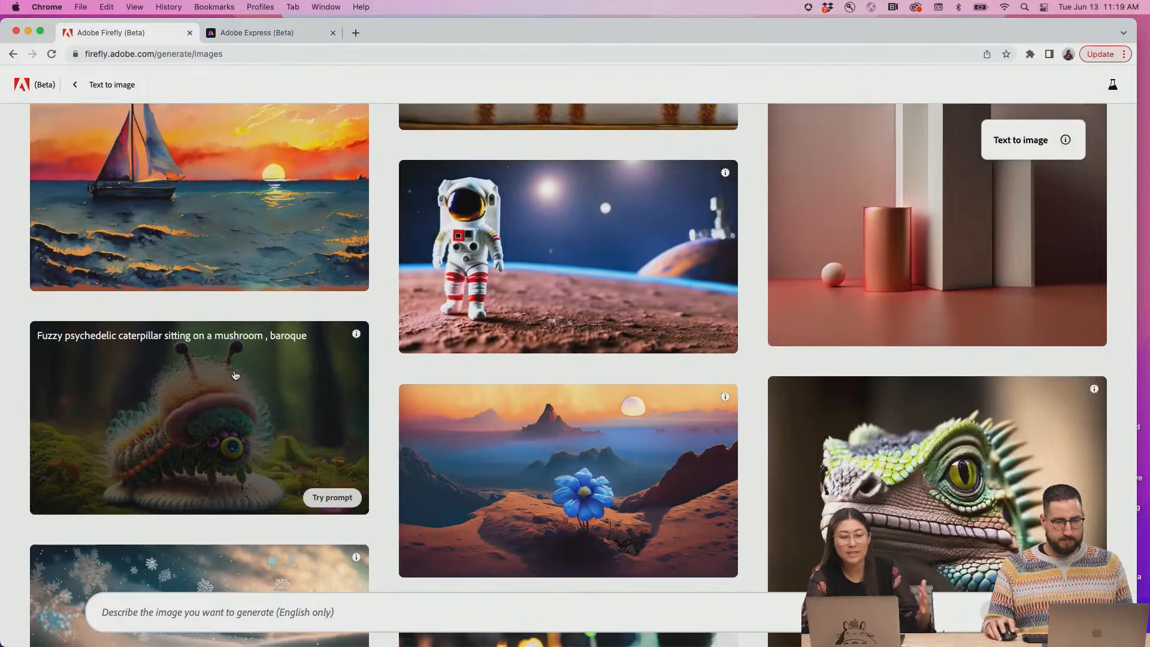
pyautogui.scroll(-7, 366, 394)
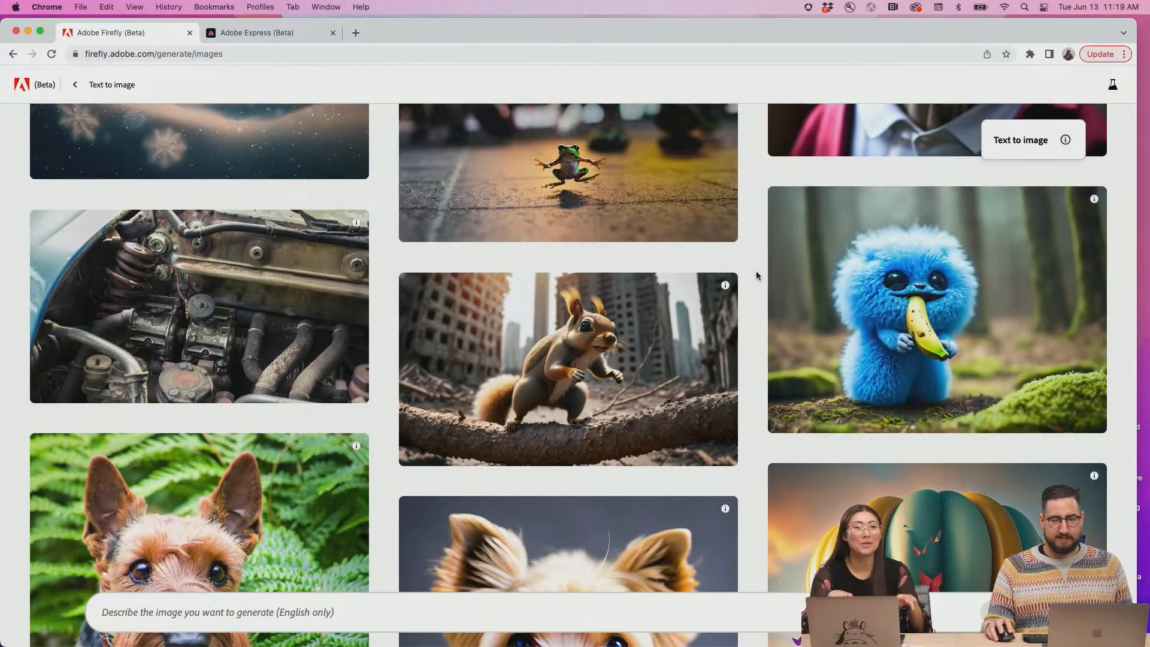
pyautogui.moveTo(834, 291)
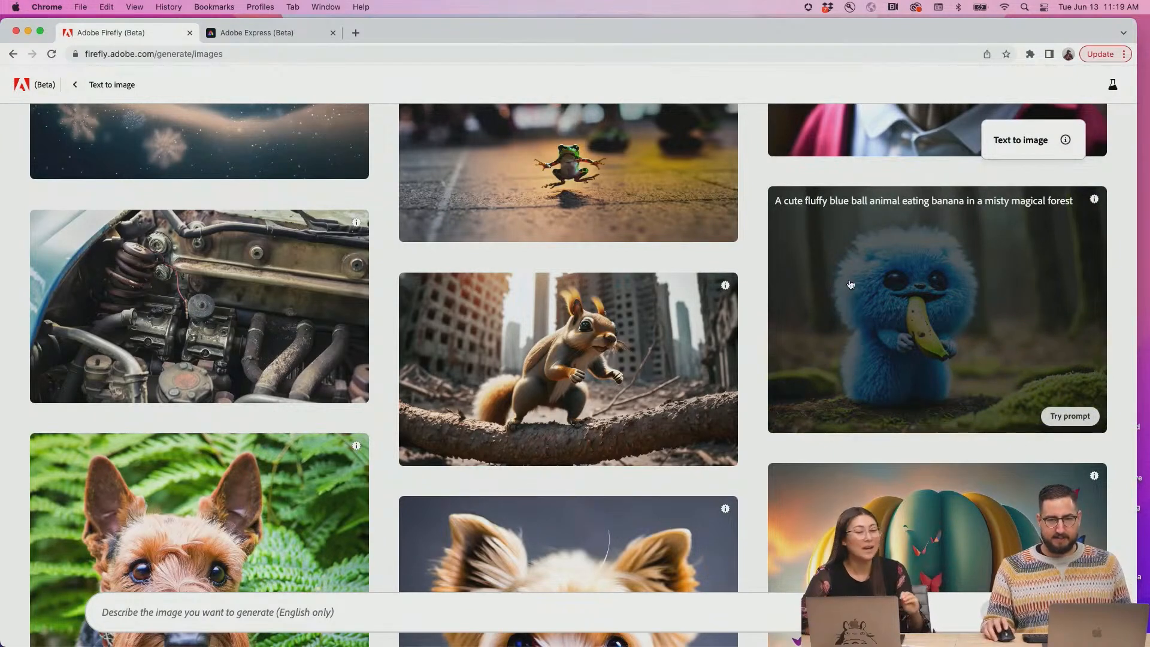
pyautogui.click(849, 284)
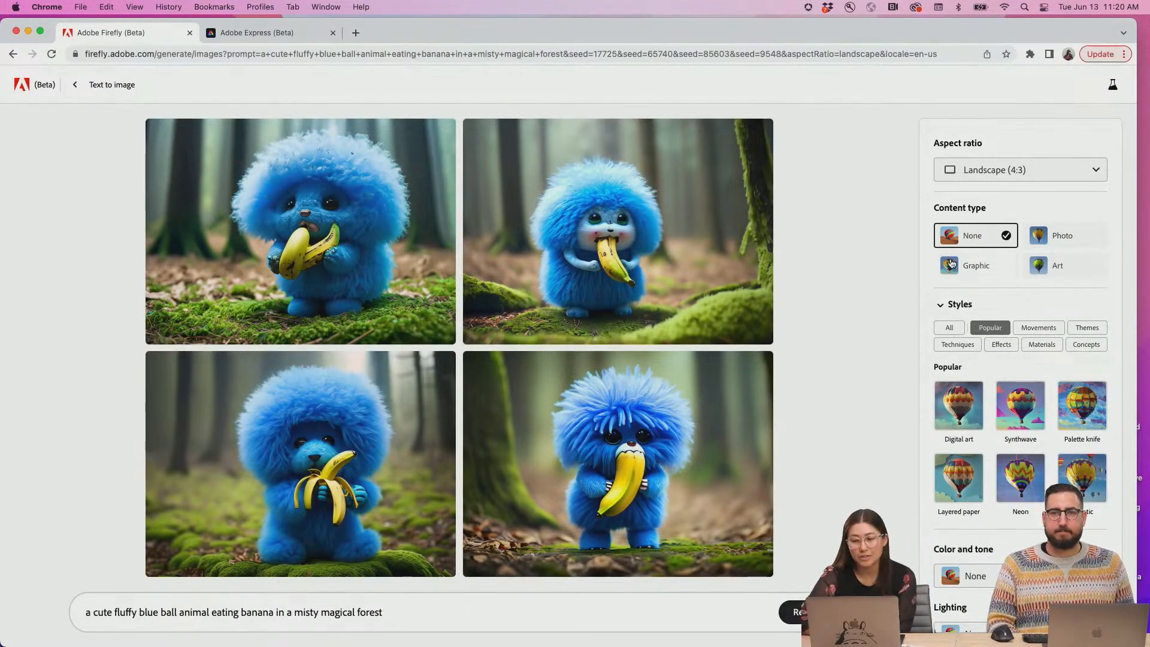
# Look through the Effects styles and apply the Doodle style from Techniques to the blue ball animal images.
pyautogui.scroll(-2, 1034, 394)
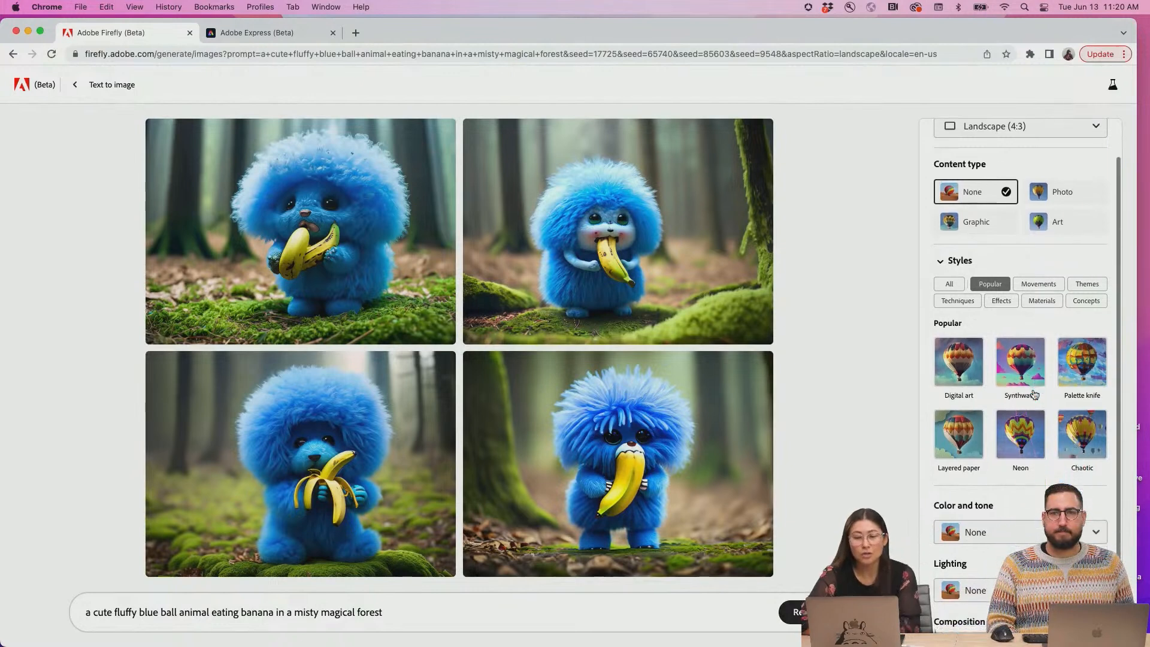
pyautogui.scroll(-2, 1034, 394)
pyautogui.moveTo(384, 612); pyautogui.dragTo(84, 612)
pyautogui.click(864, 384)
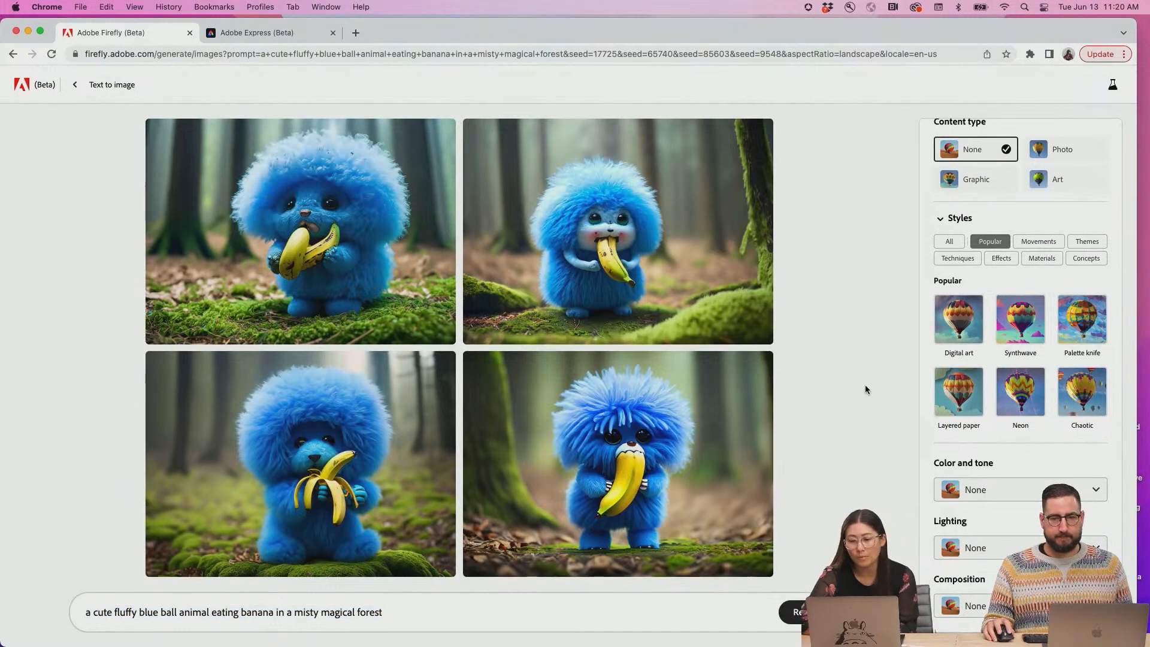
pyautogui.click(1001, 258)
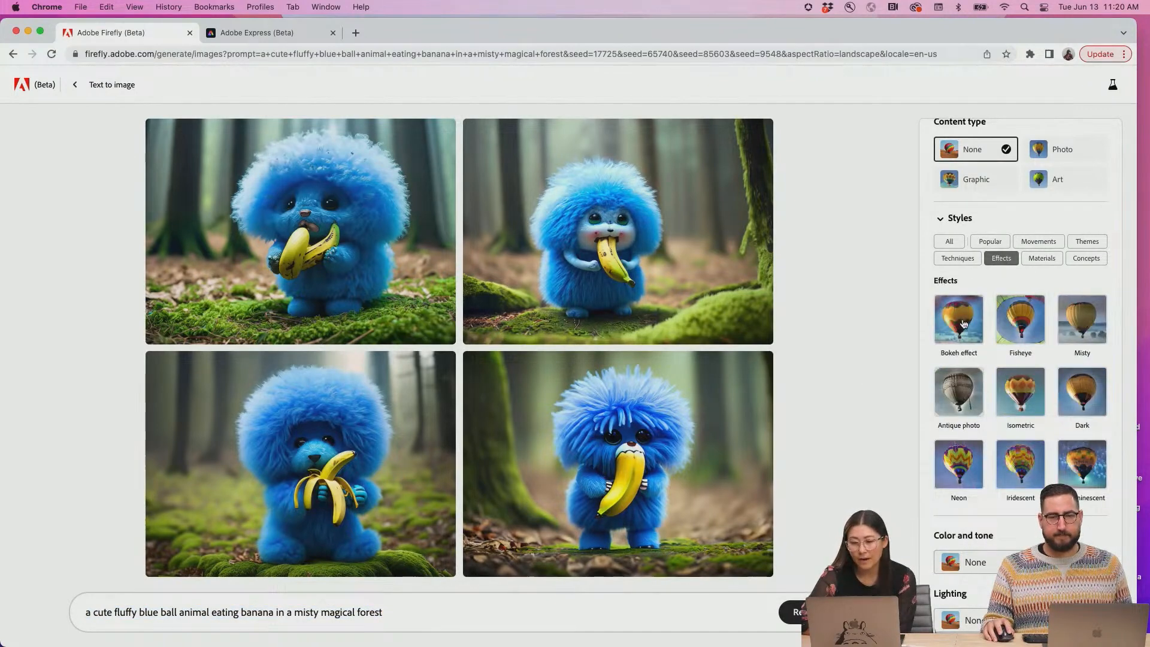
pyautogui.scroll(2, 1022, 375)
pyautogui.scroll(1, 1021, 375)
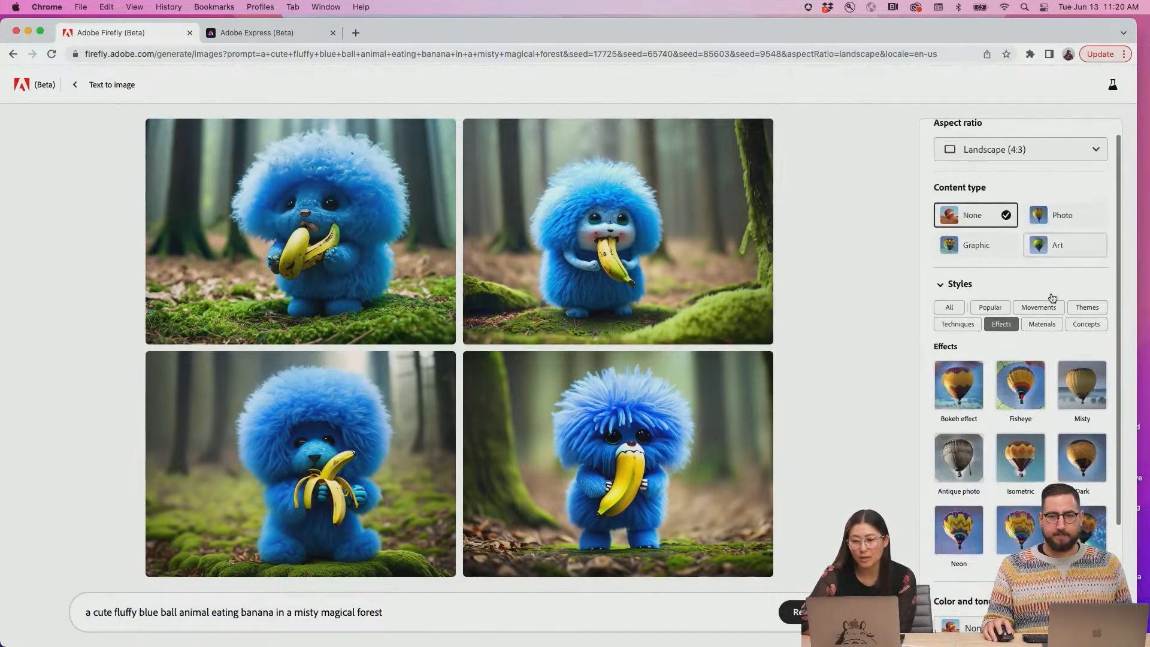
pyautogui.click(972, 324)
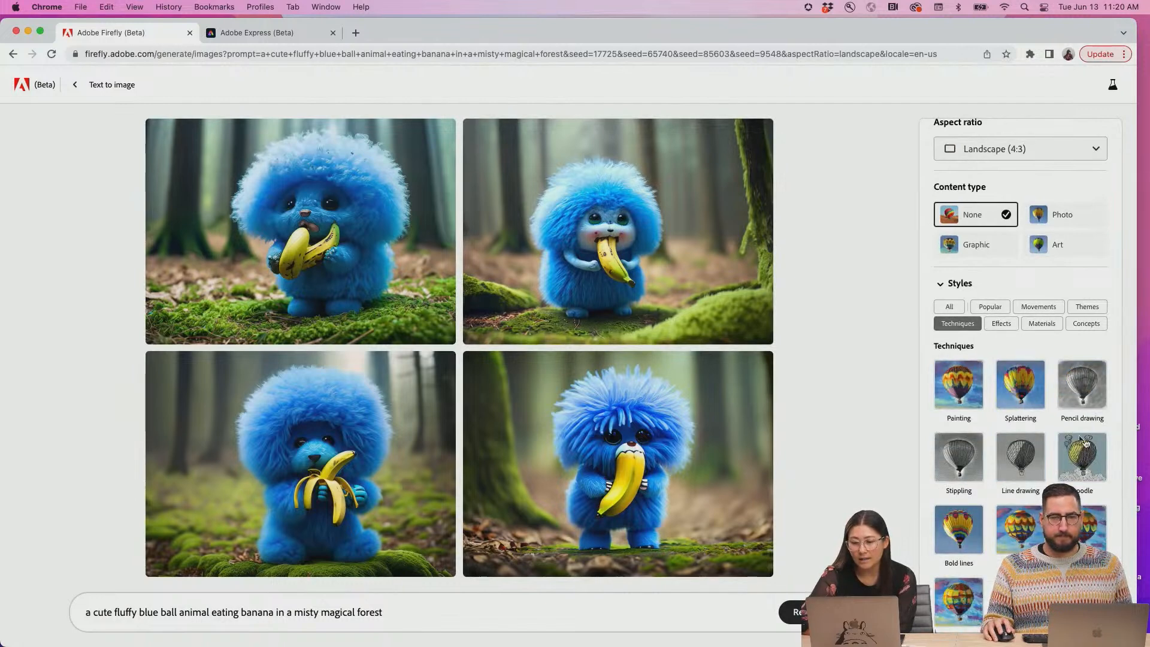
pyautogui.click(1078, 456)
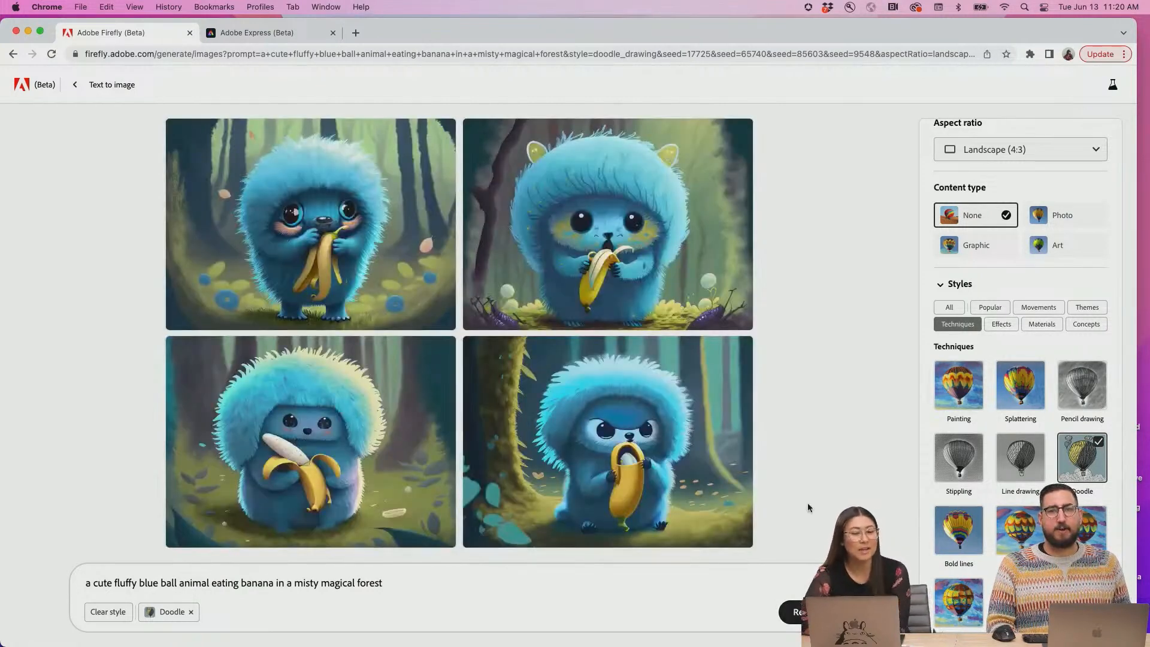
# Enlarge the fourth Doodle result, browse back through the others to the first, and close the enlarged view.
pyautogui.moveTo(330, 229)
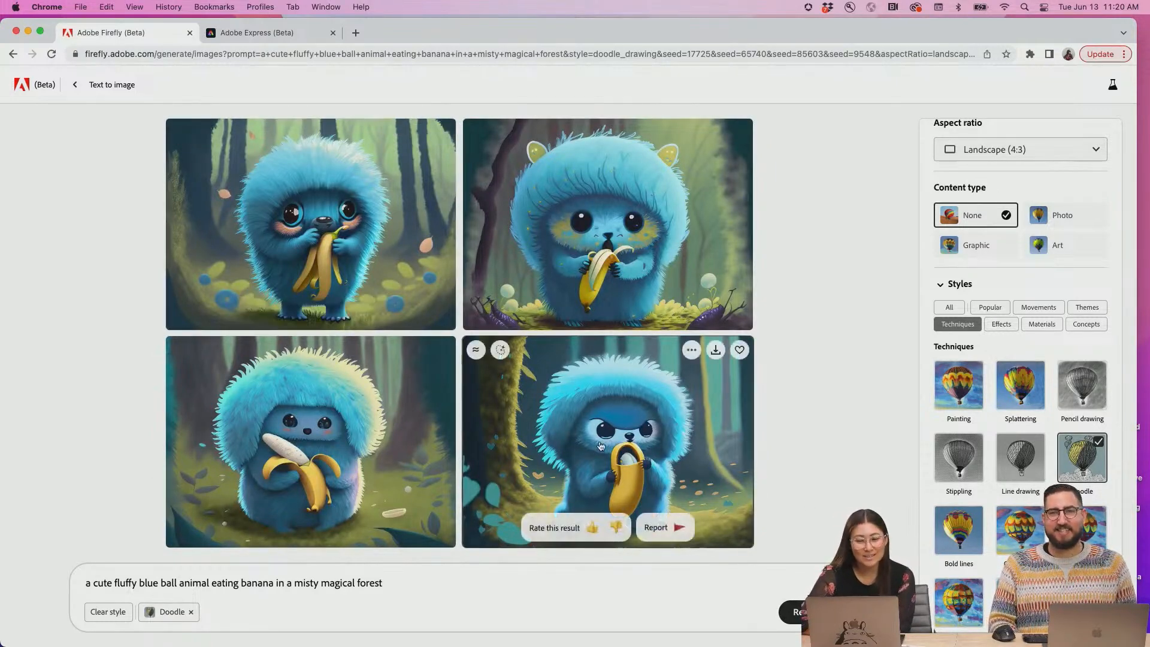
pyautogui.click(712, 418)
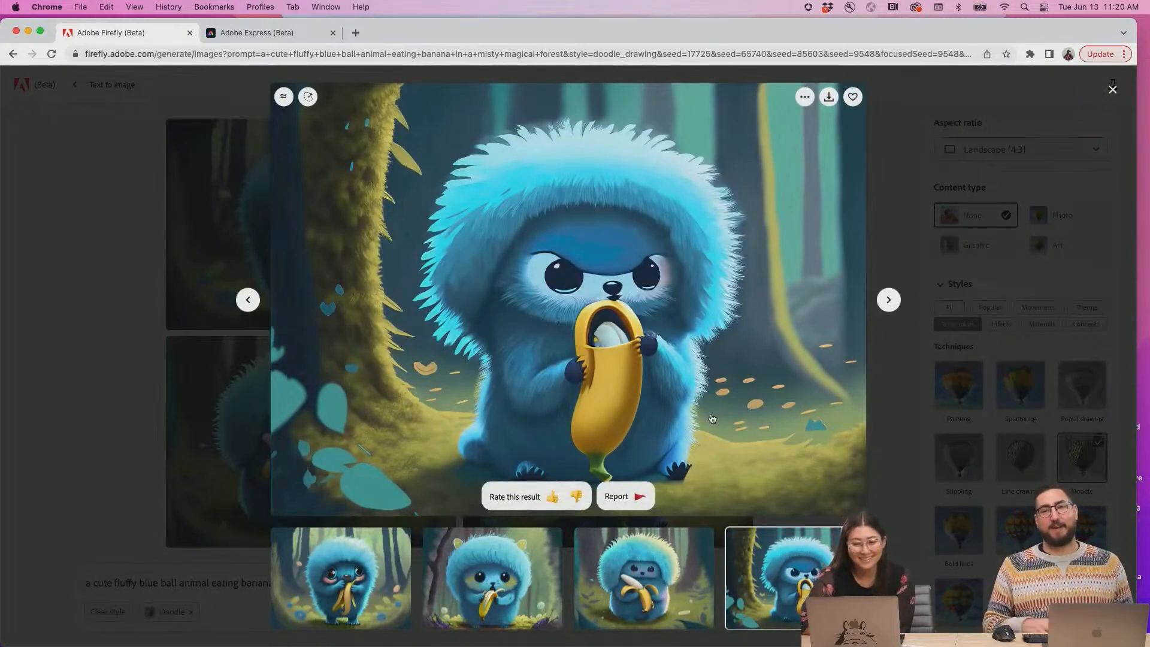
pyautogui.press('Left')
pyautogui.press('Left')
pyautogui.press('Left')
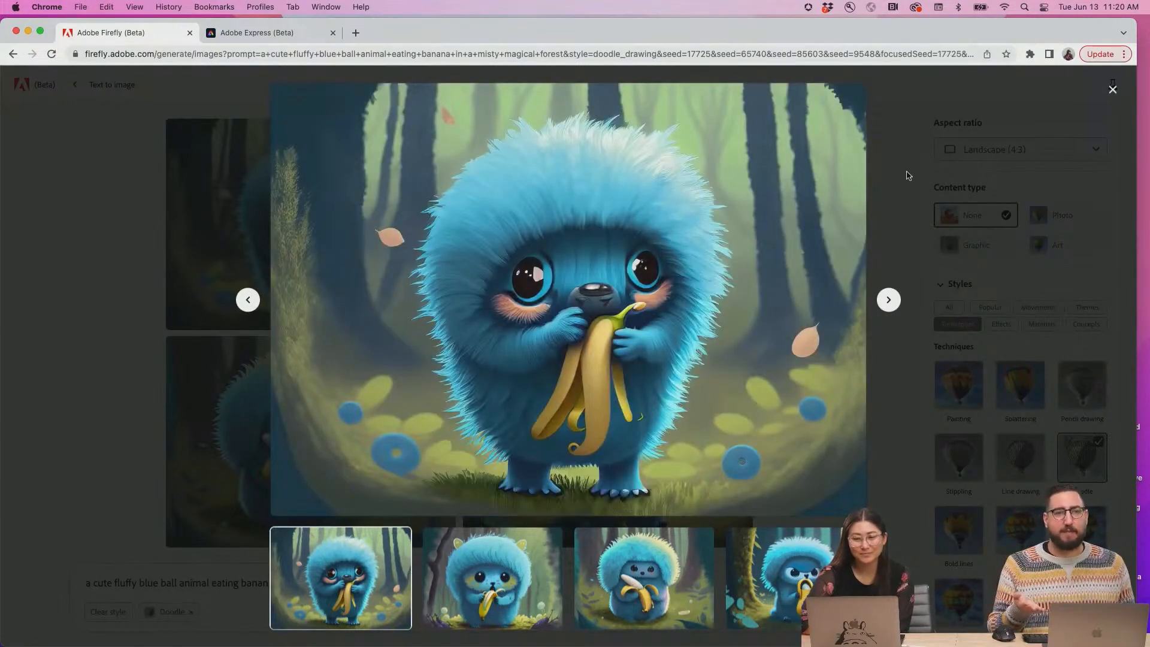
pyautogui.press('Escape')
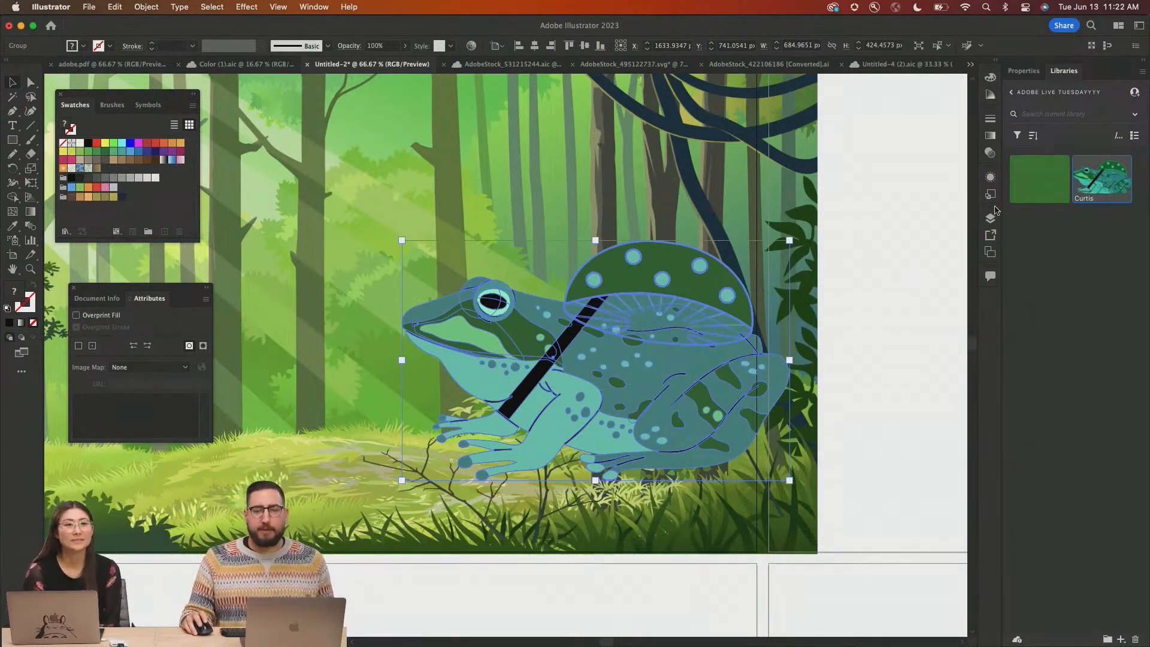
# List all libraries in Illustrator and reopen Adobe Live Tuesdayyyy, and in Adobe Express check the stored files and return to the libraries.
pyautogui.click(1012, 92)
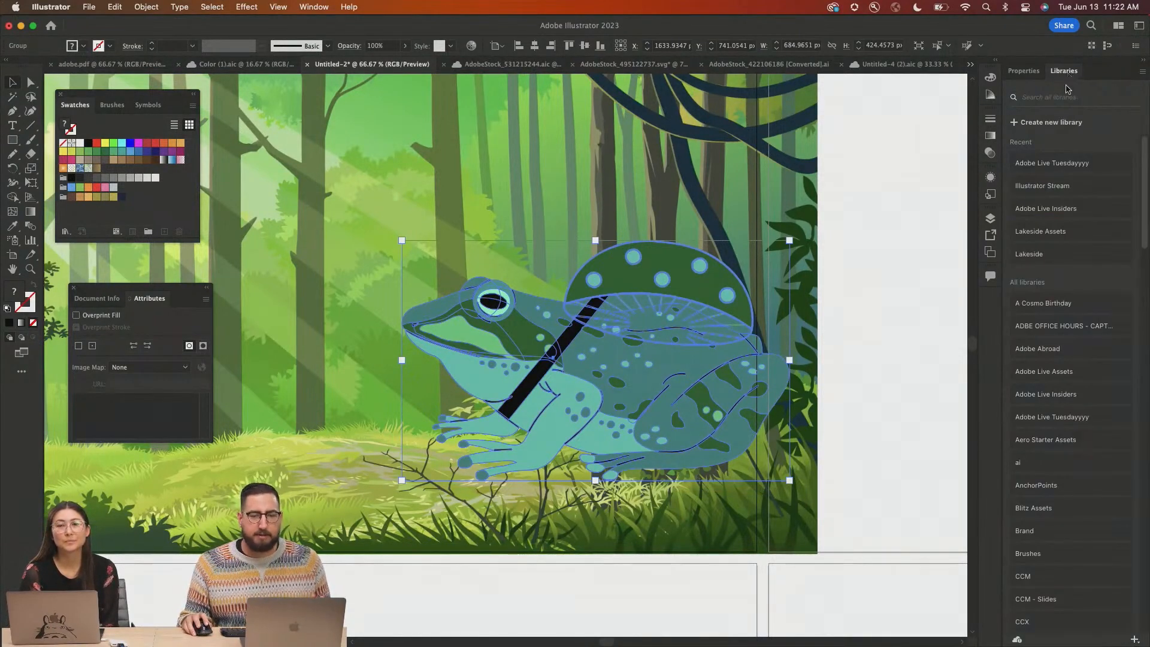
pyautogui.click(1076, 163)
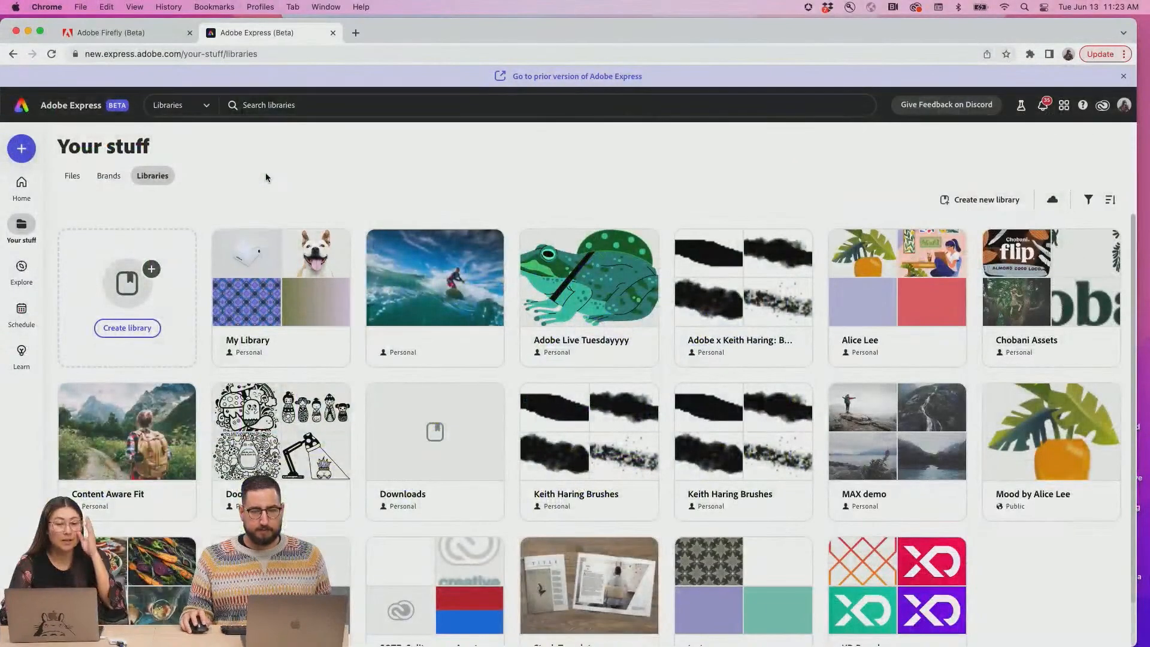
pyautogui.click(72, 176)
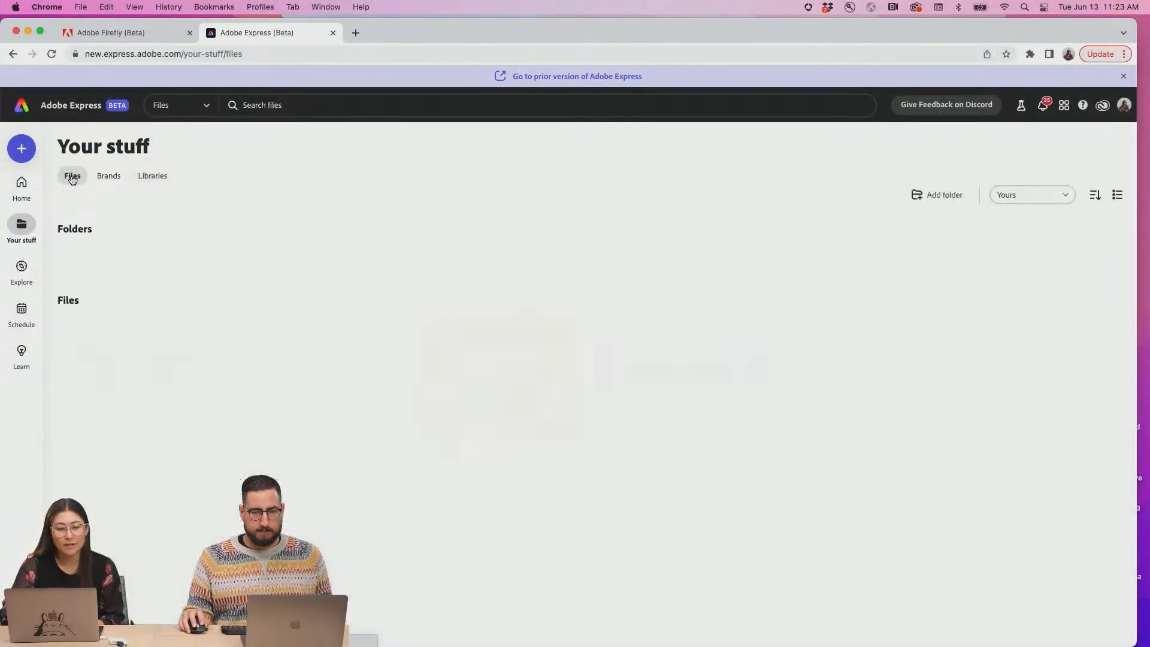
pyautogui.click(169, 180)
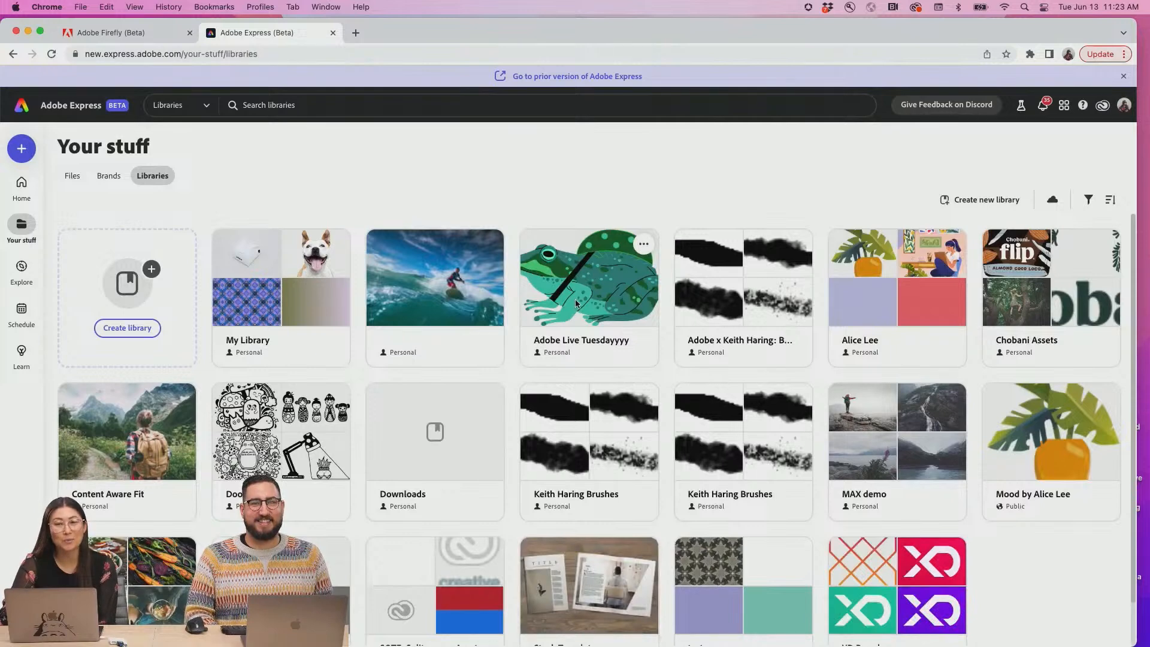
# Return to the Adobe Express home page and look through its Get started, Text to image and Text effects sections.
pyautogui.click(30, 189)
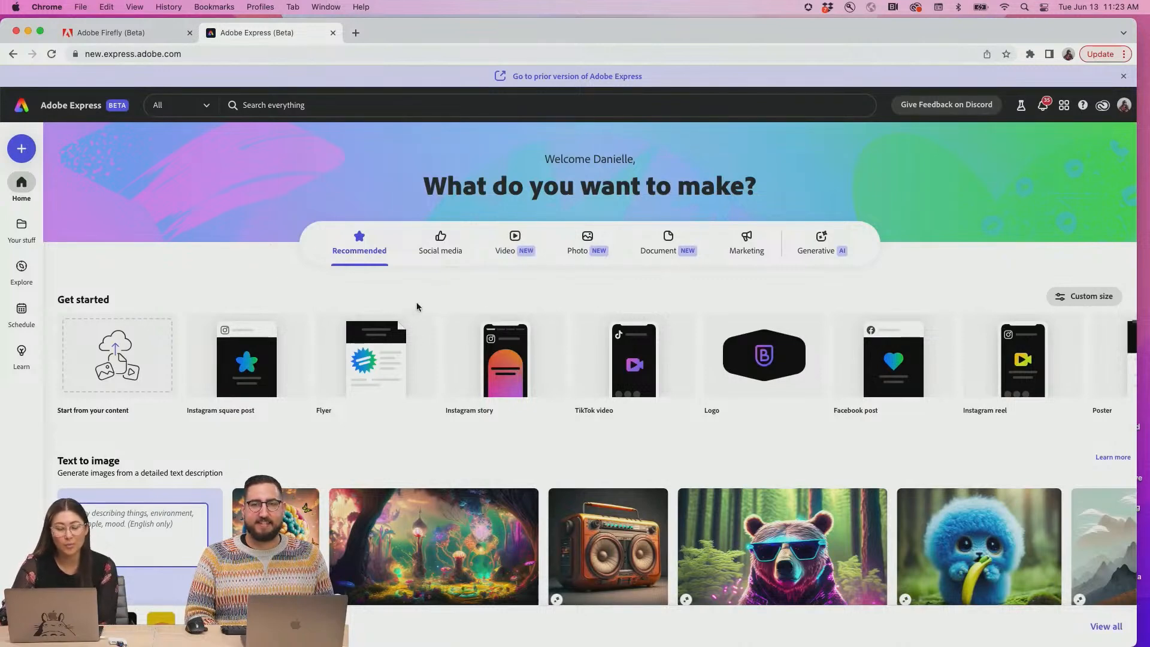
pyautogui.scroll(-3, 417, 305)
pyautogui.scroll(-3, 417, 306)
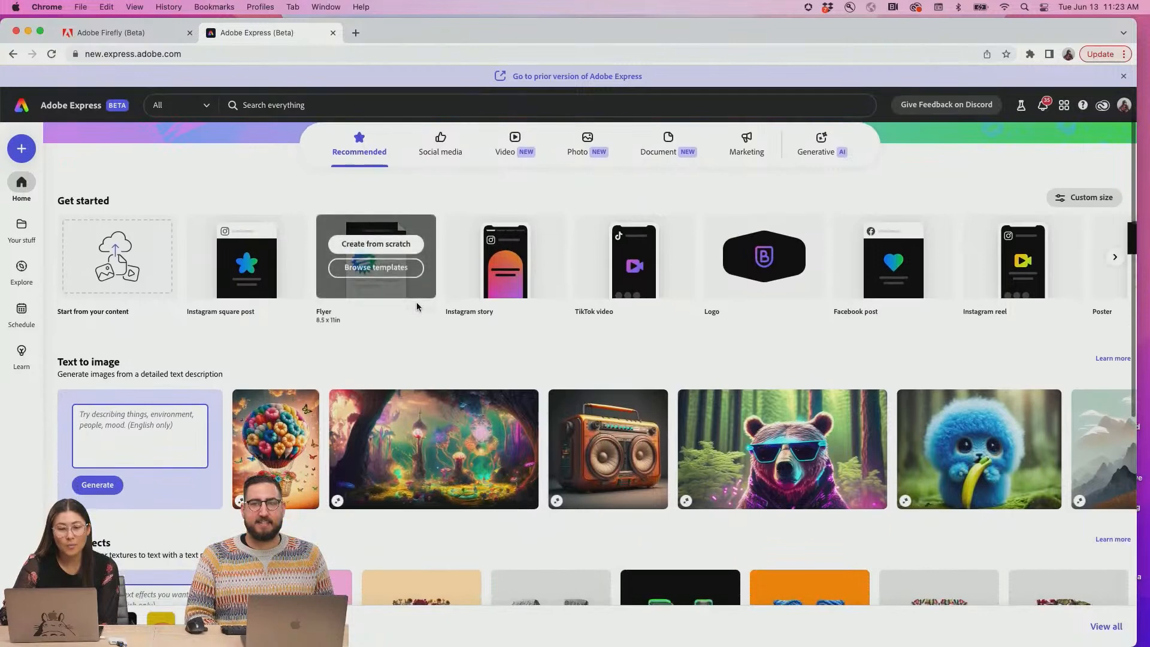
pyautogui.scroll(-1, 417, 307)
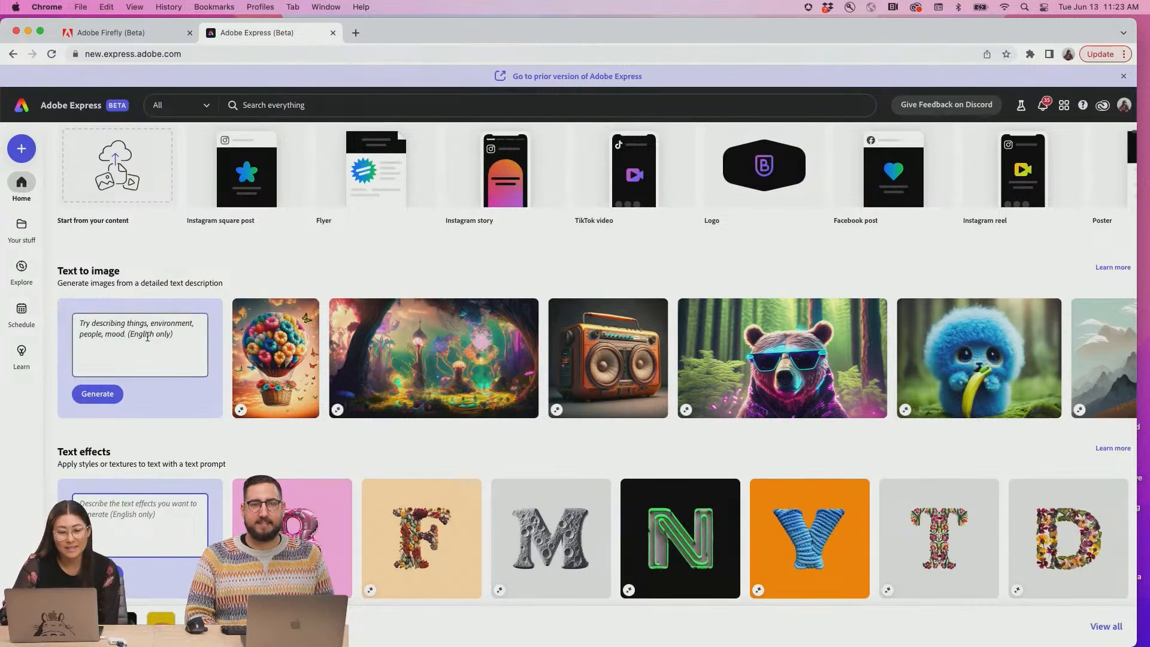
pyautogui.scroll(-1, 148, 337)
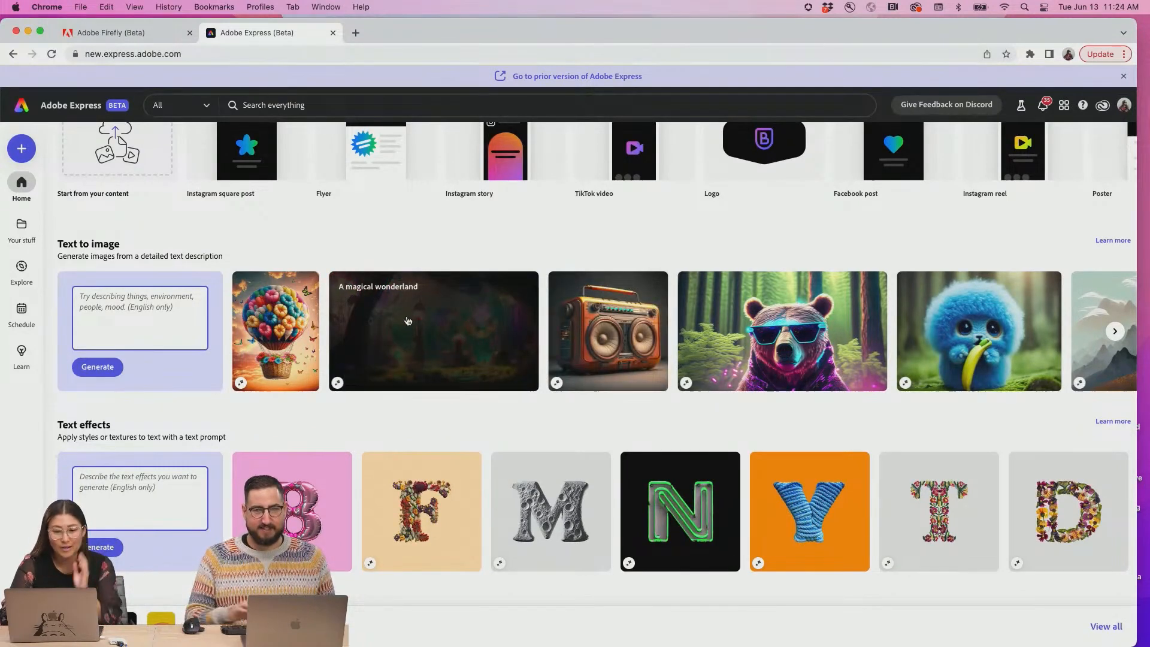
pyautogui.scroll(-2, 197, 439)
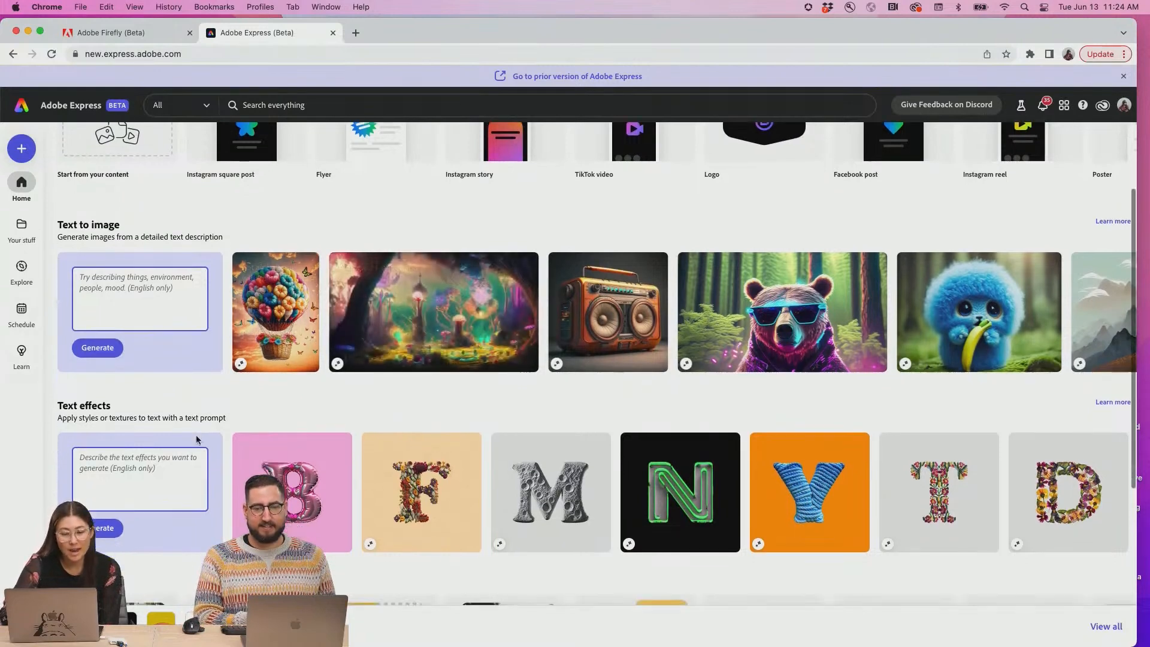
pyautogui.click(155, 436)
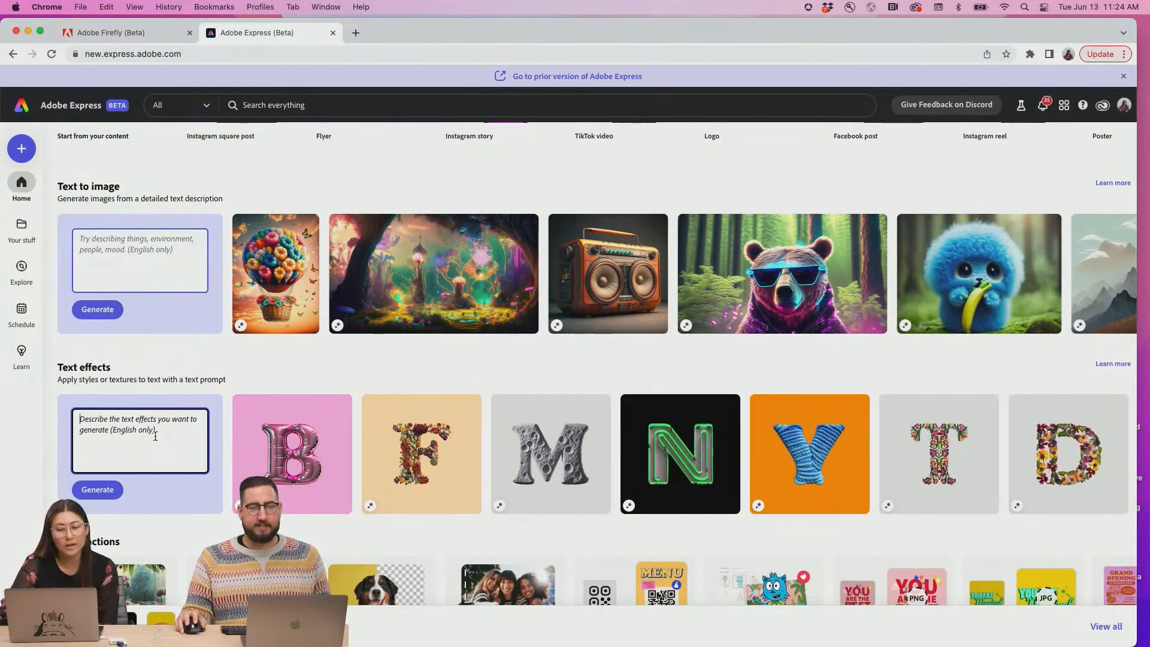
pyautogui.scroll(-2, 264, 419)
pyautogui.scroll(7, 266, 415)
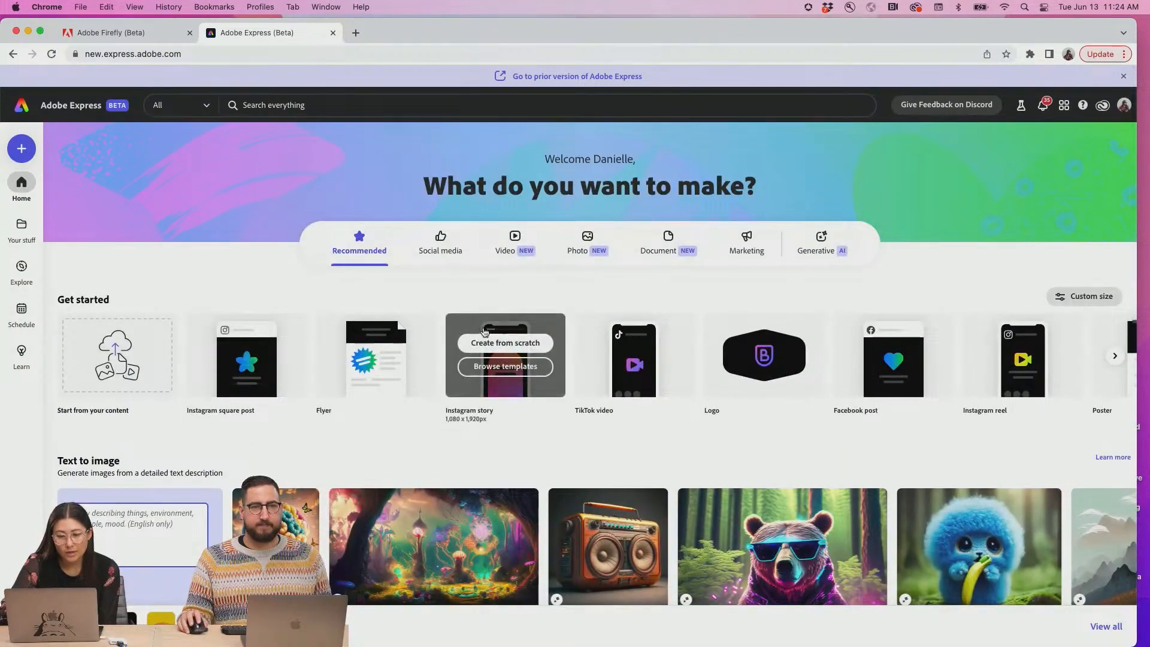
# Browse the Instagram story templates and open the red and purple gradient one with the quote "Even in a dream, you're just too good to be true.".
pyautogui.moveTo(505, 356)
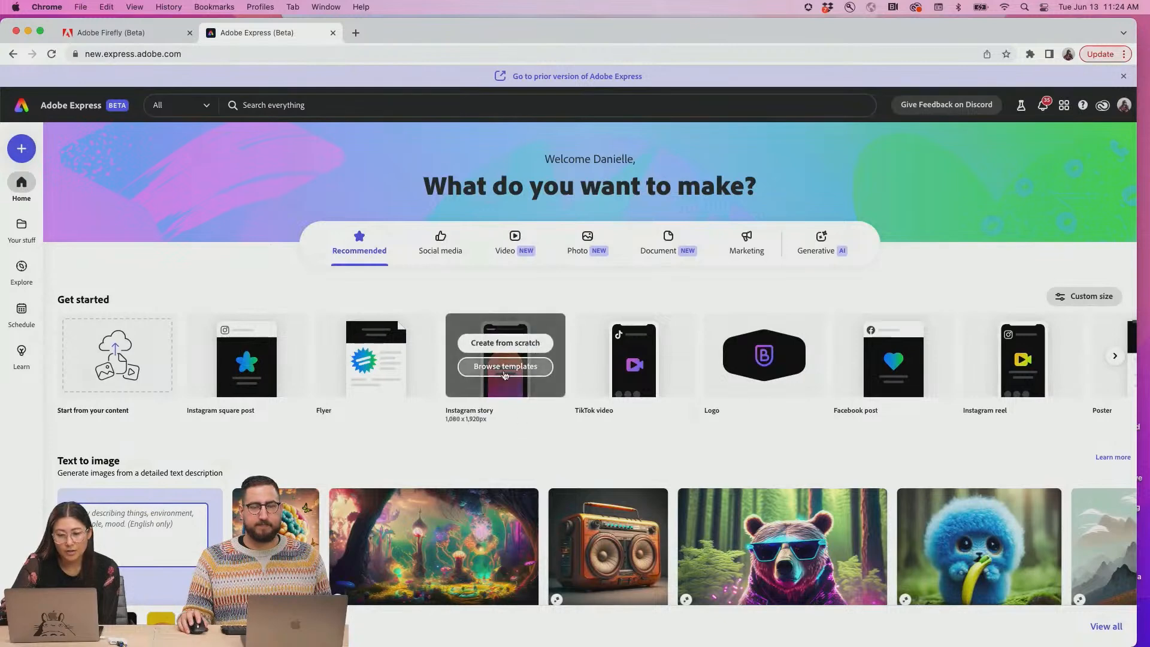
pyautogui.click(510, 371)
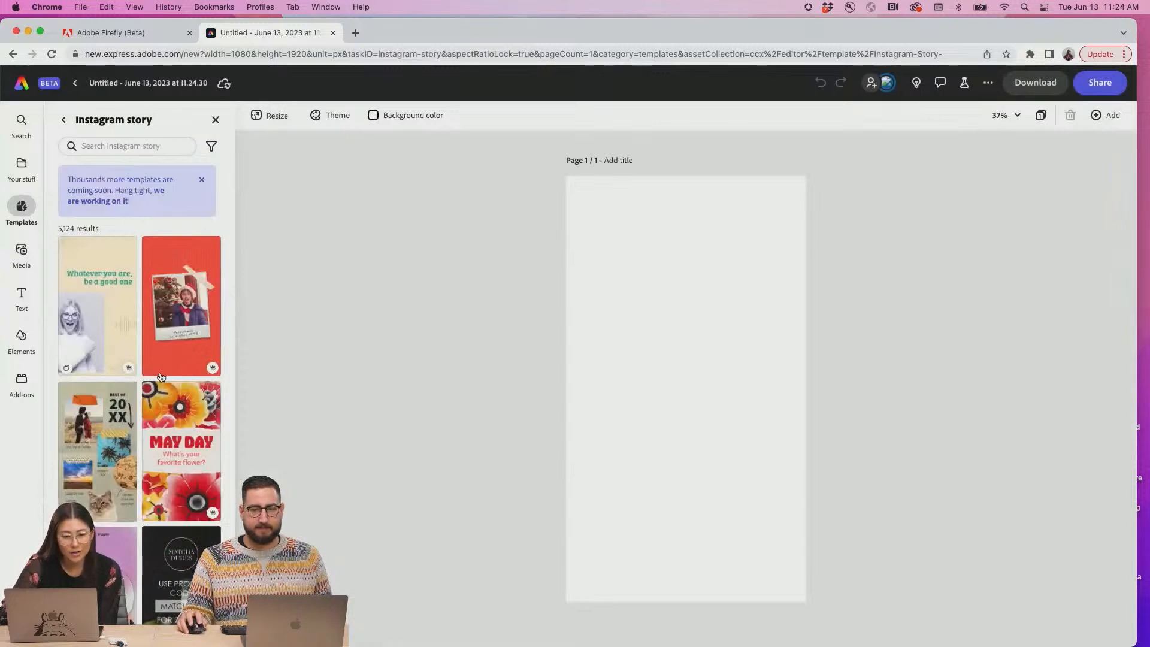
pyautogui.scroll(-3, 160, 376)
pyautogui.scroll(-5, 161, 376)
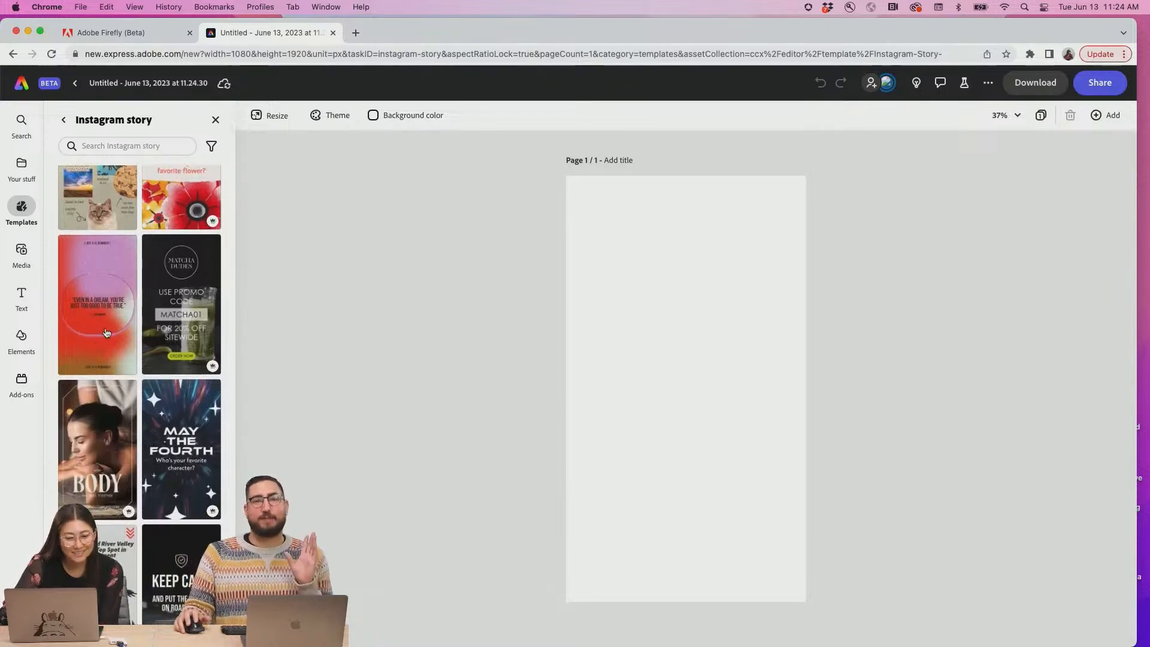
pyautogui.click(102, 308)
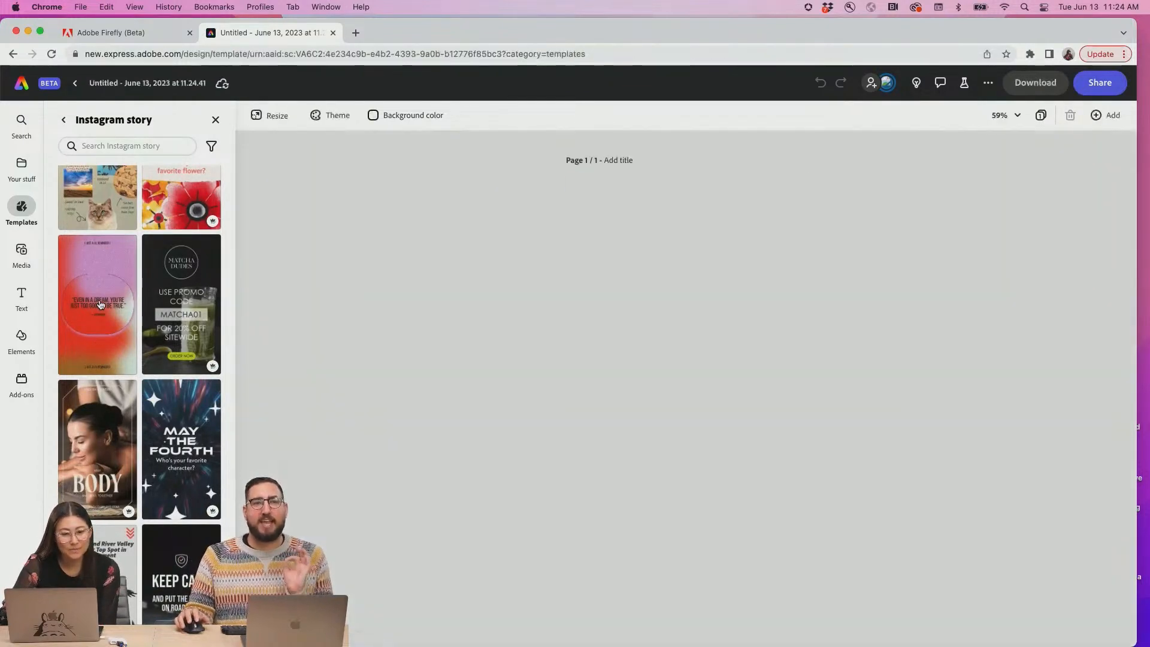
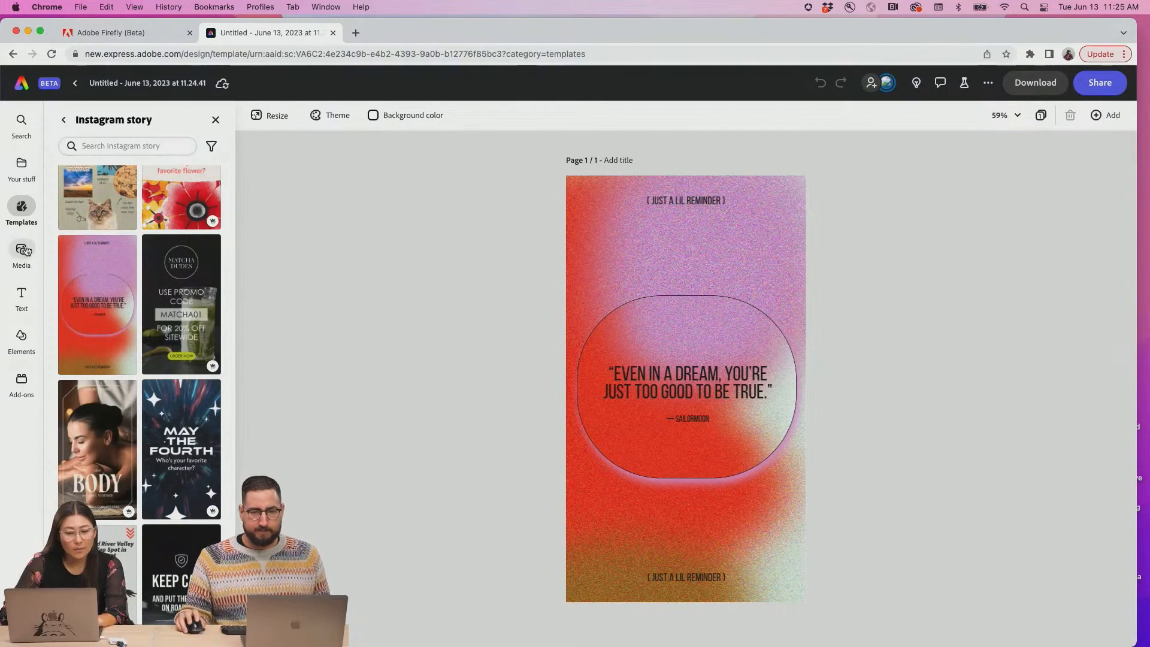
# Look through the available design elements and media assets for the story.
pyautogui.click(22, 344)
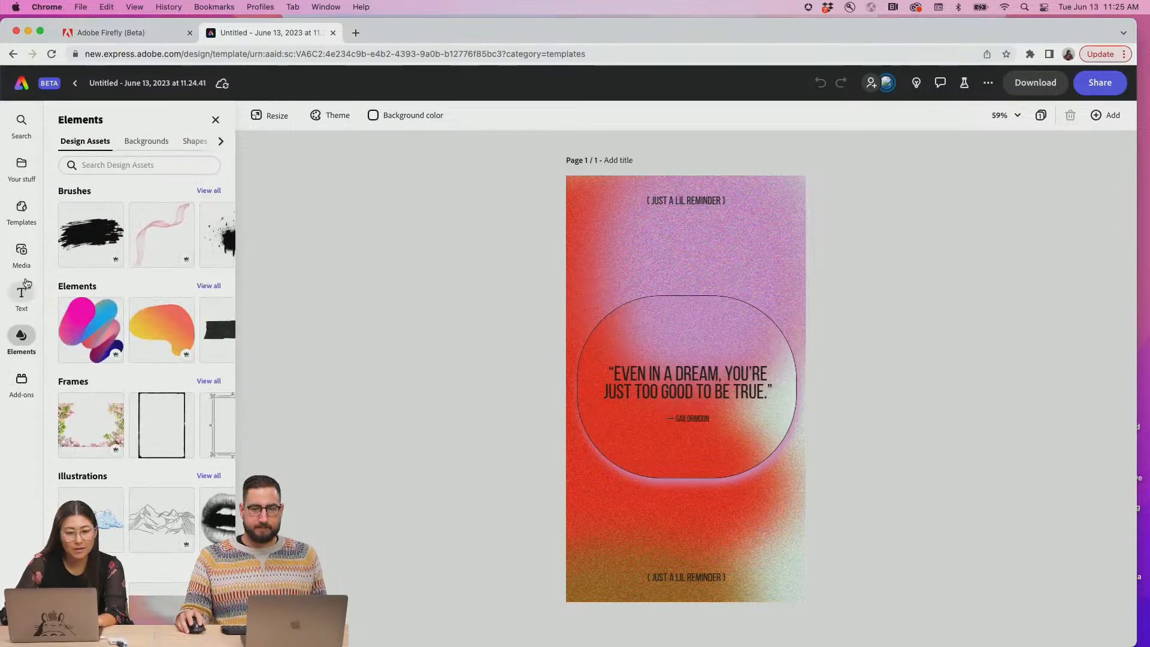
pyautogui.click(23, 264)
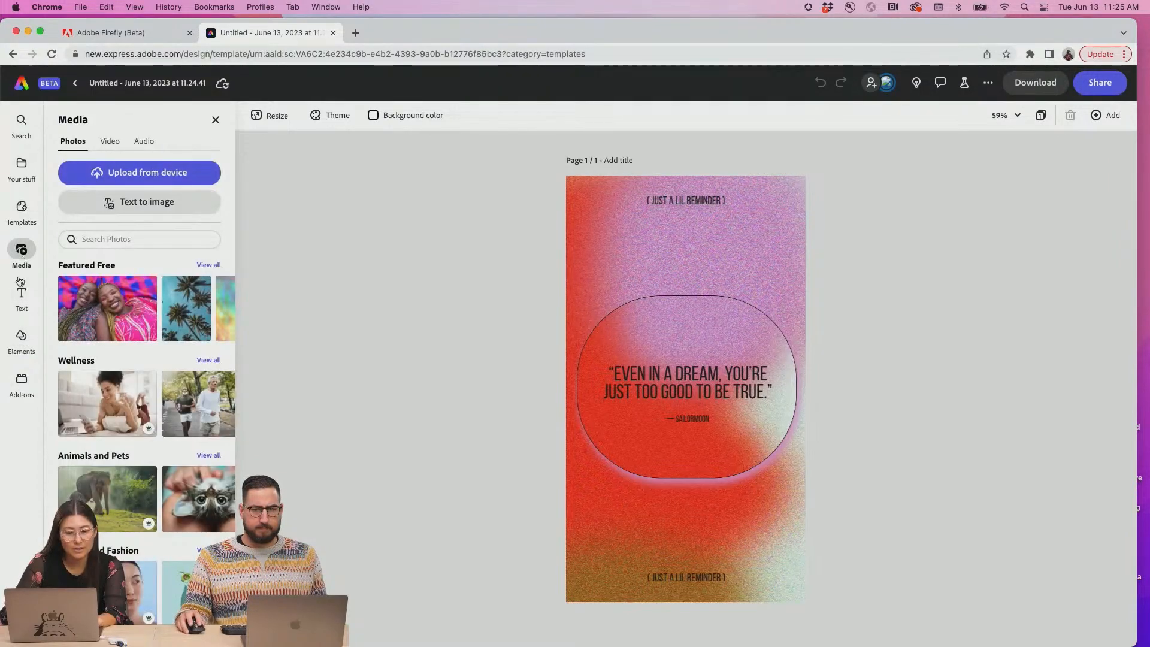
pyautogui.click(21, 337)
pyautogui.click(222, 143)
pyautogui.scroll(-3, 180, 316)
pyautogui.scroll(2, 181, 315)
# Place the frog graphic from the Adobe Live Tuesdayyyy library on the story page.
pyautogui.click(21, 165)
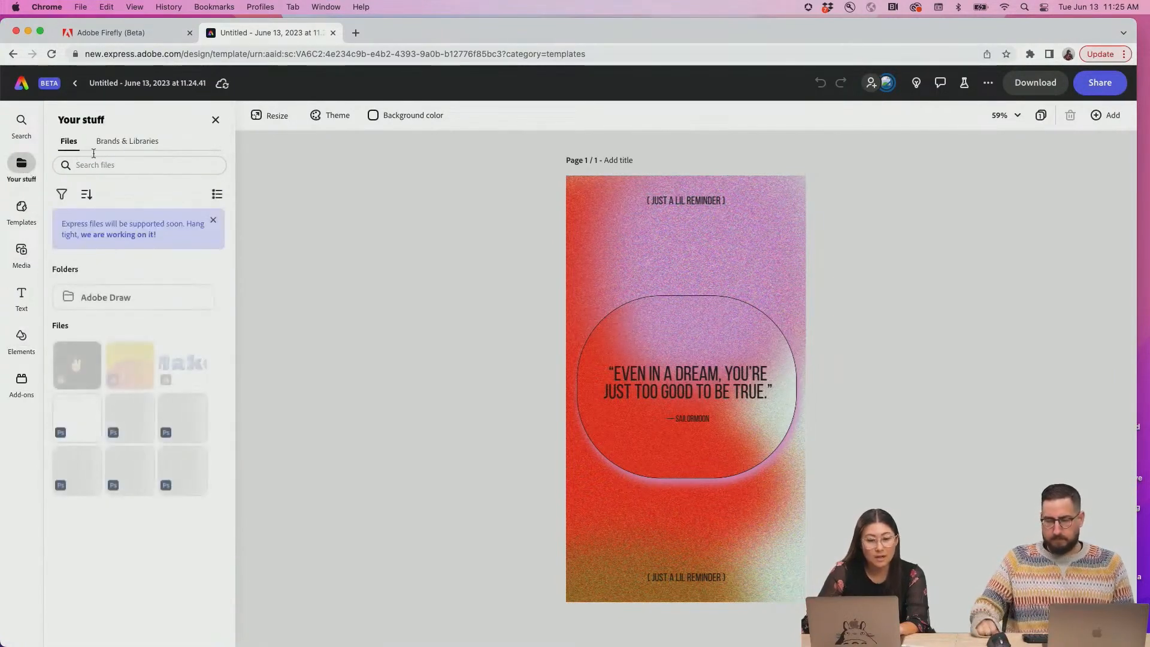
pyautogui.click(140, 143)
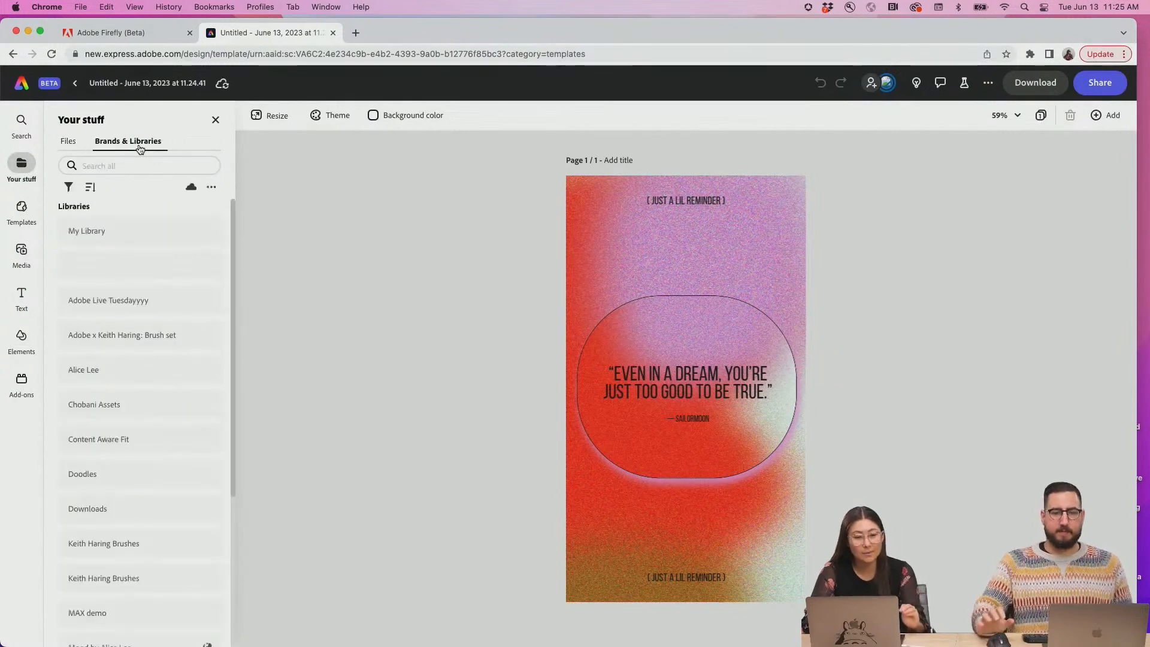
pyautogui.click(128, 302)
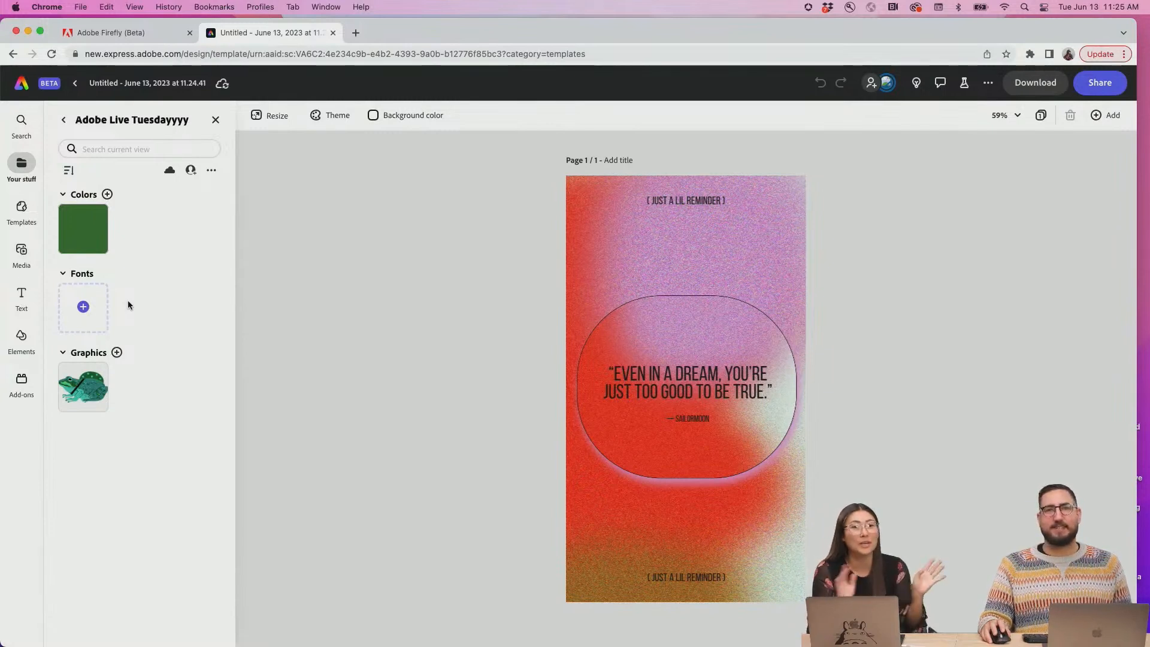
pyautogui.click(81, 385)
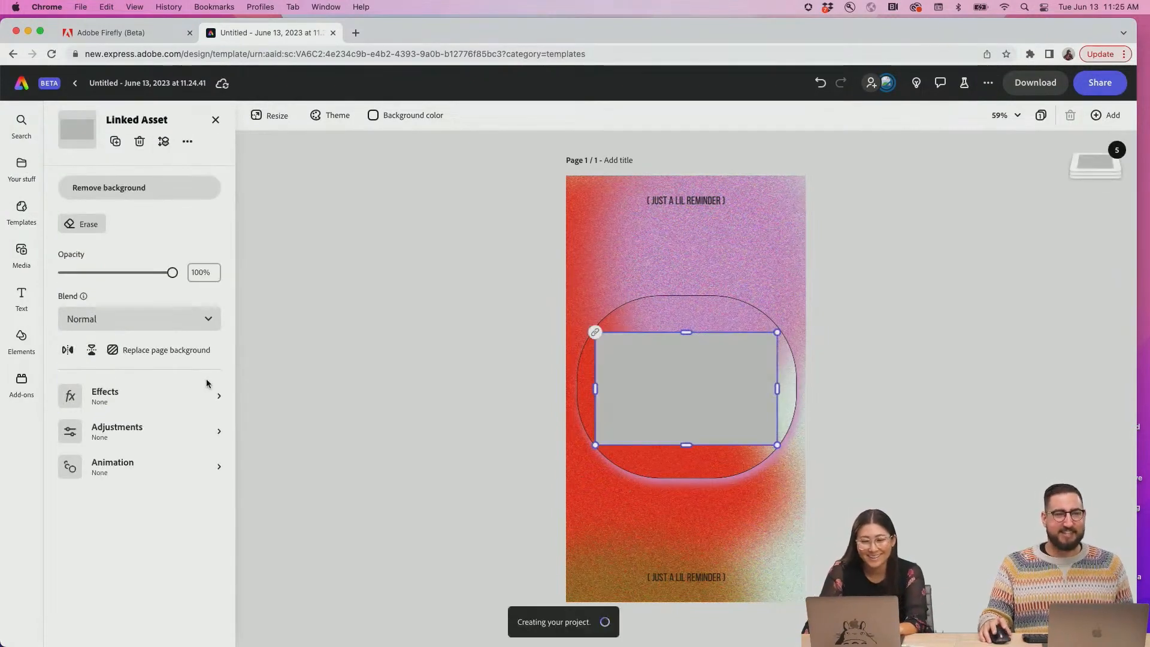
# Scale the frog down and position it above the quote, overlapping the upper edge of the rounded outline.
pyautogui.moveTo(729, 381); pyautogui.dragTo(747, 282)
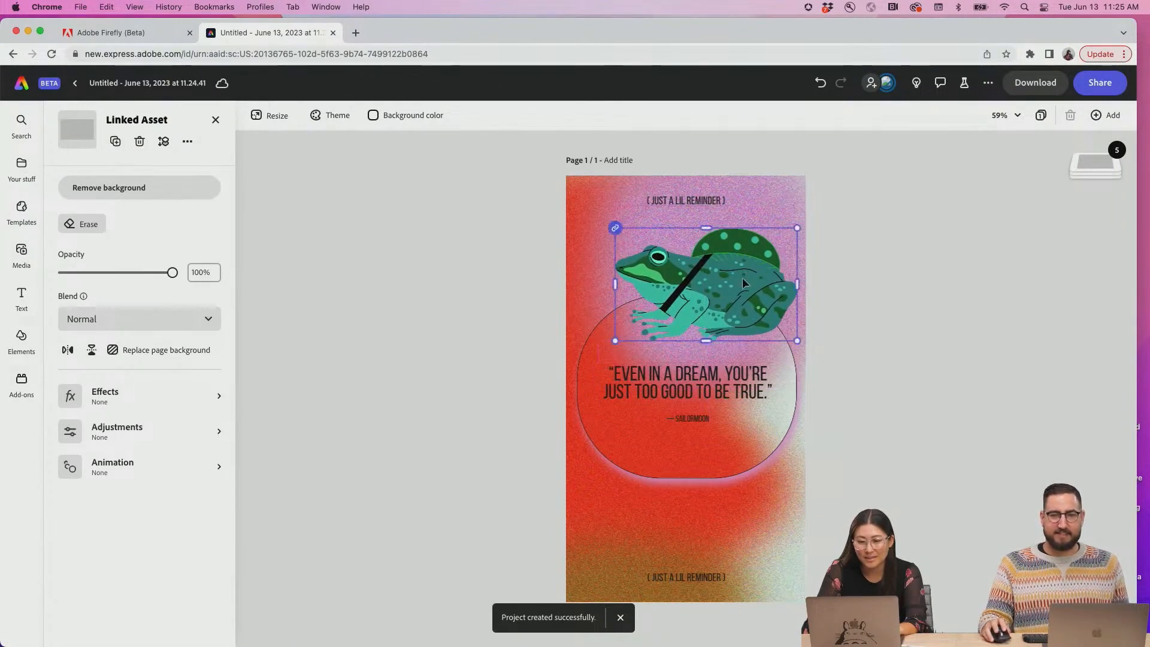
pyautogui.moveTo(785, 339); pyautogui.dragTo(745, 308)
pyautogui.moveTo(693, 279); pyautogui.dragTo(738, 317)
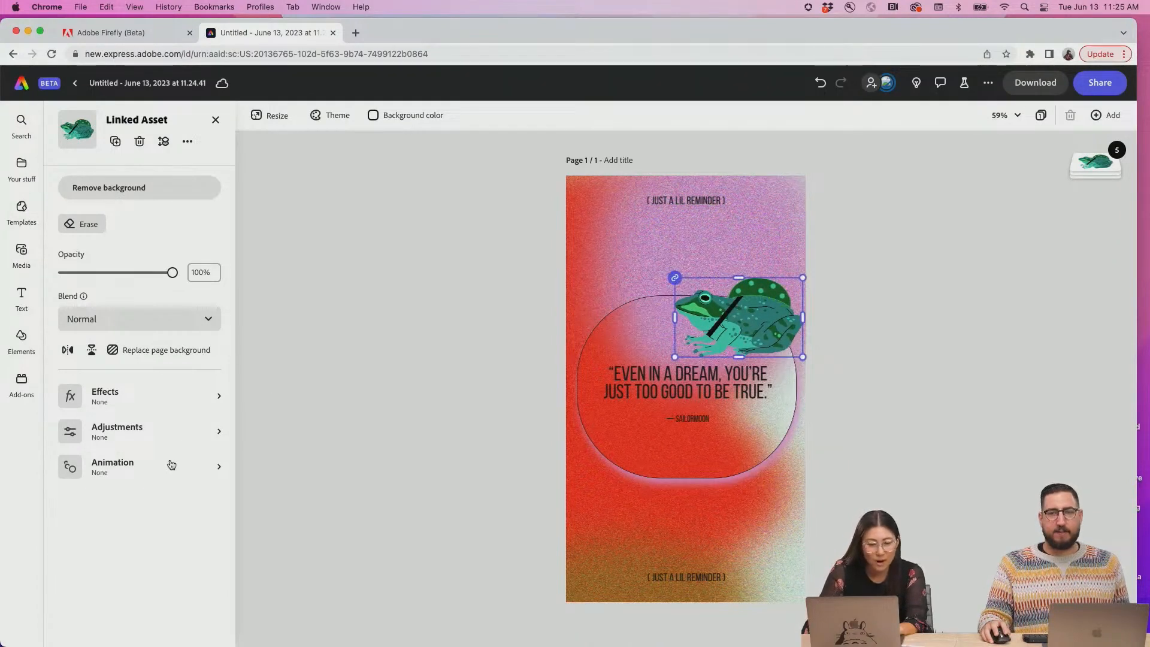
# Try the Drift in animation on the frog and remove it.
pyautogui.click(173, 473)
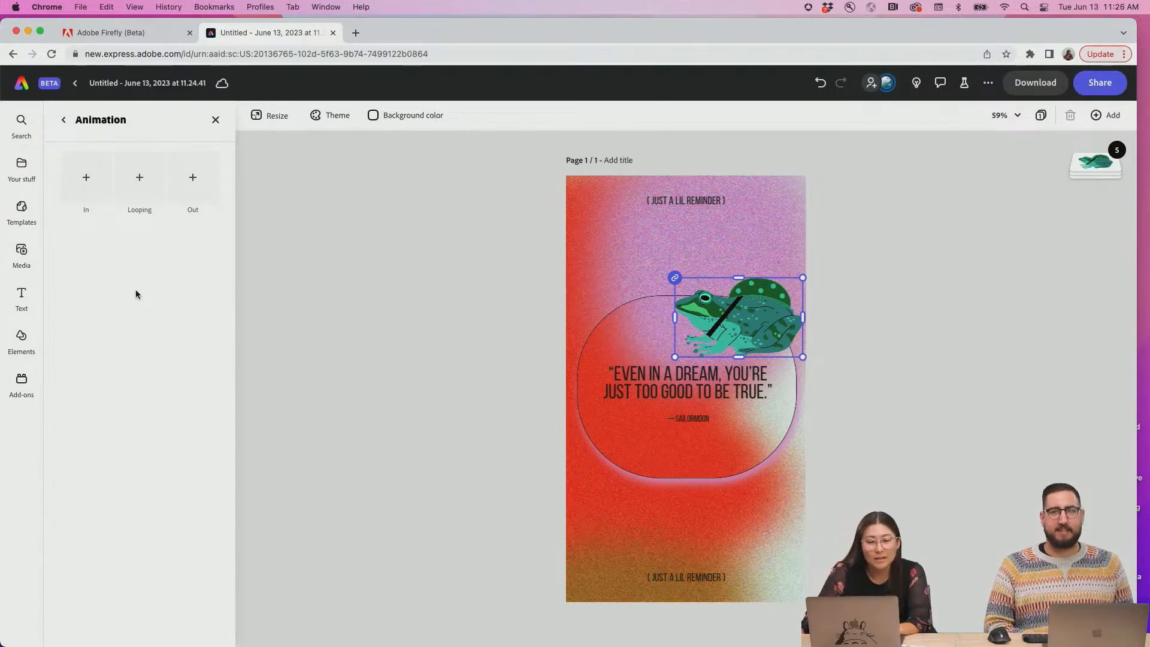
pyautogui.click(98, 185)
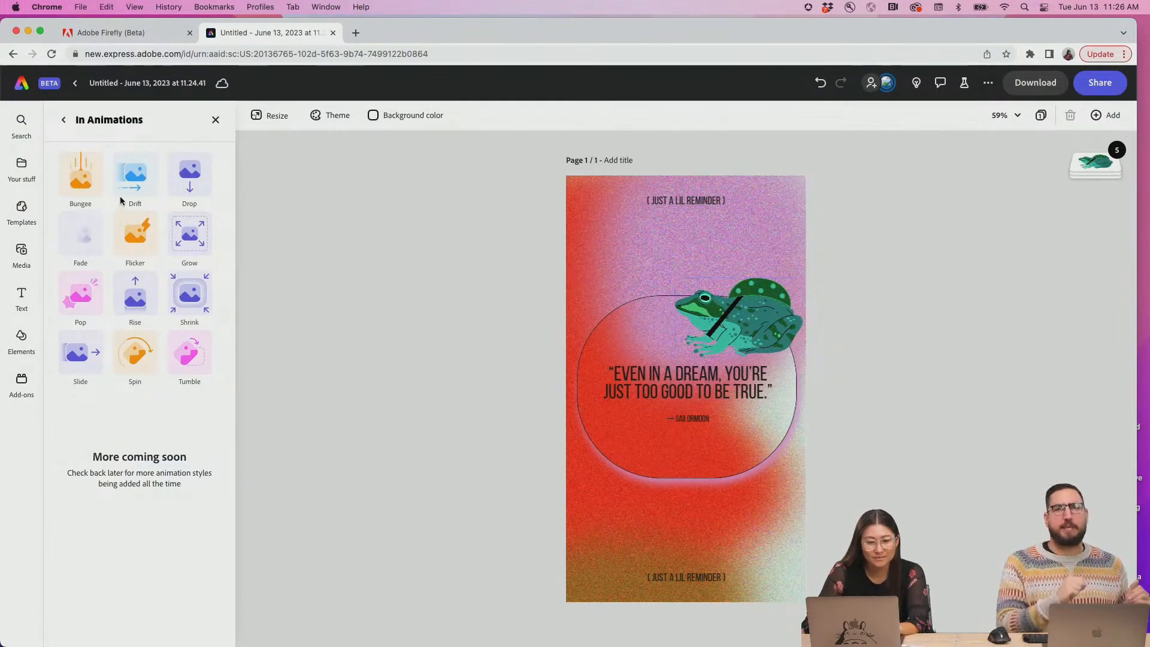
pyautogui.click(135, 183)
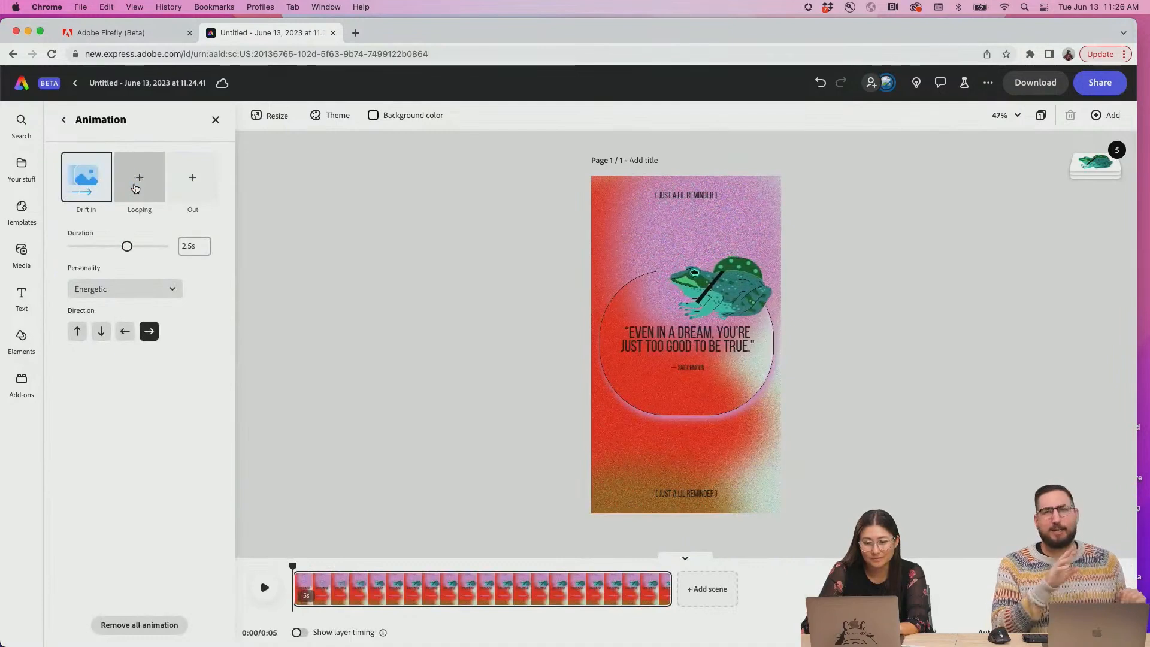
pyautogui.click(64, 121)
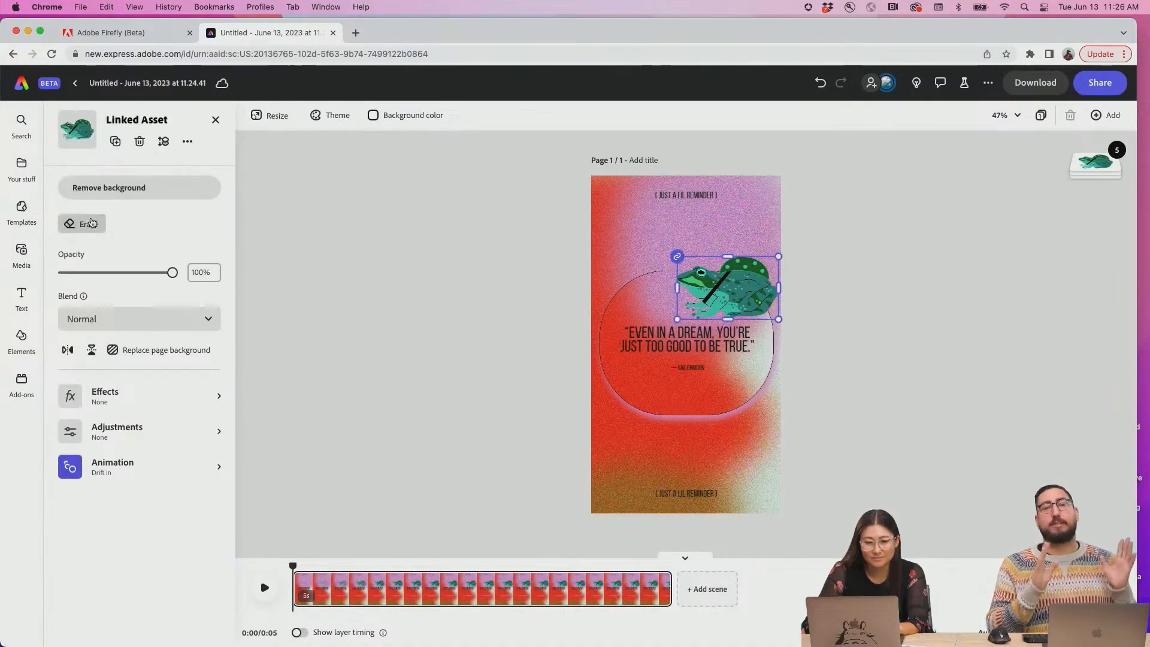
pyautogui.click(141, 473)
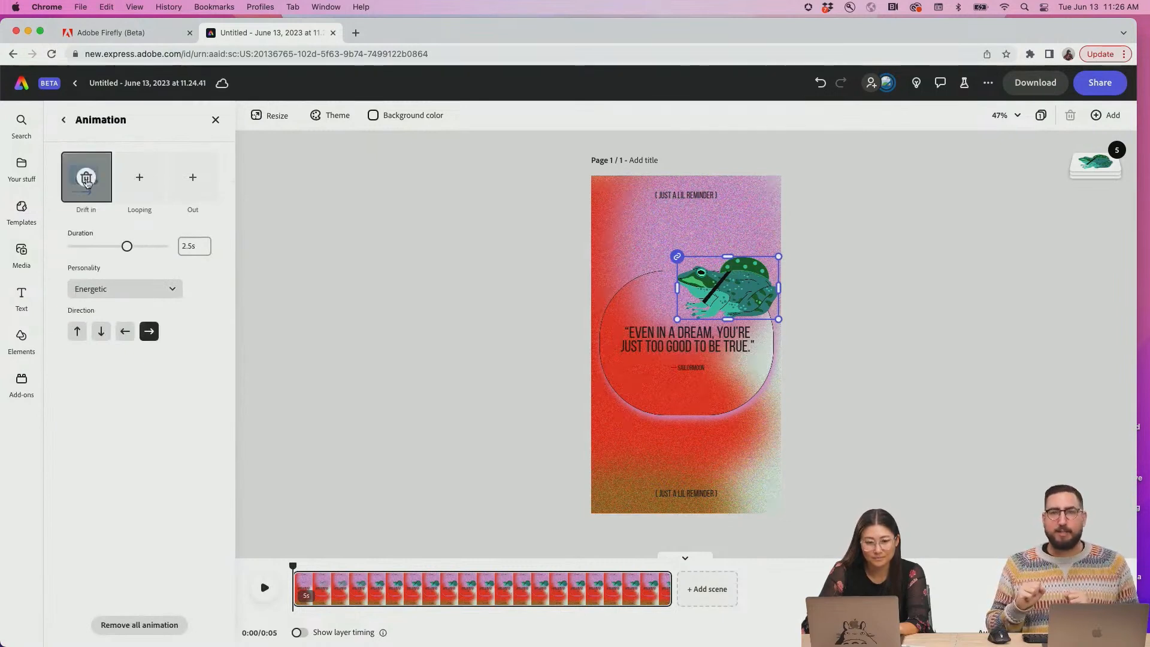
pyautogui.click(87, 177)
# Apply the Bungee in animation to the frog.
pyautogui.click(87, 178)
pyautogui.click(88, 183)
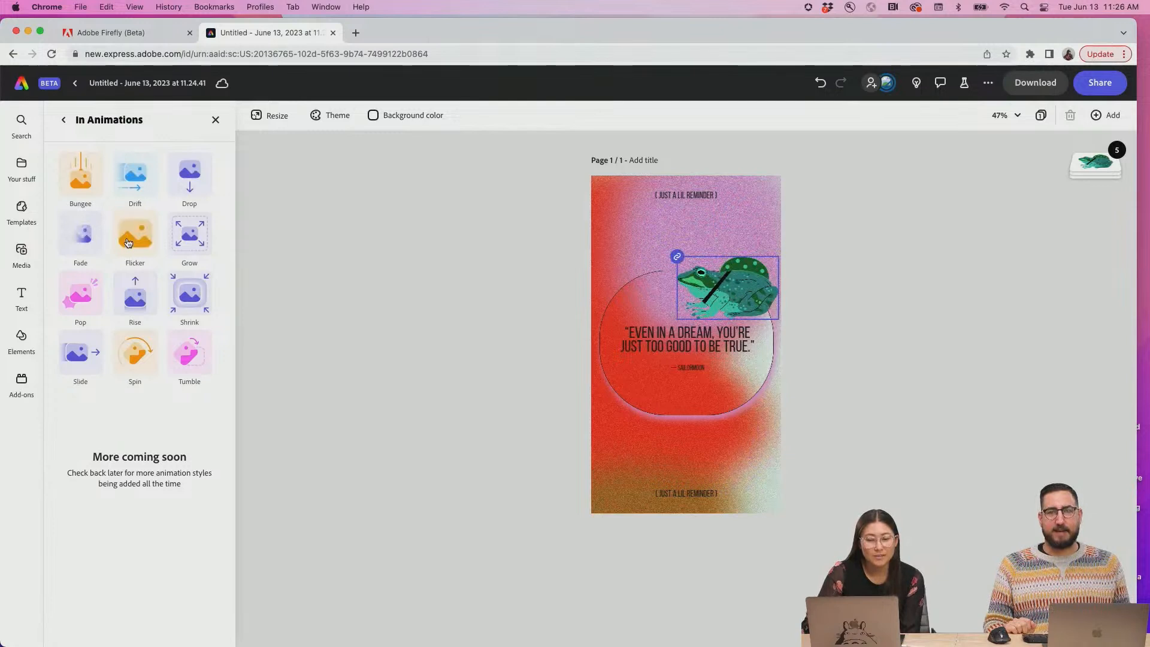
pyautogui.click(80, 175)
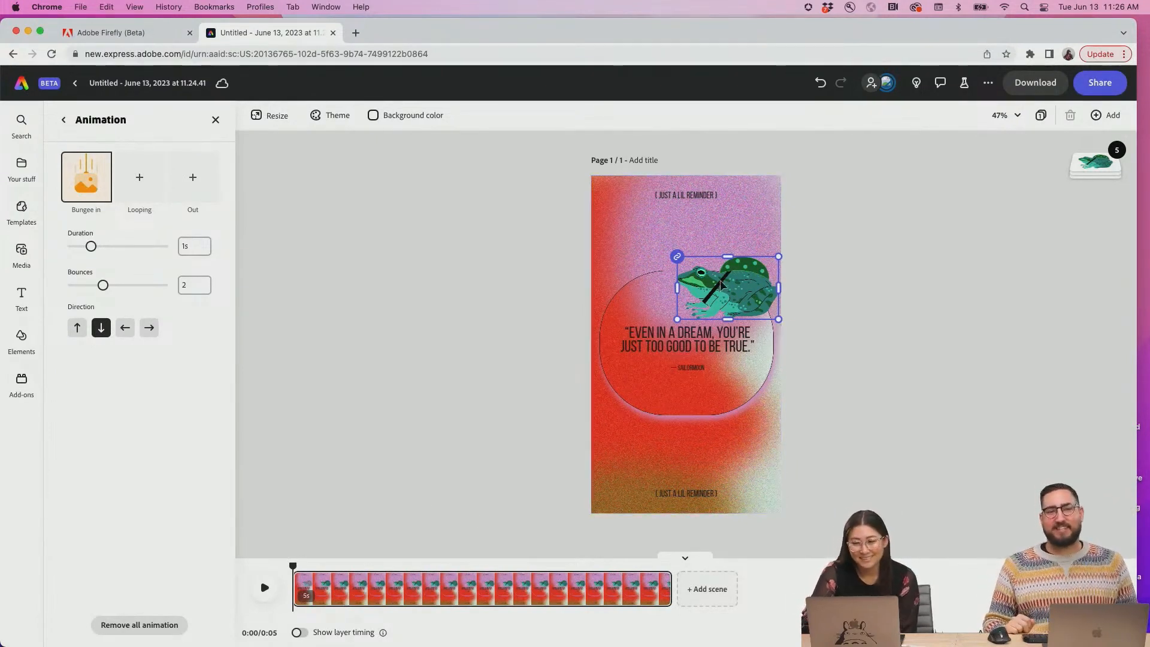
pyautogui.moveTo(727, 289); pyautogui.dragTo(724, 283)
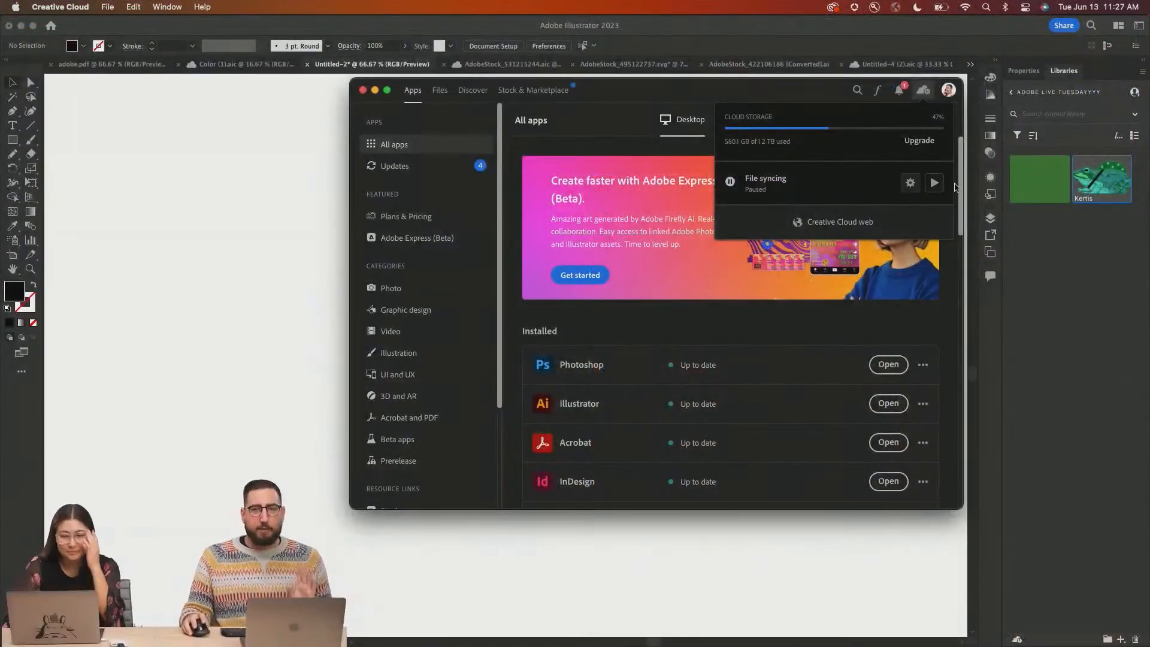
# Switch to Illustrator and open the frog graphic from the Adobe Live Tuesdayyyy library for editing.
pyautogui.click(315, 371)
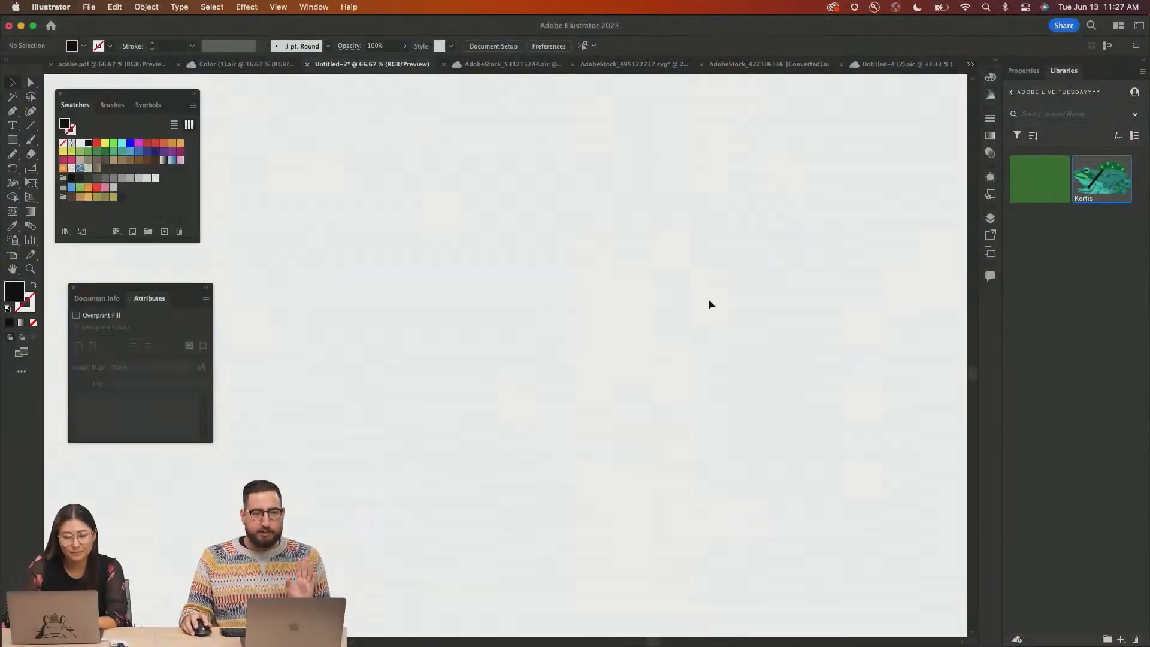
pyautogui.doubleClick(1103, 184)
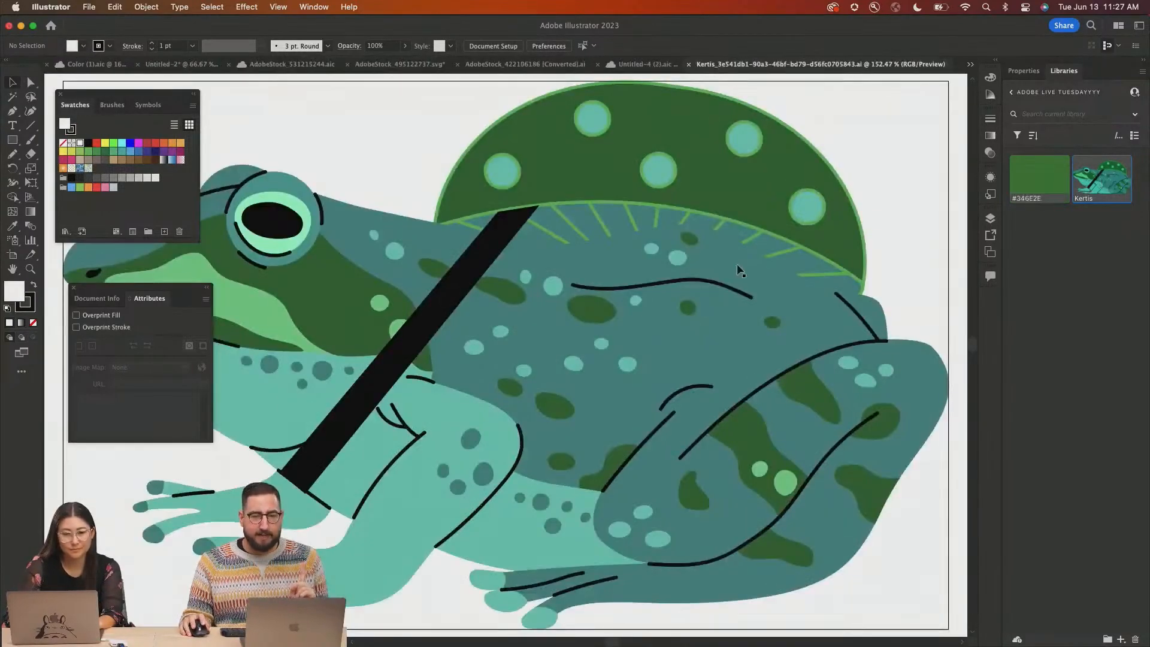
pyautogui.press('z')
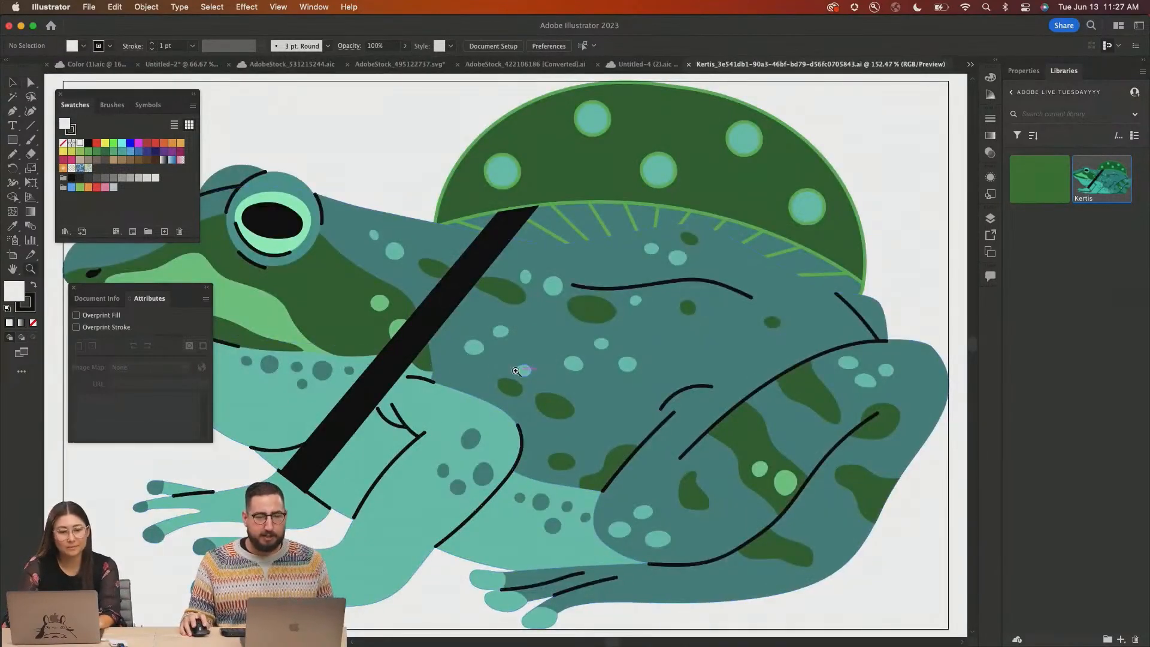
pyautogui.keyDown('alt'); pyautogui.click(516, 372); pyautogui.keyUp('alt')
# Select the whole frog artwork, start Generative Recolor (Beta) for it, and move the dialog clear of the frog's head.
pyautogui.press('super+a')
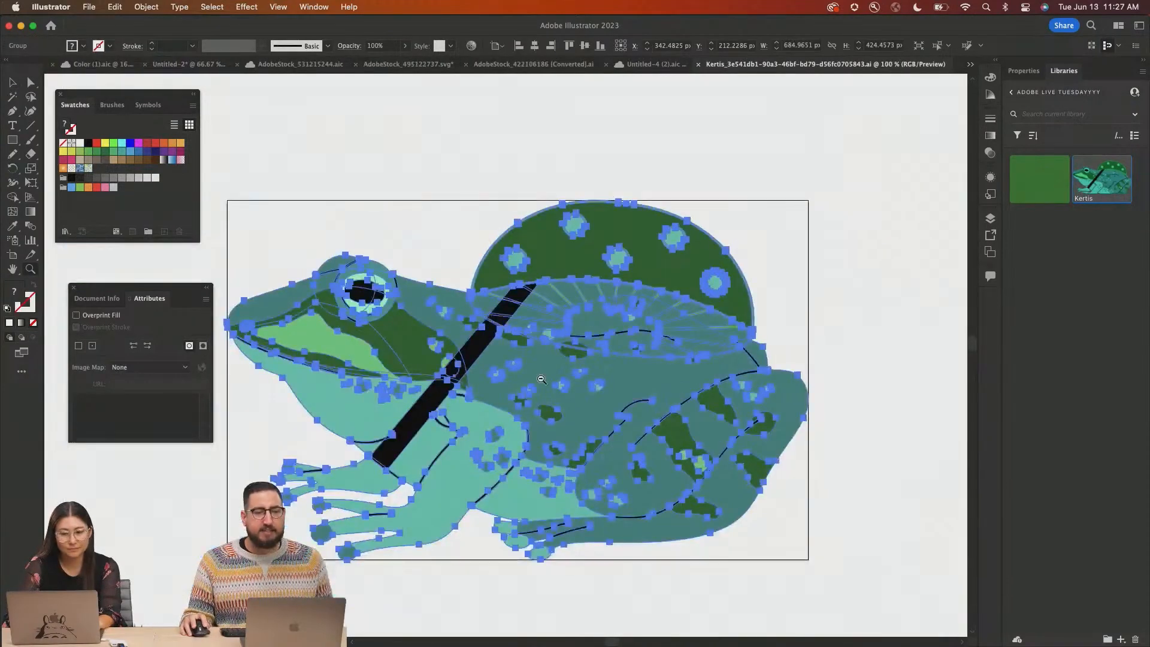
pyautogui.press('v')
pyautogui.click(415, 173)
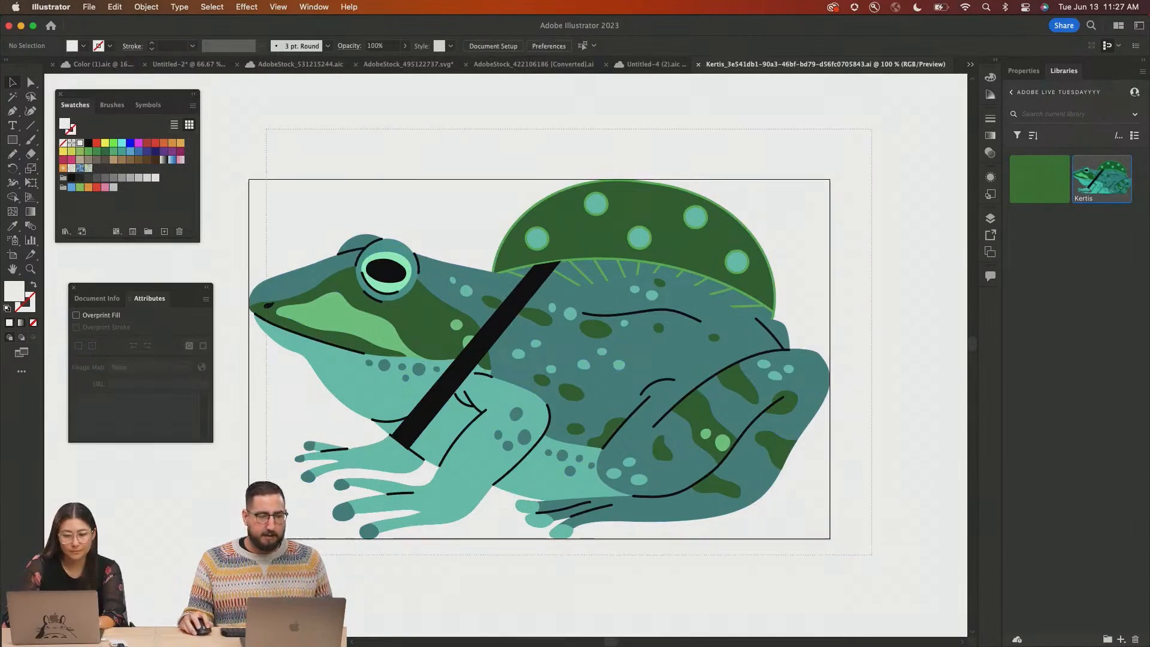
pyautogui.click(380, 362)
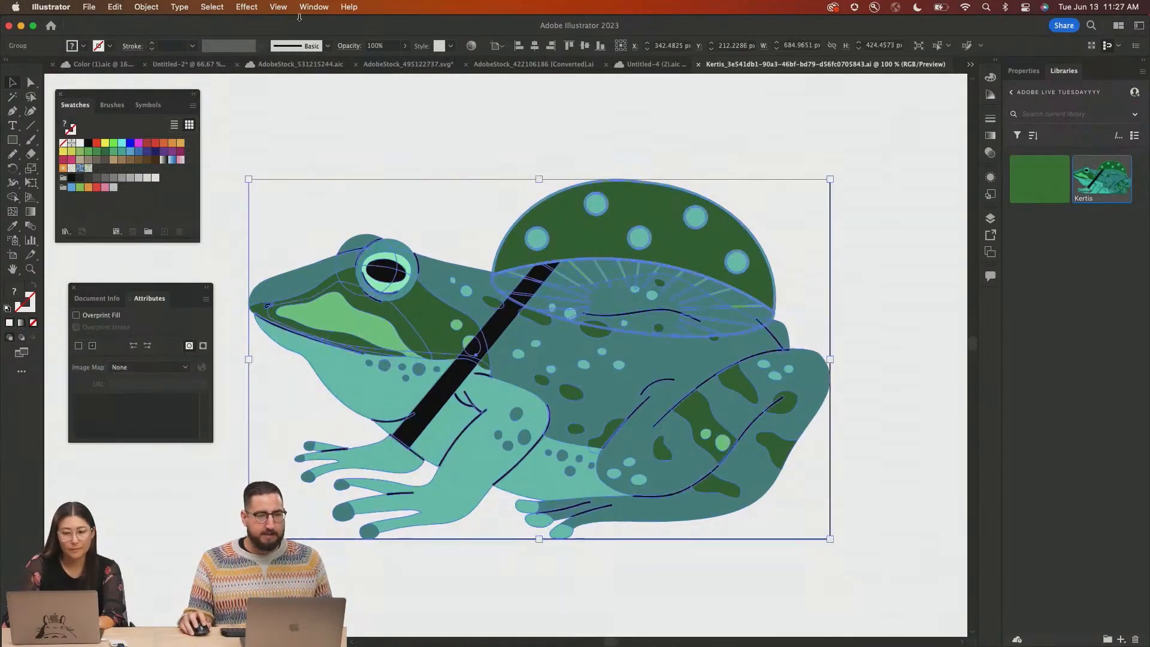
pyautogui.click(114, 6)
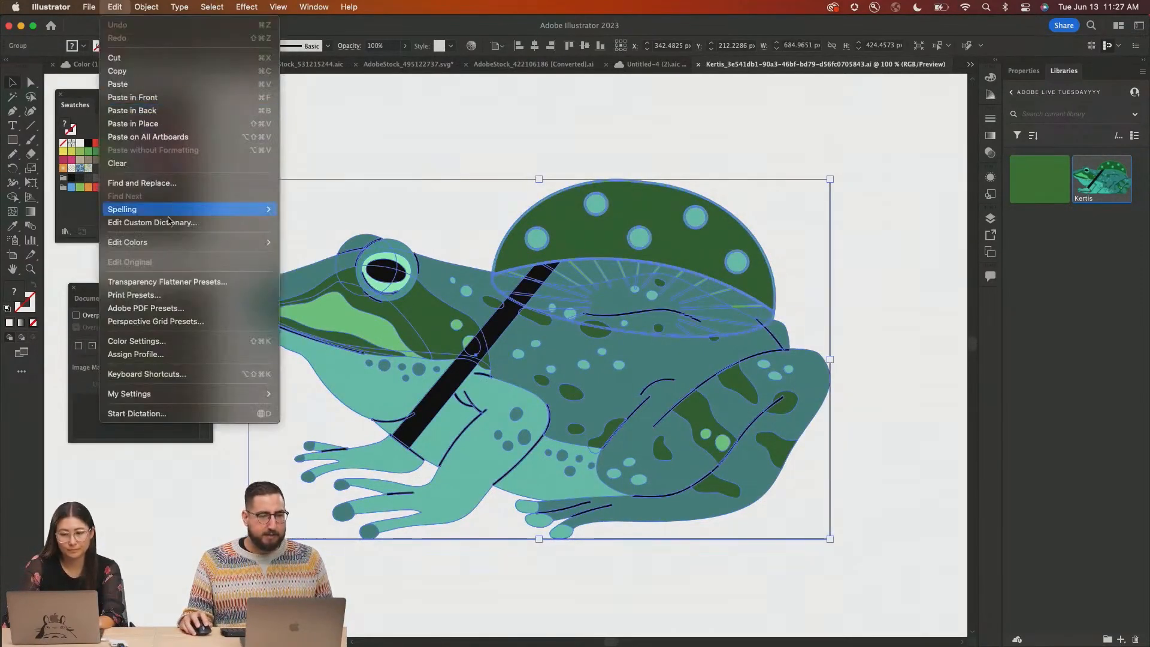
pyautogui.moveTo(181, 247)
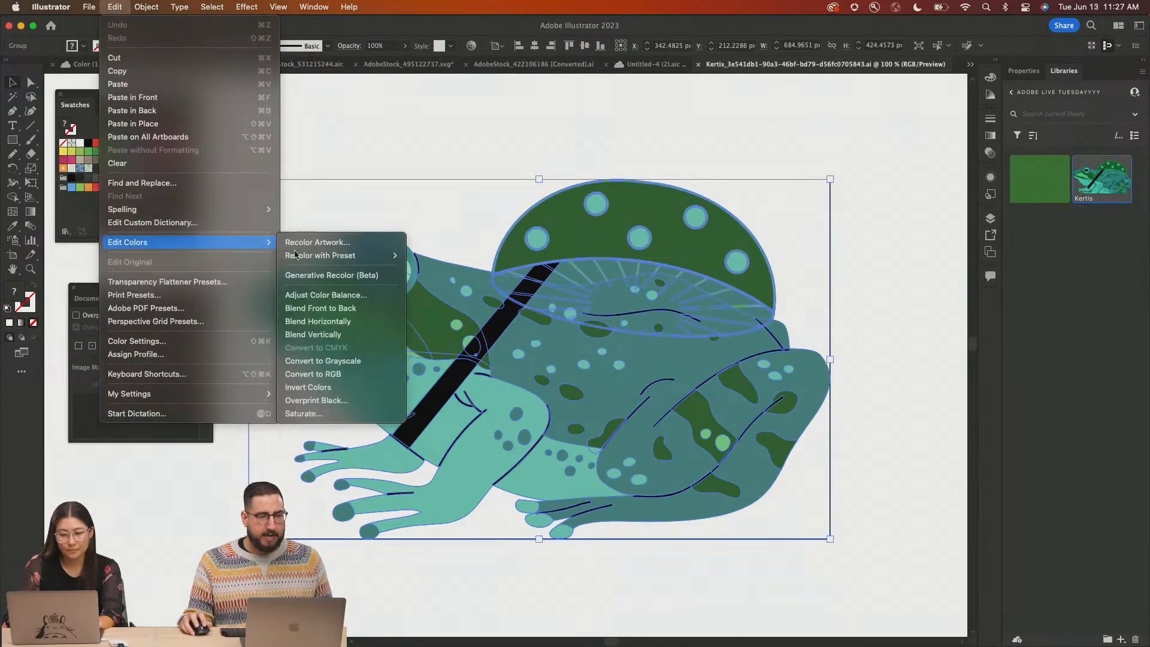
pyautogui.click(326, 278)
pyautogui.moveTo(533, 166); pyautogui.dragTo(853, 88)
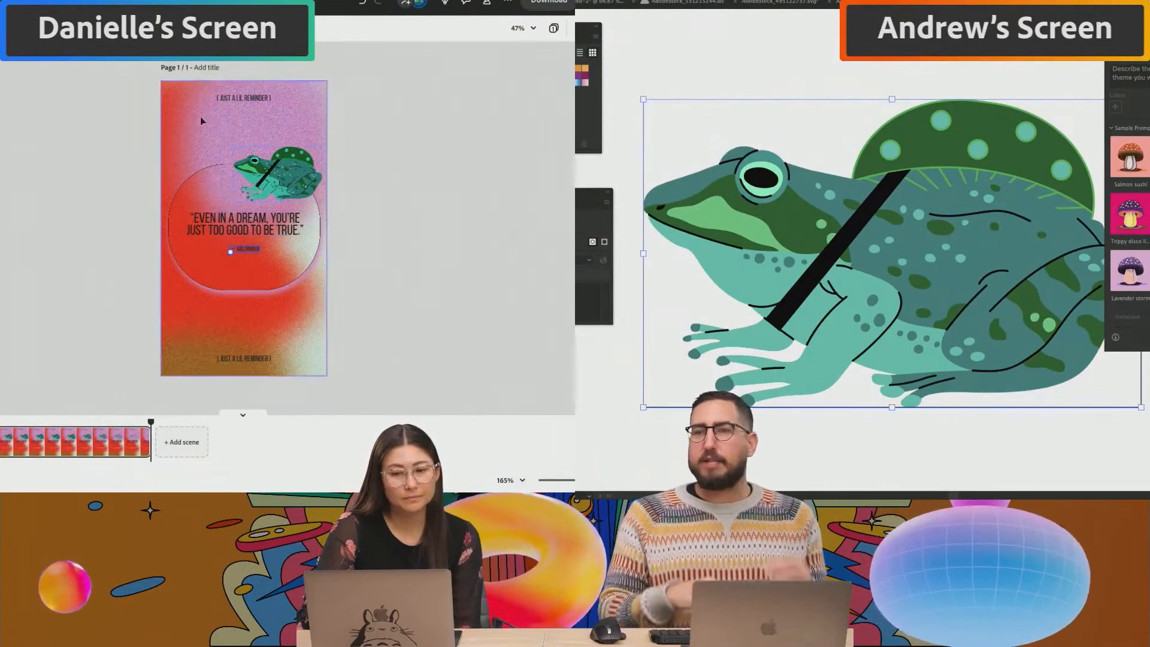
# Generate color variations of the frog from the prompt "fall leaves on a tree".
pyautogui.click(138, 127)
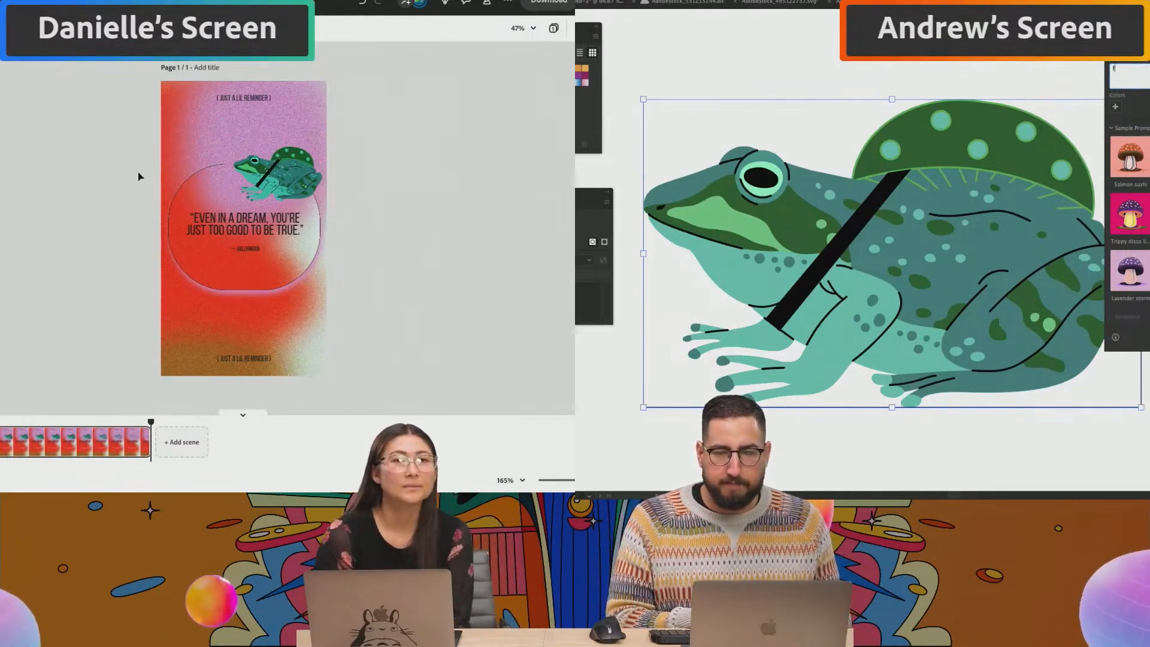
pyautogui.write('s')
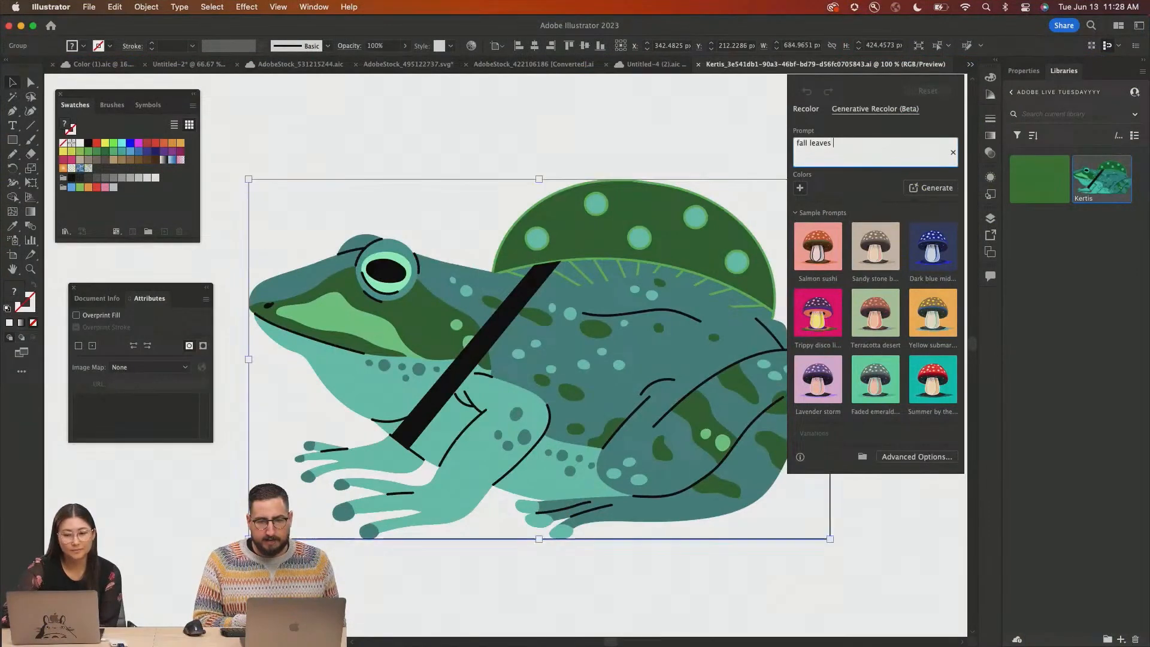
pyautogui.write(' on a tree')
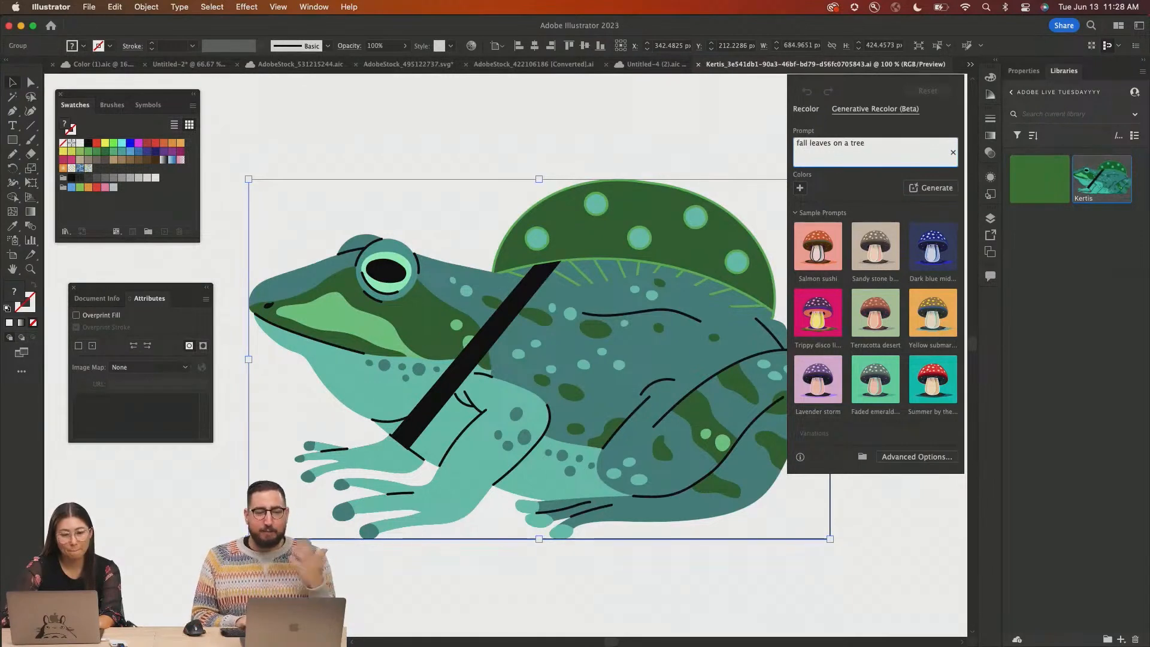
pyautogui.press('Return')
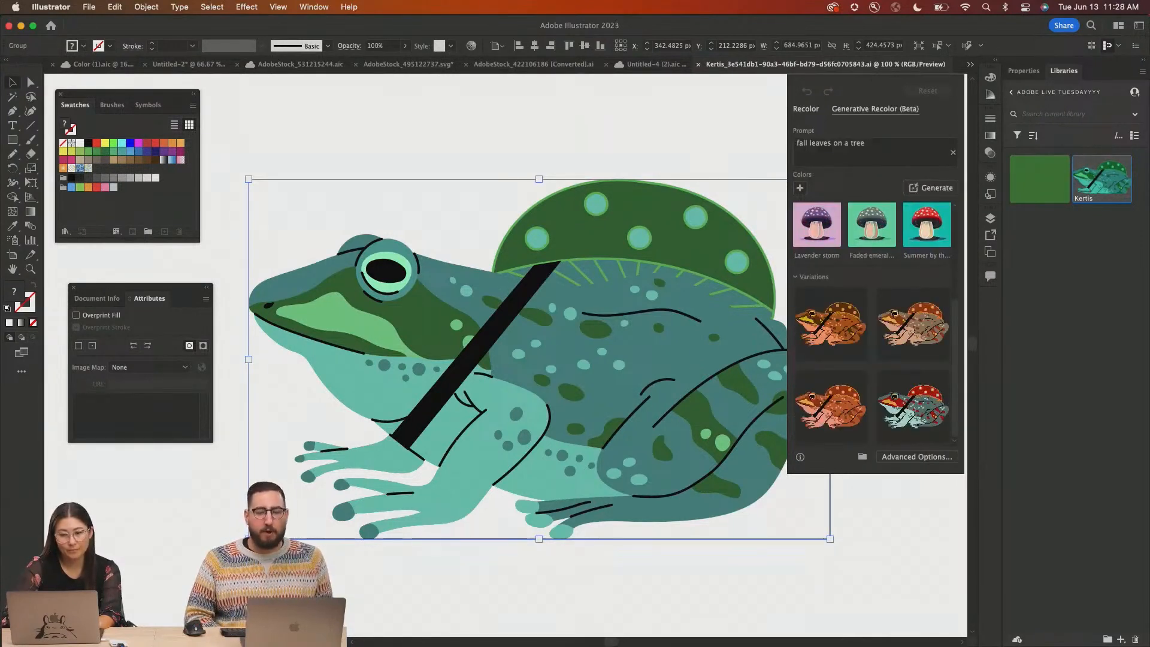
# Try each of the four generated variations on the frog and rate the teal-and-red one as a bad result.
pyautogui.click(840, 329)
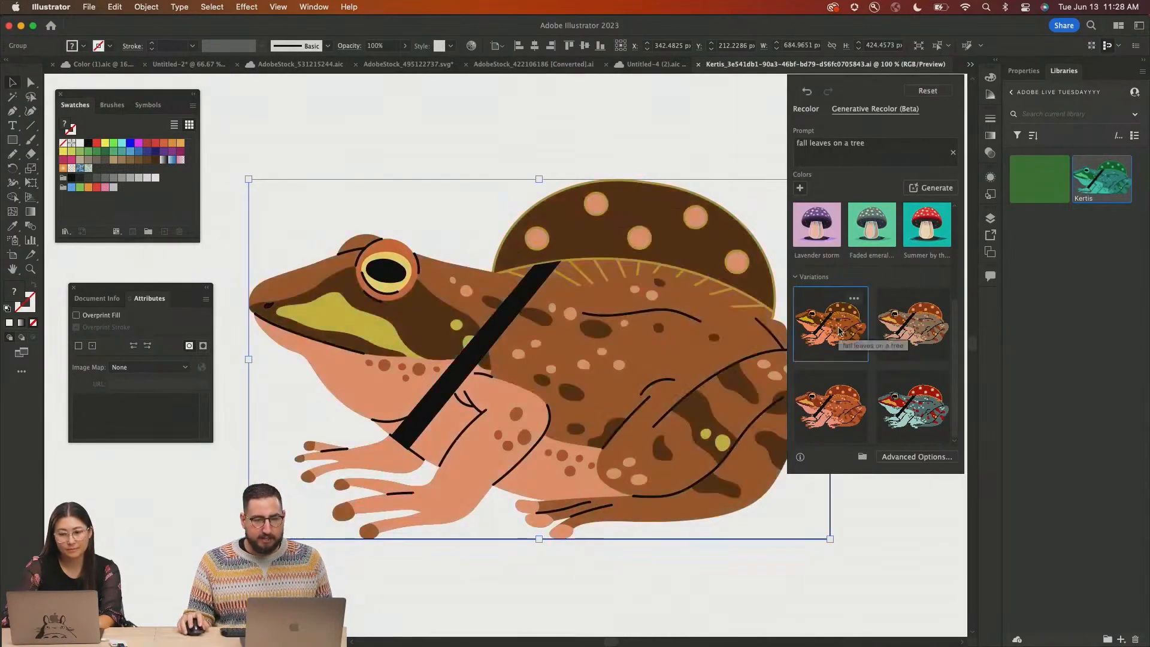
pyautogui.click(912, 331)
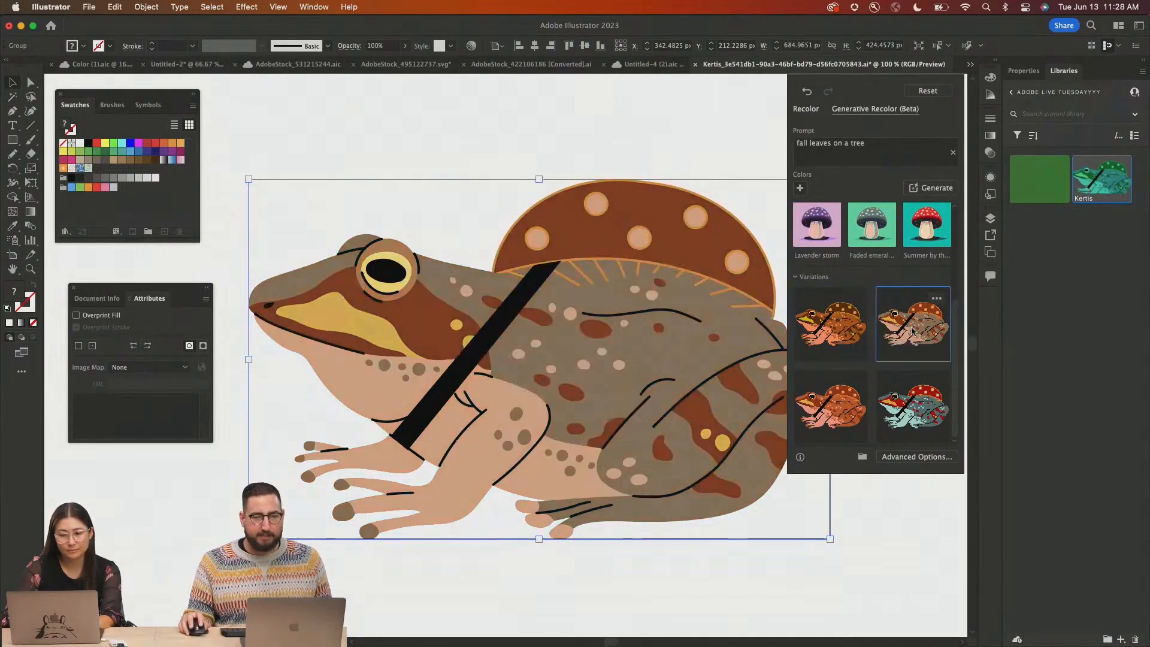
pyautogui.click(840, 411)
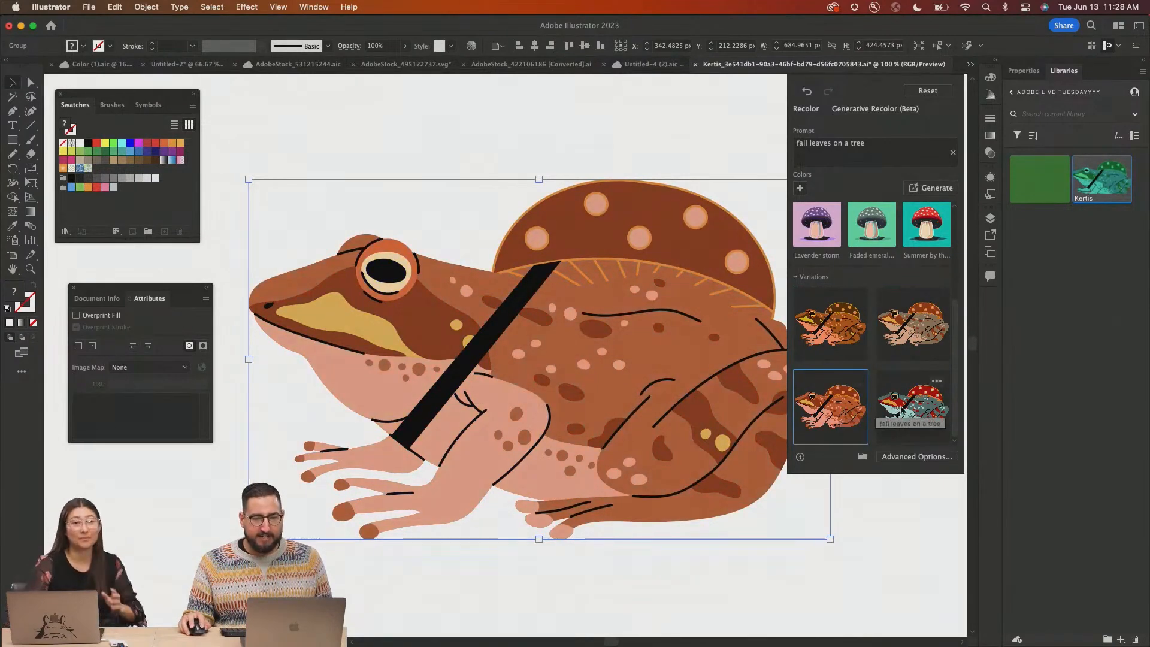
pyautogui.click(903, 409)
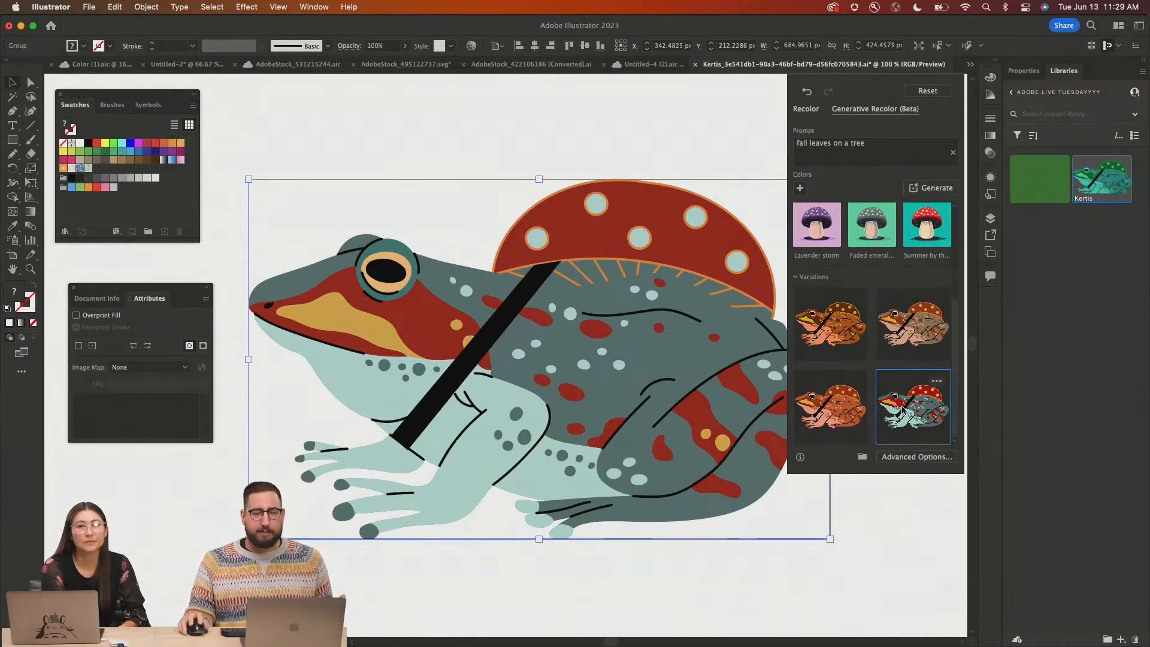
pyautogui.click(936, 384)
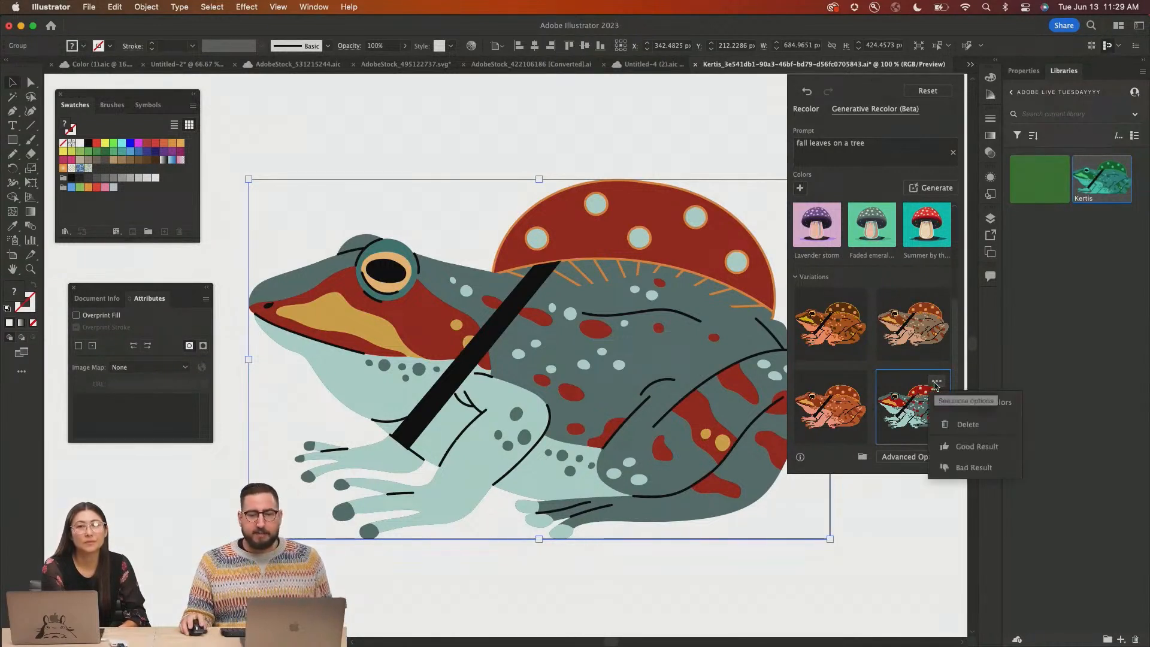
pyautogui.click(963, 467)
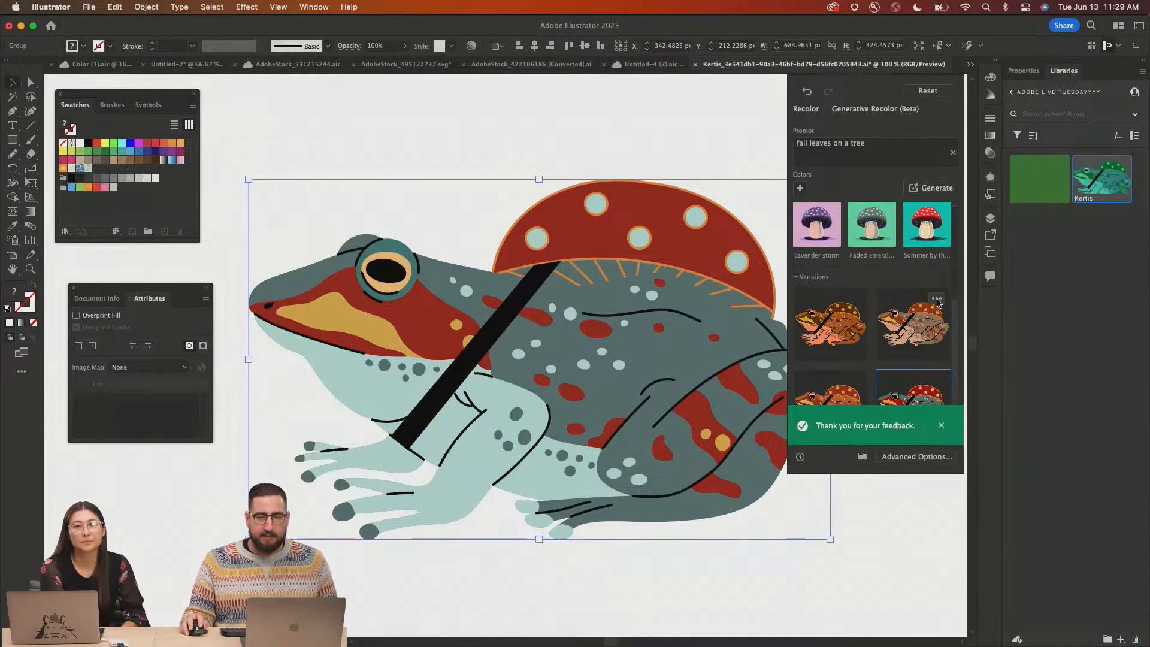
# Apply the taupe-and-rust variation with the yellow eye to the frog, rate it as a good result, and finish recoloring.
pyautogui.click(937, 302)
pyautogui.click(905, 320)
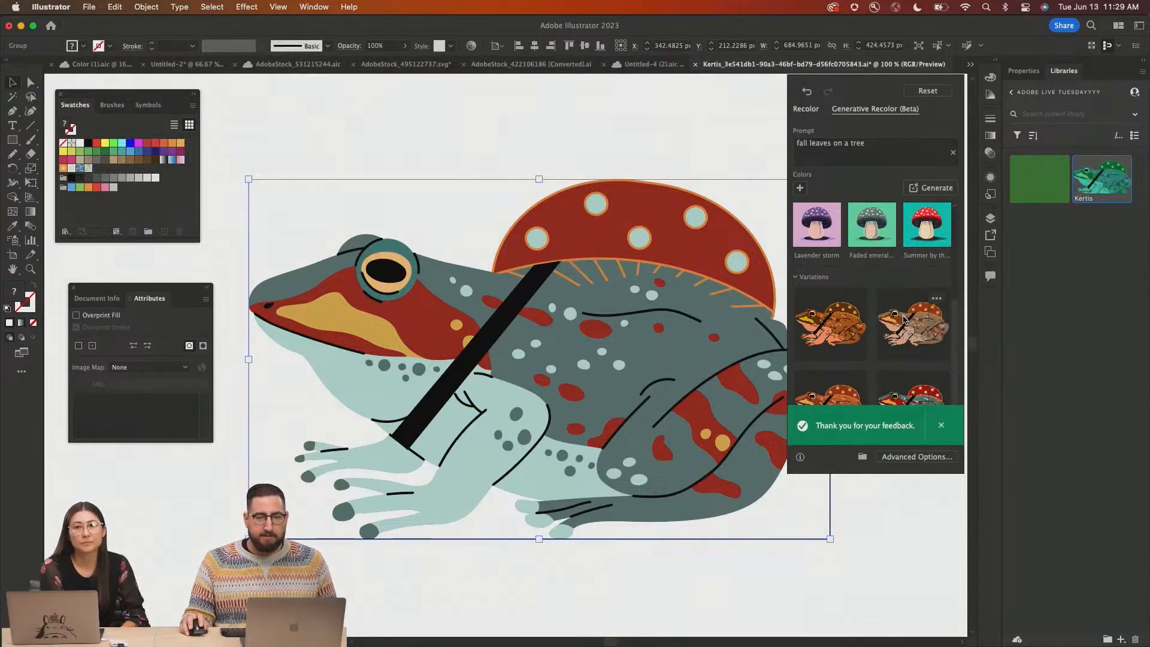
pyautogui.click(905, 319)
pyautogui.click(937, 303)
pyautogui.click(941, 360)
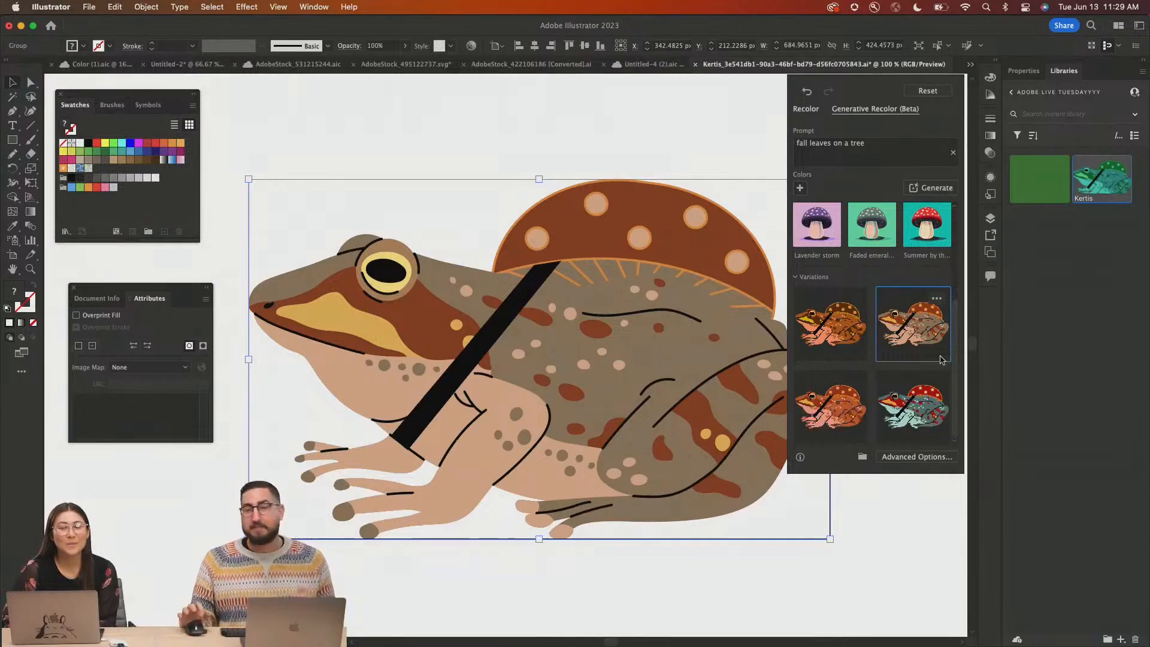
pyautogui.click(614, 161)
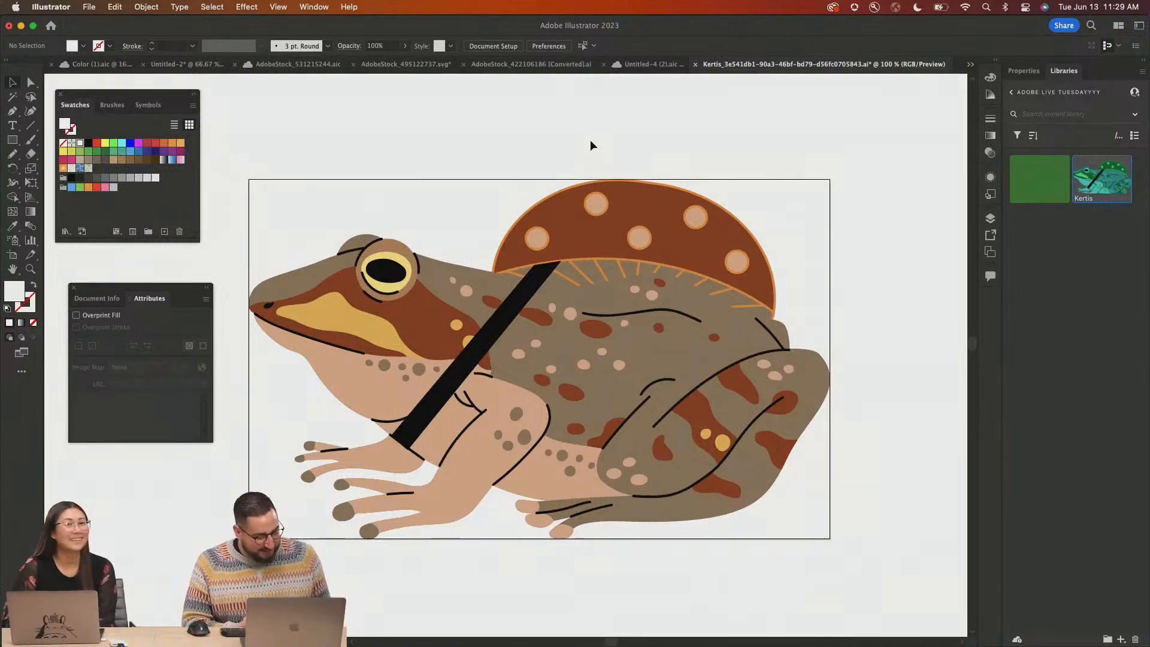
# Save and close the recolored frog graphic, and check the file syncing status in Creative Cloud.
pyautogui.press('super+s')
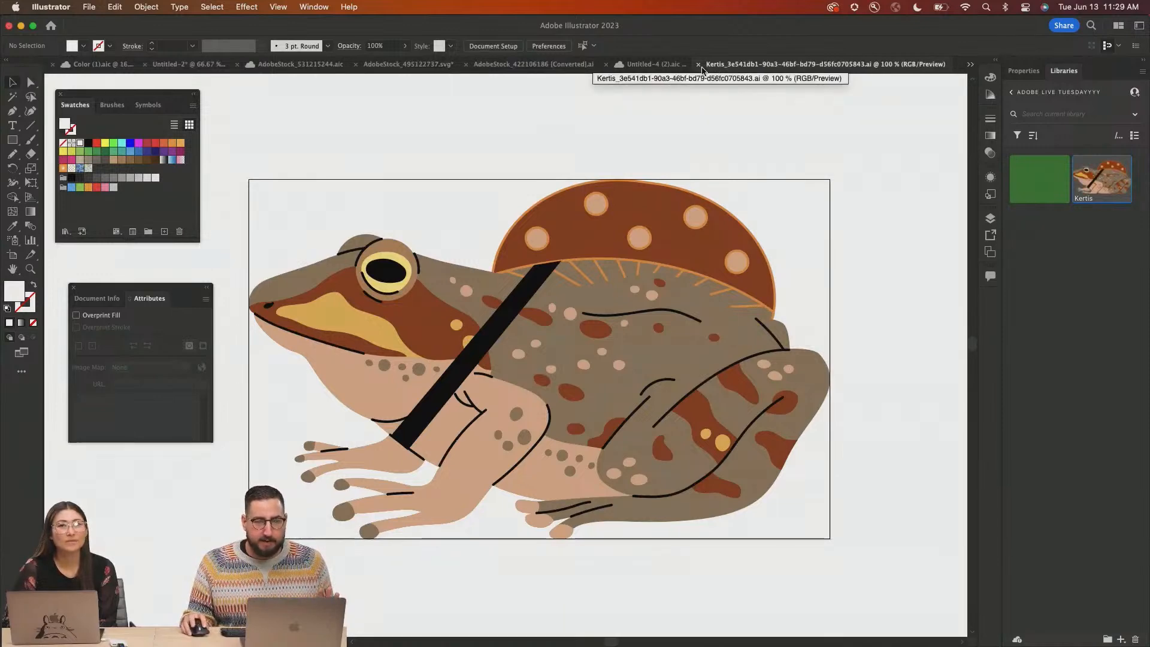
pyautogui.press('super+w')
pyautogui.click(833, 7)
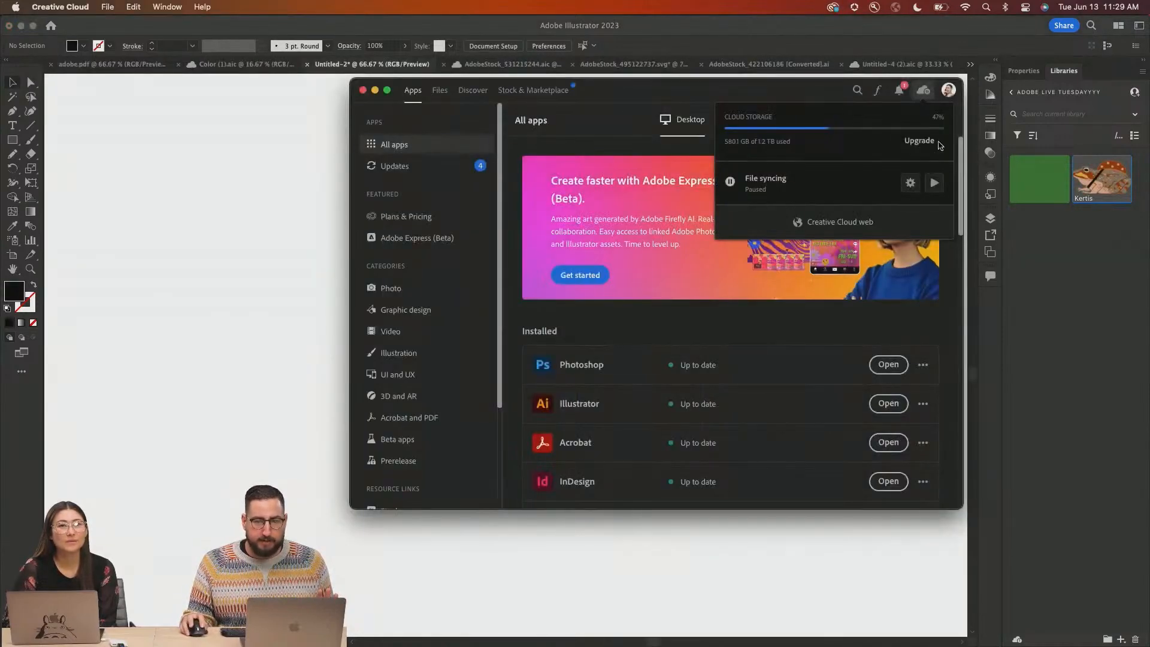
pyautogui.click(223, 222)
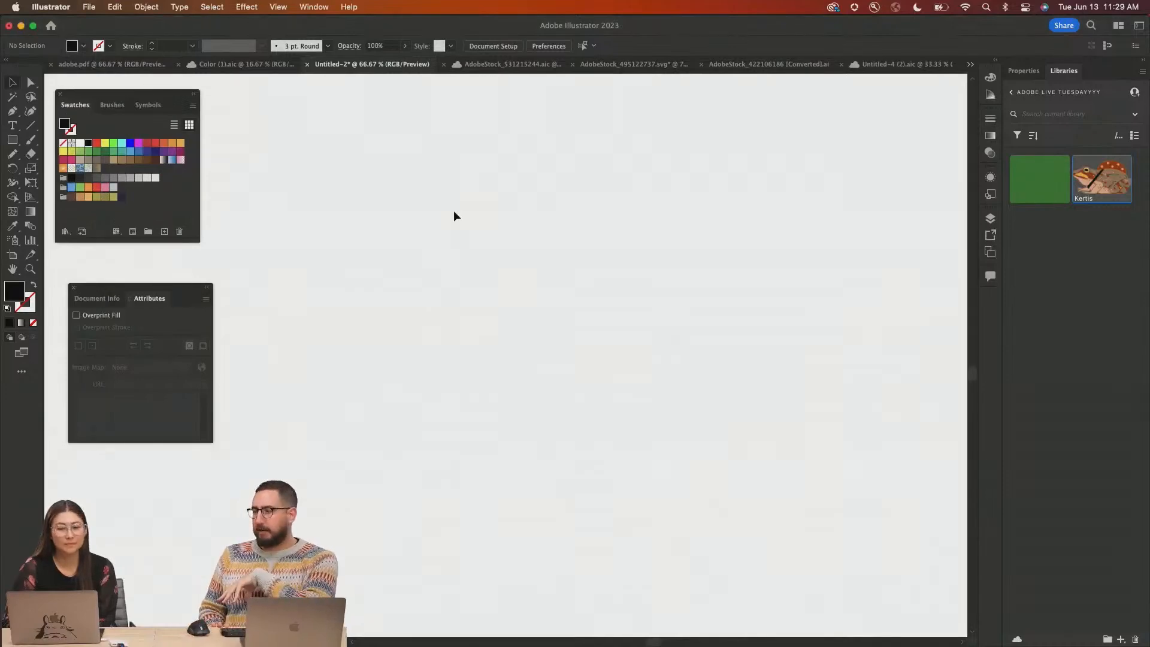
# Switch to Adobe Express and show the Adobe Live Tuesdayyyy library instead of the pond design assets.
pyautogui.press('super+Tab')
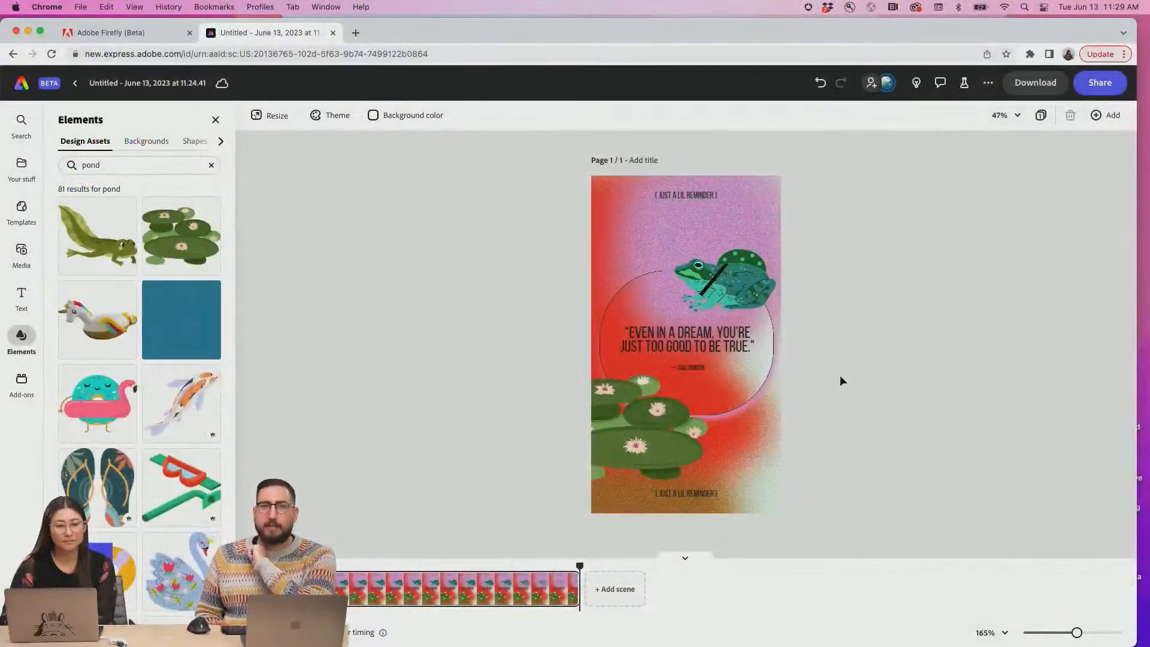
pyautogui.click(215, 119)
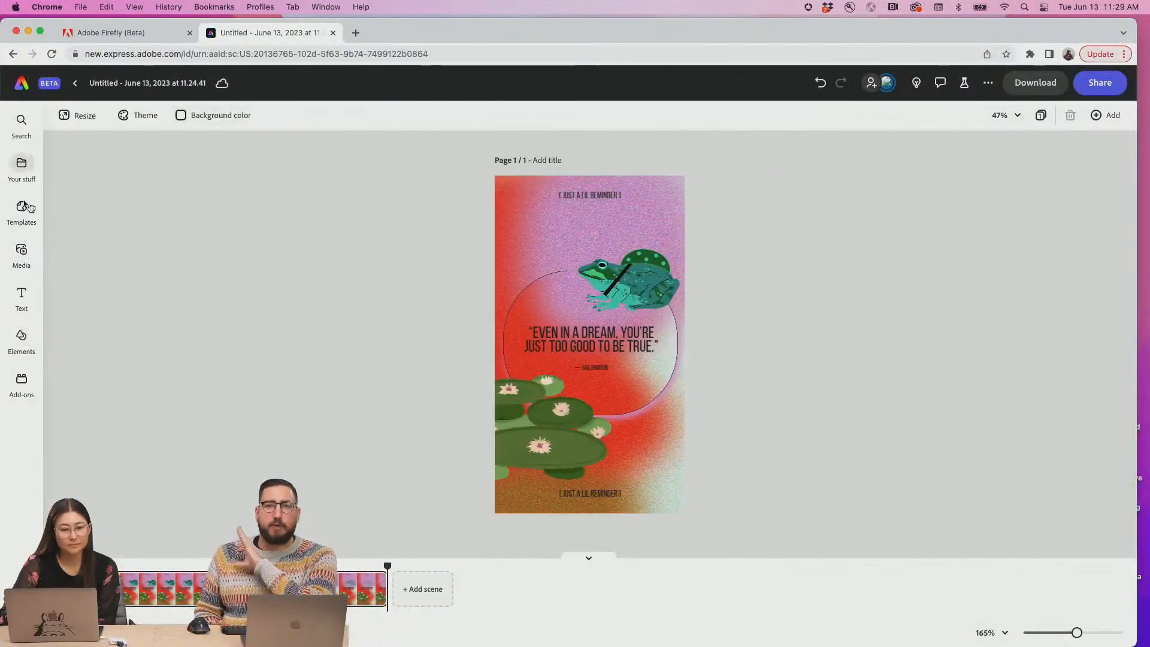
pyautogui.click(23, 179)
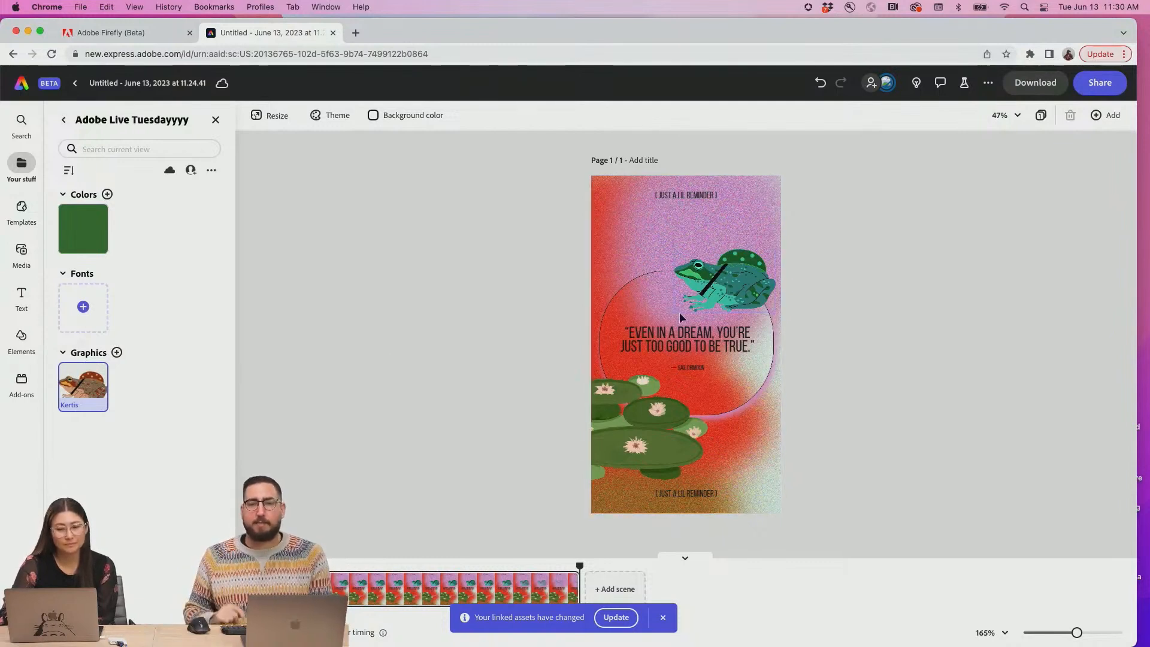
# Update the story's linked frog graphic to its recolored version and dismiss the linked-assets notice.
pyautogui.moveTo(527, 604)
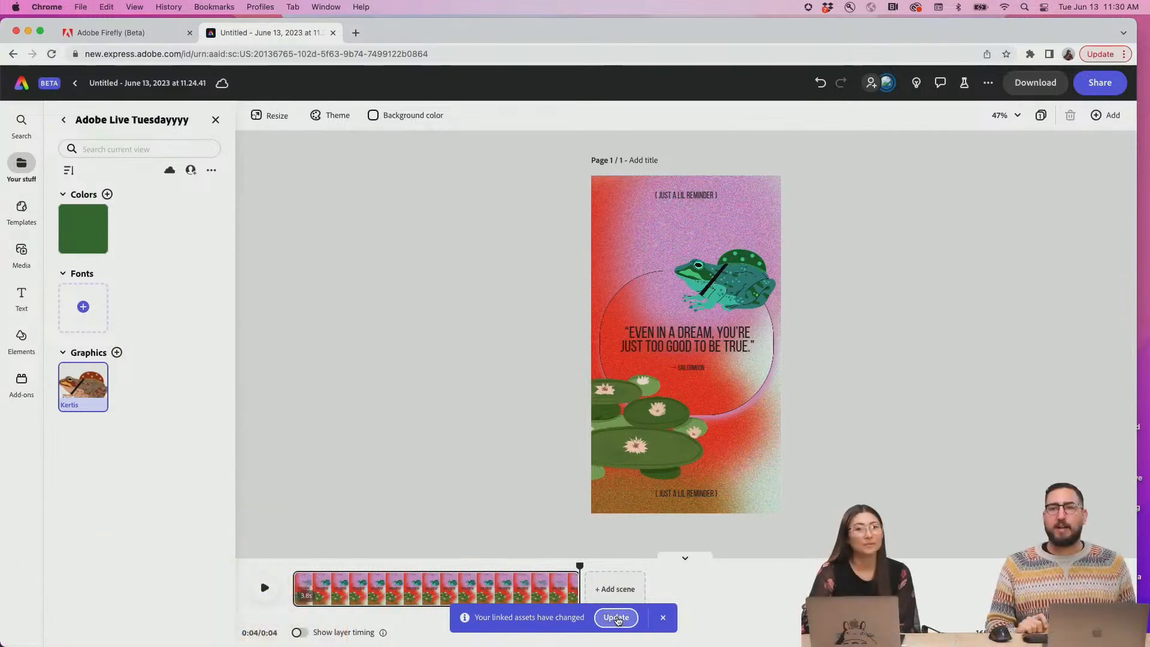
pyautogui.click(616, 618)
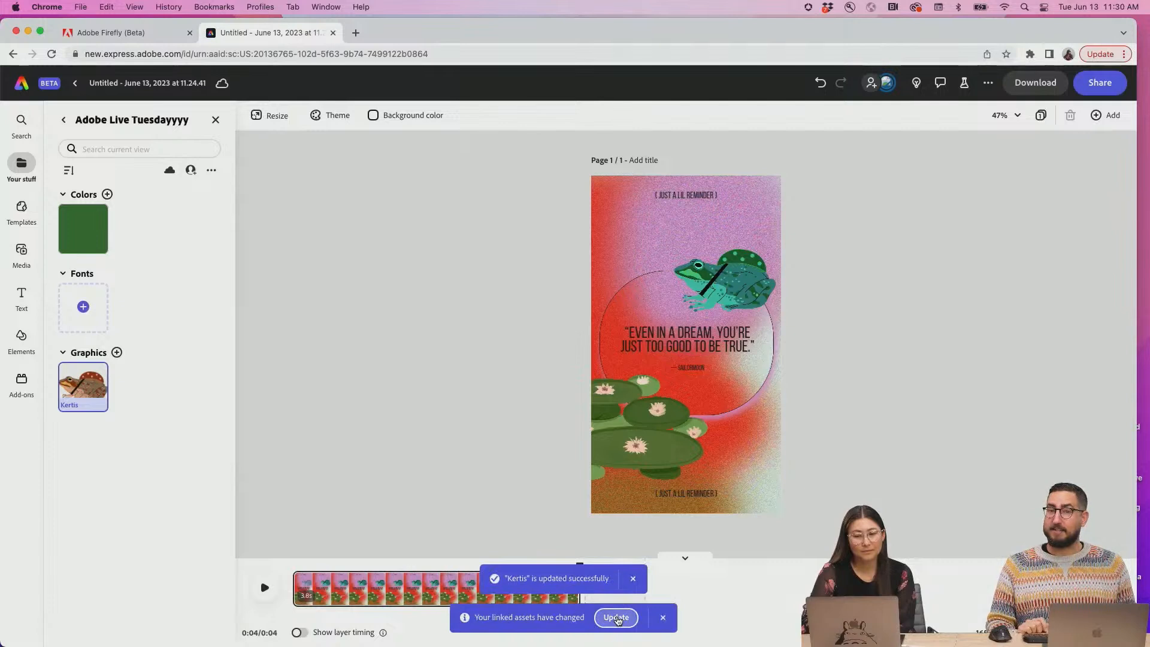
pyautogui.click(617, 618)
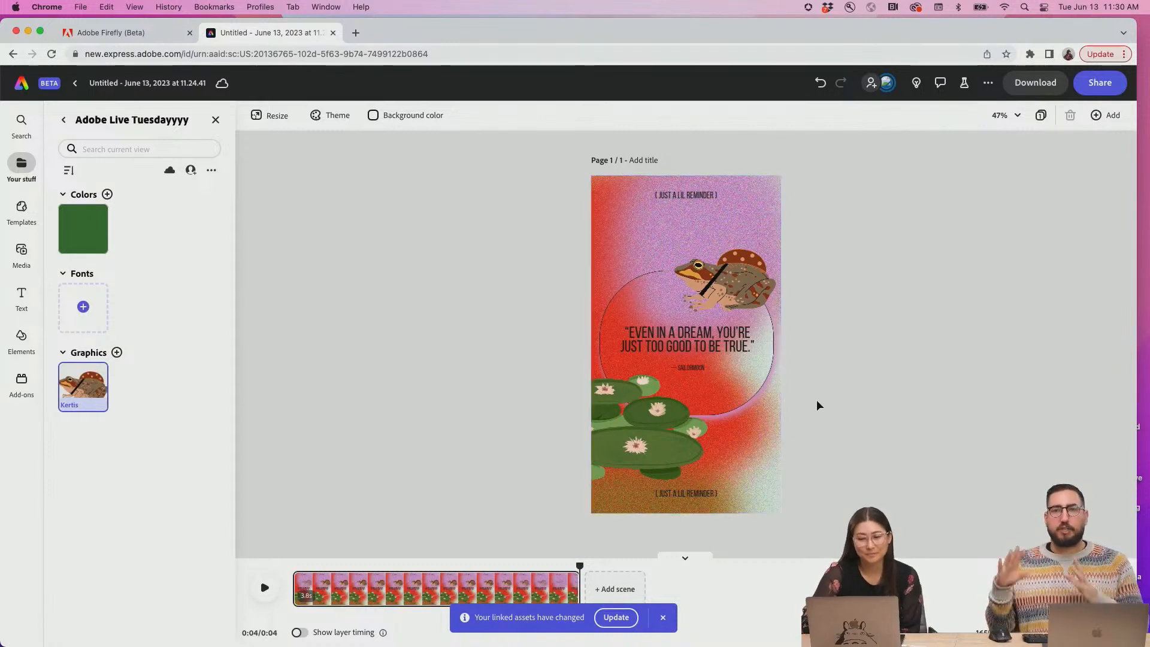
pyautogui.click(663, 617)
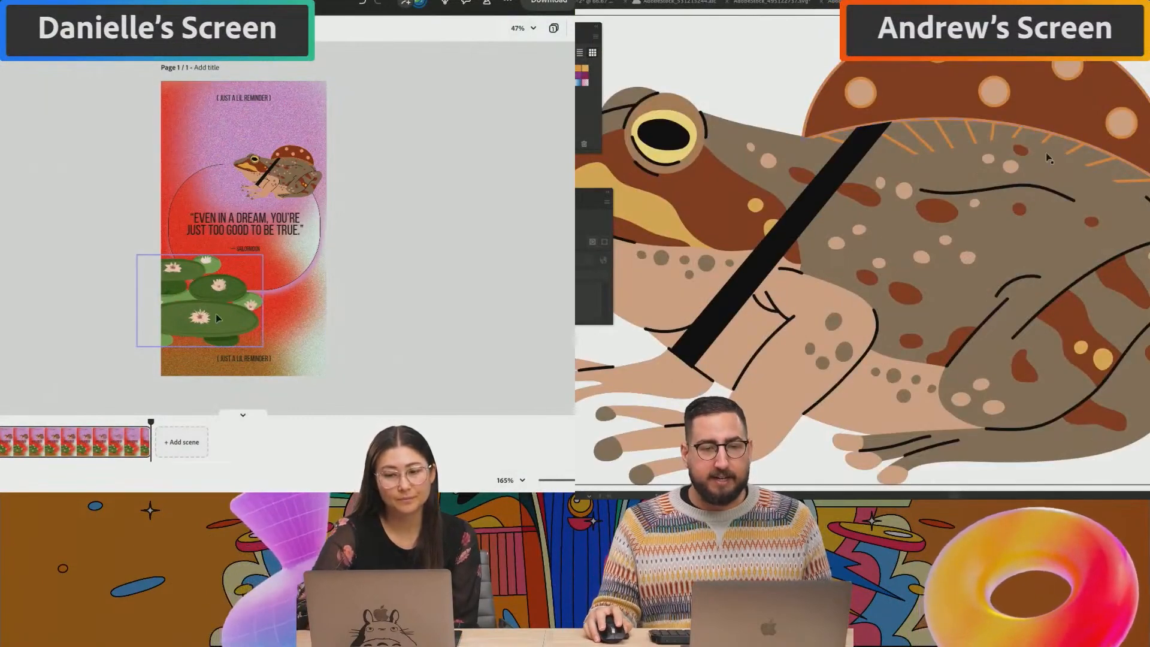
# Select all of the frog artwork in the Illustrator document and fit it in view.
pyautogui.press('super+a')
pyautogui.press('super+0')
pyautogui.scroll(-2, 979, 253)
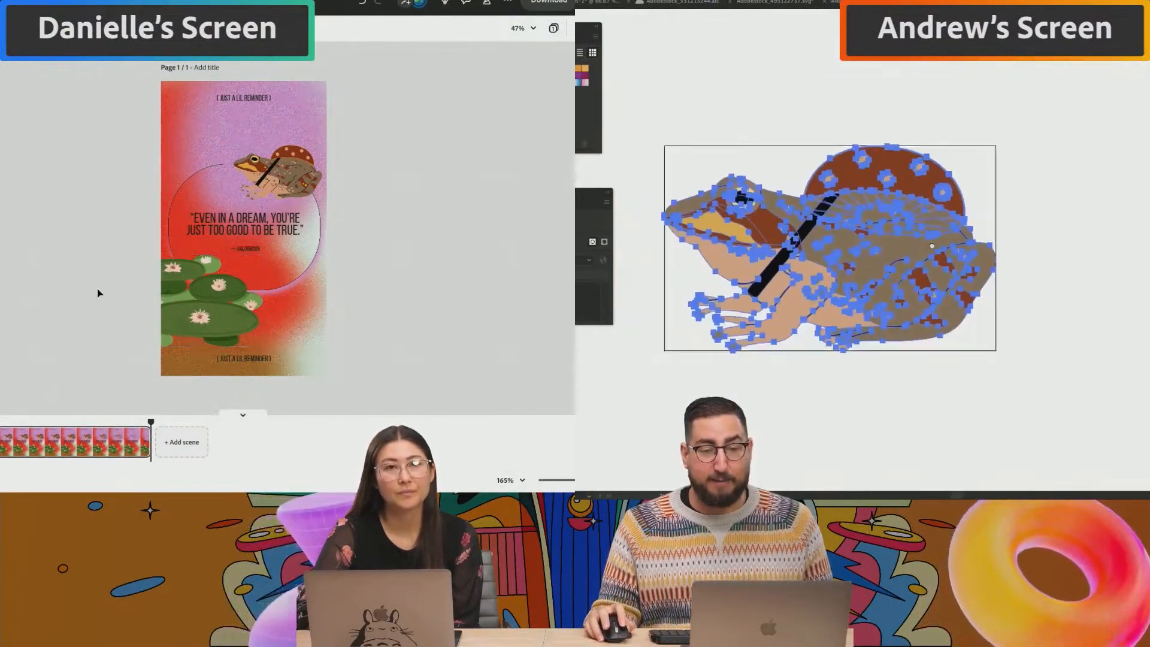
# Switch to the Adobe Express poster and shrink the lily pads graphic slightly at the page's lower-left edge.
pyautogui.click(254, 263)
pyautogui.moveTo(263, 255); pyautogui.dragTo(243, 268)
pyautogui.press('super+z')
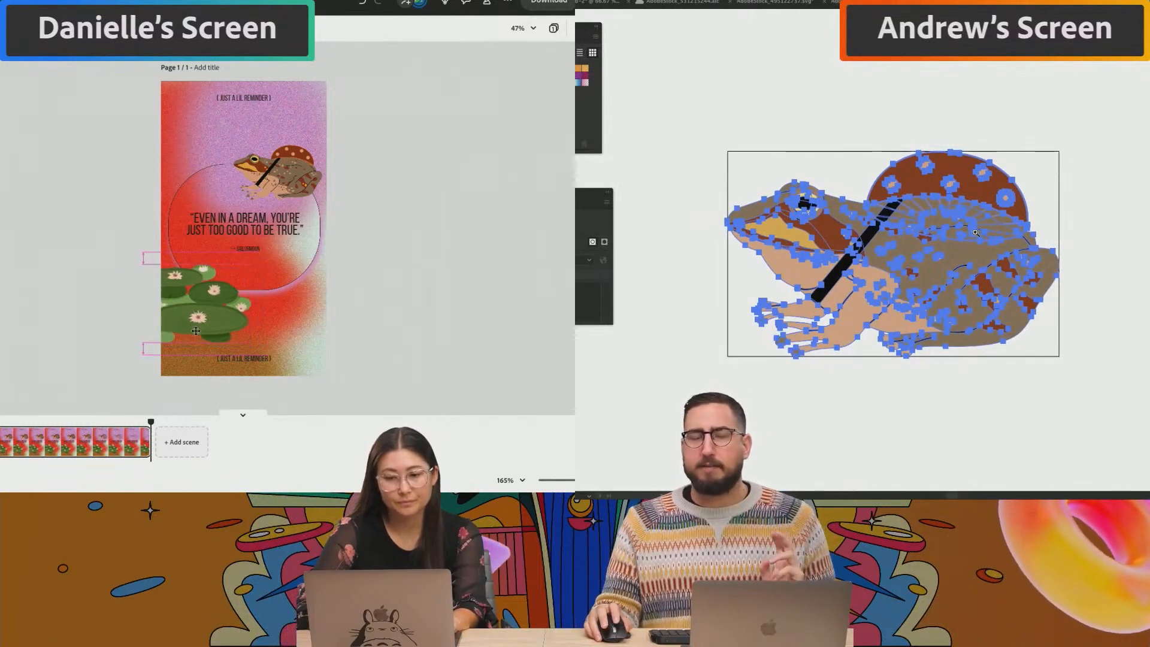
pyautogui.click(68, 307)
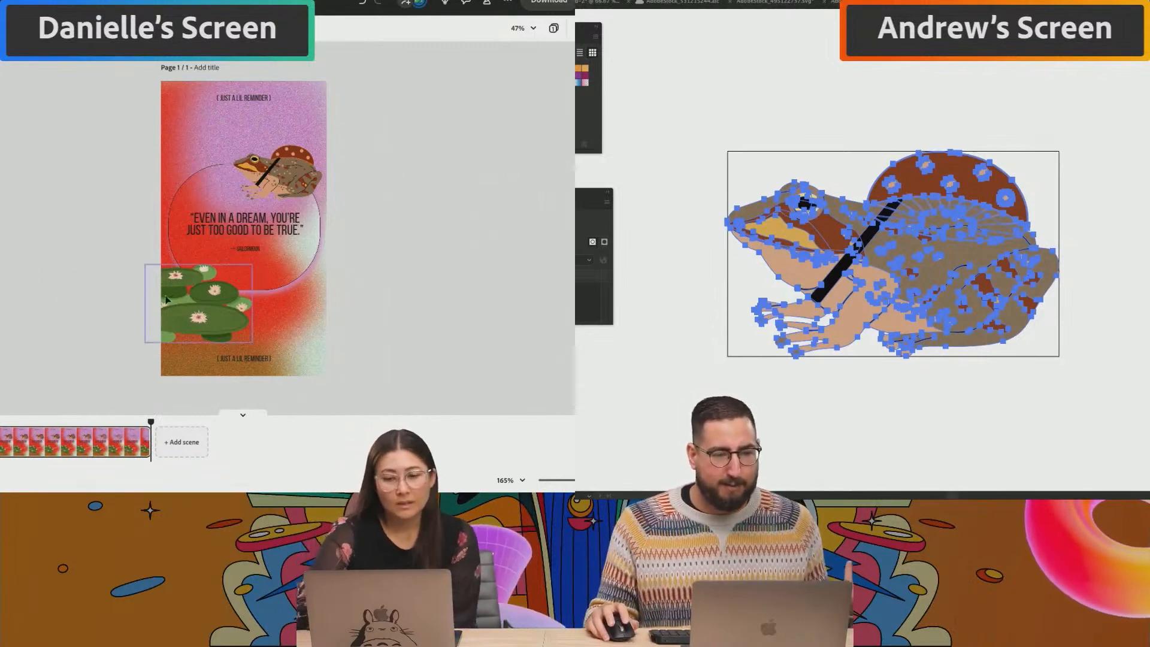
pyautogui.click(193, 300)
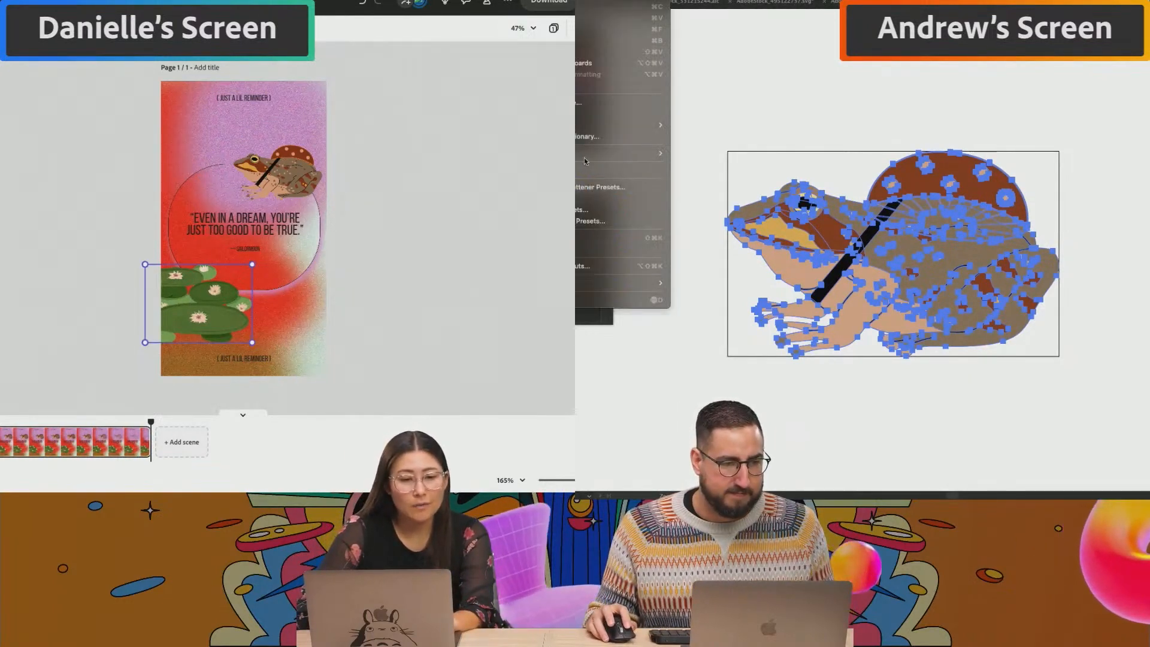
# Switch to Illustrator, open Generative Recolor for the selected frog artwork and move its dialog off the frog.
pyautogui.moveTo(623, 153)
pyautogui.click(695, 182)
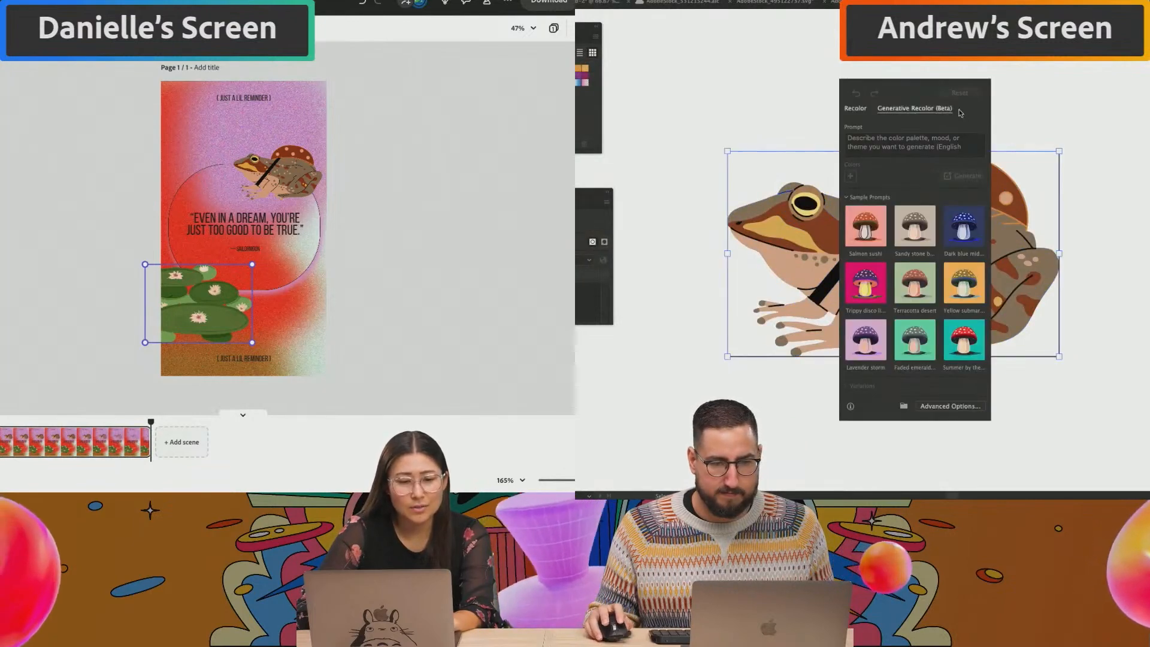
pyautogui.moveTo(914, 84); pyautogui.dragTo(1142, 35)
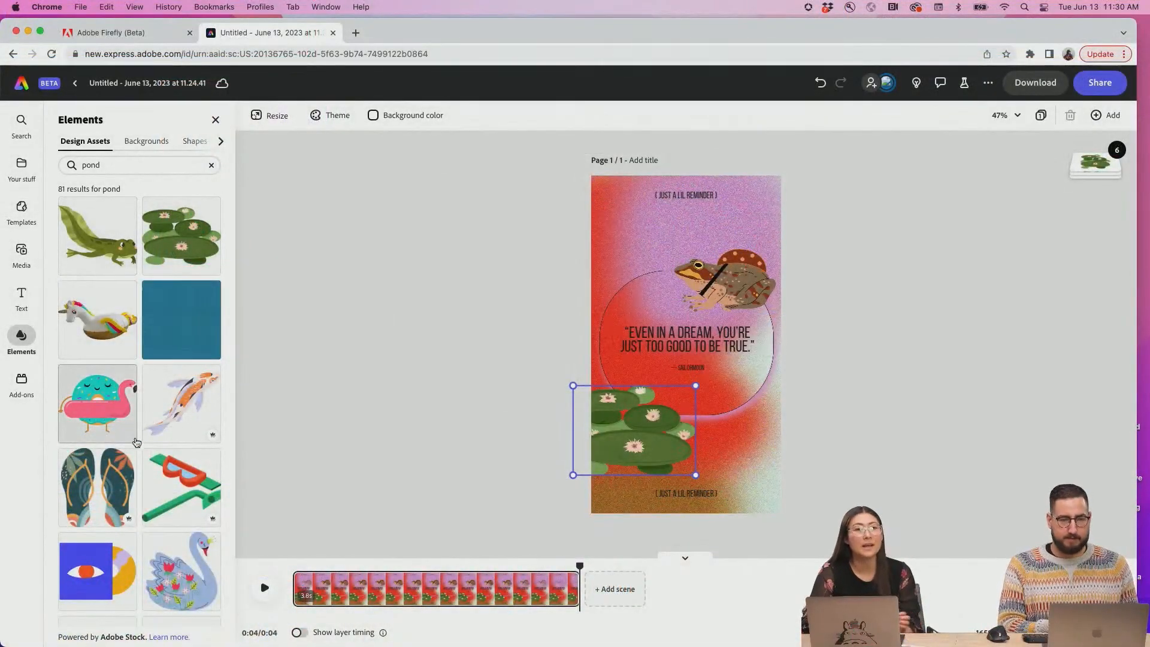
pyautogui.click(731, 281)
pyautogui.click(465, 521)
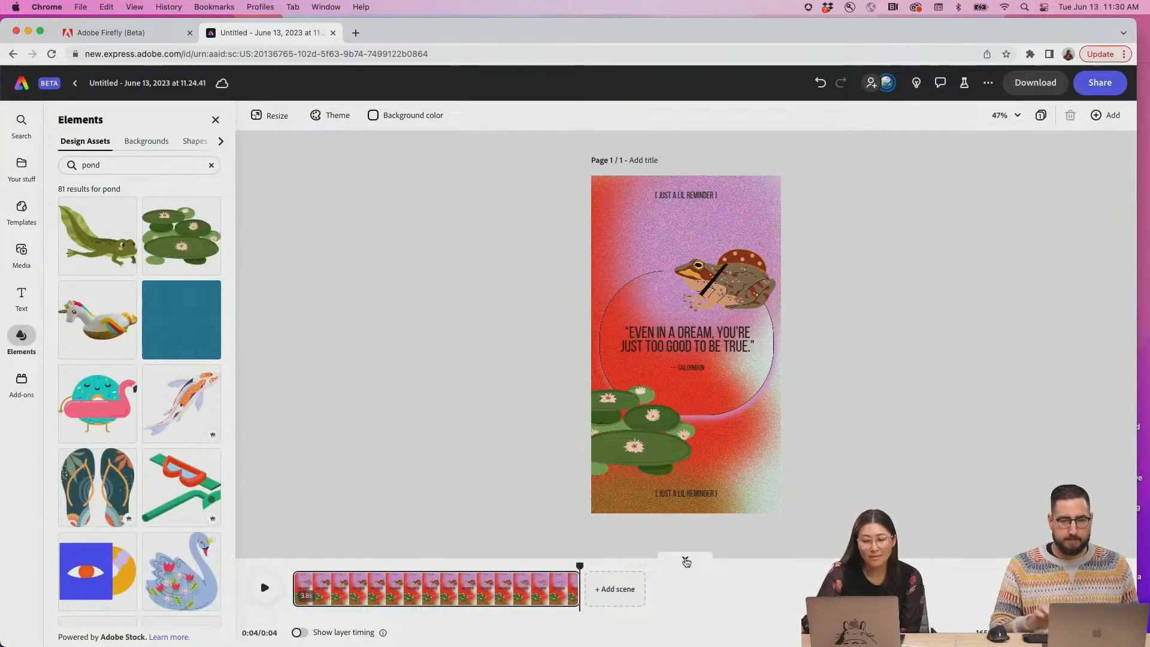
pyautogui.click(686, 561)
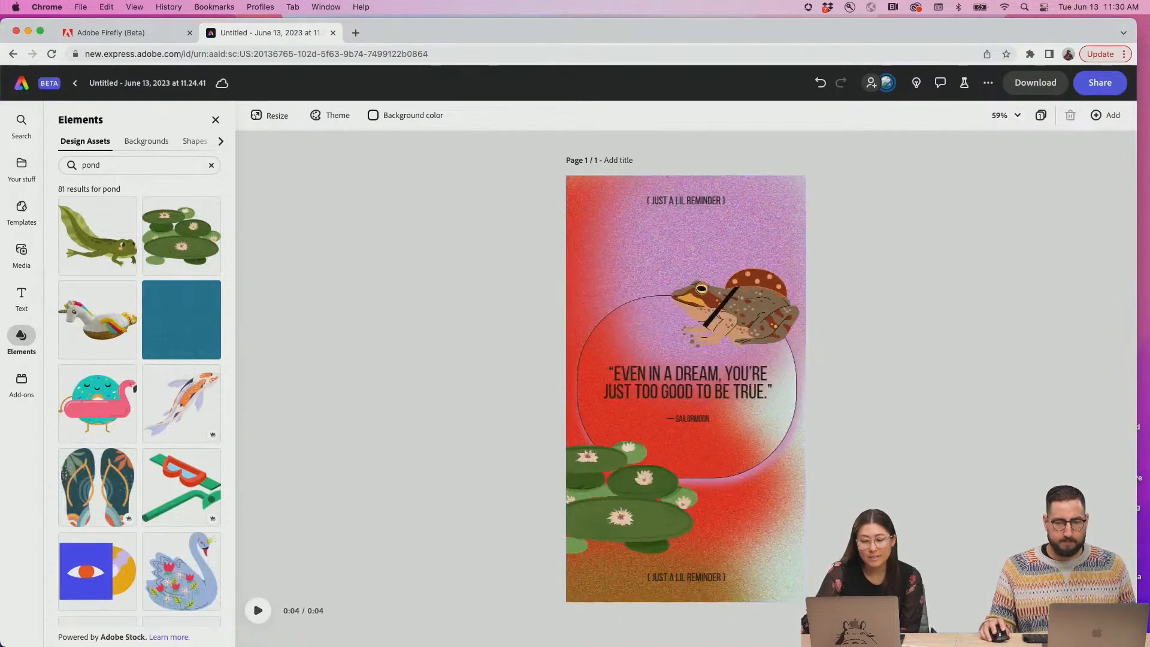
pyautogui.click(541, 622)
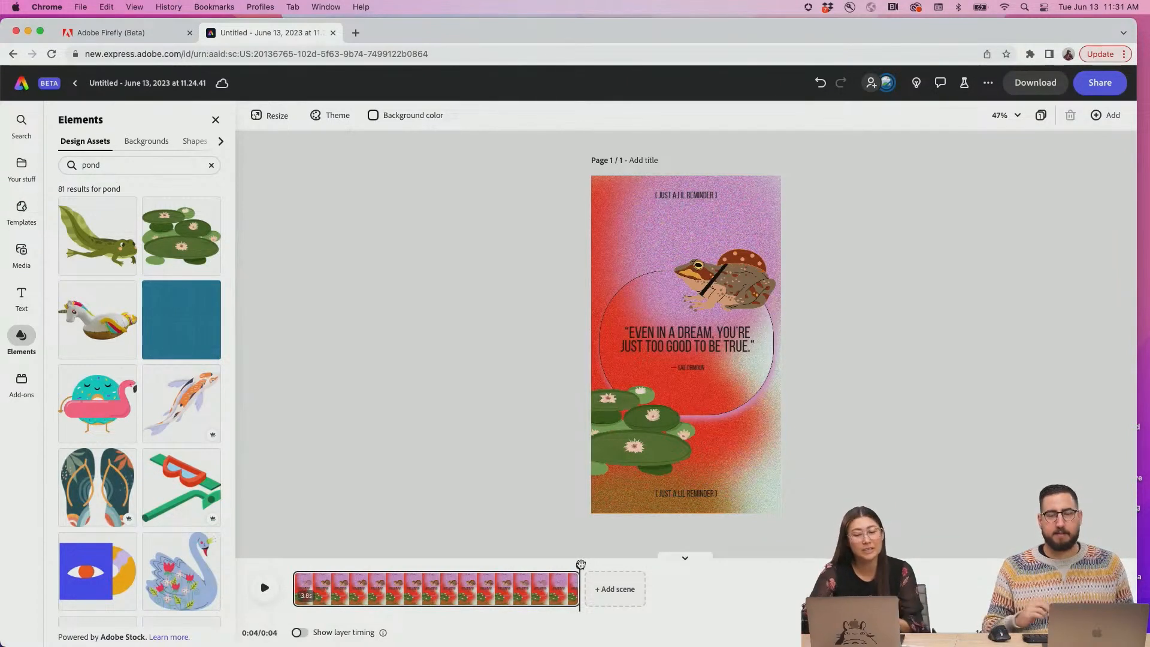
# Preview the Adobe Express poster's animation from the start of the timeline.
pyautogui.moveTo(580, 565); pyautogui.dragTo(275, 563)
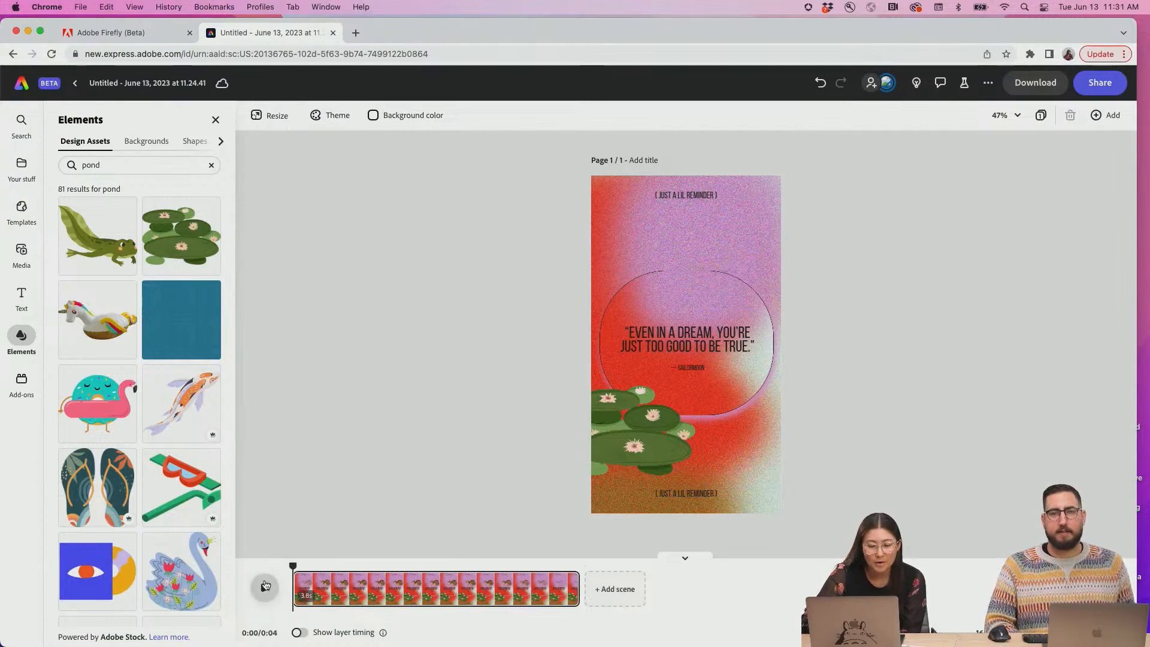
pyautogui.click(265, 586)
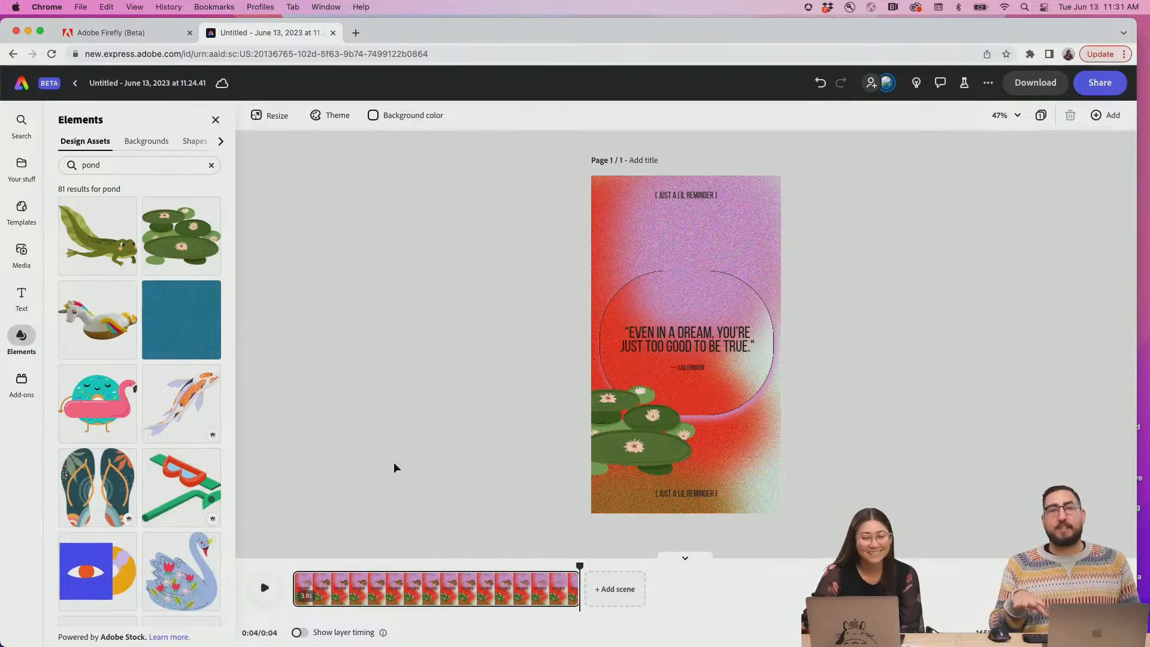
pyautogui.click(299, 567)
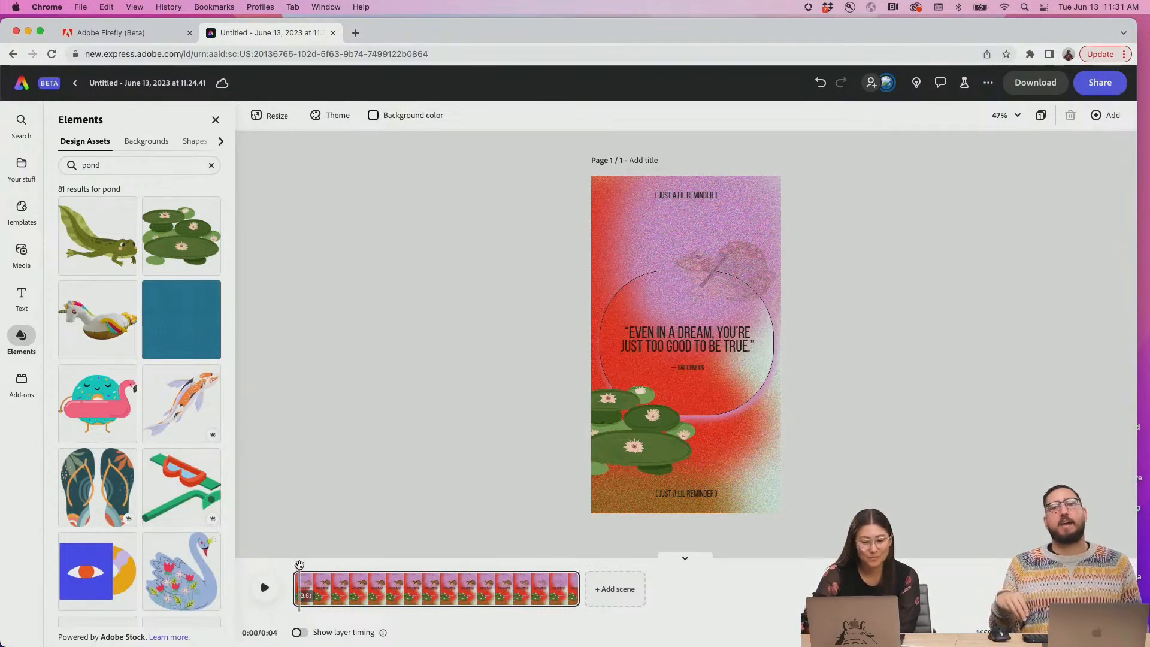
pyautogui.press('space')
pyautogui.press('space')
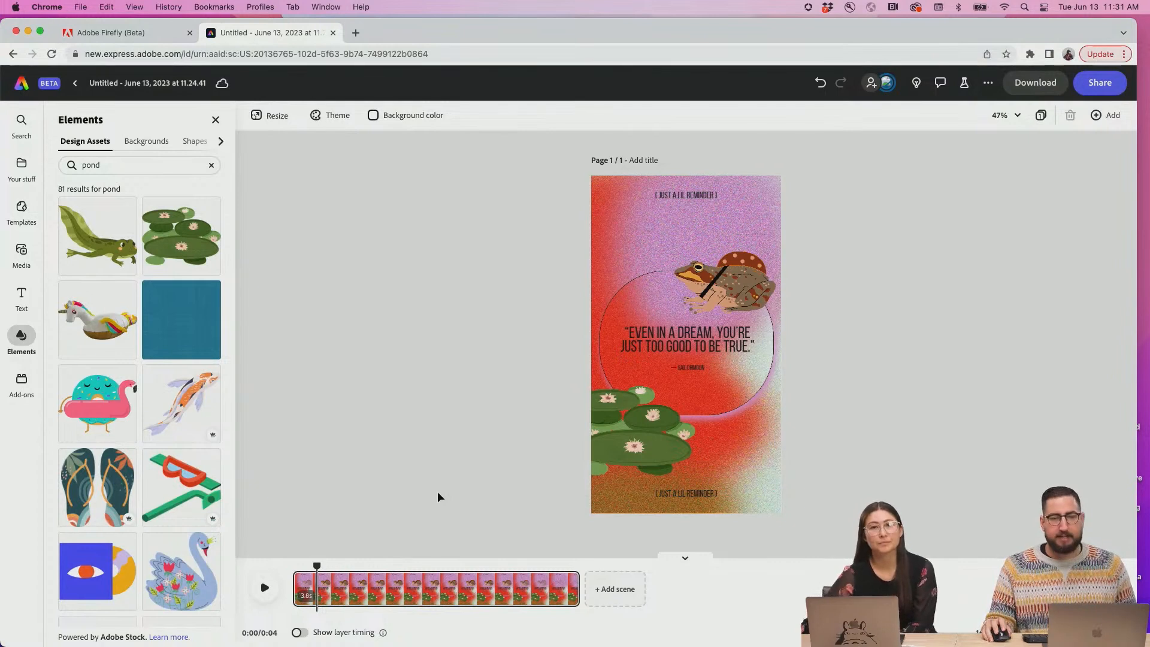
pyautogui.press('space')
pyautogui.press('space')
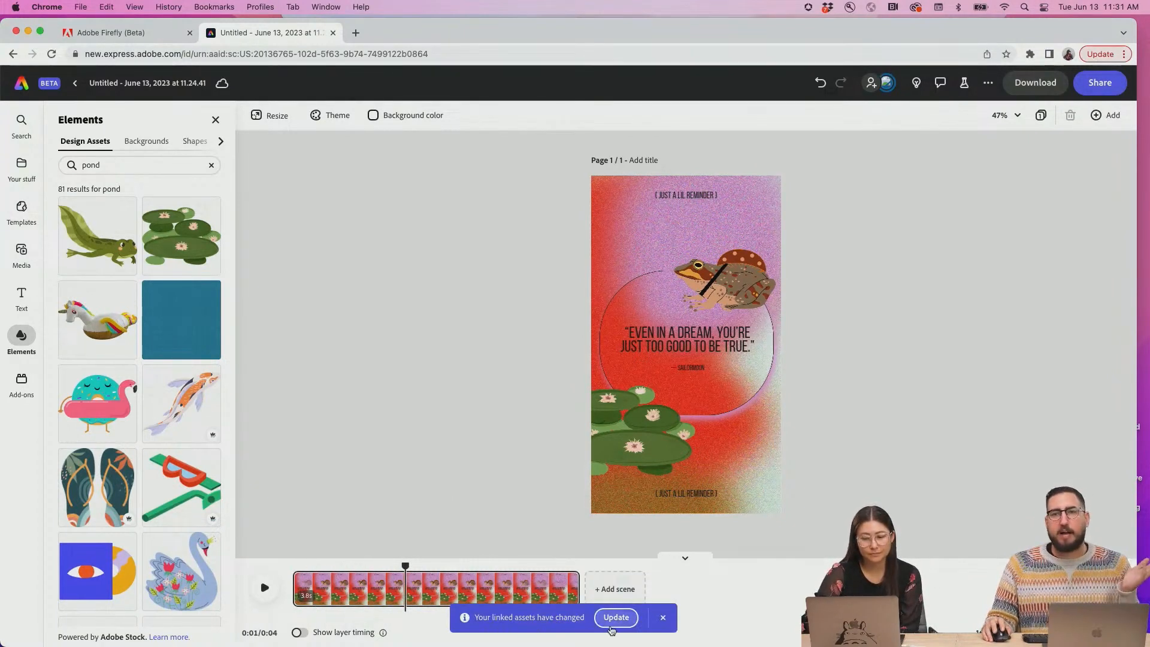
# Update the changed linked frog asset and replay the scene from its start, dismissing the update notification.
pyautogui.click(615, 623)
pyautogui.click(293, 562)
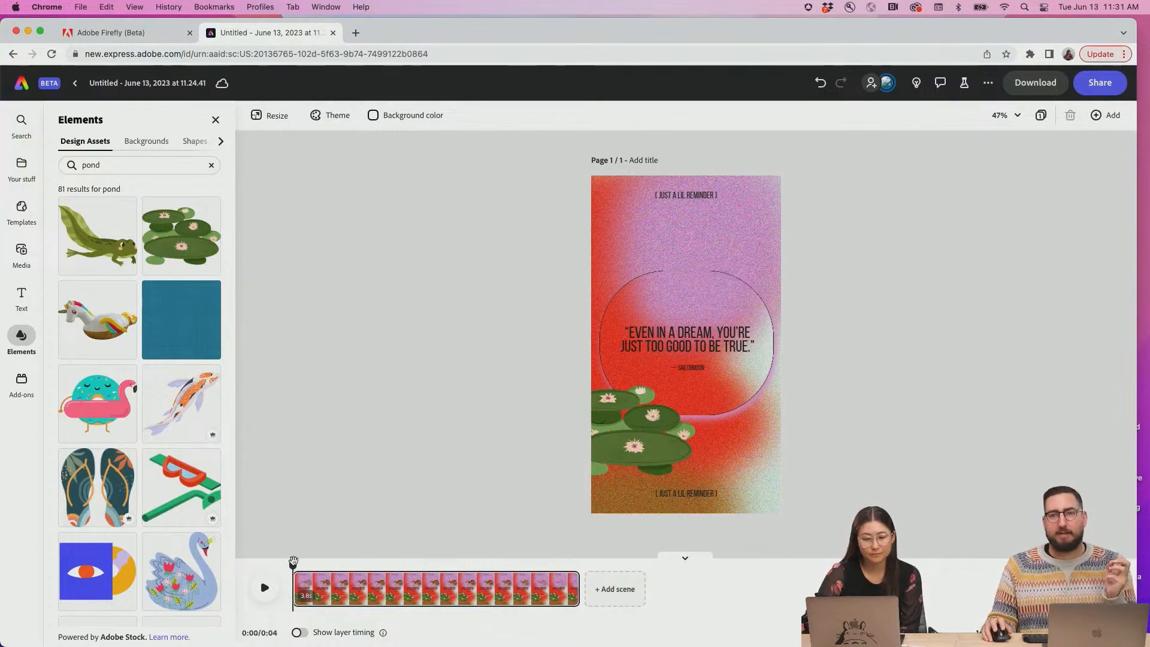
pyautogui.press('space')
pyautogui.press('space')
pyautogui.click(296, 569)
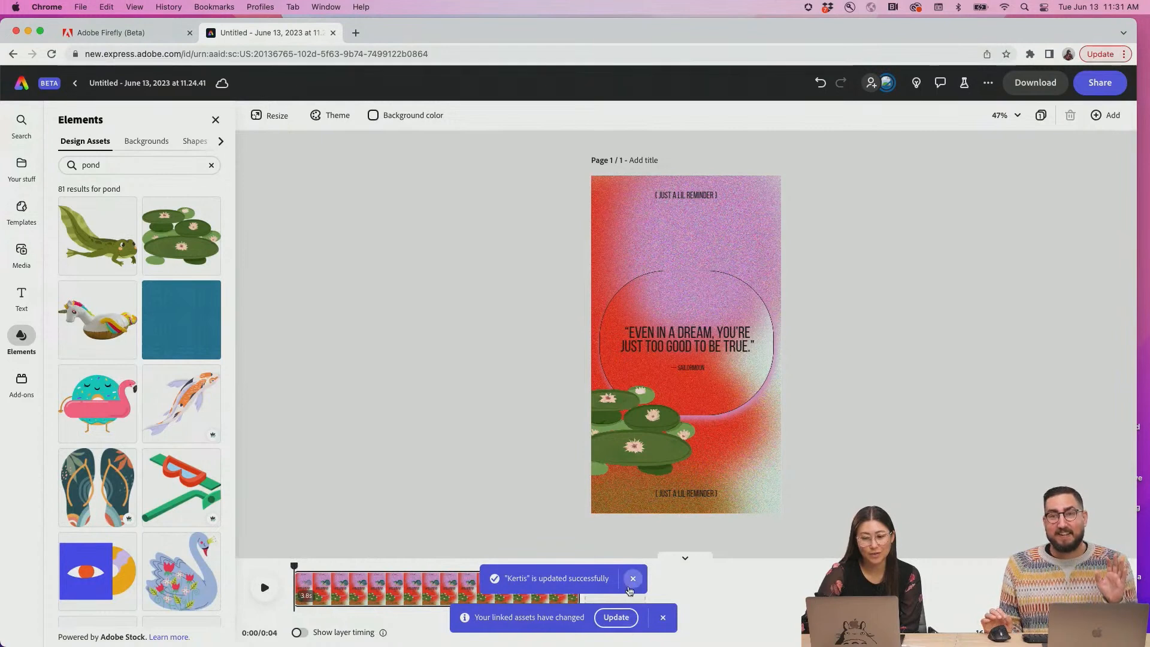
pyautogui.press('space')
pyautogui.click(628, 588)
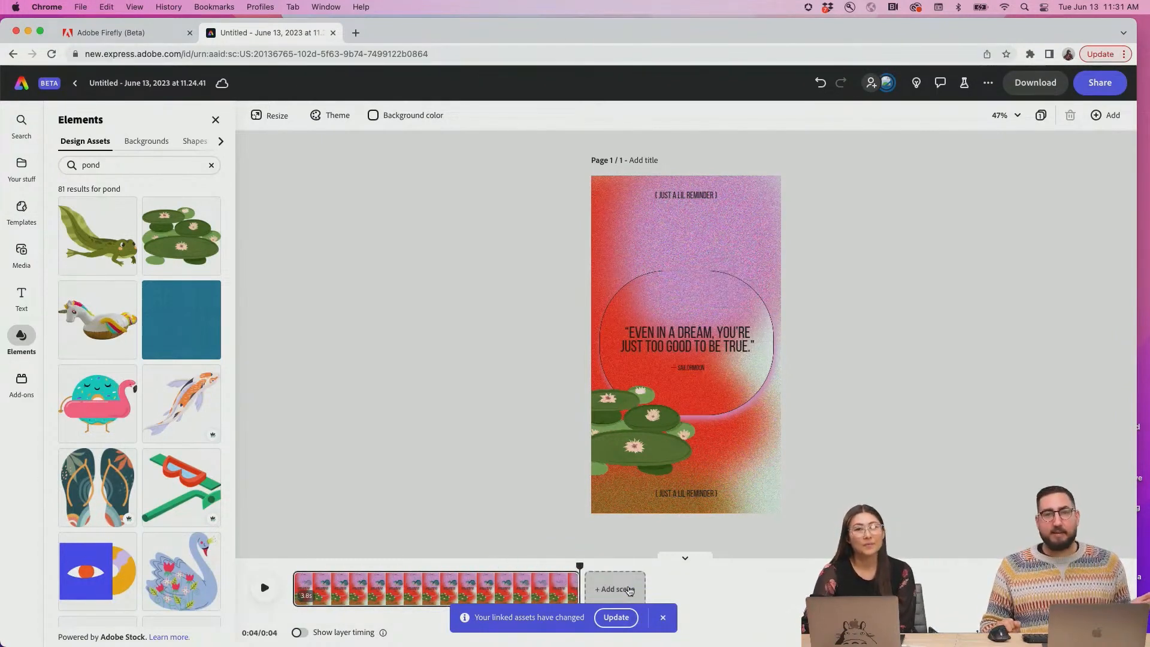
# Replay the poster's opening to check the frog's entrance animation with its updated colors.
pyautogui.press('space')
pyautogui.click(383, 586)
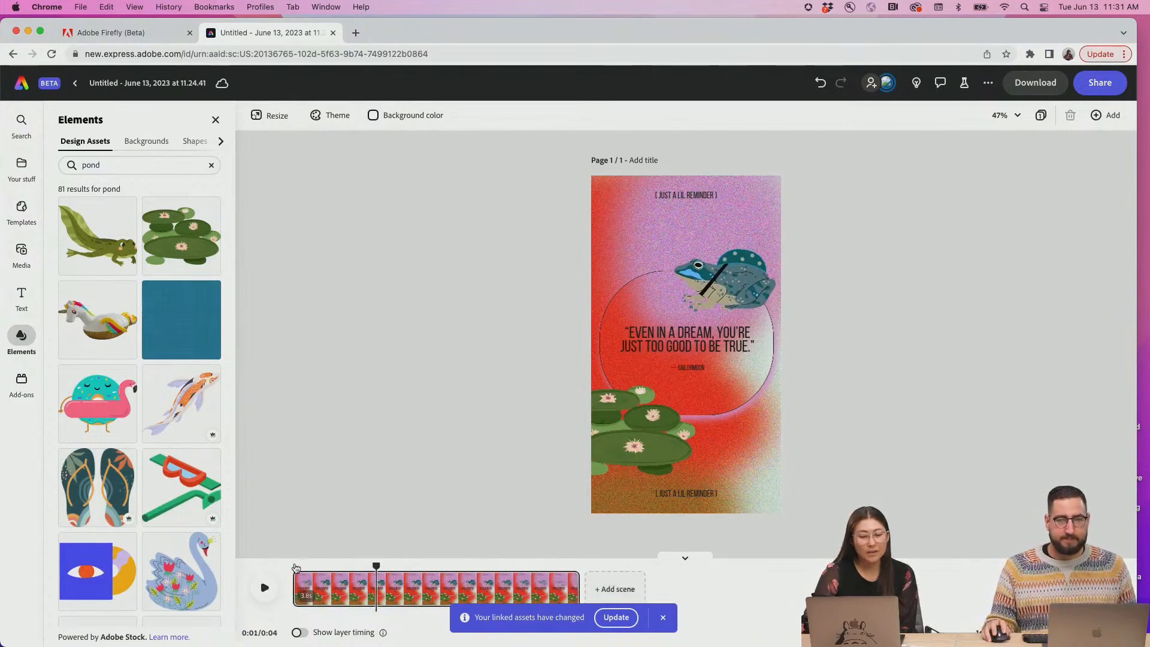
pyautogui.click(293, 564)
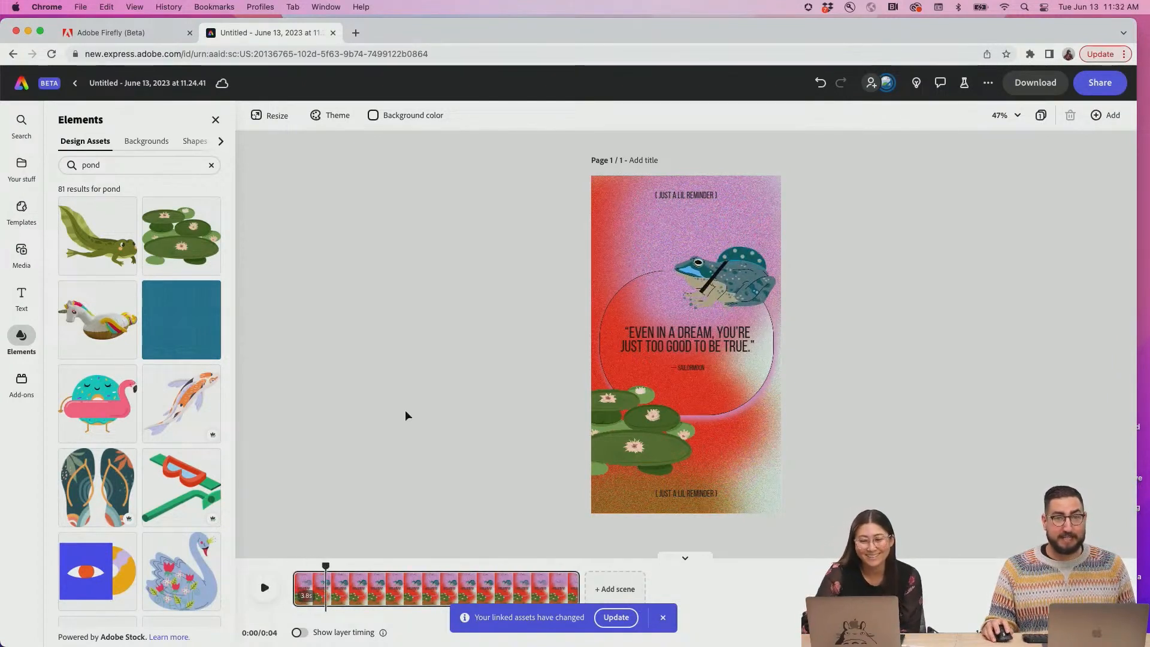
pyautogui.click(294, 566)
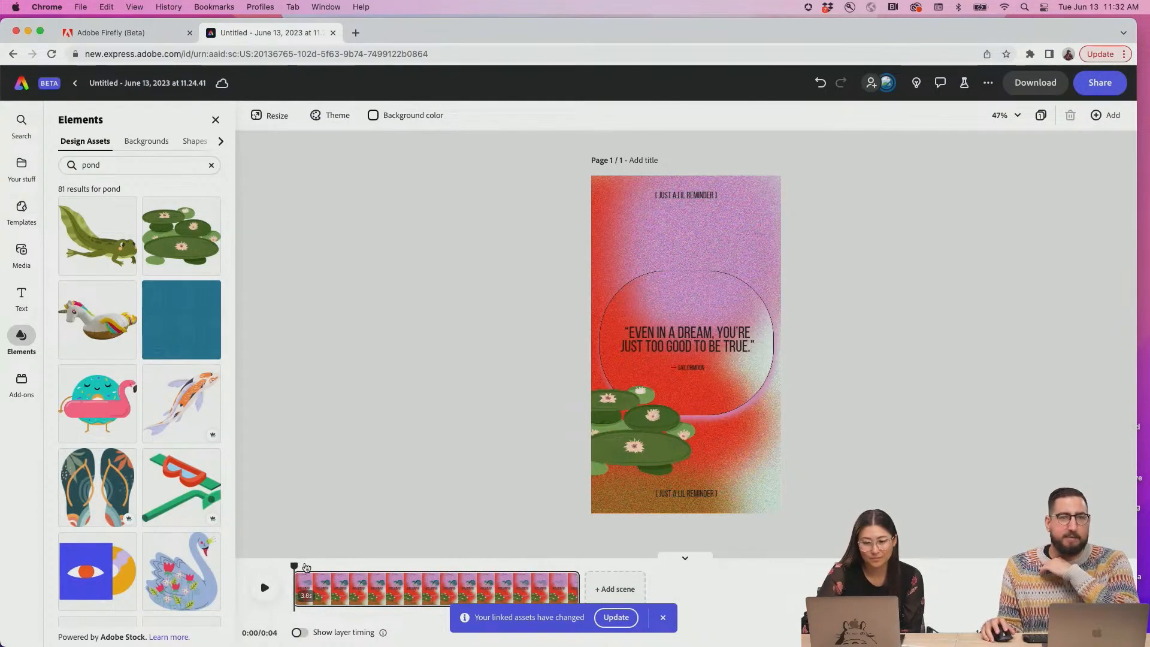
# Add the orange and white koi from the pond design assets, shrink it and place it below the lily pads.
pyautogui.click(309, 565)
pyautogui.click(181, 403)
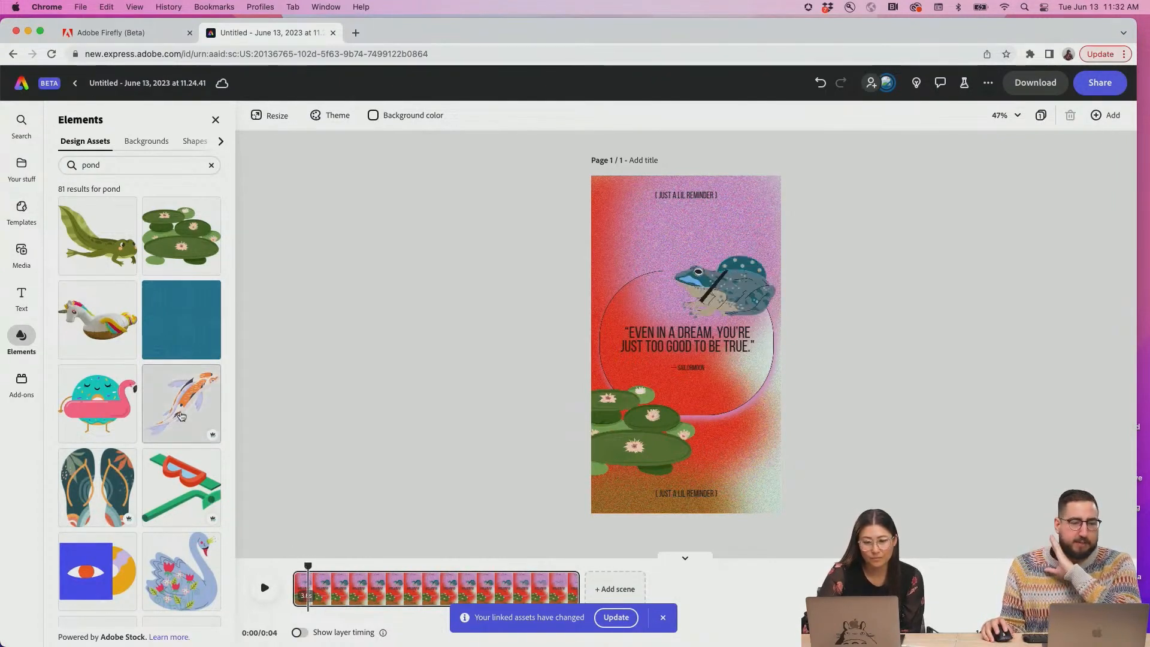
pyautogui.click(670, 203)
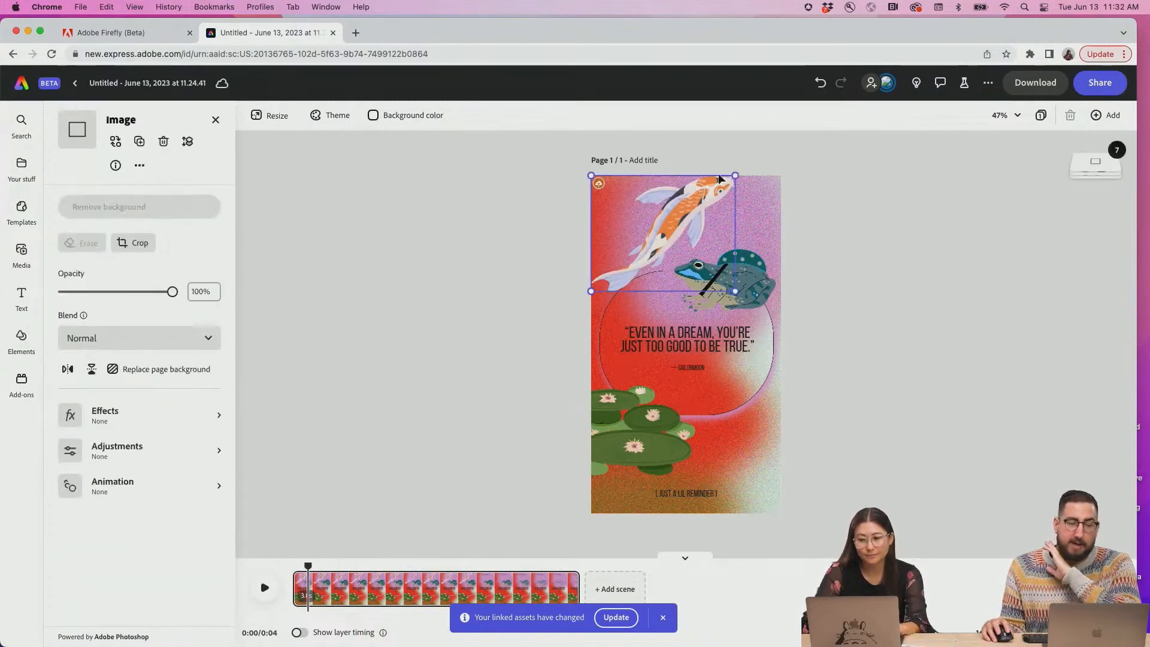
pyautogui.moveTo(734, 176); pyautogui.dragTo(657, 461)
pyautogui.click(859, 413)
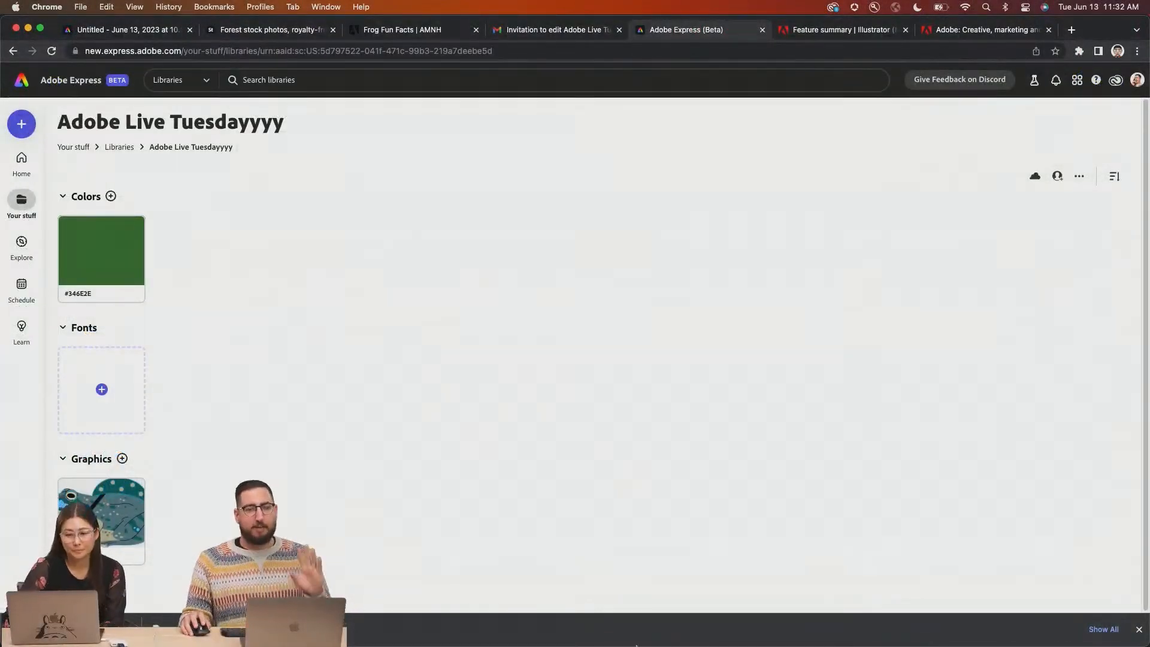
# Share the poster file by inviting the collaborator's e-mail address with Can edit access.
pyautogui.moveTo(656, 637)
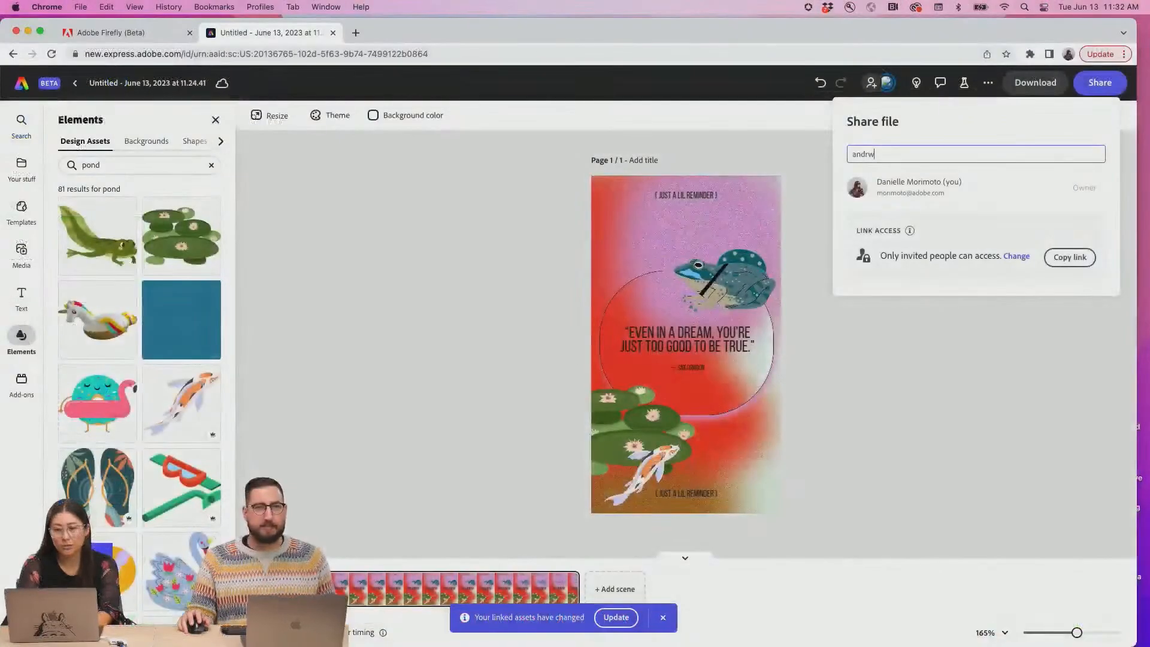
pyautogui.write('ew')
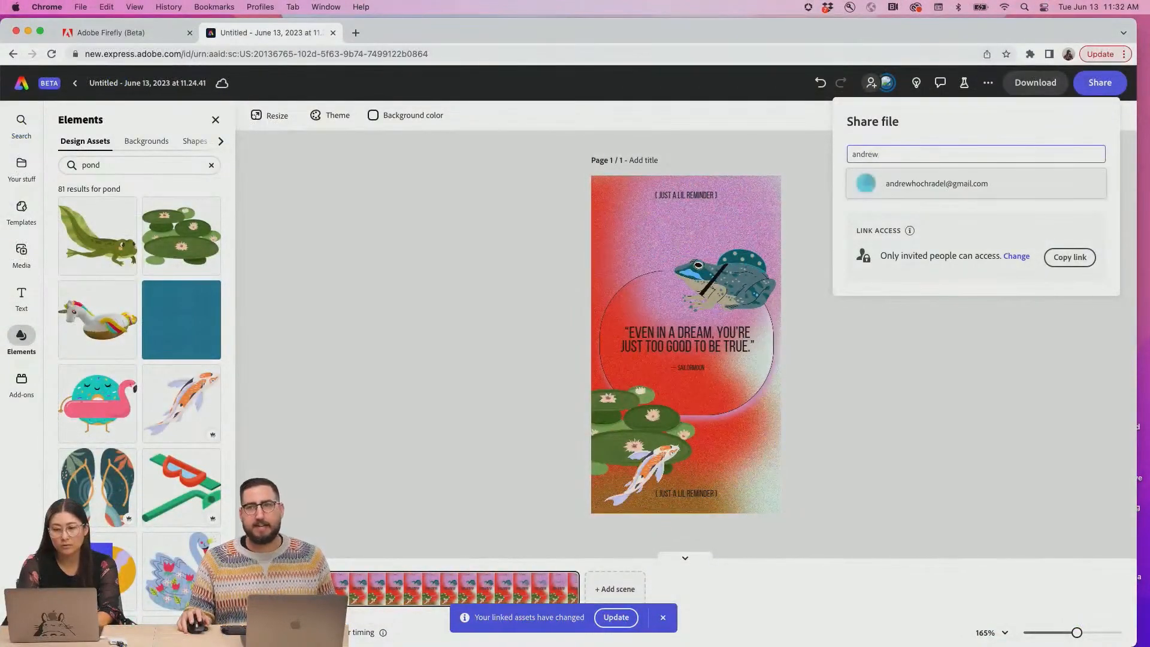
pyautogui.press('BackSpace')
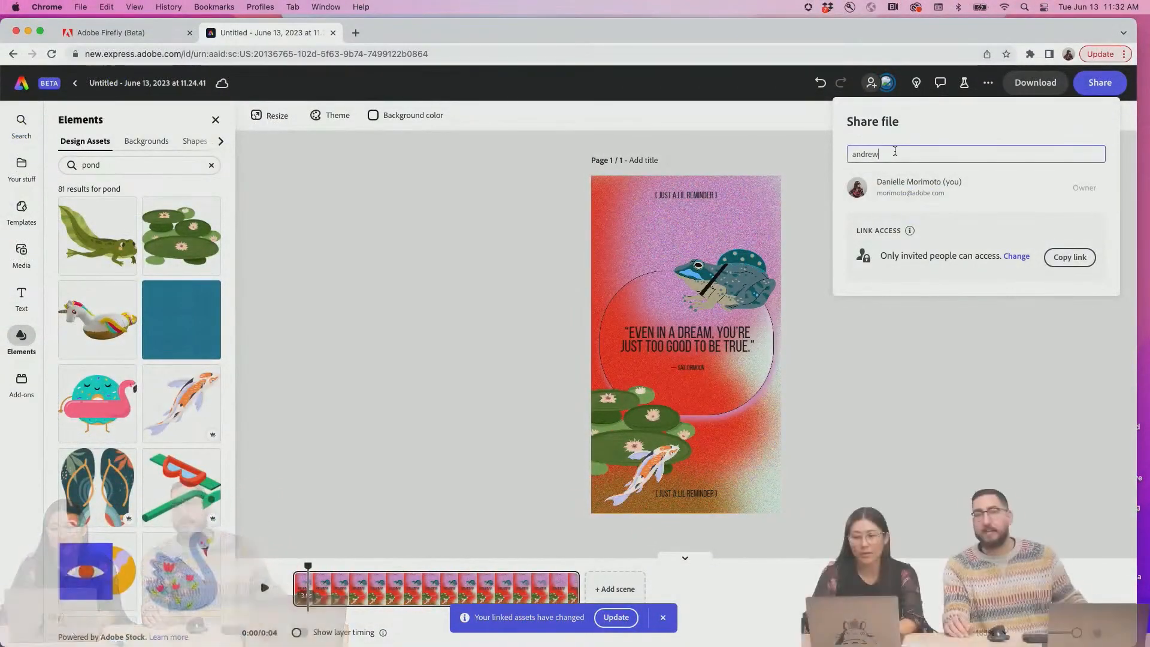
pyautogui.write('w')
pyautogui.click(922, 187)
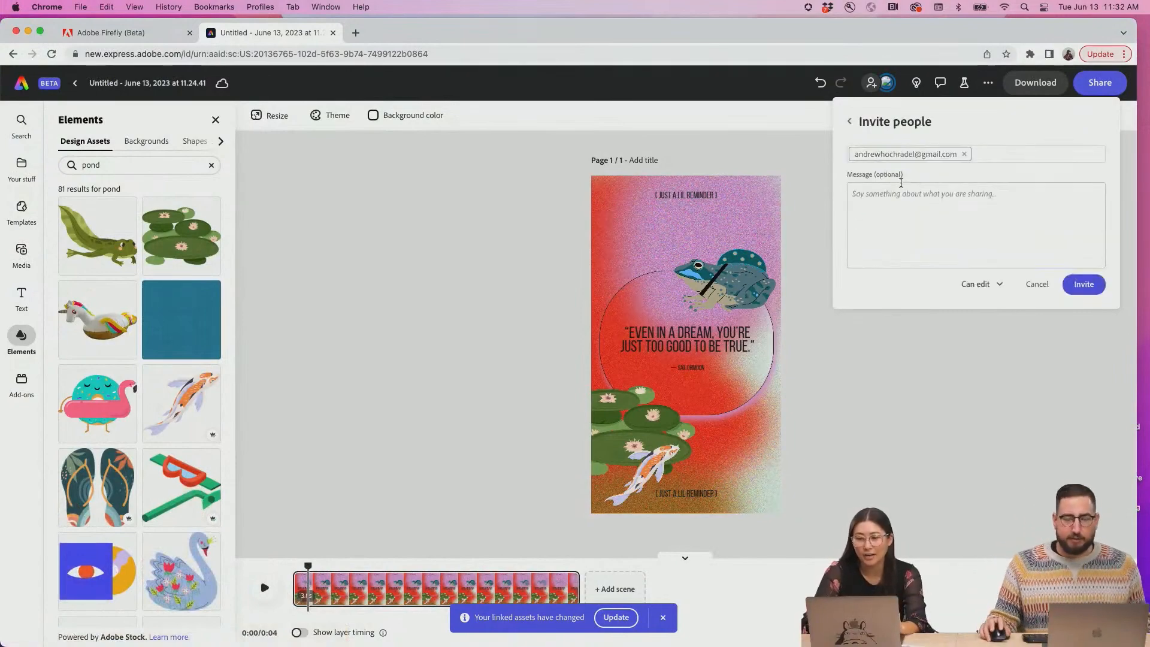
pyautogui.click(1083, 285)
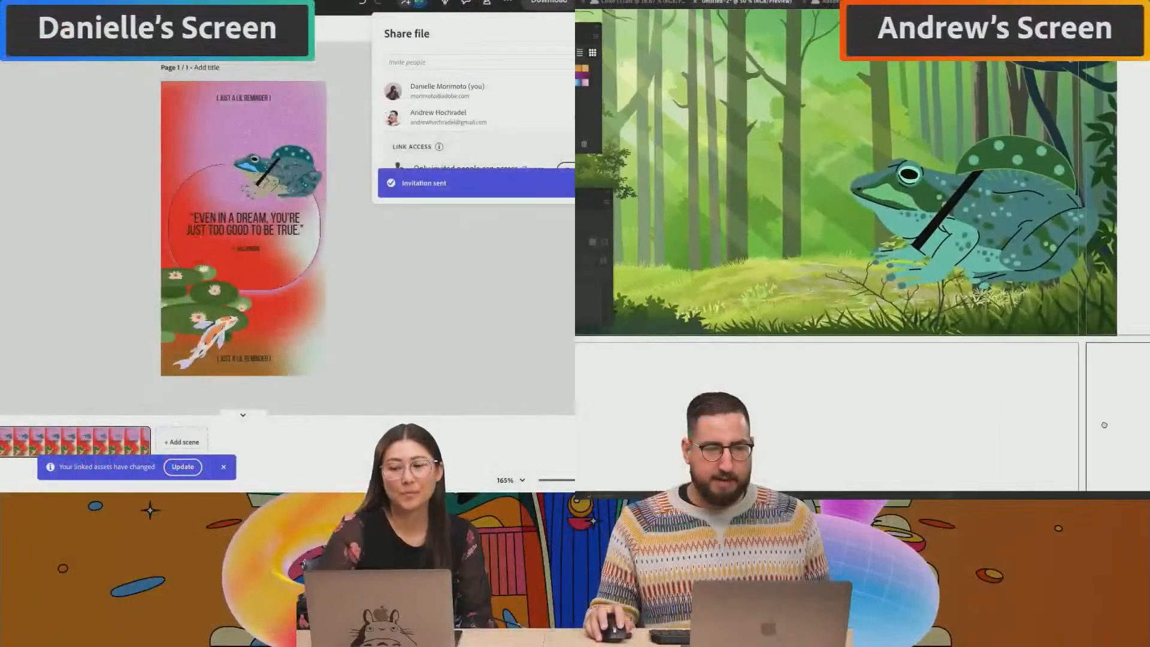
# Switch to Illustrator and delete the frog from the forest scene.
pyautogui.hotkey('ctrl', '-')
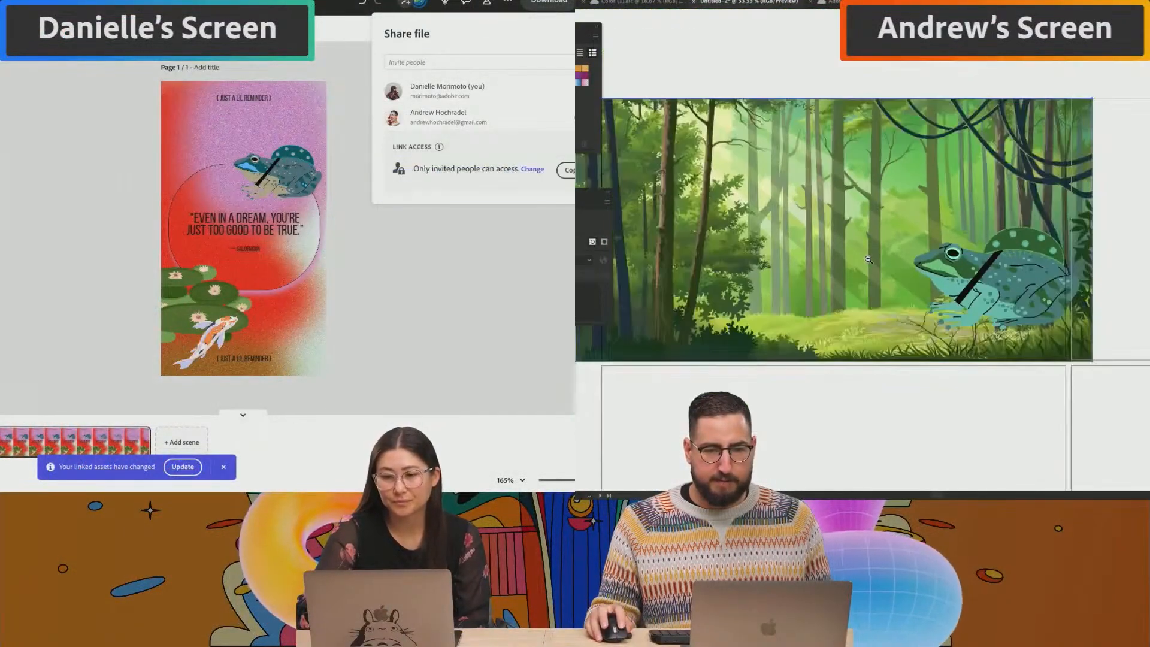
pyautogui.press('Delete')
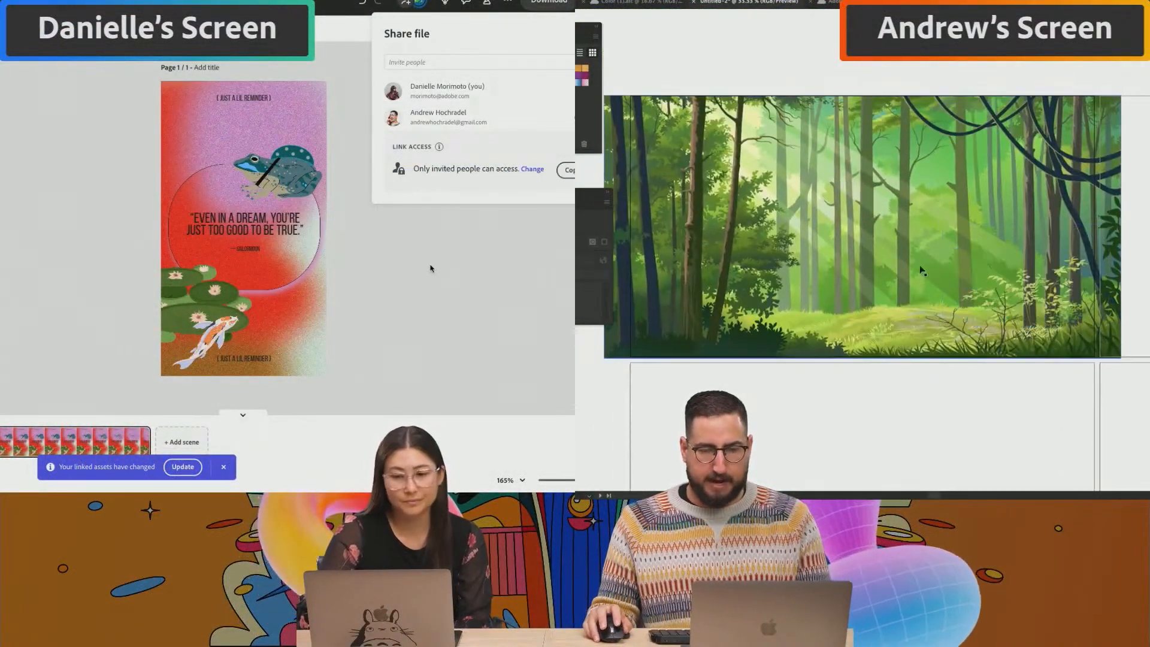
pyautogui.click(408, 255)
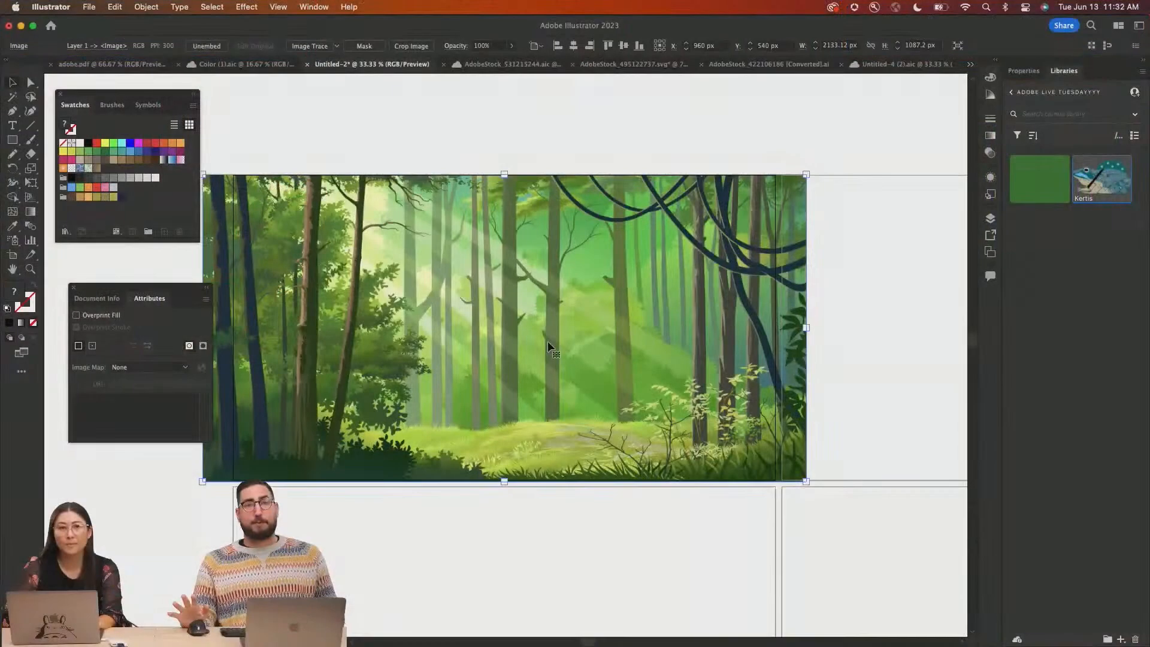
# Switch to the Creative Cloud desktop app, resume the paused file syncing and close the cloud storage details.
pyautogui.moveTo(546, 645)
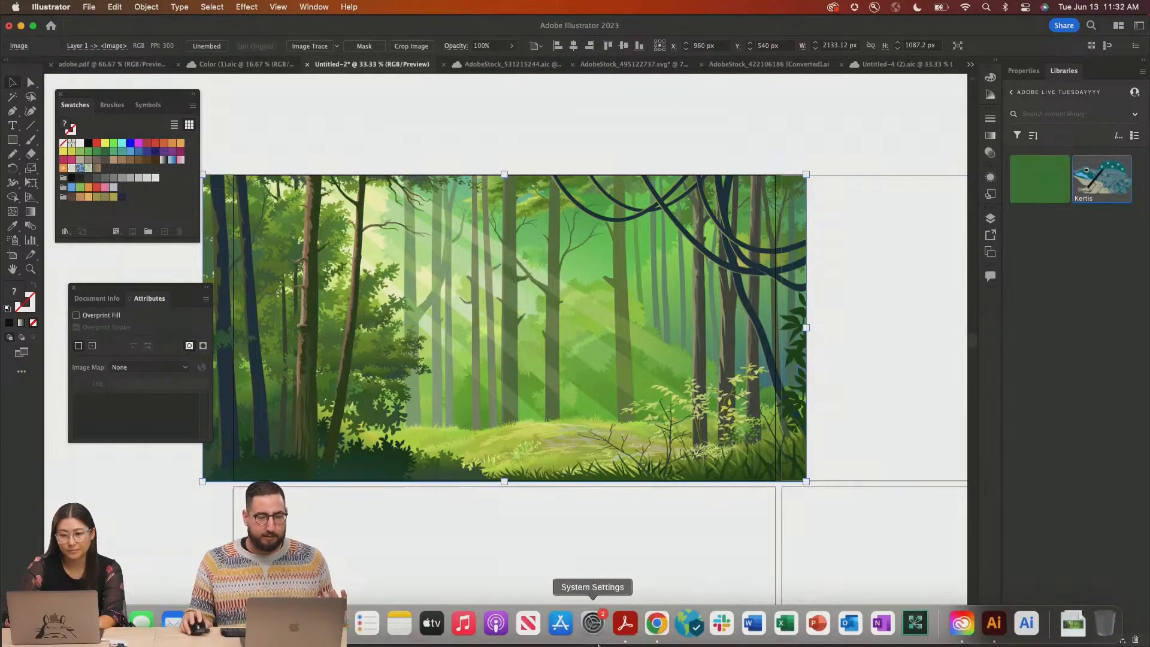
pyautogui.click(969, 631)
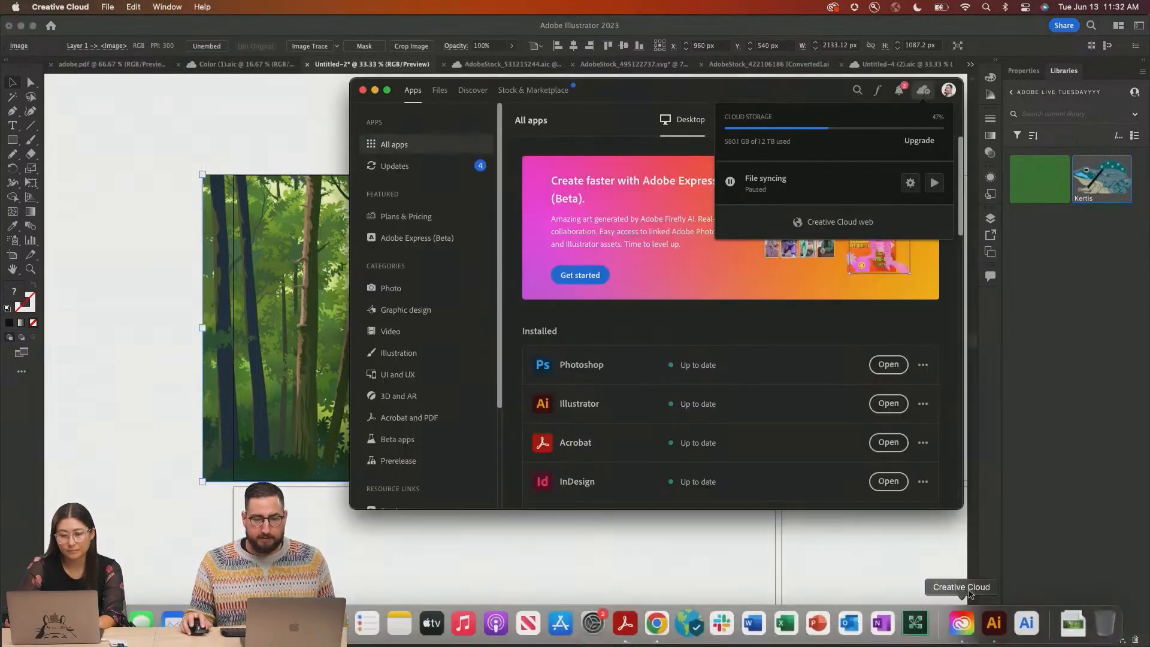
pyautogui.click(941, 186)
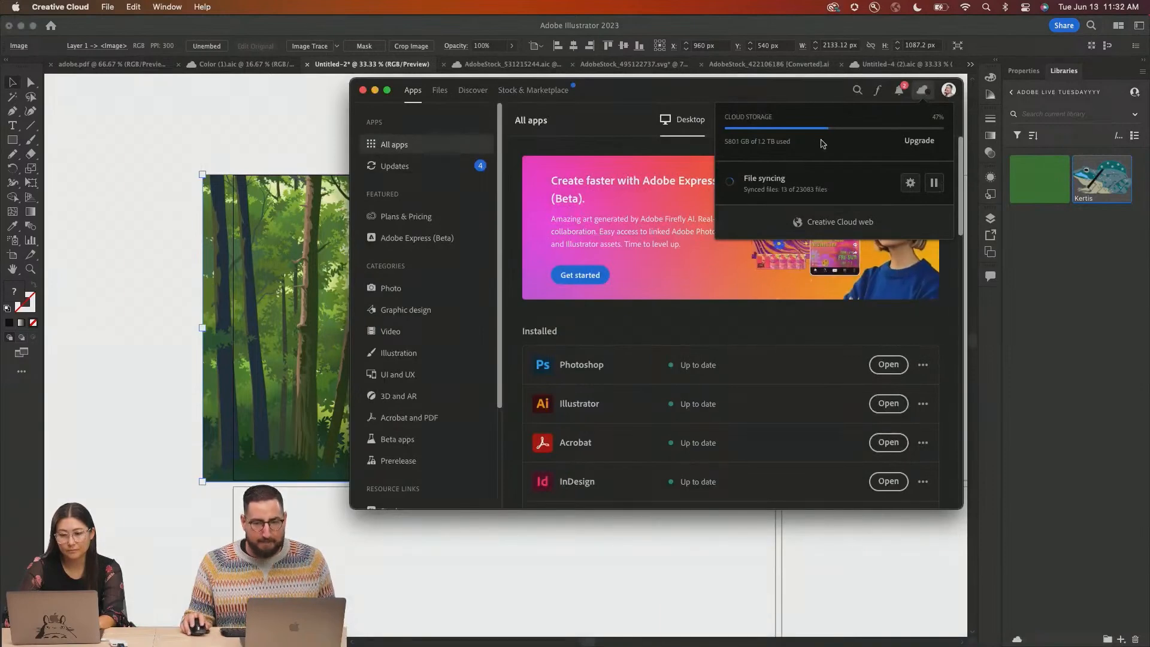
pyautogui.click(788, 103)
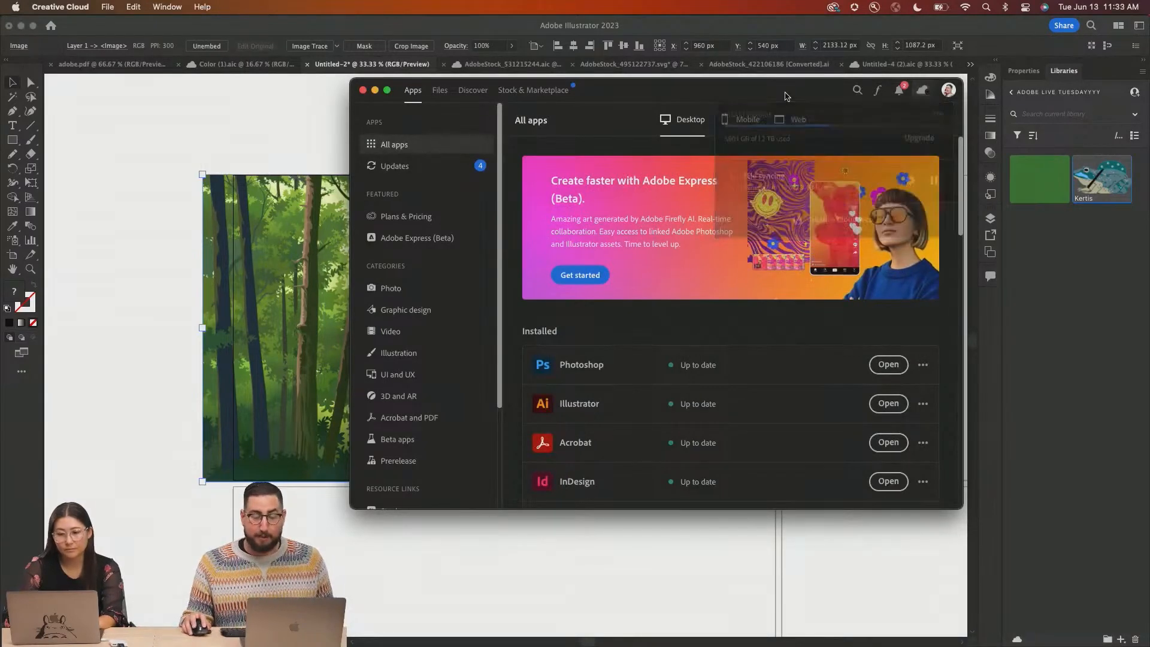
# Look through the Creative Cloud notifications for the invitation to the shared poster file.
pyautogui.click(900, 92)
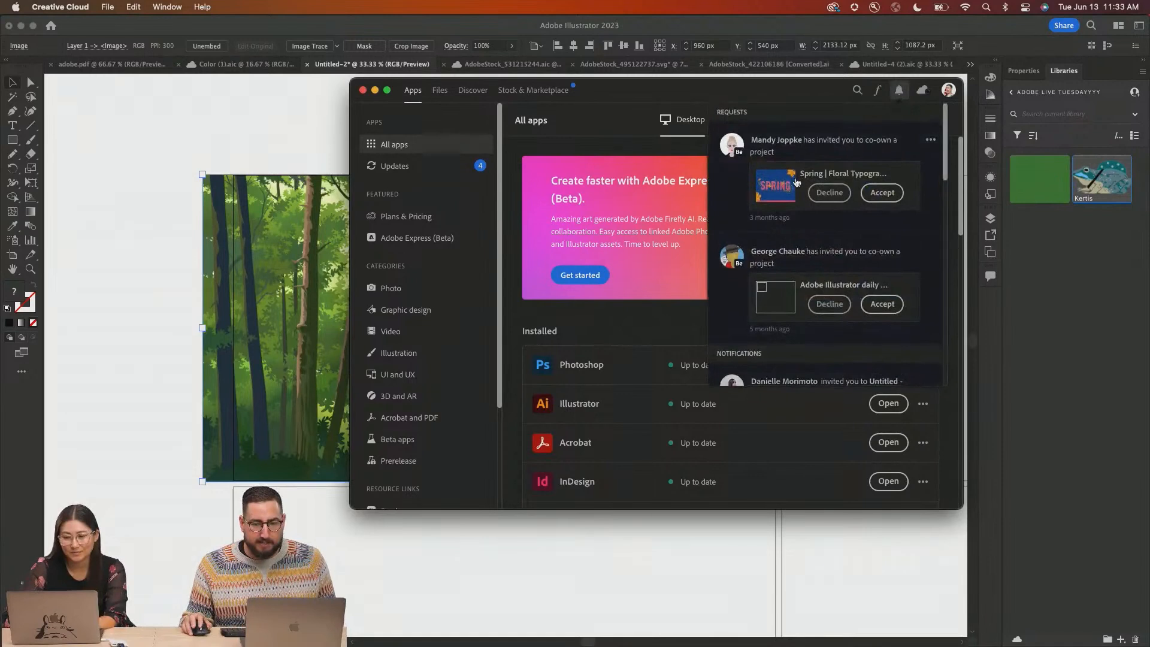
pyautogui.scroll(-2, 796, 182)
pyautogui.scroll(-4, 796, 182)
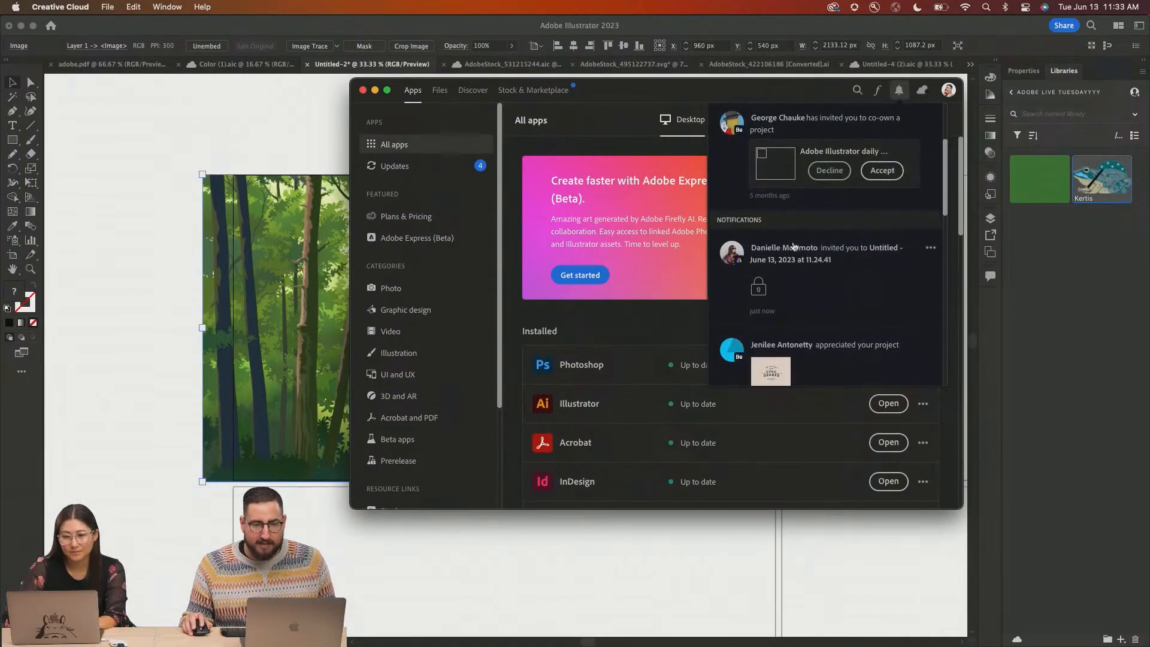
pyautogui.scroll(-1, 802, 283)
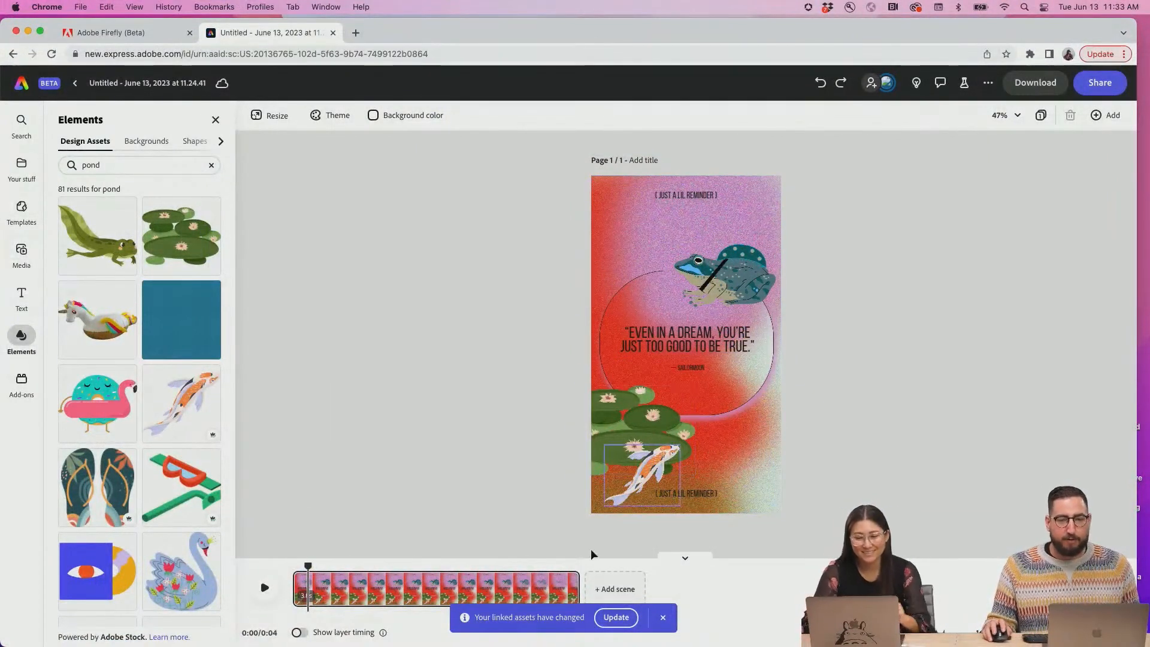
# Switch to Adobe Express, dismiss the linked assets update notice and preview the poster animation from the start of the timeline.
pyautogui.click(661, 618)
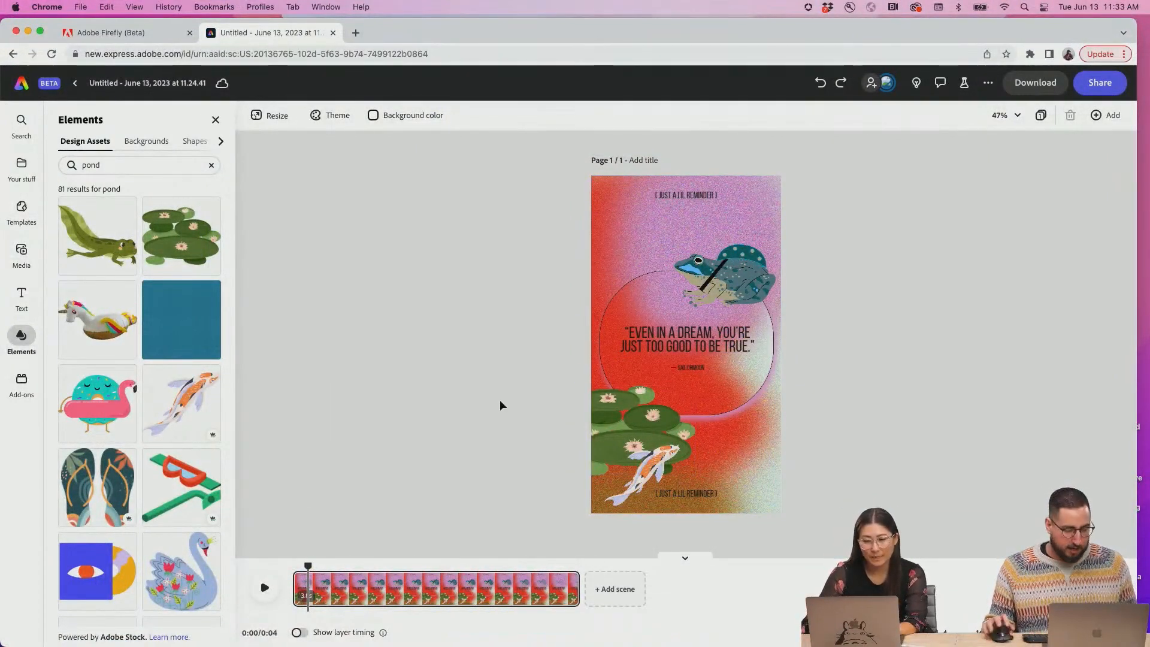
pyautogui.moveTo(578, 588)
pyautogui.mouseDown()
pyautogui.moveTo(557, 585)
pyautogui.moveTo(591, 584)
pyautogui.moveTo(466, 583)
pyautogui.moveTo(575, 587)
pyautogui.mouseUp()
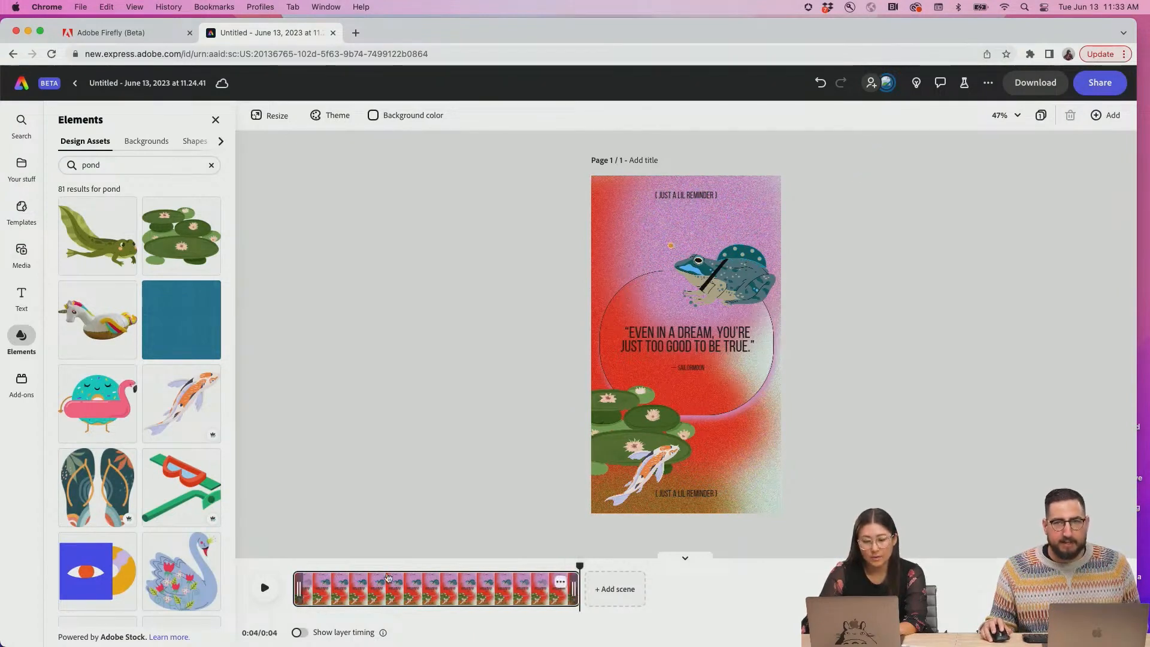
pyautogui.click(290, 567)
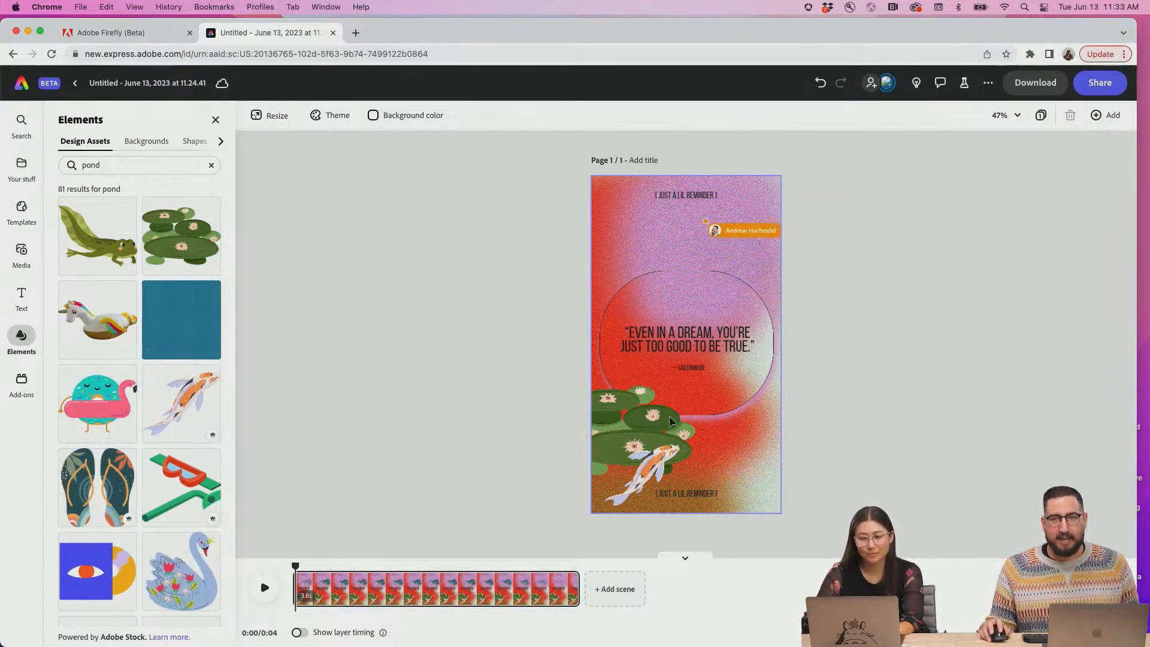
pyautogui.press('space')
pyautogui.press('space')
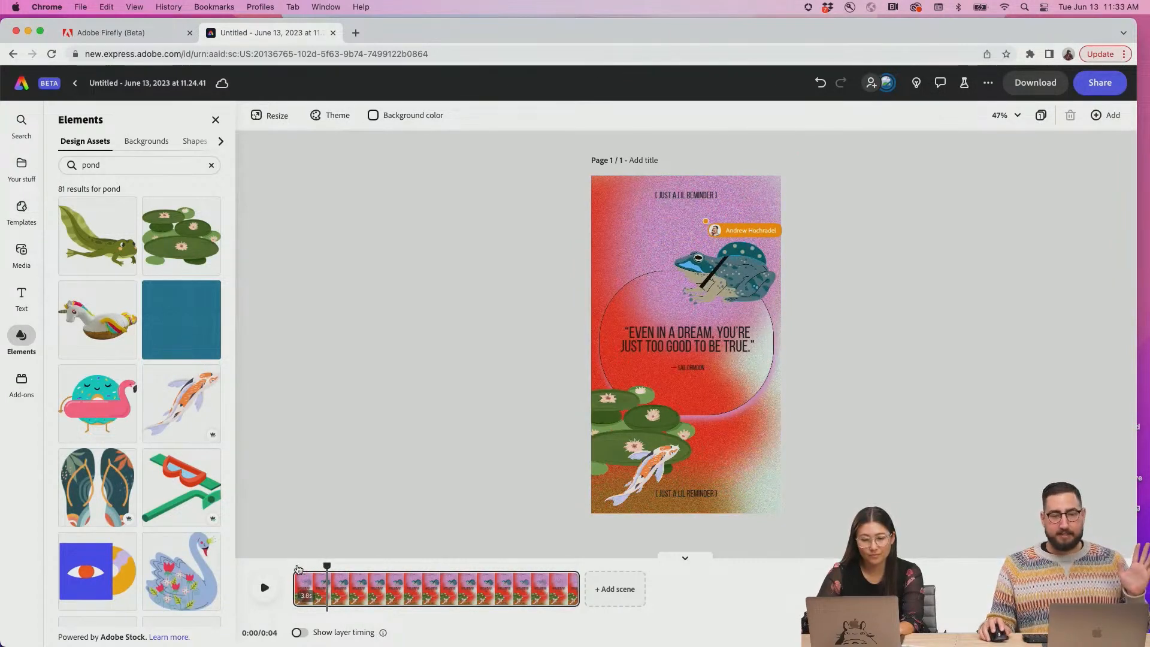
pyautogui.click(300, 568)
pyautogui.moveTo(310, 567); pyautogui.dragTo(312, 564)
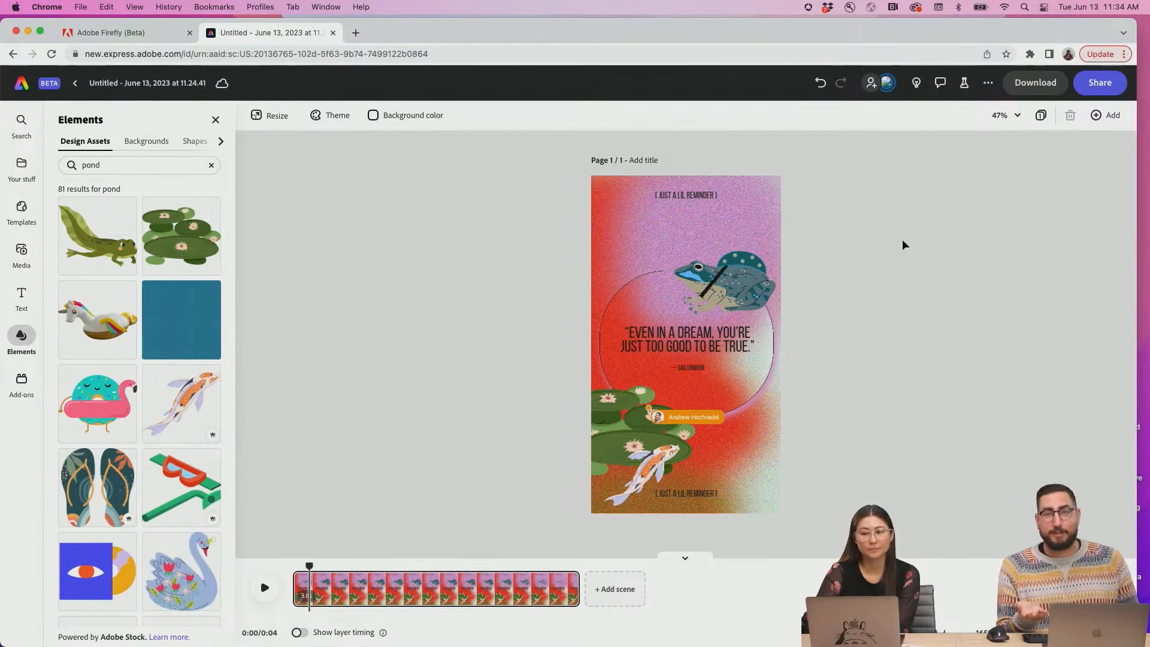
# Review the file format and video resolution choices for downloading the poster, keeping MP4 and Source size, without downloading.
pyautogui.click(1050, 84)
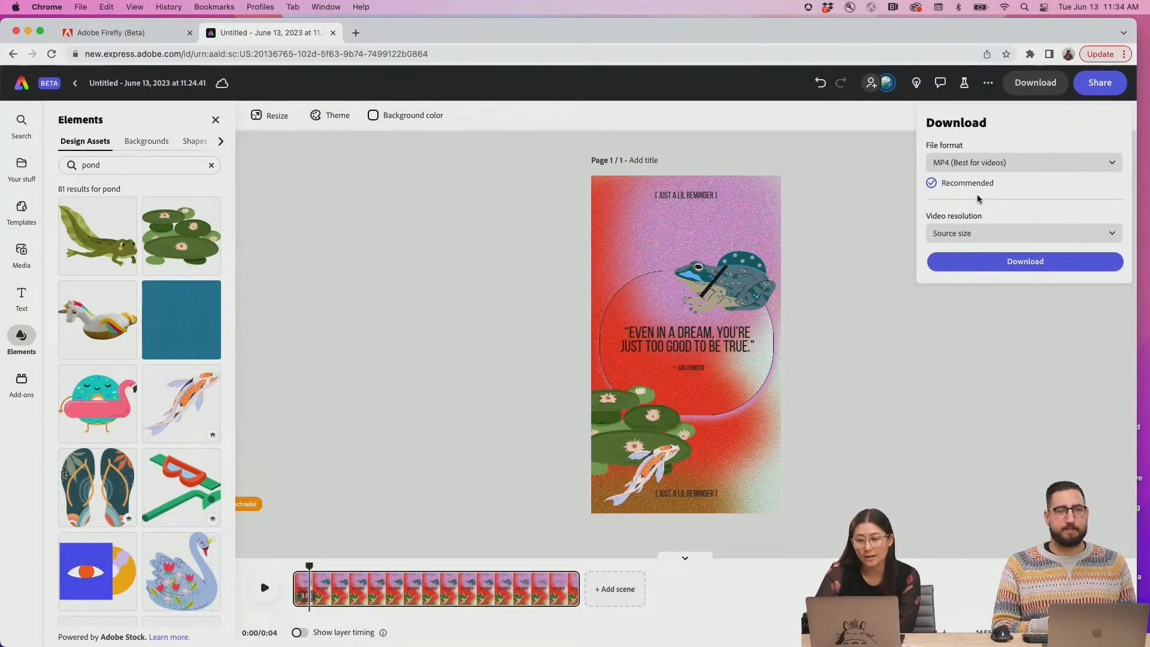
pyautogui.click(1003, 167)
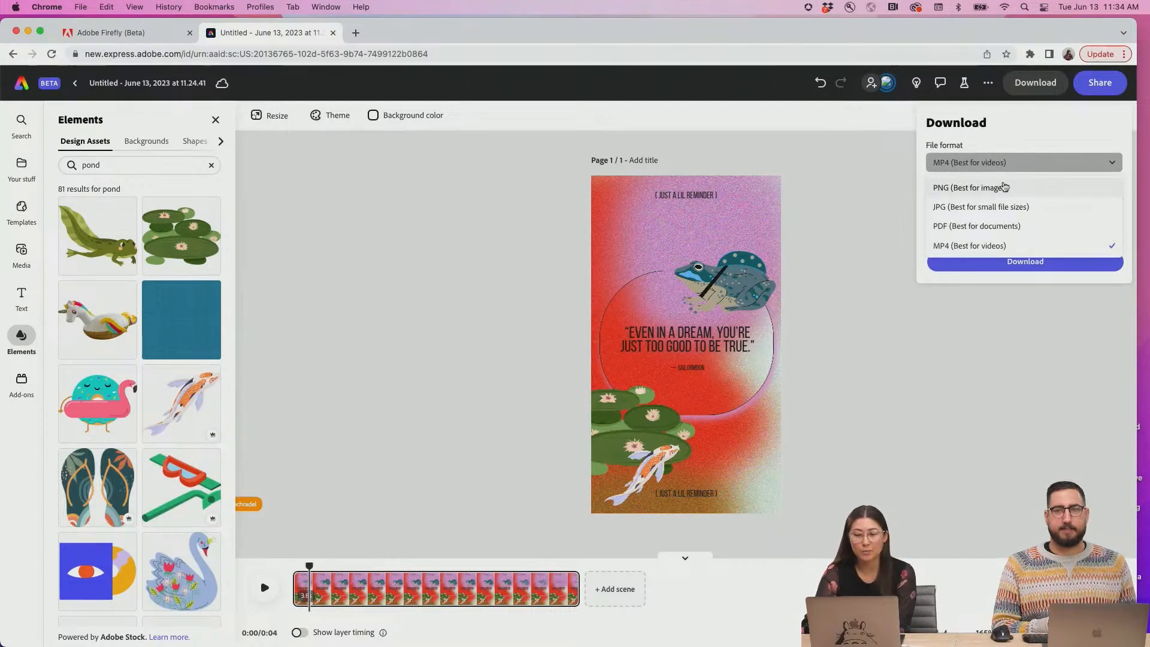
pyautogui.click(1025, 140)
pyautogui.click(1005, 233)
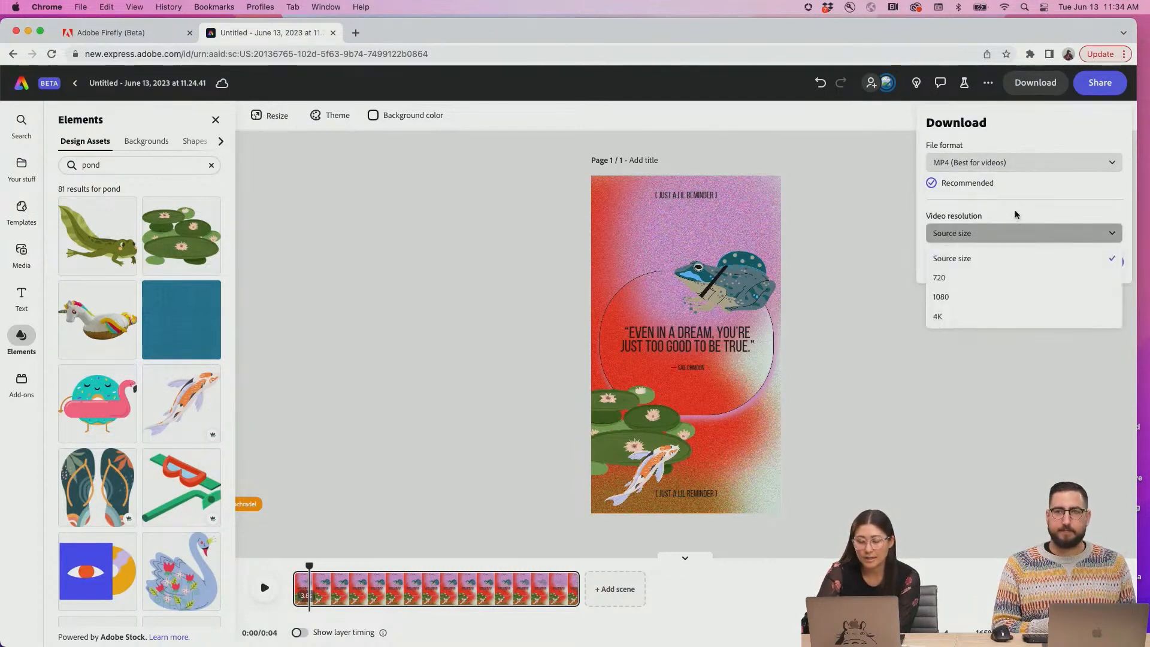
pyautogui.click(1014, 210)
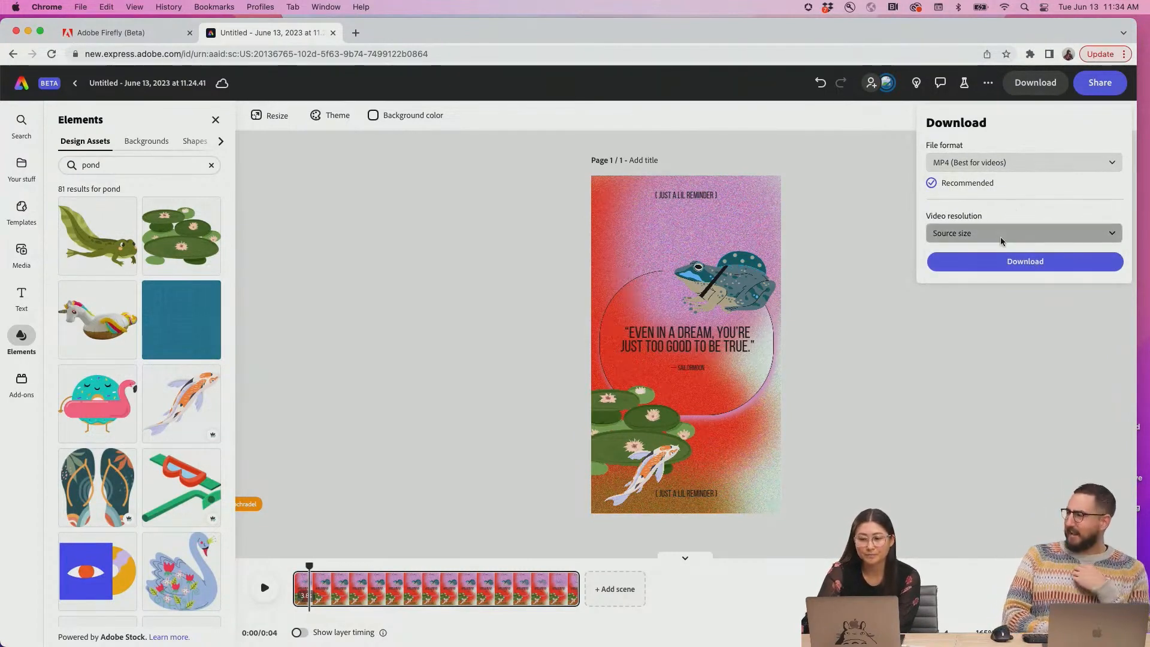
pyautogui.click(1001, 234)
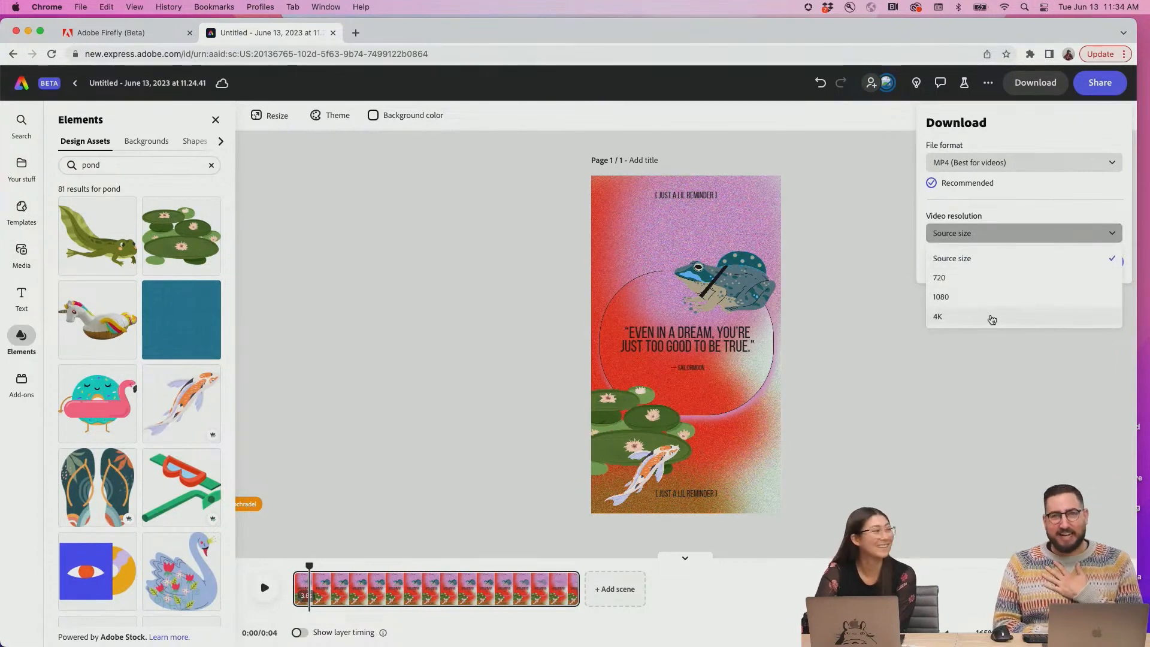
pyautogui.click(1026, 193)
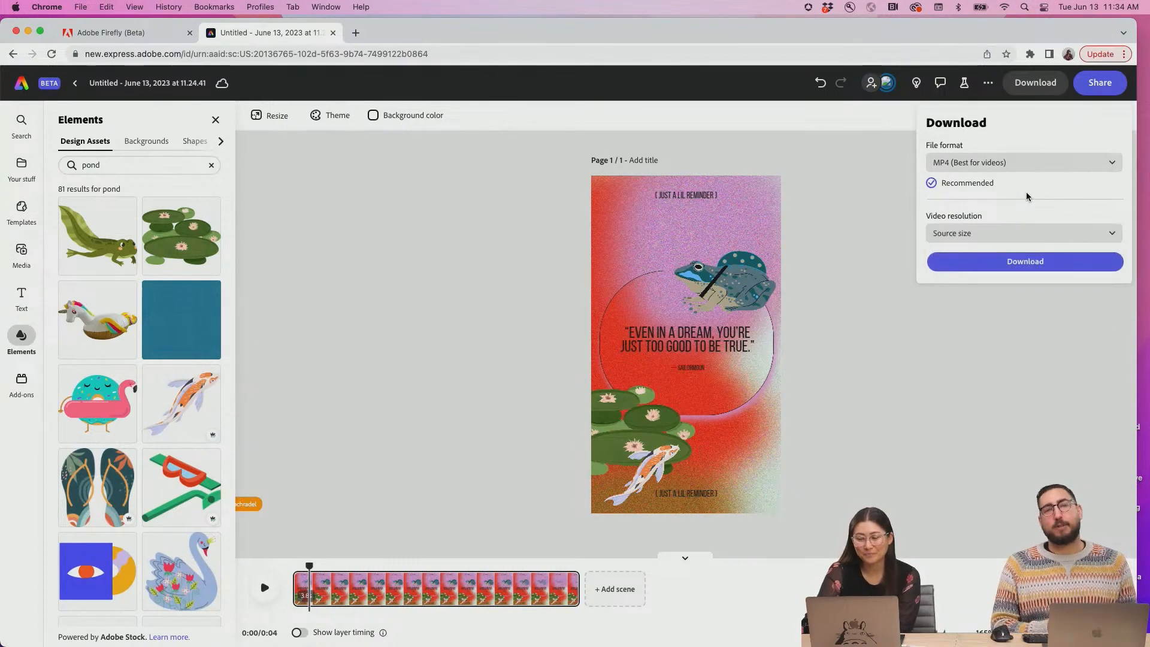
pyautogui.click(899, 195)
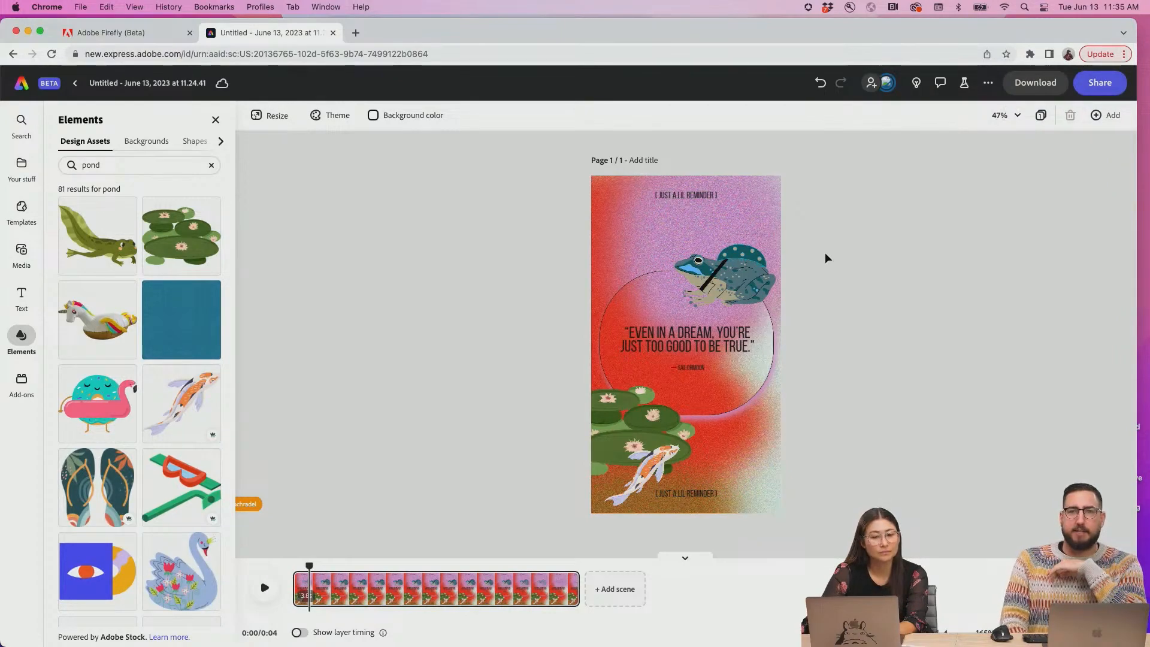
# Close the pond design assets and open the audio media library.
pyautogui.click(216, 121)
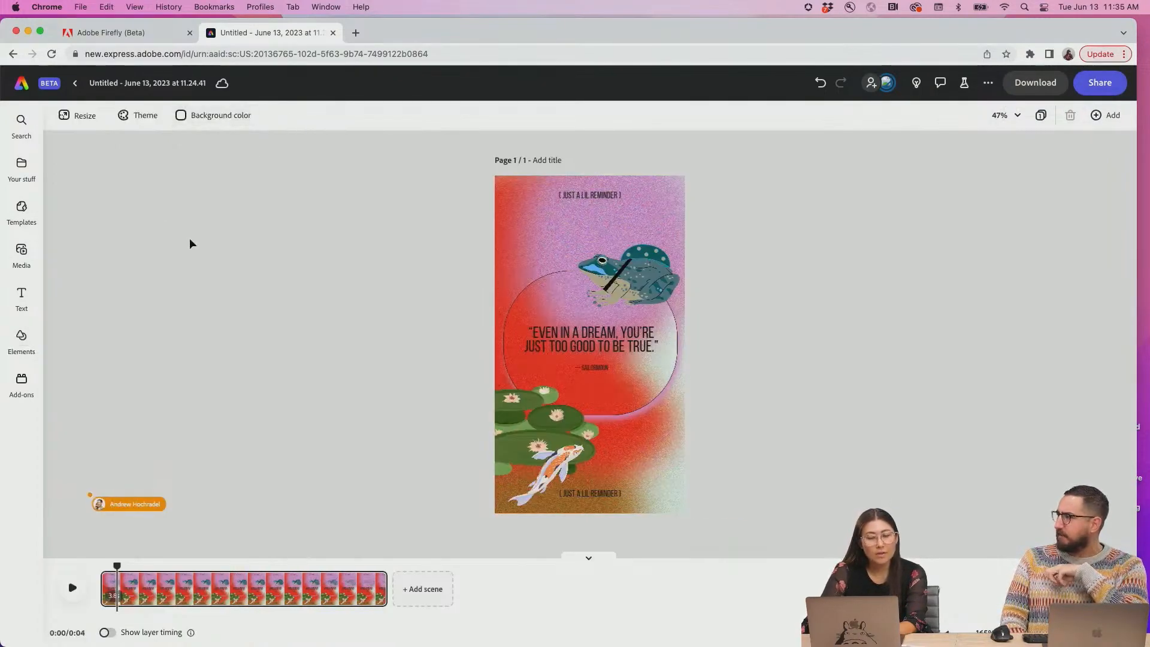
pyautogui.click(27, 256)
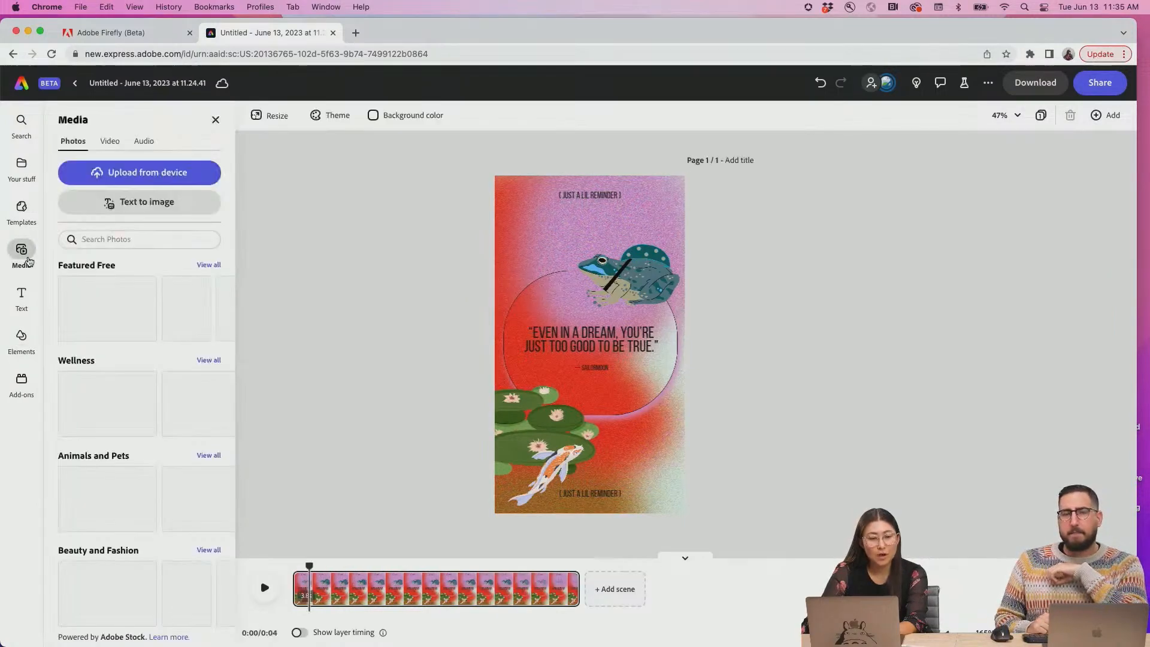
pyautogui.click(144, 142)
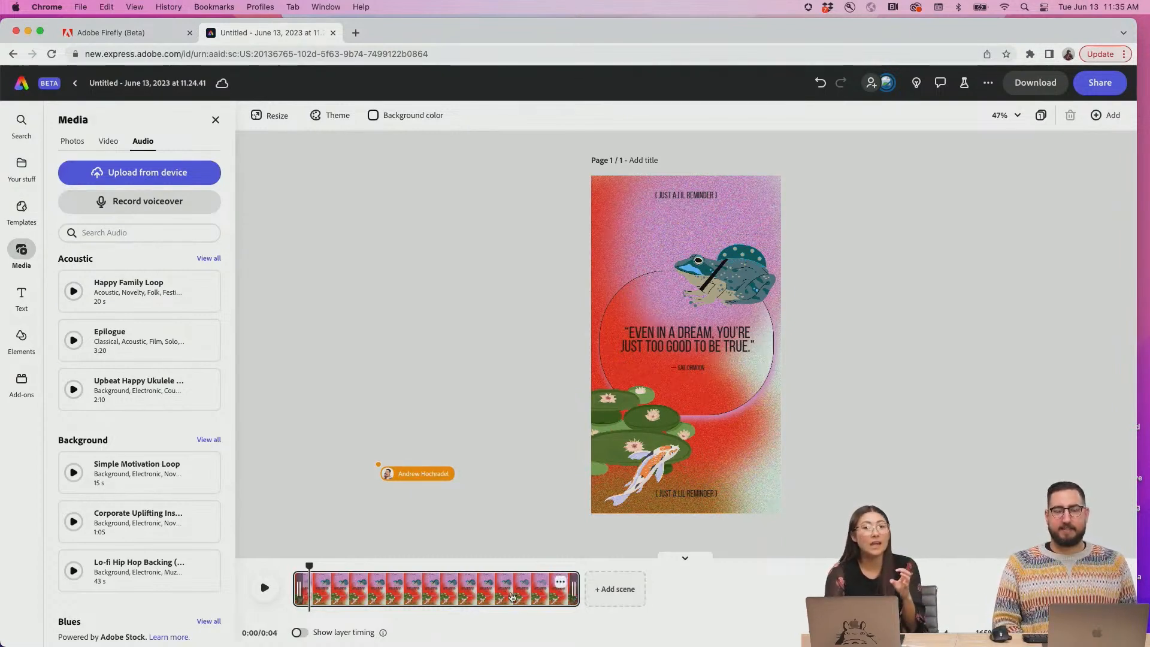
# Add a second scene after the poster and enlarge the hands collage image placed on its page.
pyautogui.click(623, 587)
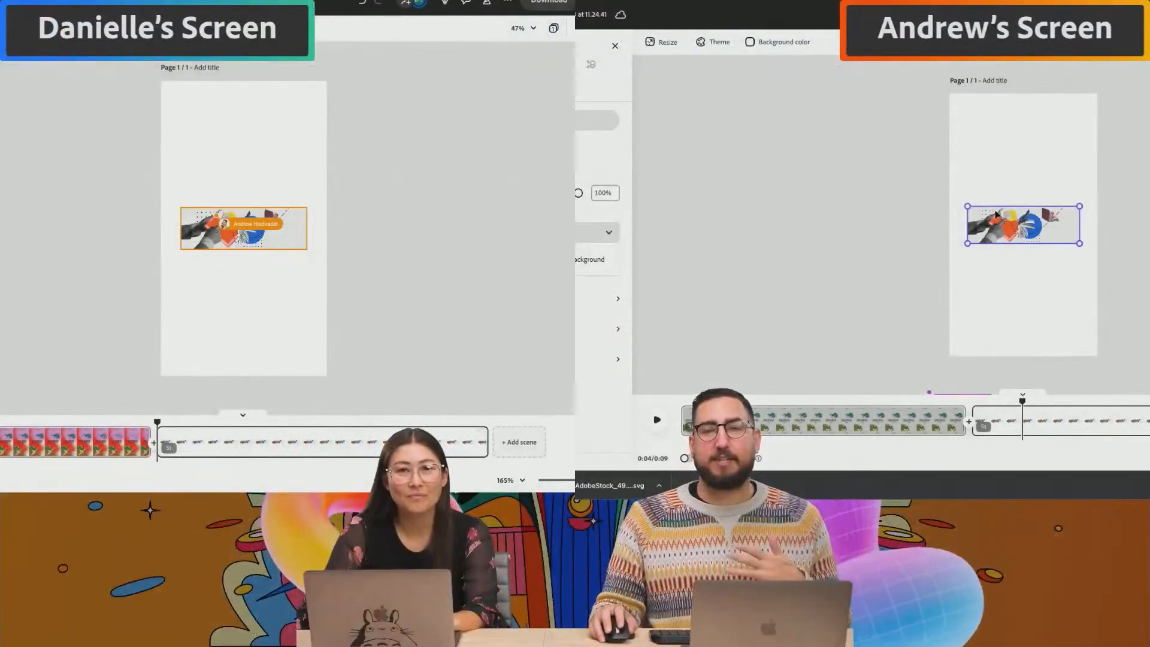
pyautogui.moveTo(967, 206); pyautogui.dragTo(674, 93)
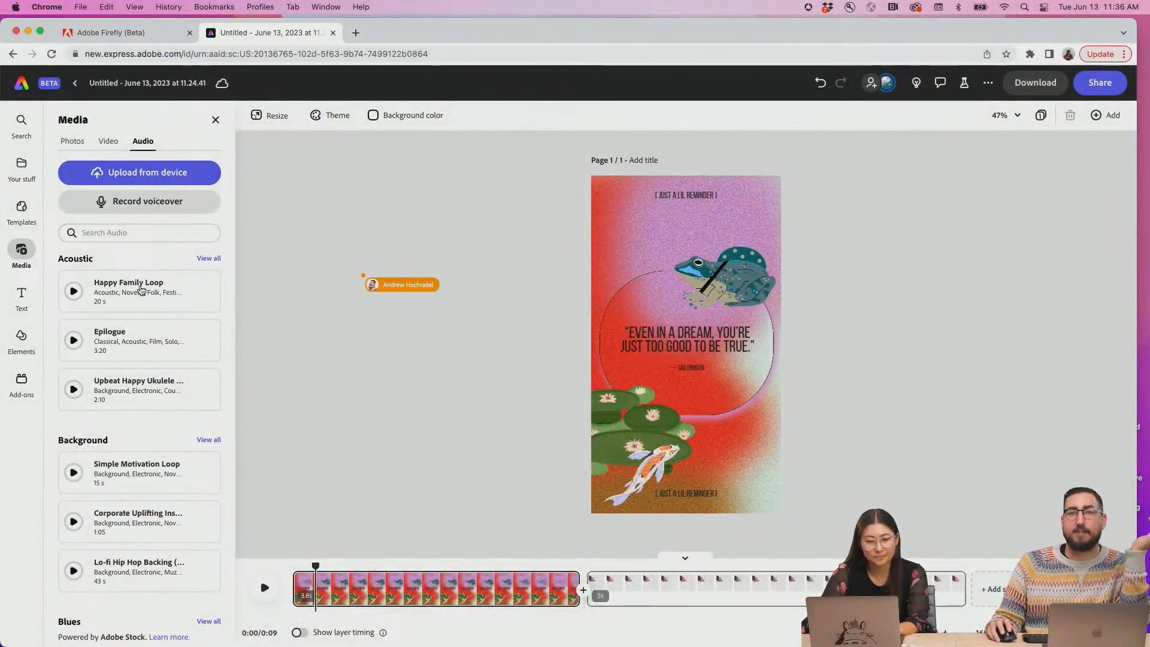
# Browse the audio library and add the Hip-Hop track "My sparkling sunglasses" beneath the scenes.
pyautogui.scroll(-3, 142, 288)
pyautogui.scroll(-5, 142, 288)
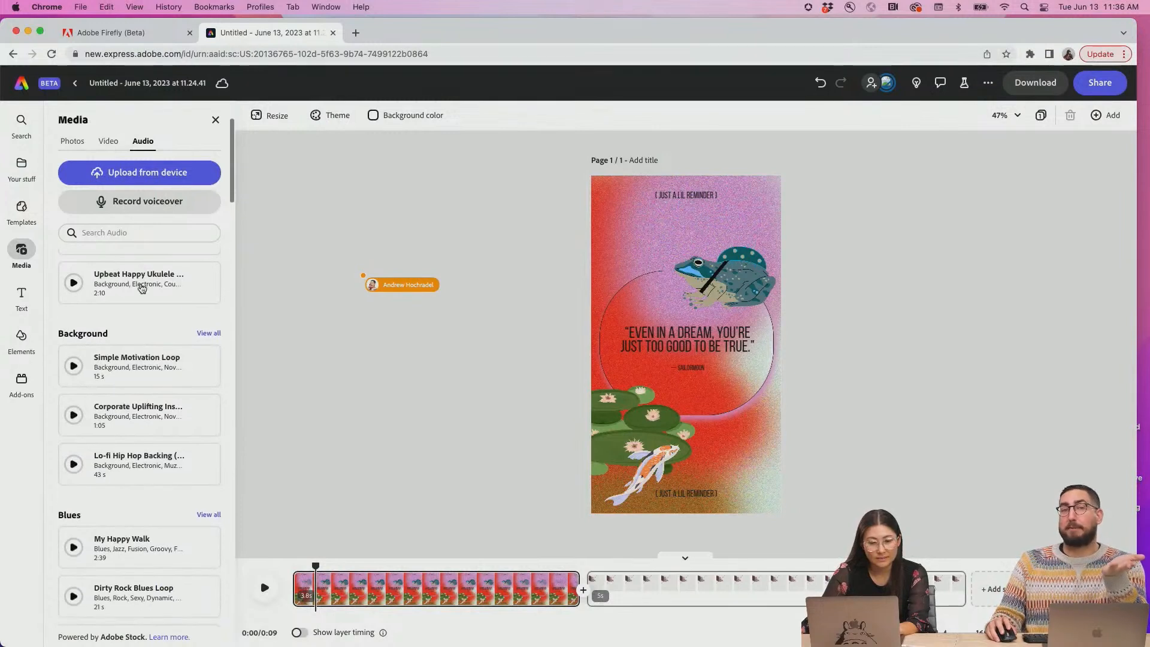
pyautogui.scroll(2, 142, 288)
pyautogui.scroll(-1, 142, 288)
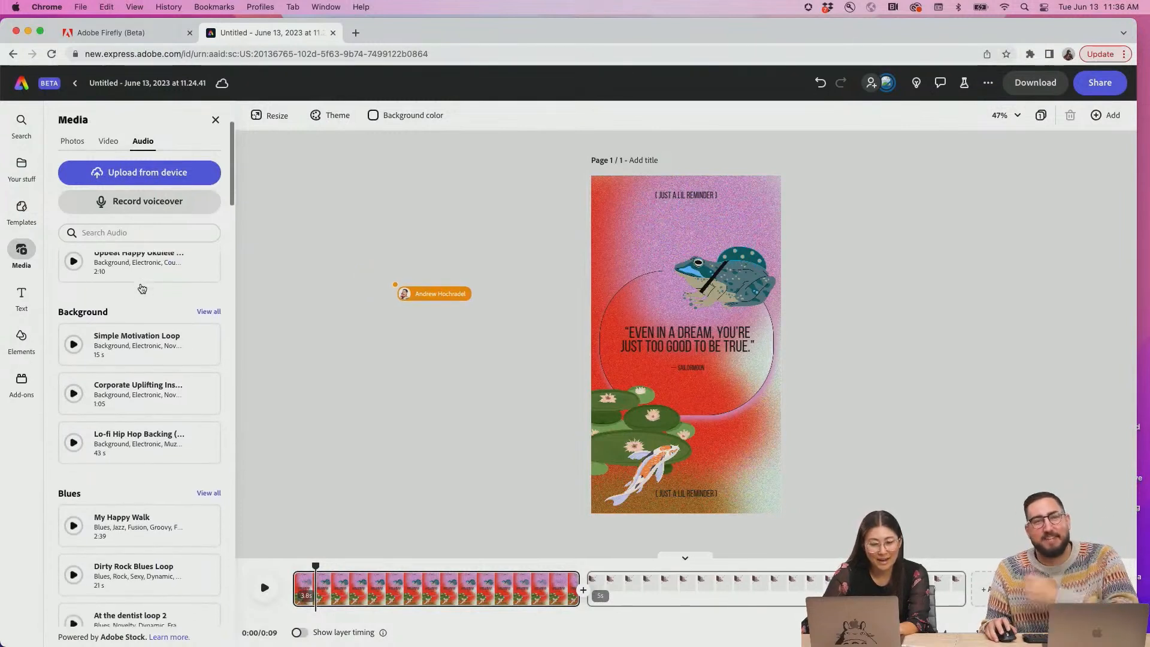
pyautogui.scroll(2, 142, 348)
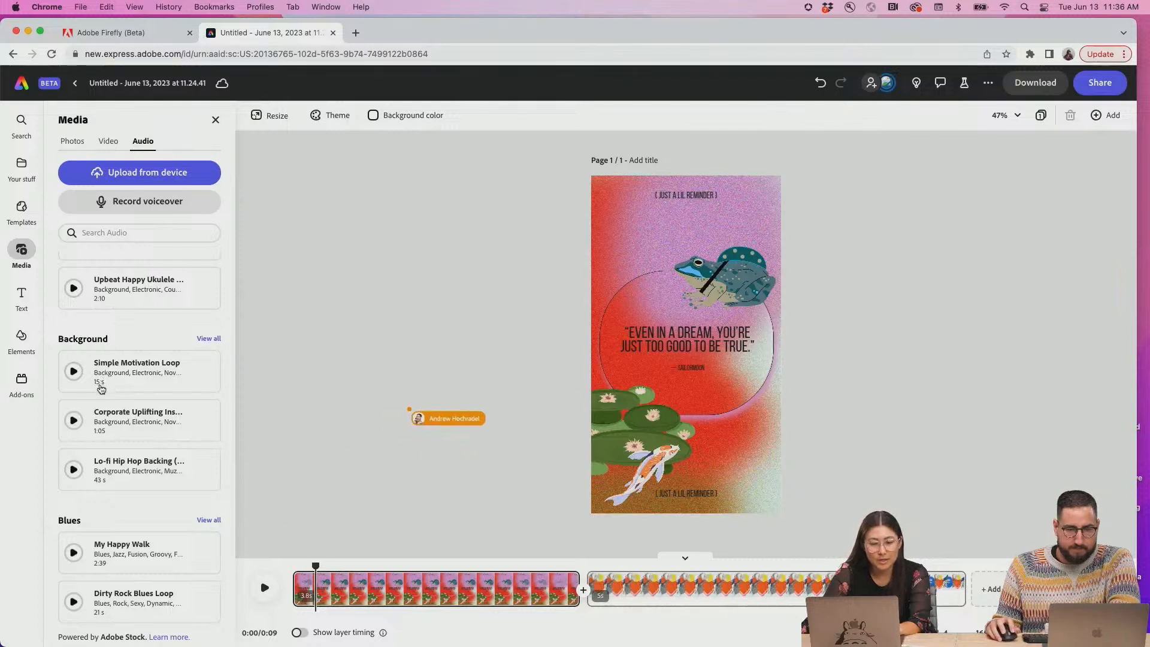
pyautogui.scroll(-1, 107, 383)
pyautogui.scroll(4, 108, 383)
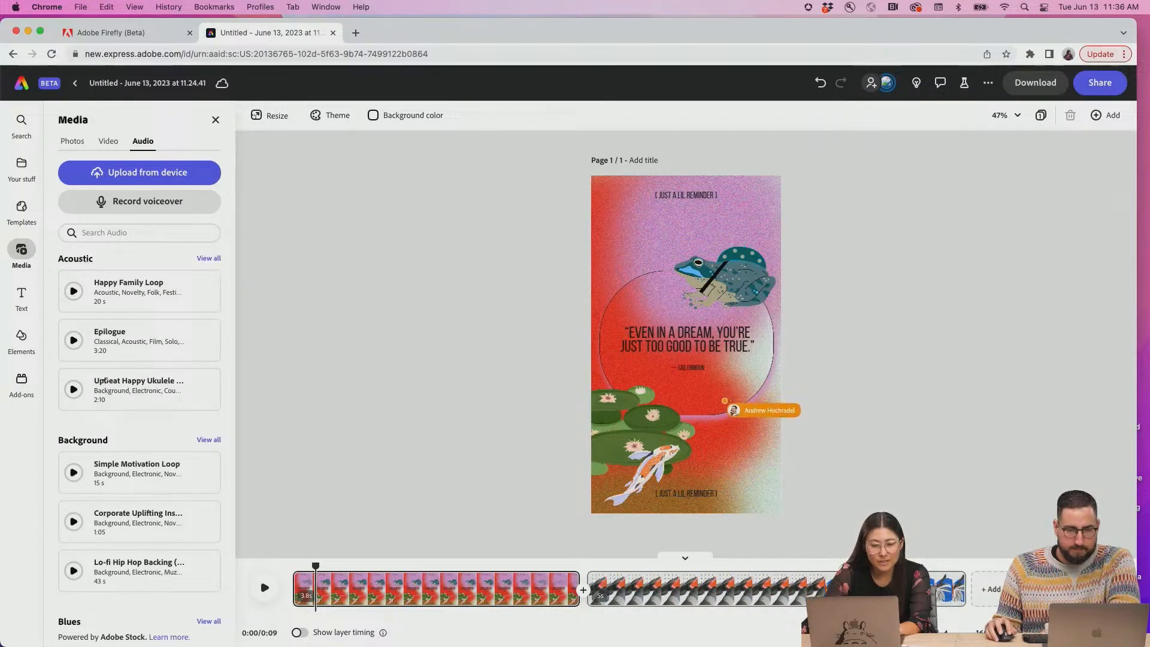
pyautogui.scroll(-9, 113, 410)
pyautogui.scroll(-16, 115, 414)
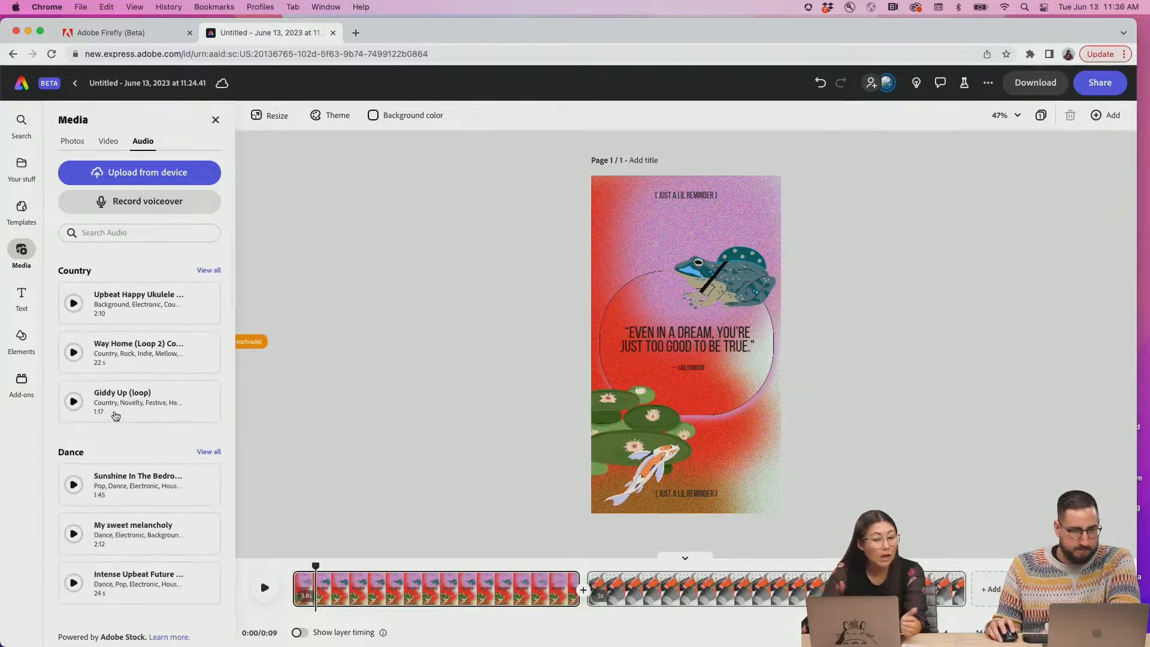
pyautogui.scroll(-9, 115, 414)
pyautogui.scroll(-17, 116, 414)
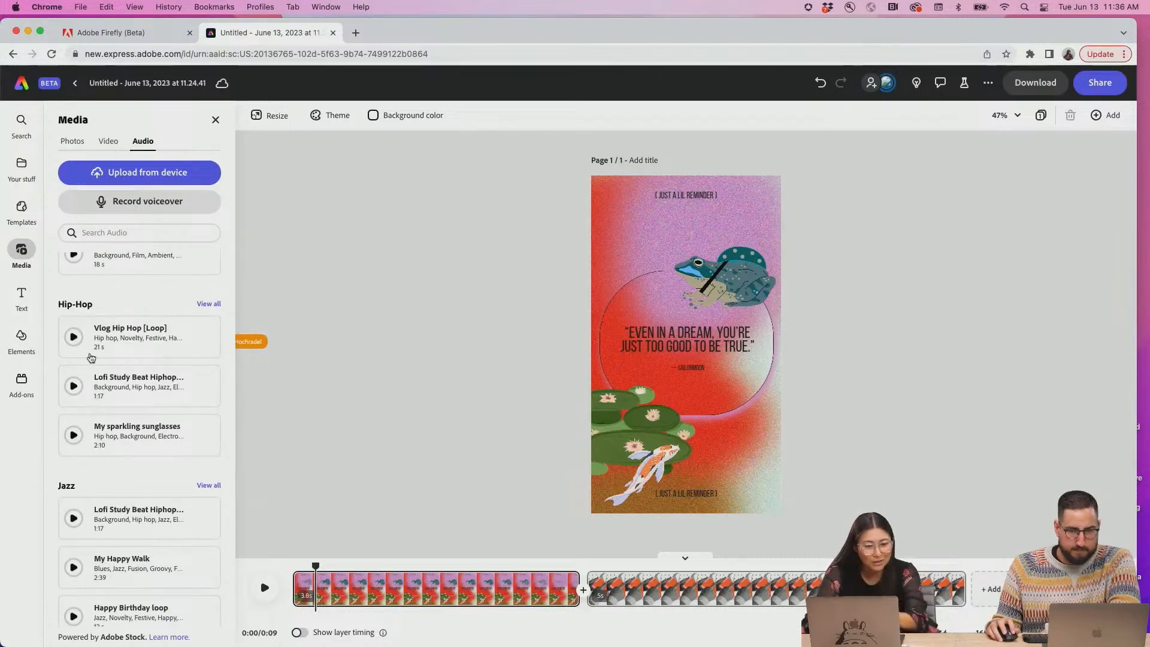
pyautogui.scroll(-1, 128, 392)
pyautogui.click(125, 406)
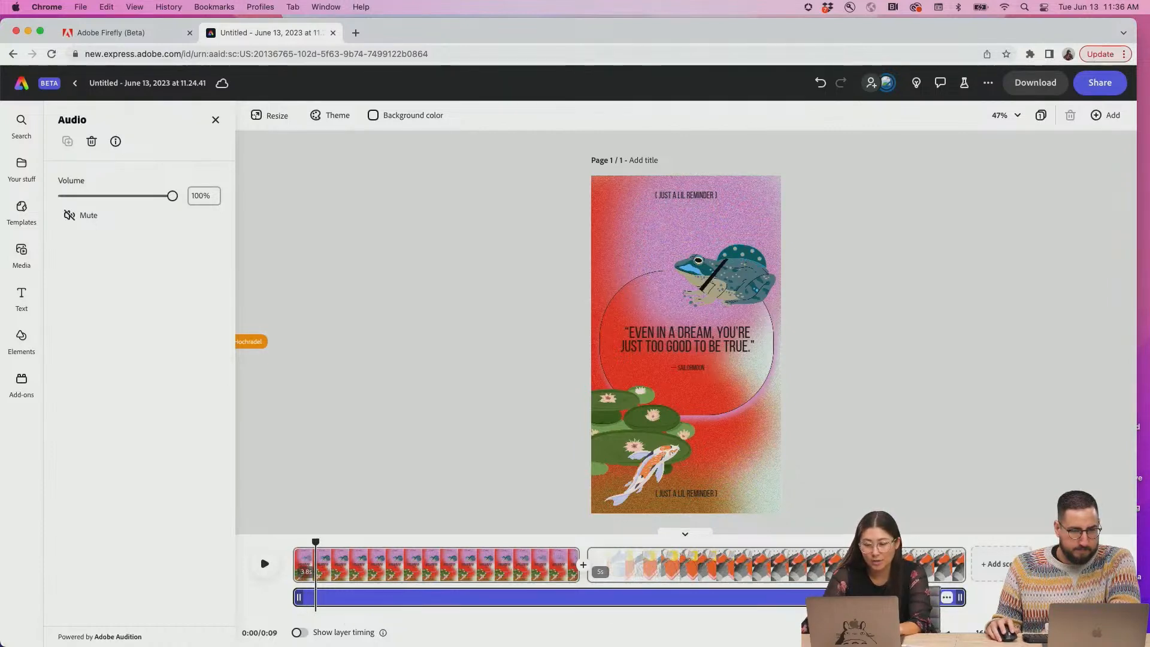
# Check the audio clip's options, then shorten the clip and extend it back to the end of the second scene.
pyautogui.click(946, 597)
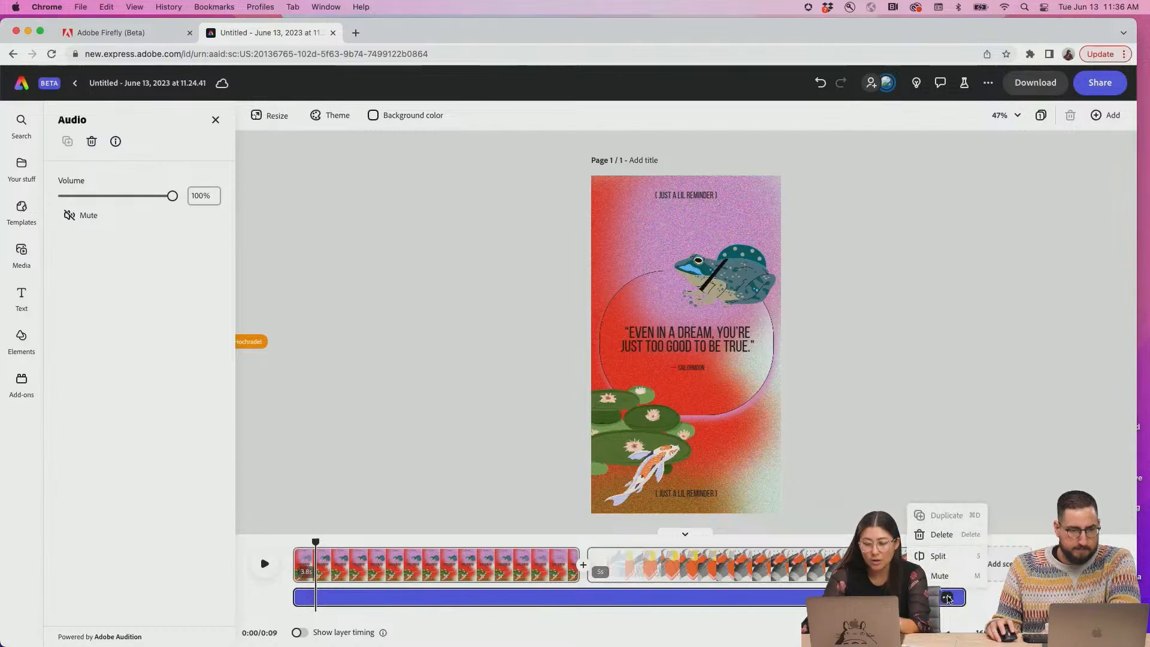
pyautogui.click(980, 603)
pyautogui.moveTo(962, 597); pyautogui.dragTo(964, 597)
pyautogui.moveTo(821, 597); pyautogui.dragTo(964, 597)
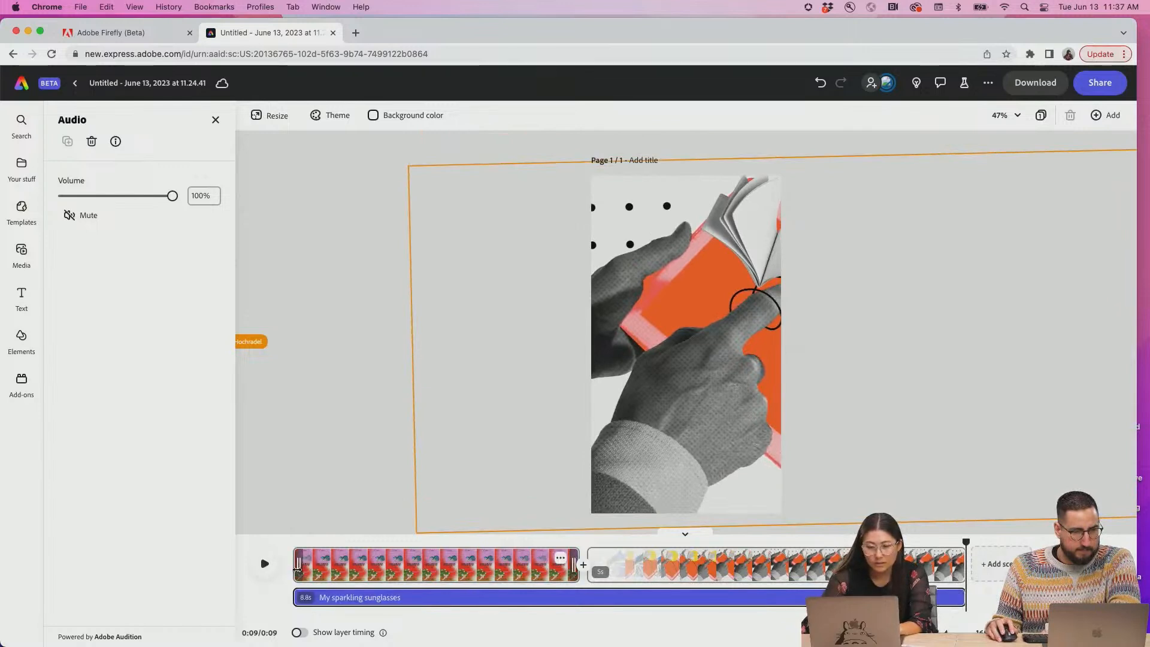
# Return to the start of the timeline and lower the volume of the audio track.
pyautogui.click(301, 537)
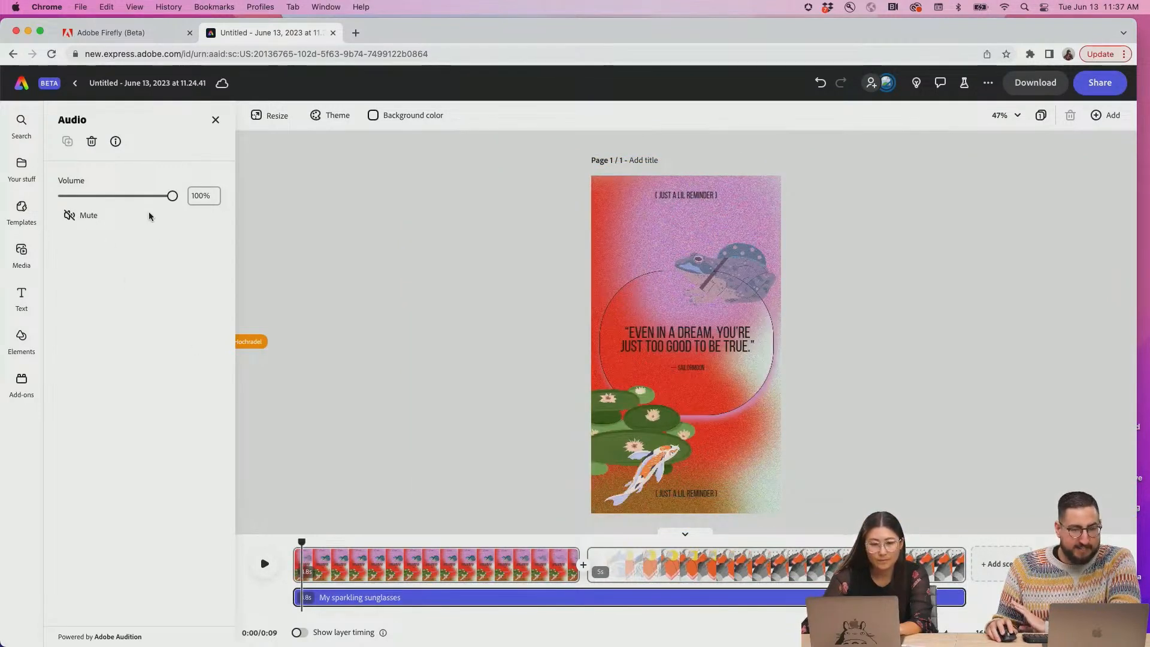
pyautogui.moveTo(145, 199); pyautogui.dragTo(102, 199)
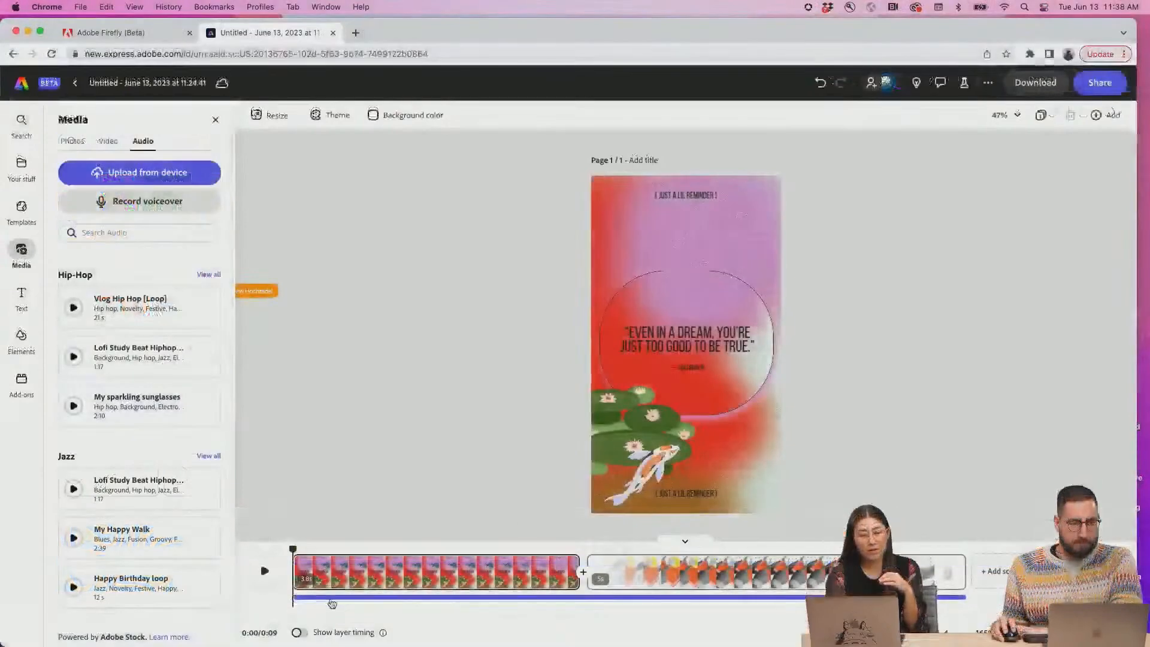
# Record a voiceover of about 2.5 s with the default MacBook Pro microphone, starting about one second into the first scene.
pyautogui.click(159, 201)
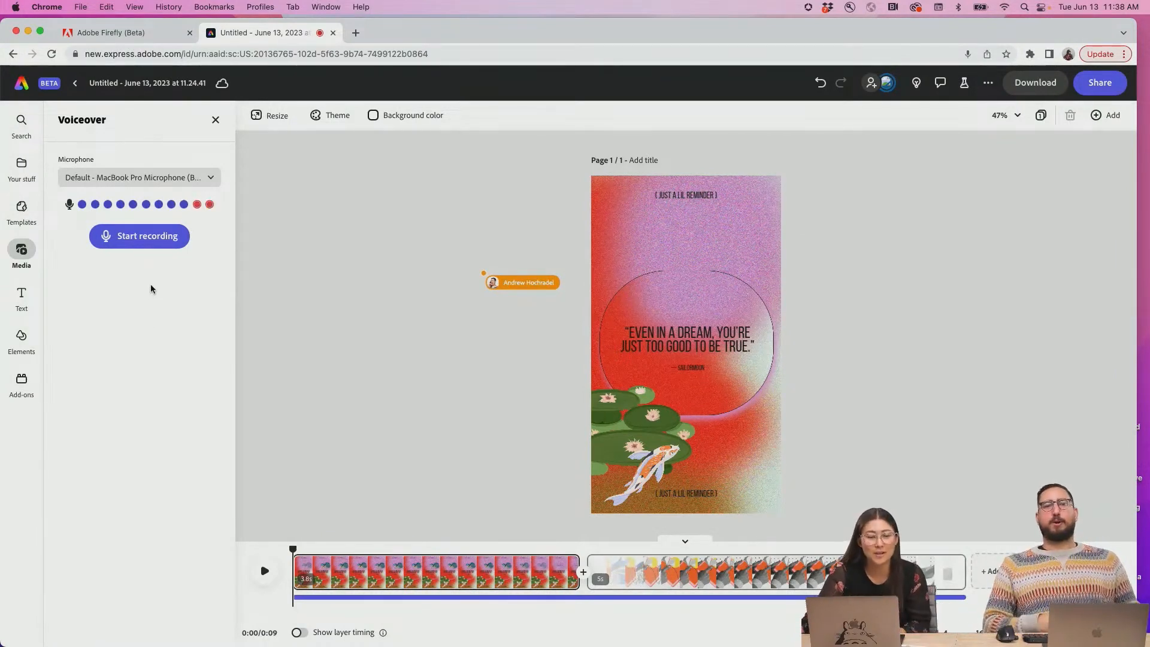
pyautogui.click(441, 545)
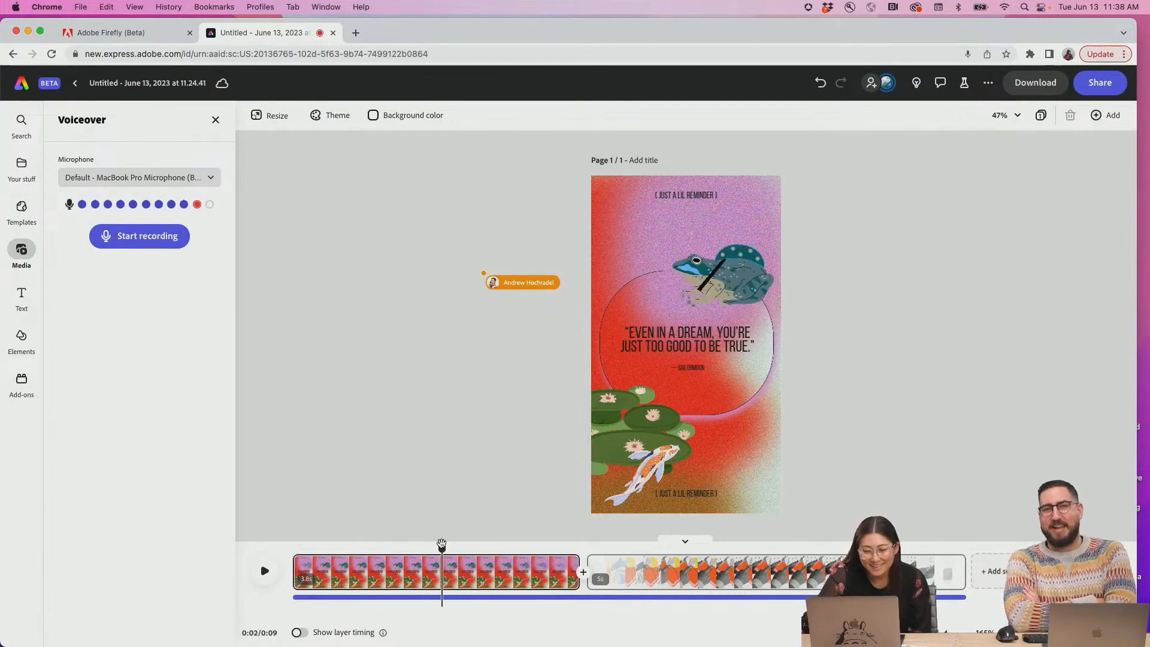
pyautogui.click(399, 549)
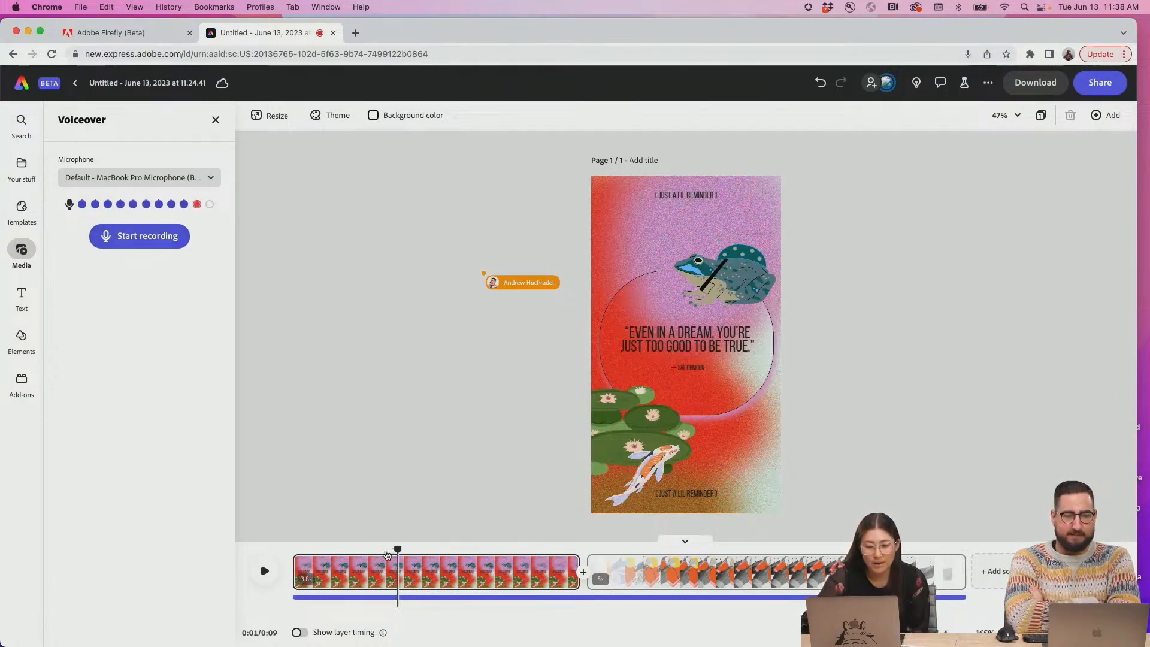
pyautogui.moveTo(395, 549)
pyautogui.mouseDown()
pyautogui.moveTo(373, 549)
pyautogui.moveTo(384, 549)
pyautogui.mouseUp()
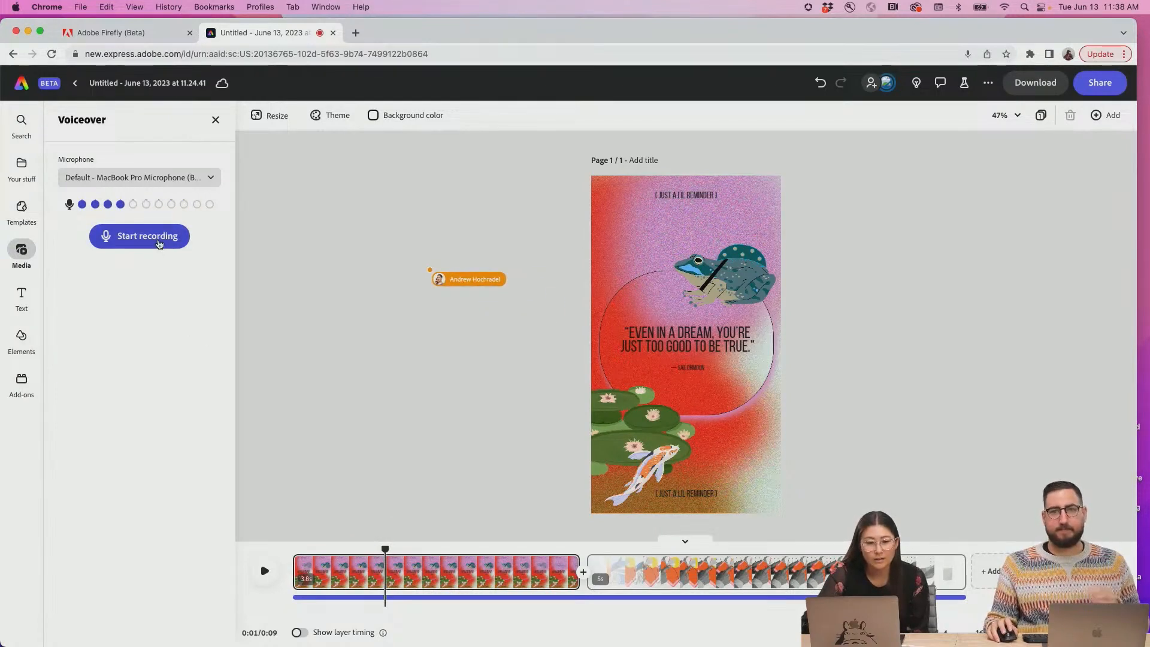
pyautogui.click(160, 243)
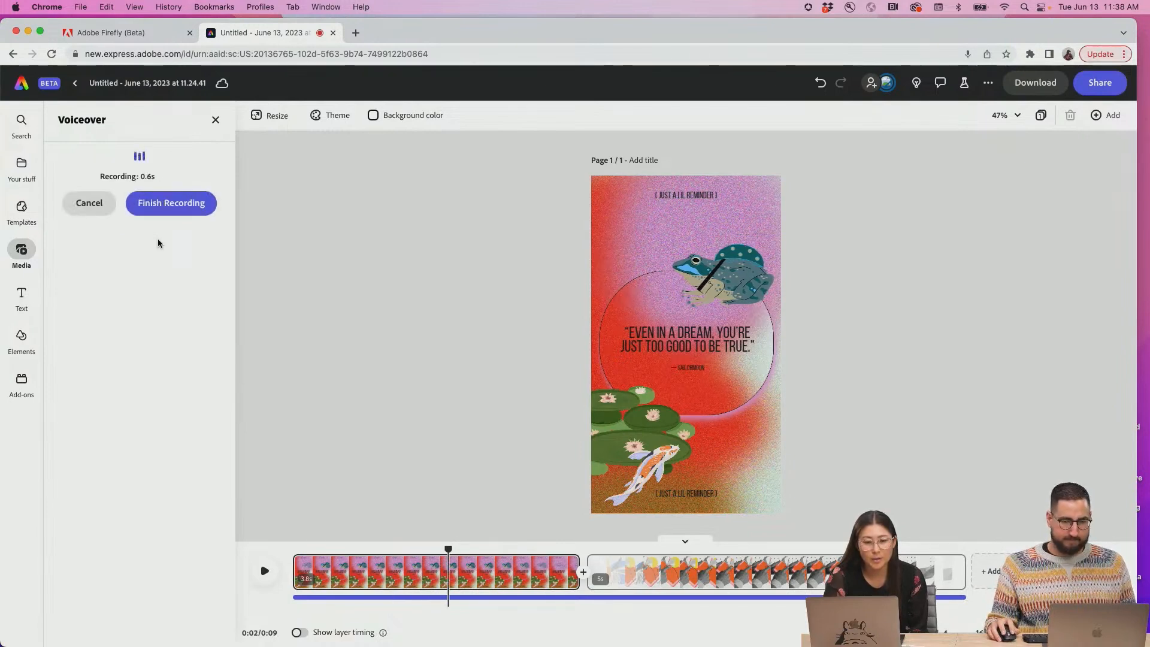
pyautogui.click(167, 204)
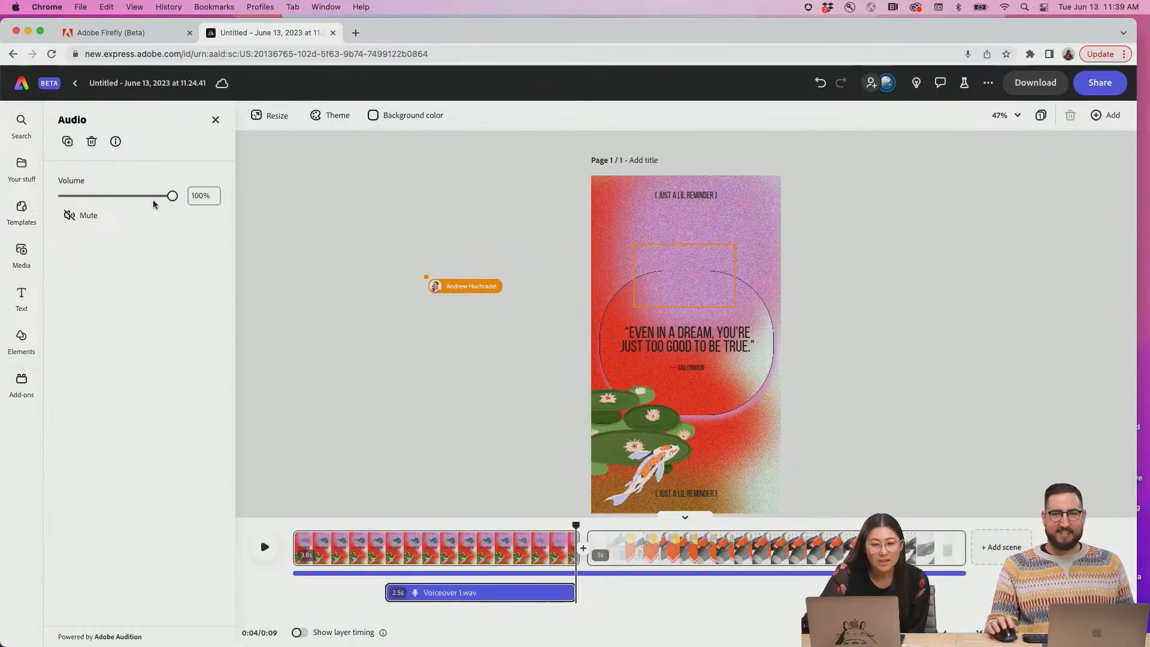
# Check the music track's volume, then set the volume of the Voiceover 1.wav clip to 50%.
pyautogui.click(314, 574)
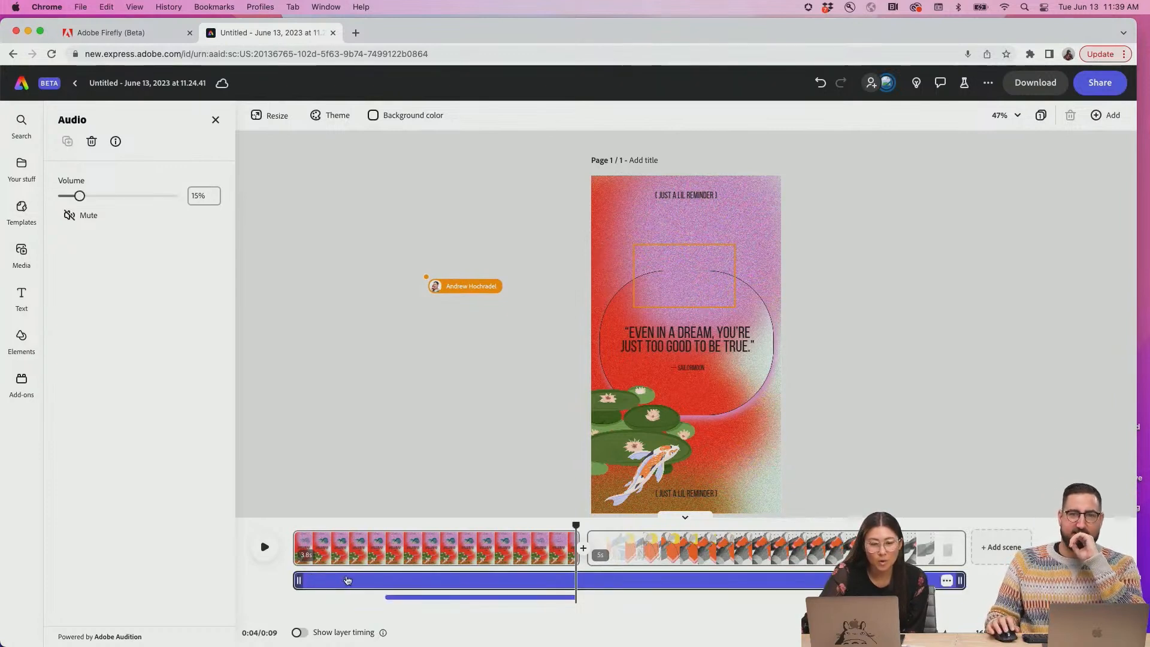
pyautogui.click(372, 522)
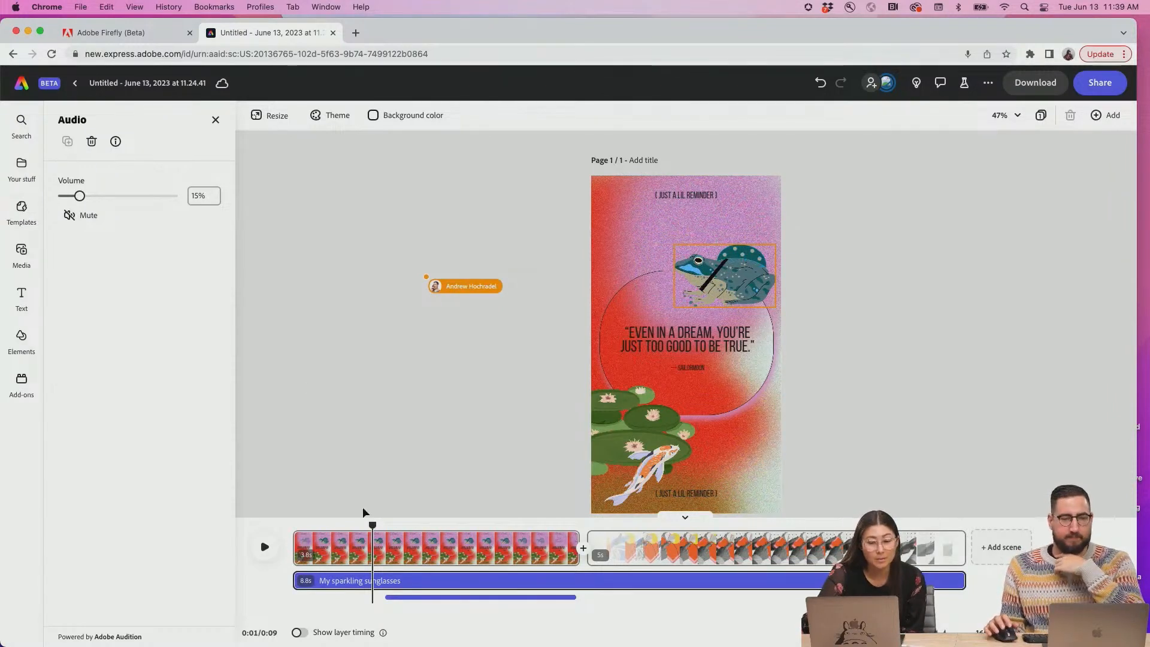
pyautogui.click(436, 522)
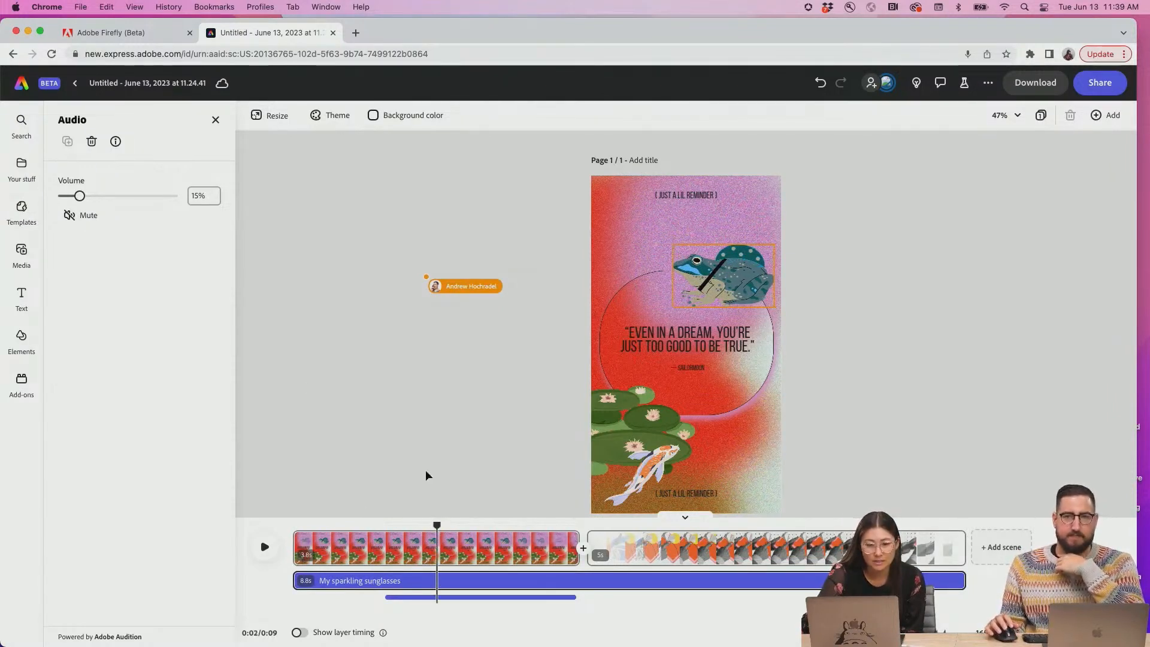
pyautogui.scroll(-2, 426, 475)
pyautogui.click(455, 597)
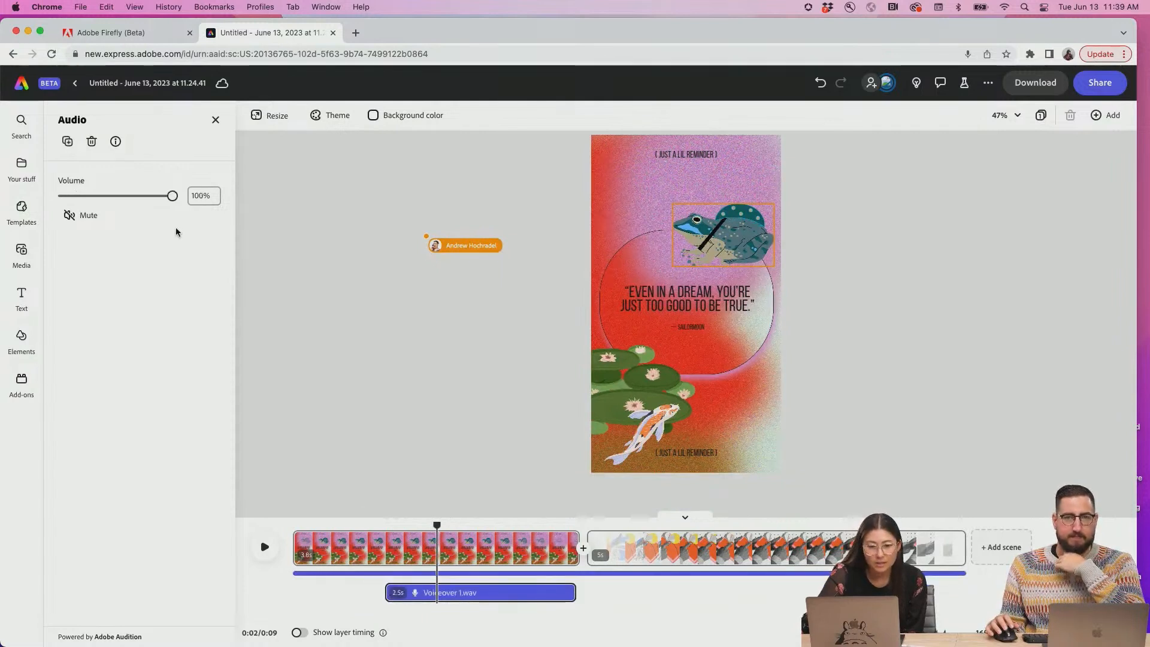
pyautogui.click(202, 196)
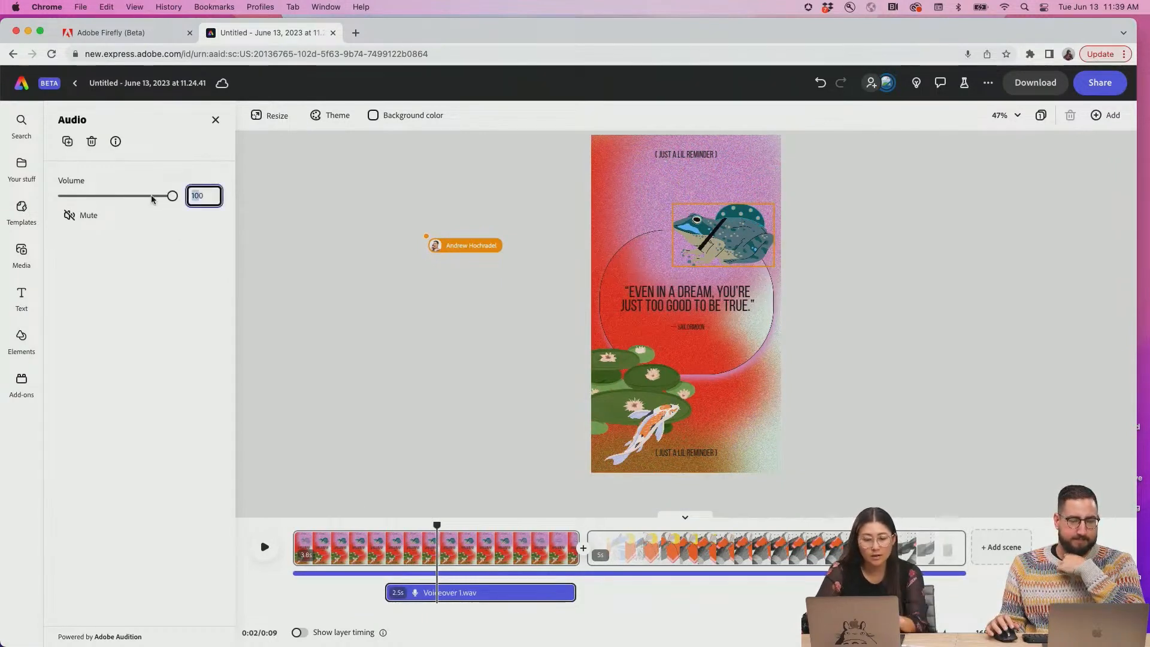
pyautogui.click(155, 208)
pyautogui.click(199, 198)
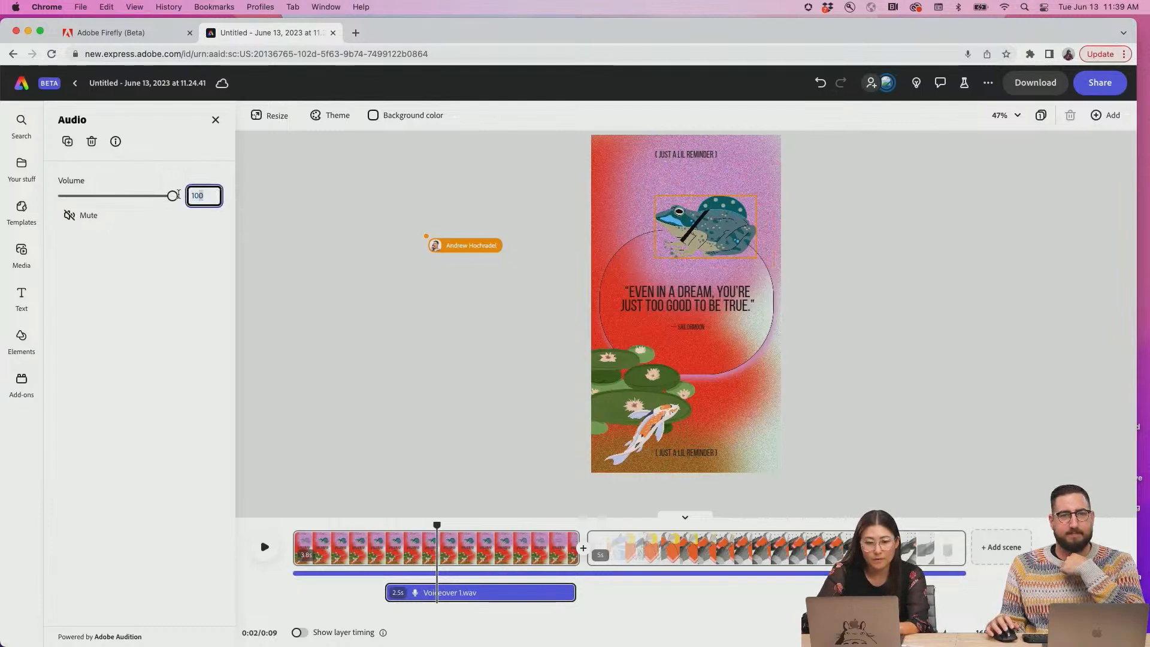
pyautogui.write('50')
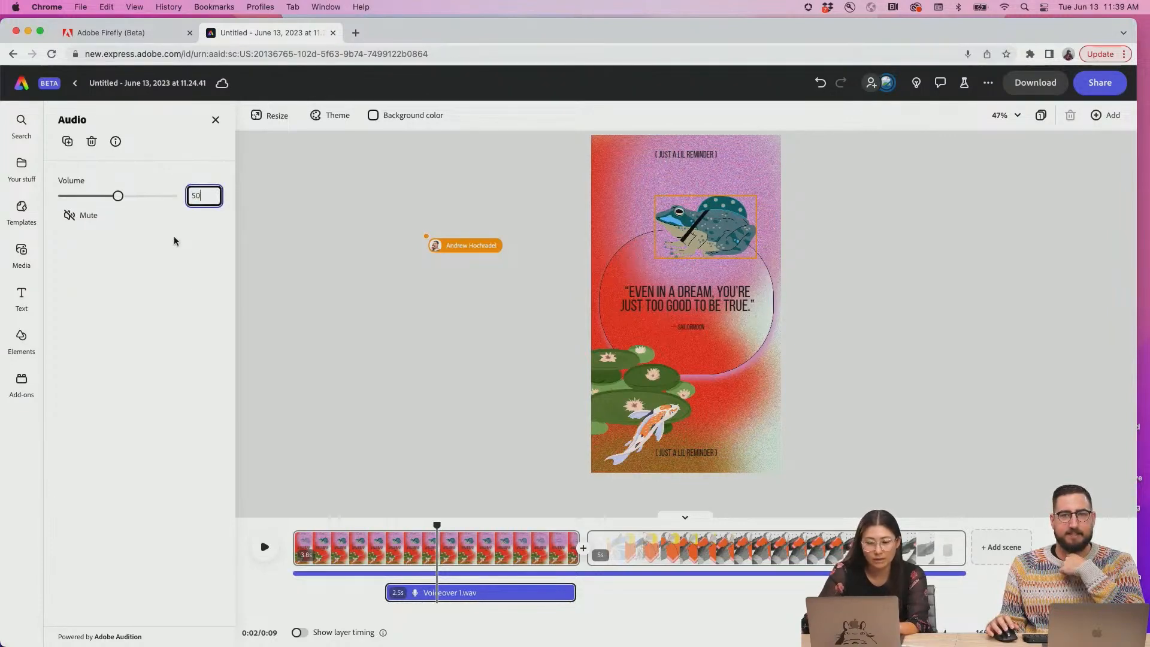
pyautogui.press('Return')
# Scrub through the first scene around the start of the voiceover and park the playhead just before the clip.
pyautogui.click(353, 520)
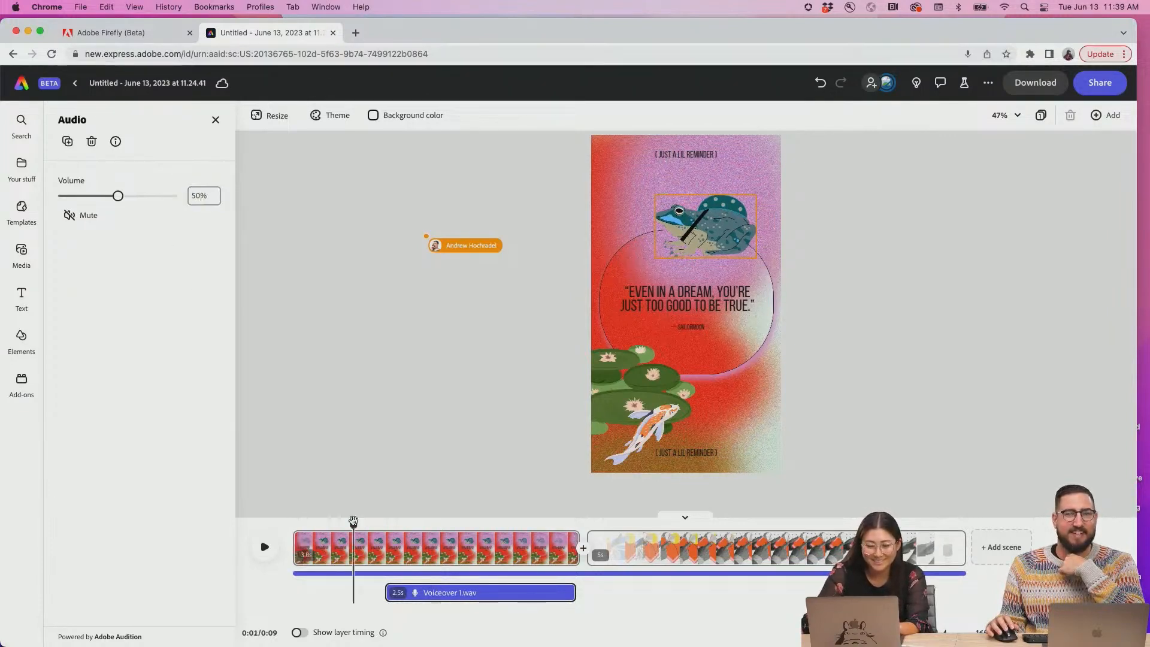
pyautogui.click(407, 523)
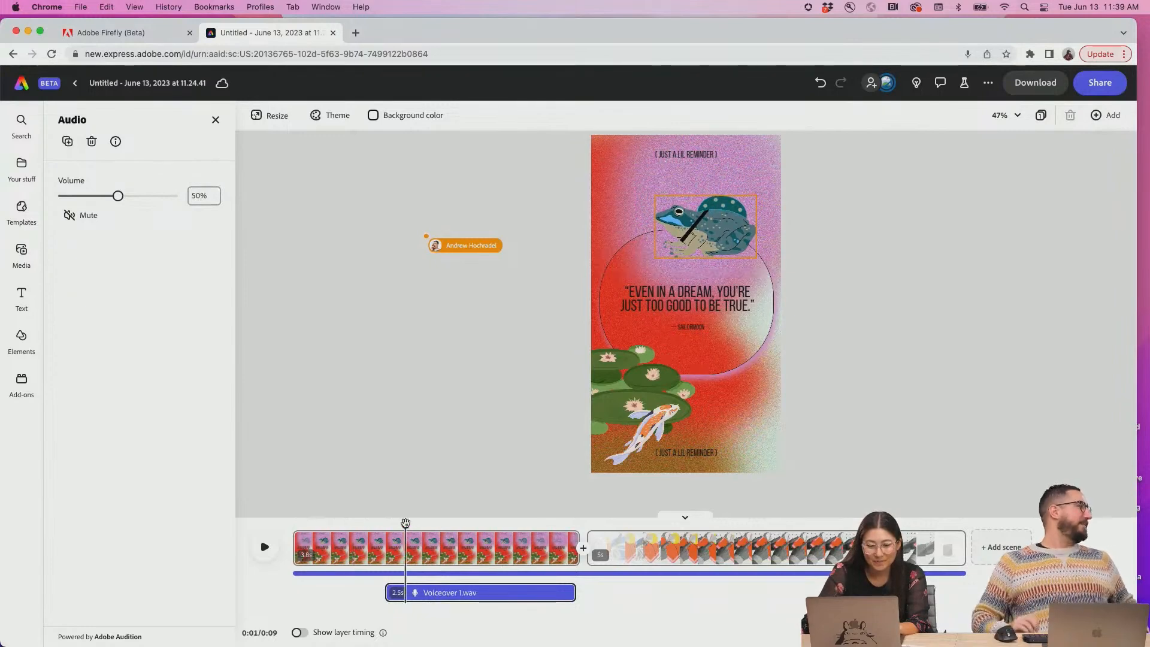
pyautogui.click(362, 520)
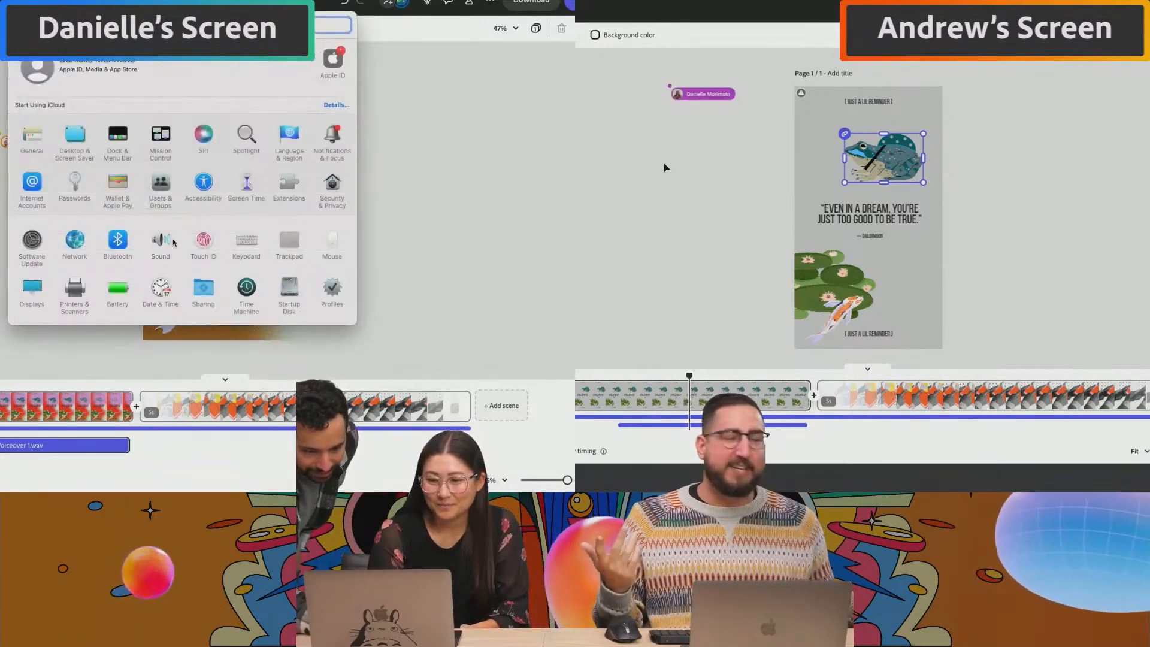
# Choose Pro Capture as the sound output device in the Mac's sound settings.
pyautogui.click(160, 241)
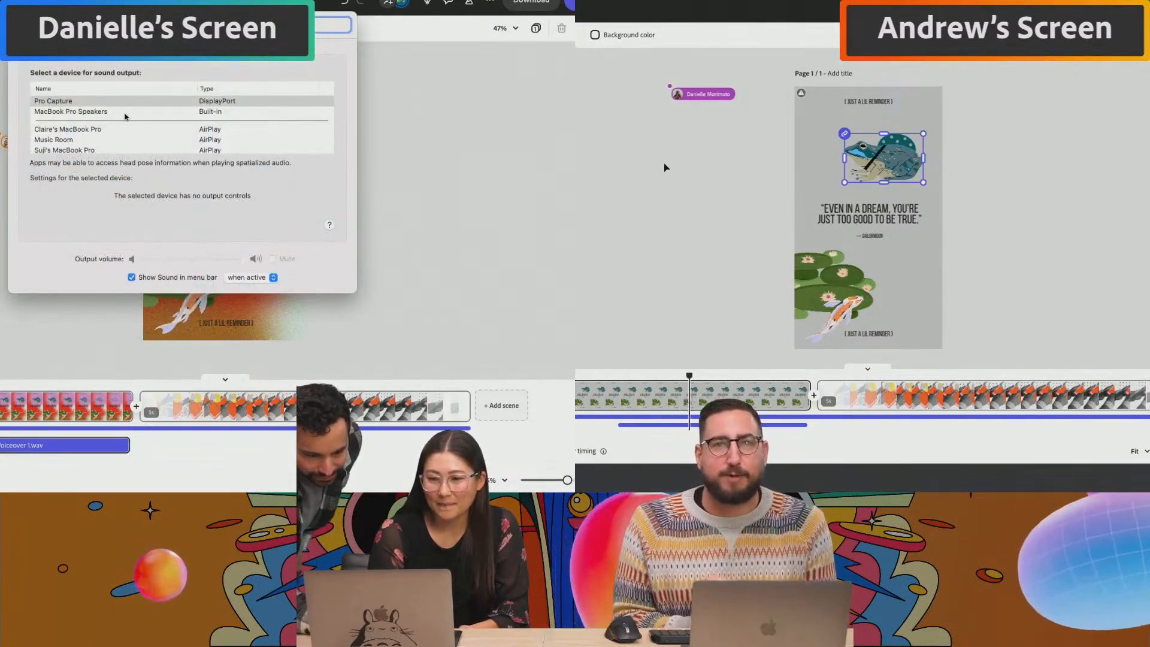
pyautogui.click(130, 105)
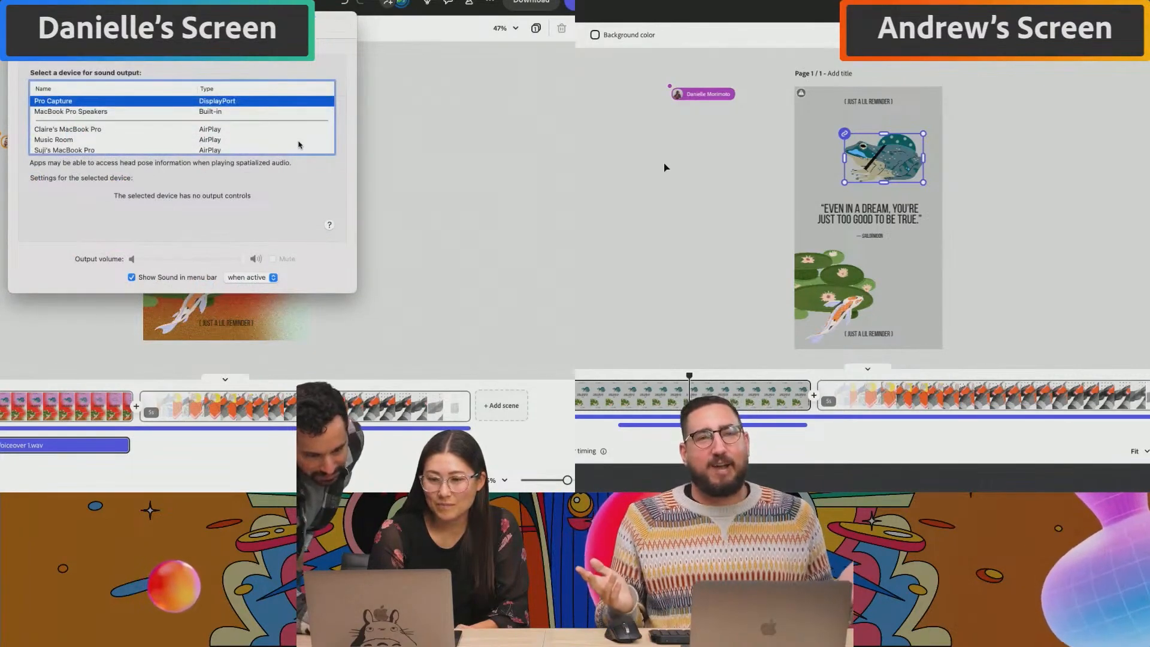
pyautogui.click(455, 166)
pyautogui.press('XF86AudioMute')
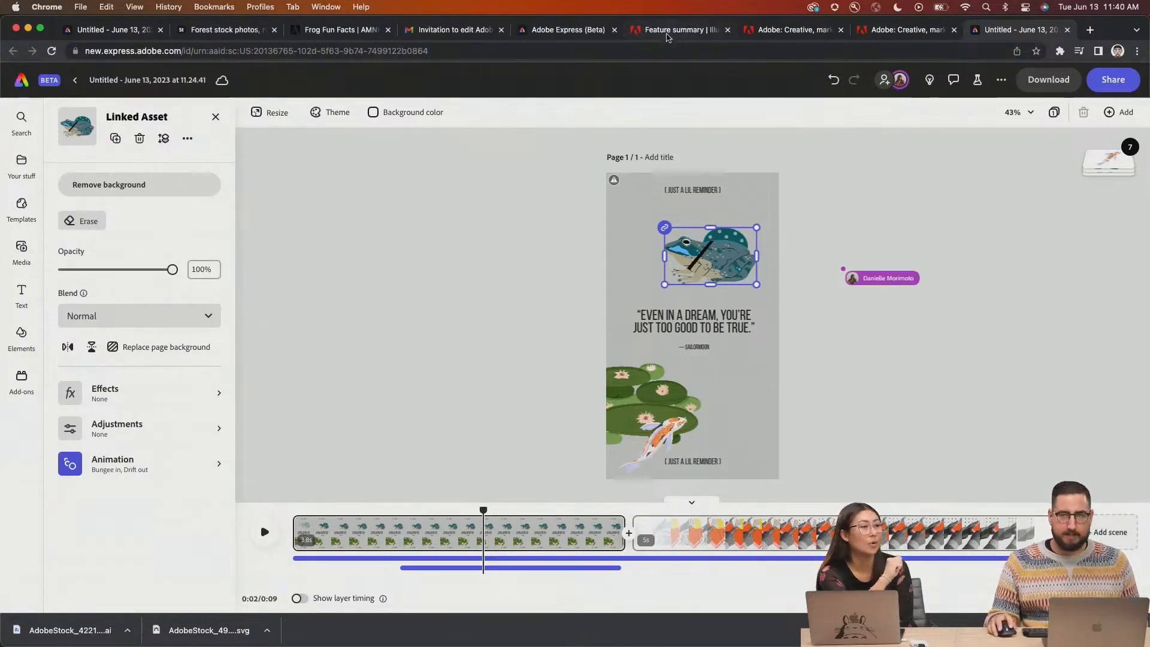
# View the Illustrator May 2023 feature summary page, then look up "firefly" in the browser.
pyautogui.click(667, 37)
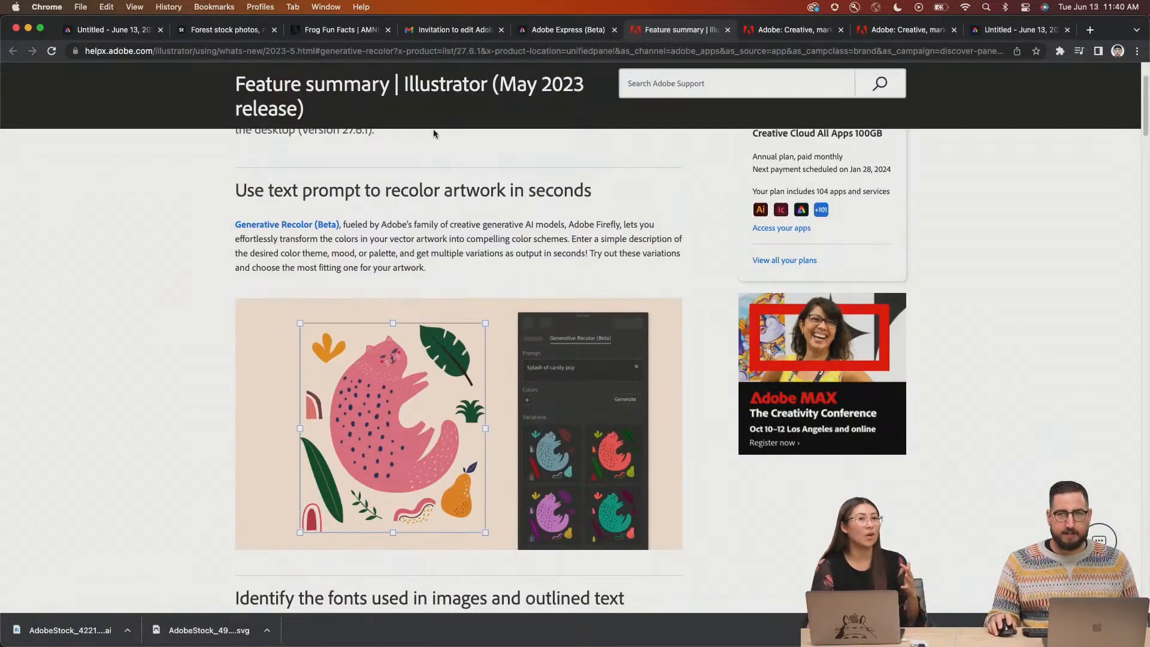
pyautogui.click(376, 51)
pyautogui.write('firefly')
pyautogui.press('Return')
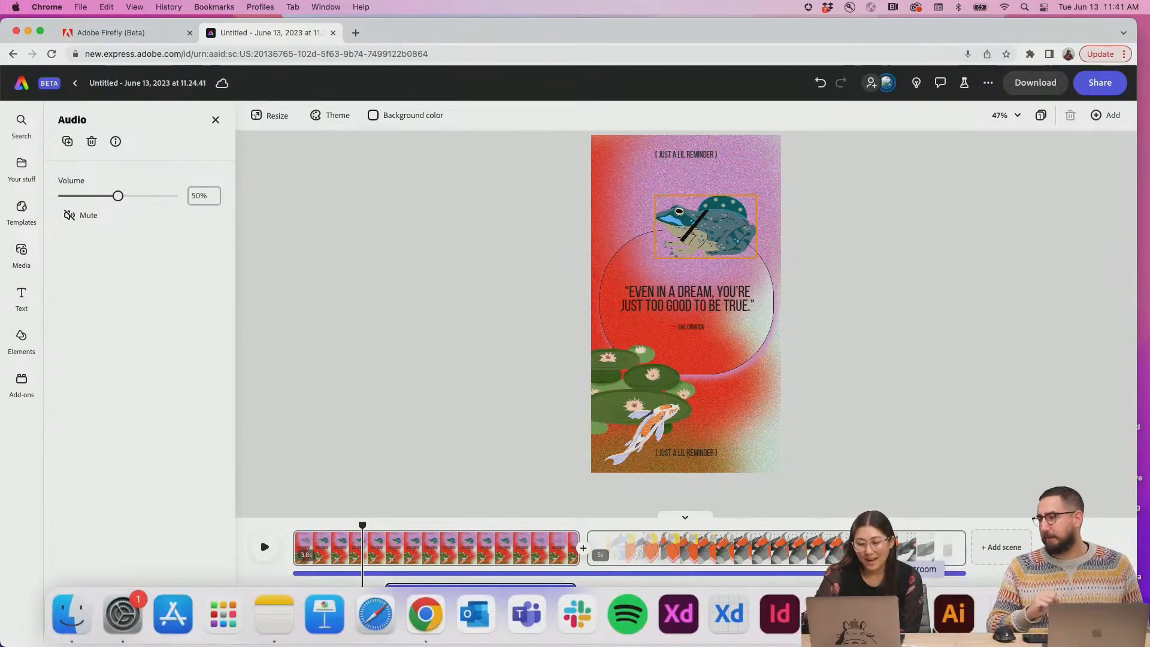
# Search the Mac for "photoshop" and launch Adobe Photoshop (Beta).
pyautogui.click(1148, 443)
pyautogui.press('super+space')
pyautogui.write('photoshop')
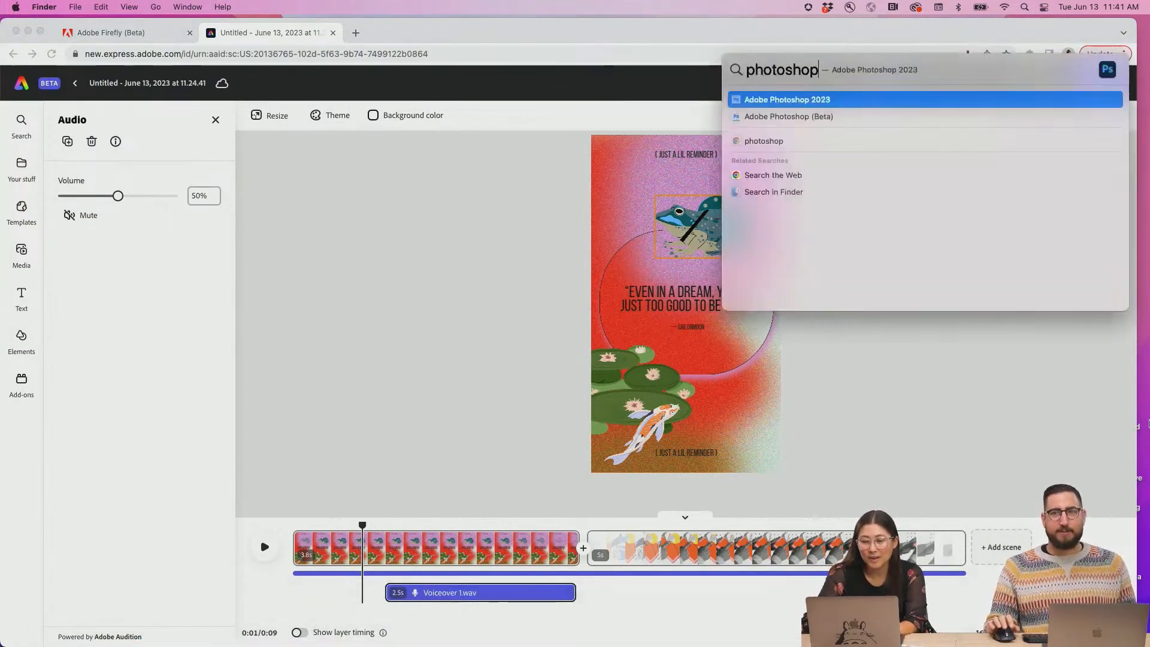
pyautogui.click(828, 118)
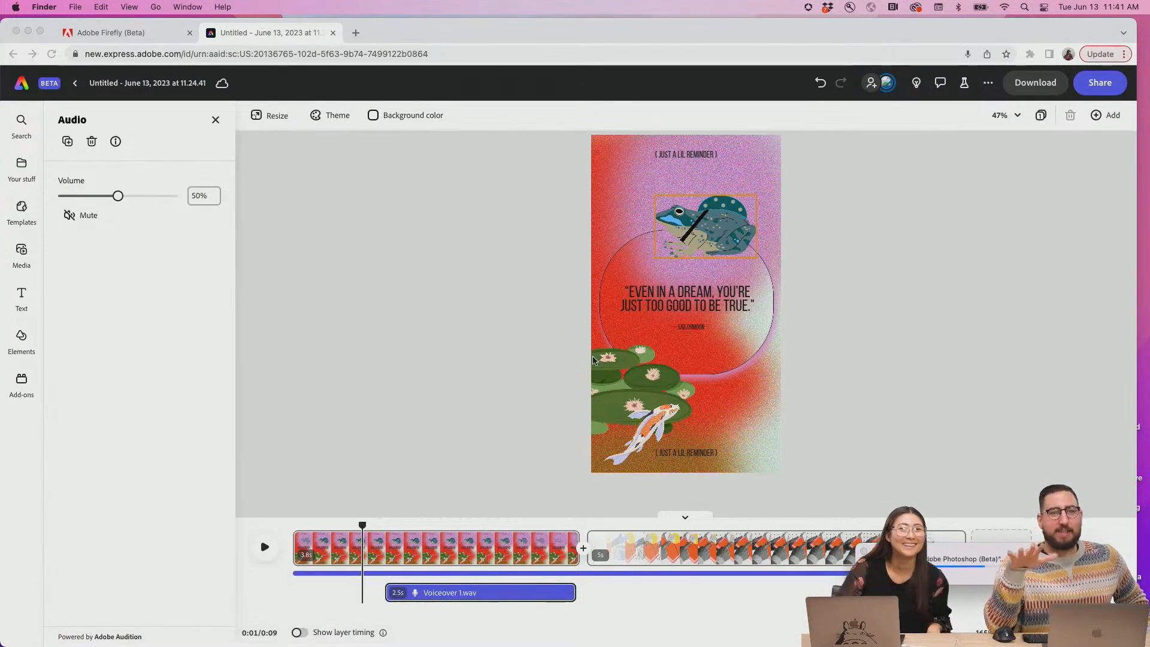
# Switch back to the Adobe Express project and play it from the beginning twice to hear the music and voiceover.
pyautogui.click(421, 37)
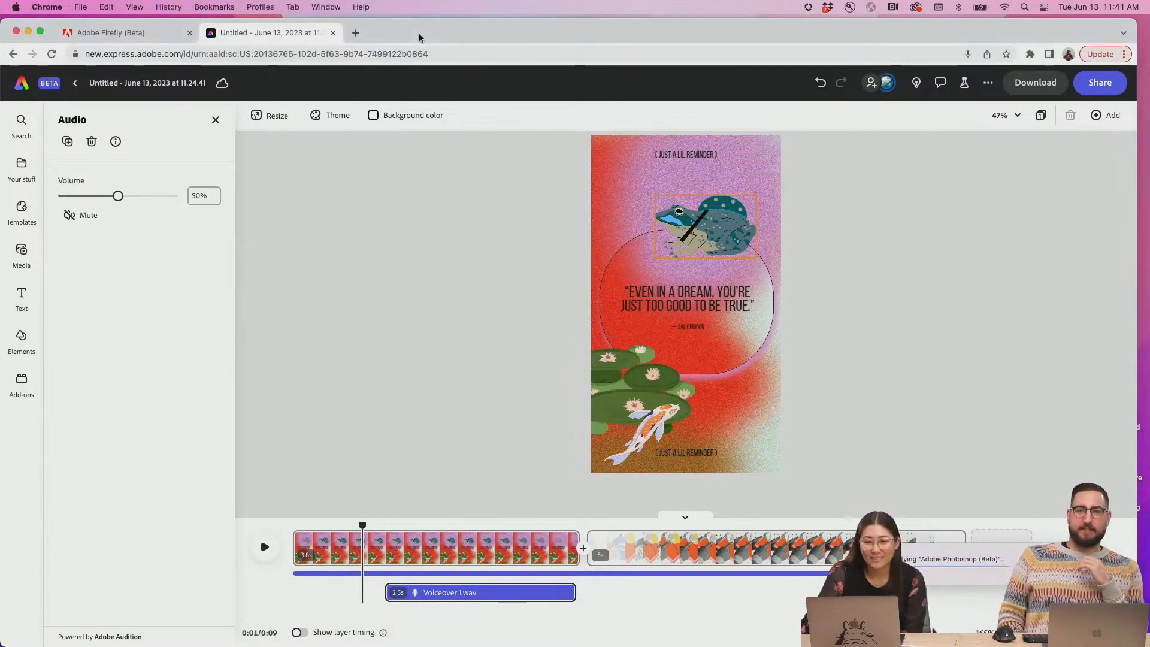
pyautogui.click(300, 521)
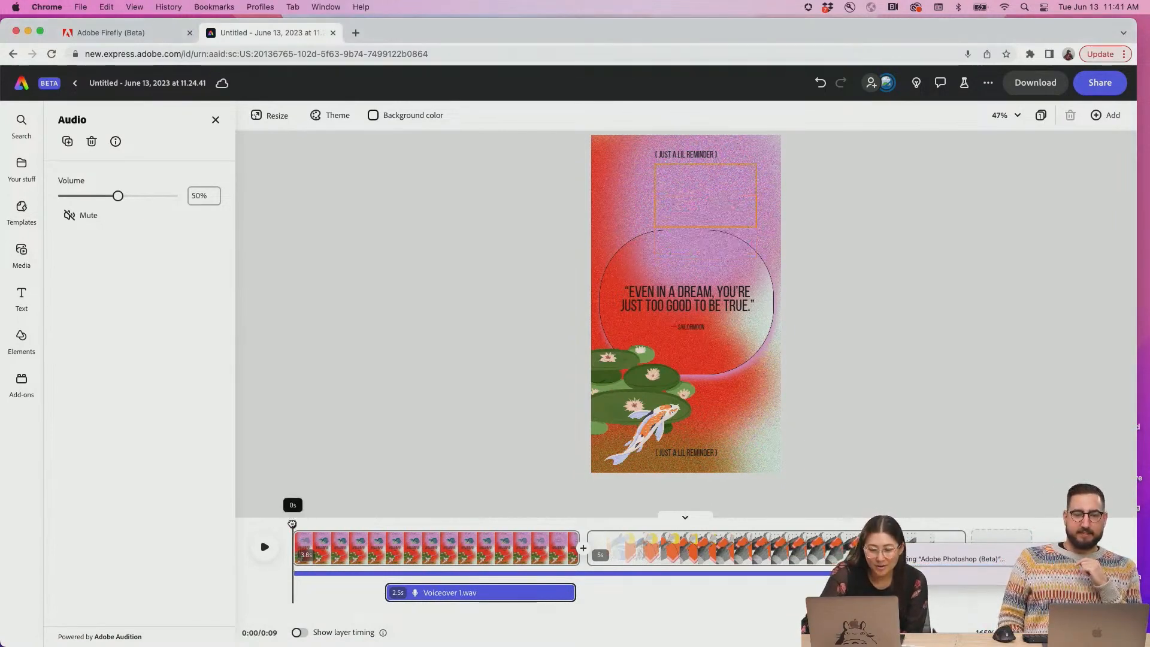
pyautogui.press('space')
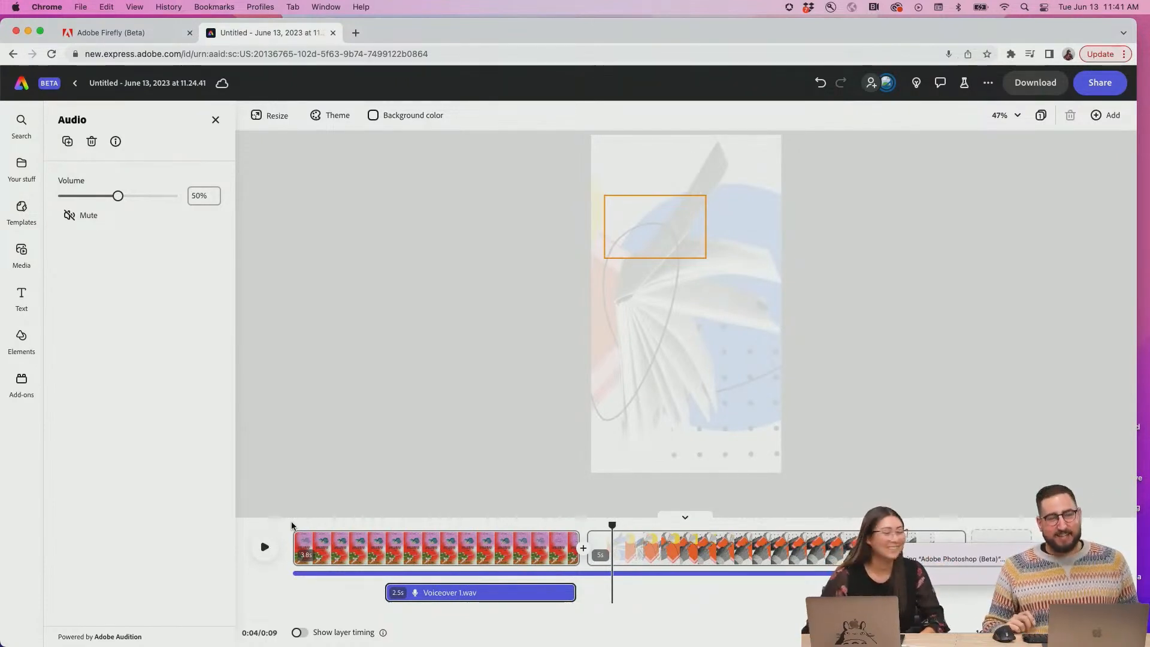
pyautogui.click(294, 523)
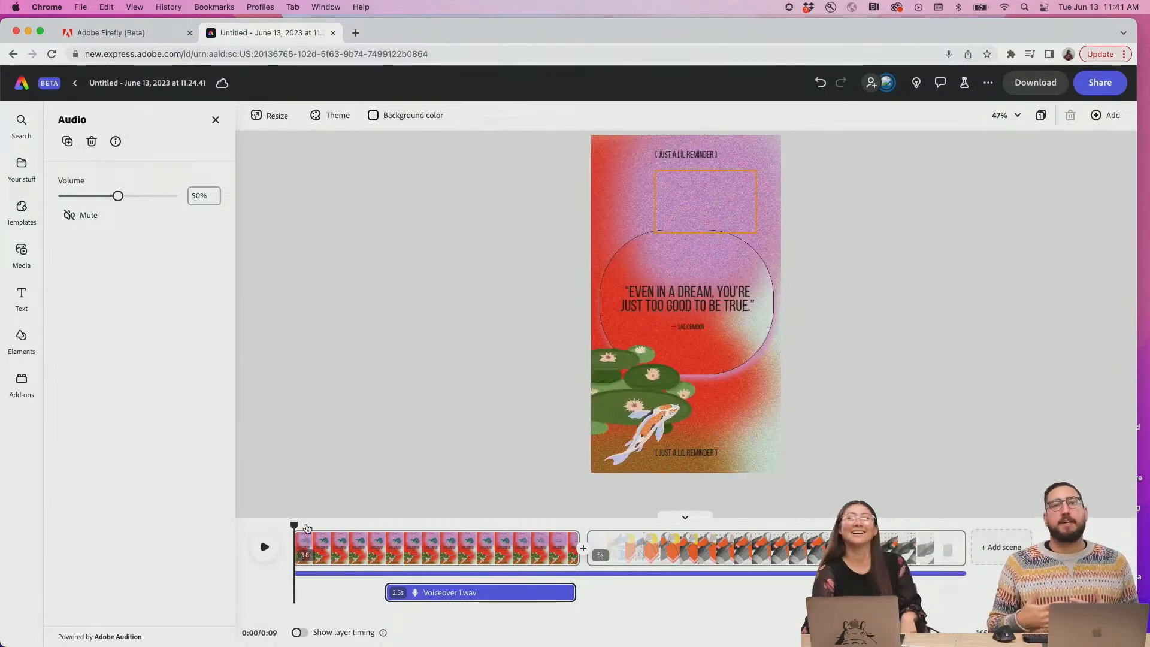
pyautogui.press('space')
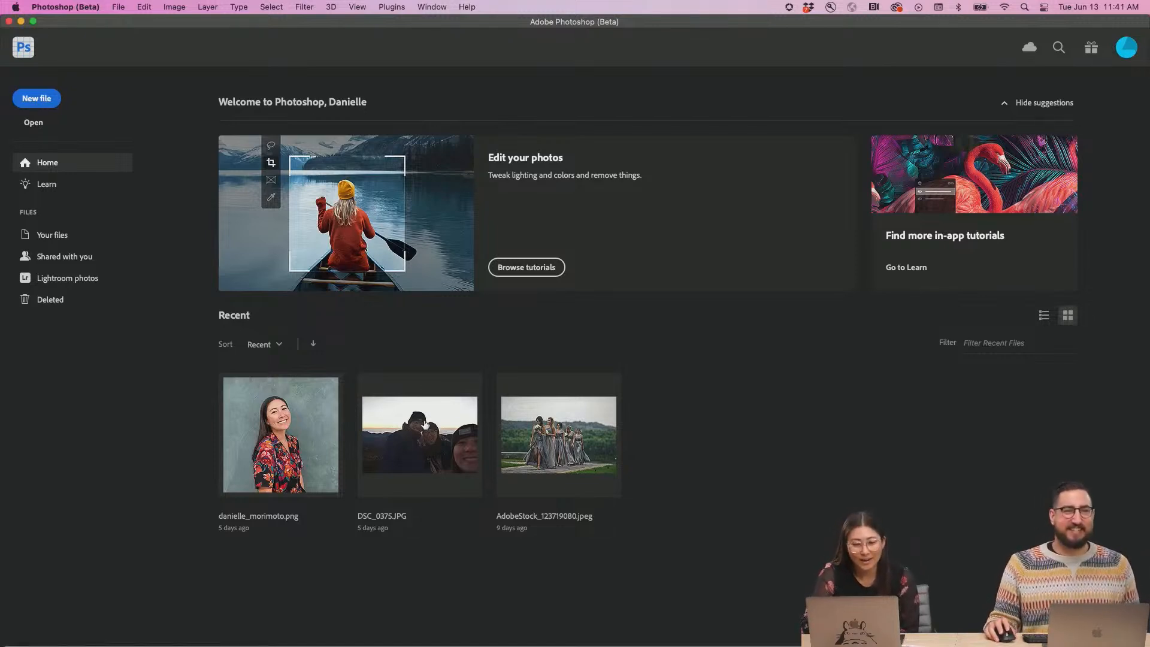
# Open the recent photo DSC_0375.JPG in Photoshop (Beta) and lasso the blurred foreground person at the photo's right edge.
pyautogui.click(427, 442)
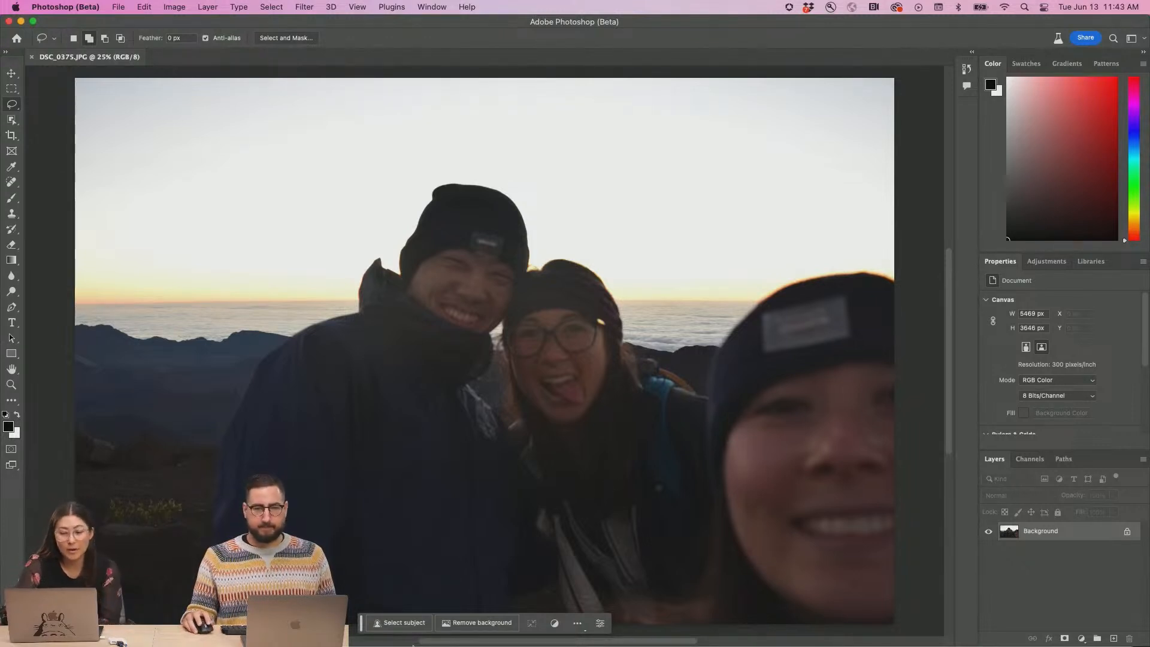
pyautogui.moveTo(354, 622); pyautogui.dragTo(233, 591)
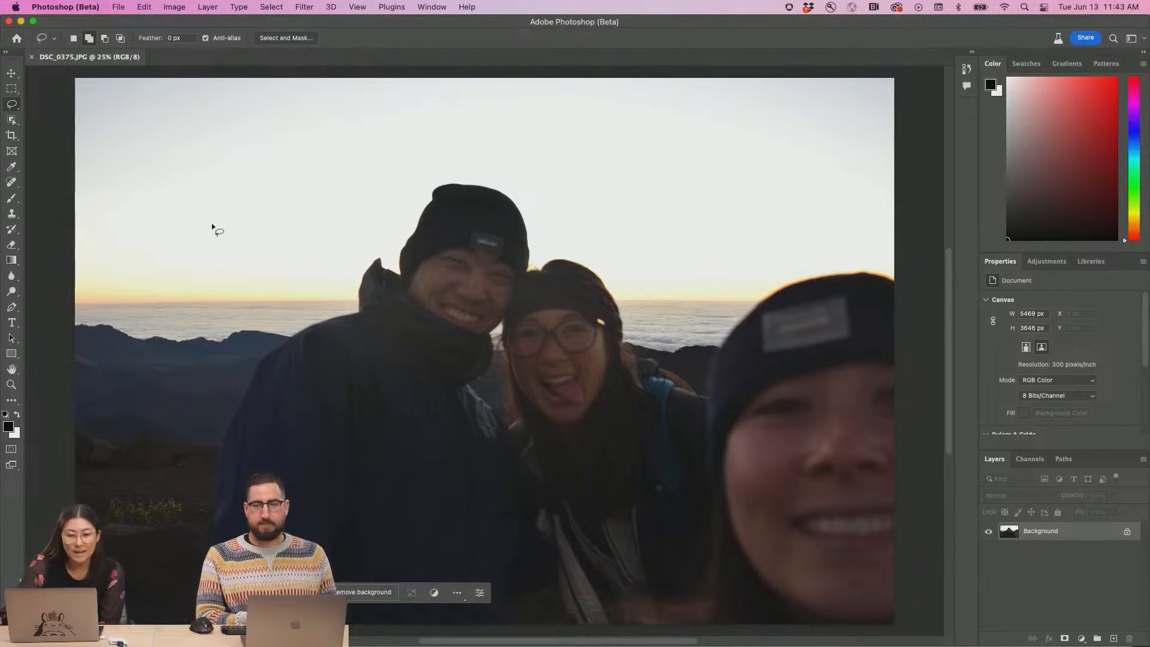
pyautogui.moveTo(900, 266)
pyautogui.mouseDown()
pyautogui.moveTo(830, 263)
pyautogui.moveTo(749, 297)
pyautogui.moveTo(706, 356)
pyautogui.moveTo(697, 521)
pyautogui.moveTo(676, 558)
pyautogui.moveTo(594, 633)
pyautogui.moveTo(899, 630)
pyautogui.moveTo(916, 303)
pyautogui.moveTo(894, 270)
pyautogui.mouseUp()
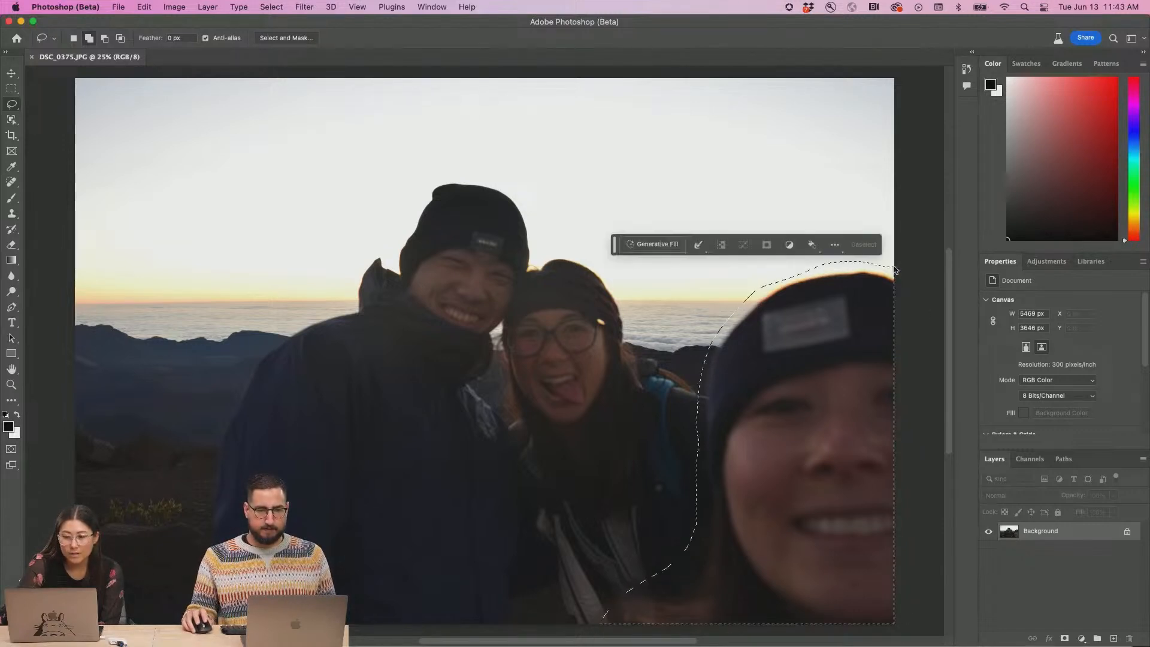
# Replace the selected person using Generative Fill with a blank prompt, and switch to the third variation.
pyautogui.click(650, 245)
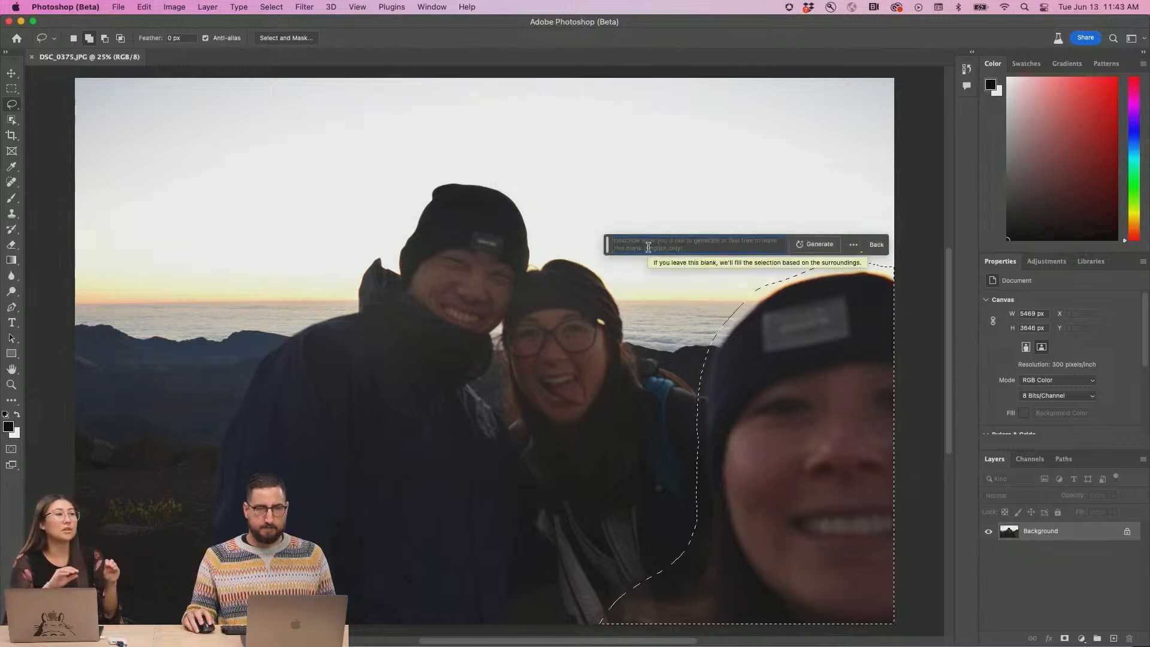
pyautogui.click(817, 245)
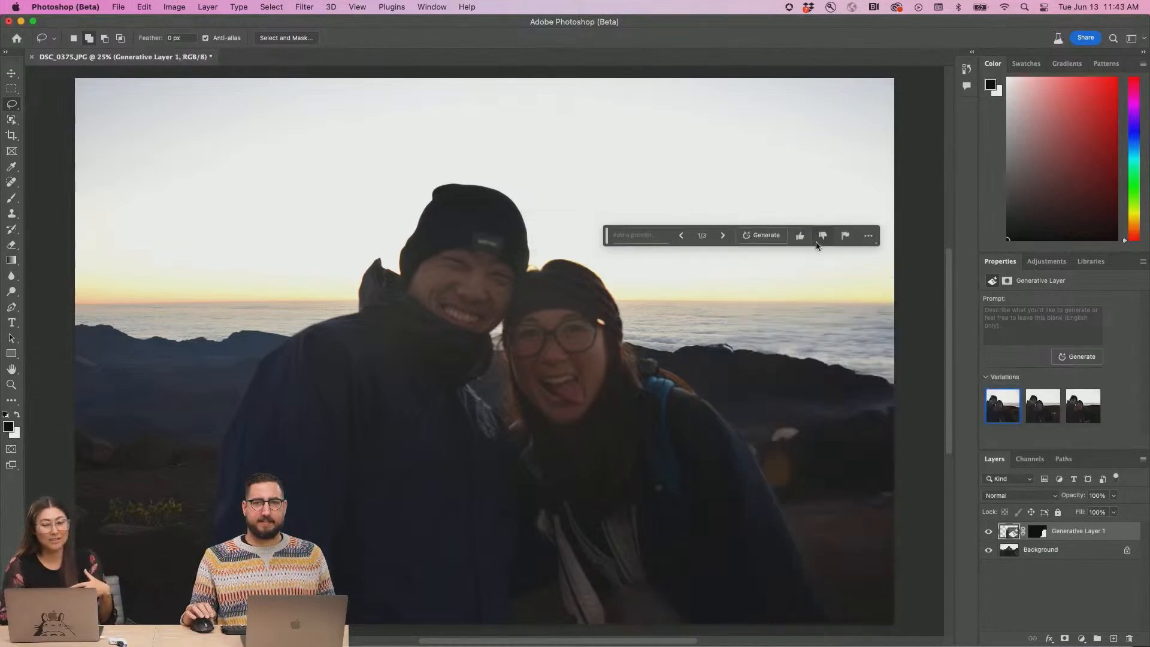
pyautogui.click(723, 236)
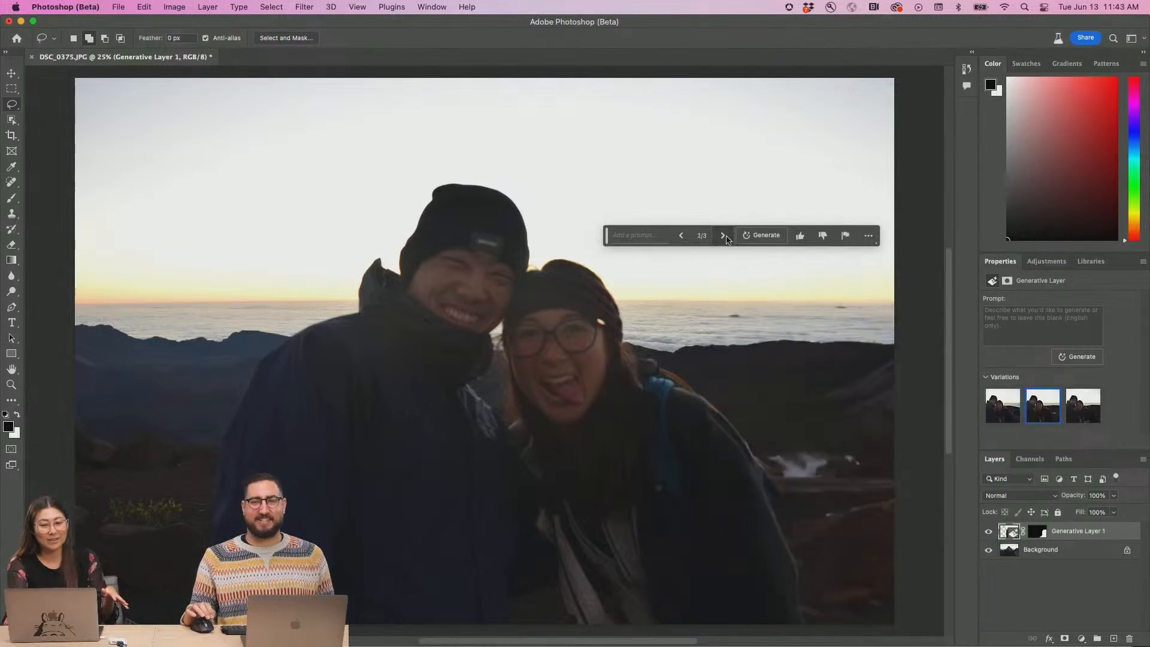
pyautogui.click(723, 236)
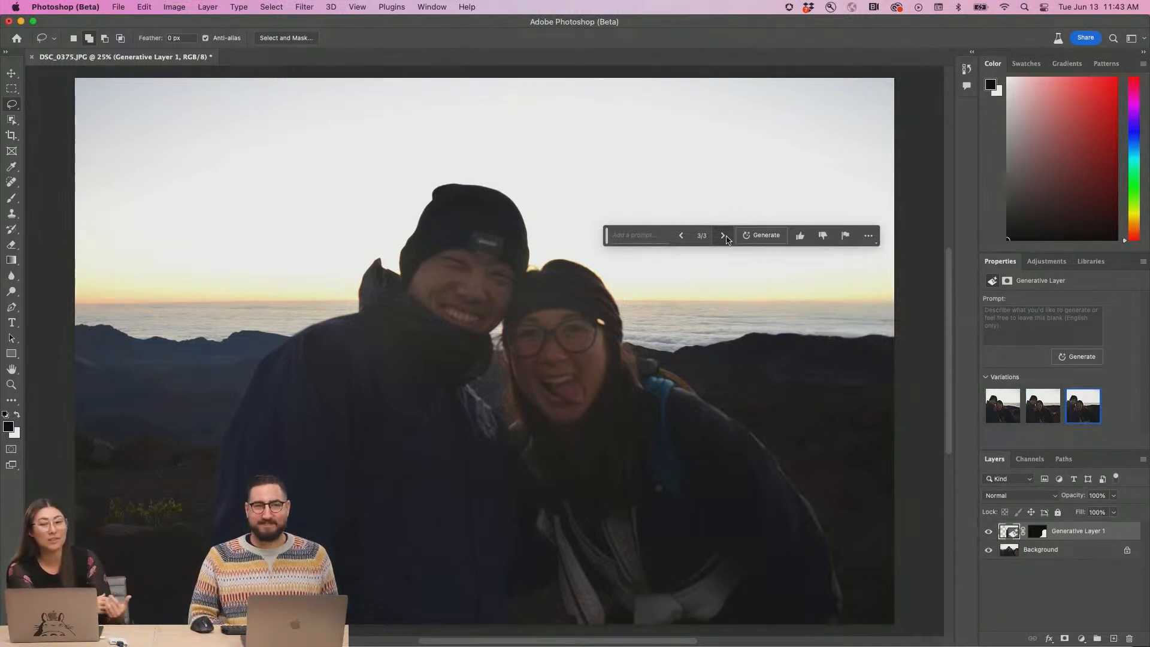
# Toggle the generated layer's visibility off and on twice to compare the photo before and after the person's removal.
pyautogui.click(988, 531)
pyautogui.click(987, 531)
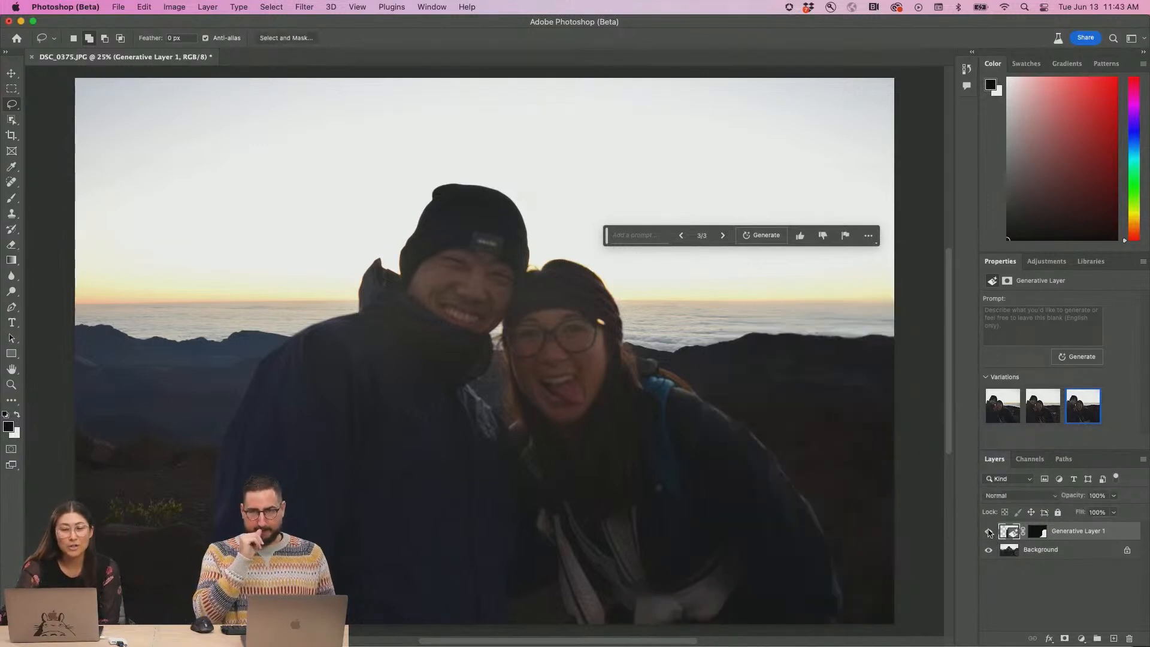
pyautogui.click(988, 531)
pyautogui.click(988, 531)
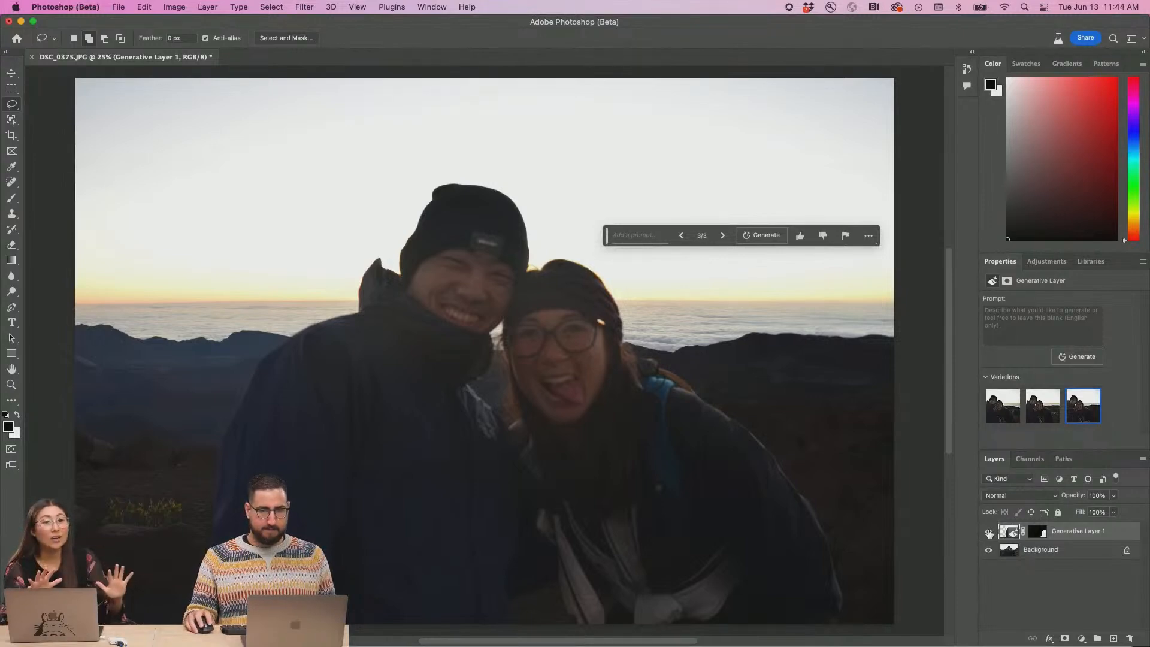
# Switch to Adobe Firefly in the browser and open the sample portrait of the man in a blue beanie in Generative fill.
pyautogui.hotkey('ctrl', 'Up')
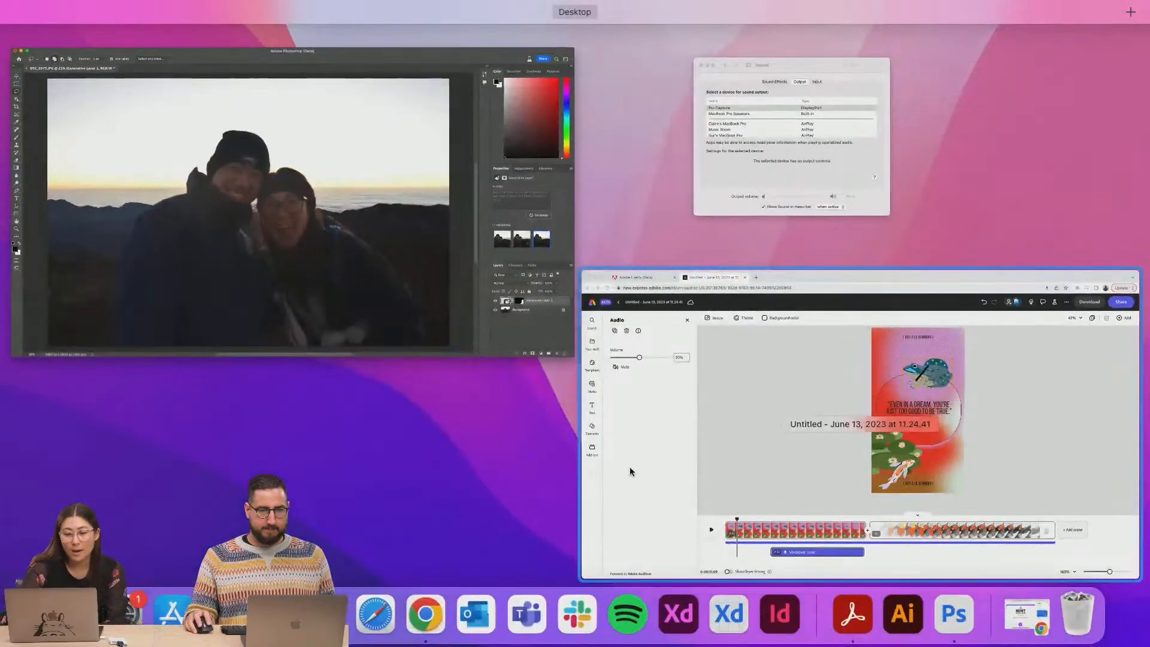
pyautogui.click(630, 466)
pyautogui.click(135, 31)
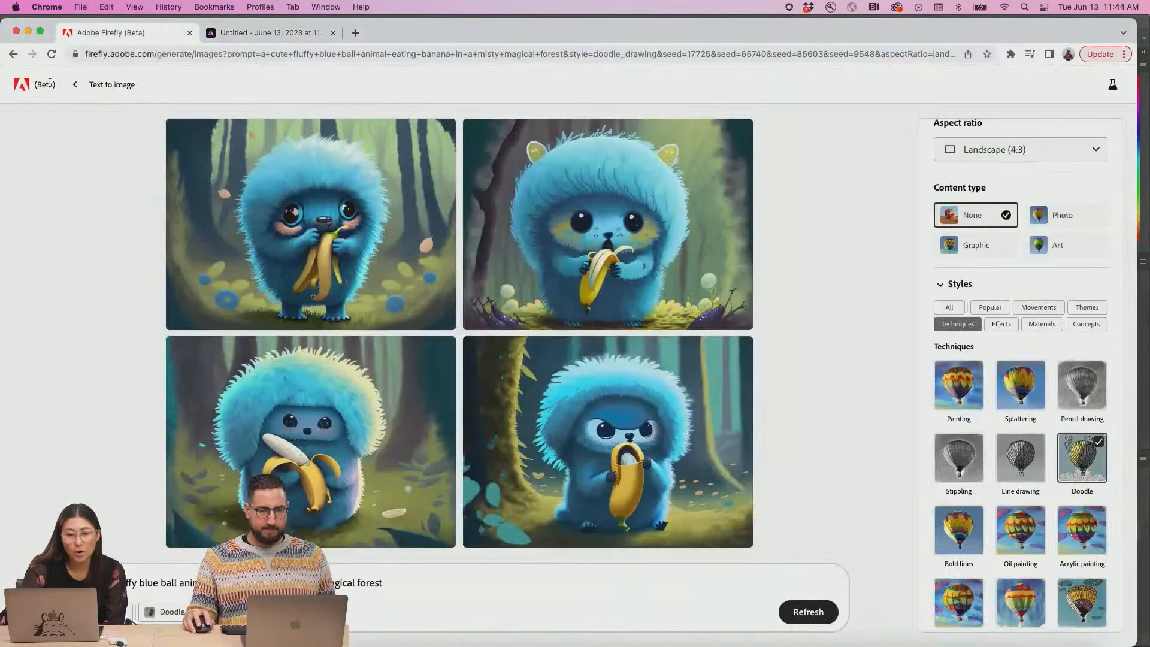
pyautogui.click(77, 87)
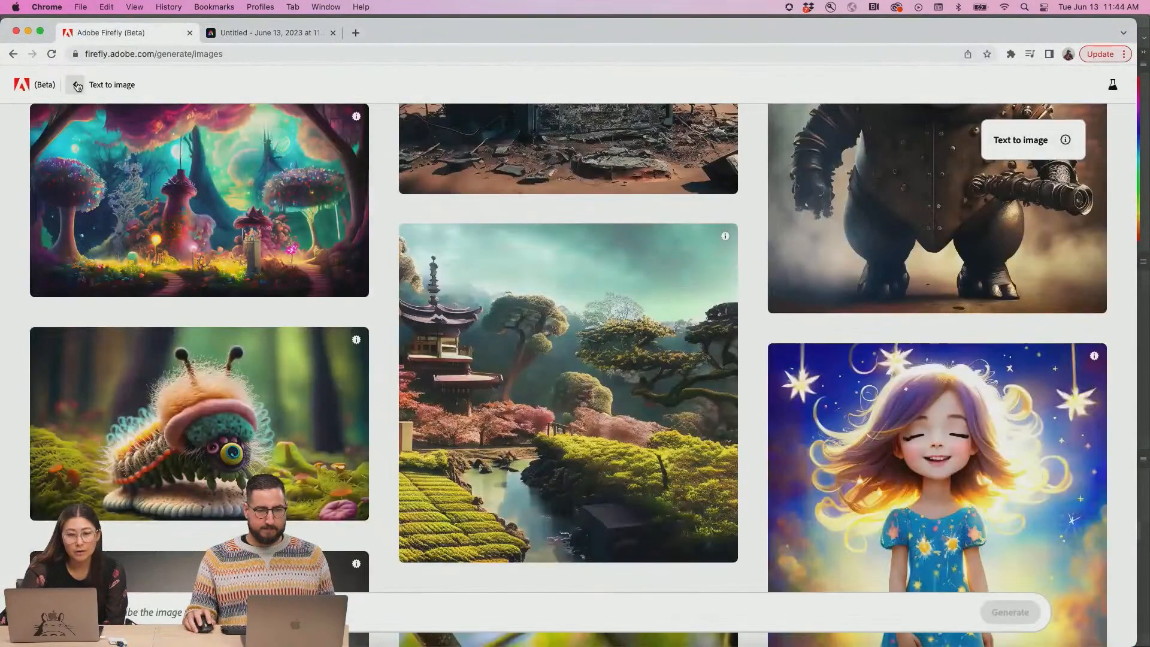
pyautogui.click(76, 87)
pyautogui.scroll(-5, 579, 298)
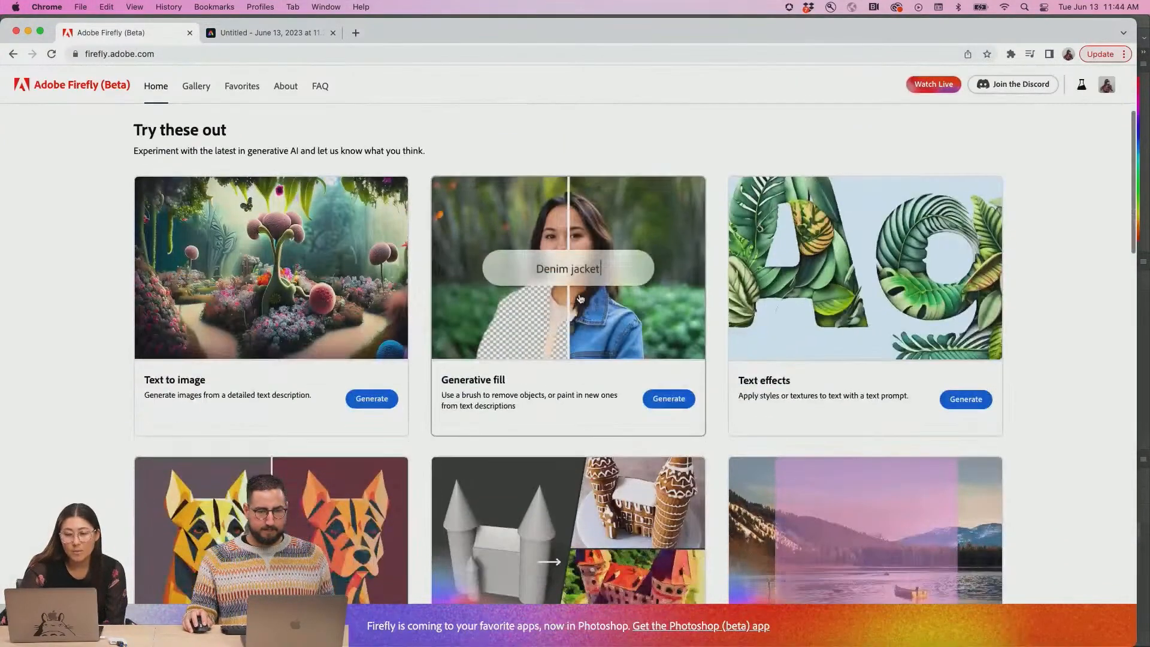
pyautogui.click(580, 298)
pyautogui.scroll(-2, 658, 287)
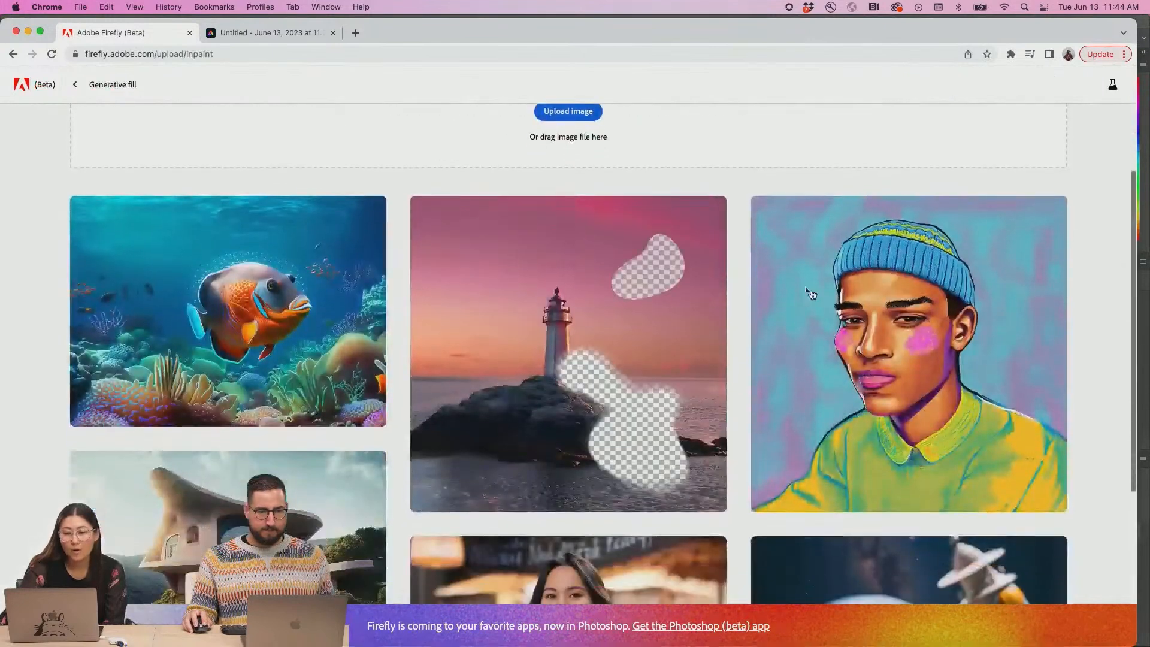
pyautogui.click(845, 302)
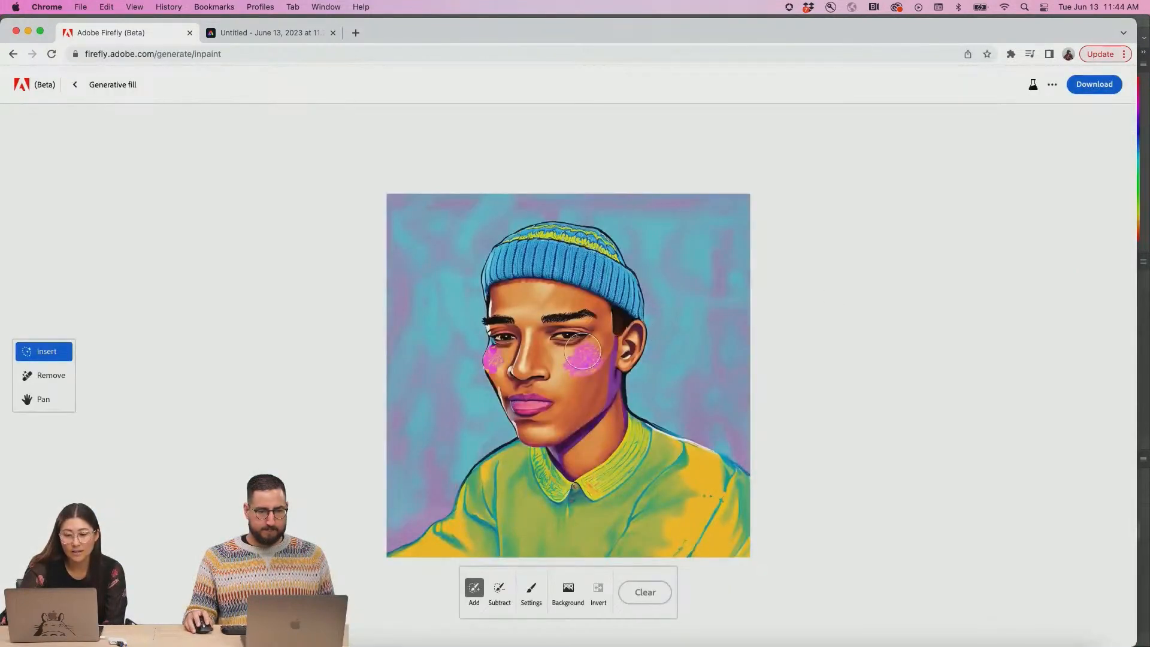
# Brush over the portrait's blue beanie with a smaller brush to mark it for replacement.
pyautogui.scroll(2, 582, 352)
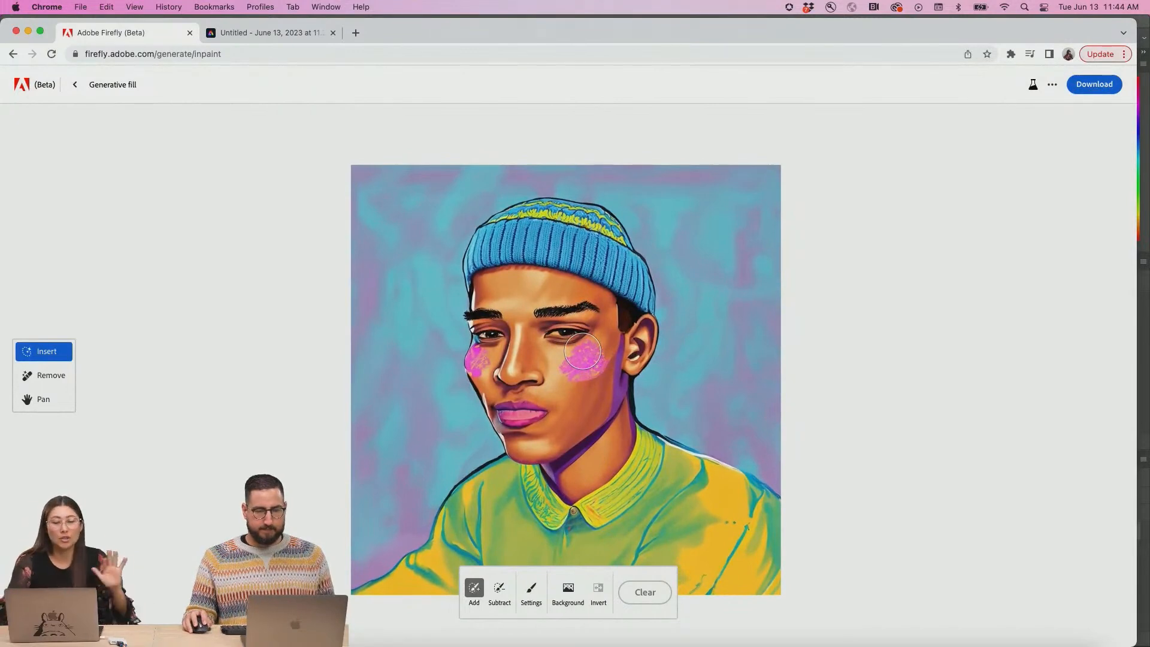
pyautogui.press('[')
pyautogui.press('[')
pyautogui.press('[')
pyautogui.moveTo(463, 267)
pyautogui.mouseDown()
pyautogui.moveTo(523, 267)
pyautogui.moveTo(656, 308)
pyautogui.moveTo(627, 231)
pyautogui.moveTo(603, 208)
pyautogui.moveTo(573, 201)
pyautogui.moveTo(530, 198)
pyautogui.moveTo(495, 216)
pyautogui.moveTo(471, 242)
pyautogui.moveTo(465, 272)
pyautogui.moveTo(533, 255)
pyautogui.moveTo(646, 288)
pyautogui.moveTo(610, 220)
pyautogui.moveTo(573, 192)
pyautogui.moveTo(518, 209)
pyautogui.moveTo(475, 248)
pyautogui.moveTo(564, 252)
pyautogui.moveTo(622, 275)
pyautogui.moveTo(616, 252)
pyautogui.moveTo(567, 218)
pyautogui.moveTo(505, 232)
pyautogui.moveTo(599, 249)
pyautogui.moveTo(598, 230)
pyautogui.moveTo(564, 233)
pyautogui.mouseUp()
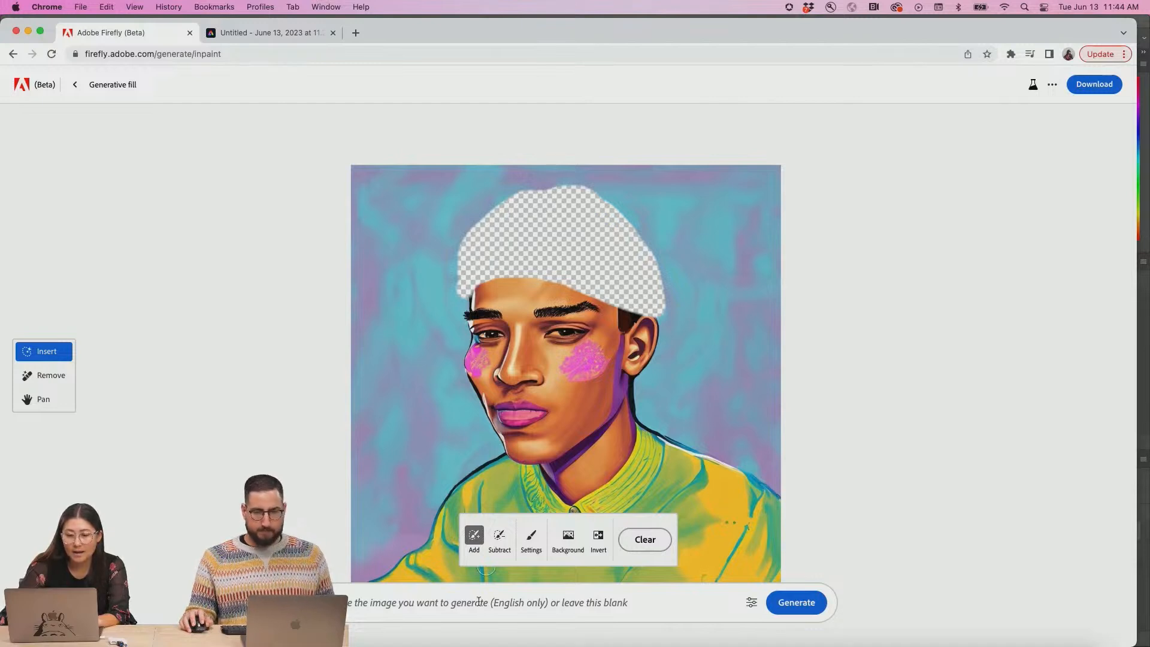
# Generate a fill for the erased beanie with the prompt "long hair", preview the variations through the fourth, and return to the Express project.
pyautogui.click(443, 603)
pyautogui.write('long hair')
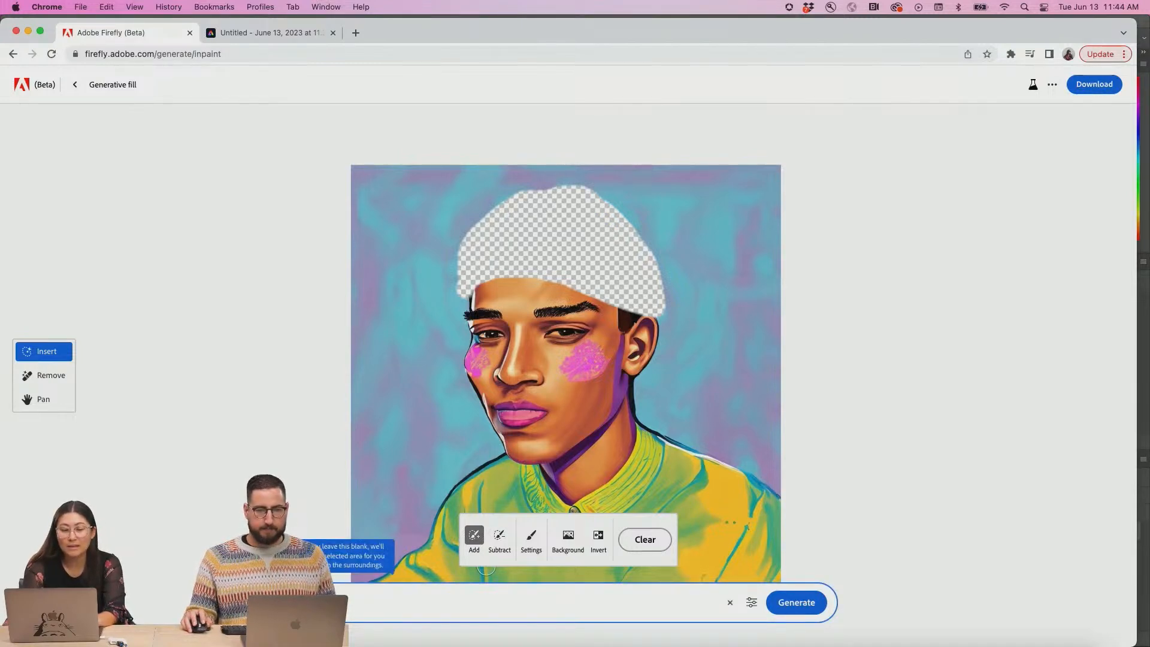
pyautogui.click(824, 604)
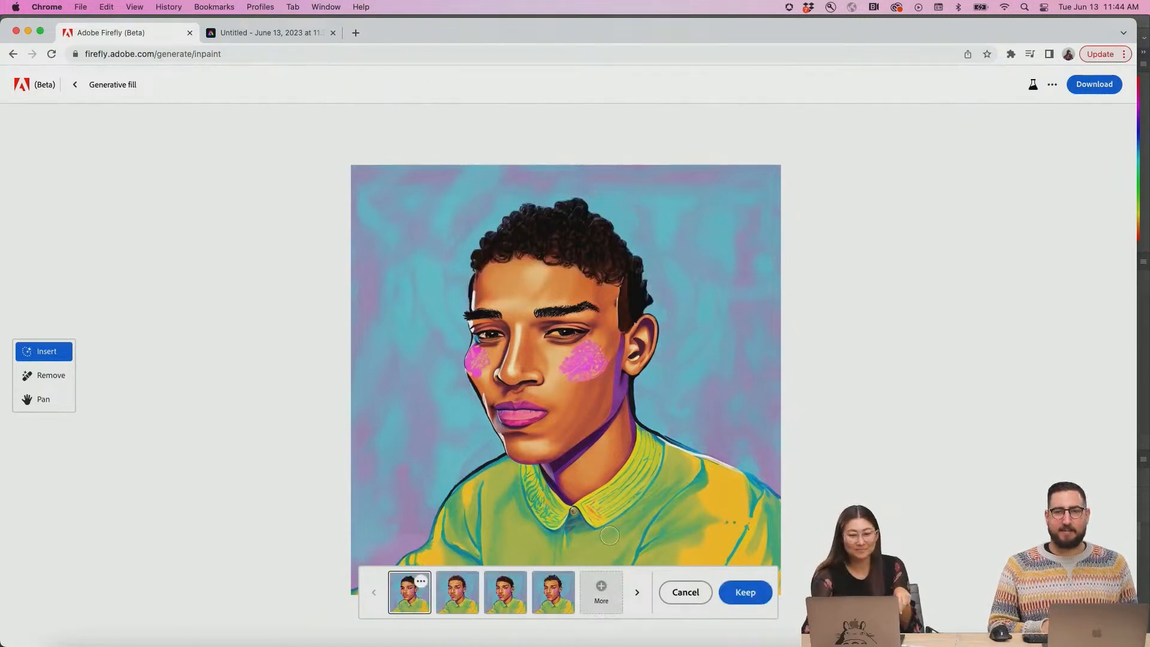
pyautogui.click(493, 589)
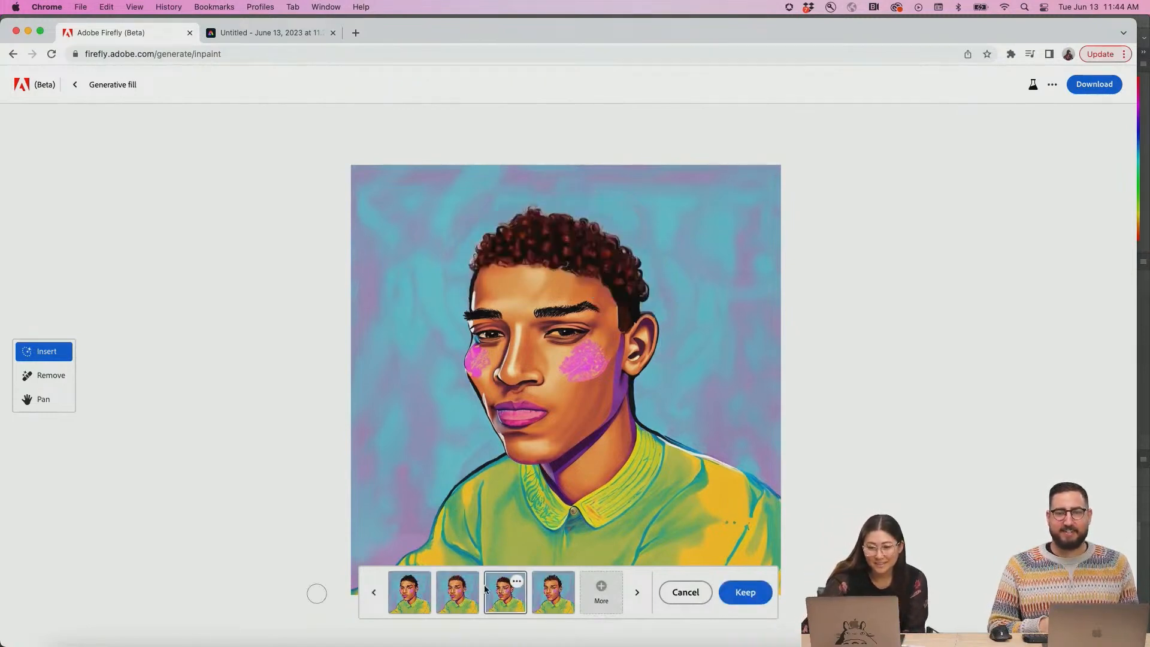
pyautogui.click(468, 591)
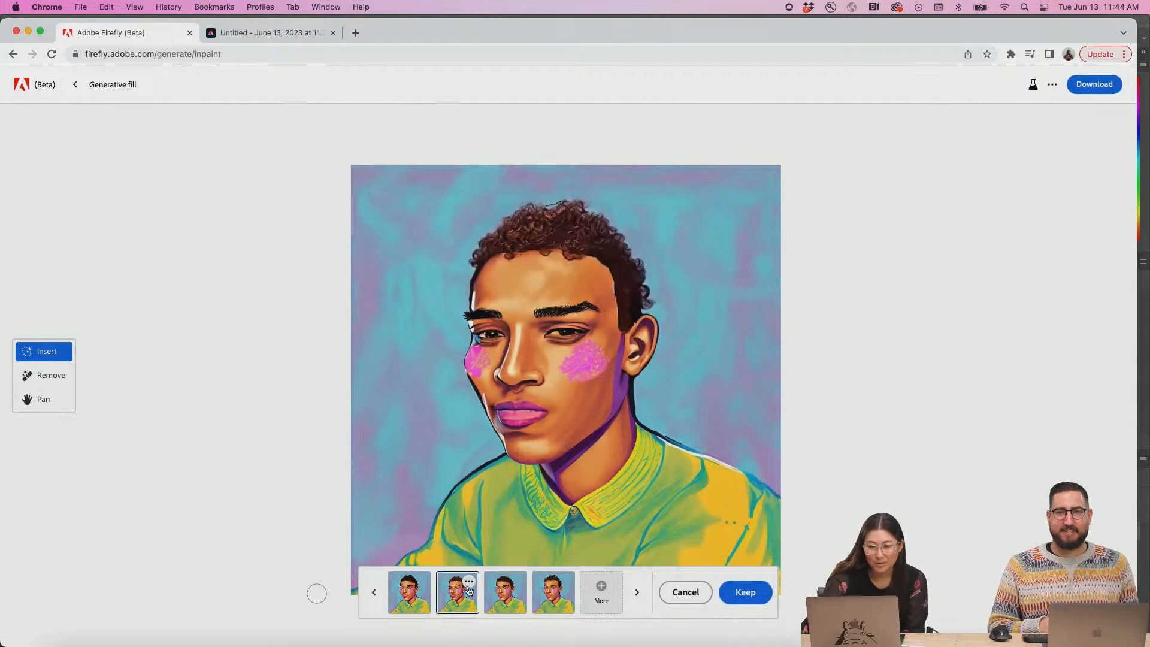
pyautogui.click(553, 597)
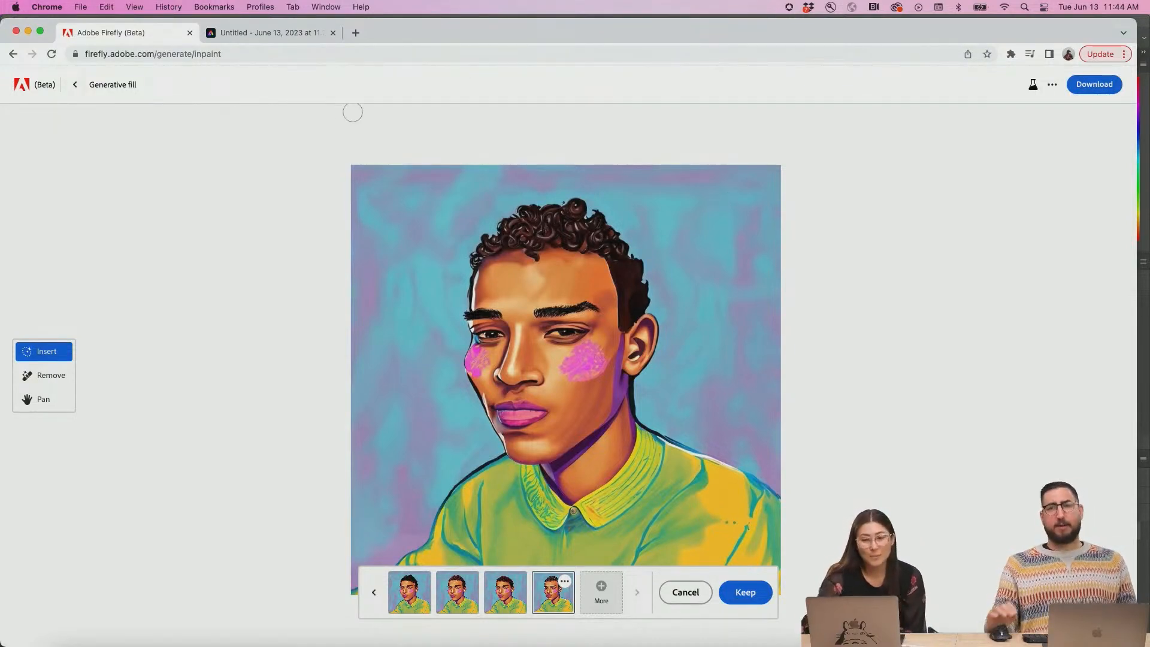
pyautogui.click(272, 33)
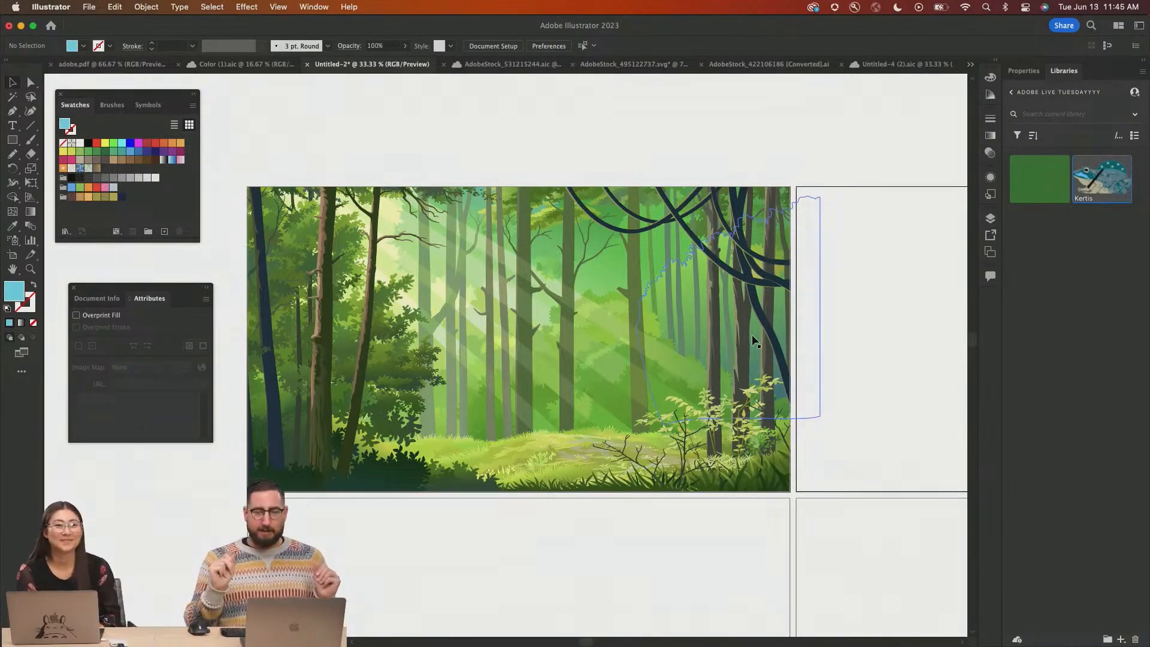
# In Illustrator, select the forest artwork on the first artboard and convert its colors to grayscale.
pyautogui.moveTo(327, 347); pyautogui.dragTo(395, 359)
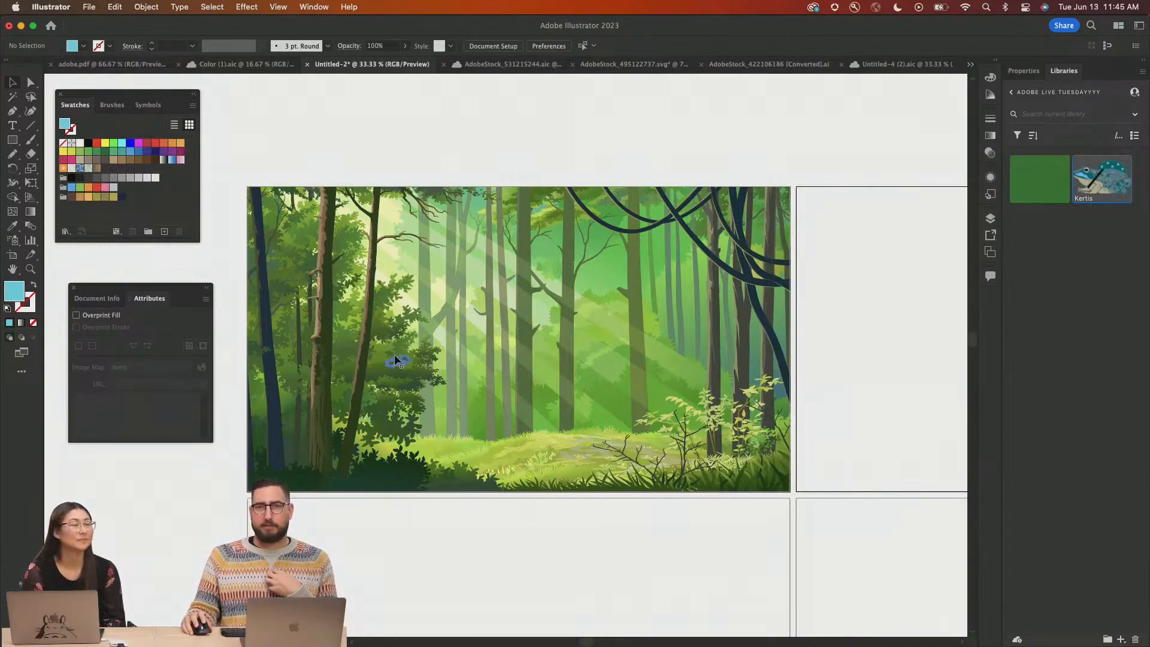
pyautogui.moveTo(395, 358); pyautogui.dragTo(394, 355)
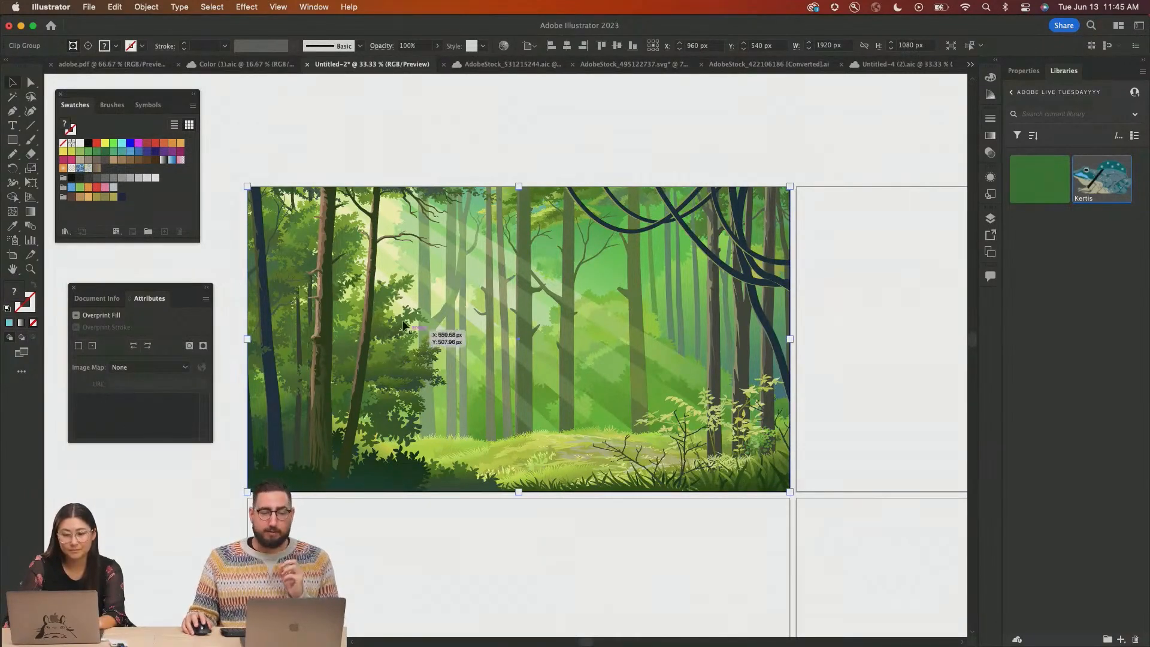
pyautogui.click(115, 7)
pyautogui.moveTo(198, 243)
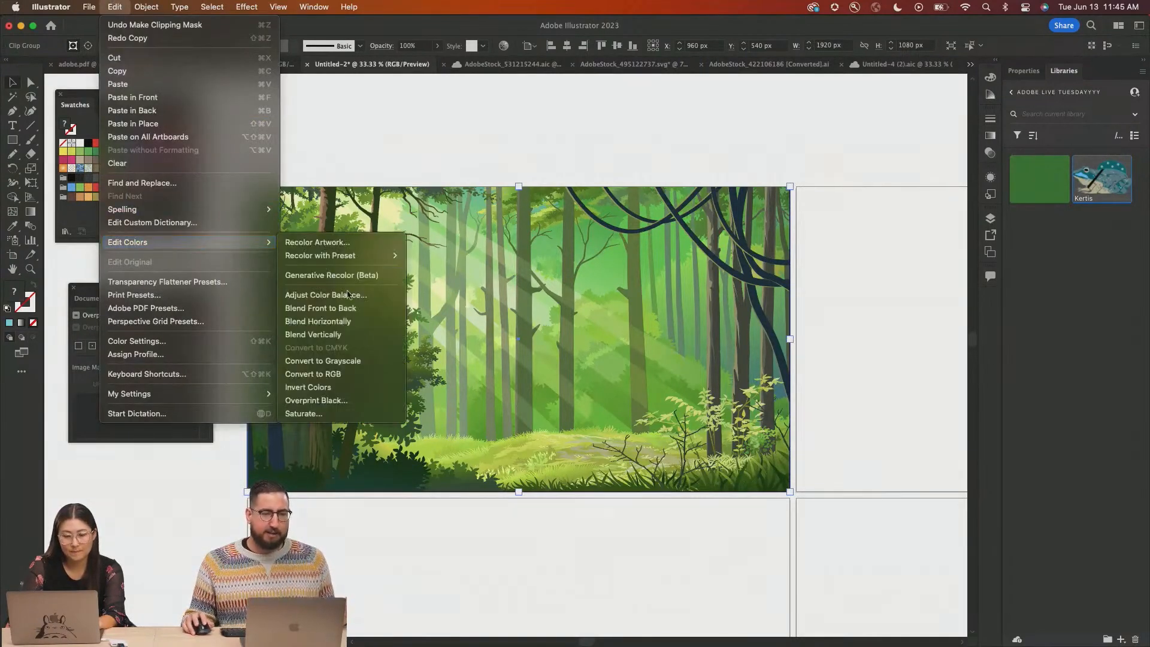
pyautogui.click(353, 361)
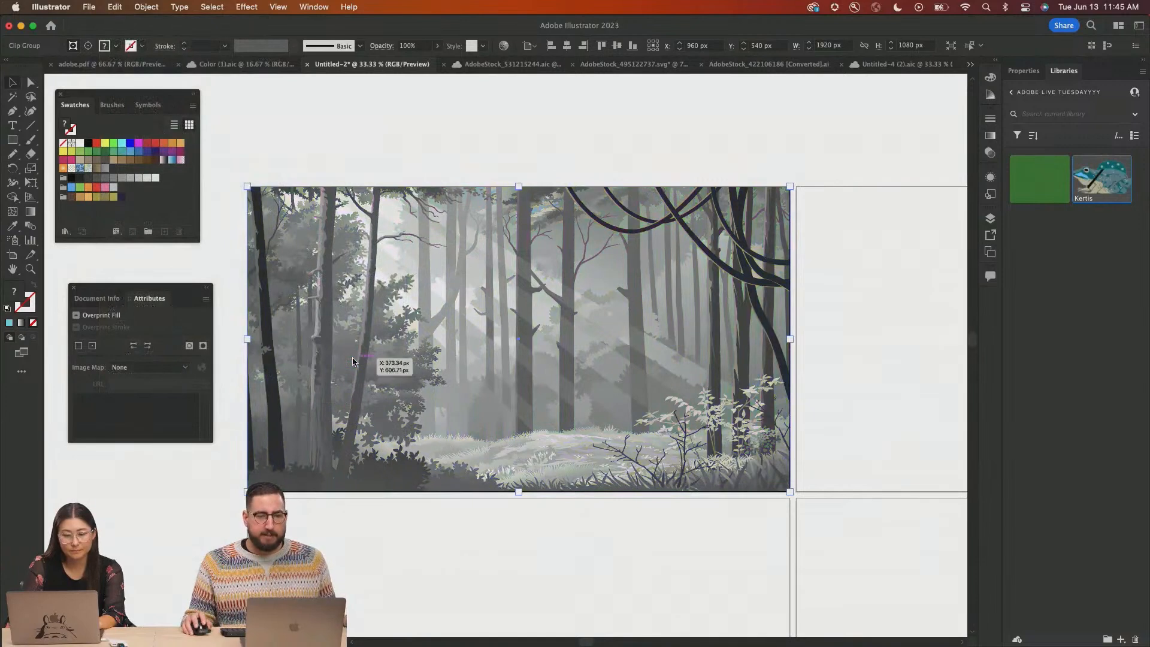
# Cover the grayscale forest with a 1920 × 1080 px light blue rectangle, trying the Color blend mode before setting it to Multiply.
pyautogui.click(414, 159)
pyautogui.moveTo(246, 186); pyautogui.dragTo(789, 493)
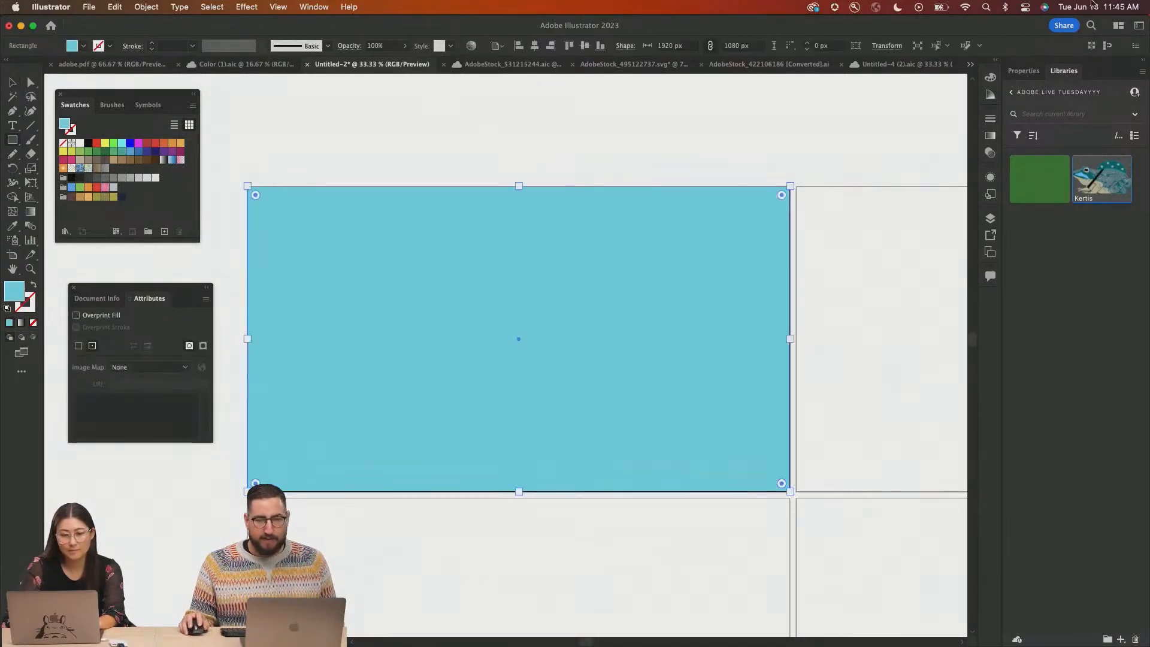
pyautogui.click(991, 154)
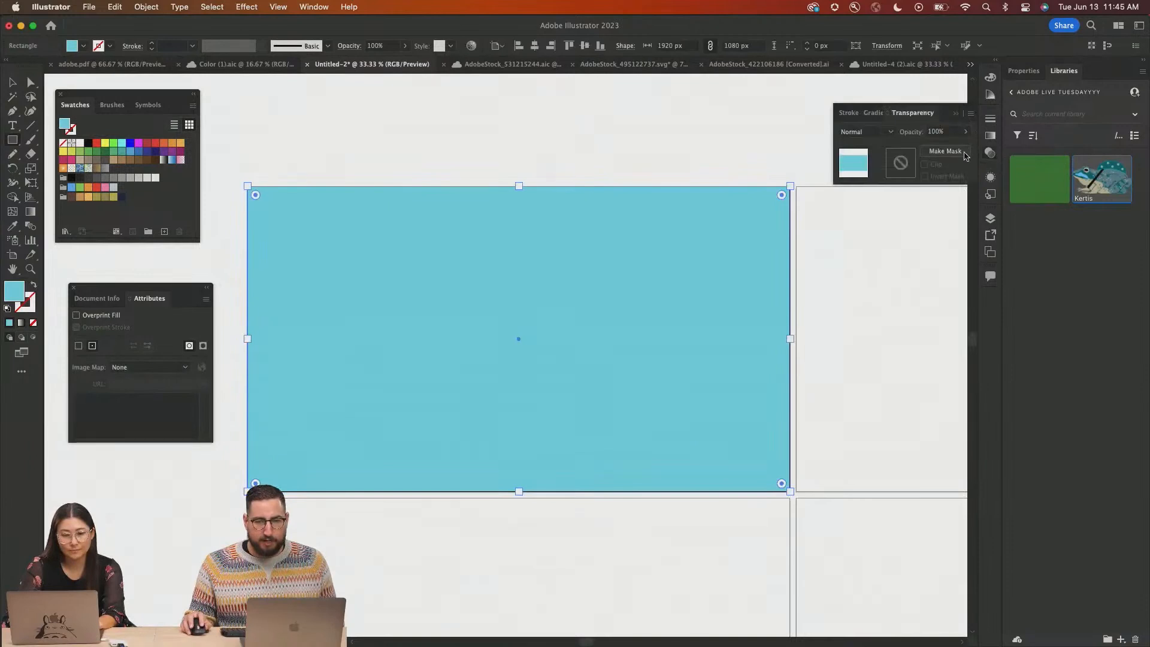
pyautogui.click(872, 133)
pyautogui.click(869, 345)
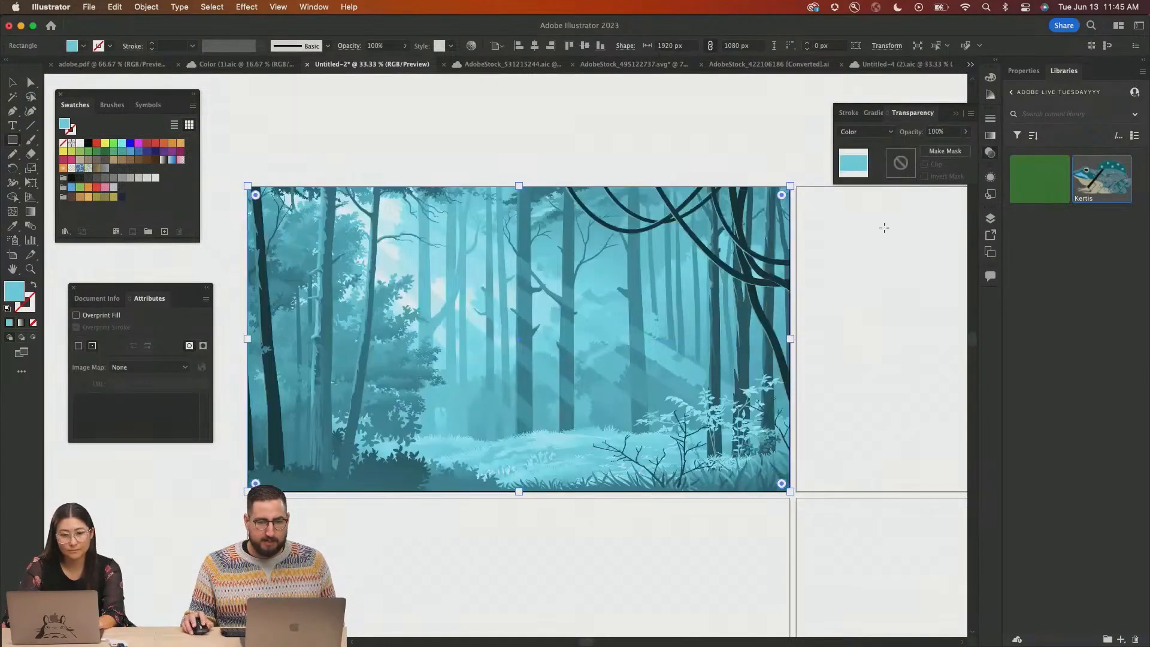
pyautogui.click(865, 132)
pyautogui.click(873, 175)
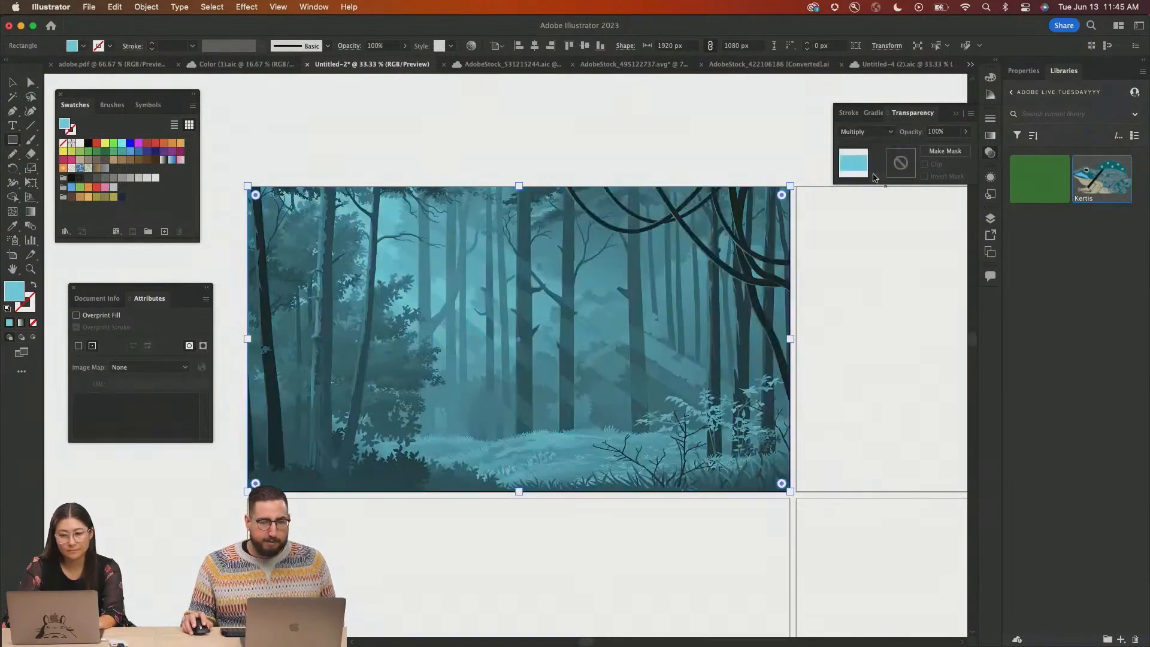
pyautogui.press('v')
pyautogui.click(521, 146)
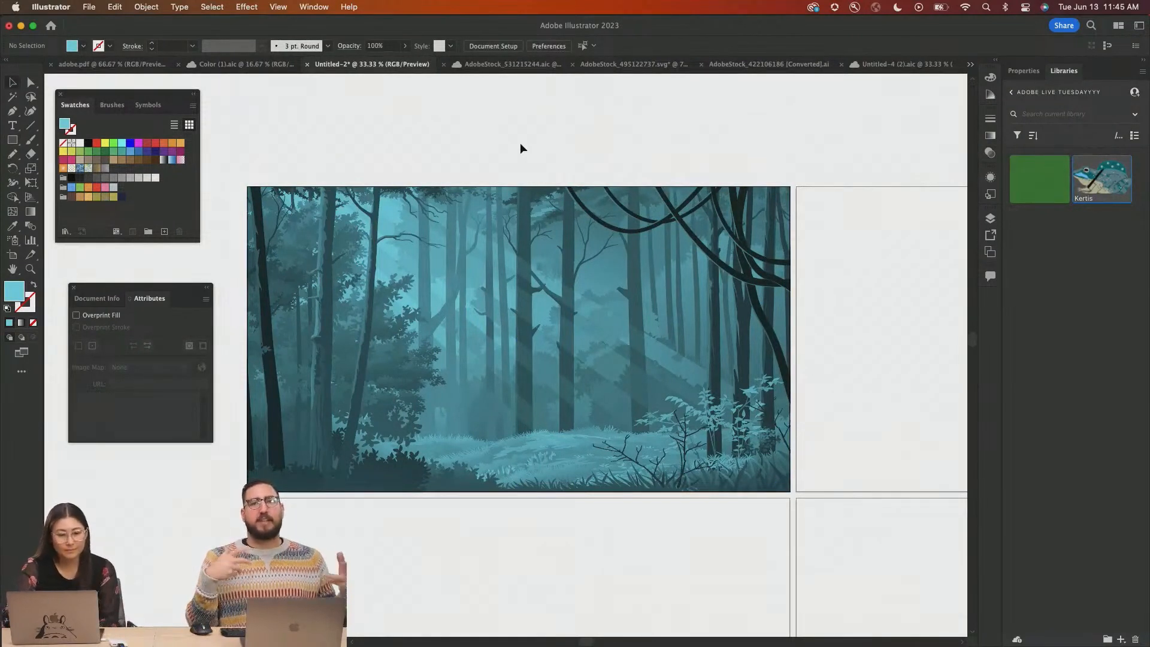
# Delete the blue rectangle overlay from the forest artwork.
pyautogui.click(584, 287)
pyautogui.press('Delete')
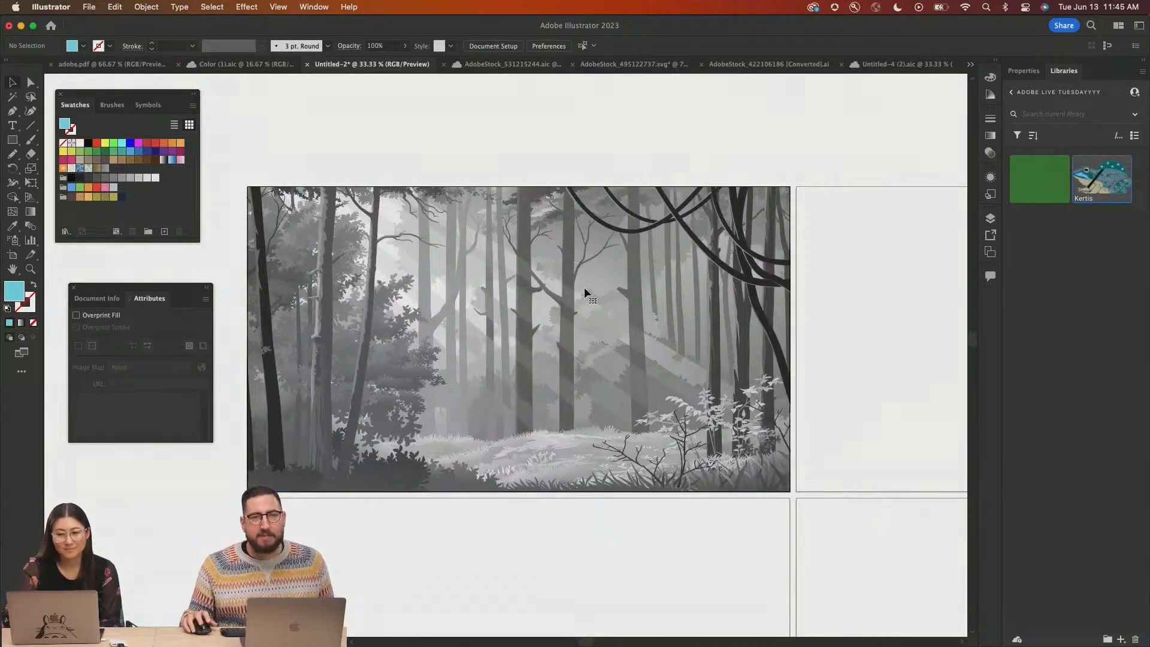
pyautogui.press('z')
pyautogui.press('v')
pyautogui.click(602, 312)
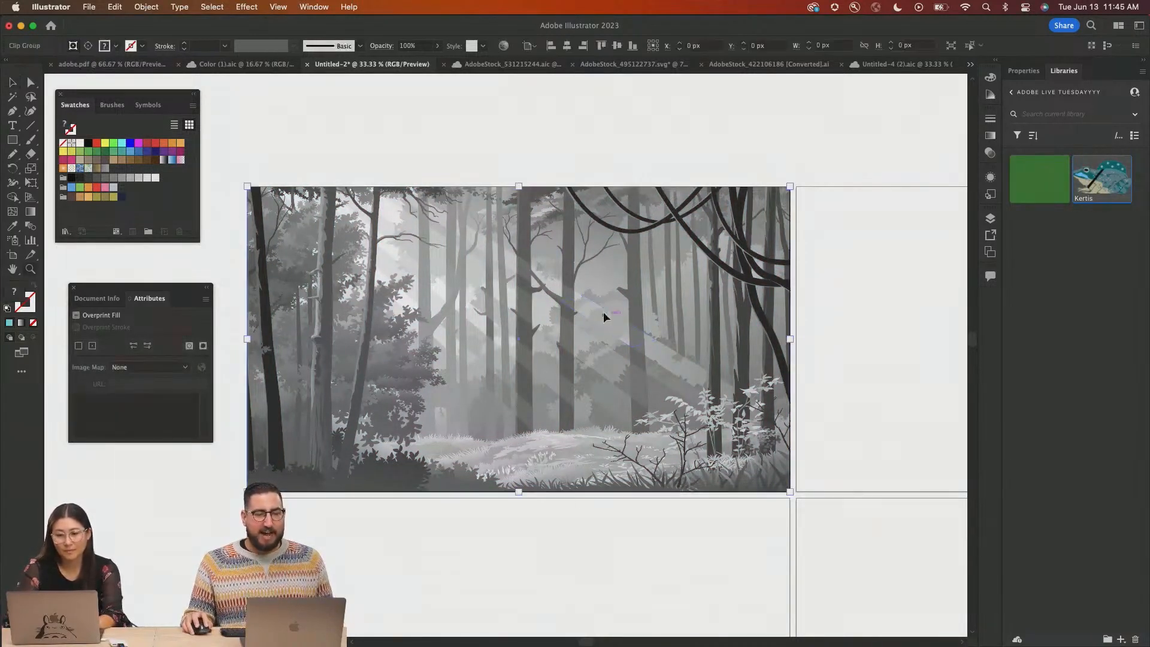
pyautogui.click(526, 119)
# Duplicate the grayscale forest artwork onto the empty artboard directly beside it.
pyautogui.press('z')
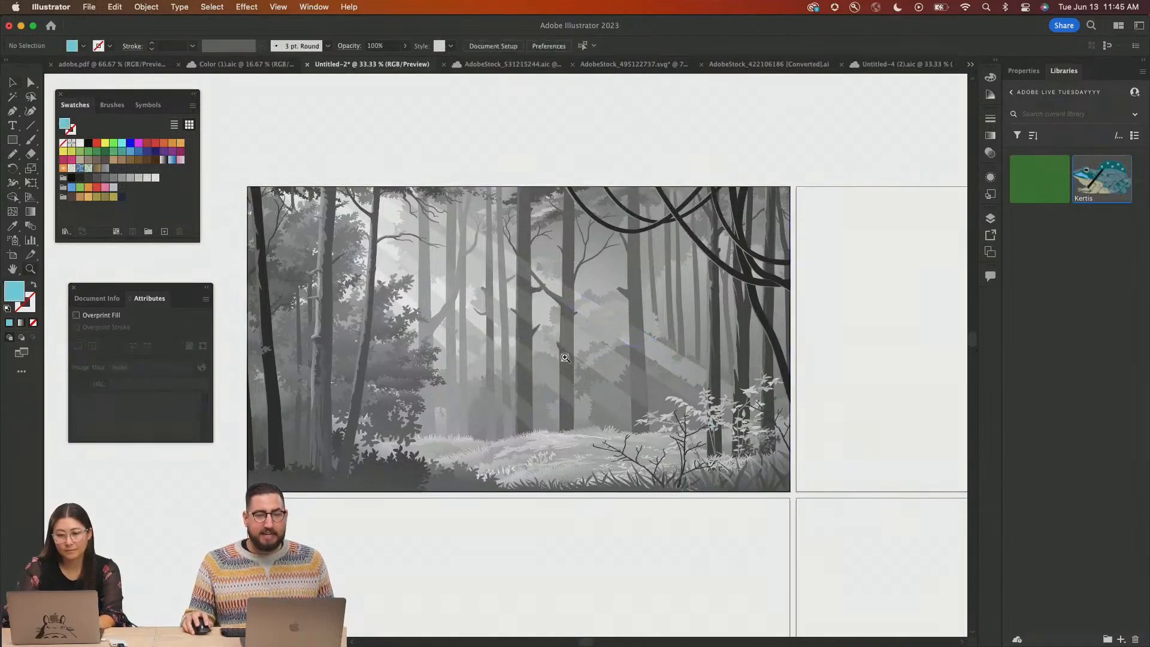
pyautogui.keyDown('alt'); pyautogui.click(565, 357); pyautogui.keyUp('alt')
pyautogui.moveTo(622, 280); pyautogui.dragTo(514, 267)
pyautogui.moveTo(624, 244); pyautogui.dragTo(427, 248)
pyautogui.click(672, 250)
pyautogui.click(485, 311)
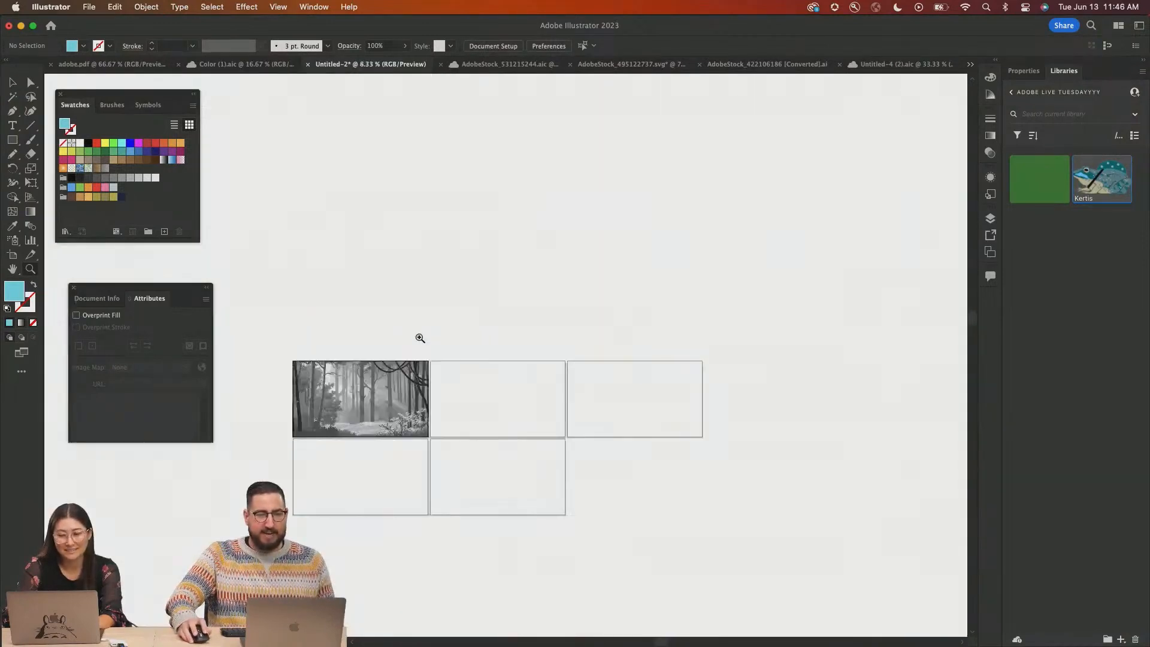
pyautogui.click(476, 384)
pyautogui.press('v')
pyautogui.moveTo(456, 419); pyautogui.dragTo(659, 427)
# Duplicate both forest artworks onto the two artboards below and check that the copies line up with the artboard edges.
pyautogui.keyDown('shift'); pyautogui.click(424, 436); pyautogui.keyUp('shift')
pyautogui.moveTo(500, 411); pyautogui.dragTo(503, 519)
pyautogui.press('super+equal')
pyautogui.press('super+equal')
pyautogui.press('super+equal')
pyautogui.press('super+equal')
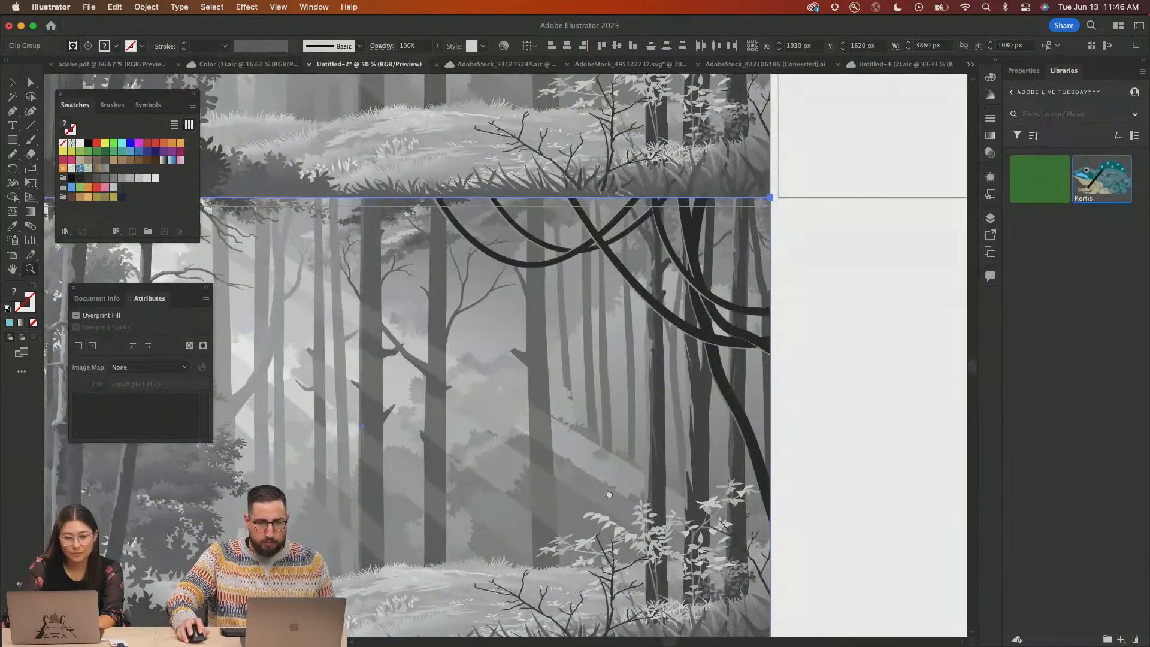
pyautogui.scroll(-3, 609, 494)
pyautogui.moveTo(610, 368); pyautogui.dragTo(608, 368)
pyautogui.press('super+minus')
pyautogui.press('super+minus')
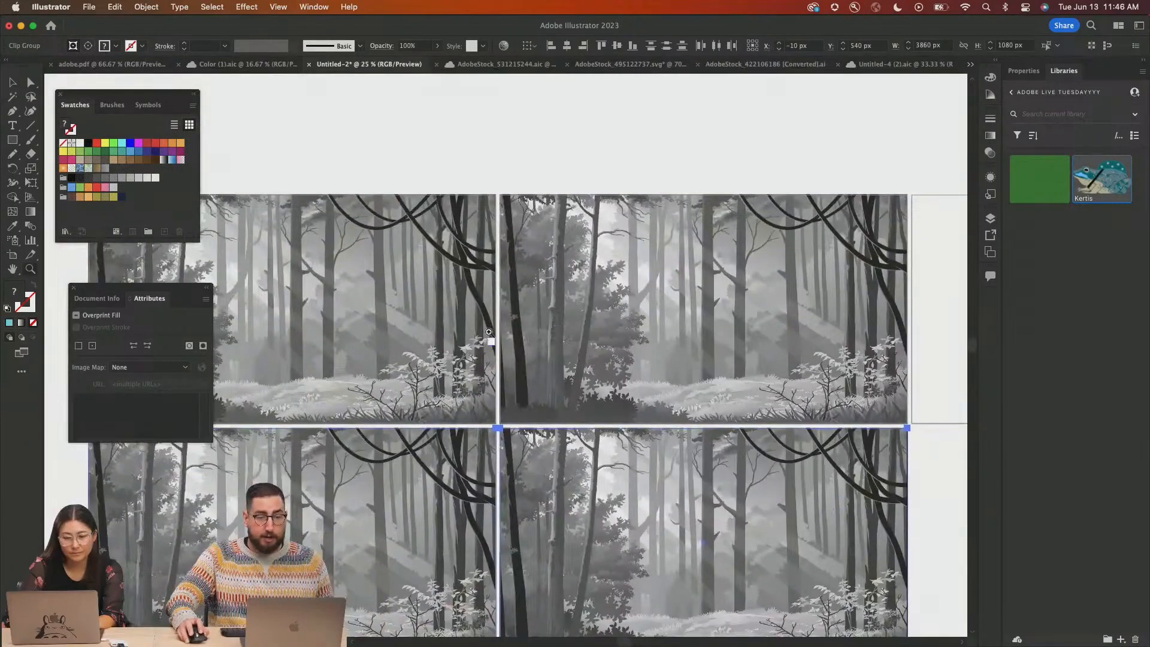
# Generate recolor variations of the top-left grayscale forest with Generative Recolor from the prompt "forest in the moonlight".
pyautogui.hscroll(-5, 358, 153)
pyautogui.scroll(-1, 358, 154)
pyautogui.click(515, 246)
pyautogui.moveTo(571, 259); pyautogui.dragTo(546, 287)
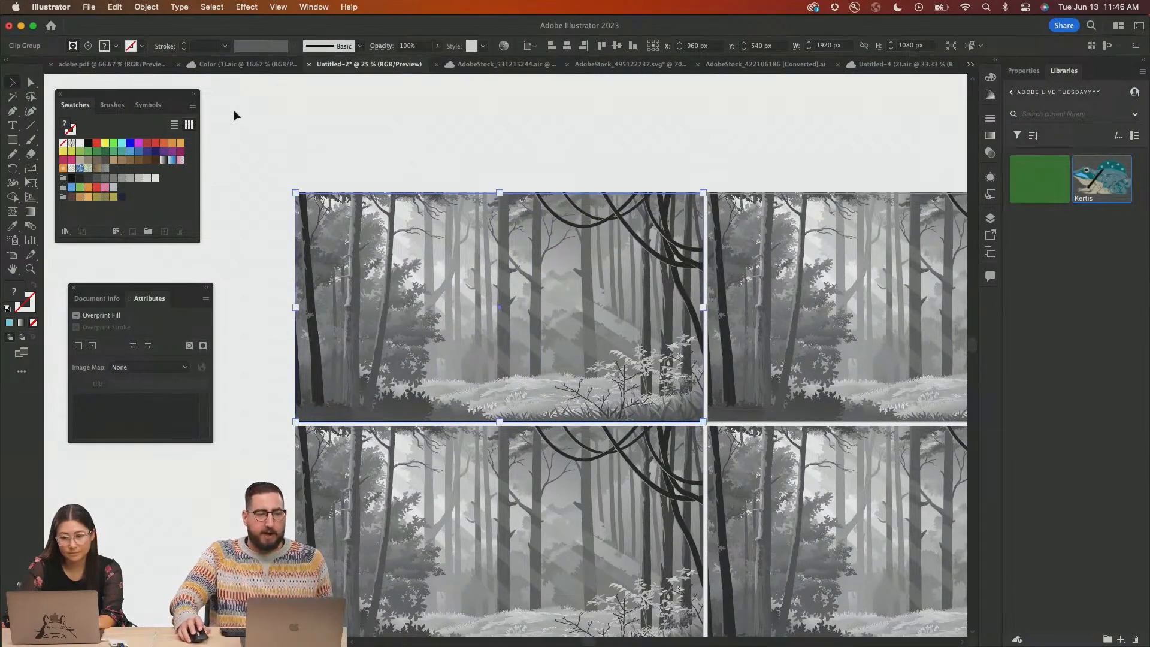
pyautogui.click(114, 6)
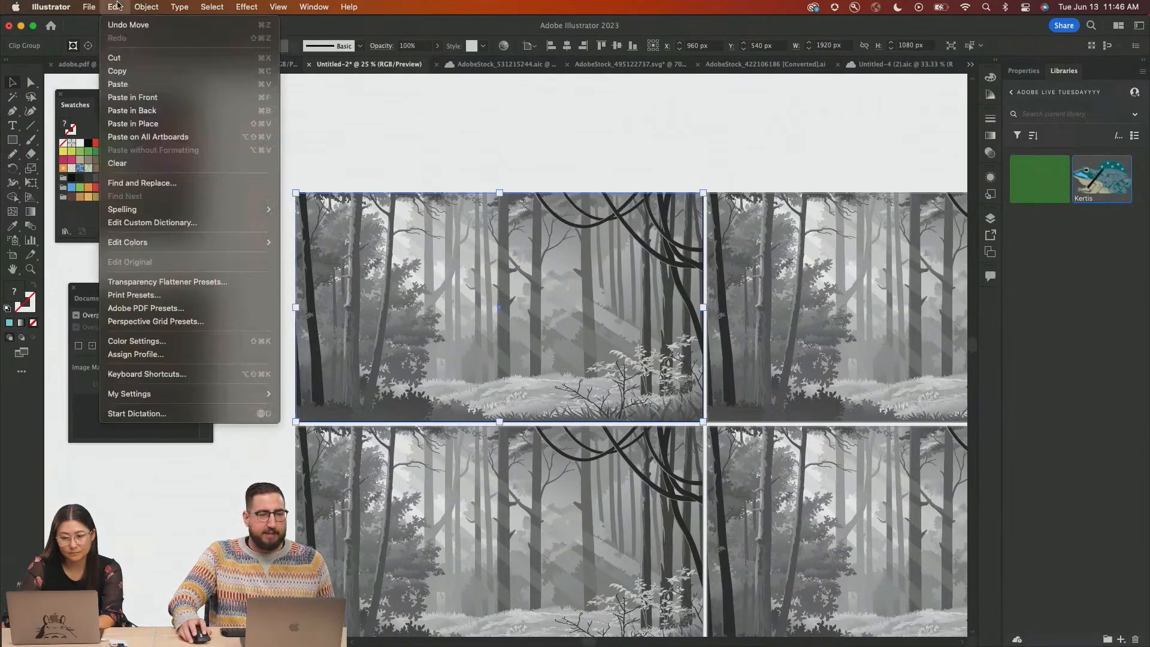
pyautogui.moveTo(196, 242)
pyautogui.click(367, 276)
pyautogui.moveTo(570, 169); pyautogui.dragTo(862, 137)
pyautogui.click(850, 196)
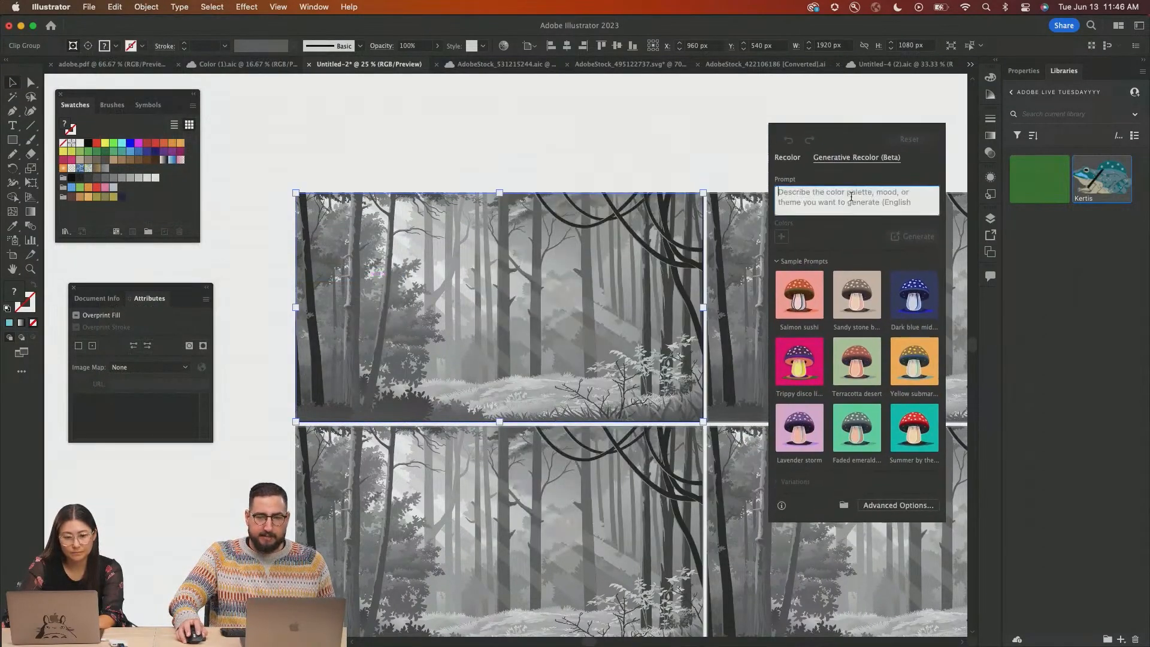
pyautogui.write('fores')
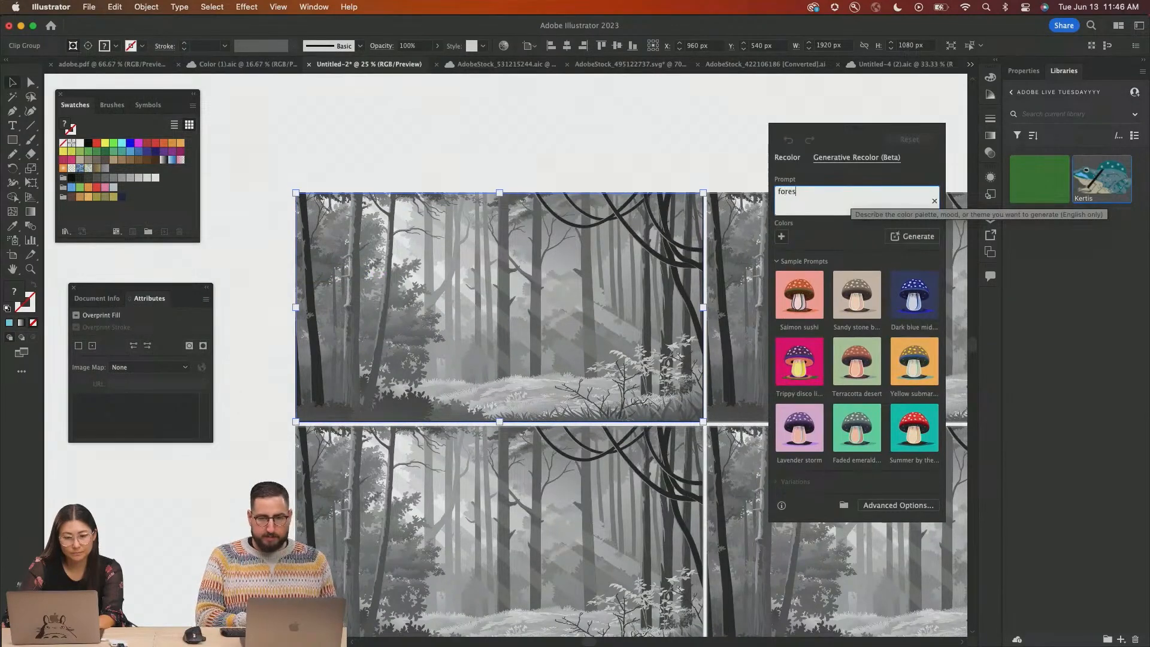
pyautogui.write('t in the moon')
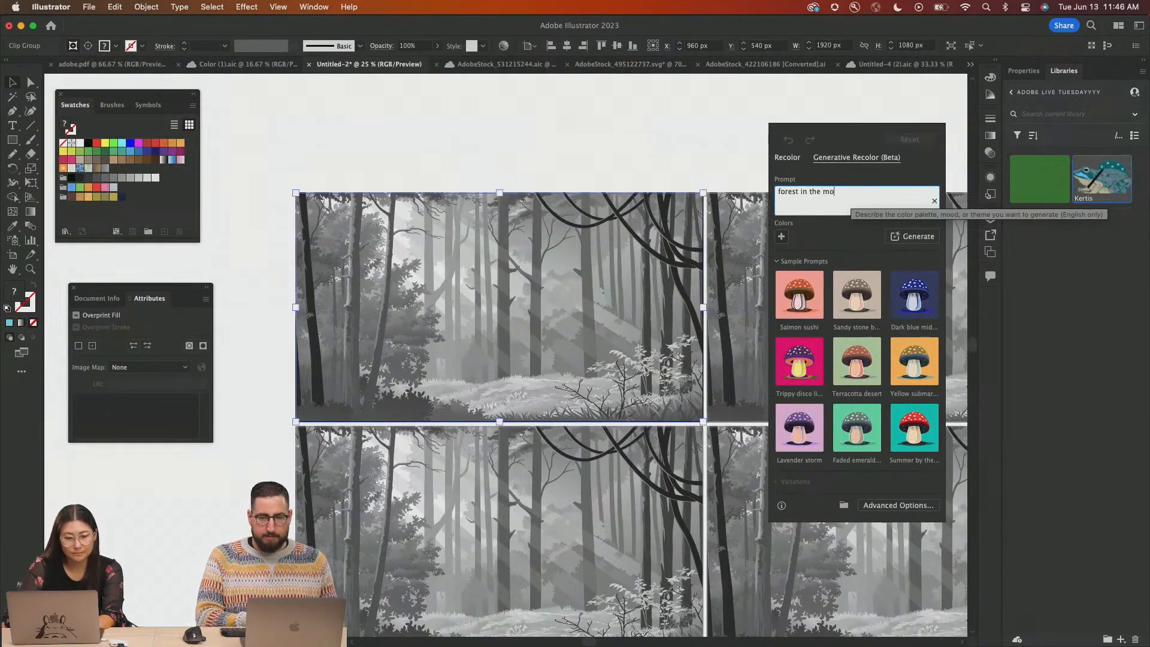
pyautogui.press('Return')
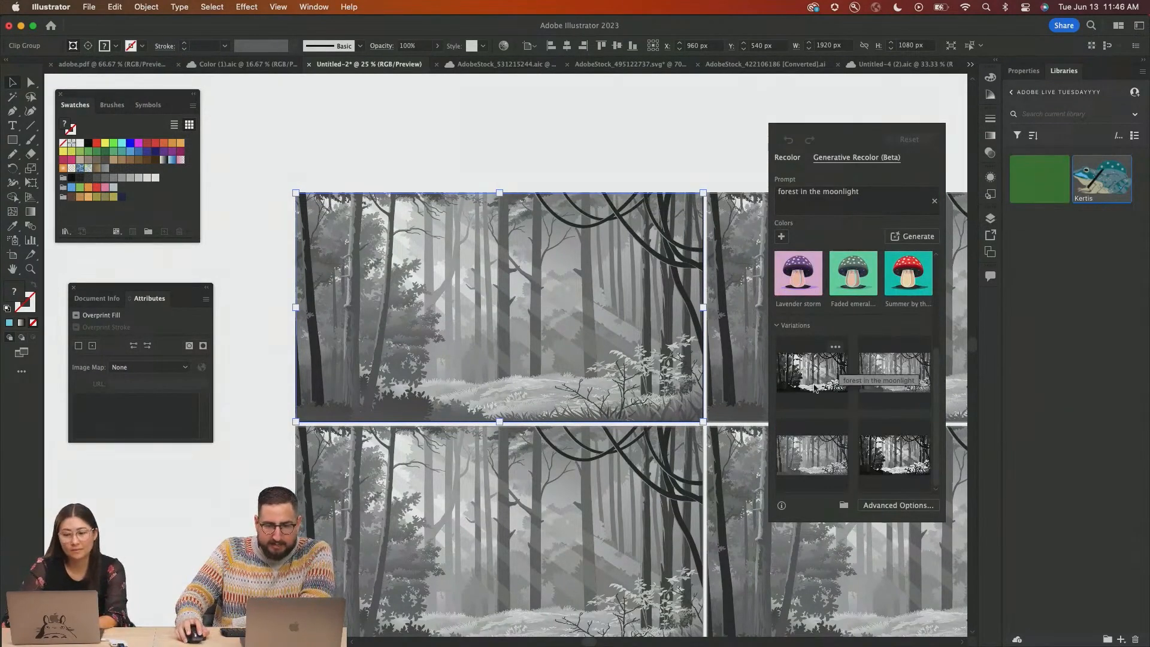
# Try the generated moonlight variations on the forest, finishing with the fourth, and close Generative Recolor.
pyautogui.click(813, 388)
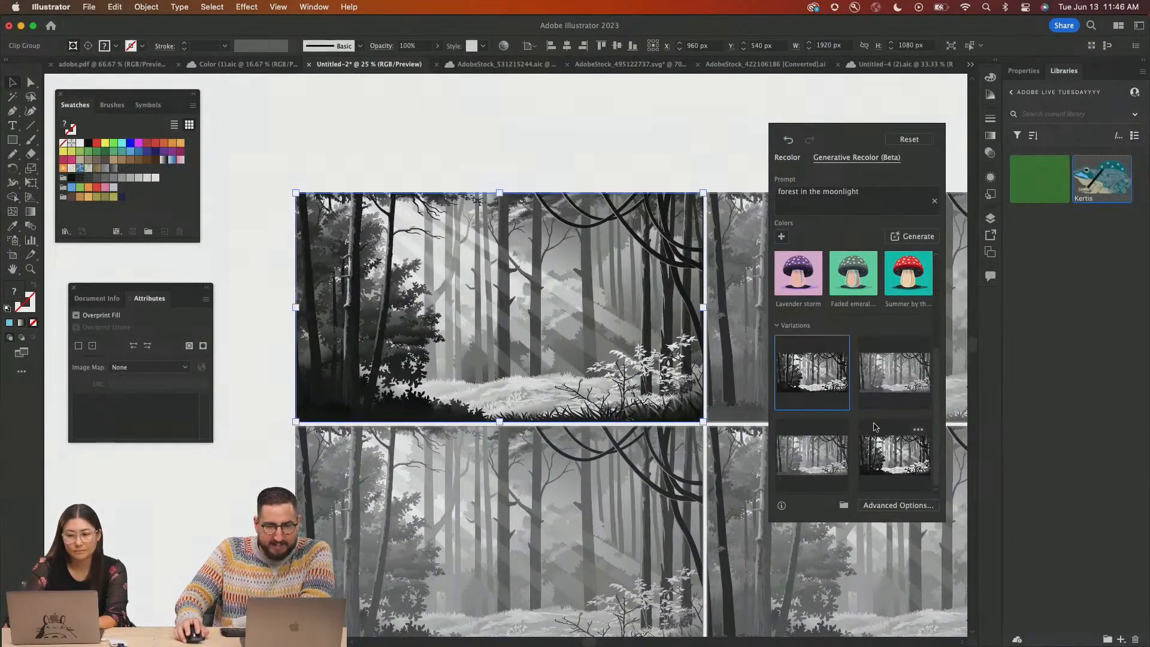
pyautogui.click(875, 388)
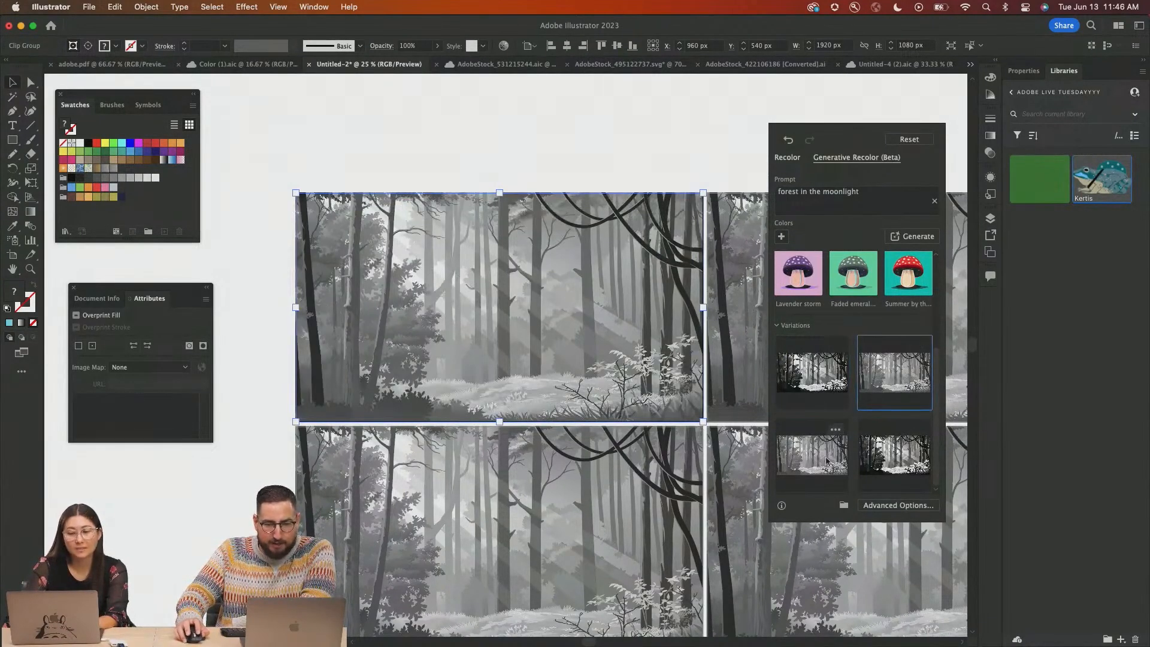
pyautogui.click(897, 460)
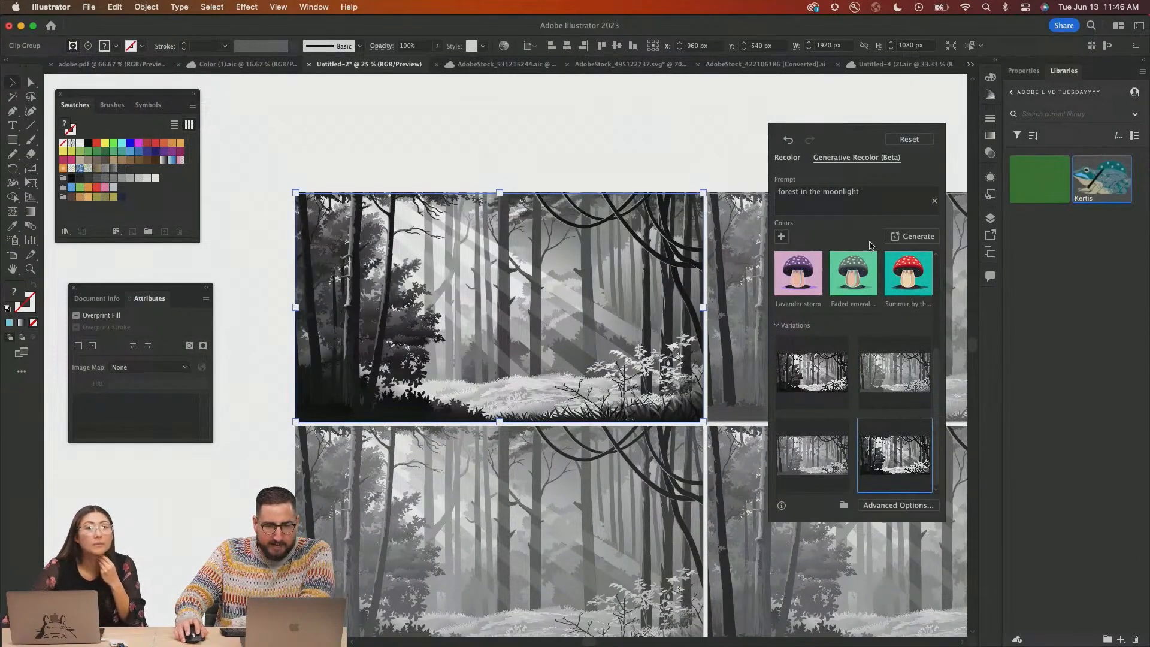
pyautogui.click(525, 165)
# Generate "Lavender Haze" recolor variations for the second grayscale forest in the upper row and try the first two.
pyautogui.hscroll(5, 539, 240)
pyautogui.click(509, 299)
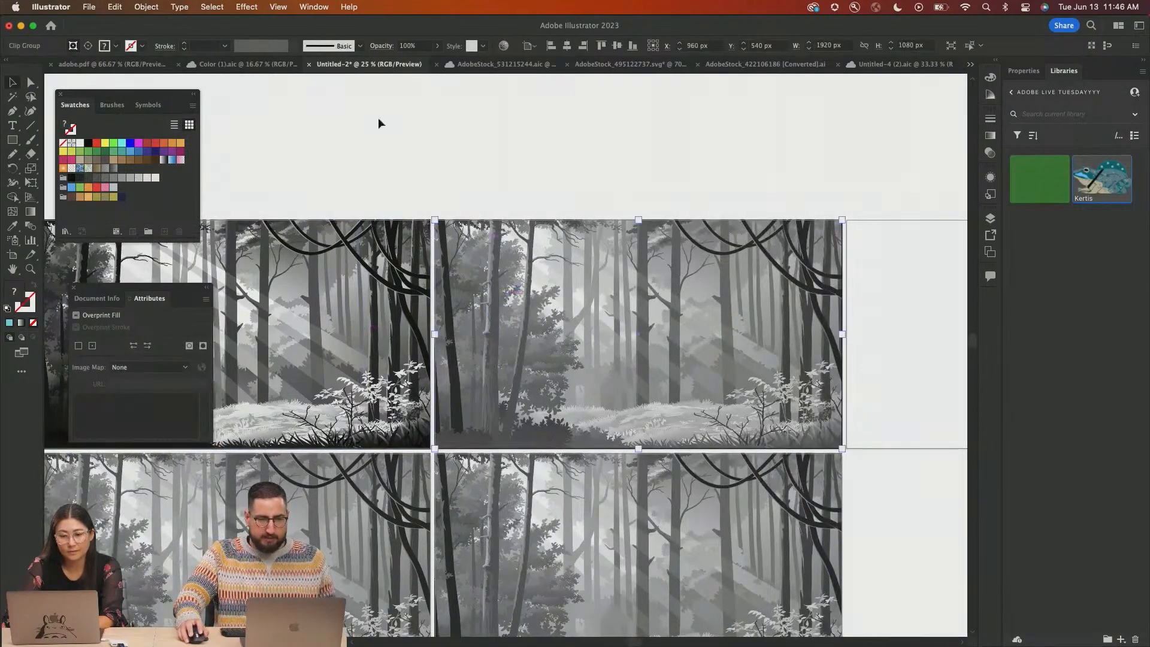
pyautogui.click(115, 7)
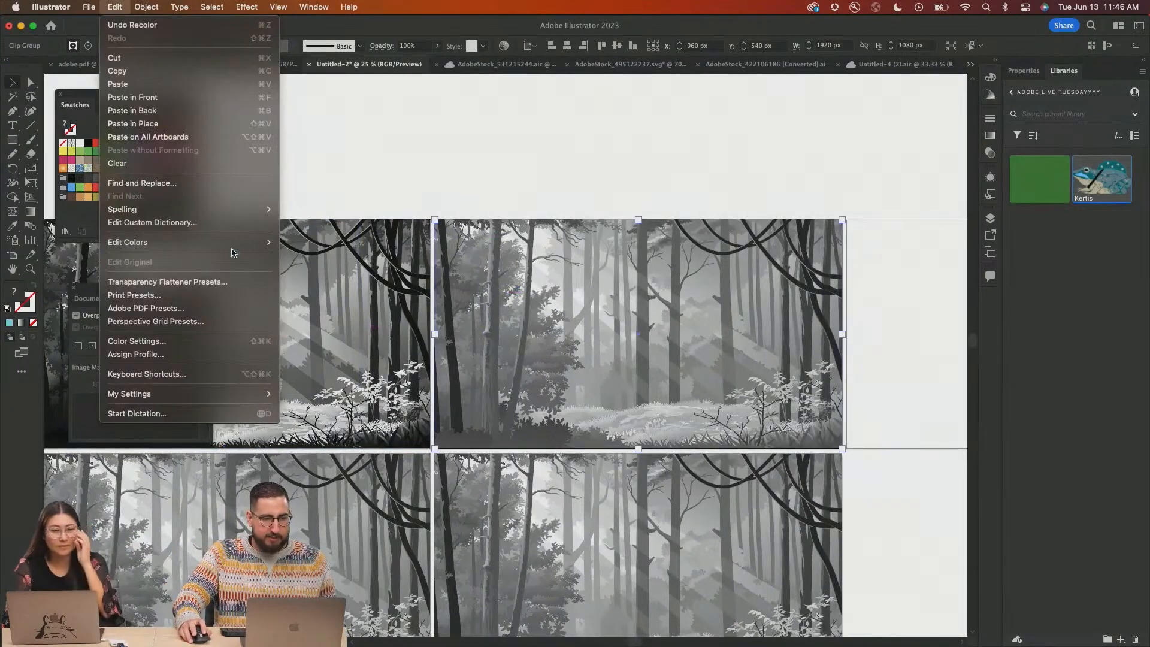
pyautogui.moveTo(246, 242)
pyautogui.click(335, 275)
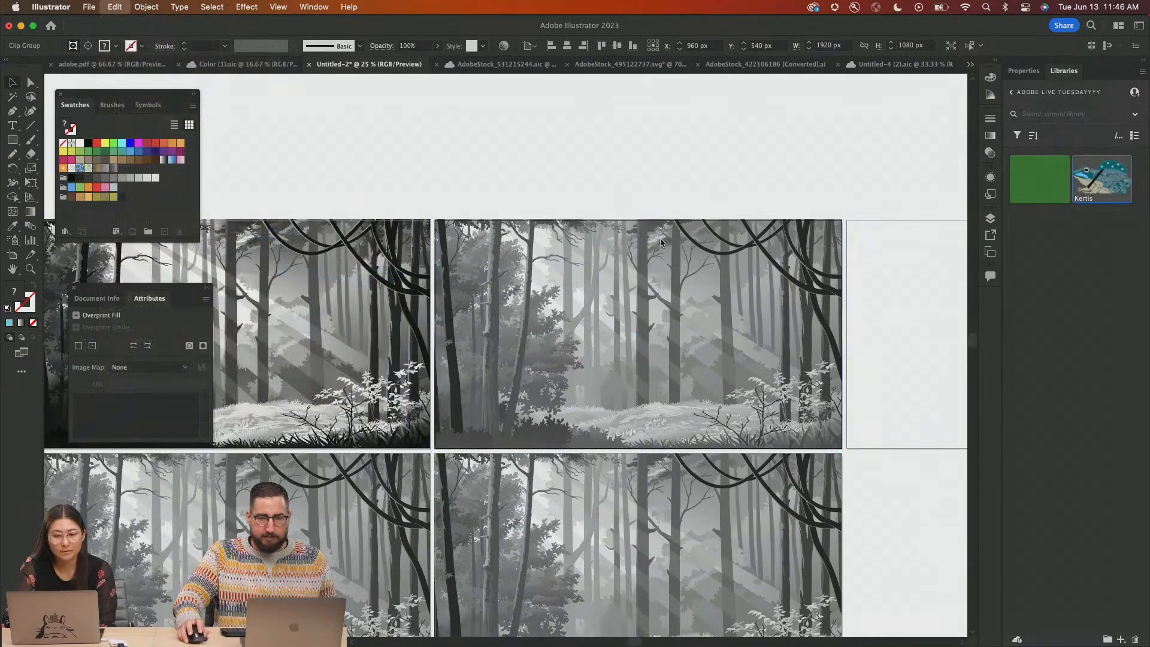
pyautogui.moveTo(590, 161); pyautogui.dragTo(356, 109)
pyautogui.click(344, 170)
pyautogui.write('L')
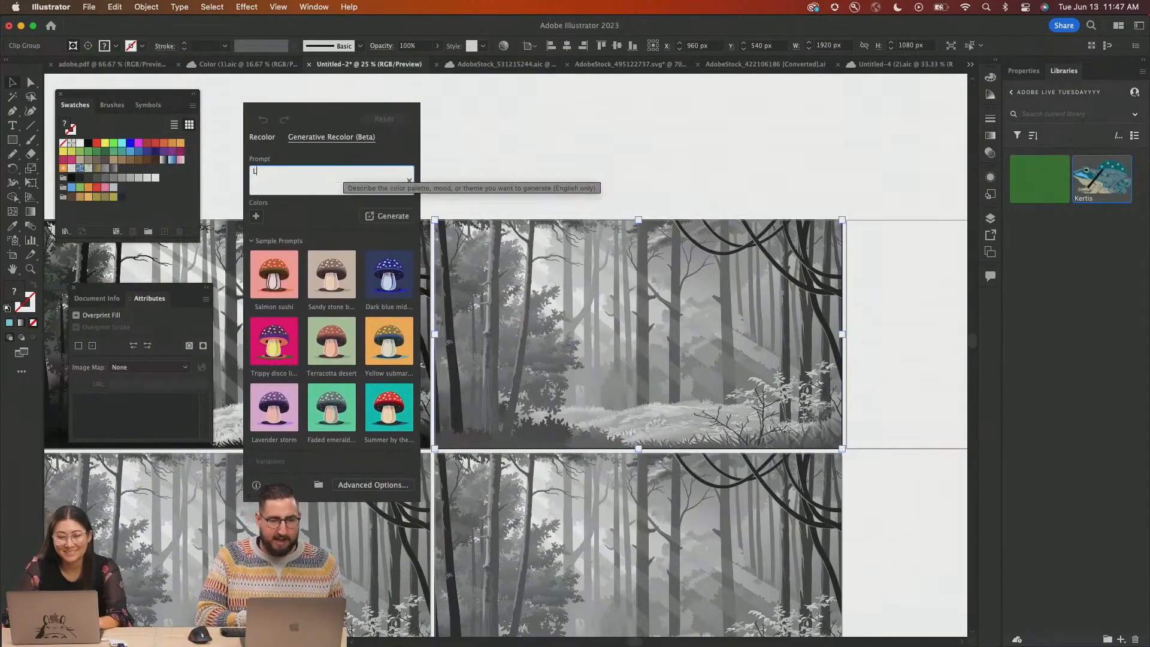
pyautogui.write('avendaer Haze')
pyautogui.press('Return')
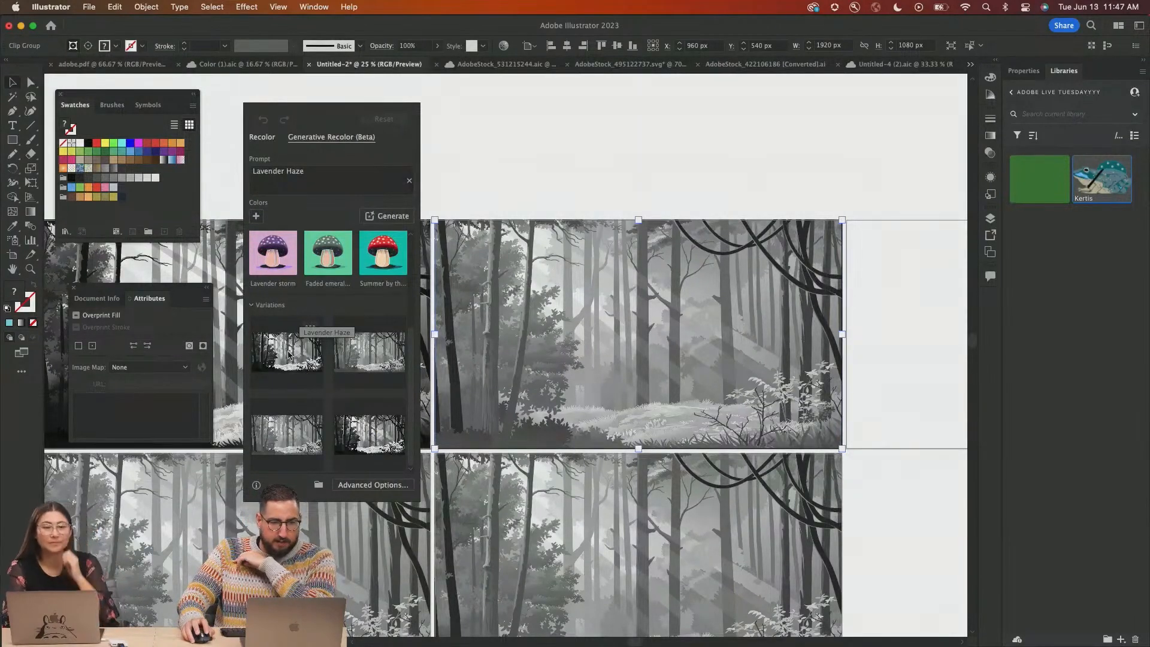
pyautogui.click(289, 356)
pyautogui.click(353, 360)
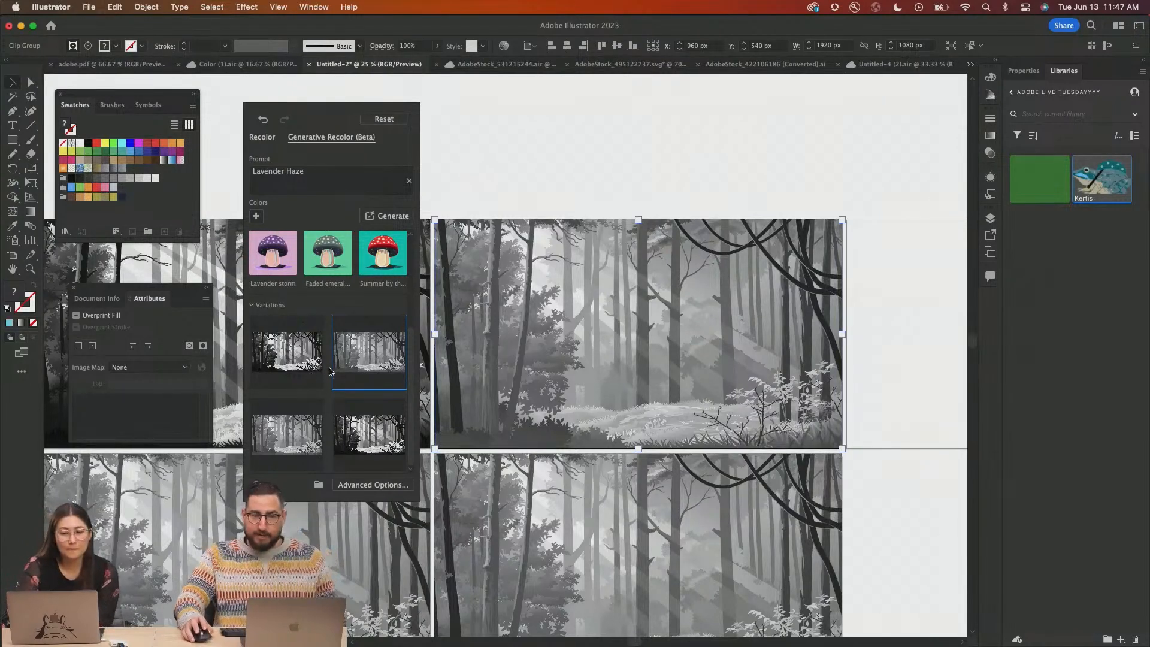
# Replace the recolor prompt with "banana", generate new variations, and close Generative Recolor.
pyautogui.click(292, 179)
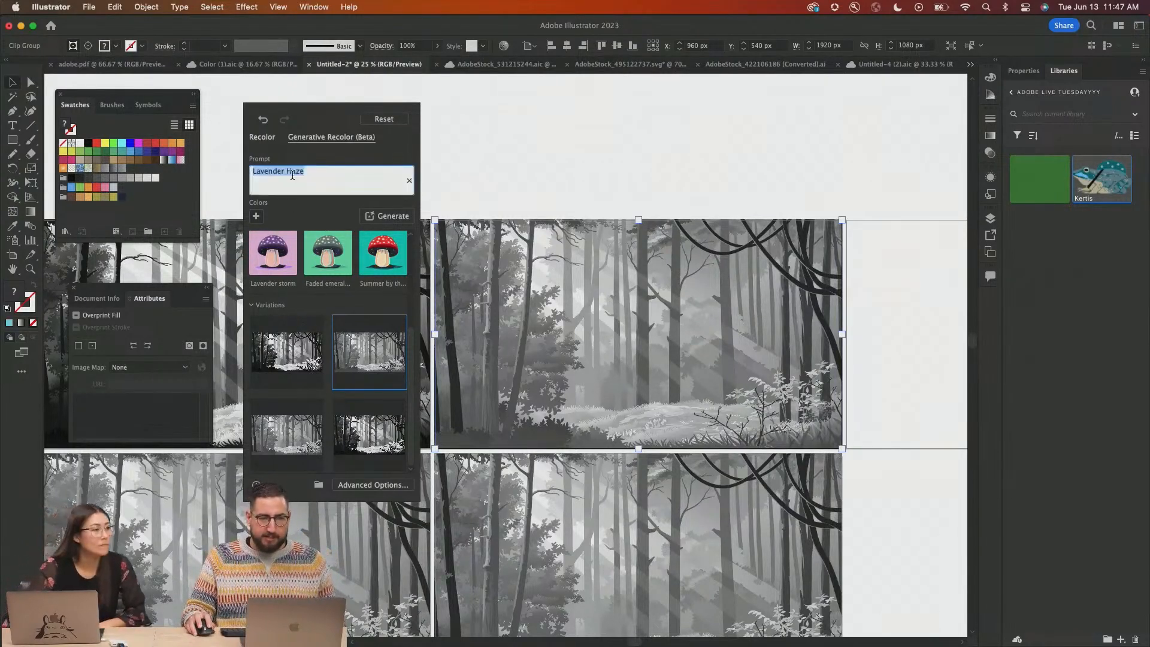
pyautogui.write('bana')
pyautogui.press('BackSpace')
pyautogui.press('BackSpace')
pyautogui.press('BackSpace')
pyautogui.press('BackSpace')
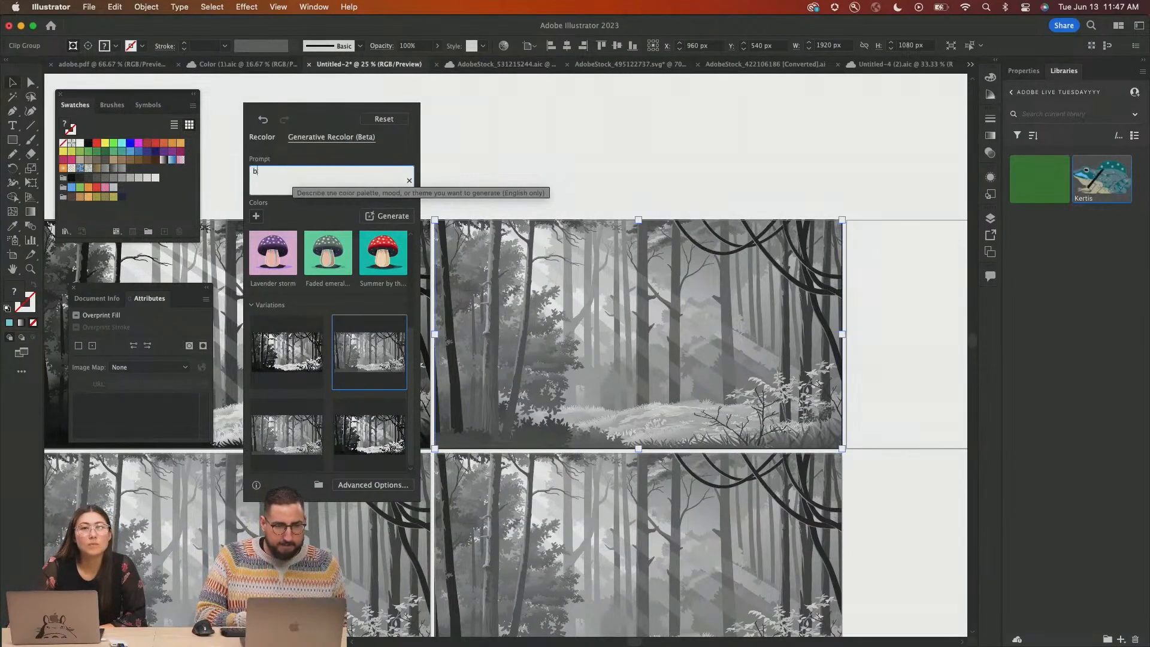
pyautogui.write('banana')
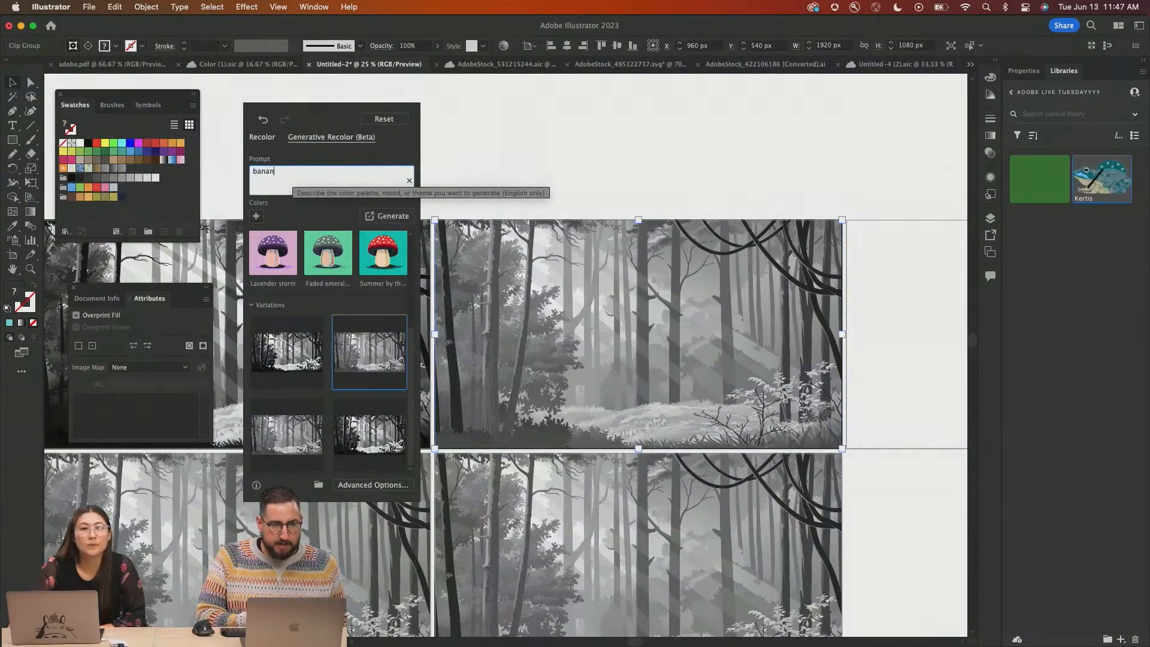
pyautogui.press('Return')
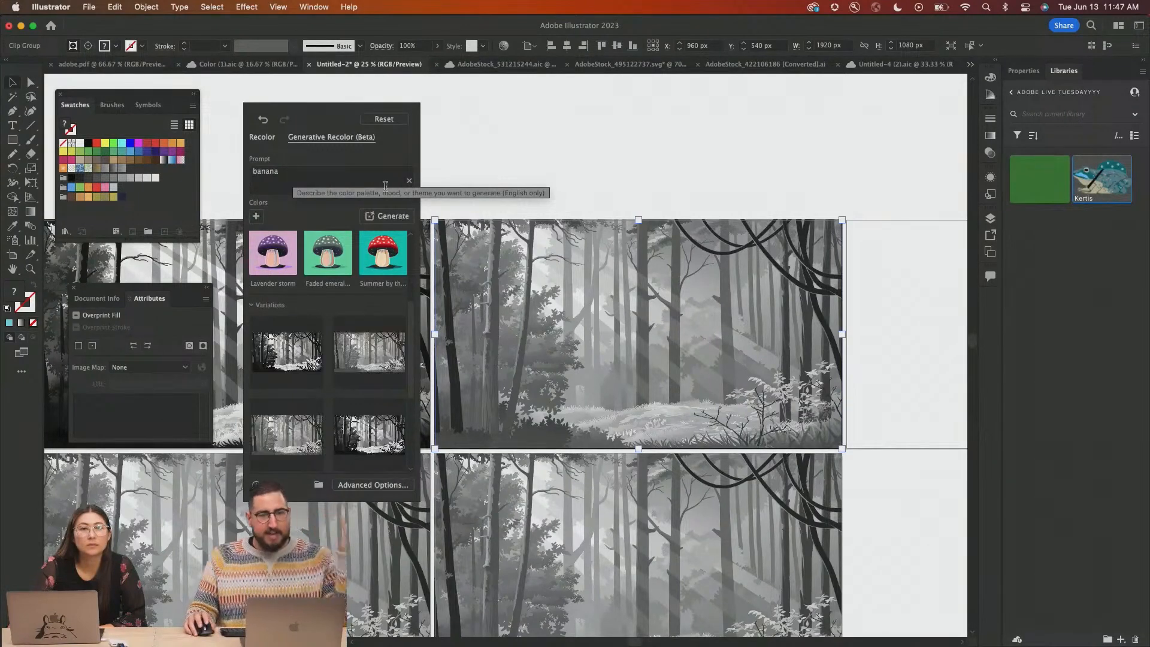
pyautogui.click(742, 195)
# Release the second forest's clipping mask and try Generative Recolor on the unmasked group with the prompt "banana".
pyautogui.rightClick(710, 229)
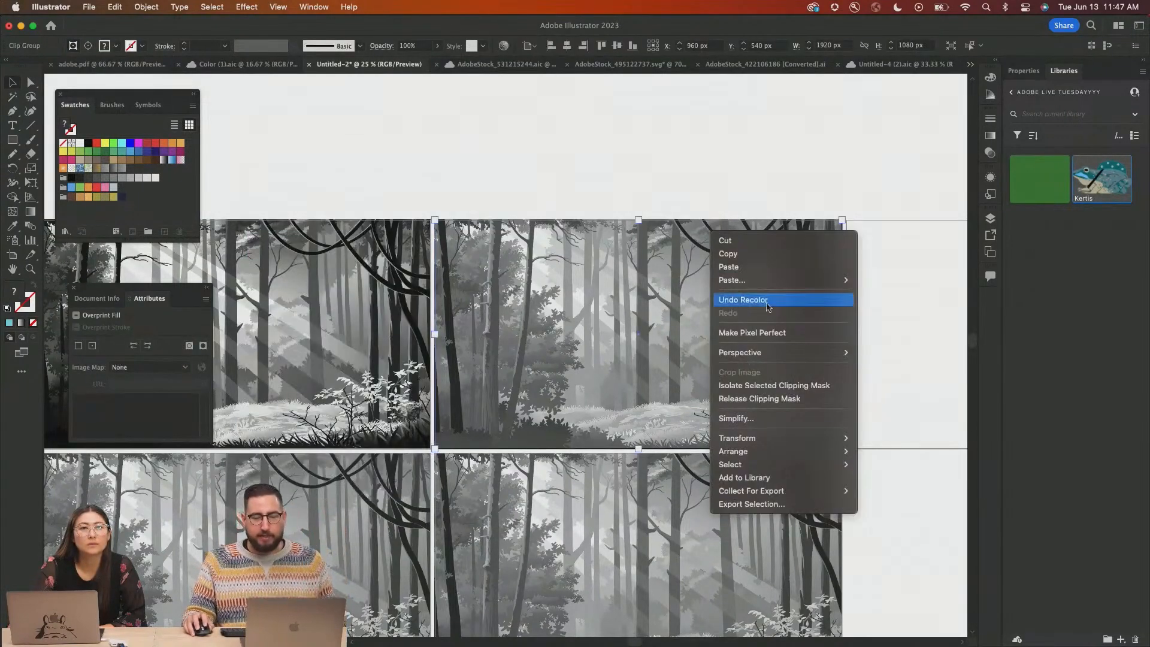
pyautogui.click(781, 399)
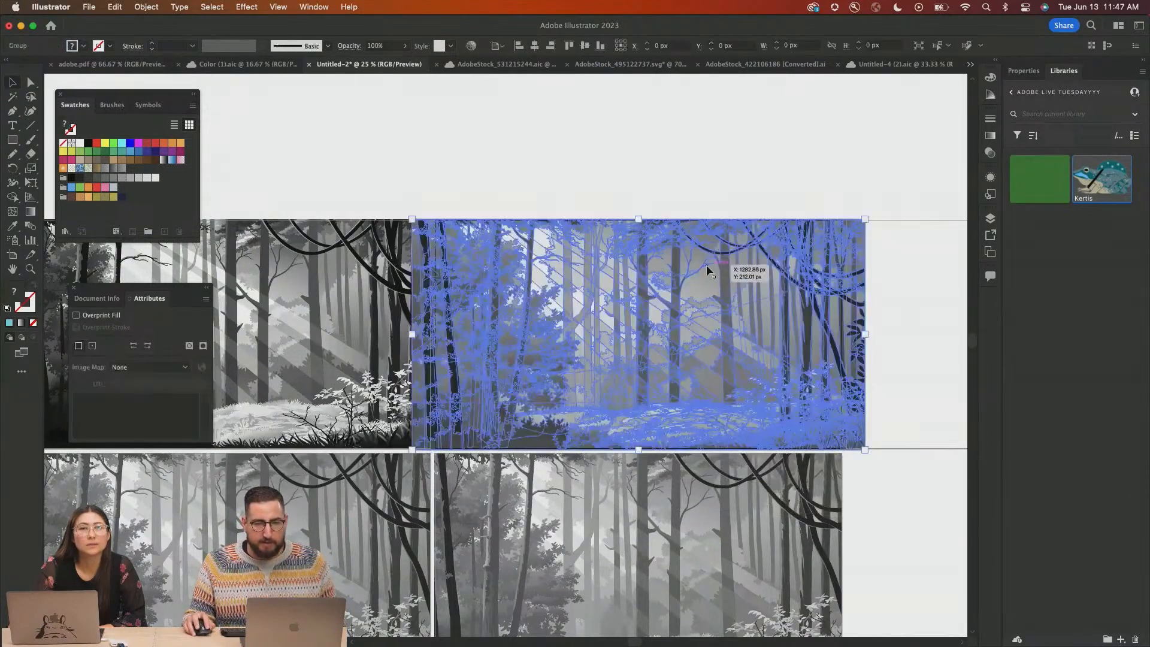
pyautogui.click(127, 8)
pyautogui.moveTo(257, 241)
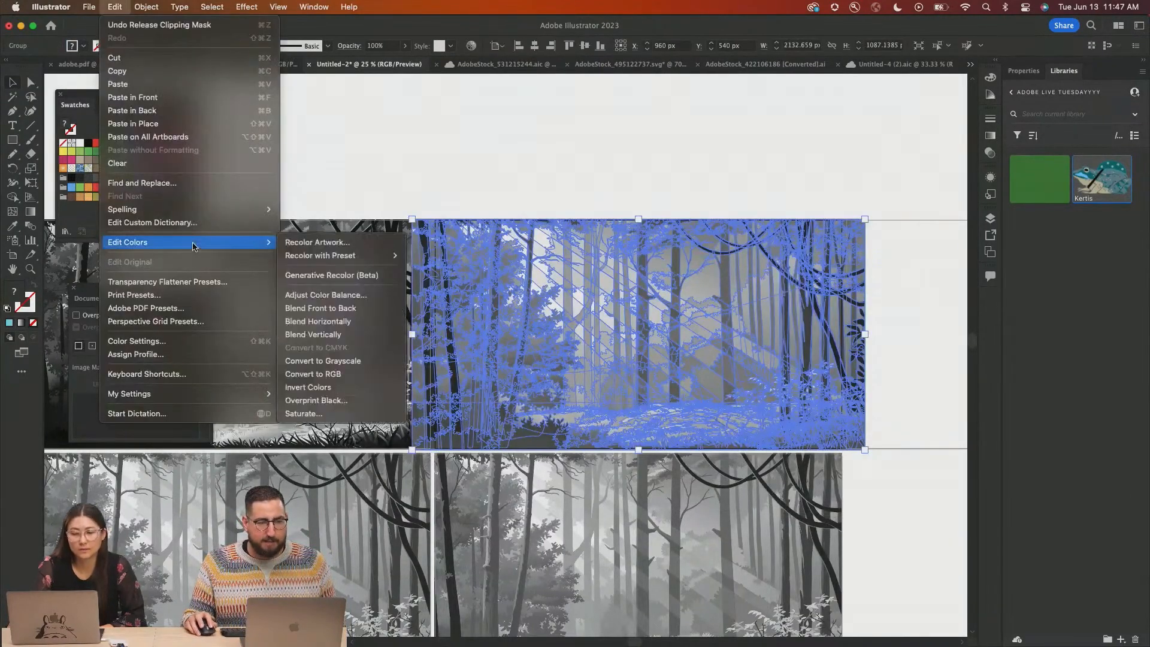
pyautogui.click(336, 276)
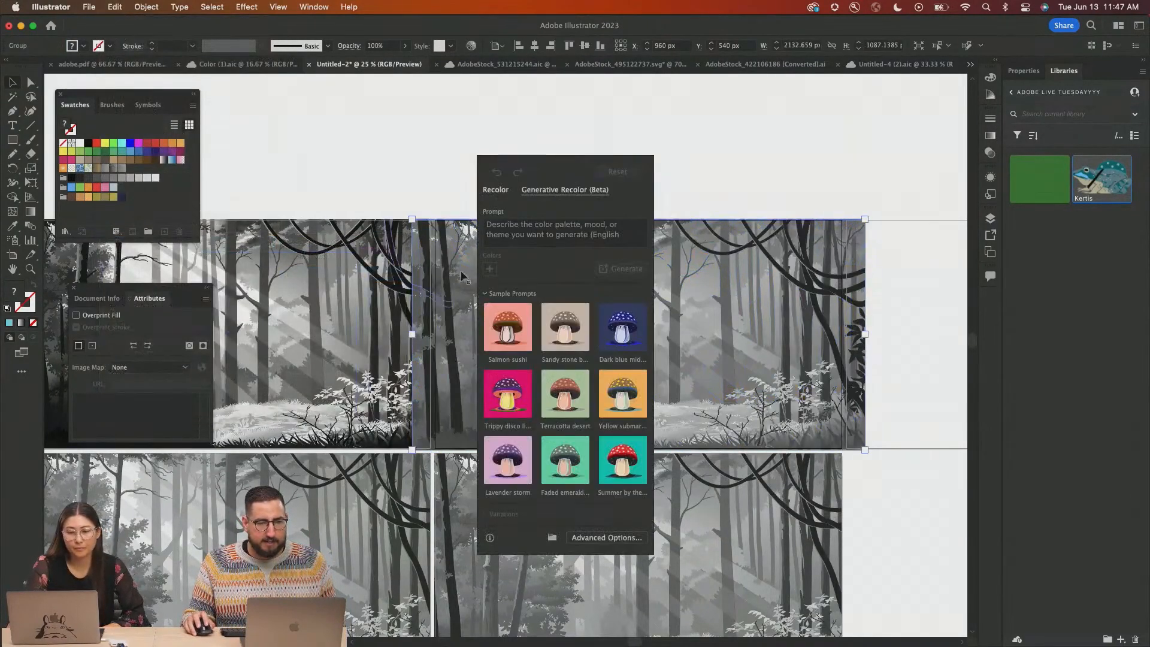
pyautogui.click(530, 236)
pyautogui.write('banana')
pyautogui.press('Return')
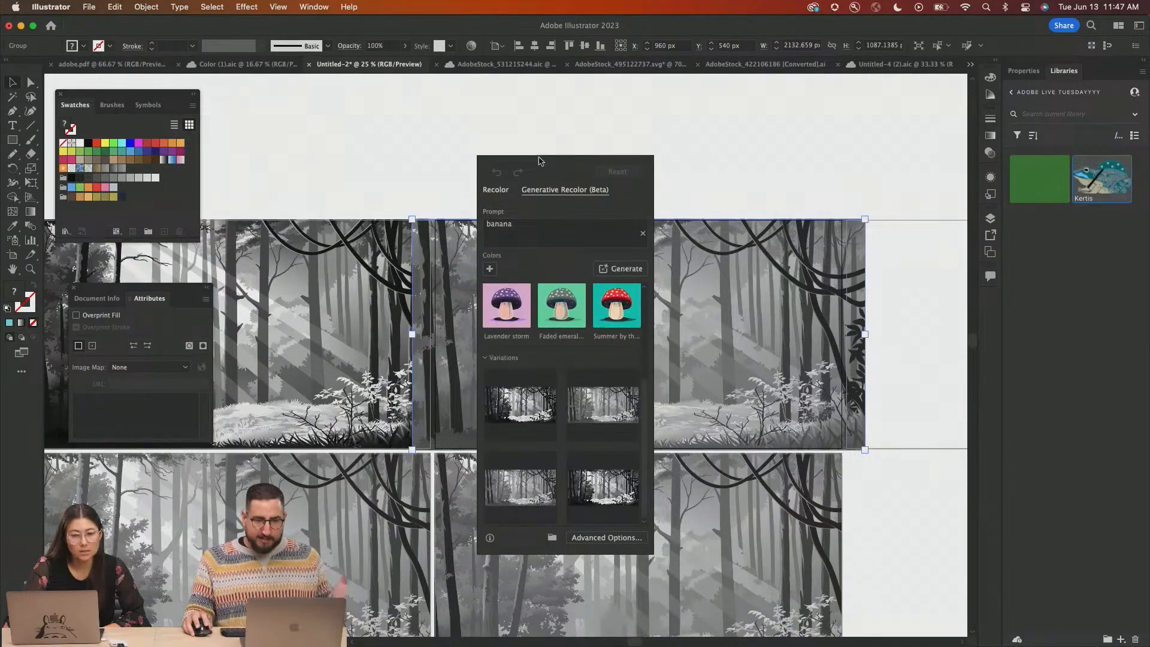
pyautogui.click(640, 125)
pyautogui.click(728, 303)
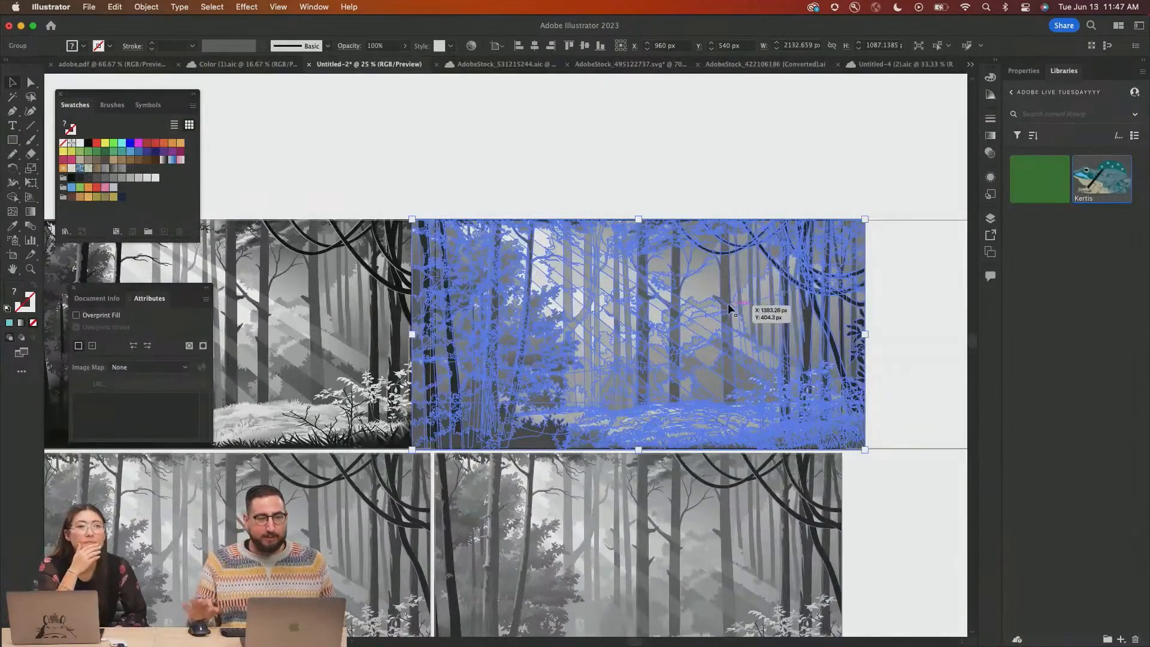
# Undo the recolors, the mask release, the duplicates and the grayscale conversion, back to the single original green forest.
pyautogui.press('super+z')
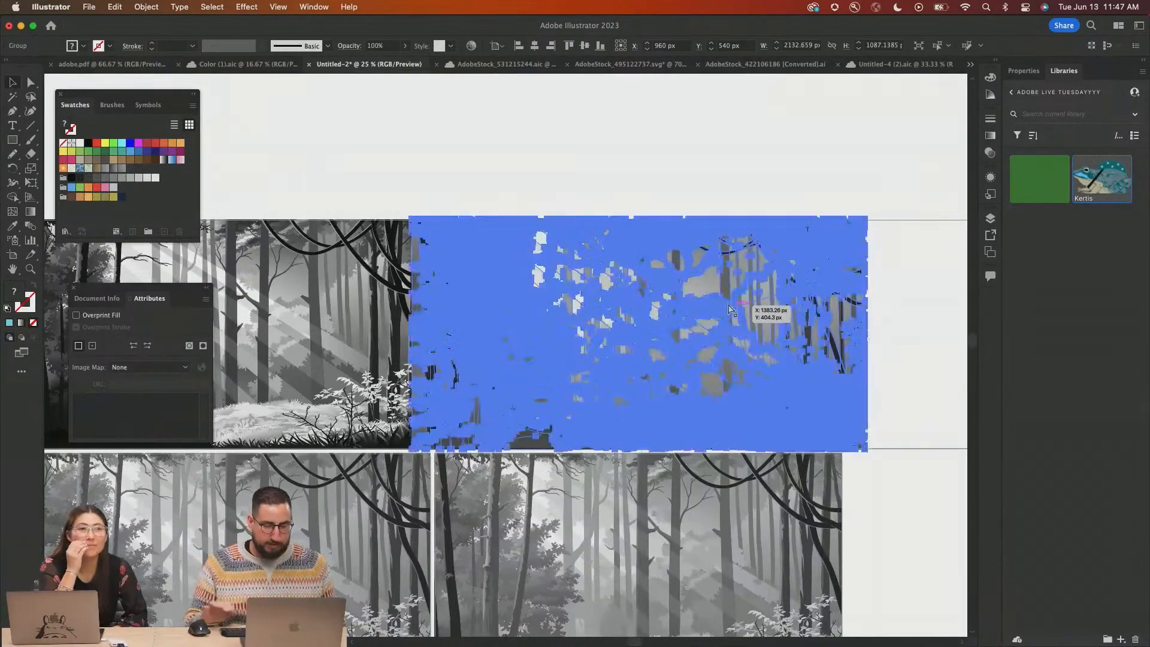
pyautogui.press('super+z')
pyautogui.press('super+z')
pyautogui.press('super+z')
pyautogui.press('super+z')
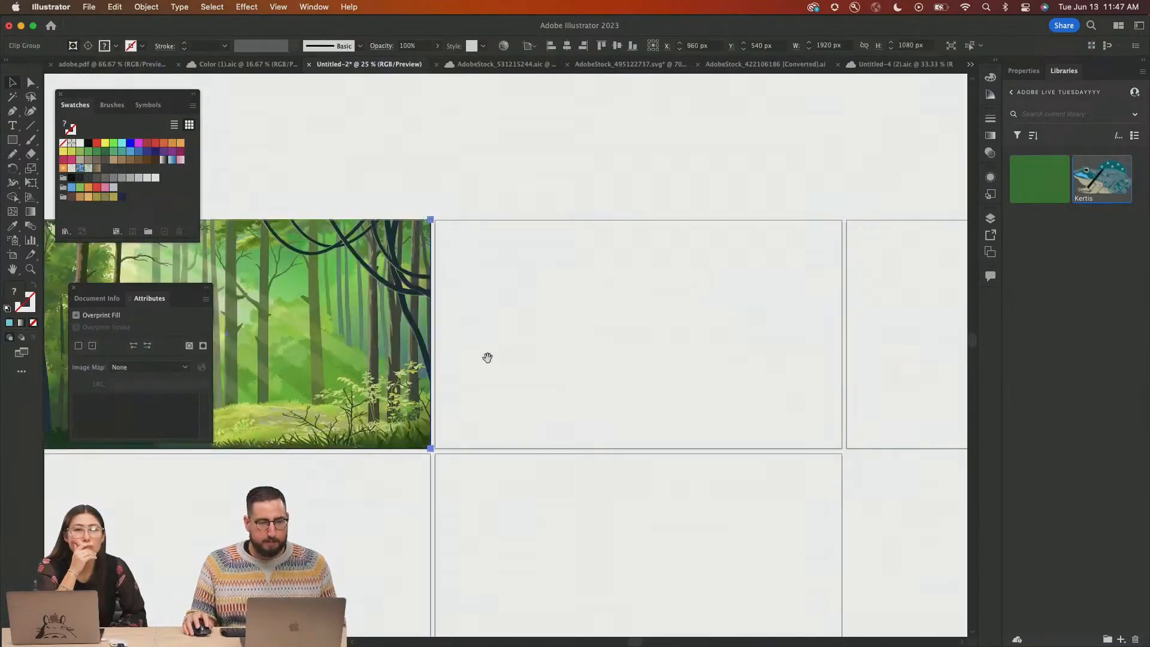
# Duplicate the green forest onto the adjacent artboard, and copy both artworks onto the two artboards below.
pyautogui.moveTo(487, 357); pyautogui.dragTo(685, 336)
pyautogui.keyDown('alt'); pyautogui.click(652, 340); pyautogui.keyUp('alt')
pyautogui.moveTo(297, 349); pyautogui.dragTo(627, 273)
pyautogui.press('v')
pyautogui.keyDown('shift'); pyautogui.click(441, 291); pyautogui.keyUp('shift')
pyautogui.moveTo(546, 245); pyautogui.dragTo(545, 417)
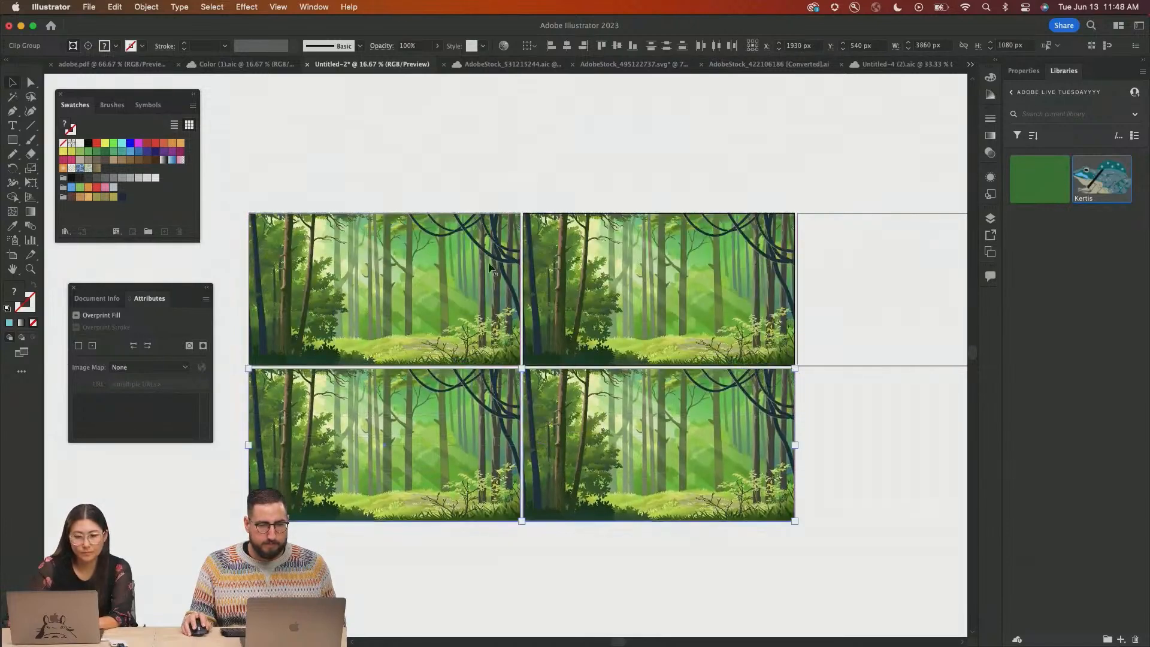
# Generate recolor variations of the top-right green forest with Generative Recolor from the prompt "Lavender Haze".
pyautogui.press('super+equal')
pyautogui.press('super+equal')
pyautogui.click(477, 279)
pyautogui.moveTo(477, 279); pyautogui.dragTo(451, 324)
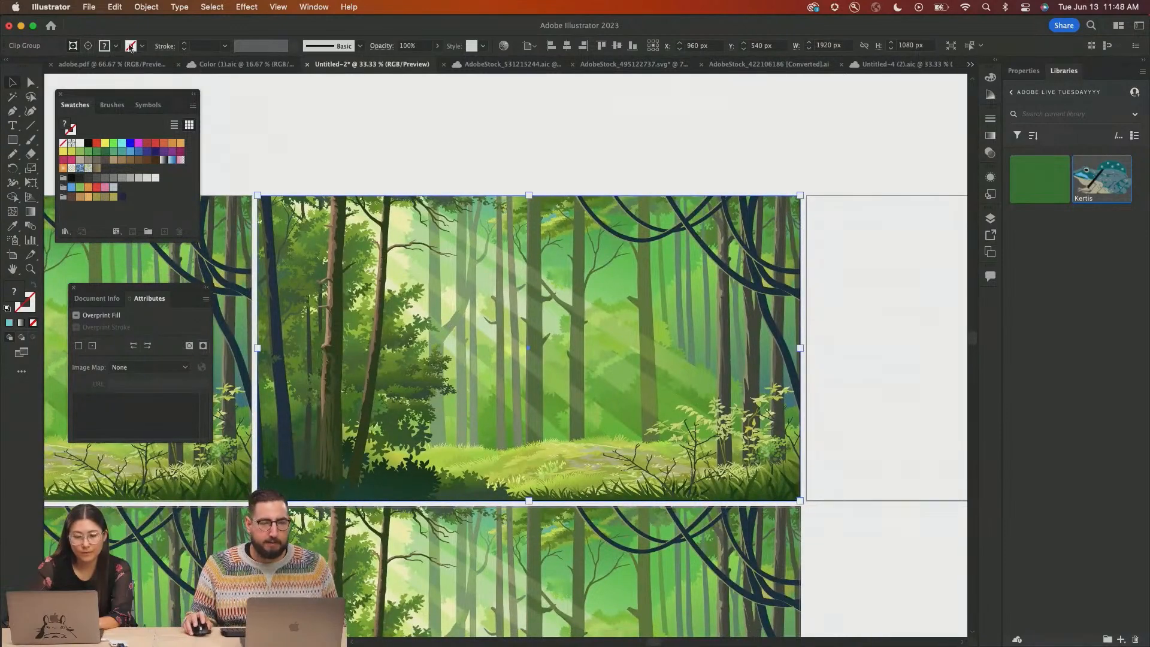
pyautogui.click(112, 7)
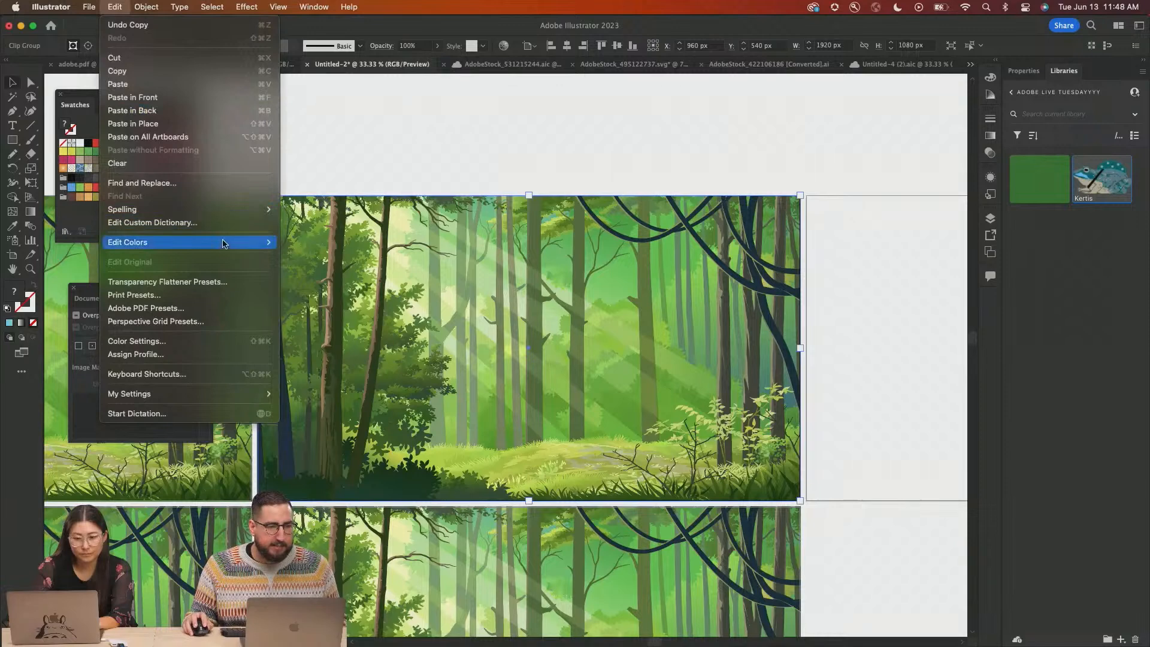
pyautogui.moveTo(227, 242)
pyautogui.click(309, 276)
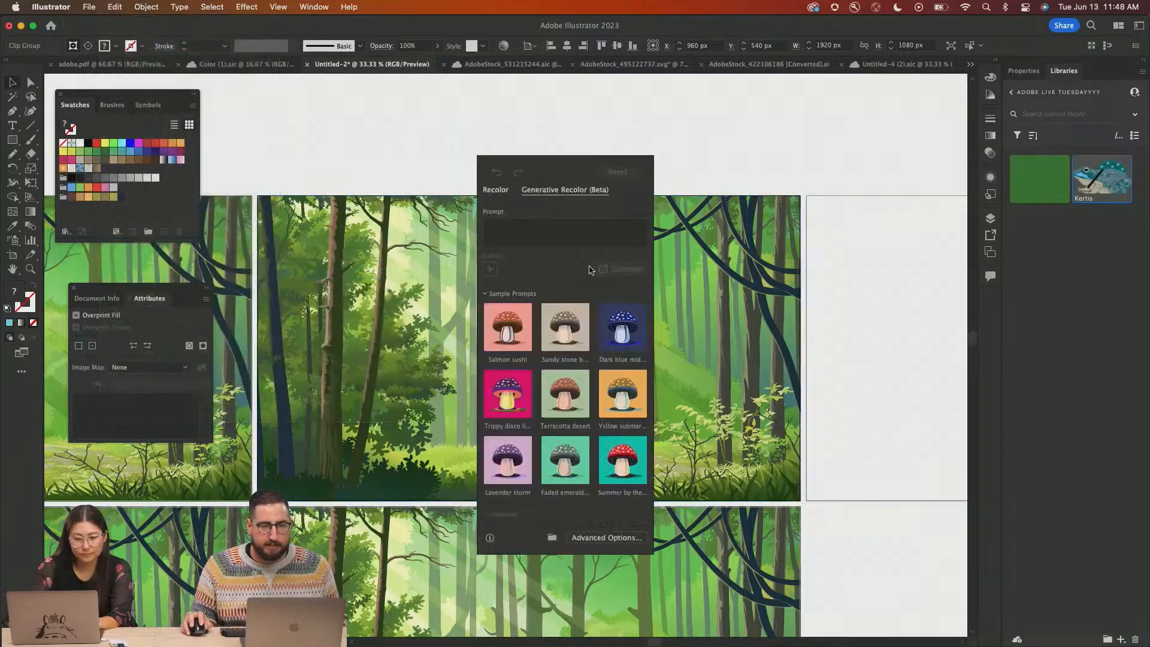
pyautogui.write('Lavender Haz')
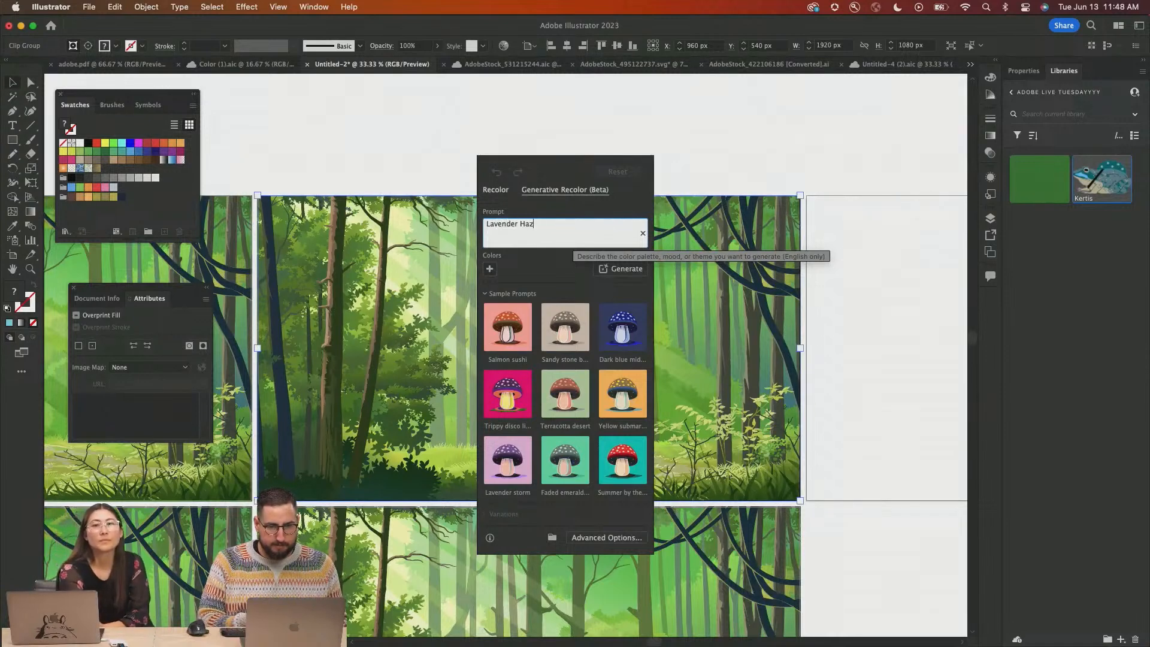
pyautogui.write('e')
pyautogui.press('Return')
# Try each of the four Lavender Haze variations on the forest, ending with the fourth one applied.
pyautogui.moveTo(531, 162); pyautogui.dragTo(921, 99)
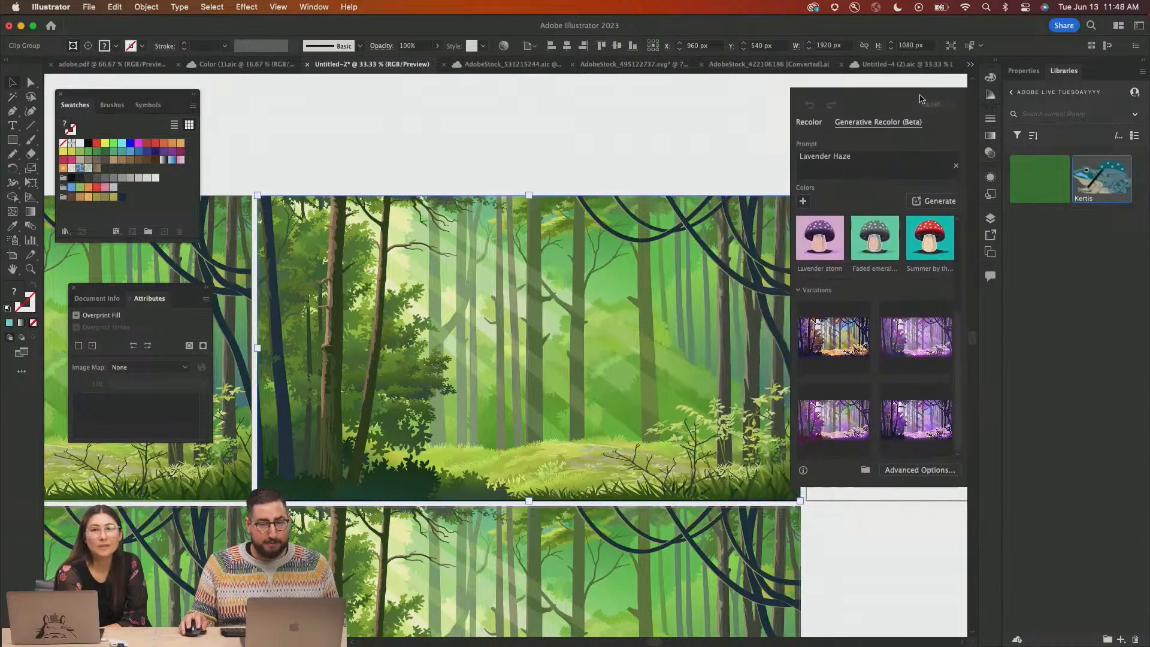
pyautogui.click(831, 340)
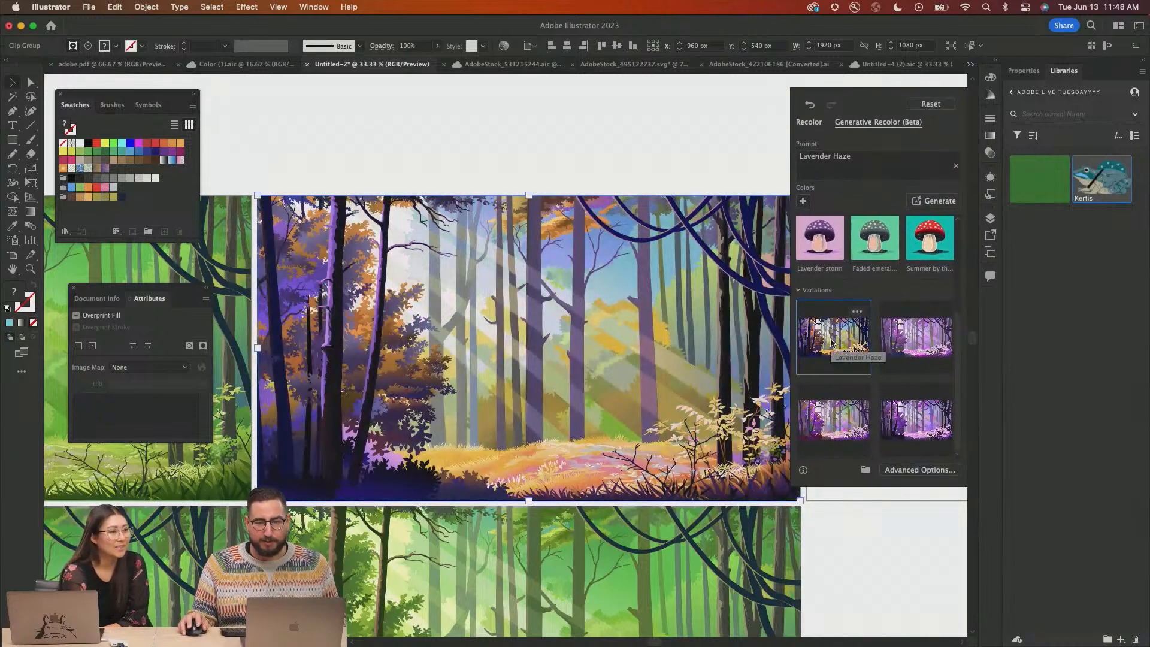
pyautogui.click(916, 338)
pyautogui.click(849, 424)
pyautogui.click(898, 430)
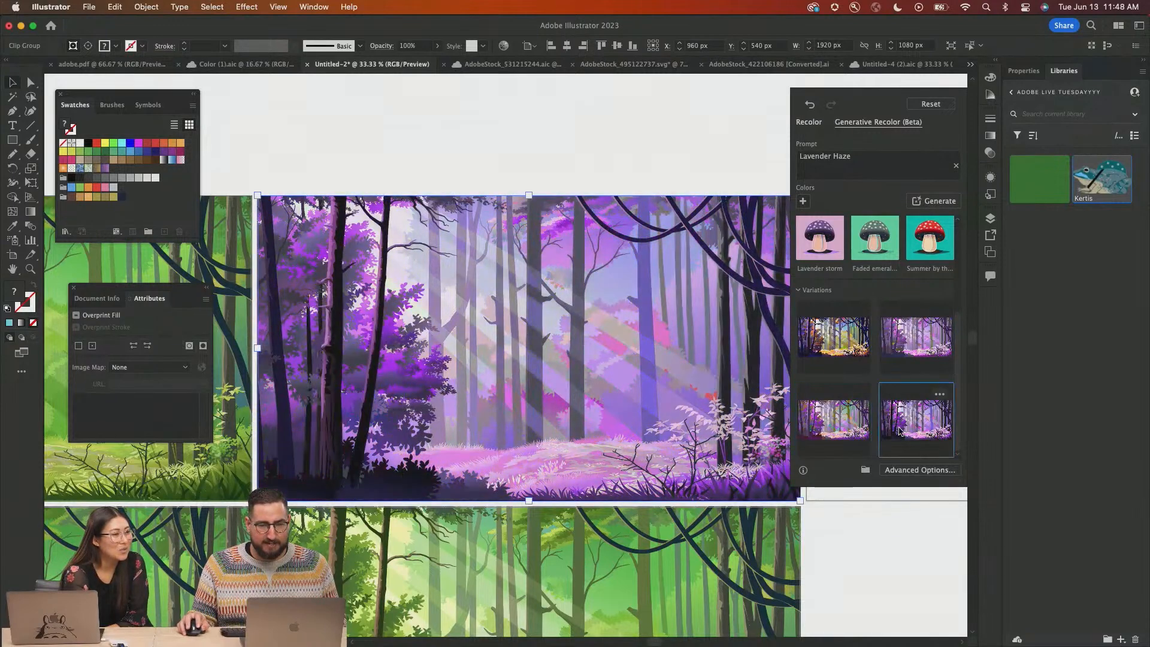
# Compare the third Lavender Haze variation on the top-right forest, and apply the first one.
pyautogui.click(832, 421)
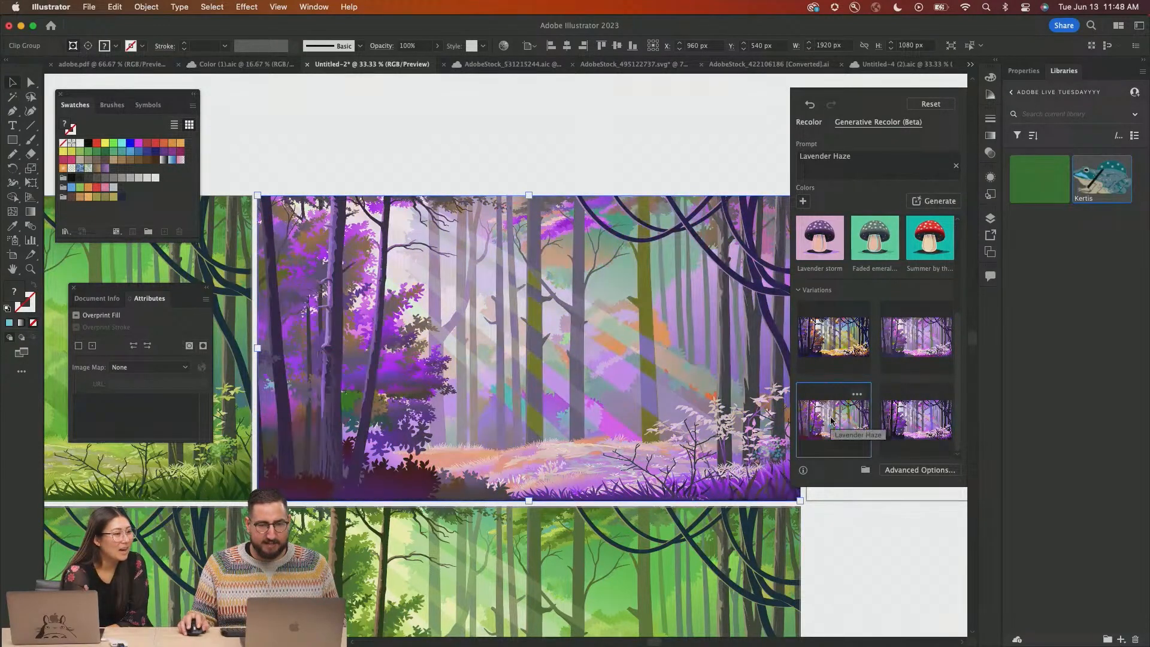
pyautogui.click(837, 350)
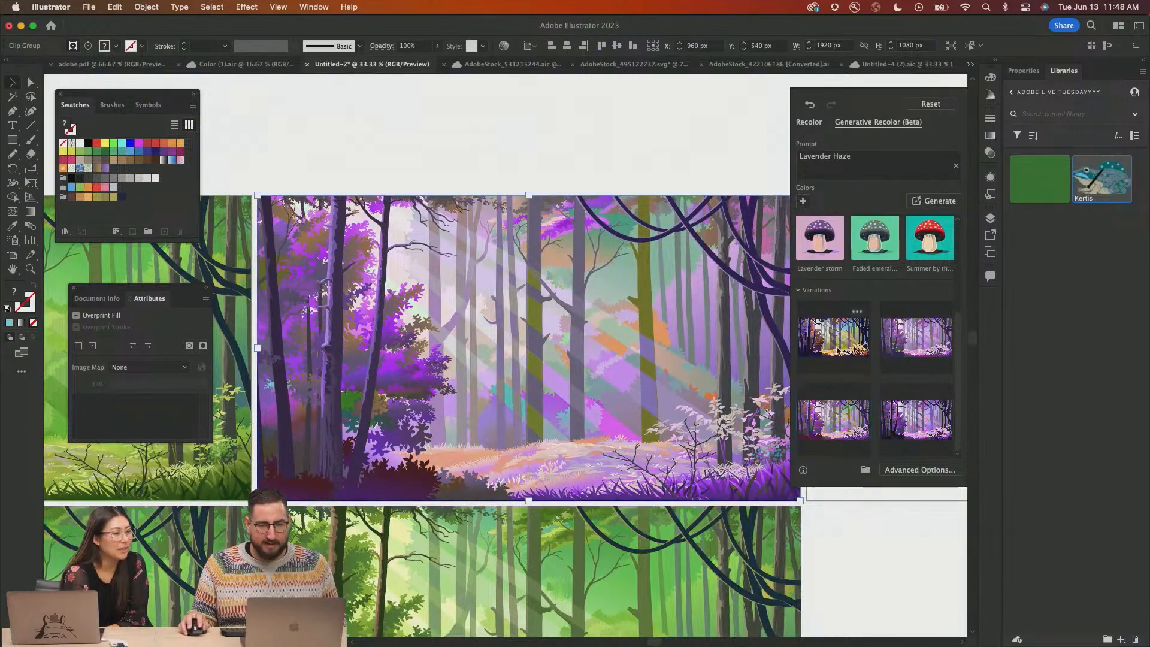
# Open Generative Recolor for the green forest on the bottom-left artboard, keeping its window clear of that artwork.
pyautogui.press('z')
pyautogui.keyDown('alt'); pyautogui.click(469, 385); pyautogui.keyUp('alt')
pyautogui.moveTo(454, 403); pyautogui.dragTo(685, 307)
pyautogui.press('v')
pyautogui.click(358, 436)
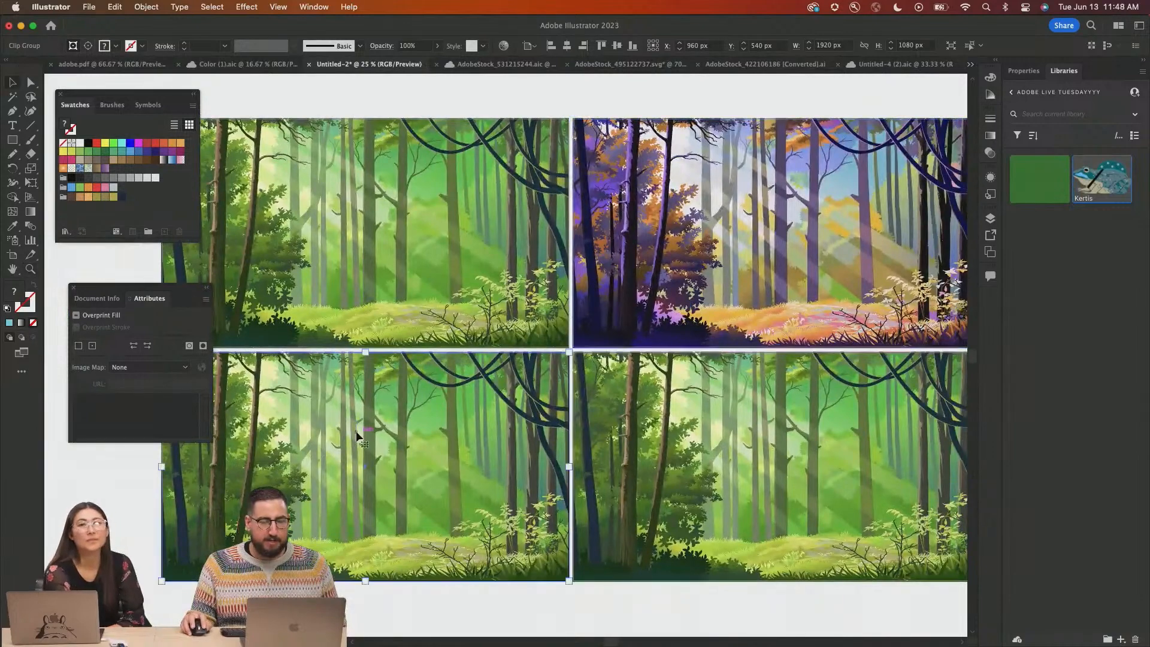
pyautogui.click(115, 7)
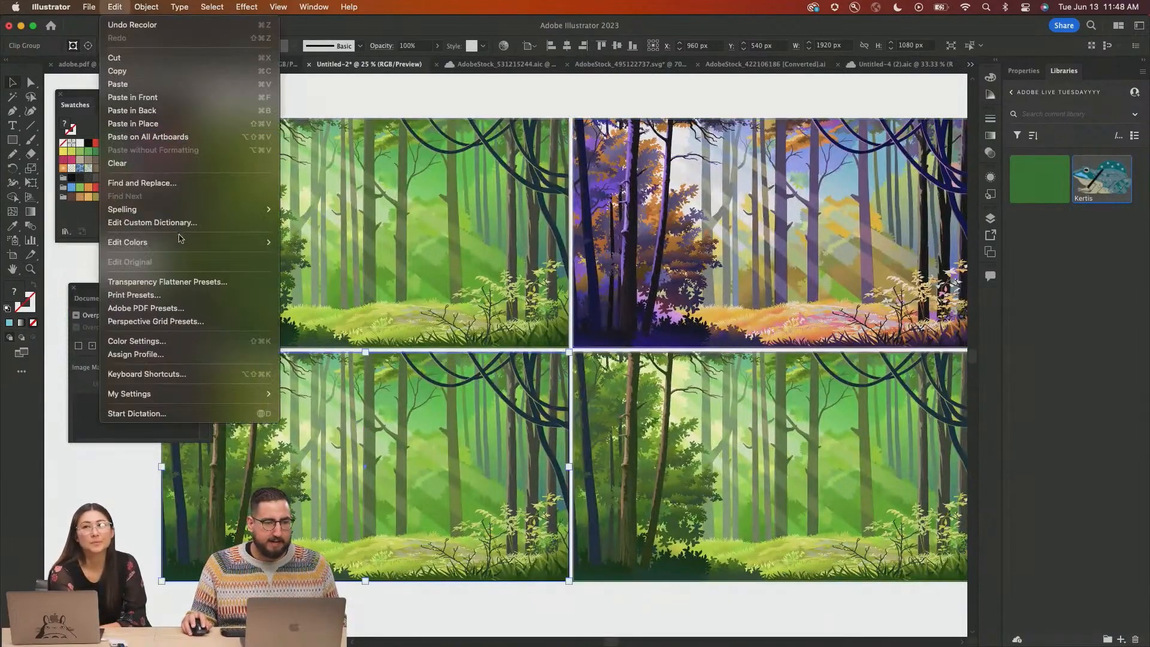
pyautogui.moveTo(192, 242)
pyautogui.click(323, 275)
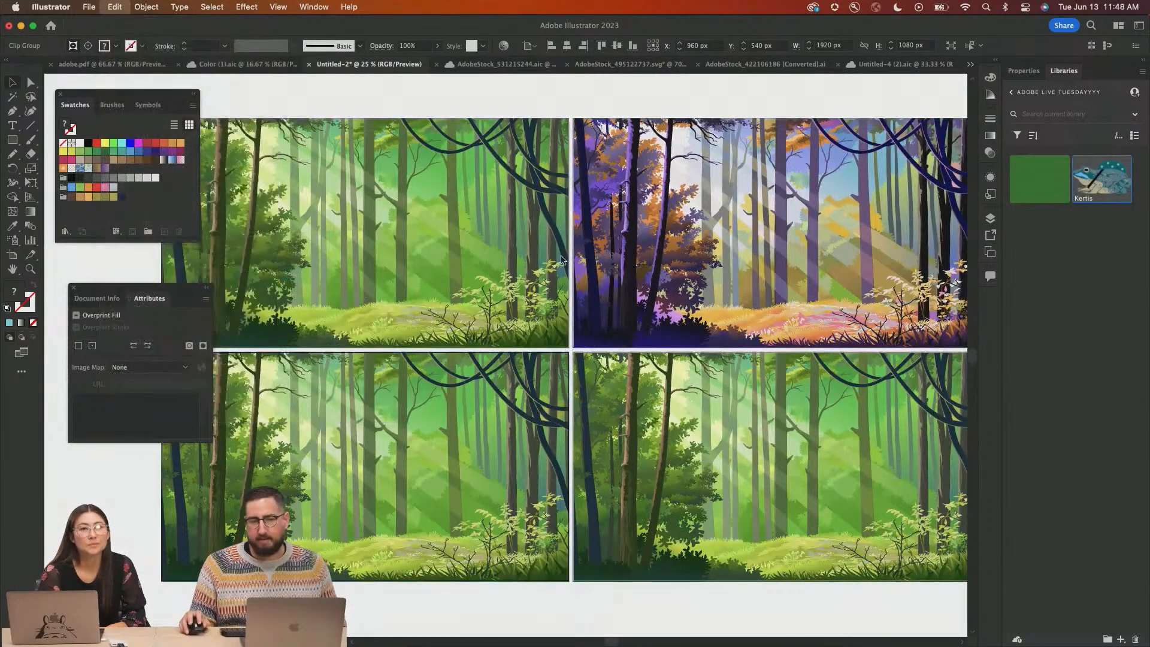
pyautogui.moveTo(579, 163); pyautogui.dragTo(724, 149)
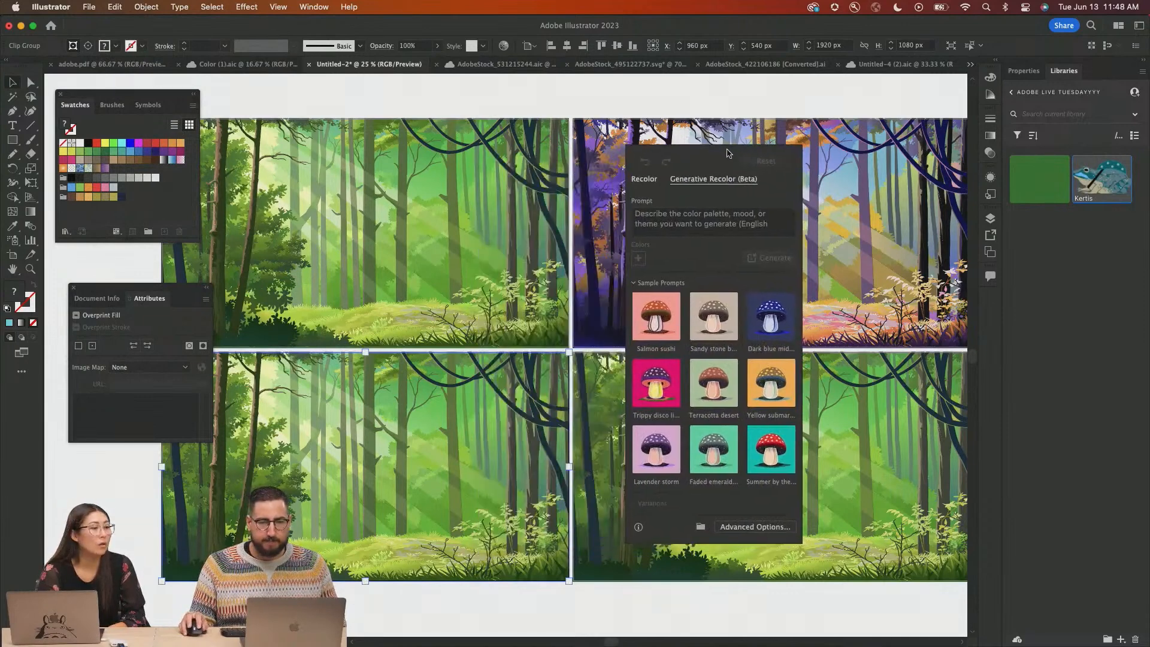
# Generate recolor variations of the bottom-left forest from the prompt "cold fall snow".
pyautogui.click(687, 218)
pyautogui.write('fall')
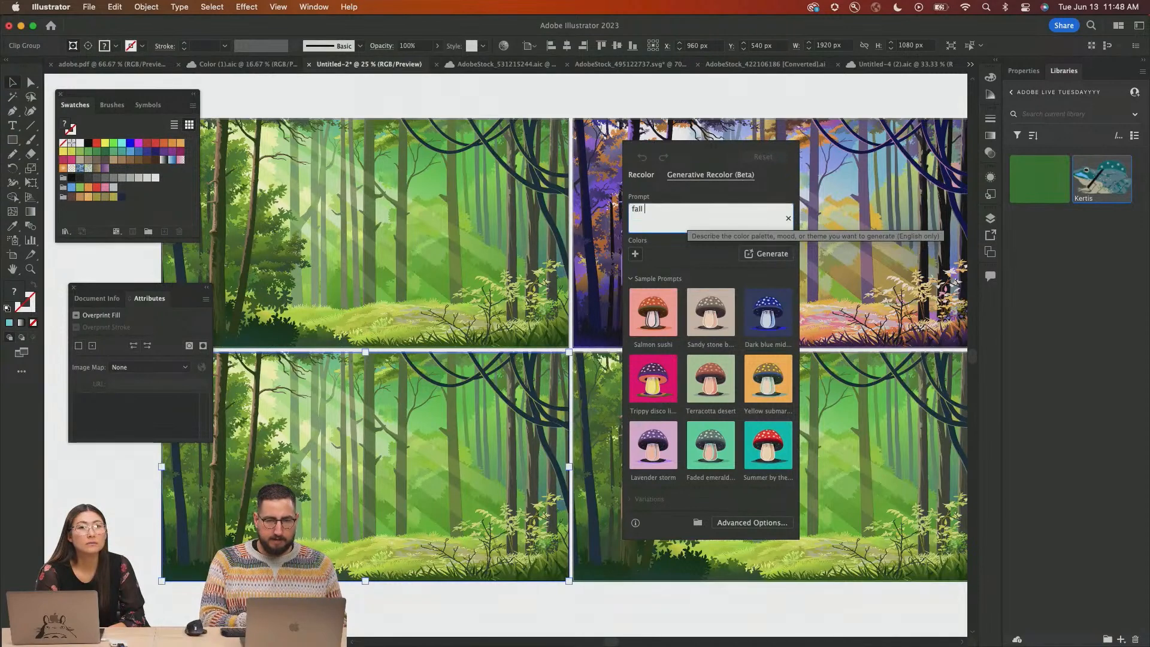
pyautogui.press('BackSpace')
pyautogui.press('BackSpace')
pyautogui.press('BackSpace')
pyautogui.press('BackSpace')
pyautogui.press('BackSpace')
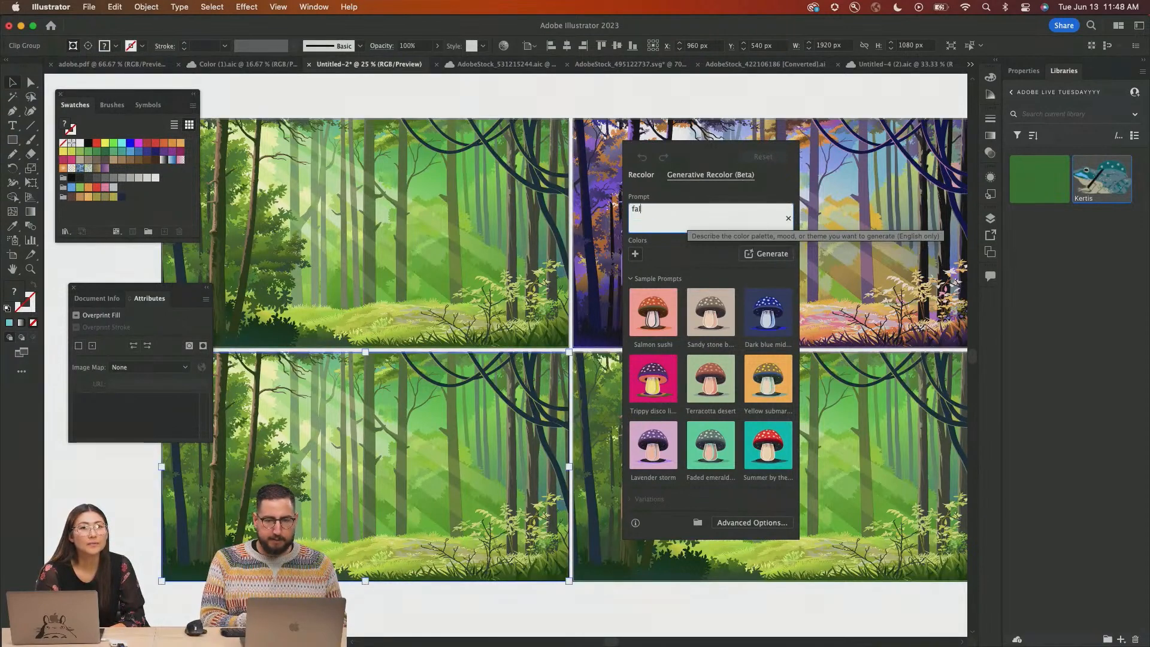
pyautogui.write('cold fall snow')
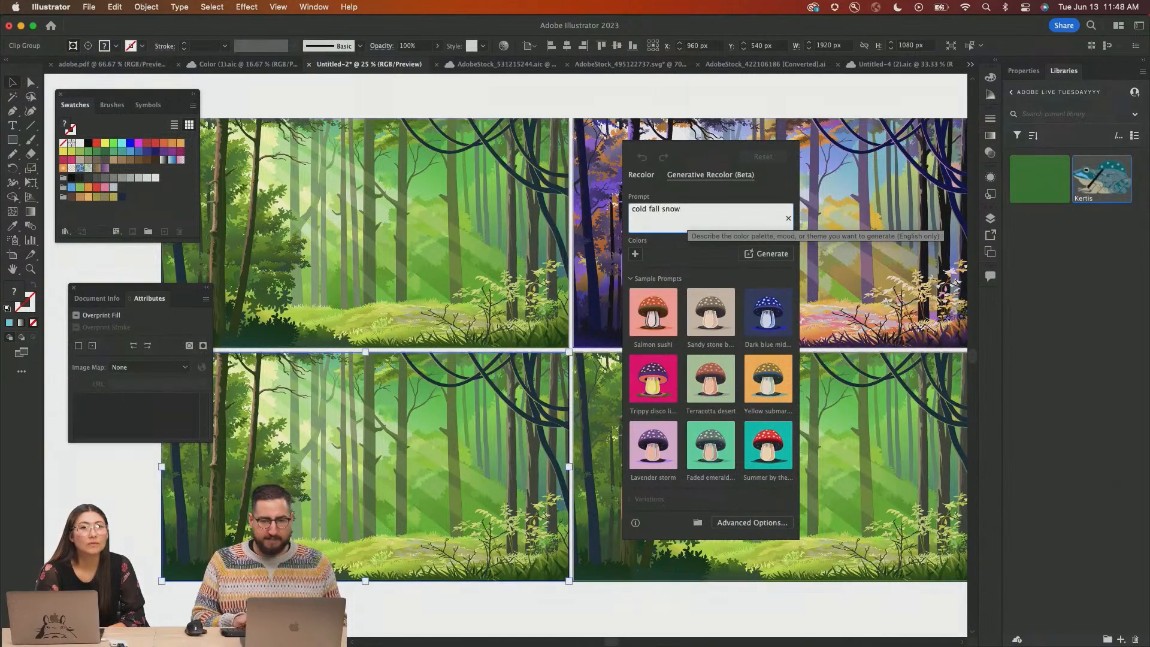
pyautogui.press('Return')
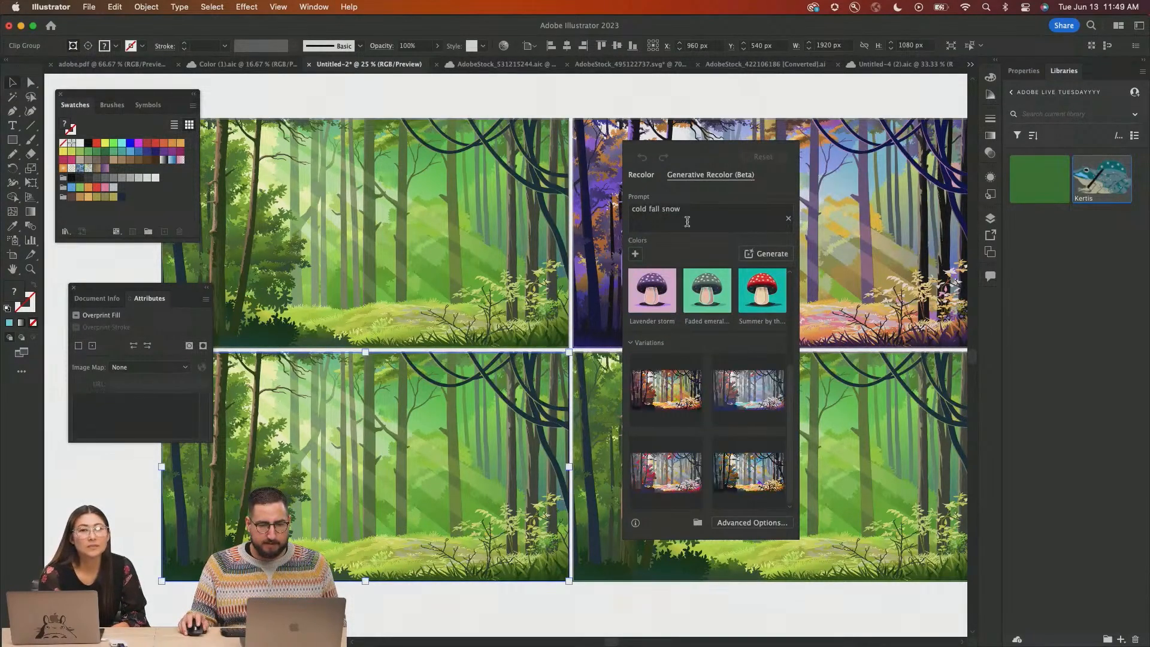
# Try the four cold fall snow variations on the bottom-left forest, ending with the third one applied.
pyautogui.click(666, 463)
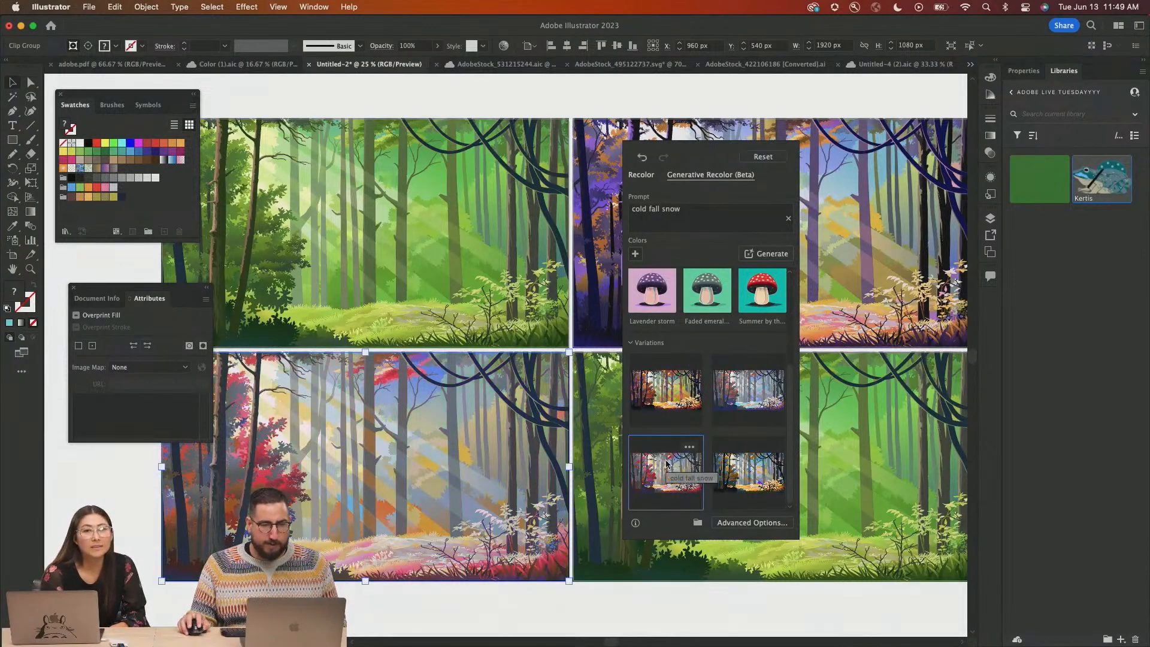
pyautogui.scroll(-5, 542, 365)
pyautogui.hscroll(-3, 542, 365)
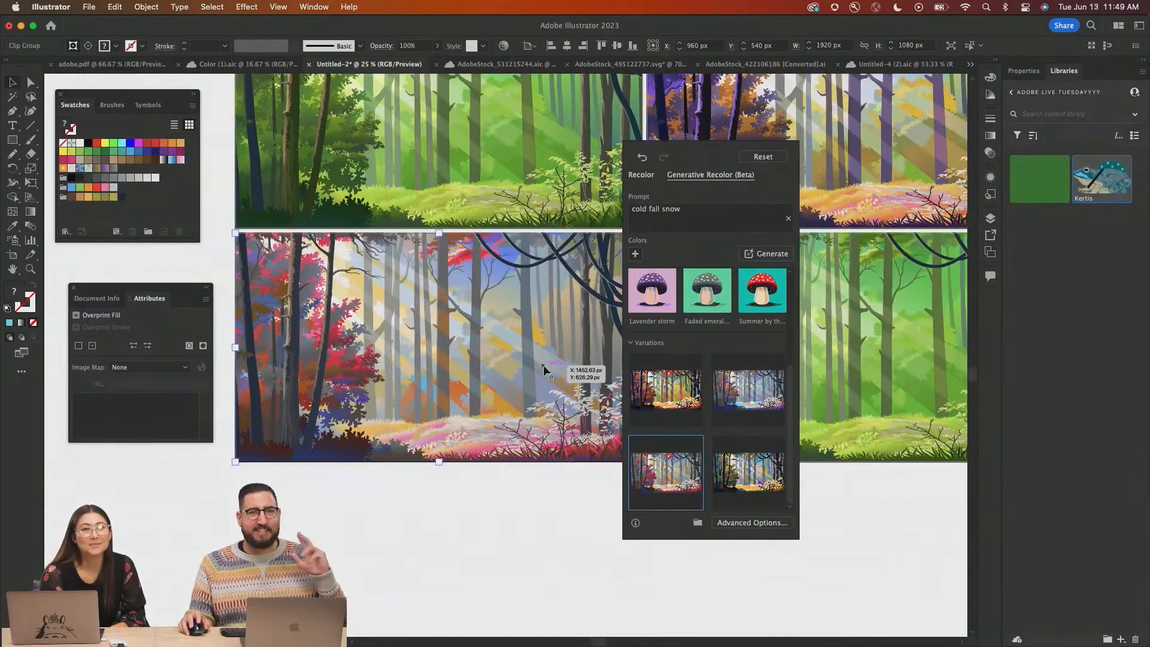
pyautogui.click(663, 395)
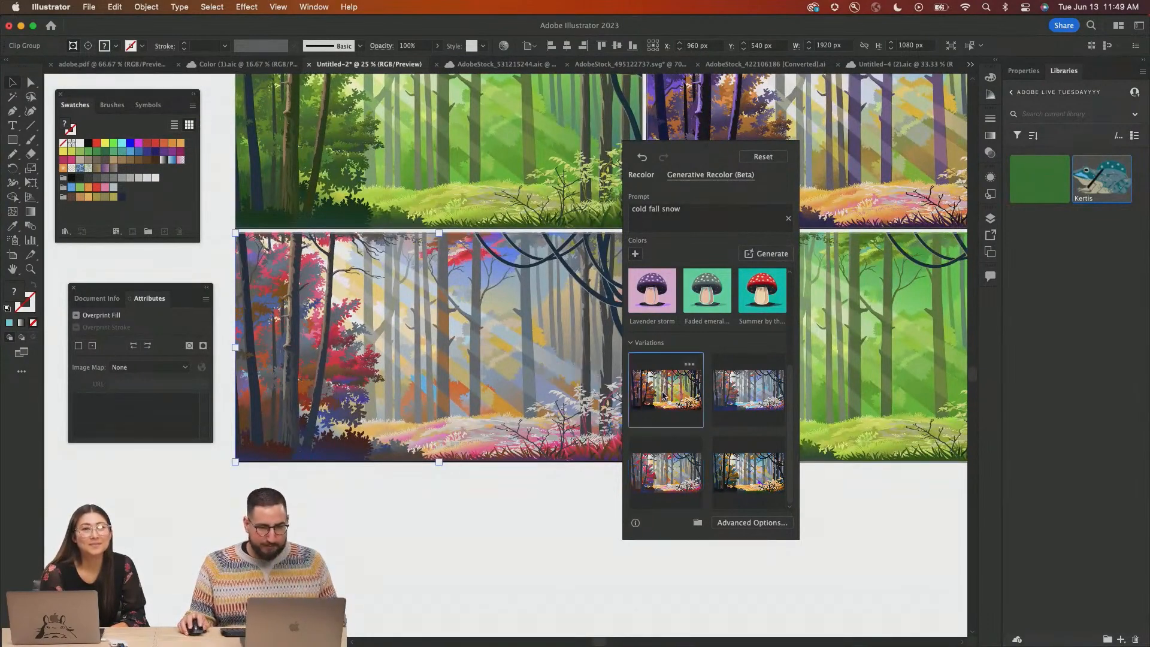
pyautogui.click(732, 414)
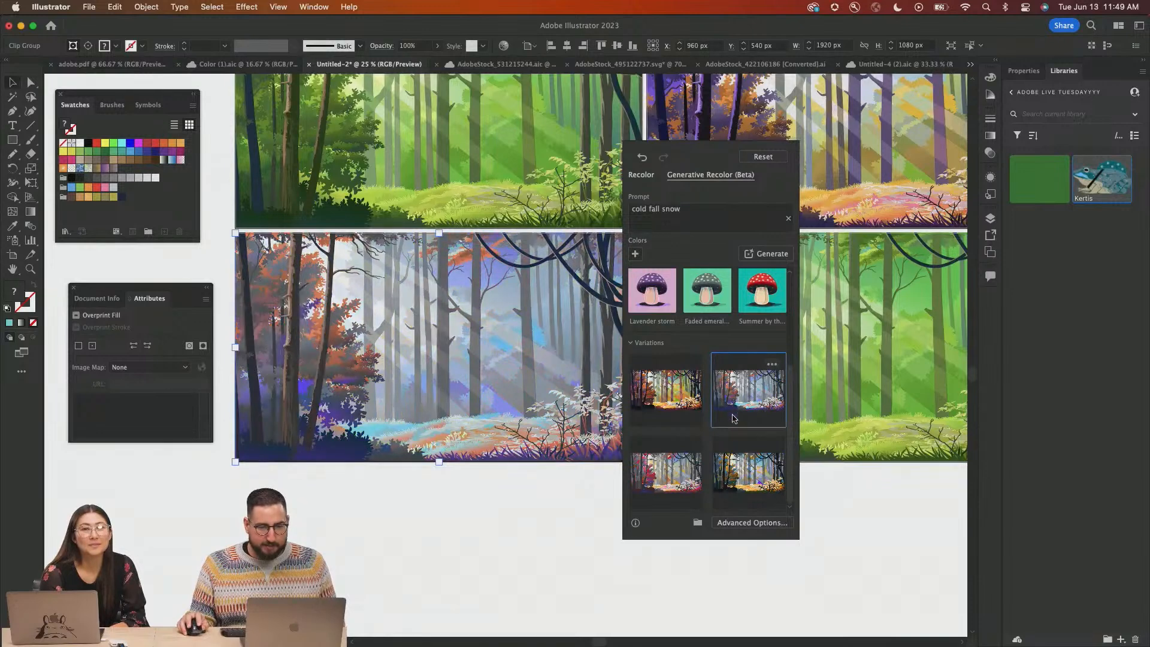
pyautogui.click(750, 478)
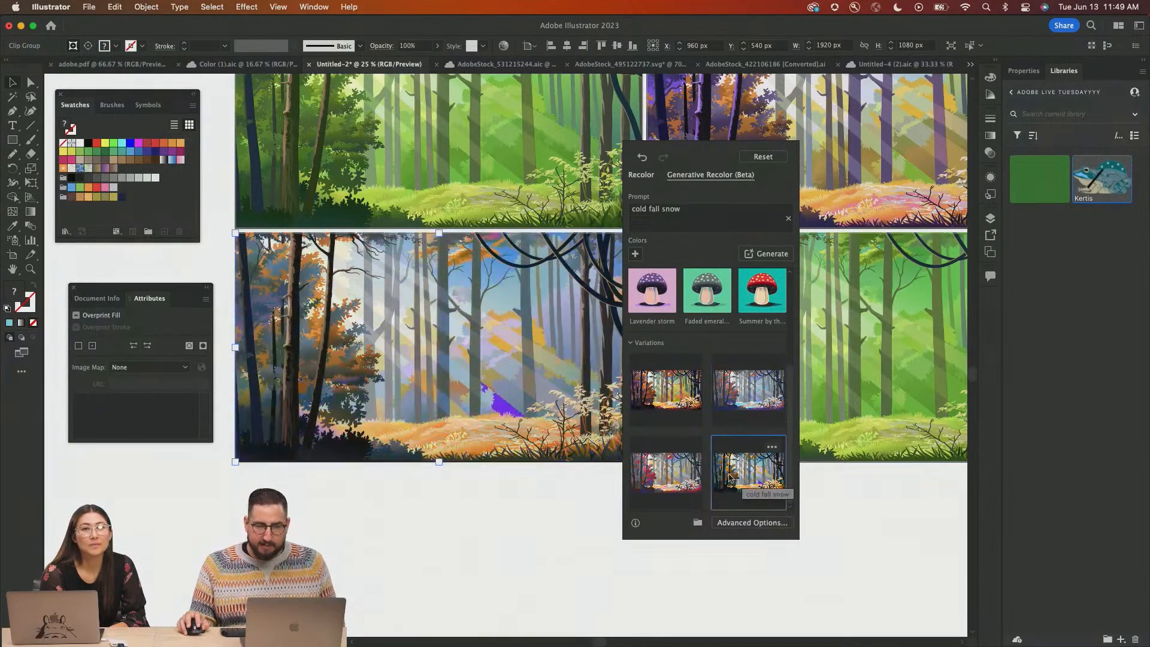
pyautogui.click(657, 485)
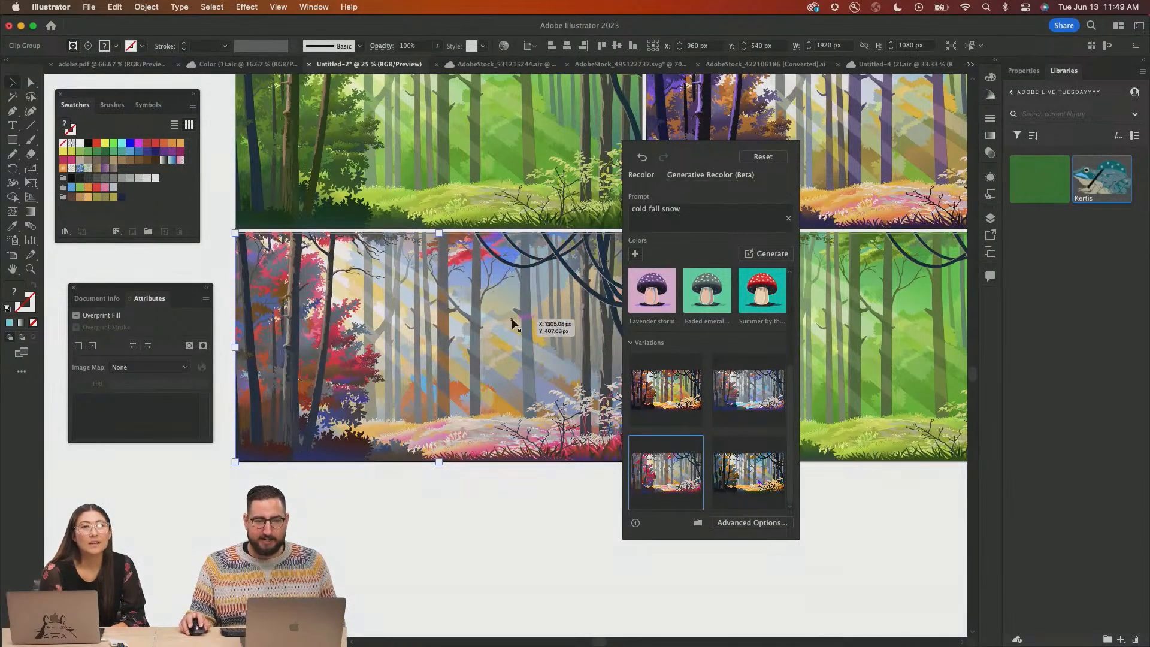
# Select the green forest on the bottom-right artboard.
pyautogui.hscroll(6, 513, 318)
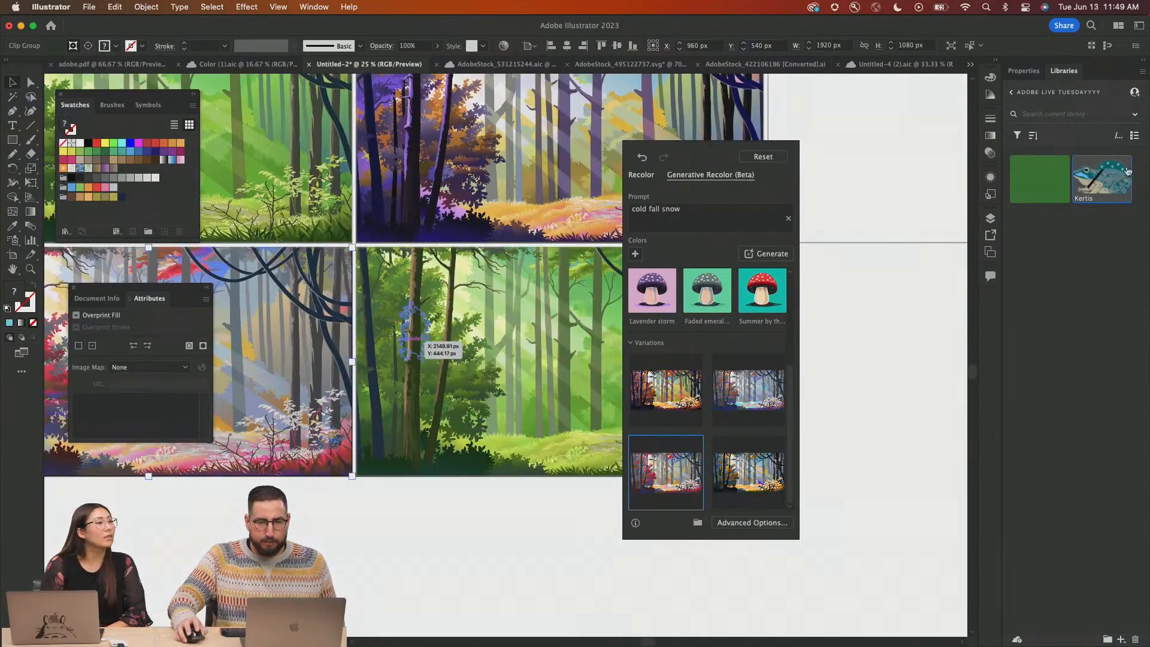
pyautogui.click(413, 337)
pyautogui.hscroll(3, 425, 300)
pyautogui.hscroll(1, 424, 299)
# Try to generate recolor variations of the bottom-right forest with Generative Recolor from the prompt "night foggy dark".
pyautogui.click(114, 6)
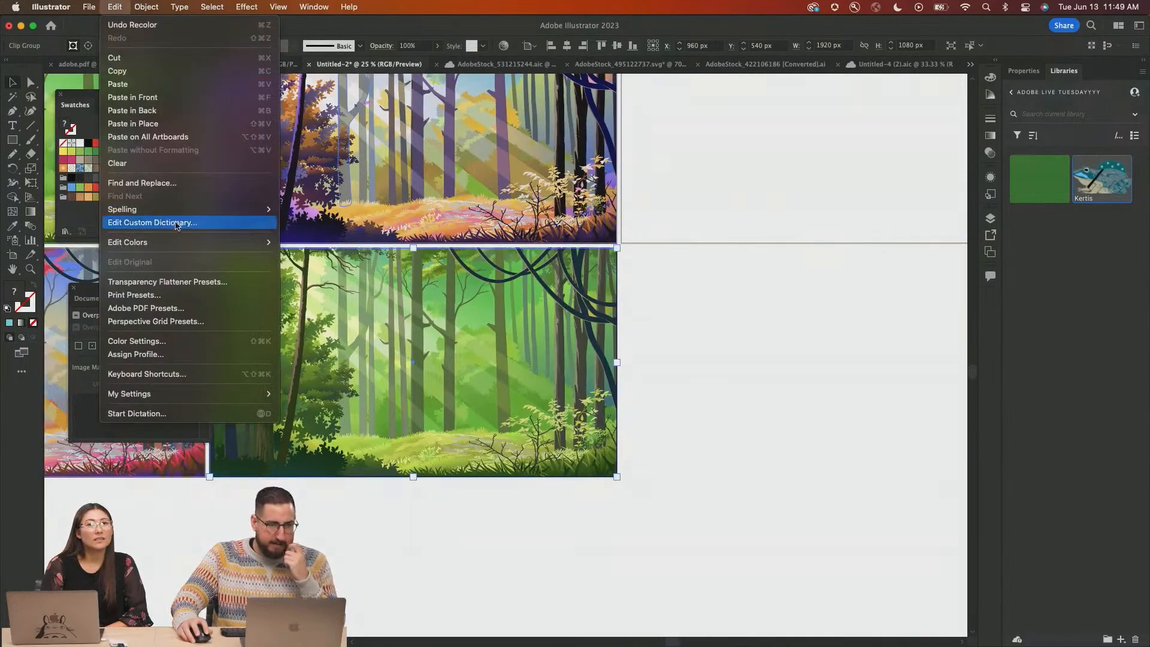
pyautogui.moveTo(183, 244)
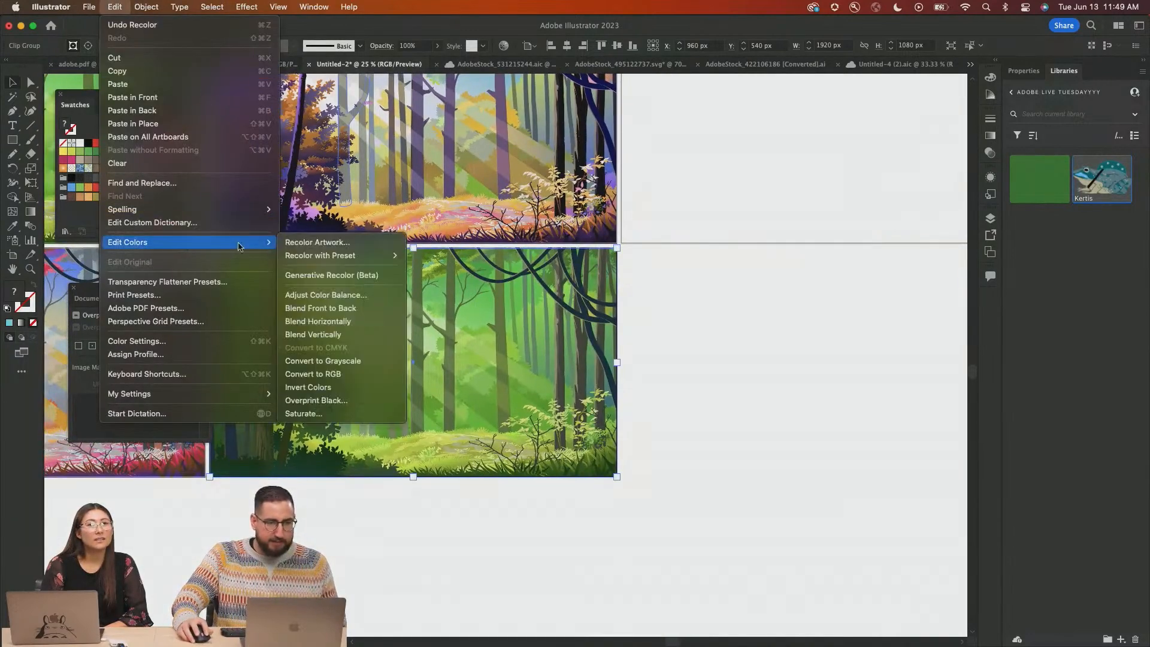
pyautogui.click(312, 276)
pyautogui.moveTo(560, 167); pyautogui.dragTo(742, 140)
pyautogui.click(743, 197)
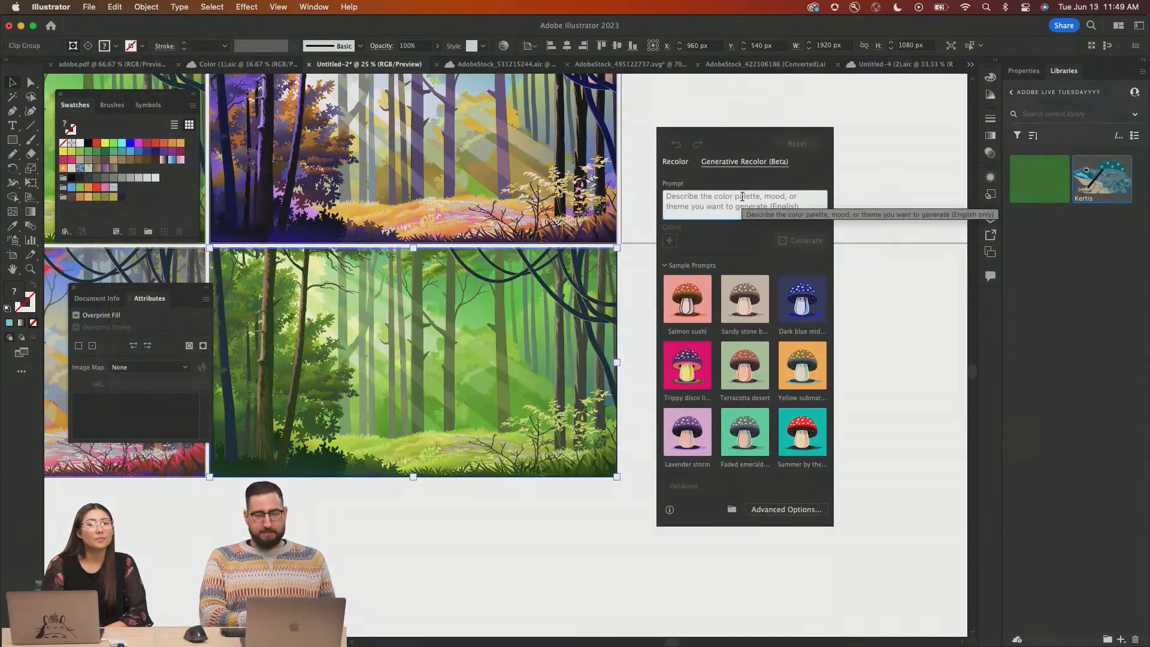
pyautogui.write('night foggy')
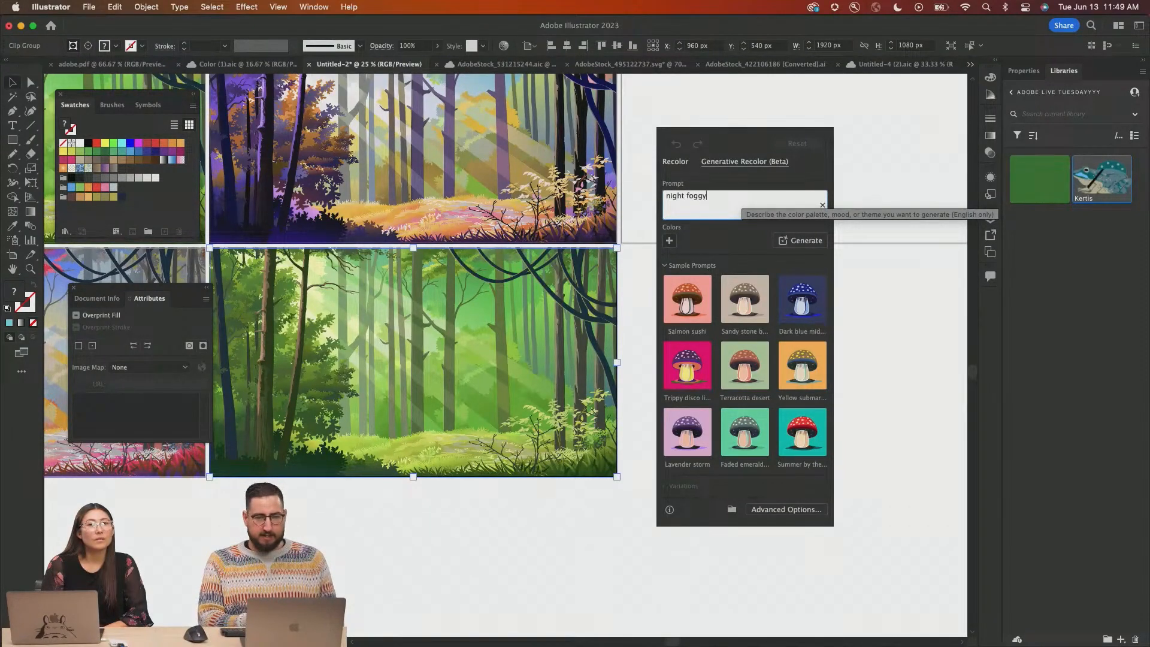
pyautogui.write('dark')
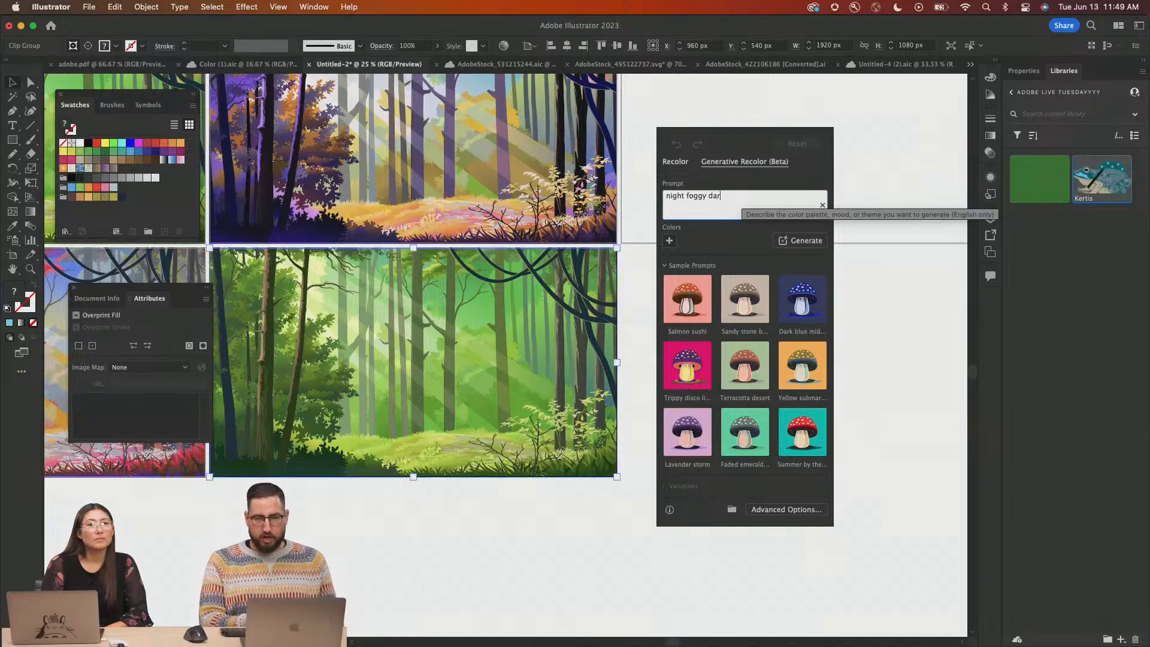
pyautogui.press('Return')
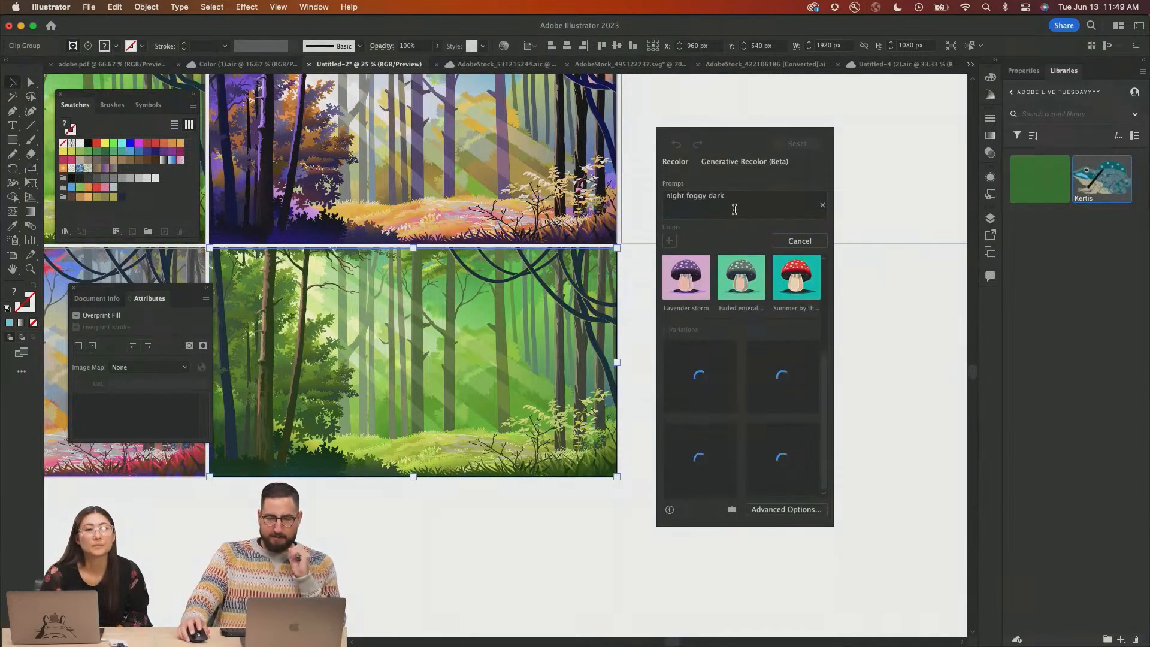
pyautogui.press('Escape')
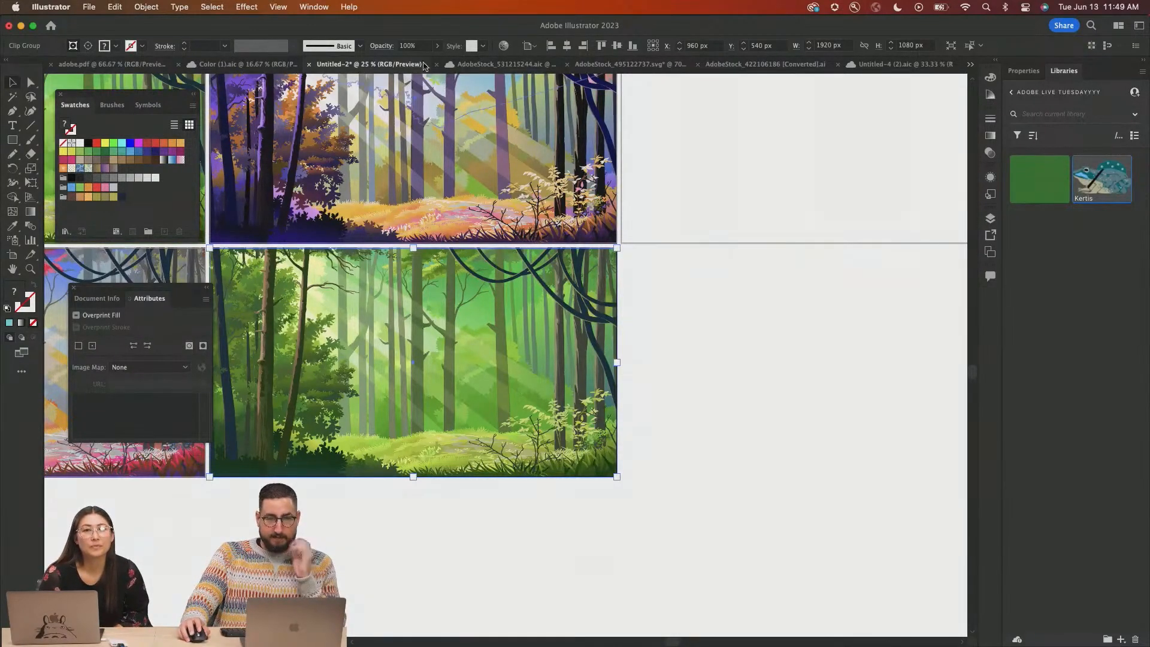
# Generate recolor variations of the bottom-right green forest with Generative Recolor from the prompt "night dark fog".
pyautogui.click(118, 7)
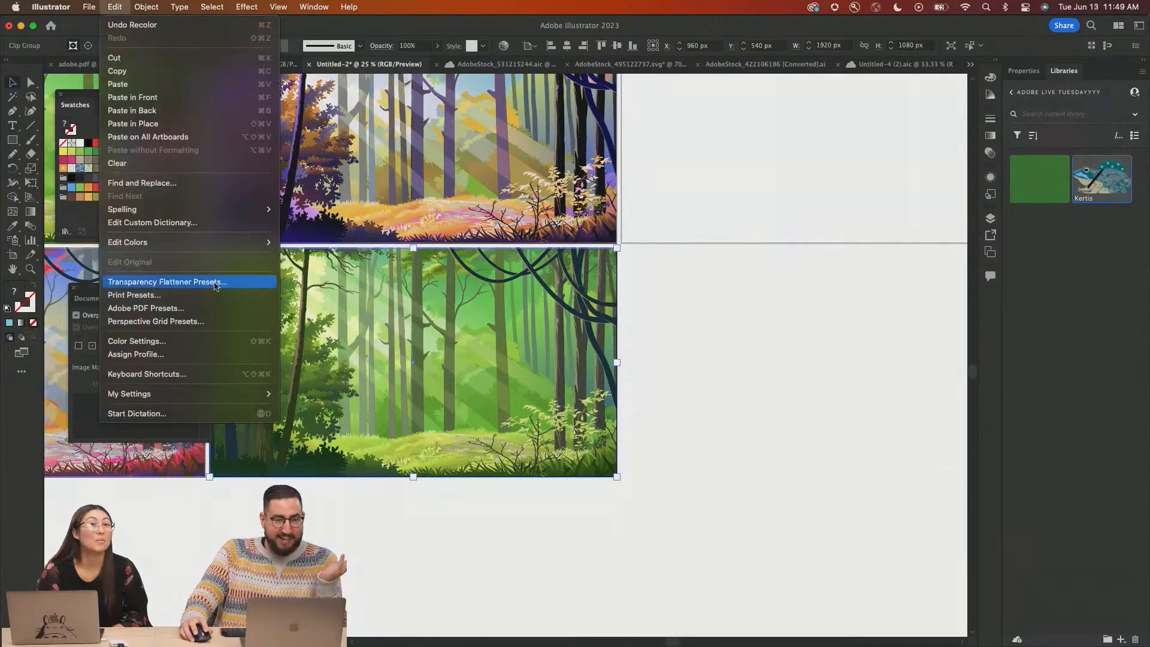
pyautogui.moveTo(222, 243)
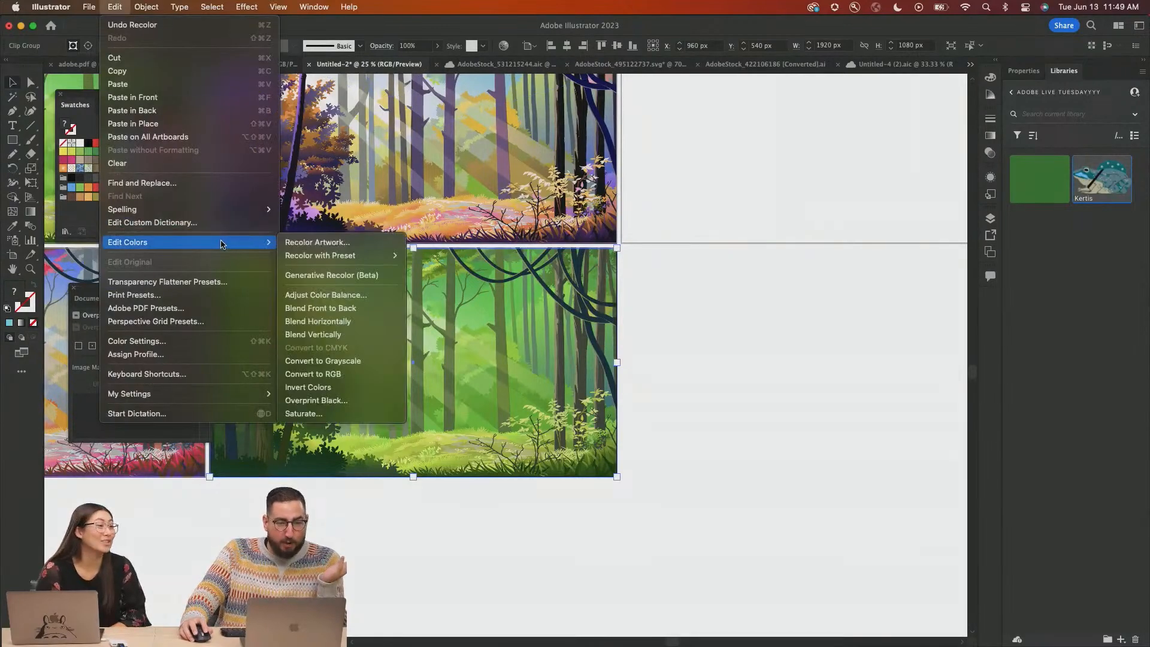
pyautogui.click(311, 275)
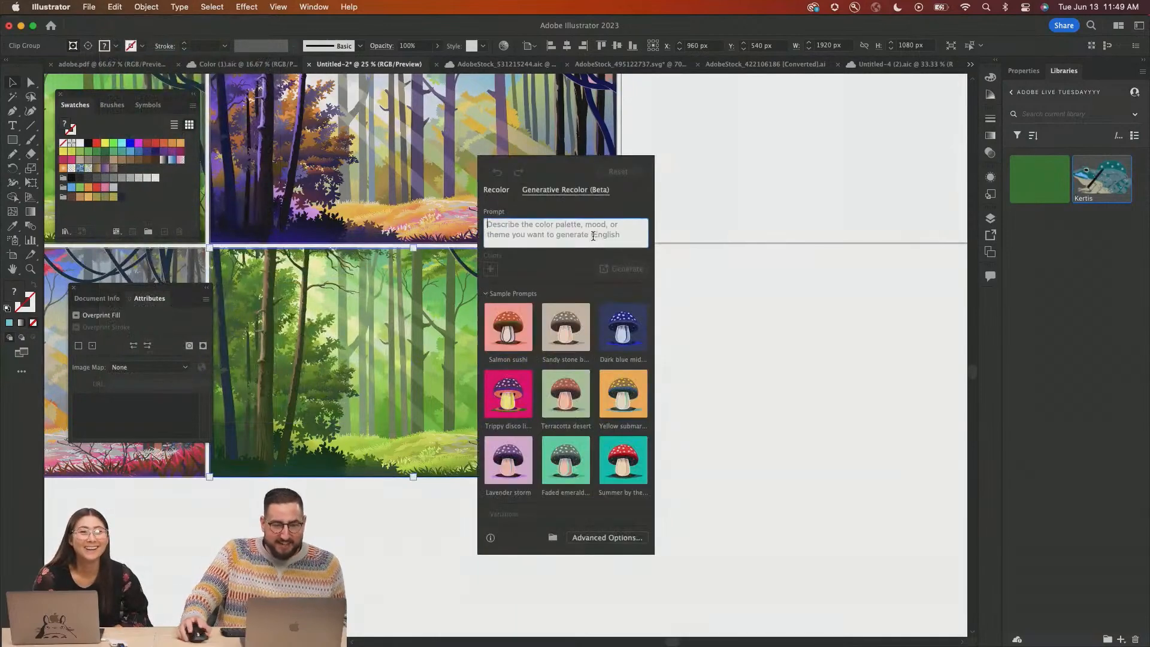
pyautogui.write('night')
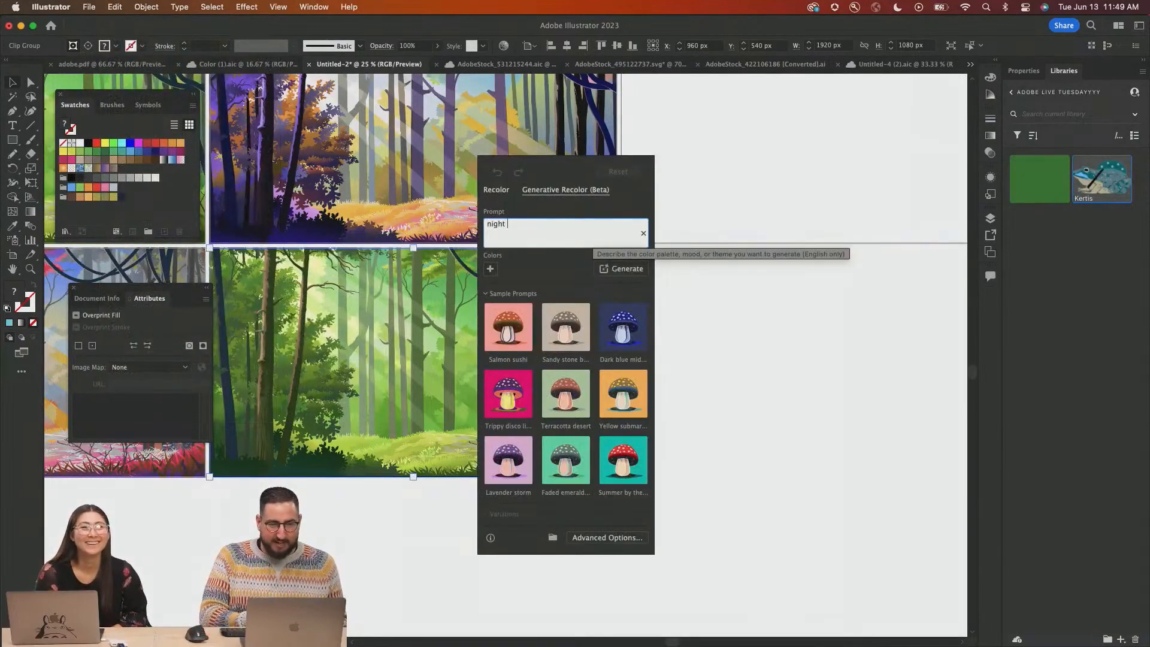
pyautogui.write(' dark')
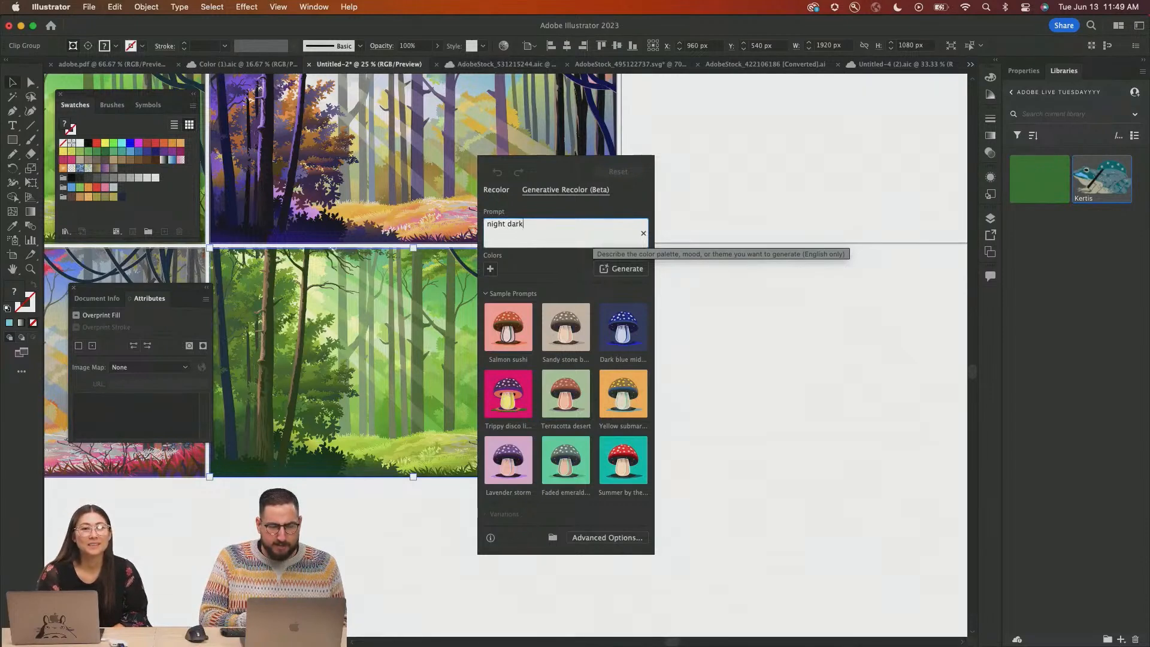
pyautogui.write(' fog')
pyautogui.press('Return')
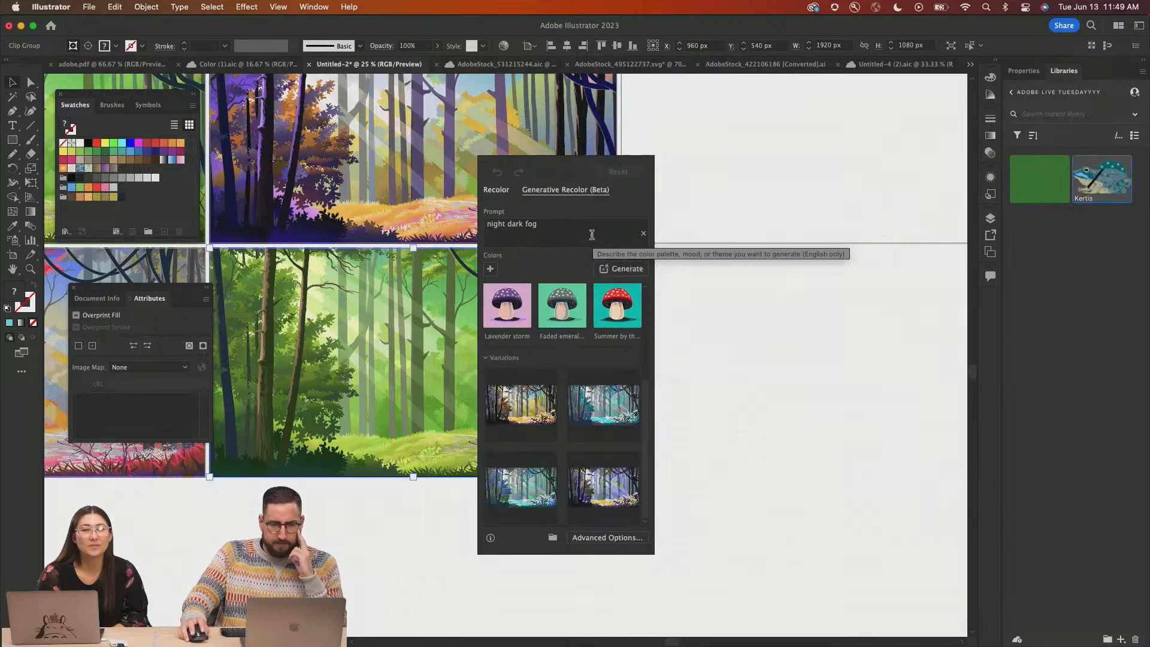
# Try the four night dark fog variations on the bottom-right forest, ending with the first one applied.
pyautogui.moveTo(562, 160); pyautogui.dragTo(874, 141)
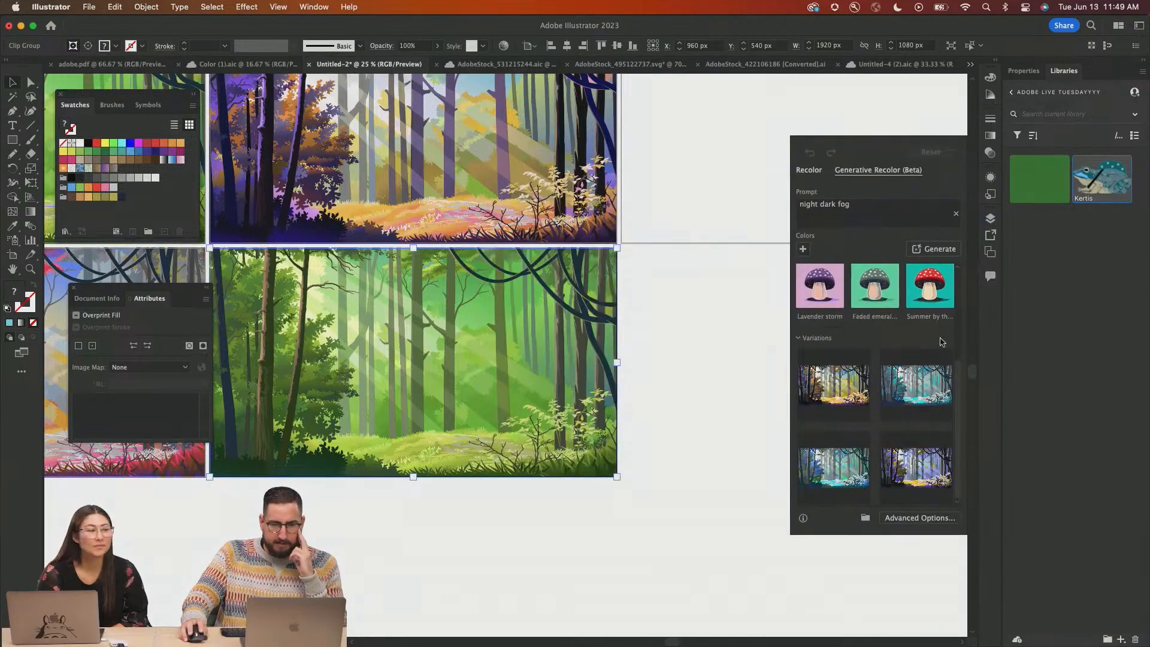
pyautogui.click(932, 387)
pyautogui.click(899, 477)
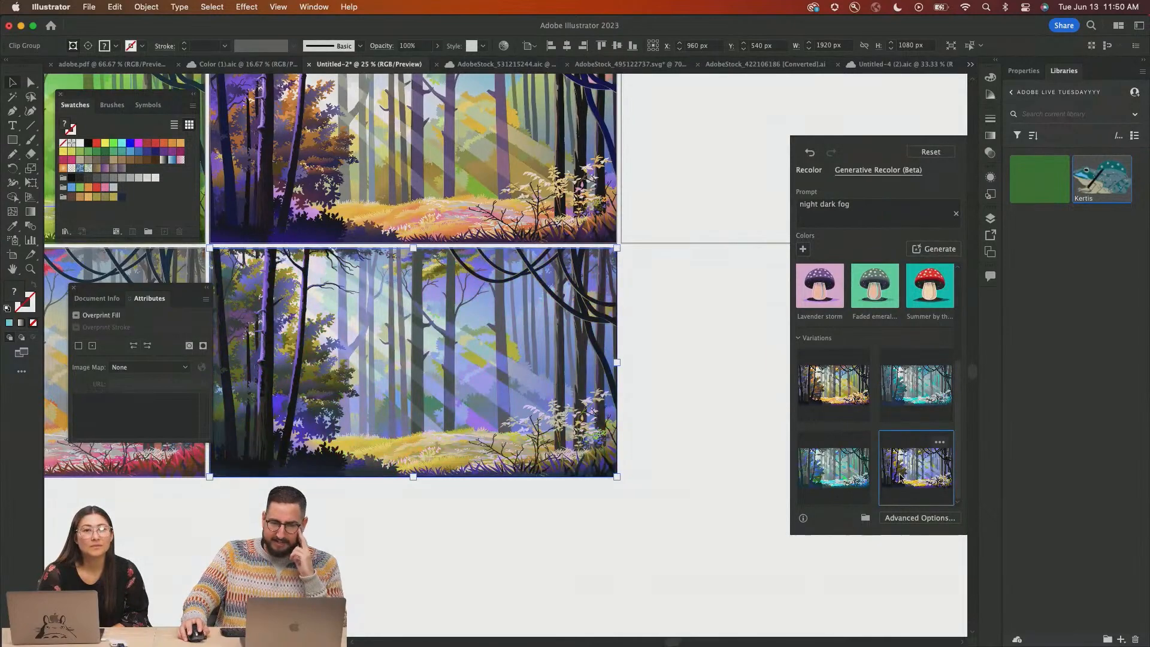
pyautogui.click(839, 473)
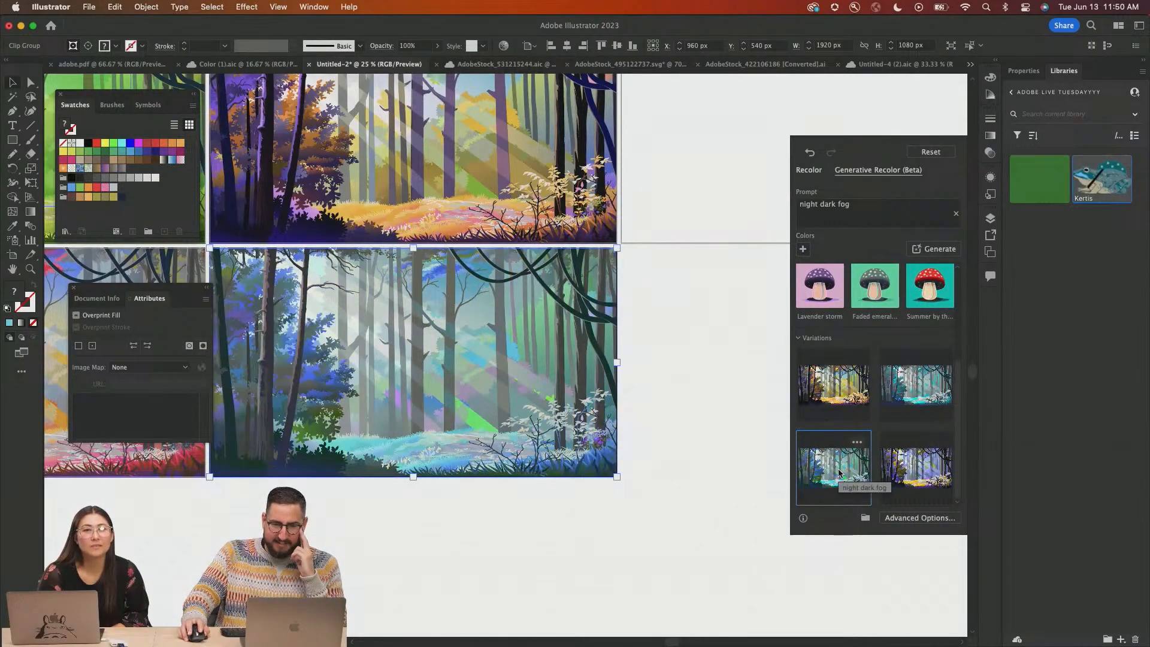
pyautogui.click(901, 473)
pyautogui.click(849, 402)
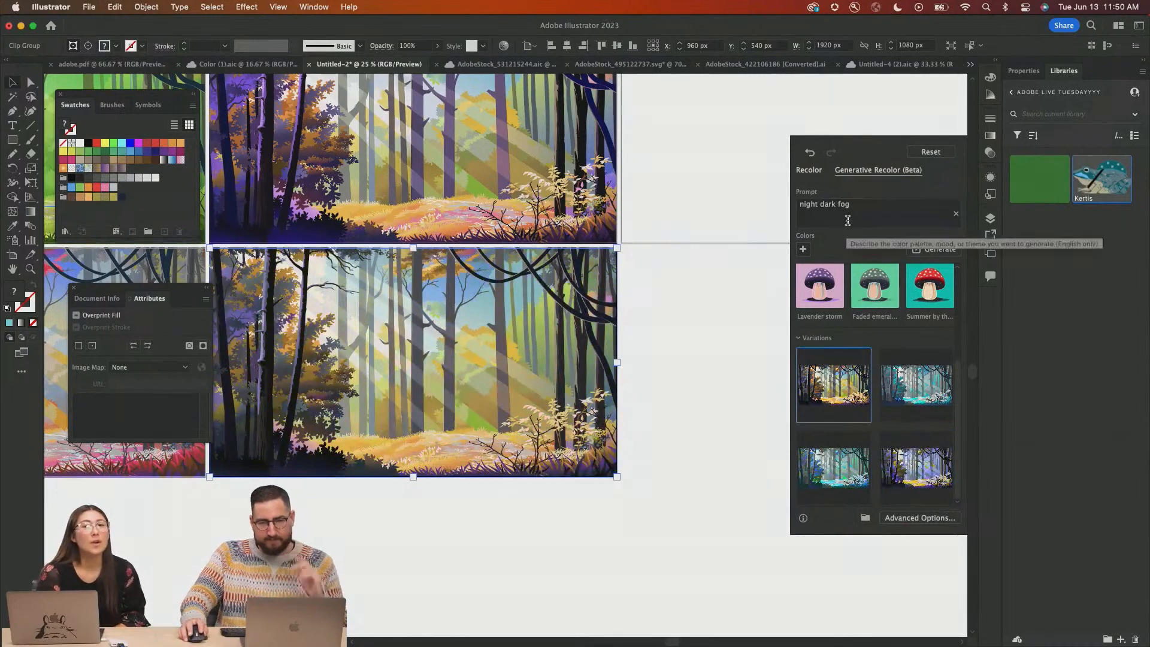
# Replace the prompt with "ripe banana" and generate new recolor variations of the bottom-right forest.
pyautogui.click(829, 214)
pyautogui.write('ripe banana')
pyautogui.press('Return')
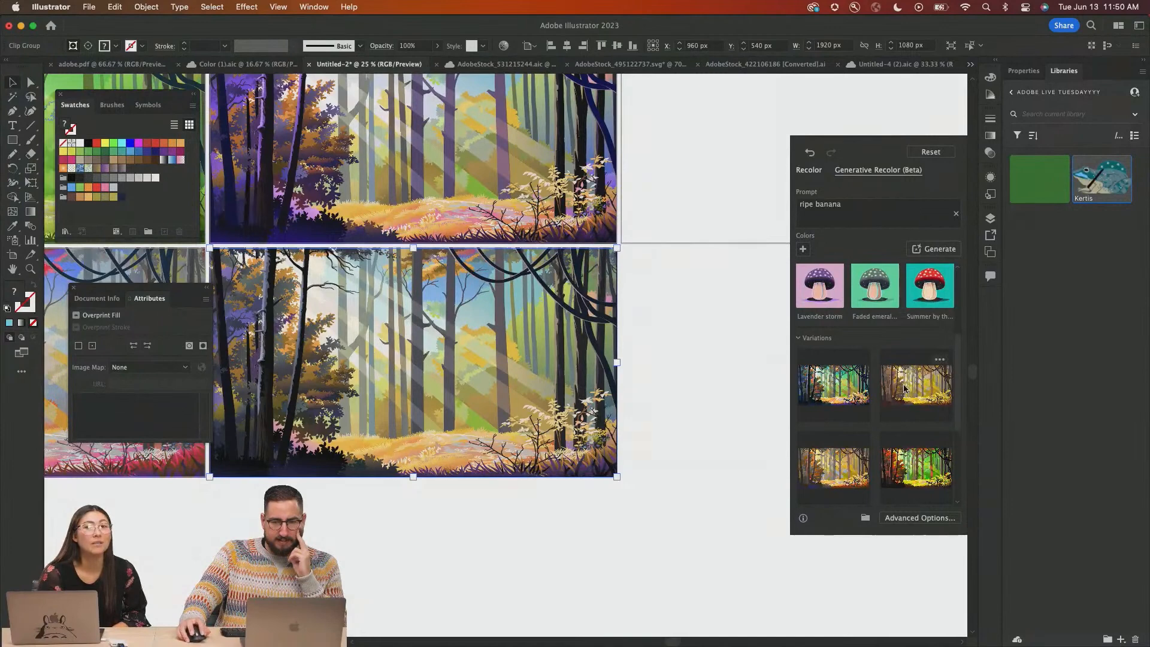
# Apply the second ripe banana variation to the bottom-right forest.
pyautogui.click(904, 388)
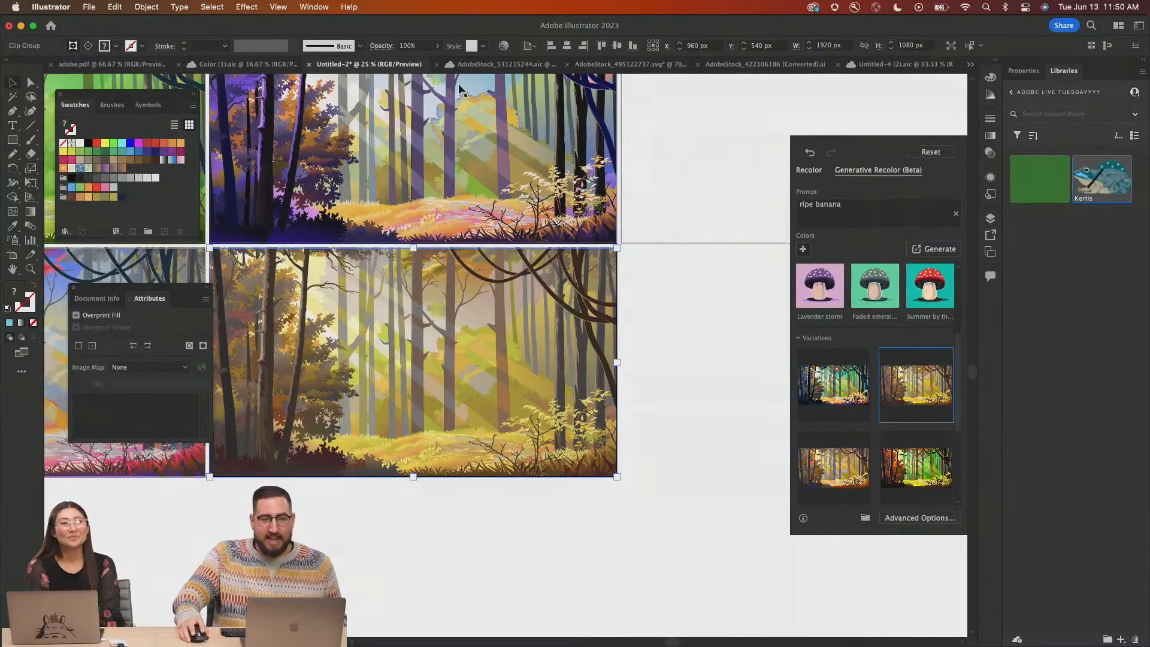
# Switch to the AdobeStock_531215244.aic document and select the whole turquoise groovy pattern.
pyautogui.click(503, 64)
pyautogui.hscroll(-6, 547, 247)
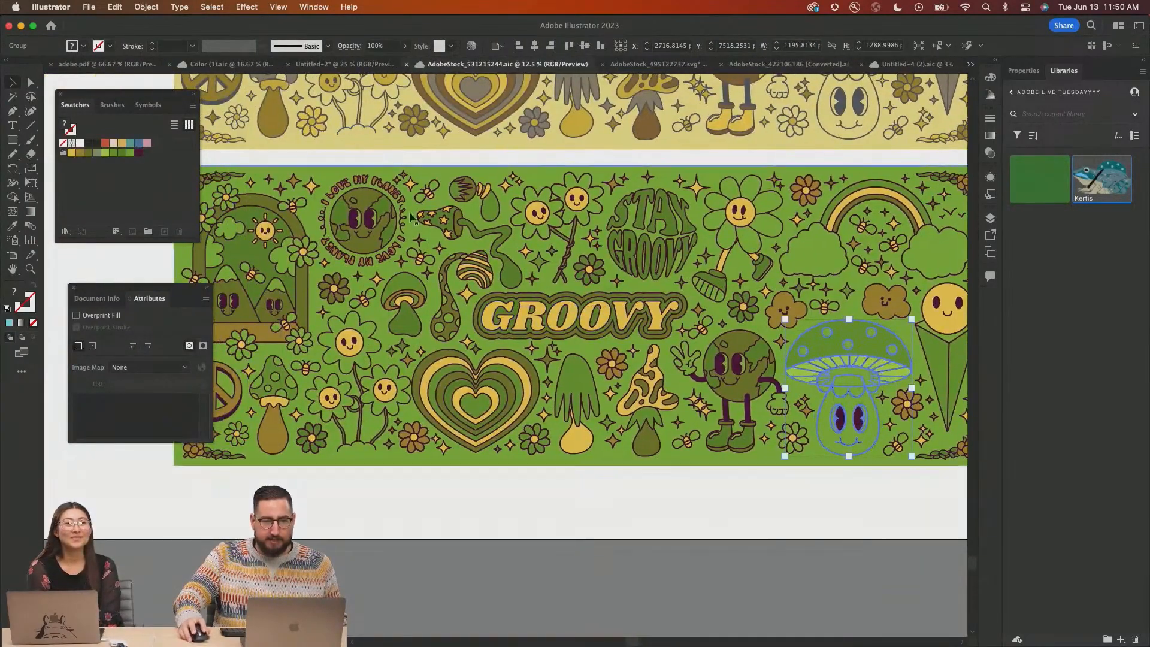
pyautogui.press('super+minus')
pyautogui.scroll(10, 335, 174)
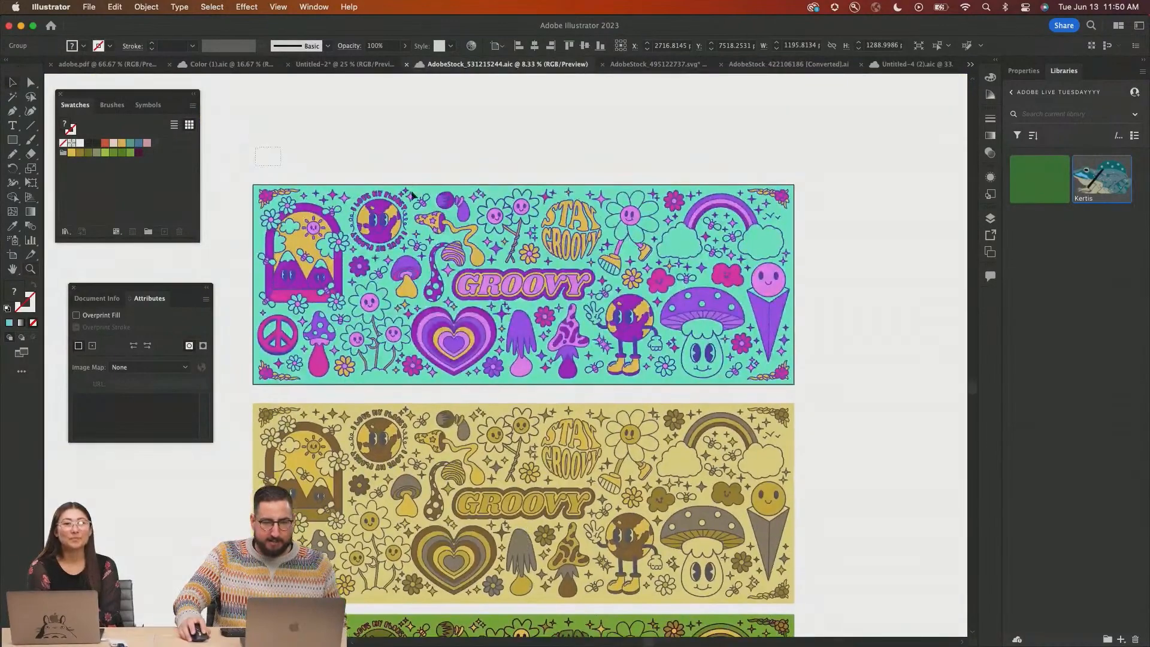
pyautogui.moveTo(850, 387); pyautogui.dragTo(850, 387)
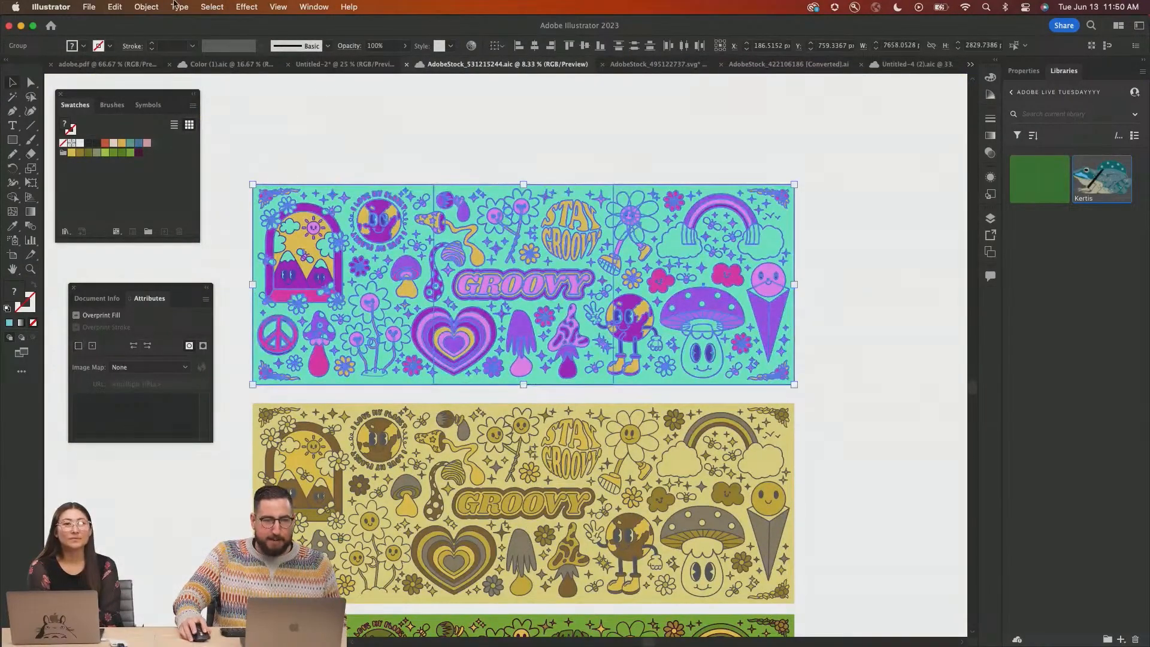
# Generate recolor variations of the turquoise groovy pattern with Generative Recolor from the prompt "halloween scary".
pyautogui.click(114, 6)
pyautogui.moveTo(207, 250)
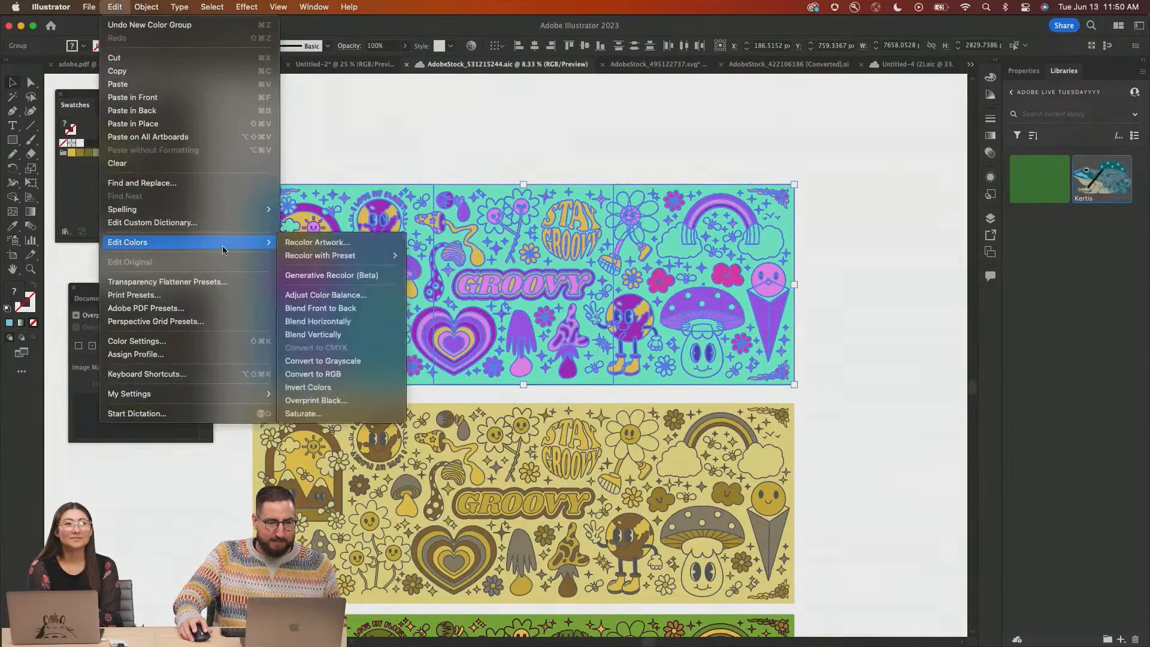
pyautogui.click(311, 278)
pyautogui.click(316, 273)
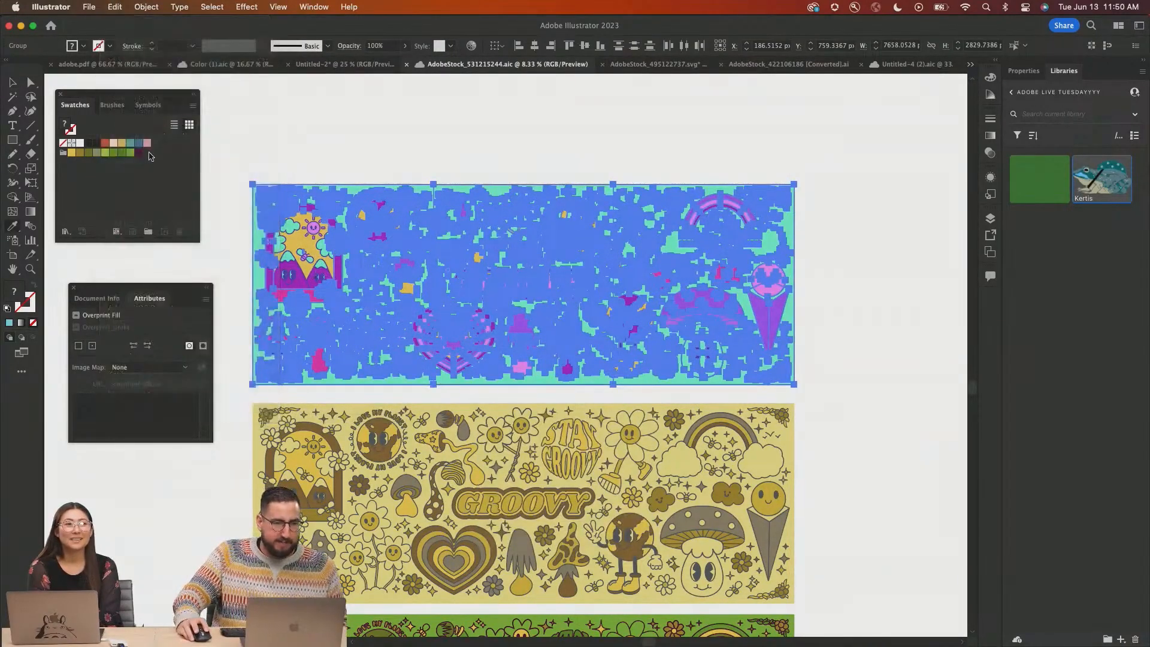
pyautogui.click(114, 7)
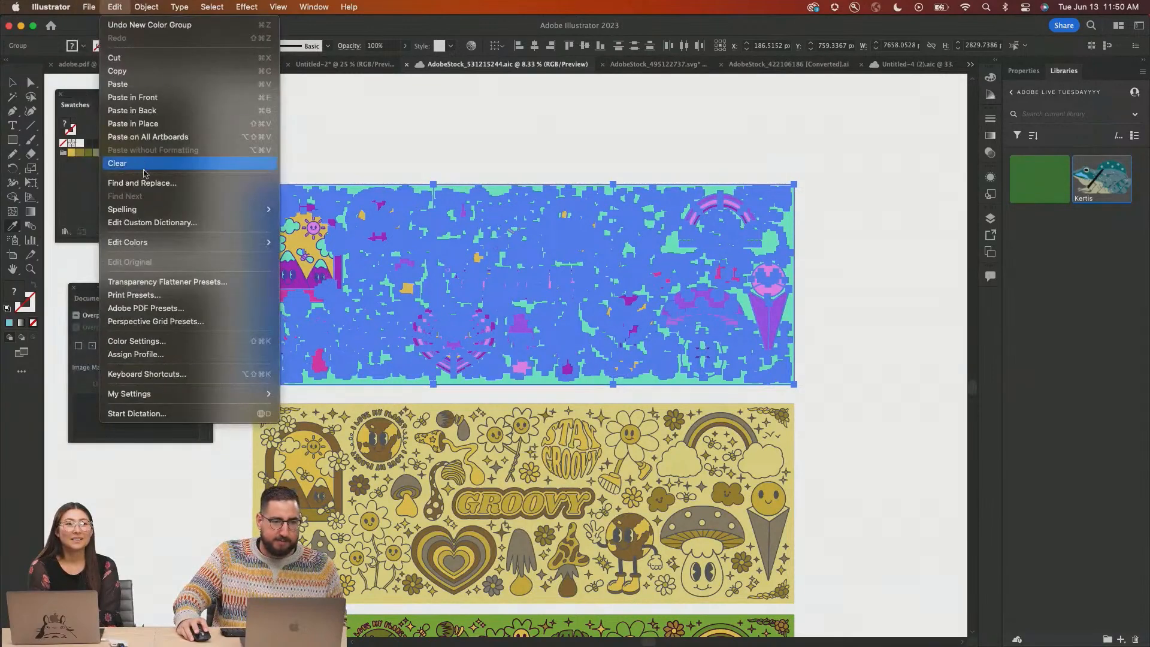
pyautogui.moveTo(186, 243)
pyautogui.click(358, 275)
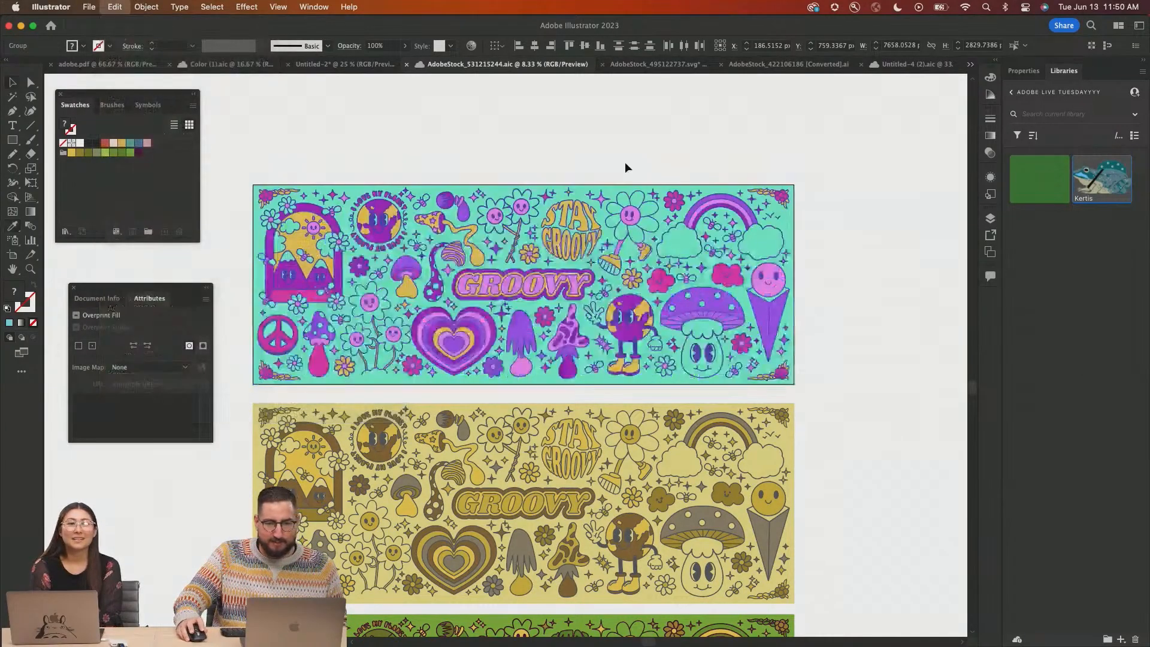
pyautogui.moveTo(580, 167); pyautogui.dragTo(814, 138)
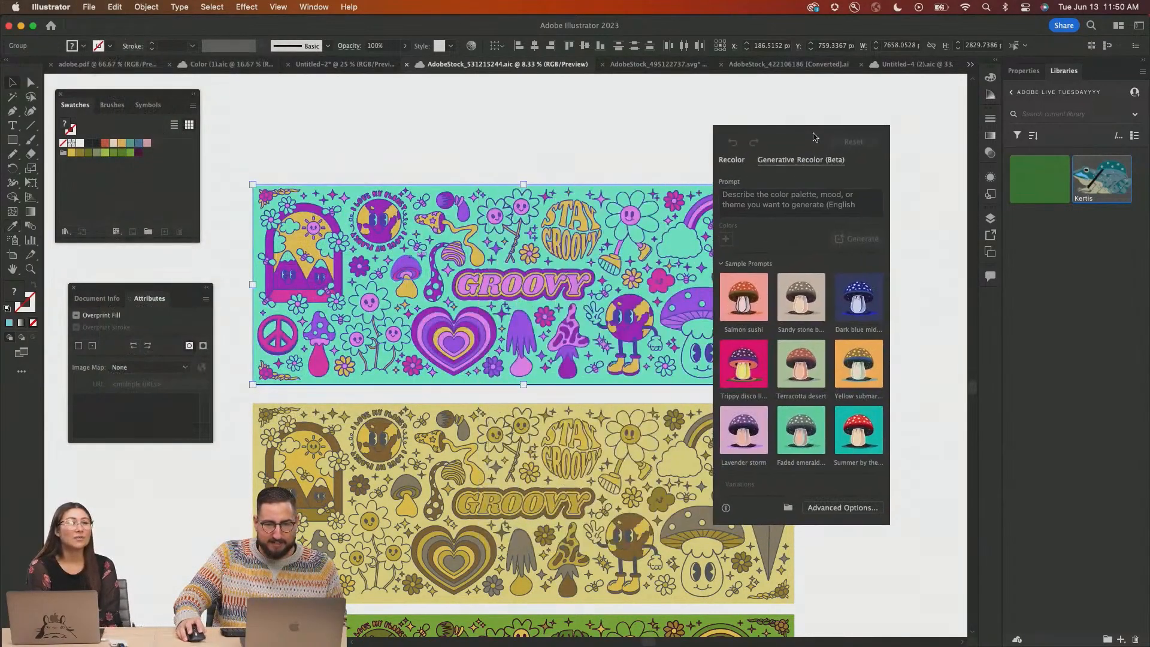
pyautogui.click(770, 194)
pyautogui.write('halloween scary')
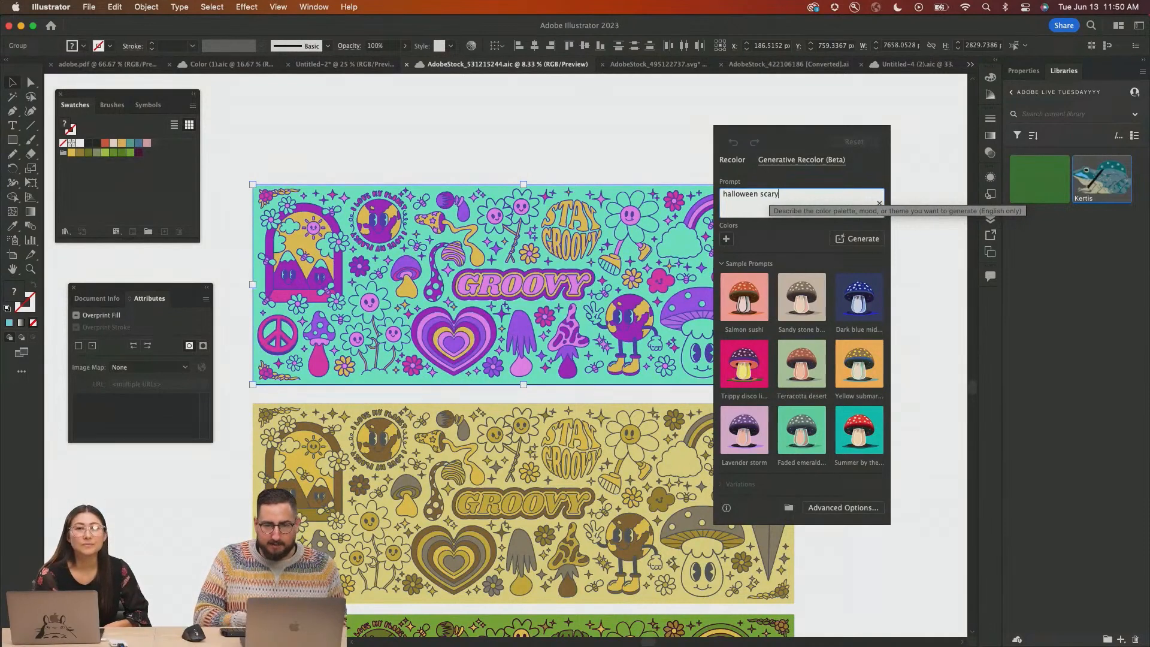
pyautogui.press('Return')
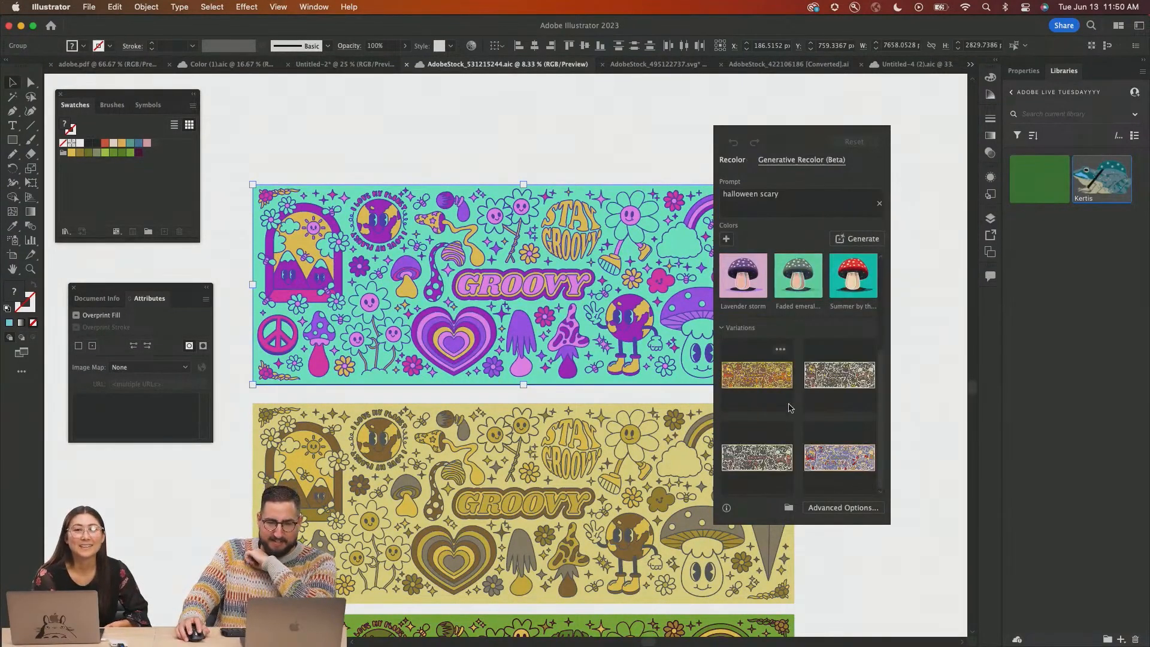
# Try the halloween scary variations on the top groovy pattern, ending with the first one applied.
pyautogui.click(774, 386)
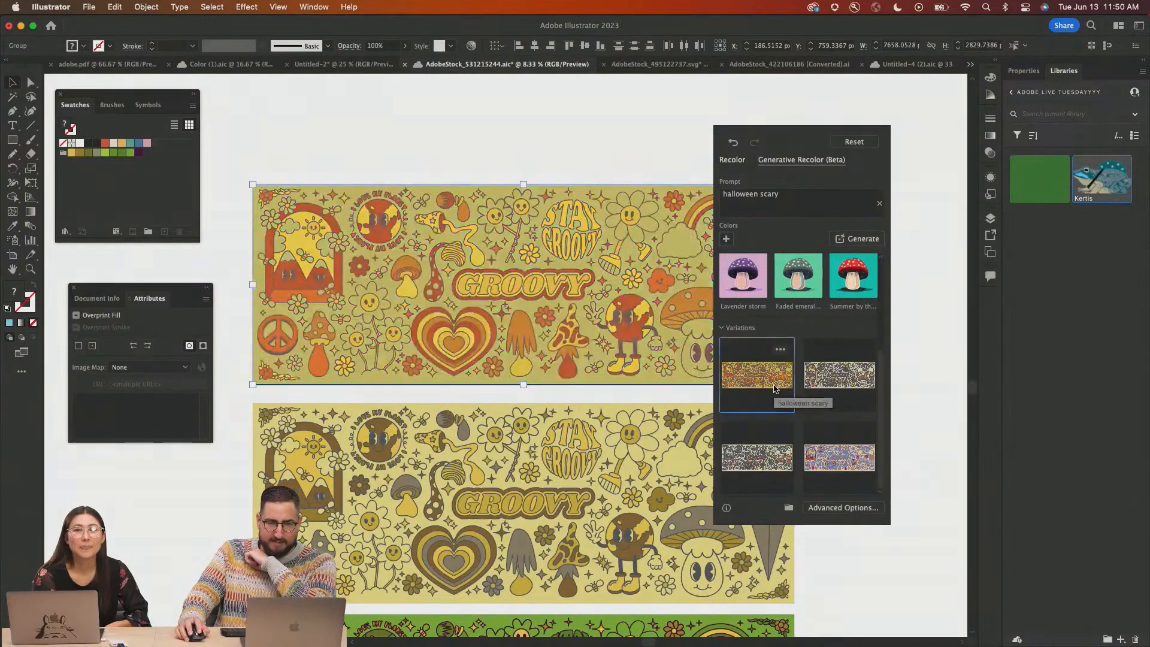
pyautogui.click(824, 385)
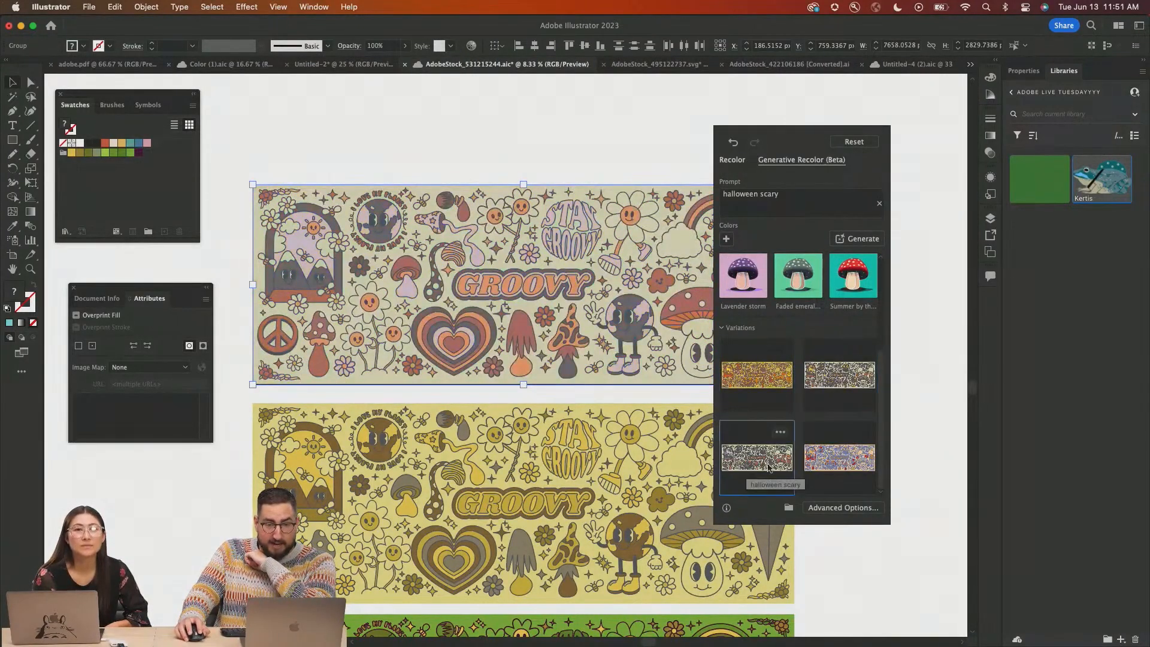
pyautogui.click(809, 467)
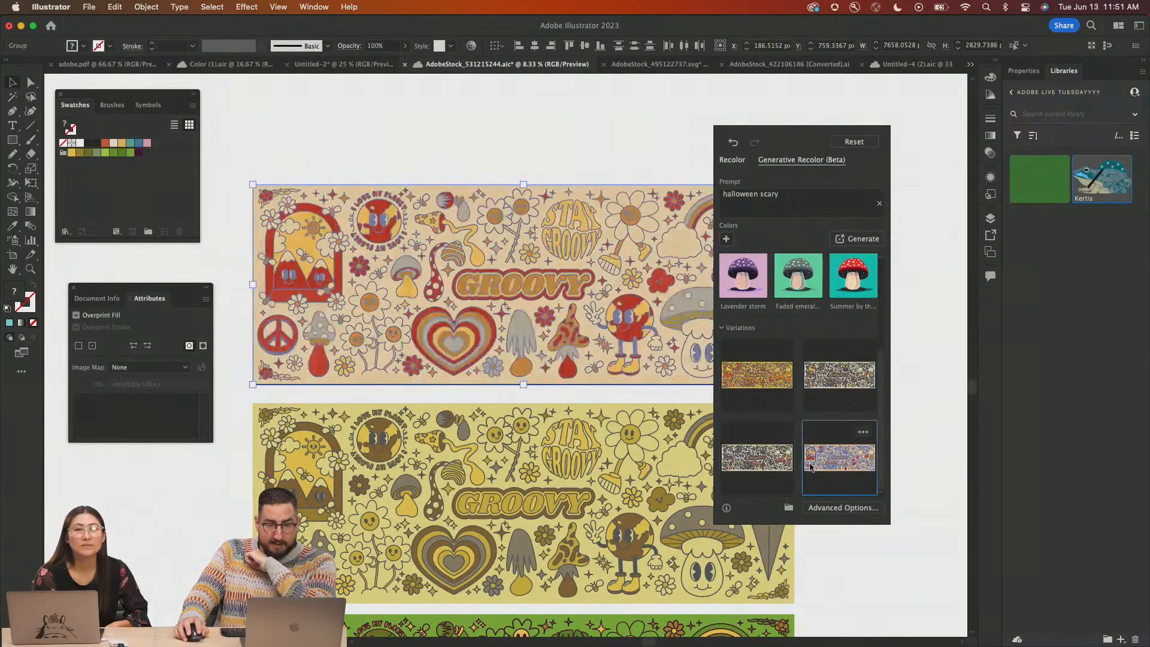
pyautogui.click(741, 387)
# Replace the prompt with "candy corn" and generate new recolor variations of the top groovy pattern.
pyautogui.tripleClick(764, 195)
pyautogui.write('candy corn')
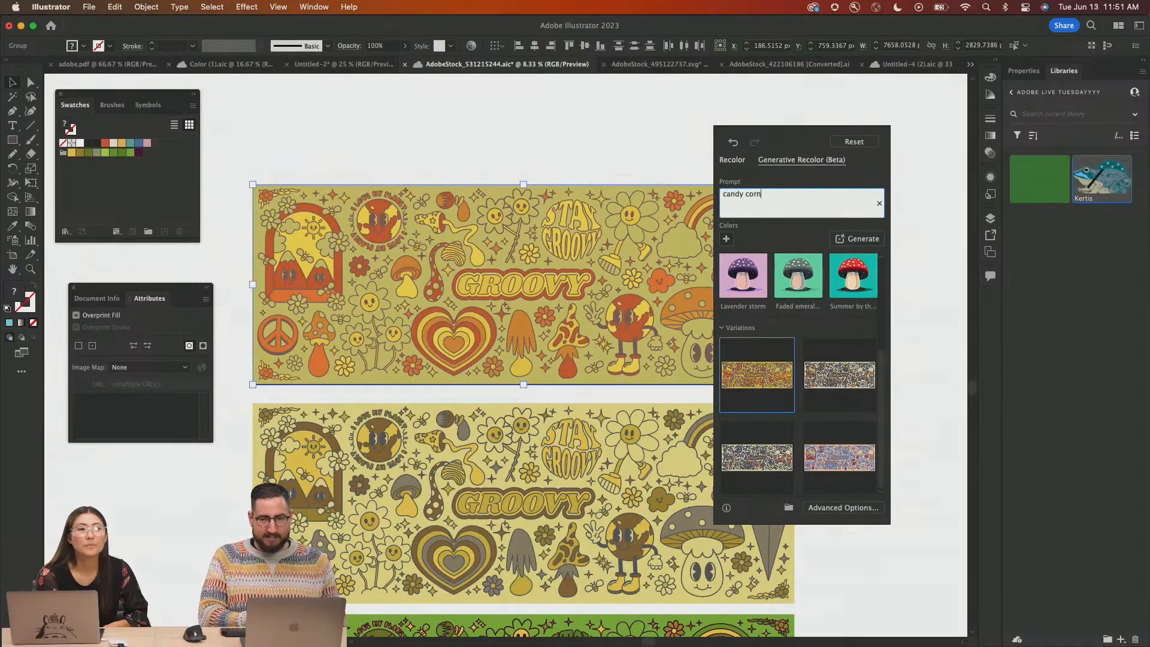
pyautogui.press('Return')
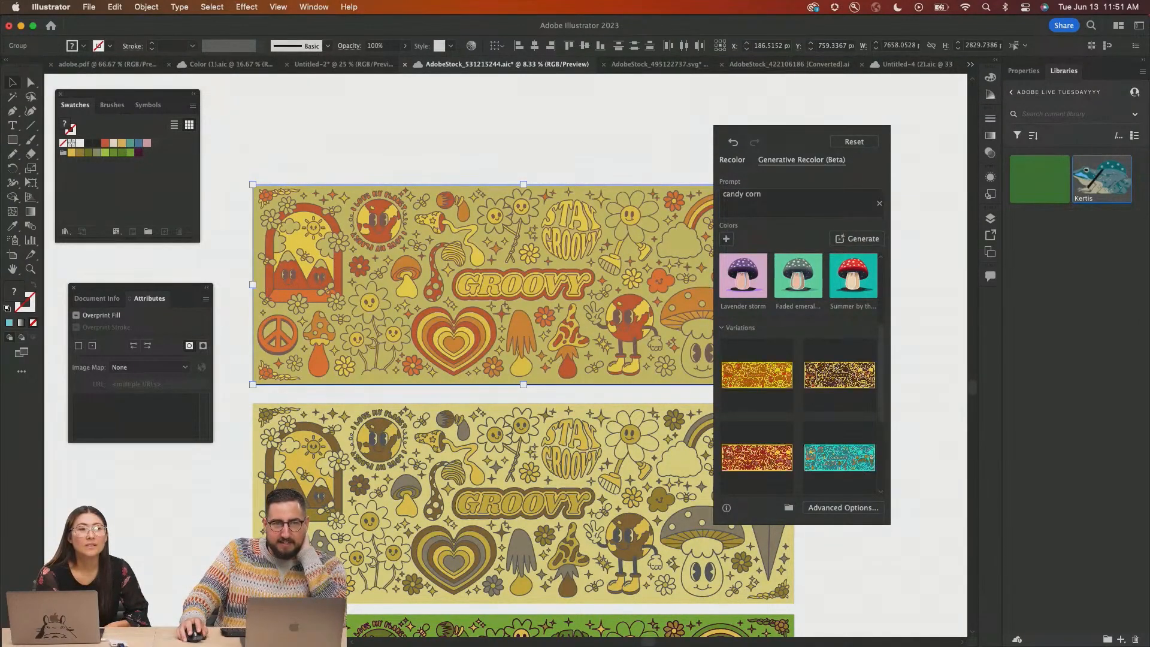
# Try the first three candy corn variations on the top groovy pattern, ending with the second one applied.
pyautogui.click(762, 381)
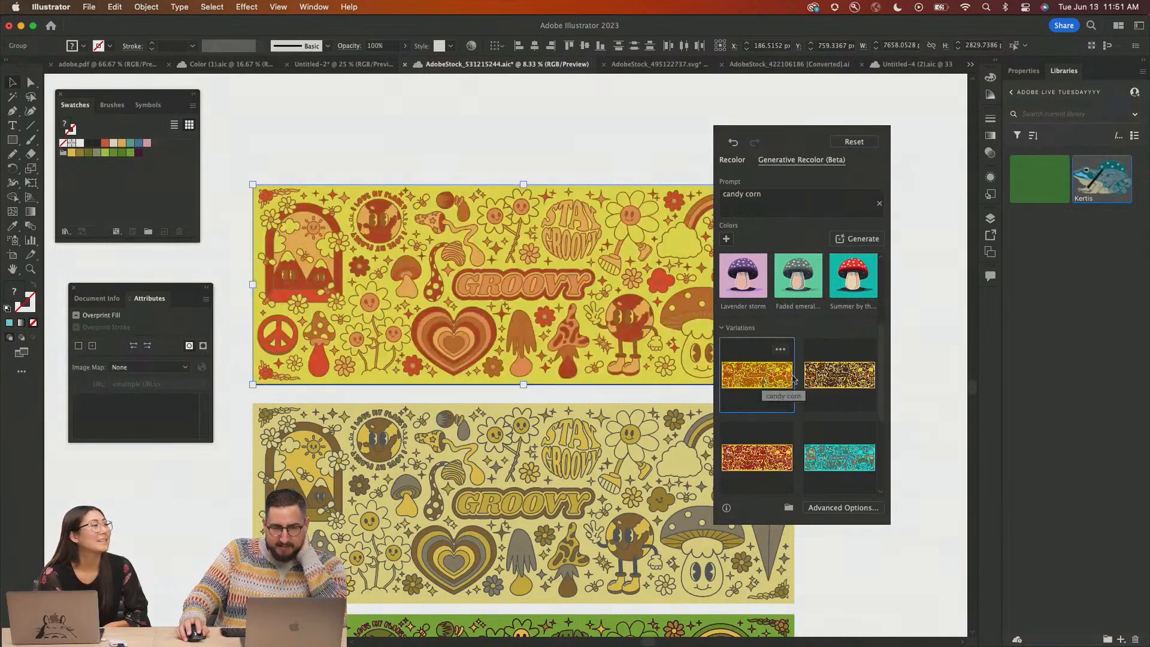
pyautogui.click(849, 377)
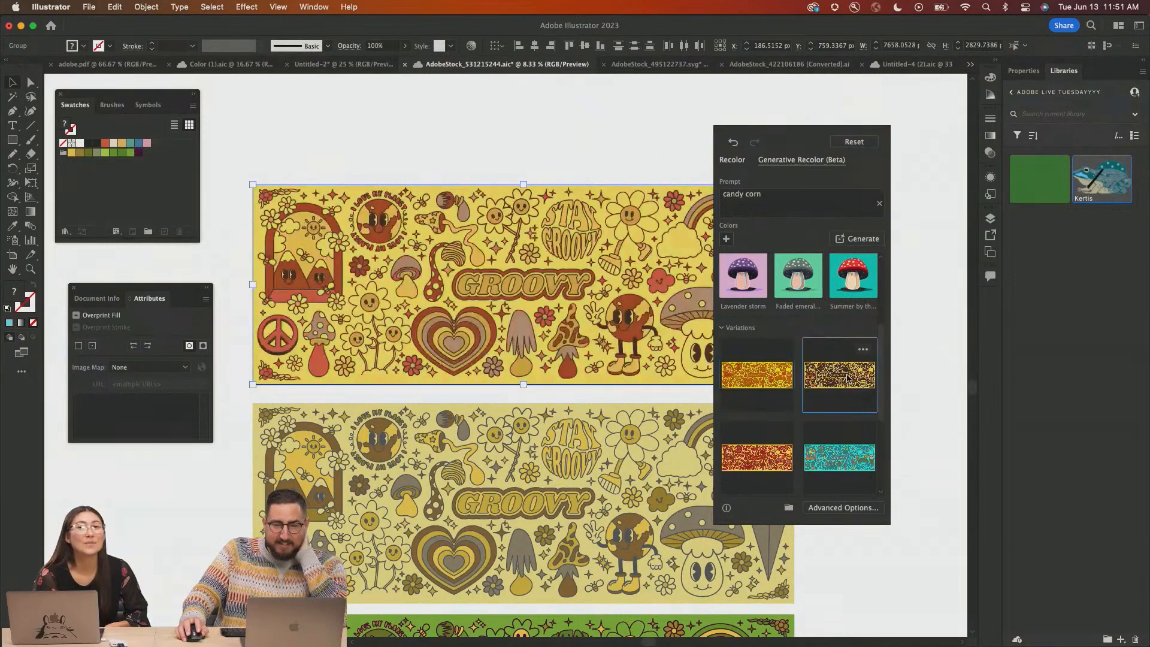
pyautogui.click(769, 465)
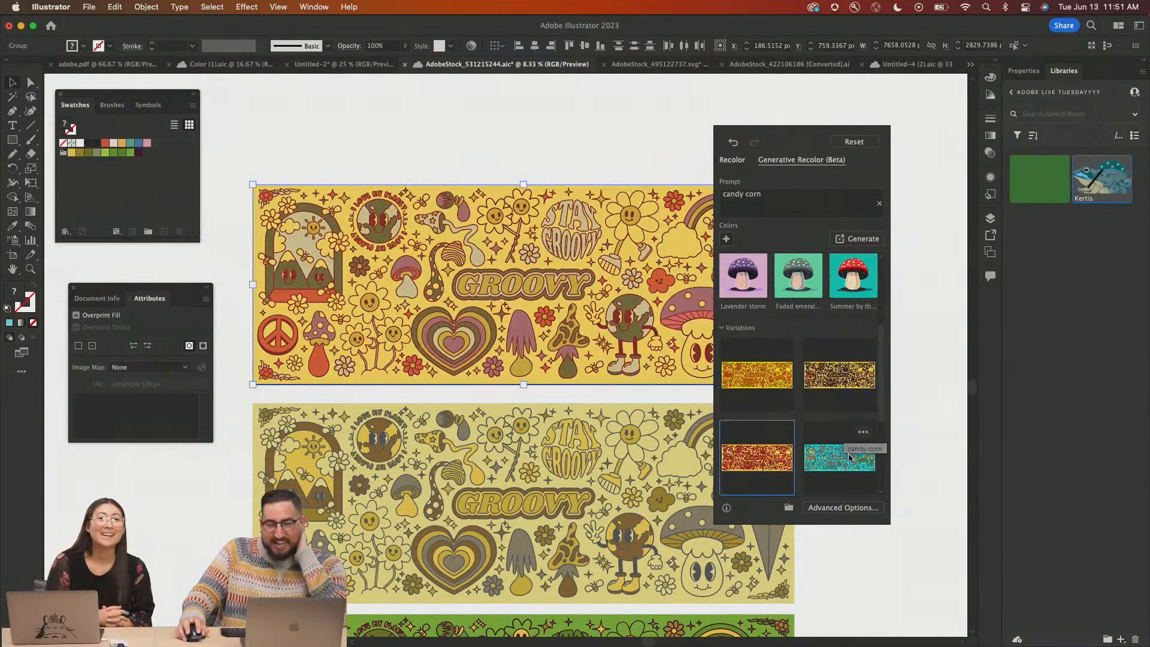
pyautogui.click(840, 386)
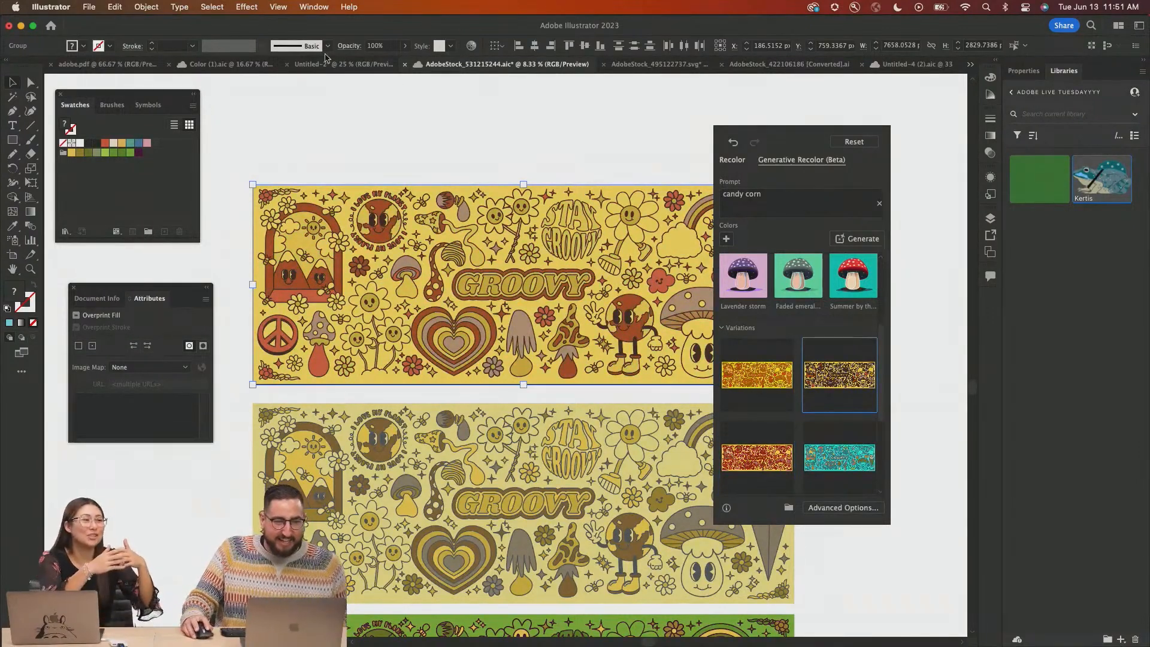
# Look through the other open documents, return to Untitled-2 and select the top-left green forest.
pyautogui.click(904, 67)
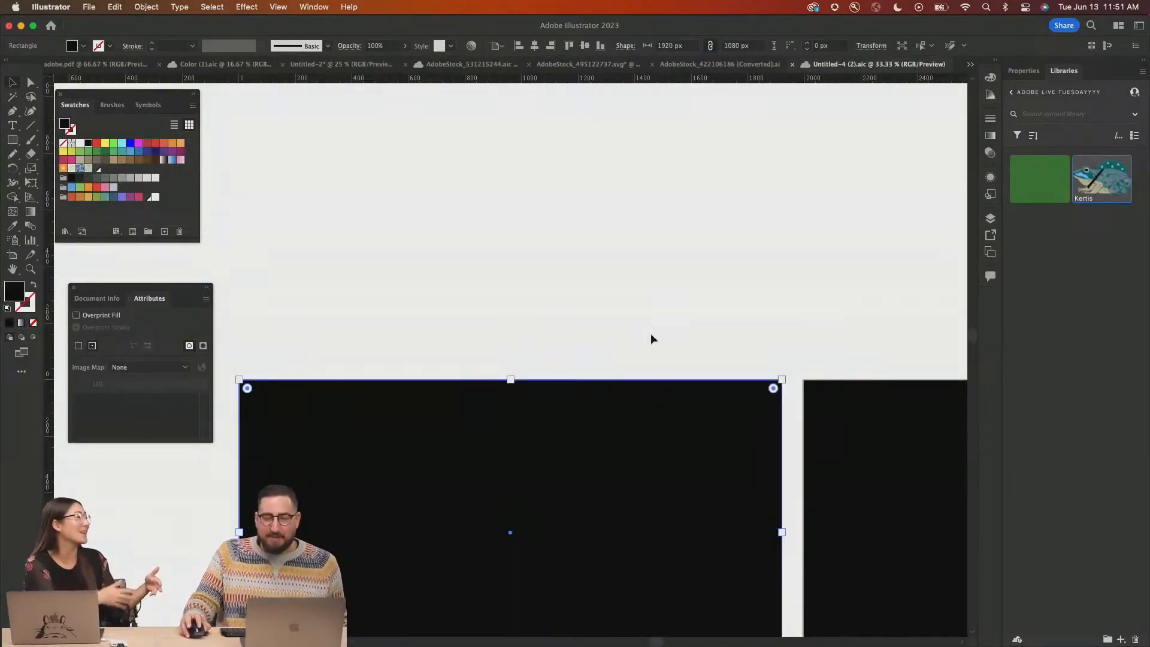
pyautogui.click(711, 65)
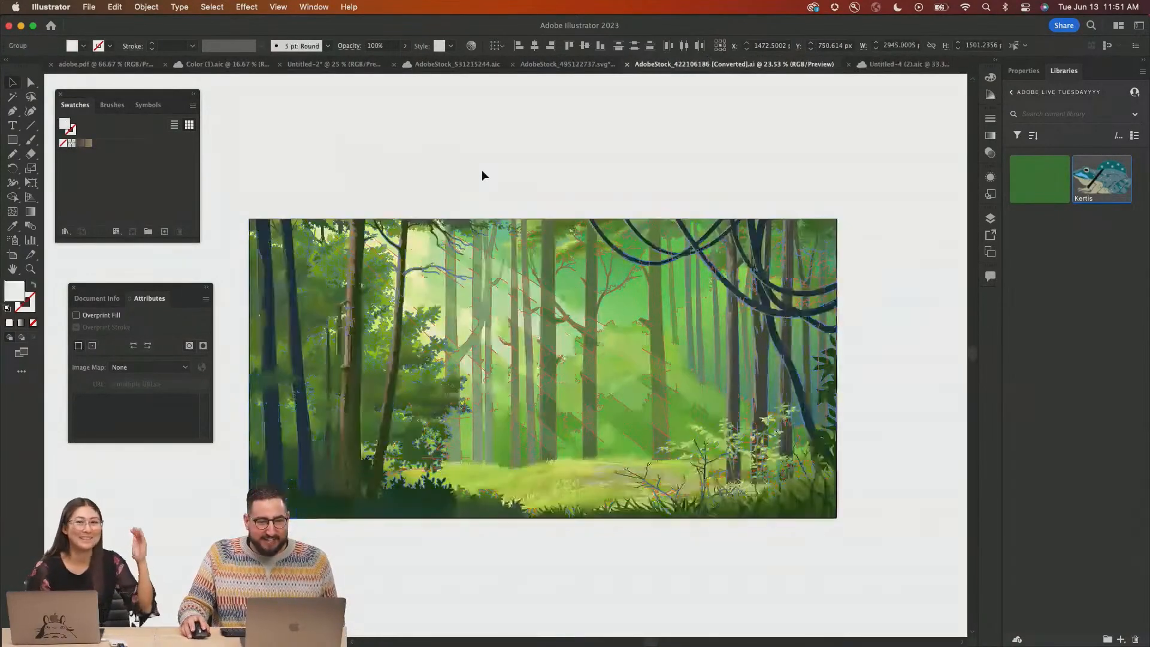
pyautogui.click(555, 64)
pyautogui.click(473, 65)
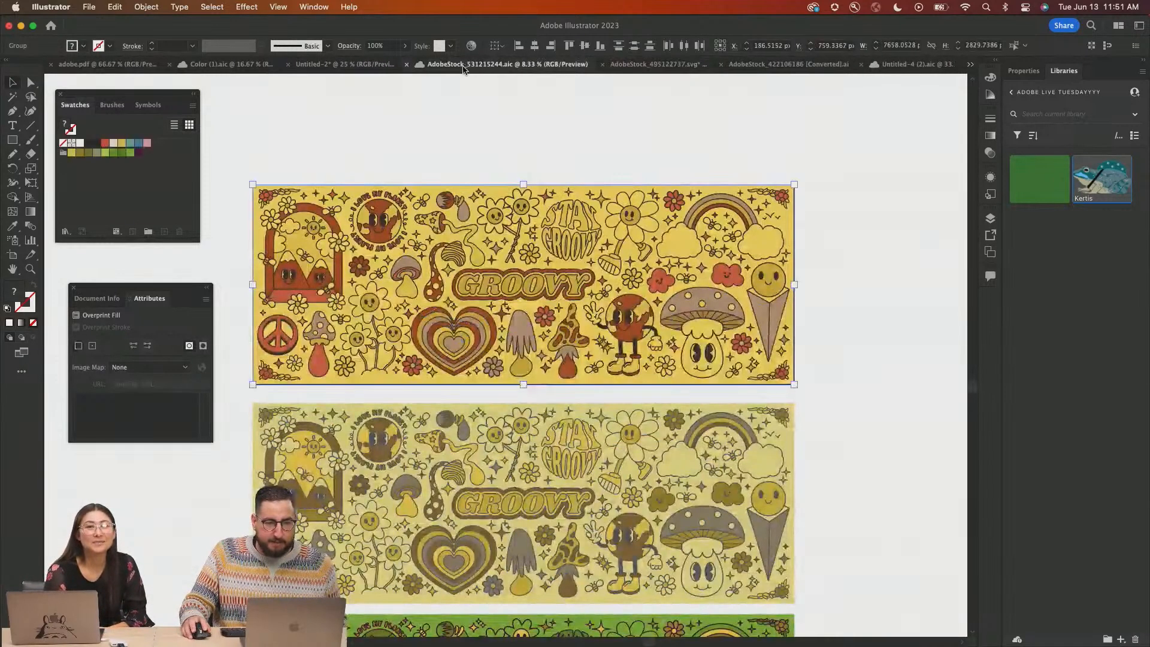
pyautogui.click(386, 63)
pyautogui.hscroll(-3, 449, 162)
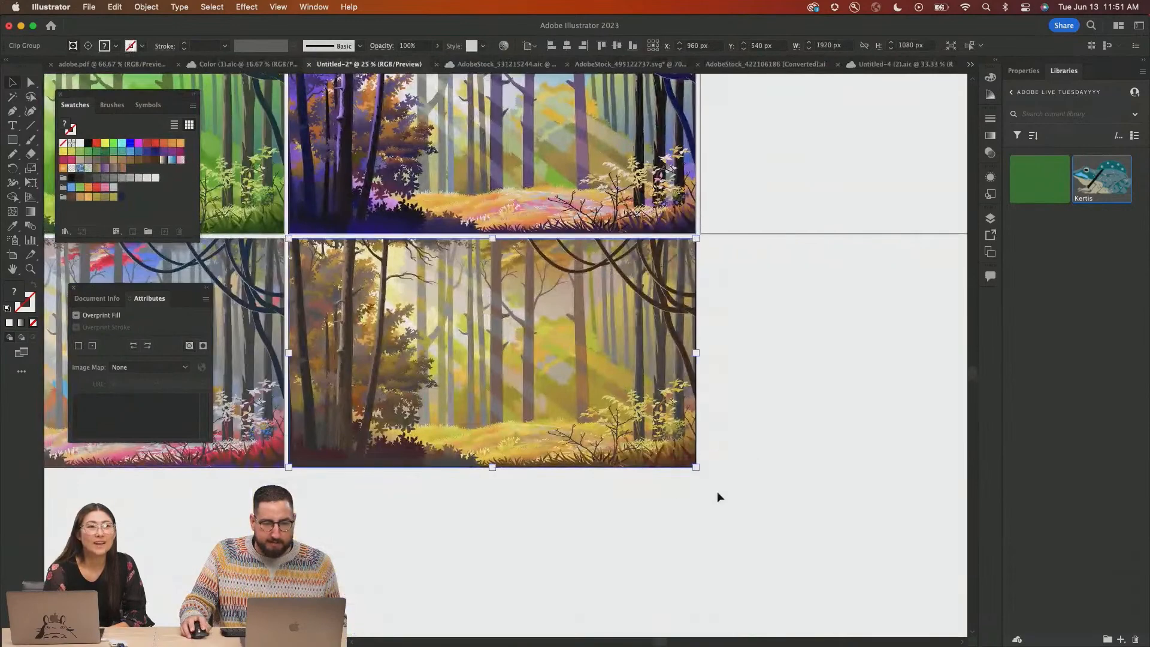
pyautogui.hscroll(-12, 726, 491)
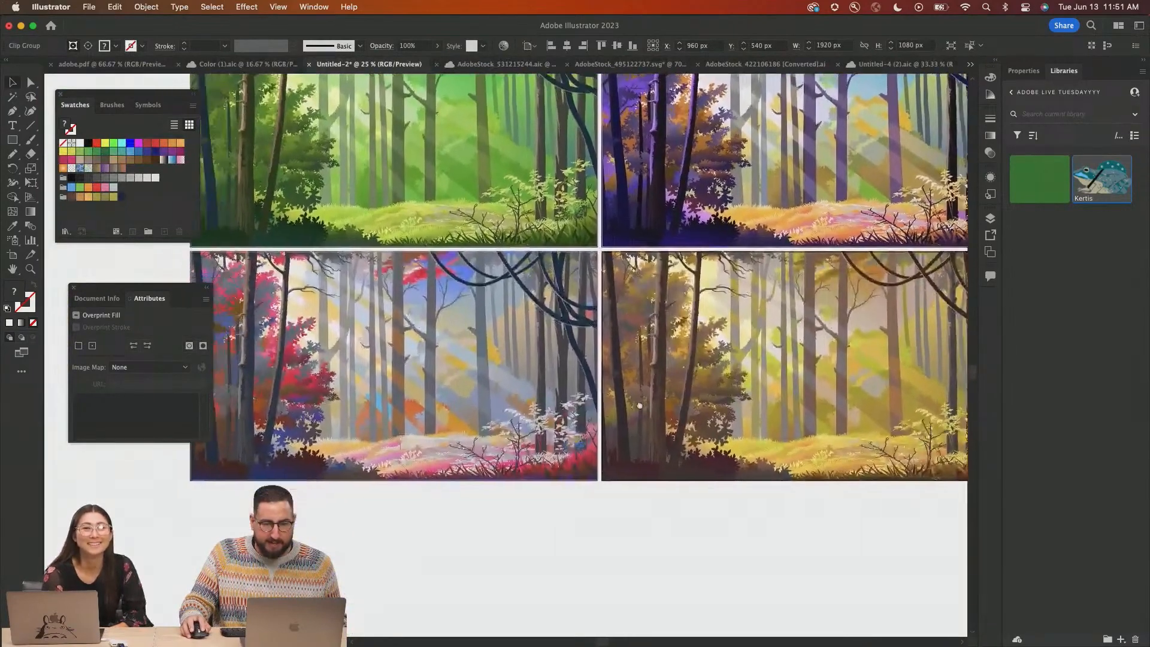
pyautogui.scroll(5, 450, 302)
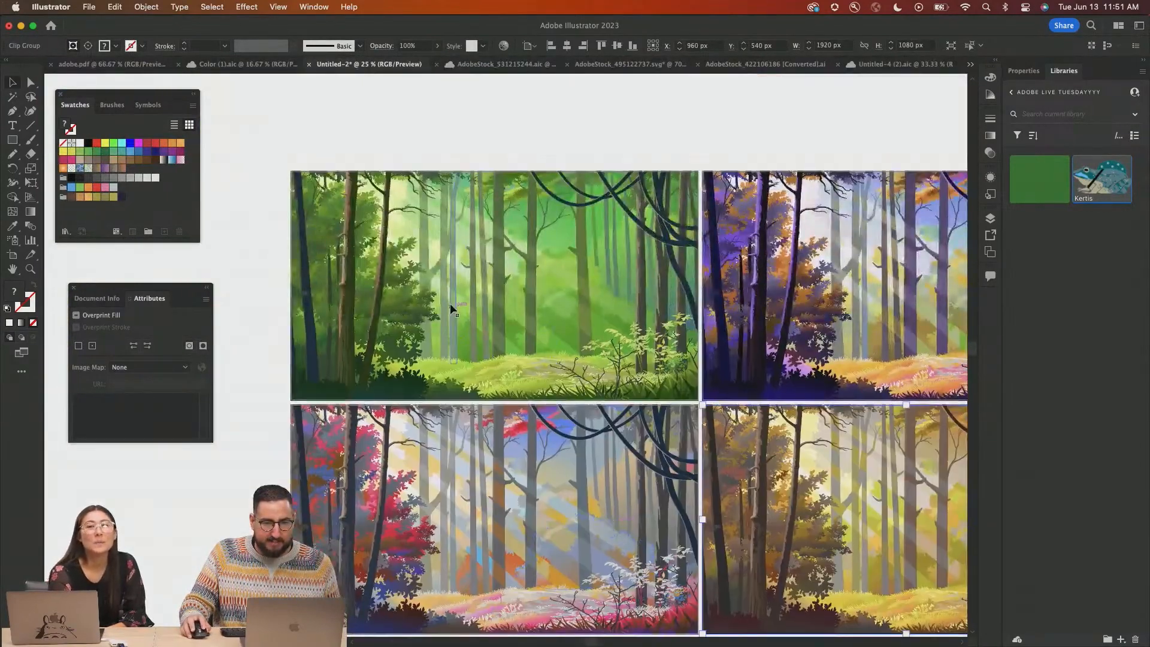
pyautogui.click(450, 302)
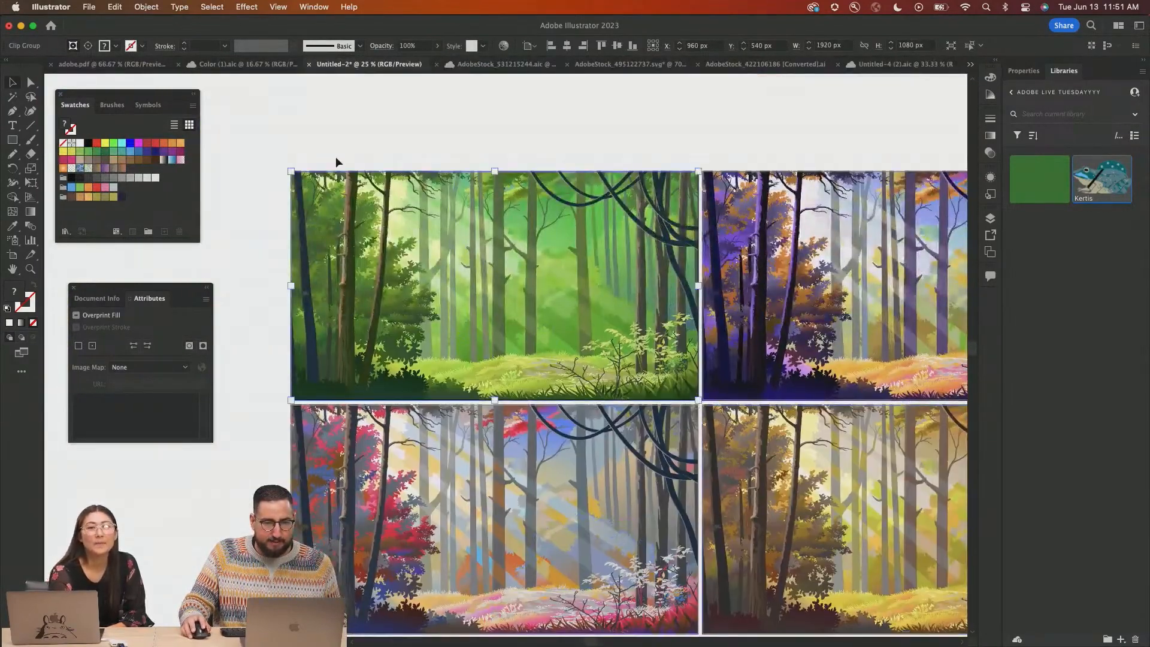
# Try to generate recolor variations of the top-left green forest with Generative Recolor from the prompt "snow cold winter".
pyautogui.click(124, 7)
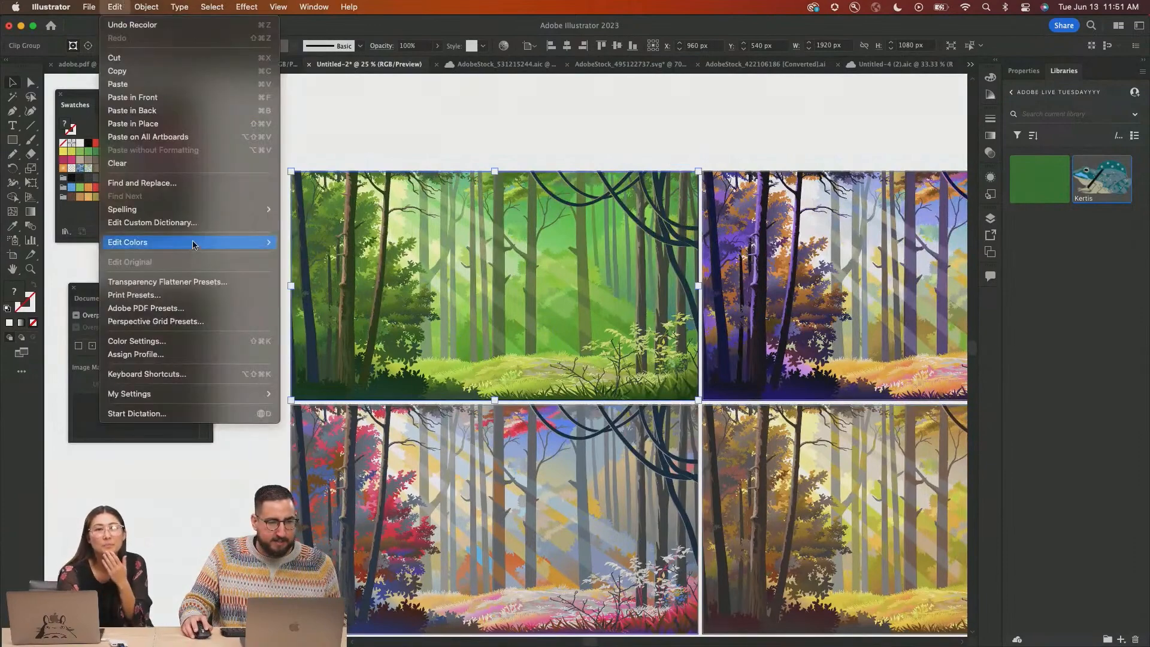
pyautogui.moveTo(191, 242)
pyautogui.click(355, 274)
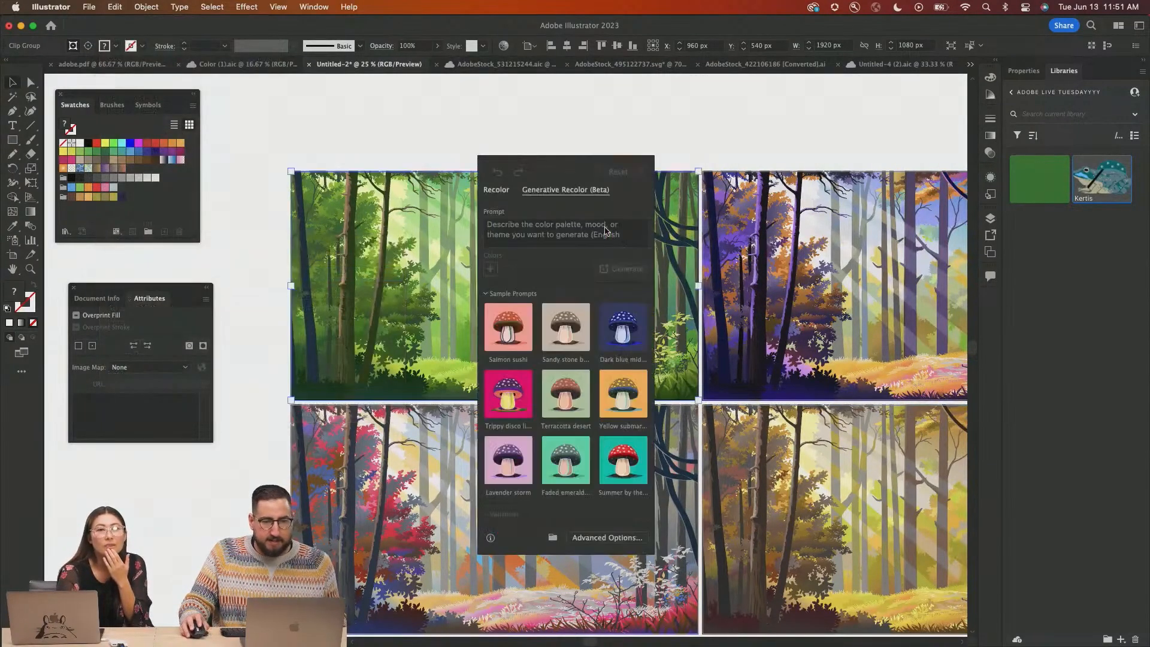
pyautogui.moveTo(556, 167); pyautogui.dragTo(838, 122)
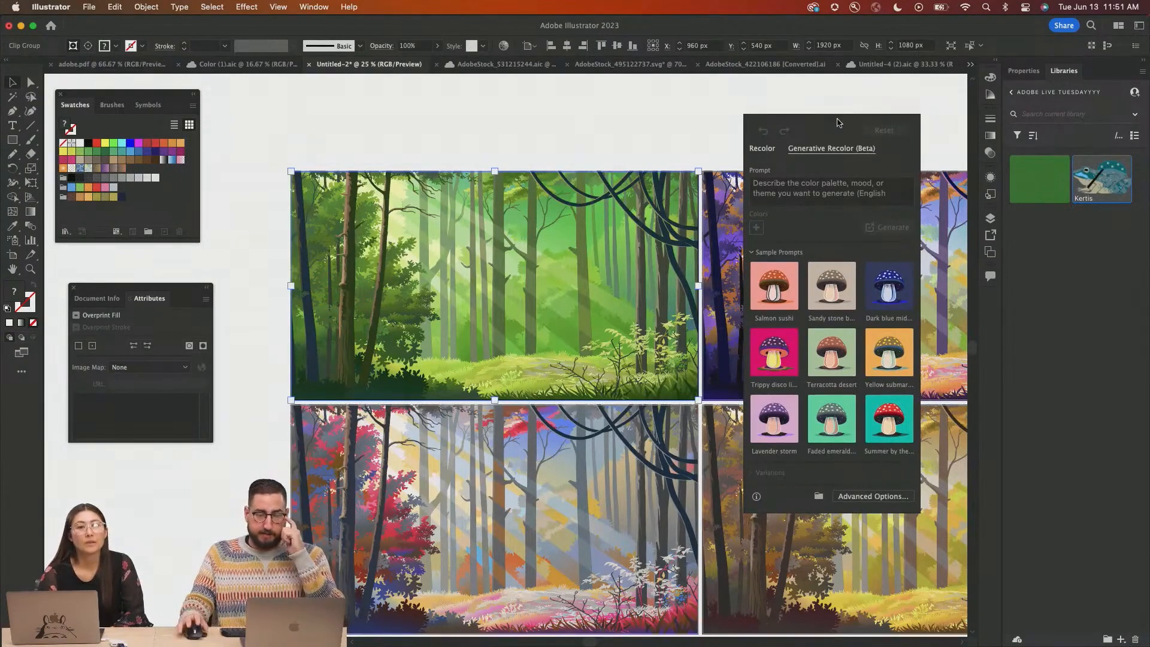
pyautogui.click(817, 187)
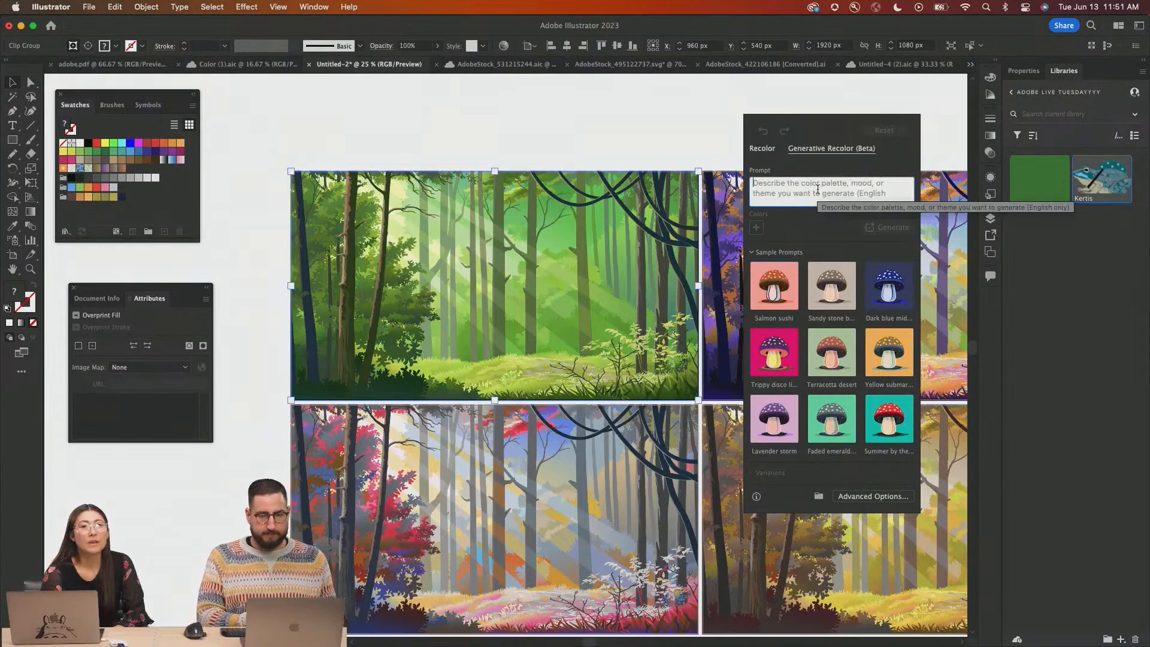
pyautogui.write('sno')
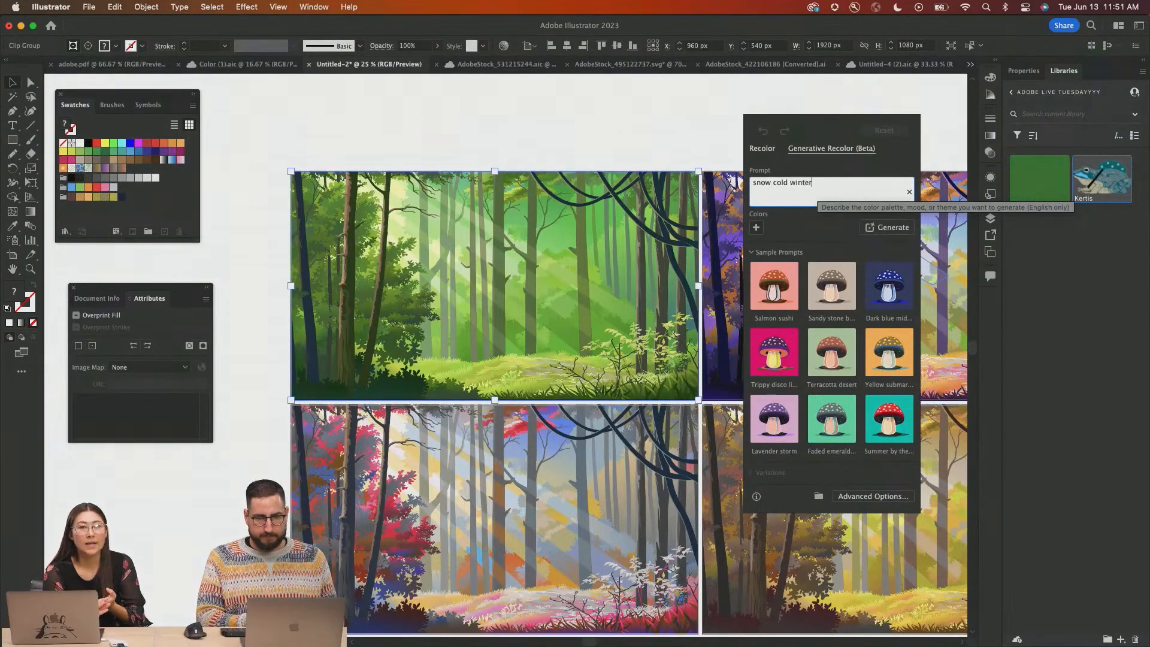
pyautogui.write('w cold winter')
pyautogui.press('Return')
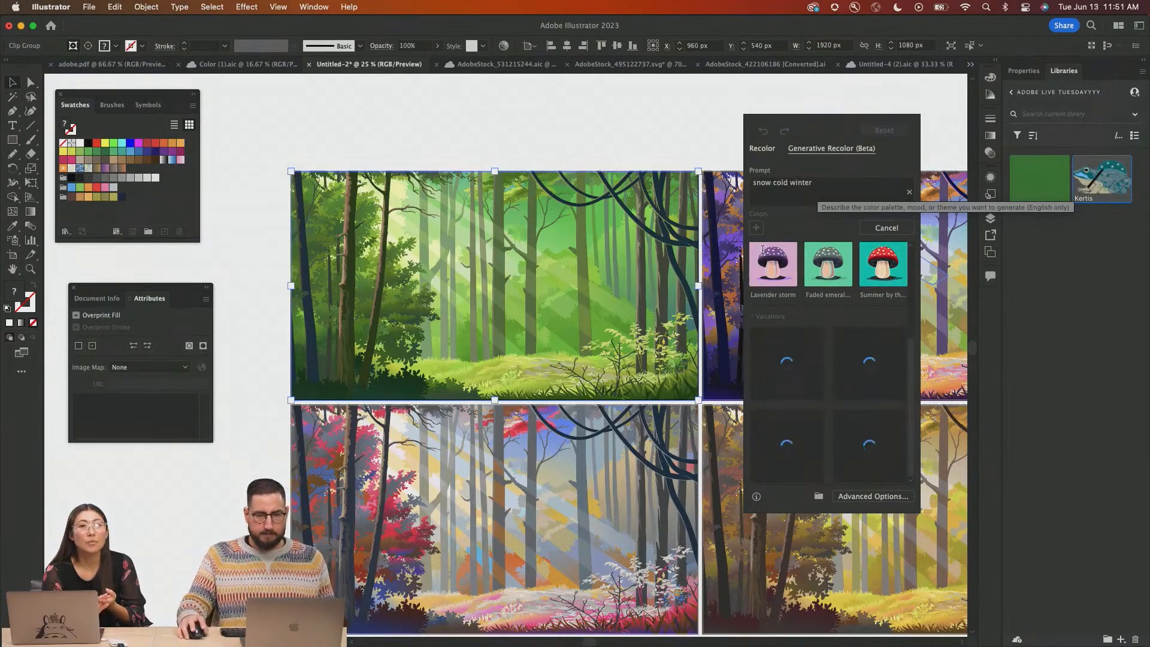
pyautogui.press('Escape')
# Generate new recolor variations of the top-left green forest with Generative Recolor from the prompt "cold winter snow".
pyautogui.click(125, 7)
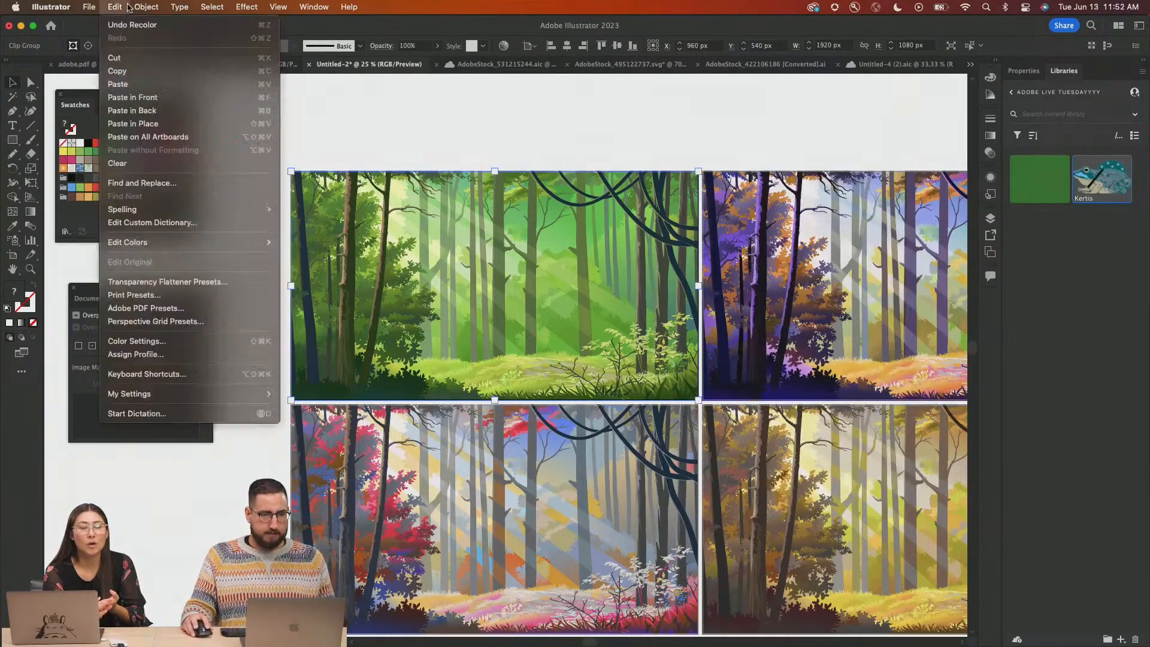
pyautogui.moveTo(199, 242)
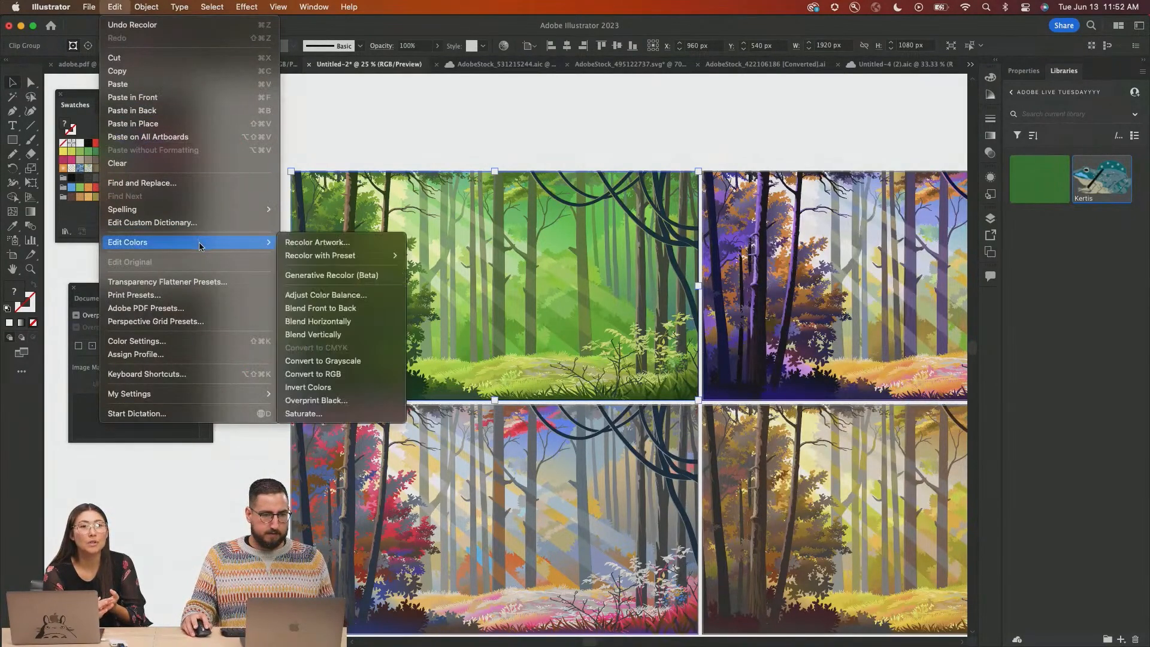
pyautogui.click(331, 276)
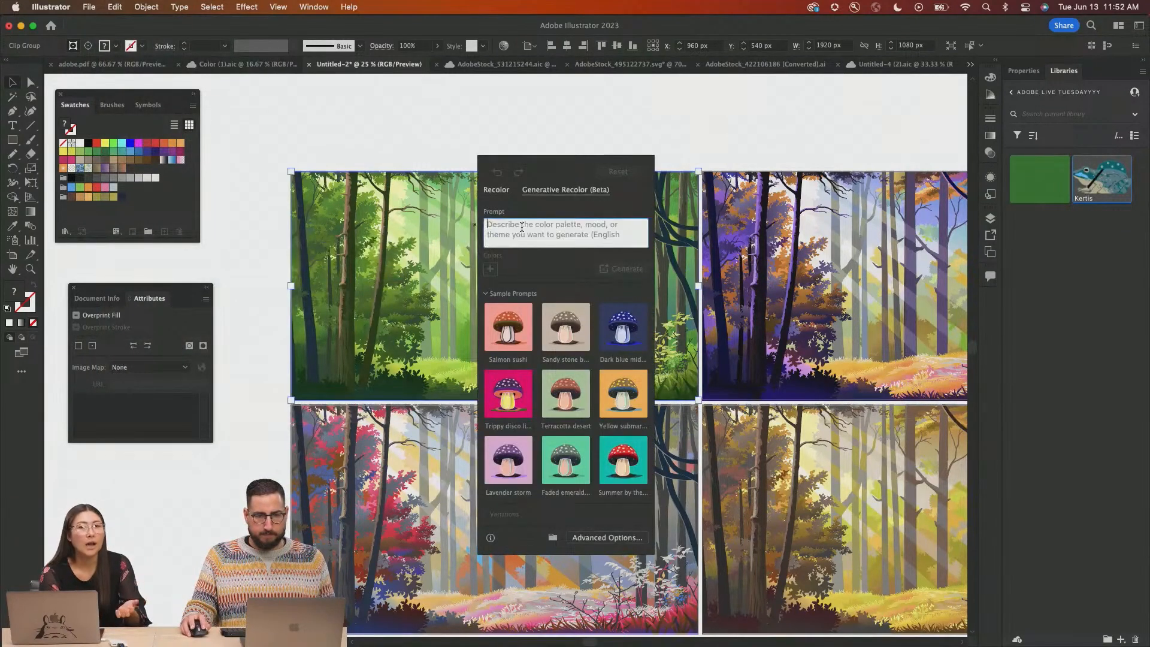
pyautogui.write('cold winter snow')
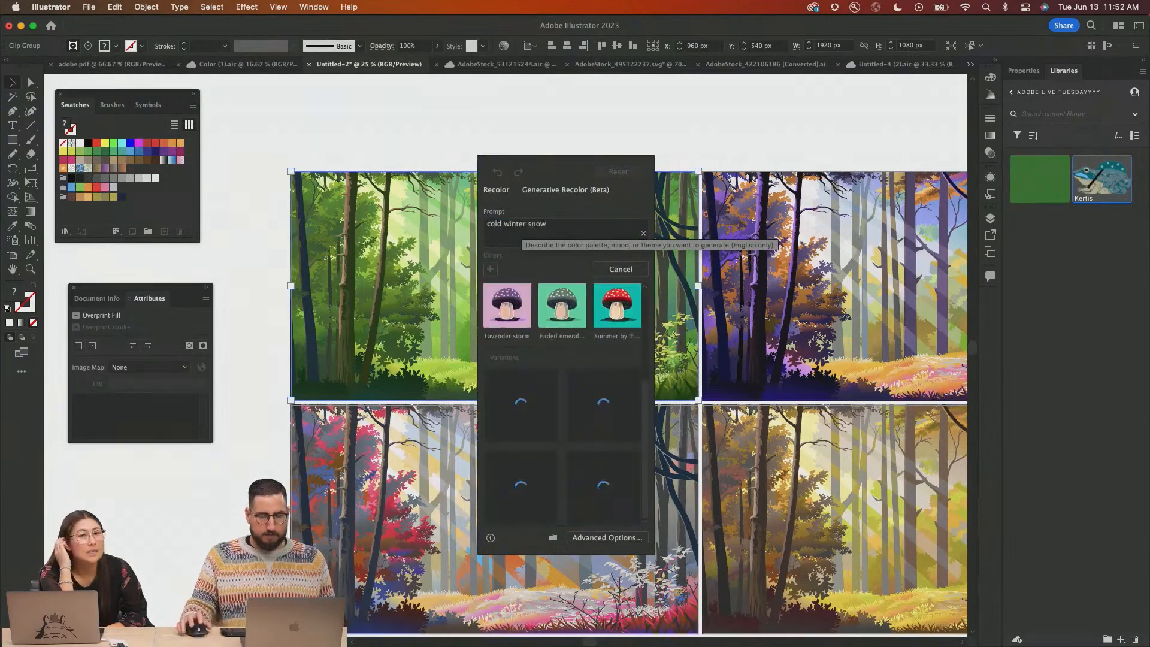
pyautogui.moveTo(544, 168); pyautogui.dragTo(786, 109)
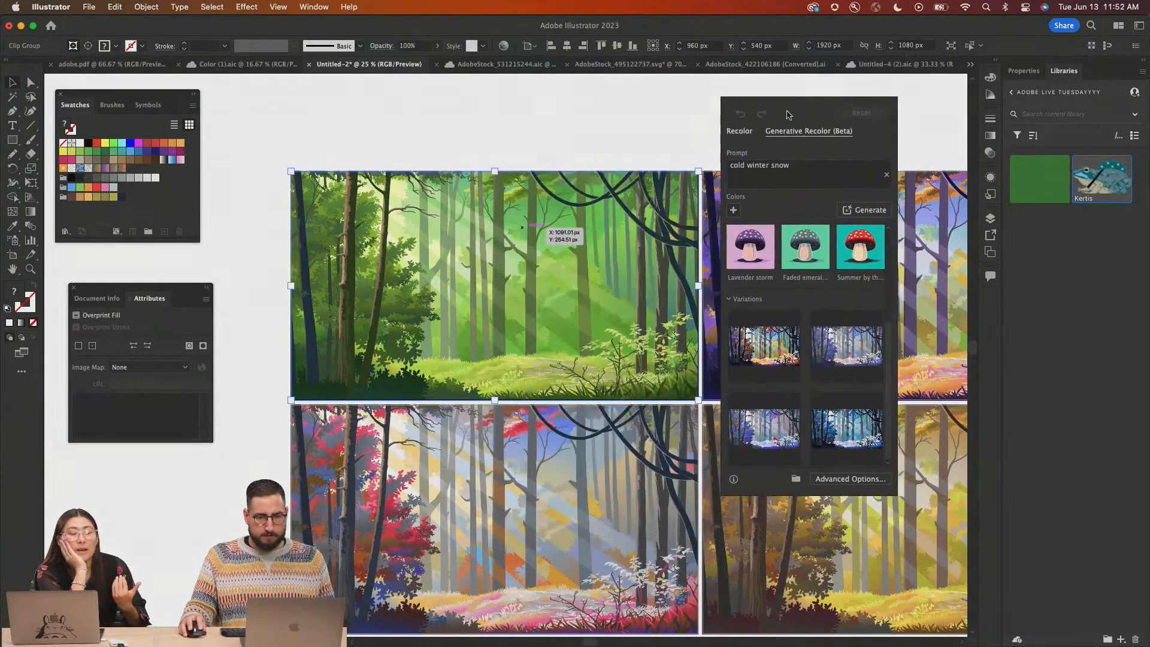
# Try all four cold winter snow variations on the top-left forest, ending with the fourth one applied.
pyautogui.click(852, 442)
pyautogui.click(780, 435)
pyautogui.click(829, 362)
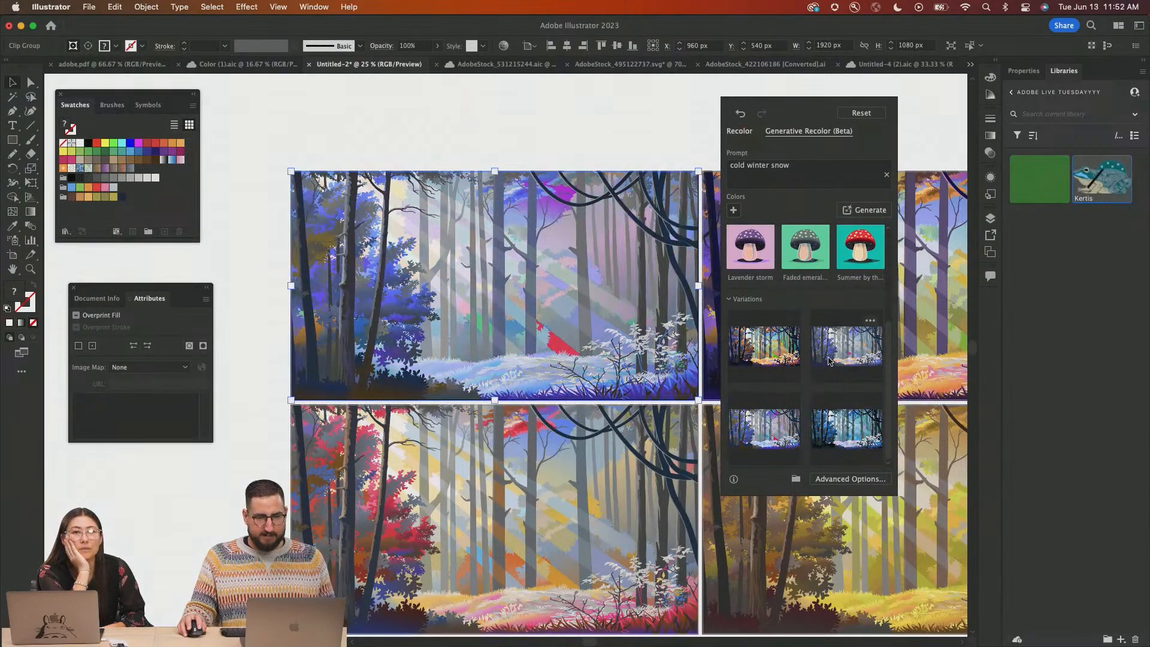
pyautogui.click(777, 357)
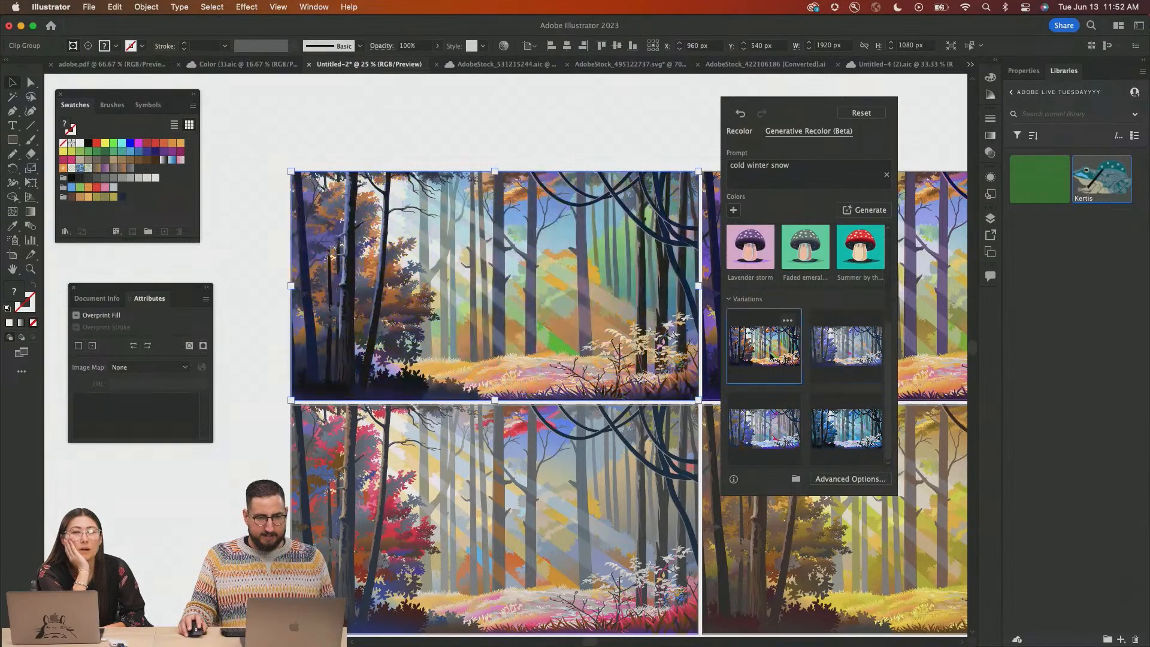
pyautogui.click(841, 422)
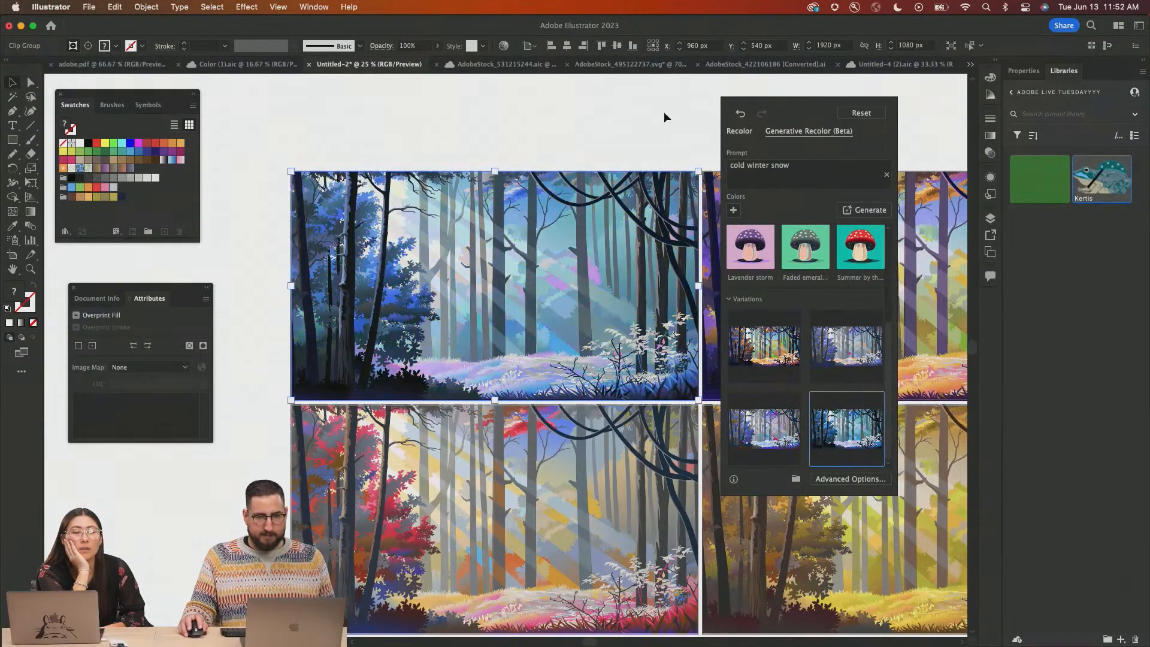
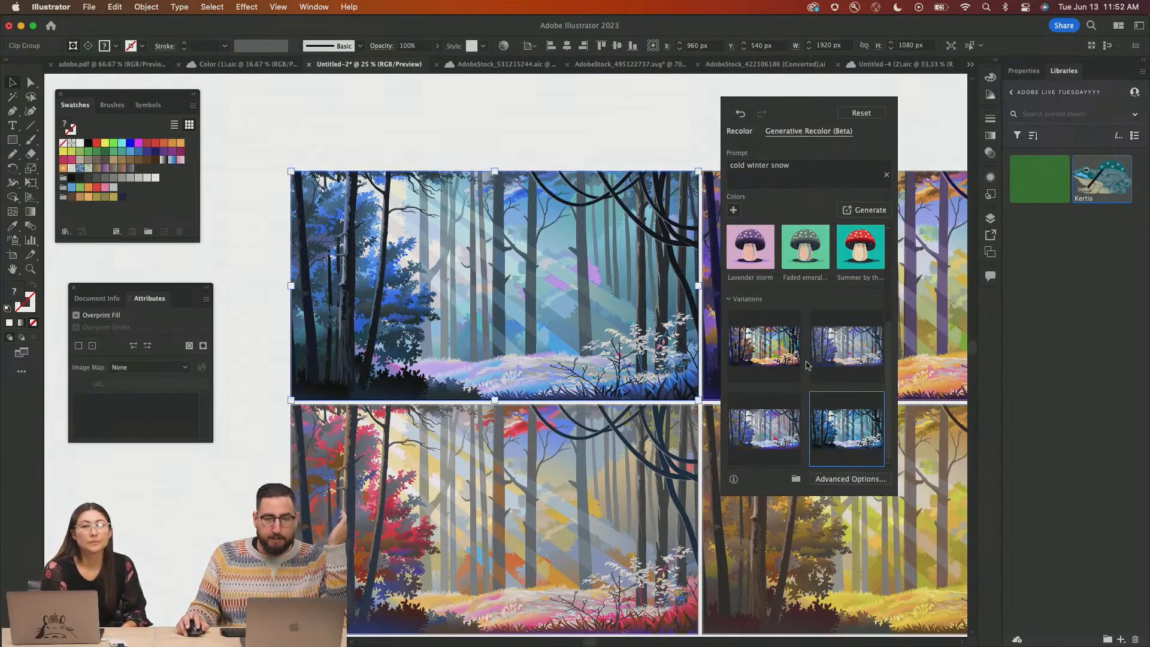
# Add a medium blue swatch as the guiding color for the "cold winter snow" prompt and generate new variations.
pyautogui.scroll(3, 809, 276)
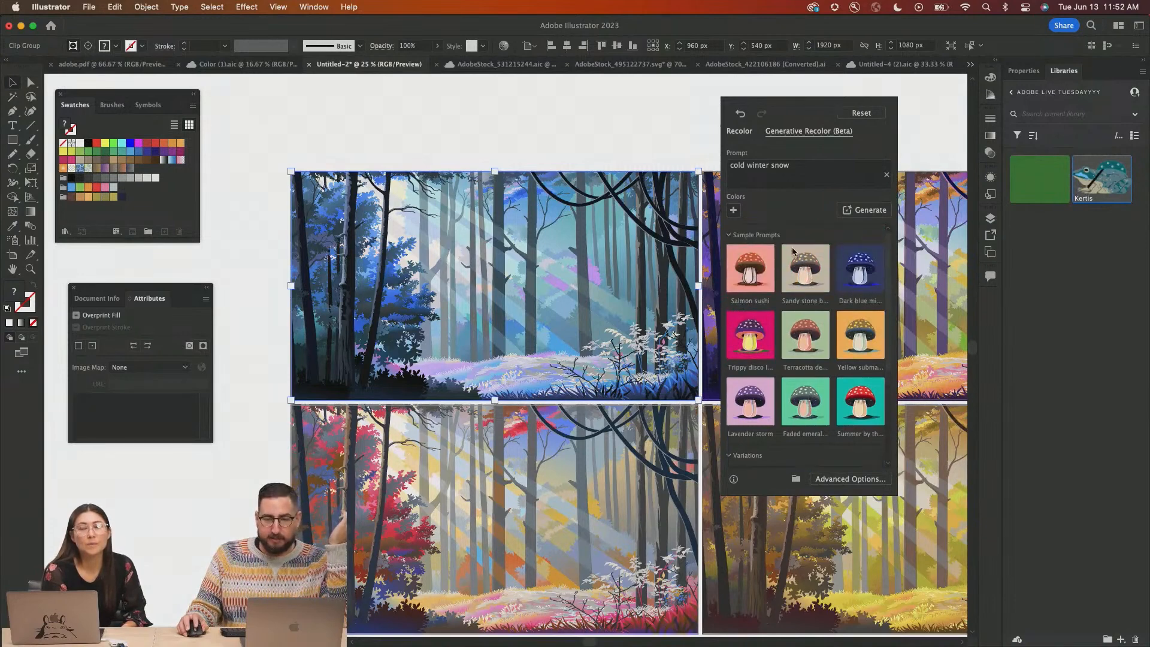
pyautogui.scroll(2, 808, 276)
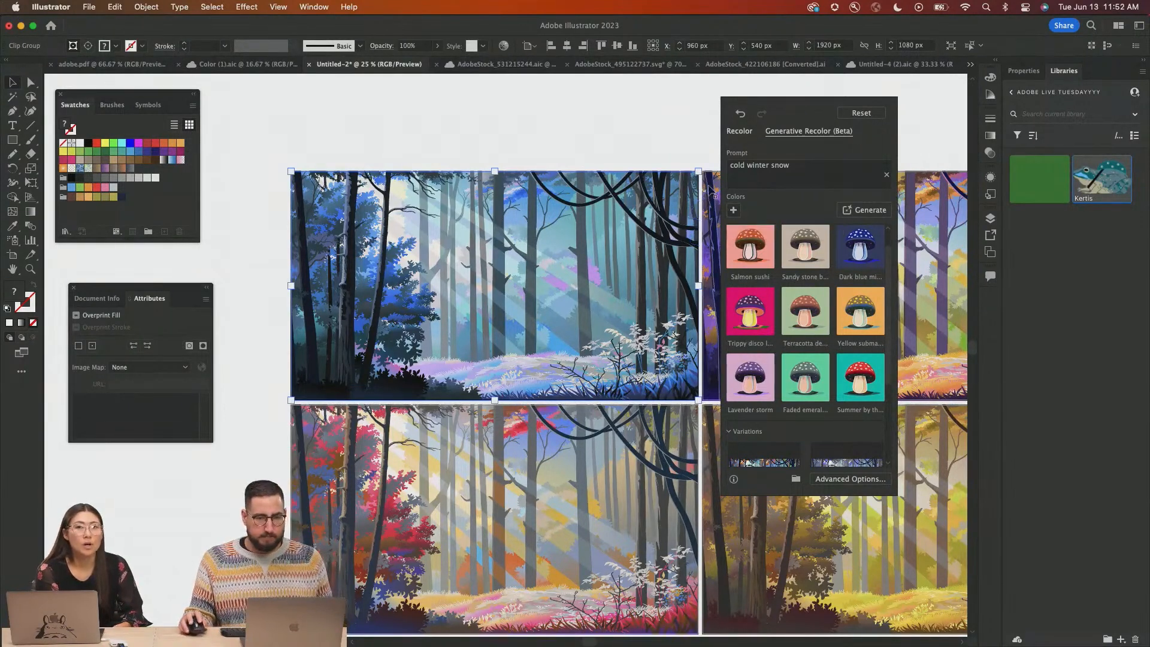
pyautogui.click(735, 211)
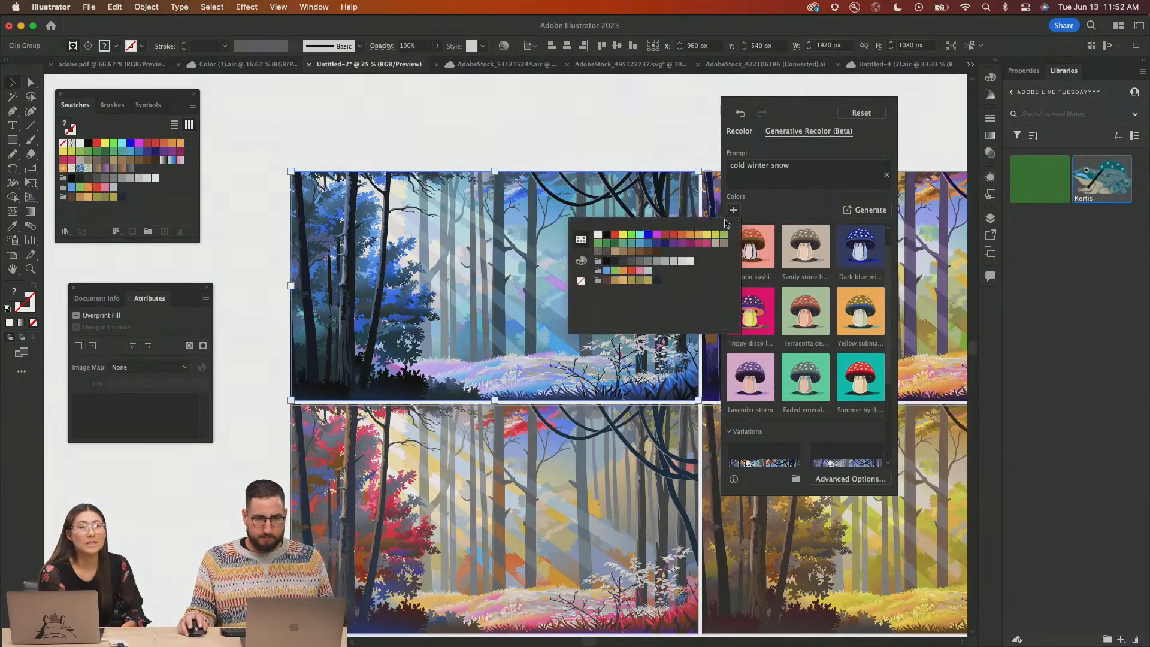
pyautogui.click(607, 271)
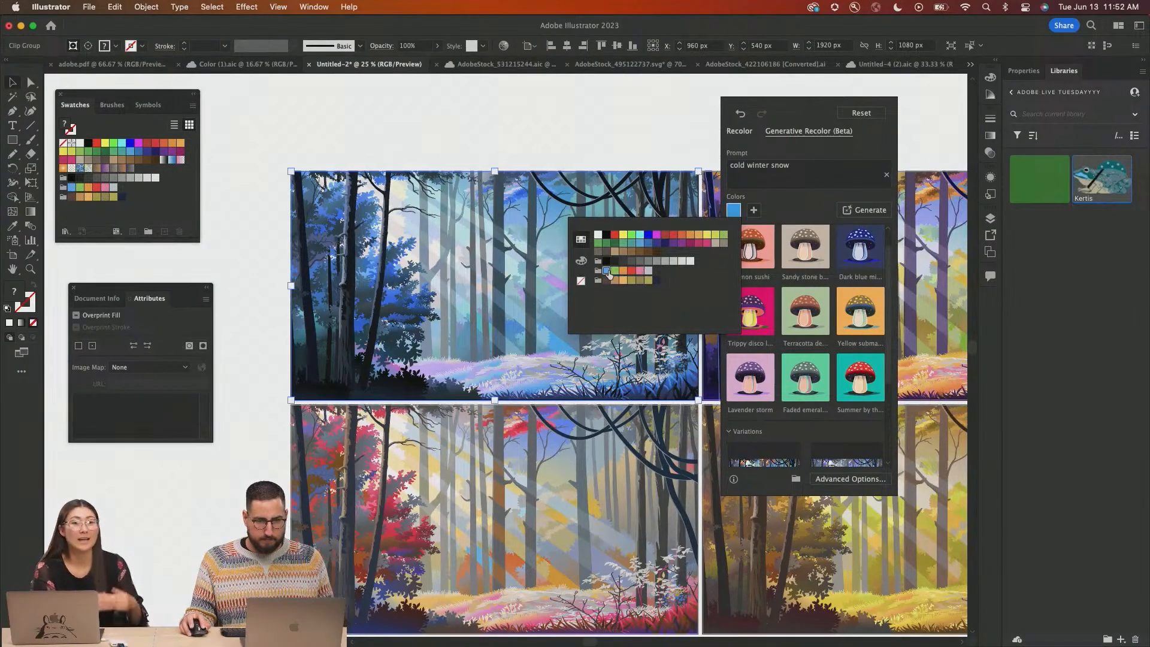
pyautogui.click(656, 243)
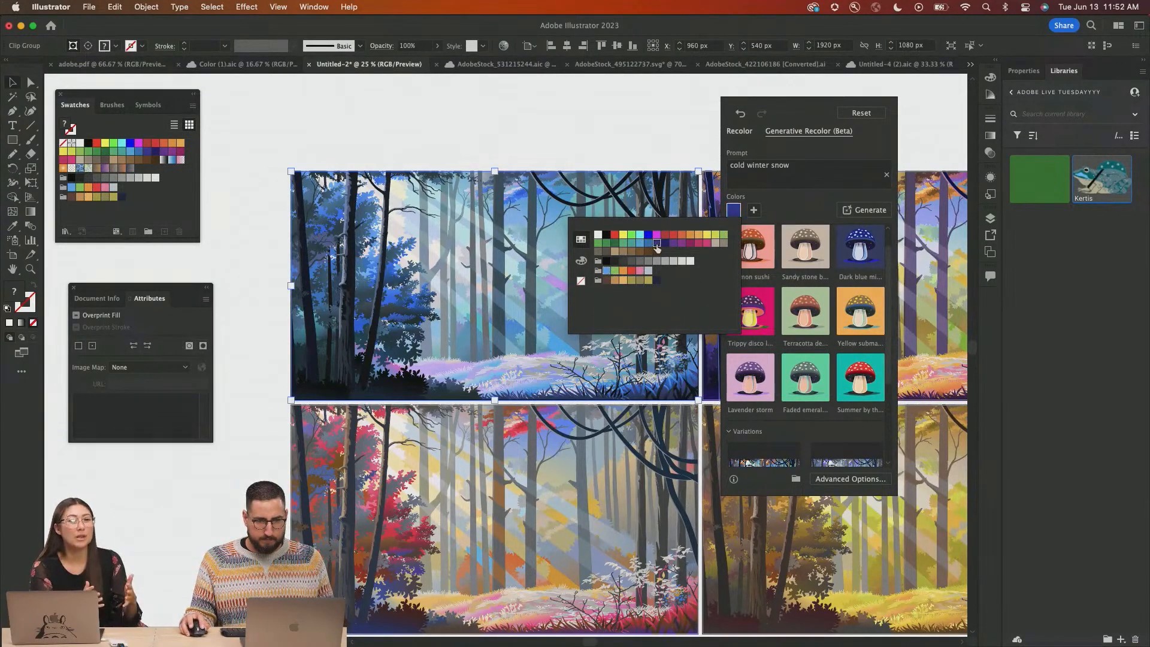
pyautogui.click(681, 262)
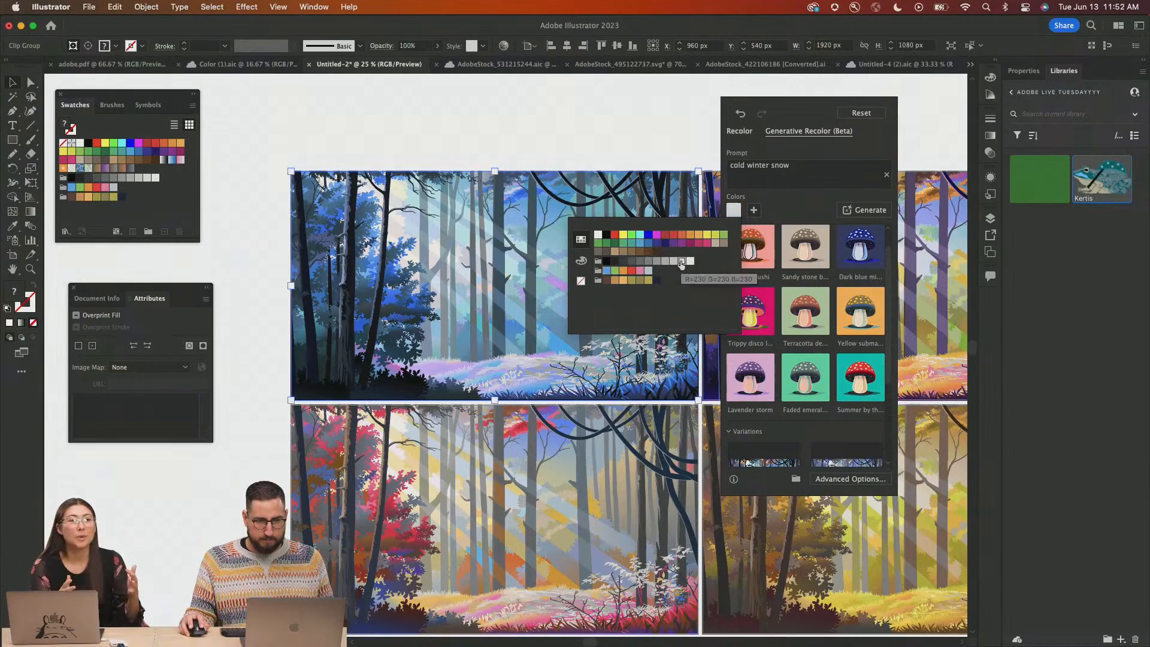
pyautogui.click(648, 243)
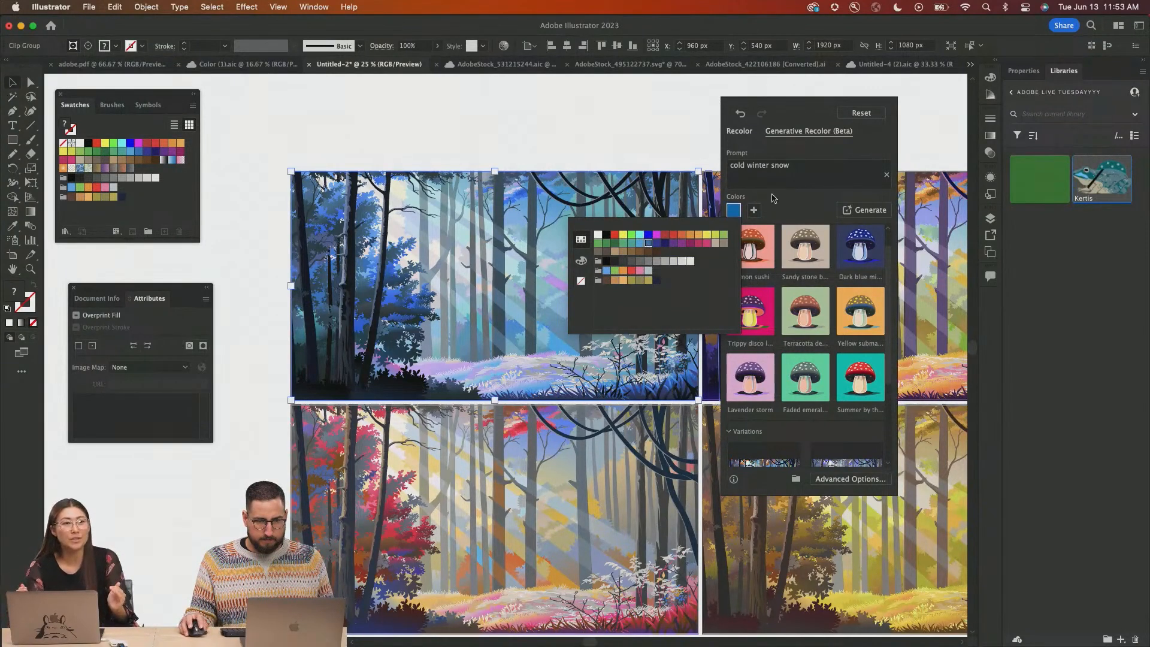
pyautogui.click(862, 210)
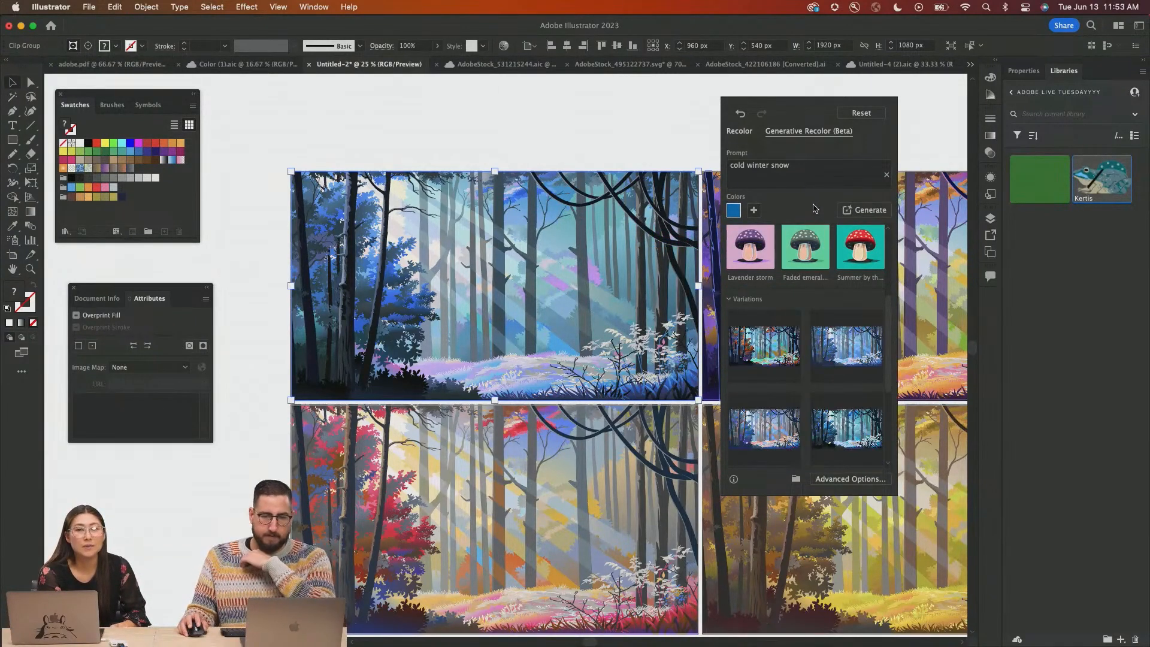
# Try the second of the blue-guided variations on the top-left forest, then apply the fourth one.
pyautogui.click(847, 352)
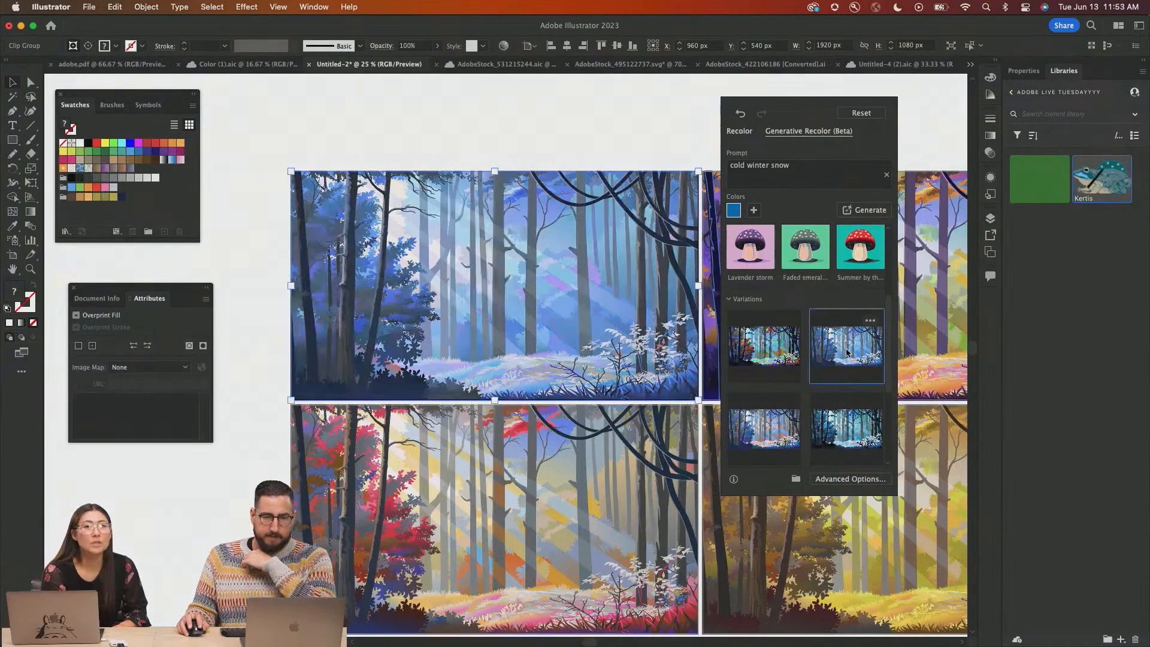
pyautogui.click(841, 419)
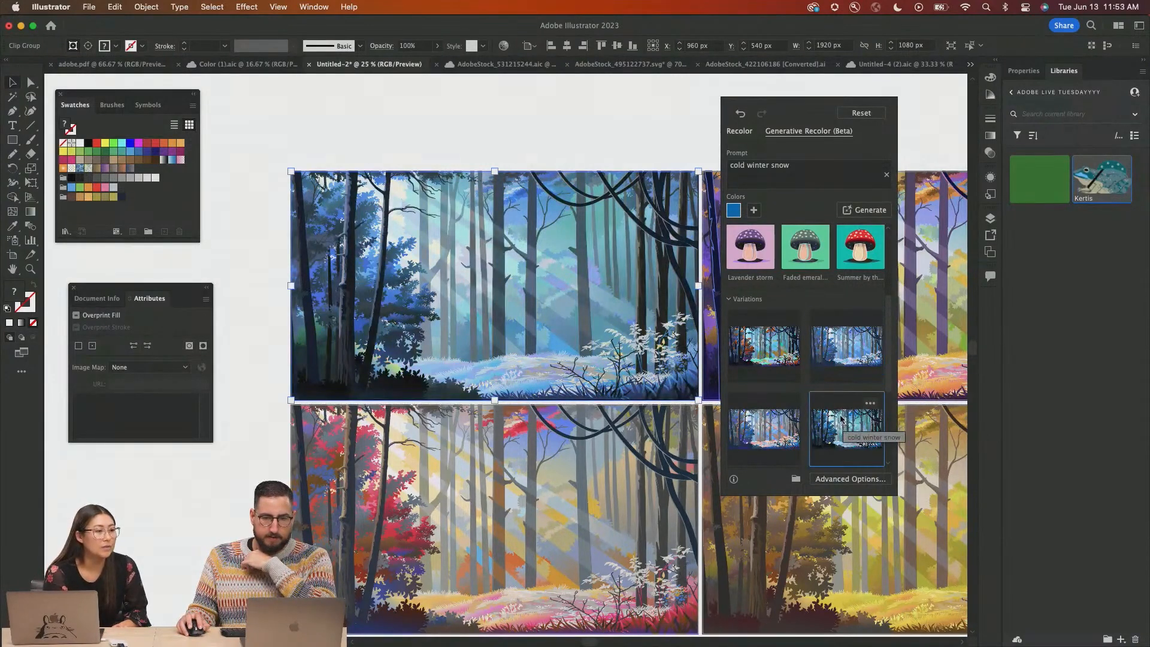
pyautogui.click(869, 403)
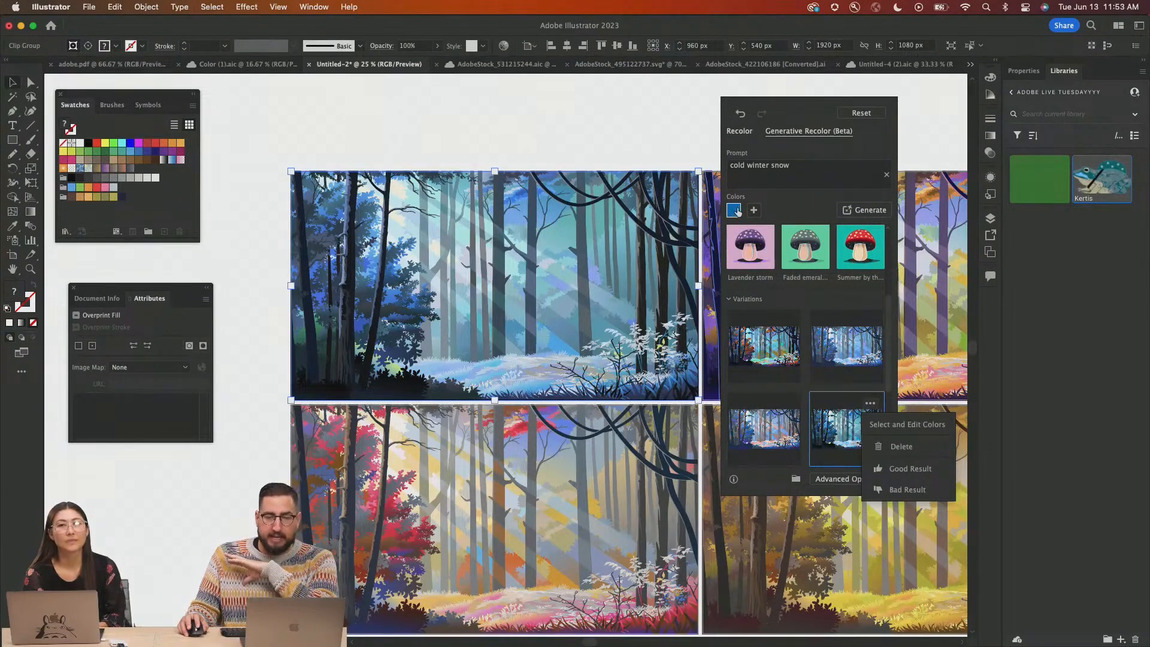
pyautogui.click(781, 213)
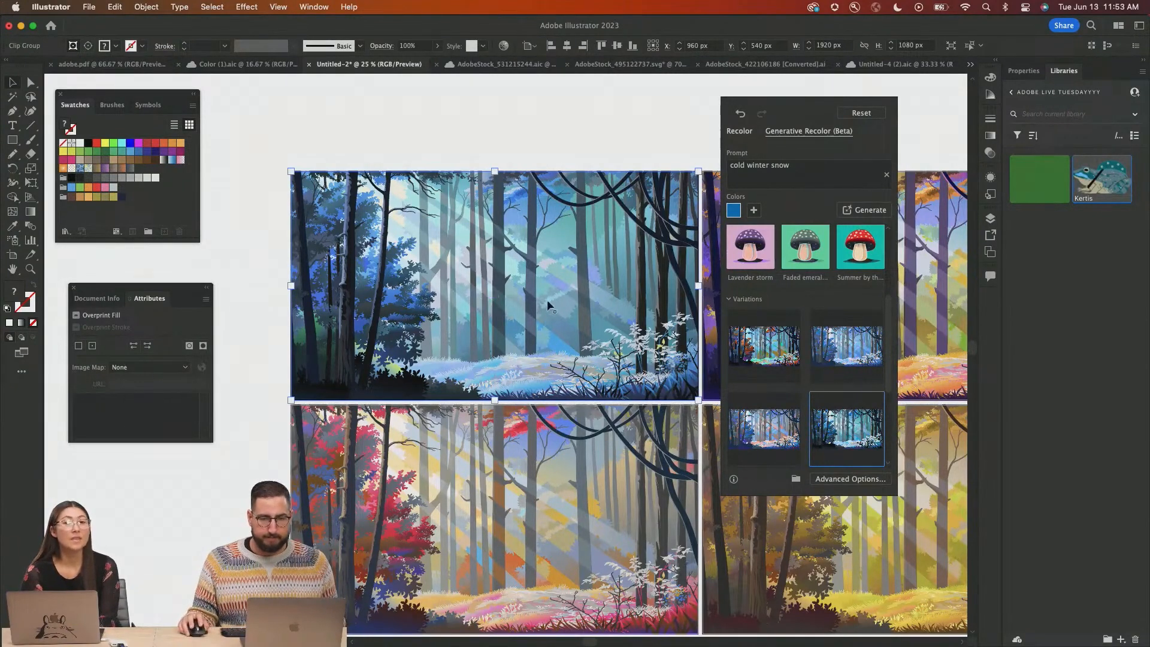
# Open the fourth variation's colors for editing on the Recolor color wheel.
pyautogui.click(870, 403)
pyautogui.click(874, 419)
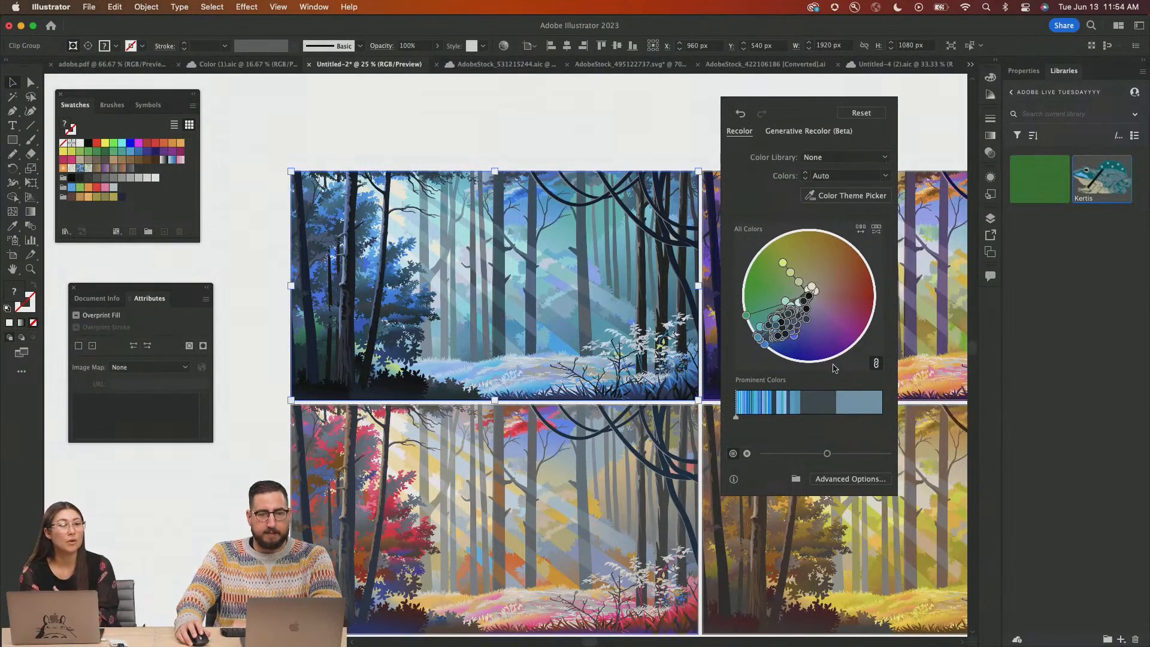
pyautogui.click(830, 129)
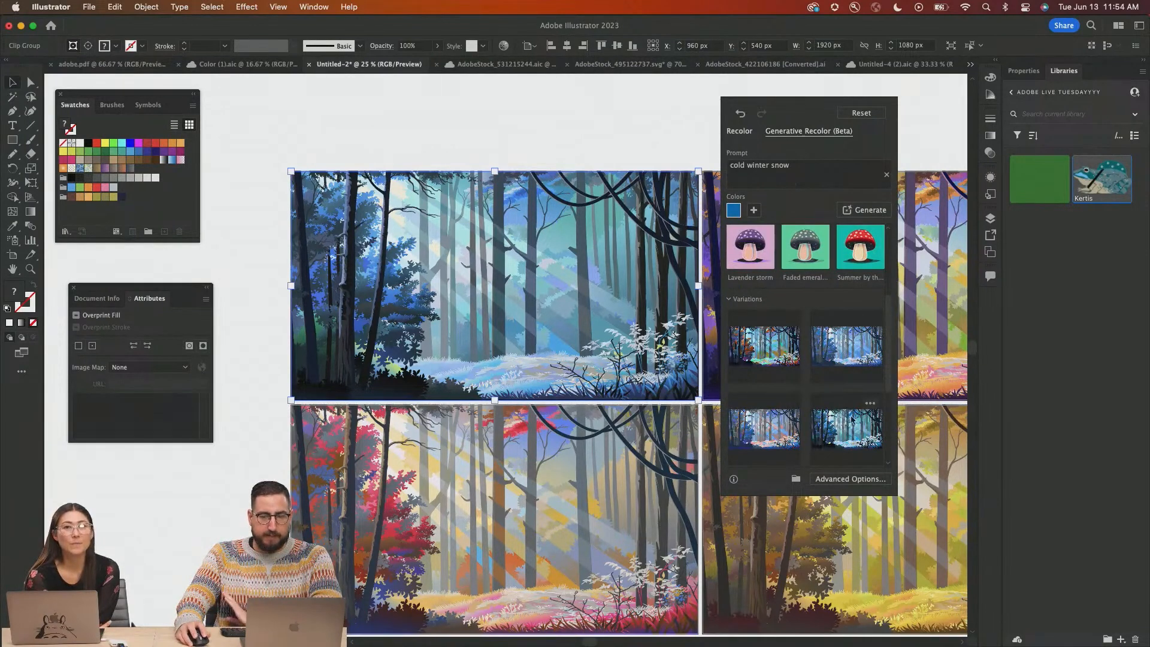
pyautogui.click(870, 403)
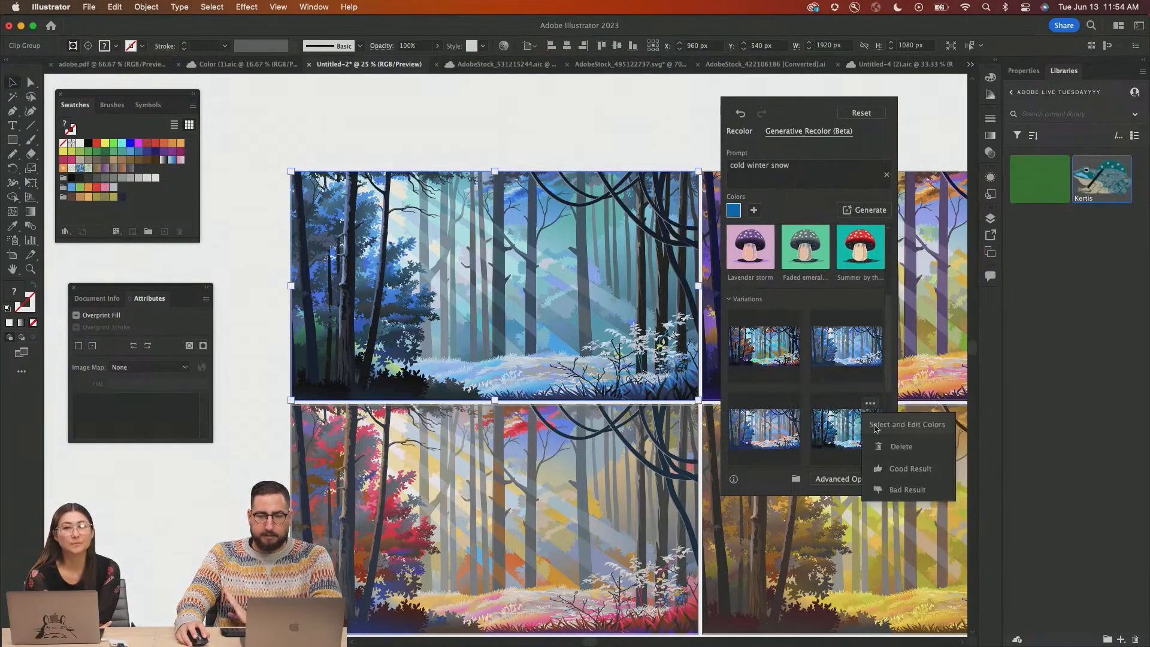
pyautogui.click(874, 425)
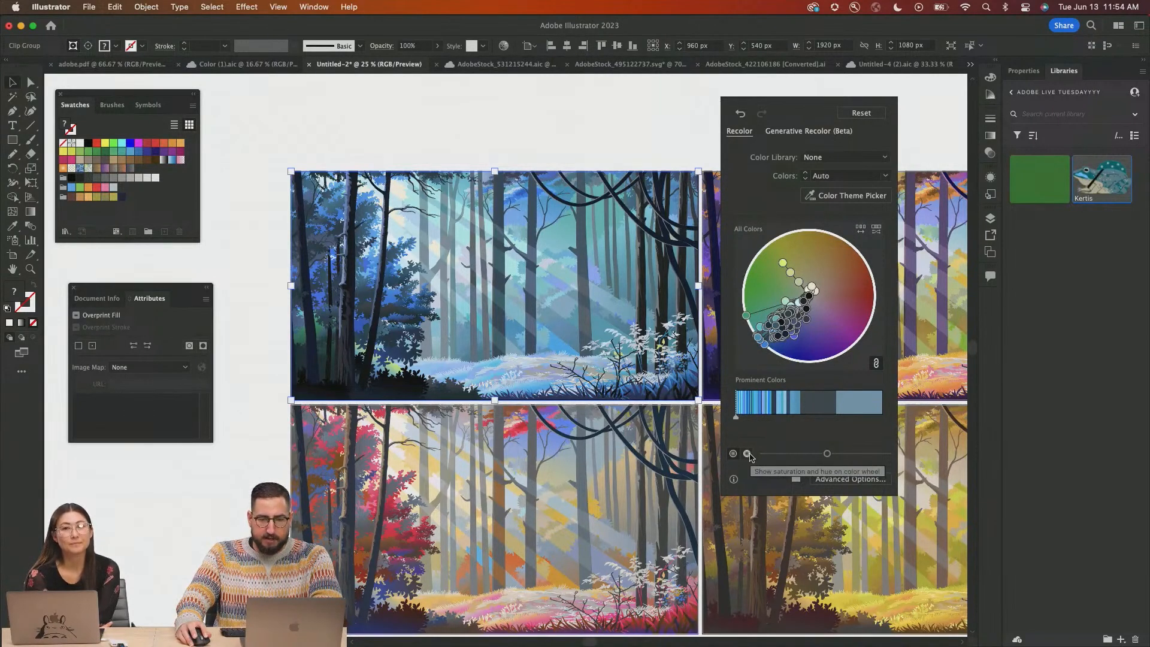
# Lower the brightness of all the top-left forest's colors and fine-tune their saturation.
pyautogui.click(747, 453)
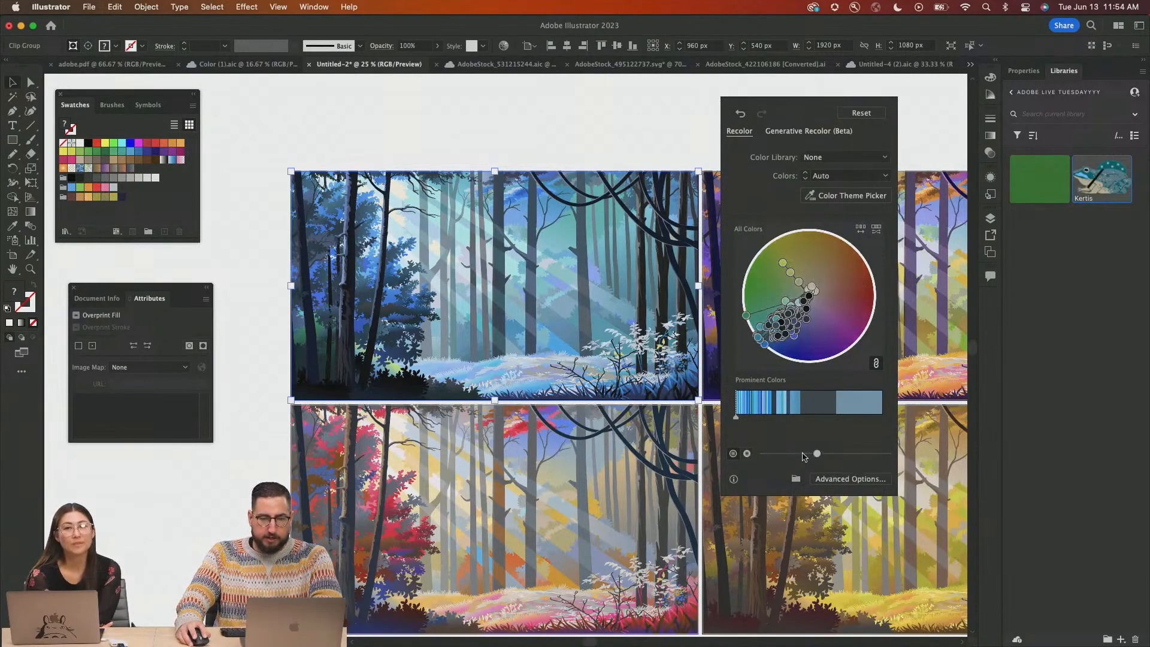
pyautogui.click(800, 454)
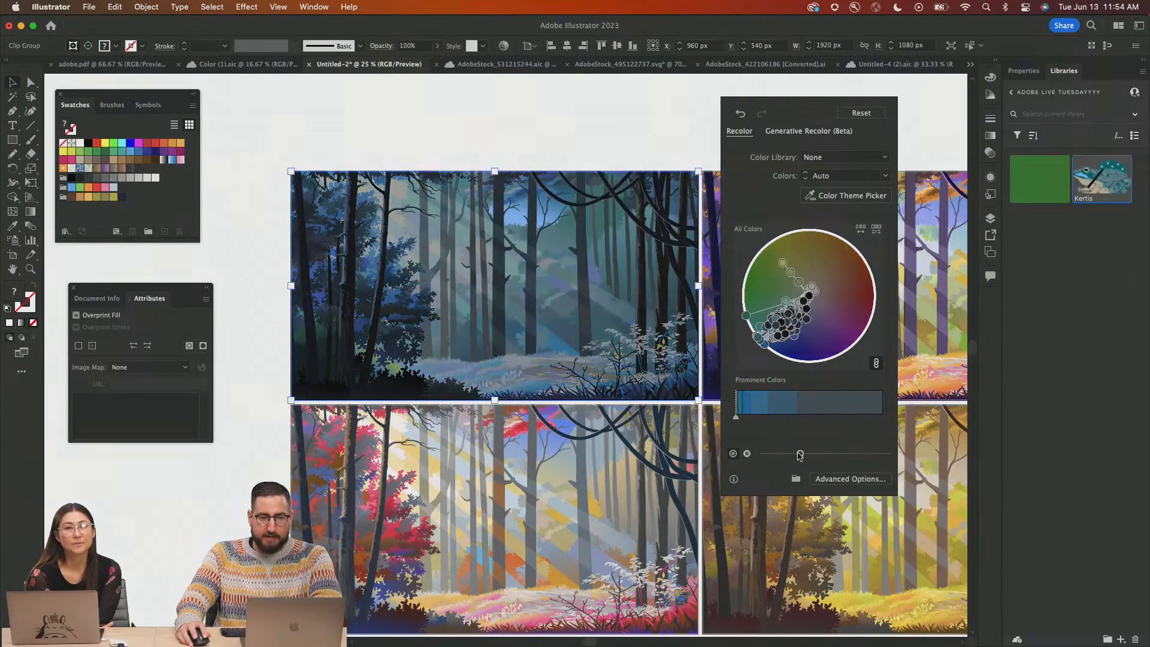
pyautogui.click(748, 454)
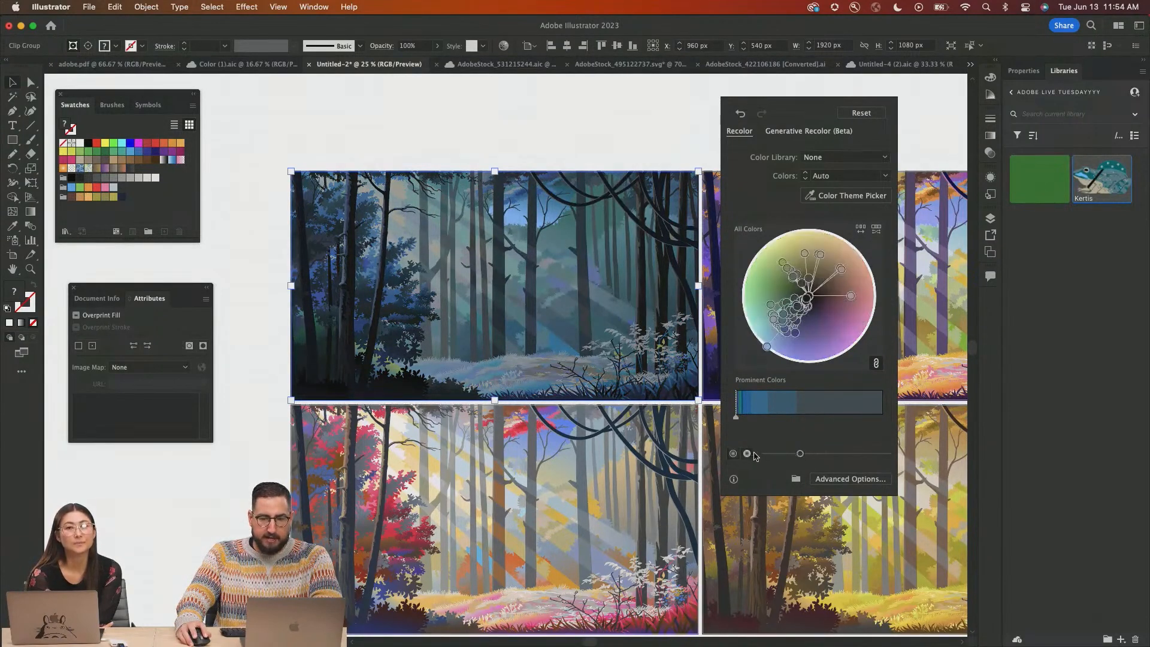
pyautogui.click(833, 453)
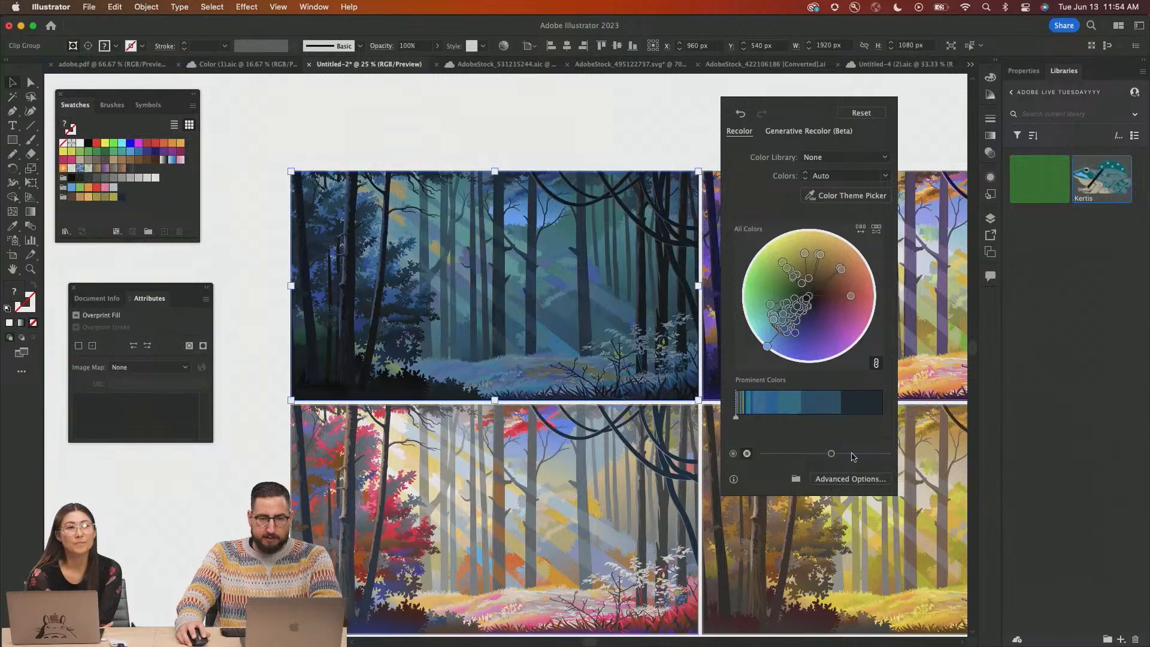
pyautogui.click(820, 454)
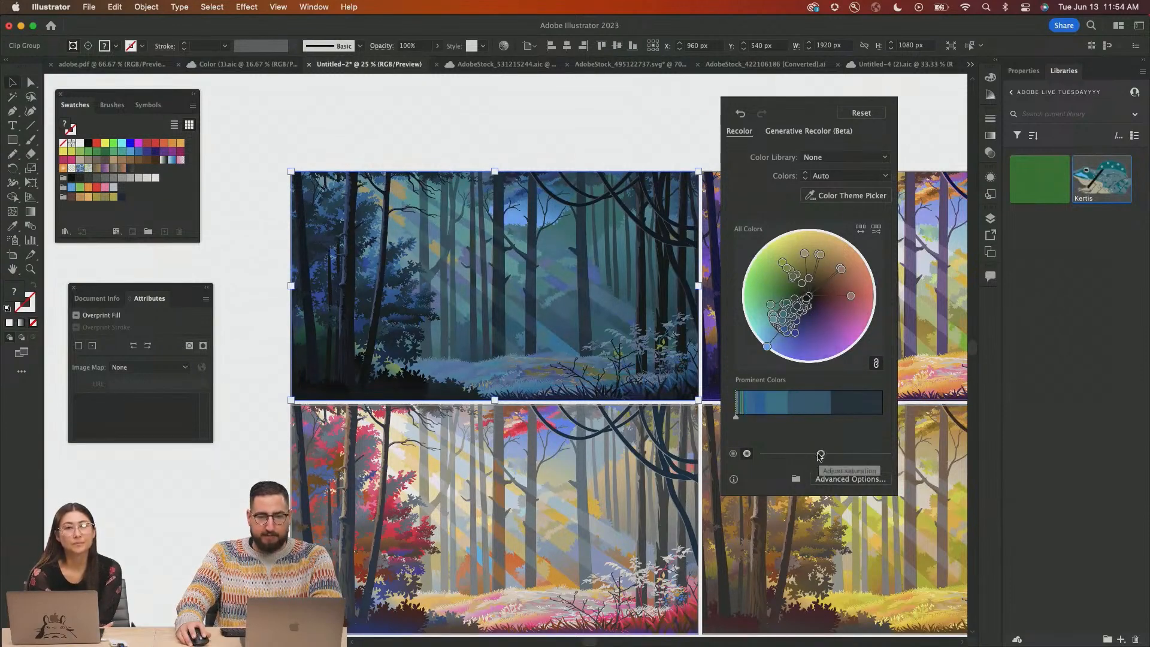